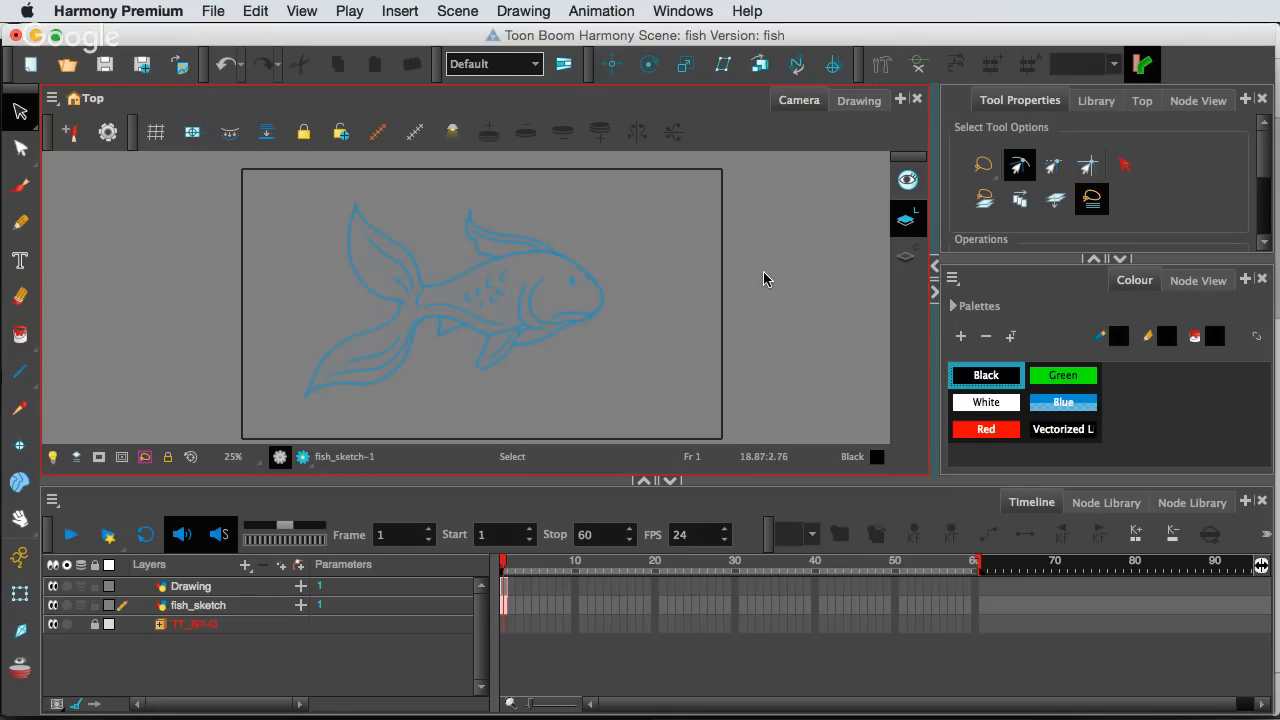
Make the Drawing layer active and lock the fish_sketch layer
{"action": "scroll", "coordinate": [387, 339], "scroll_direction": "up", "scroll_amount": 1}
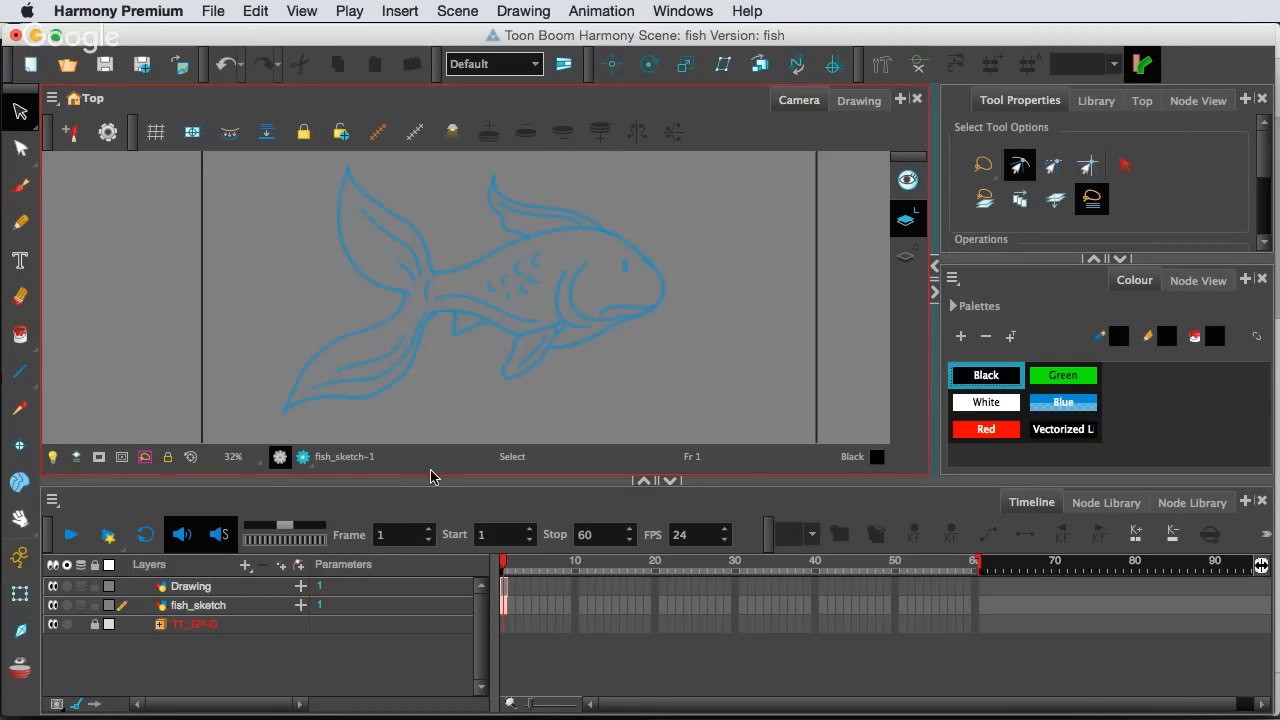
{"action": "left_click_drag", "start_coordinate": [431, 480], "coordinate": [436, 492]}
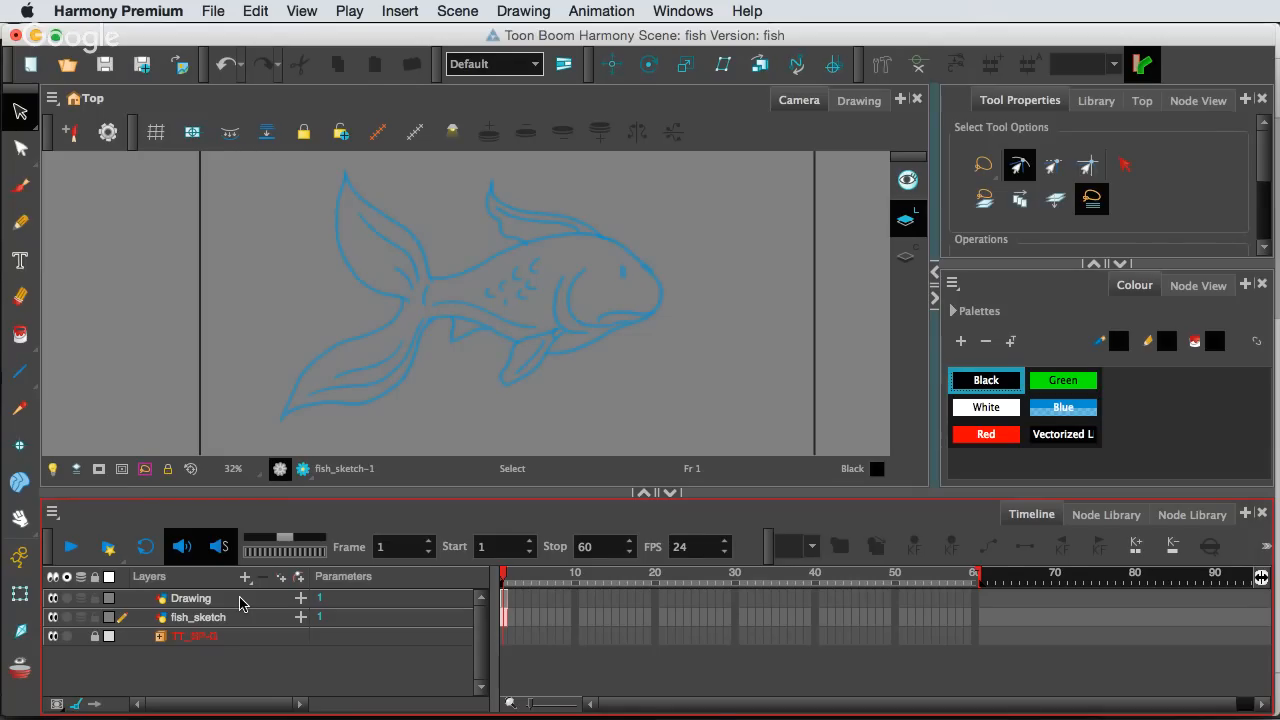
{"action": "left_click", "coordinate": [209, 600]}
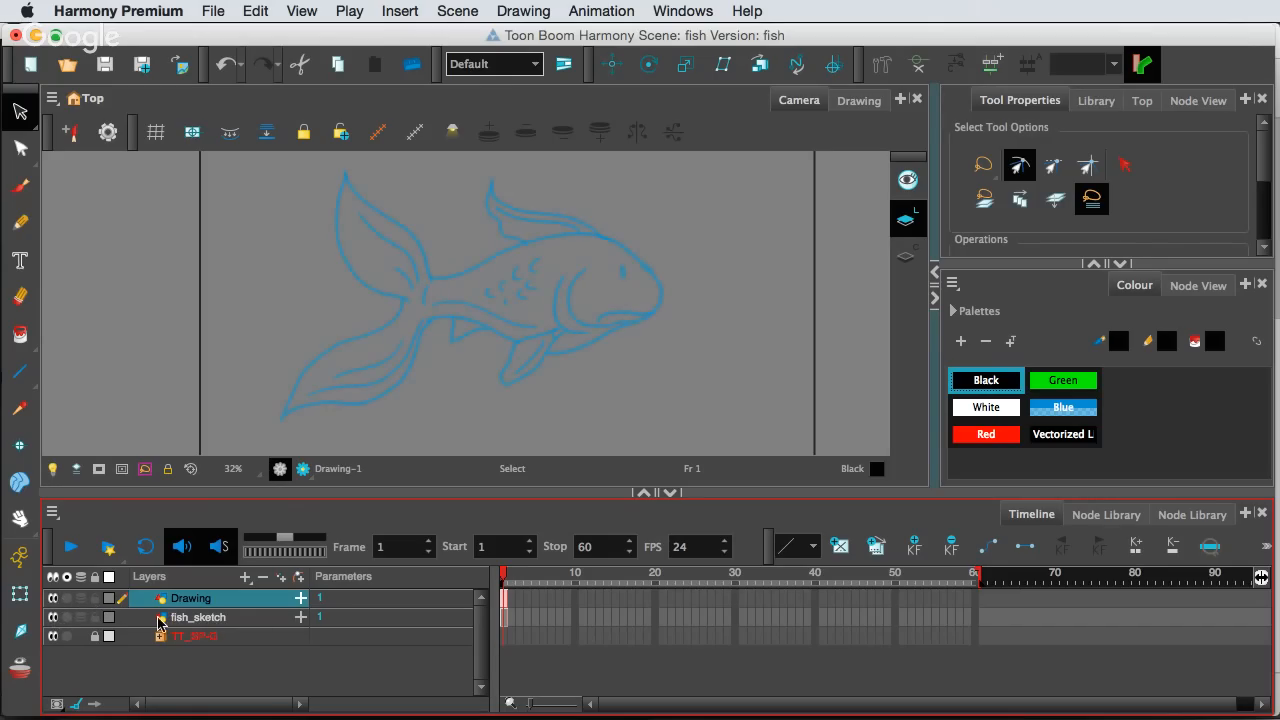
{"action": "left_click", "coordinate": [96, 618]}
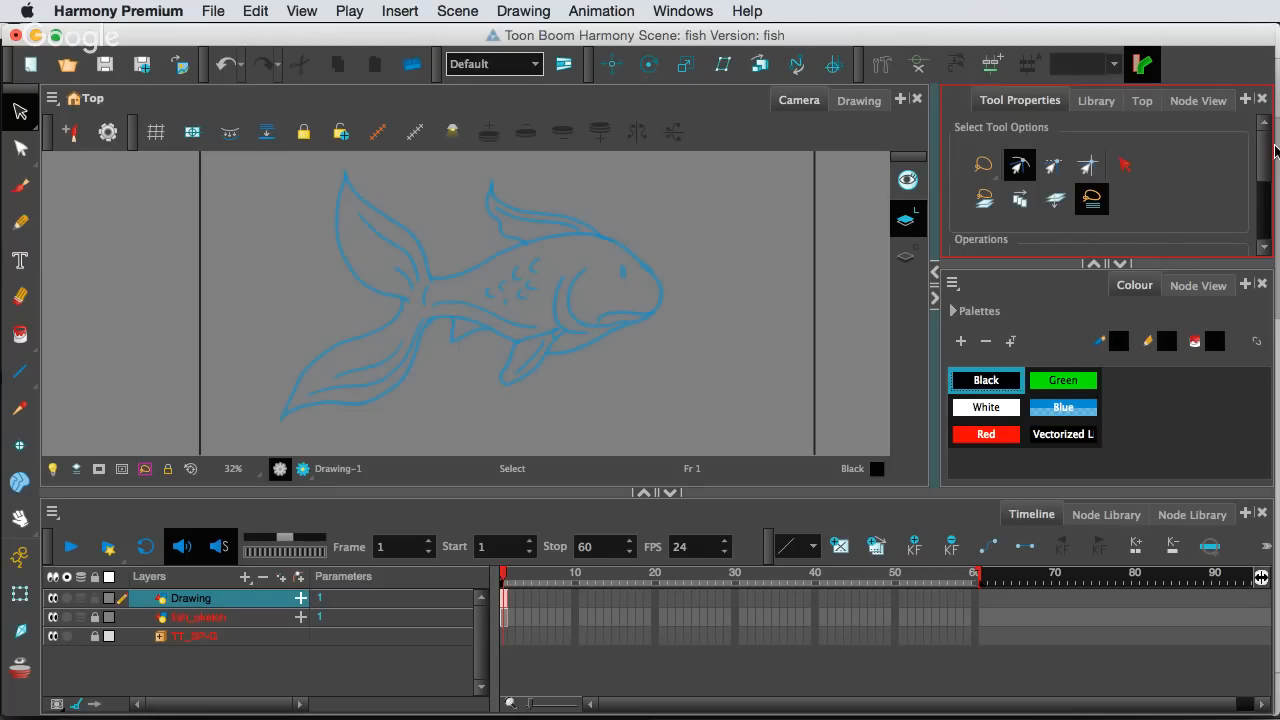
Activate the Brush tool, try a stroke below the fish's head with the Brush 1 preset, and undo it
{"action": "left_click", "coordinate": [20, 190]}
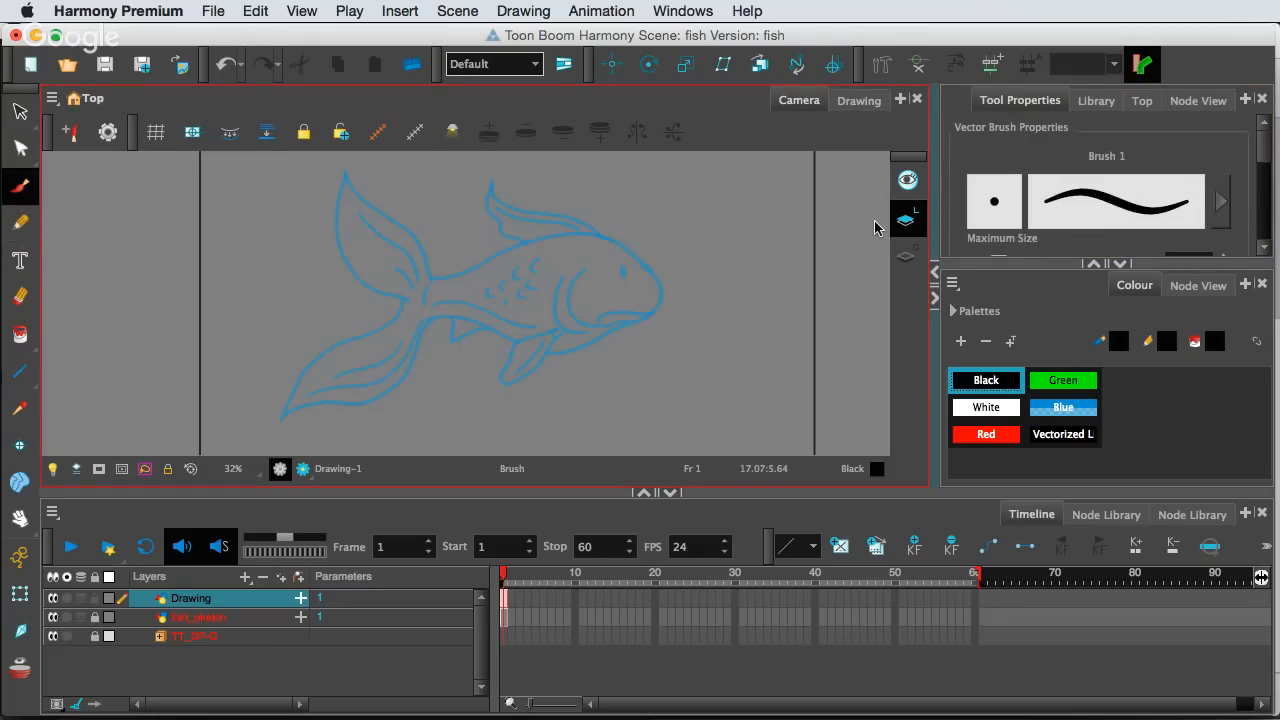
{"action": "scroll", "coordinate": [1262, 160], "scroll_direction": "down", "scroll_amount": 5}
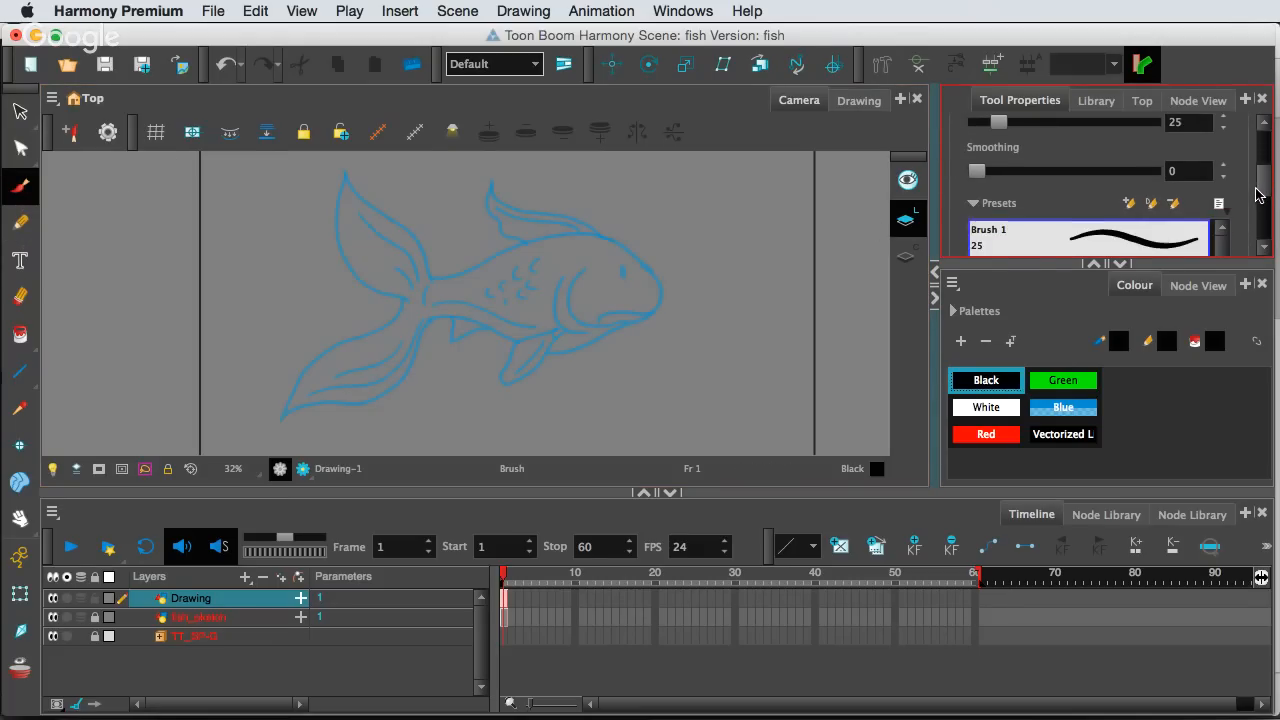
{"action": "scroll", "coordinate": [1248, 205], "scroll_direction": "down", "scroll_amount": 2}
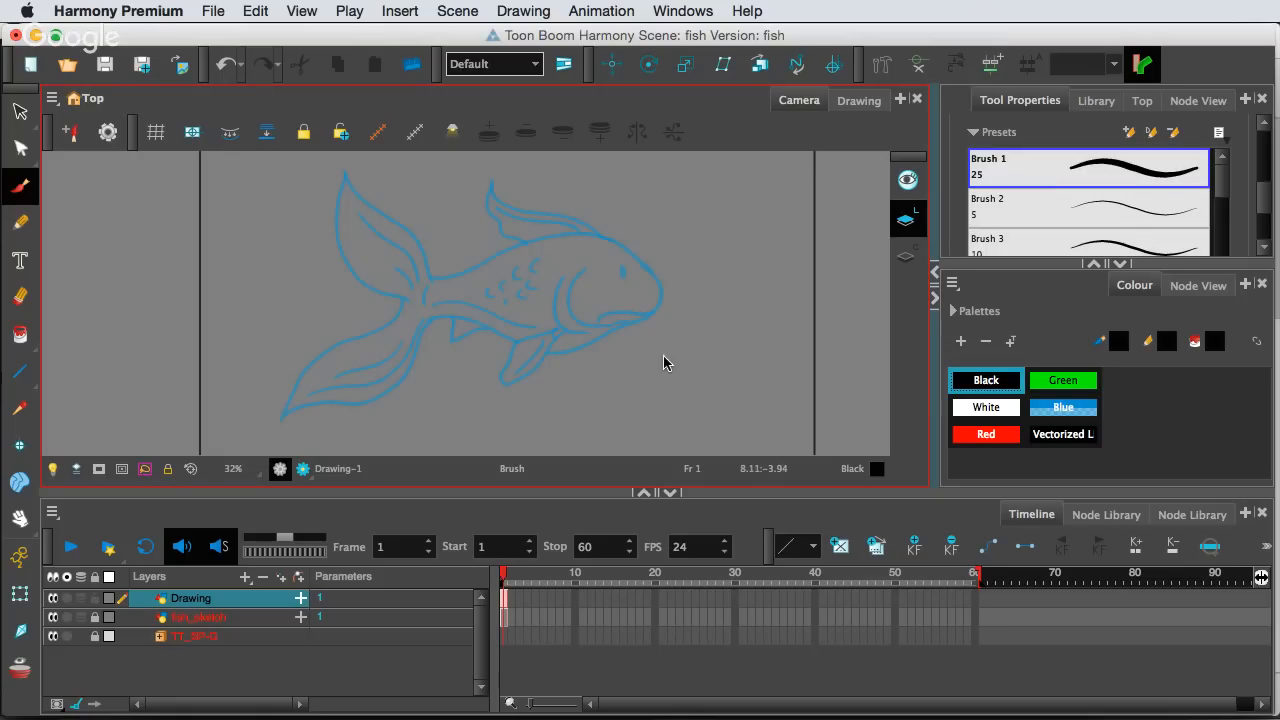
{"action": "mouse_move", "coordinate": [729, 345]}
{"action": "left_mouse_down"}
{"action": "mouse_move", "coordinate": [689, 343]}
{"action": "mouse_move", "coordinate": [600, 391]}
{"action": "left_mouse_up"}
{"action": "key", "text": "super+z"}
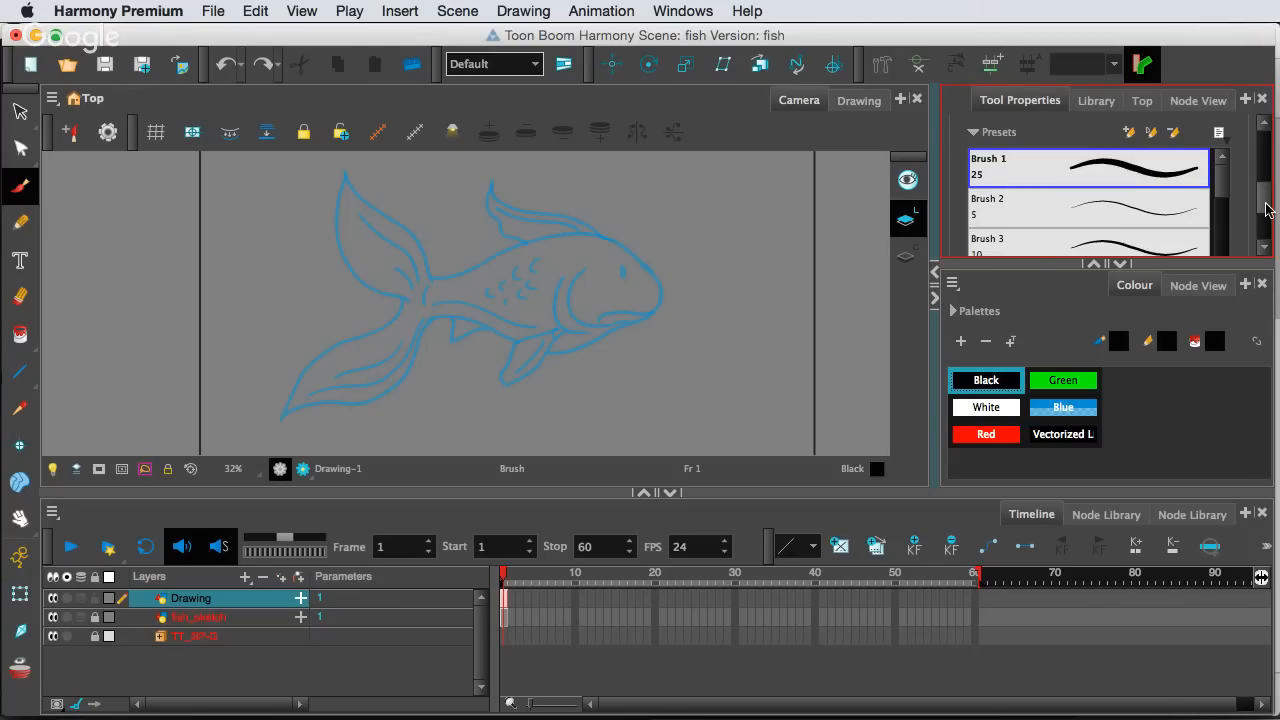
Switch to the Brush 4 preset, try a curved stroke below the fish's head, and undo it
{"action": "scroll", "coordinate": [1262, 188], "scroll_direction": "up", "scroll_amount": 3}
{"action": "scroll", "coordinate": [1262, 188], "scroll_direction": "down", "scroll_amount": 3}
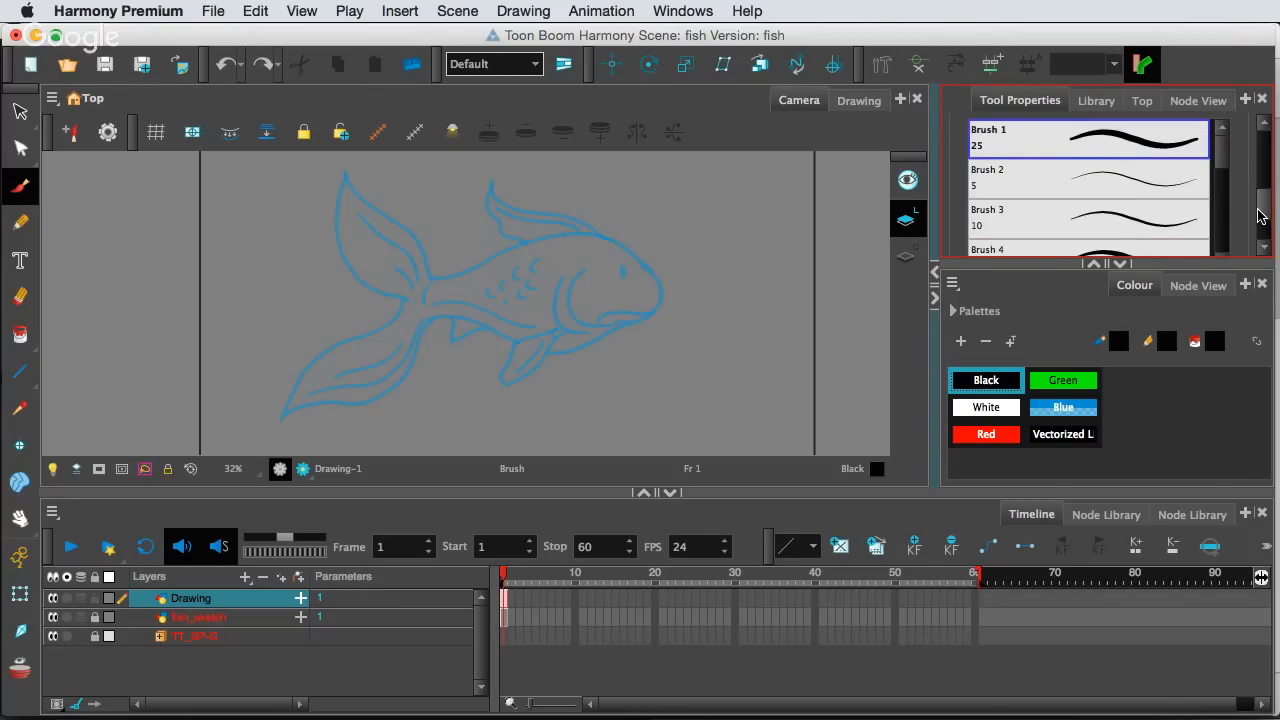
{"action": "scroll", "coordinate": [1258, 224], "scroll_direction": "down", "scroll_amount": 1}
{"action": "left_click", "coordinate": [1080, 226]}
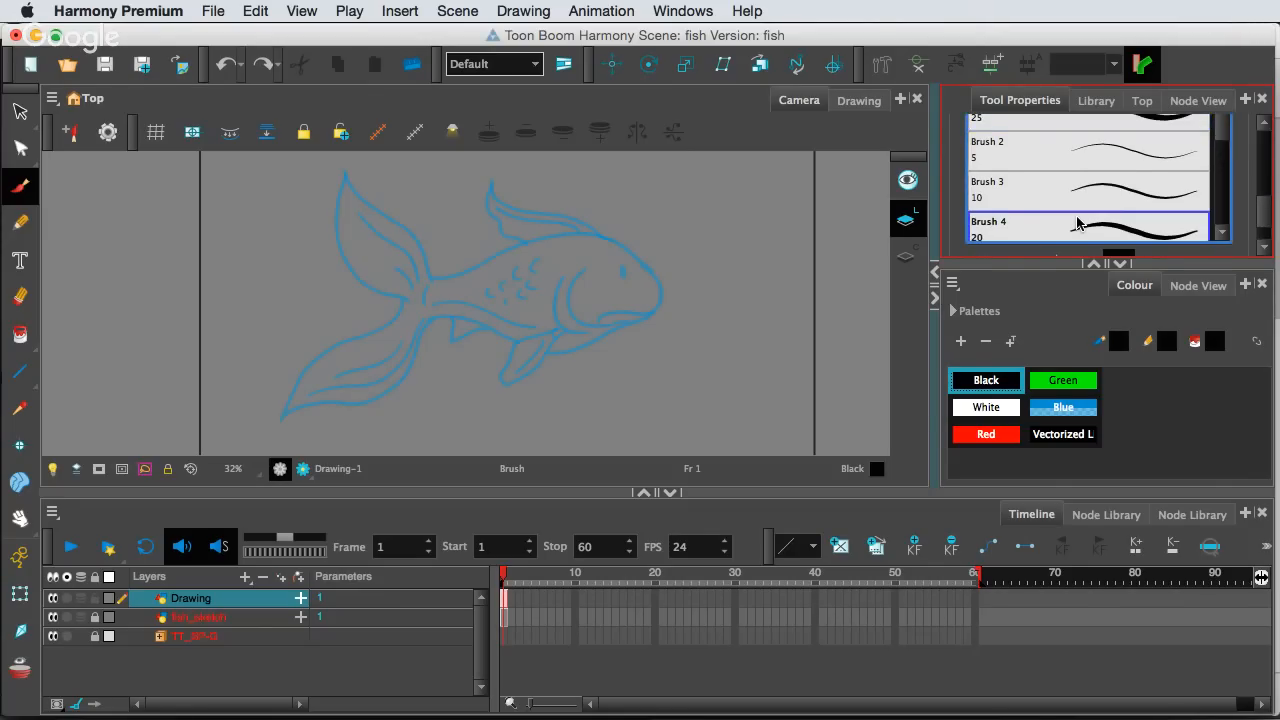
{"action": "mouse_move", "coordinate": [550, 418]}
{"action": "left_mouse_down"}
{"action": "mouse_move", "coordinate": [626, 380]}
{"action": "mouse_move", "coordinate": [763, 346]}
{"action": "mouse_move", "coordinate": [730, 350]}
{"action": "left_mouse_up"}
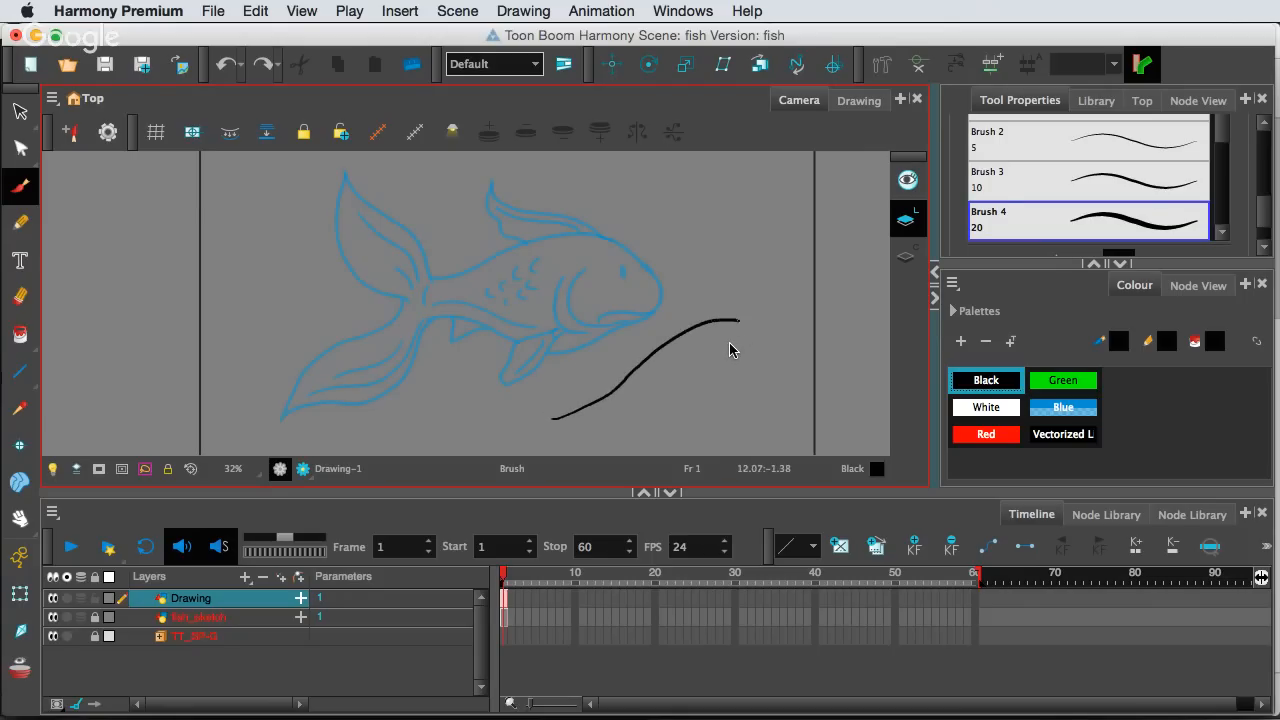
{"action": "key", "text": "super+z"}
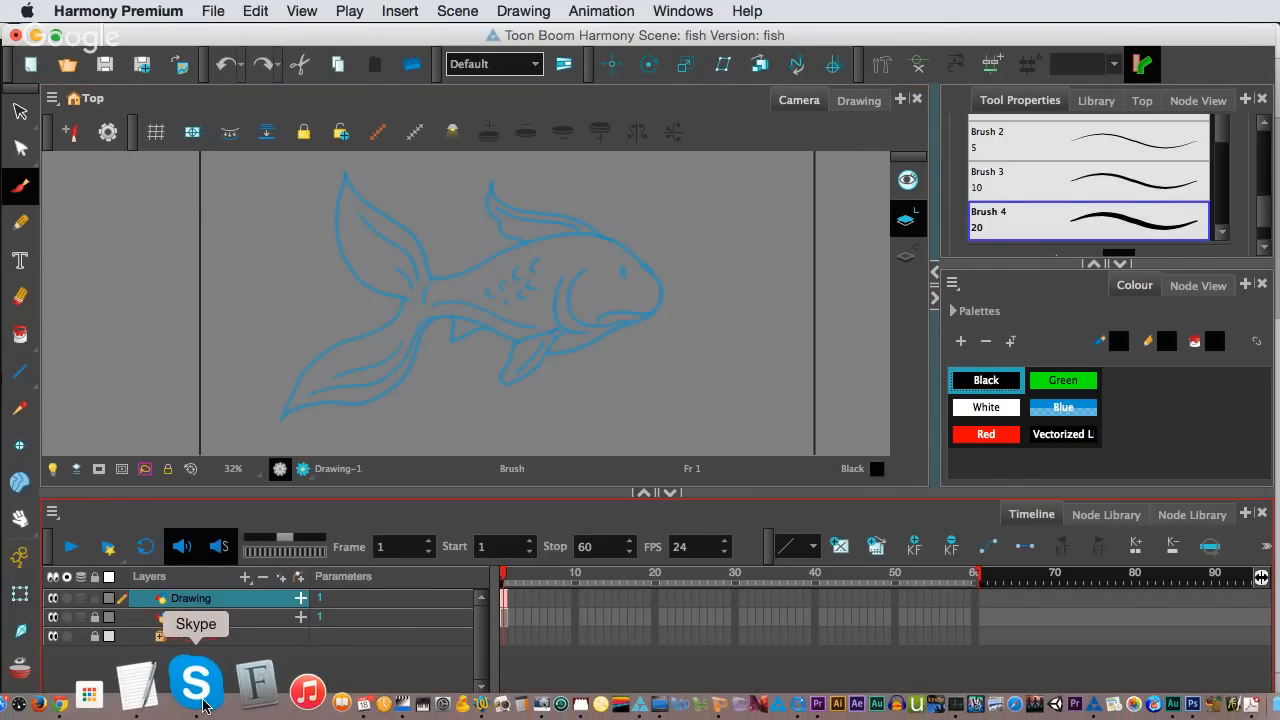
Quit Skype
{"action": "right_click", "coordinate": [204, 706]}
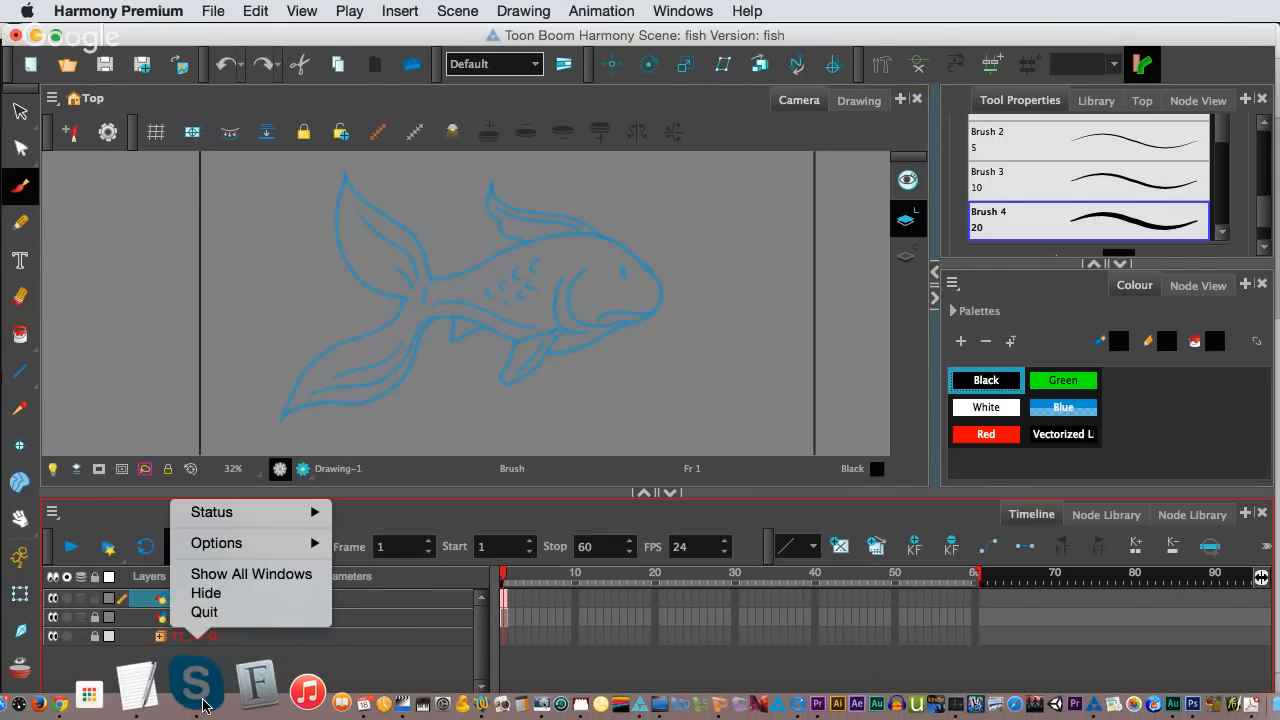
{"action": "left_click", "coordinate": [205, 612]}
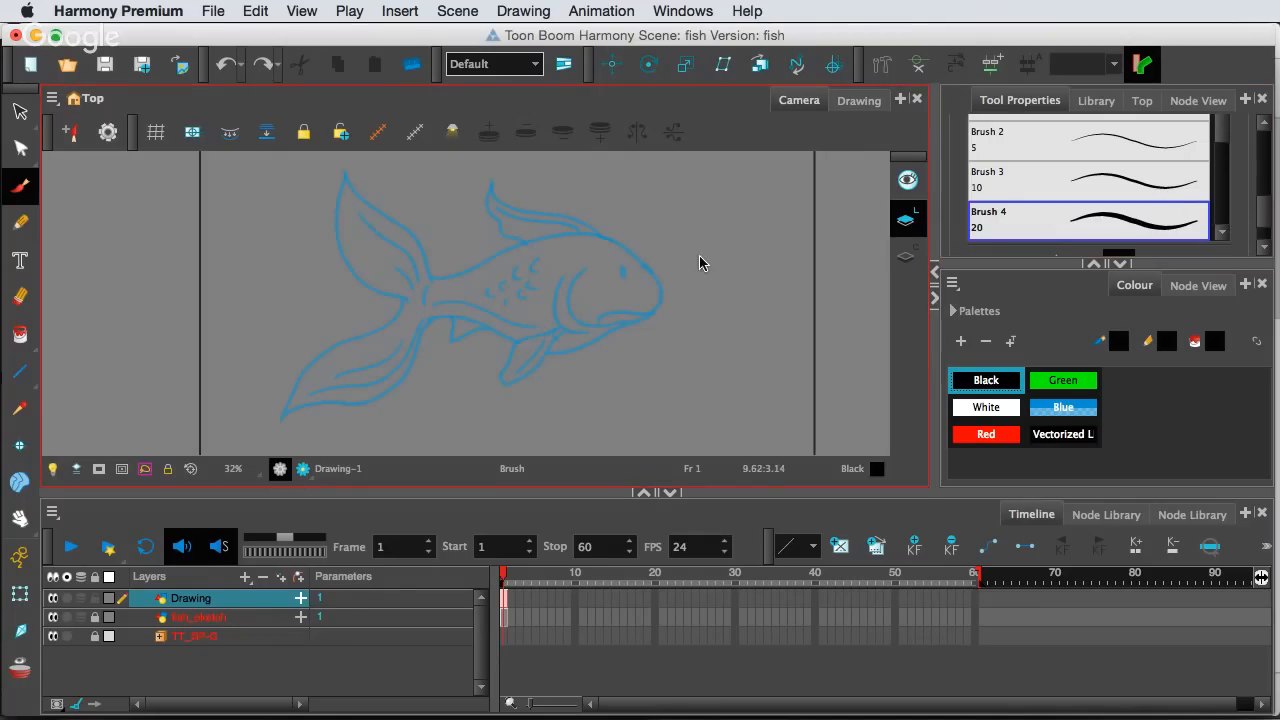
Try a curved black brush stroke in front of the fish's head
{"action": "key", "text": "o"}
{"action": "mouse_move", "coordinate": [632, 230]}
{"action": "left_mouse_down"}
{"action": "mouse_move", "coordinate": [711, 234]}
{"action": "mouse_move", "coordinate": [712, 289]}
{"action": "left_mouse_up"}
{"action": "left_click_drag", "start_coordinate": [727, 333], "coordinate": [728, 333]}
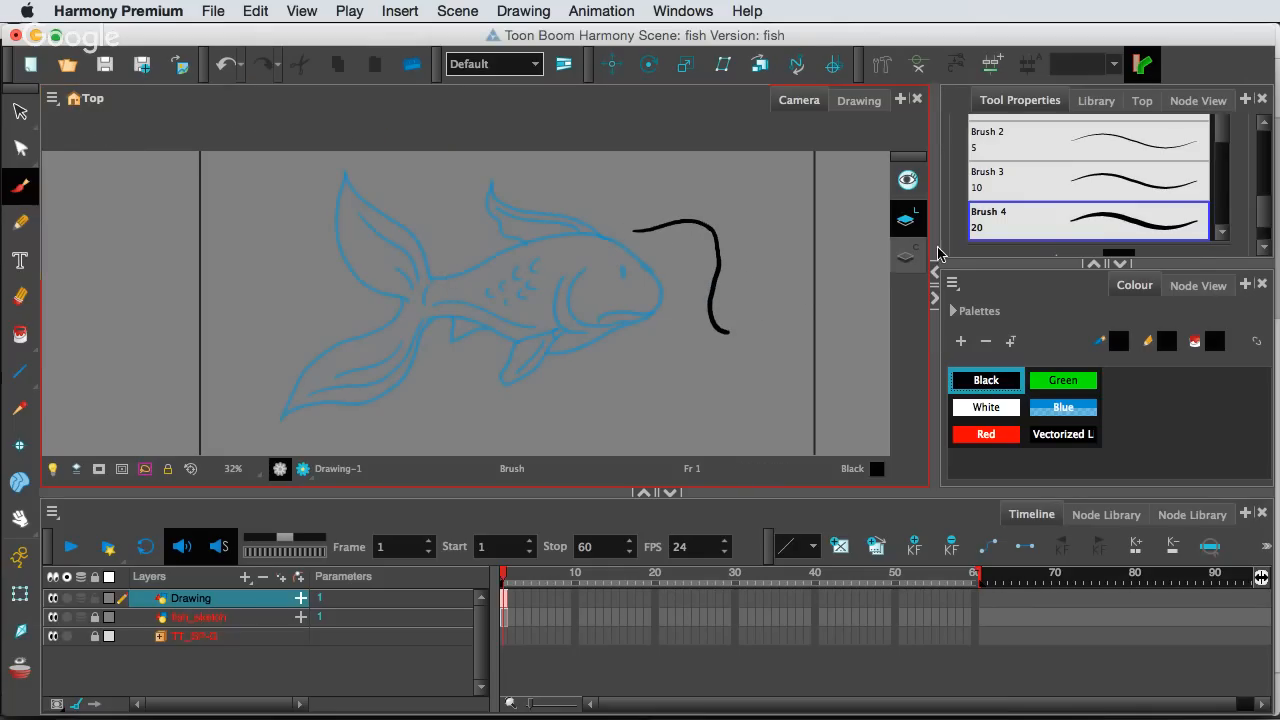
Increase the Brush 4 maximum size and undo the test stroke in front of the fish
{"action": "mouse_move", "coordinate": [1263, 216]}
{"action": "left_mouse_down"}
{"action": "mouse_move", "coordinate": [1263, 150]}
{"action": "mouse_move", "coordinate": [1266, 182]}
{"action": "left_mouse_up"}
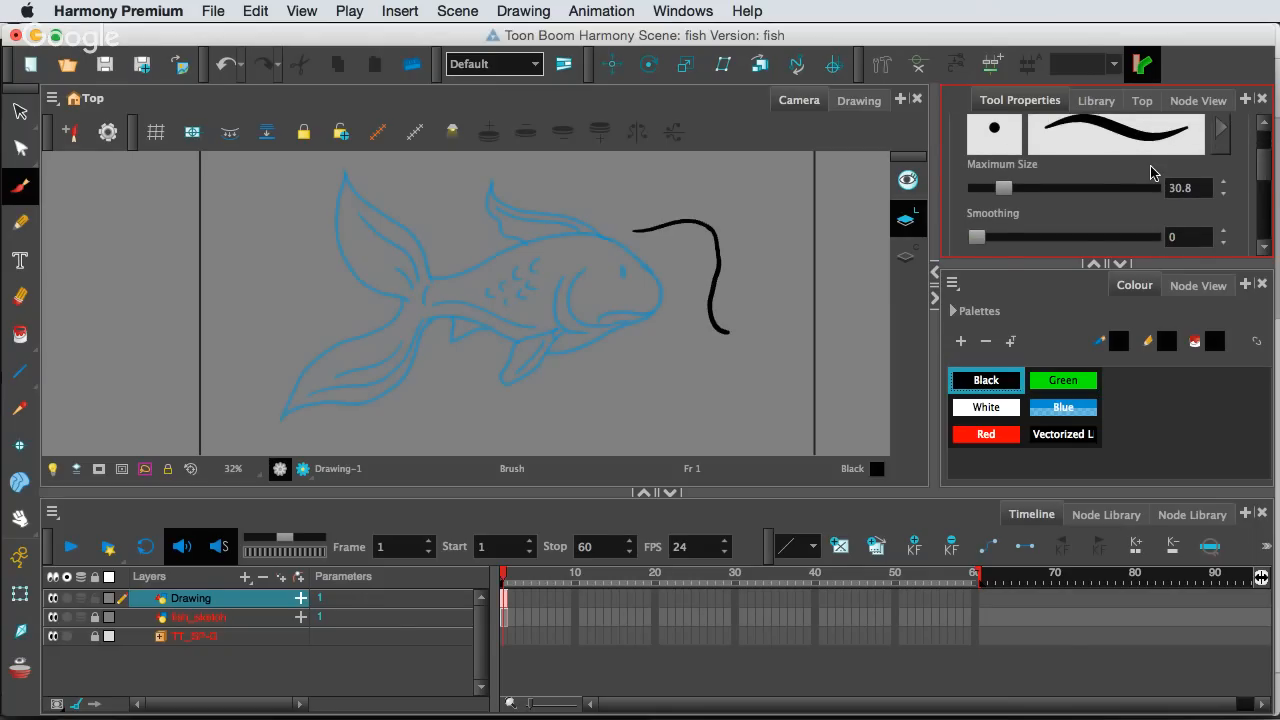
{"action": "left_click_drag", "start_coordinate": [1003, 188], "coordinate": [1013, 191]}
{"action": "left_click_drag", "start_coordinate": [1264, 186], "coordinate": [1261, 156]}
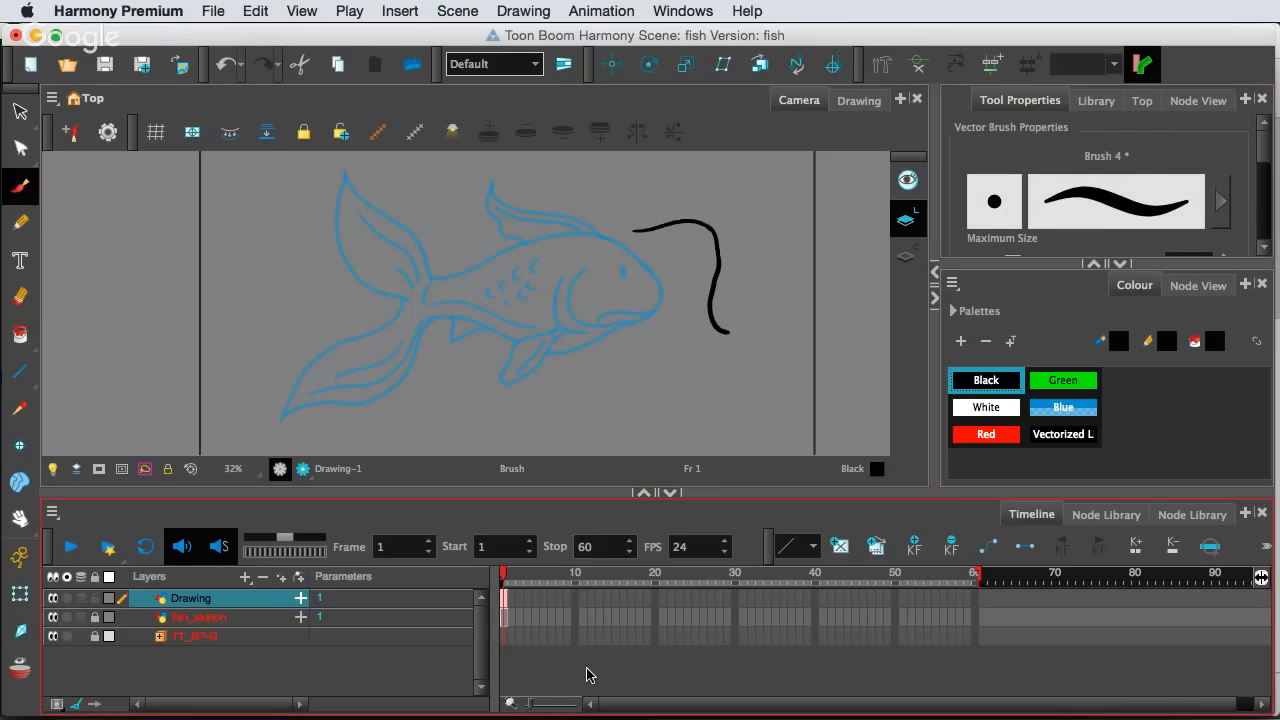
{"action": "key", "text": "super+z"}
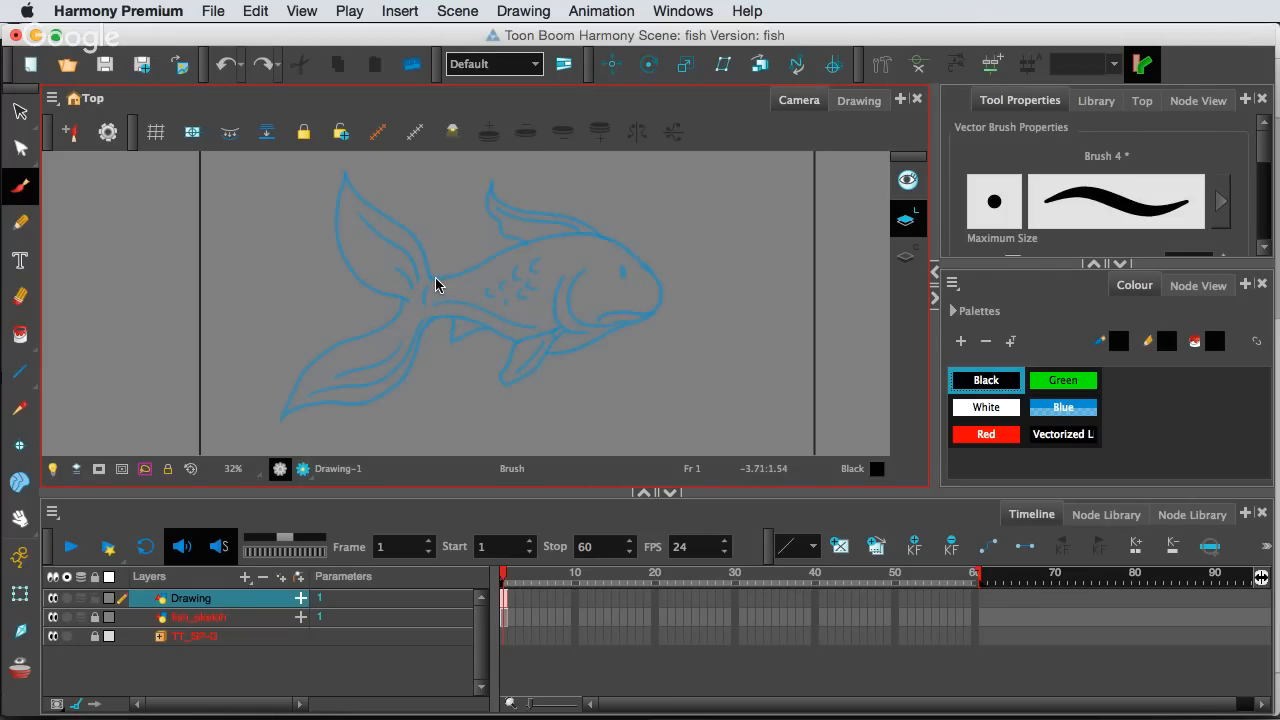
Trace the fish's body in black over the sketch, along the back, belly and head
{"action": "mouse_move", "coordinate": [440, 280]}
{"action": "left_mouse_down"}
{"action": "mouse_move", "coordinate": [545, 241]}
{"action": "mouse_move", "coordinate": [610, 240]}
{"action": "left_mouse_up"}
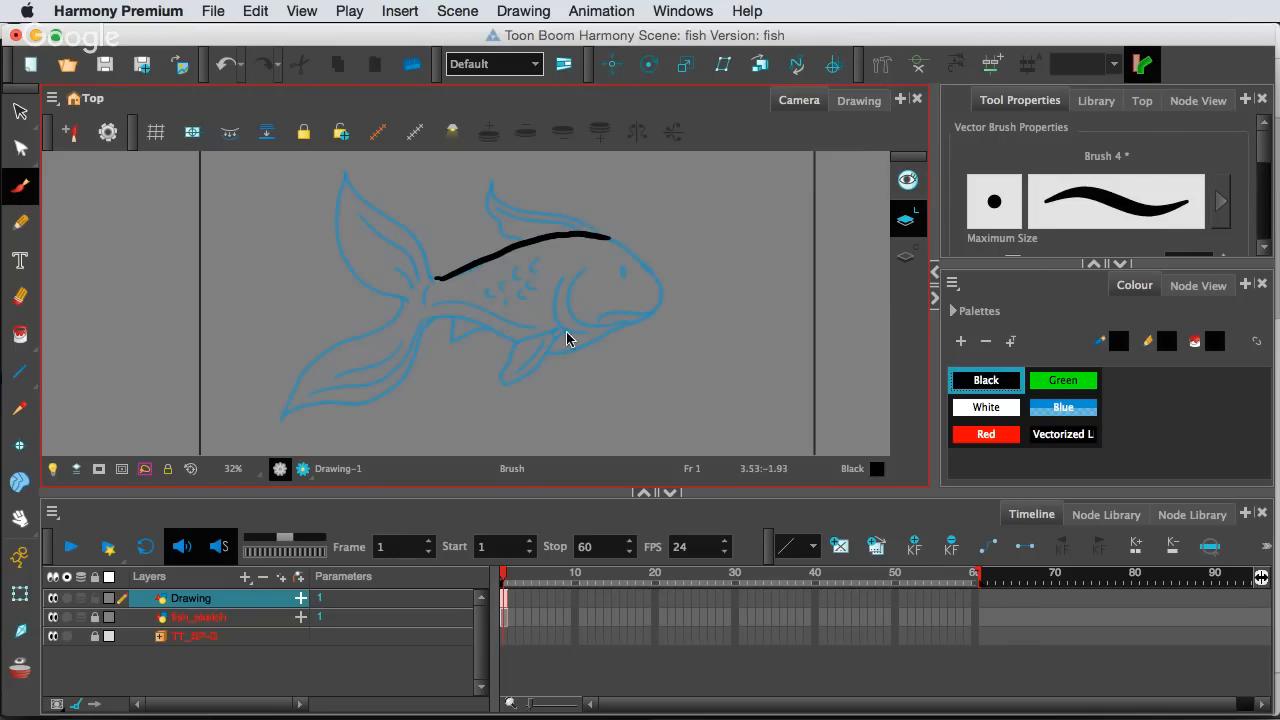
{"action": "mouse_move", "coordinate": [440, 317]}
{"action": "left_mouse_down"}
{"action": "mouse_move", "coordinate": [516, 349]}
{"action": "mouse_move", "coordinate": [580, 354]}
{"action": "mouse_move", "coordinate": [656, 310]}
{"action": "mouse_move", "coordinate": [651, 265]}
{"action": "mouse_move", "coordinate": [608, 241]}
{"action": "left_mouse_up"}
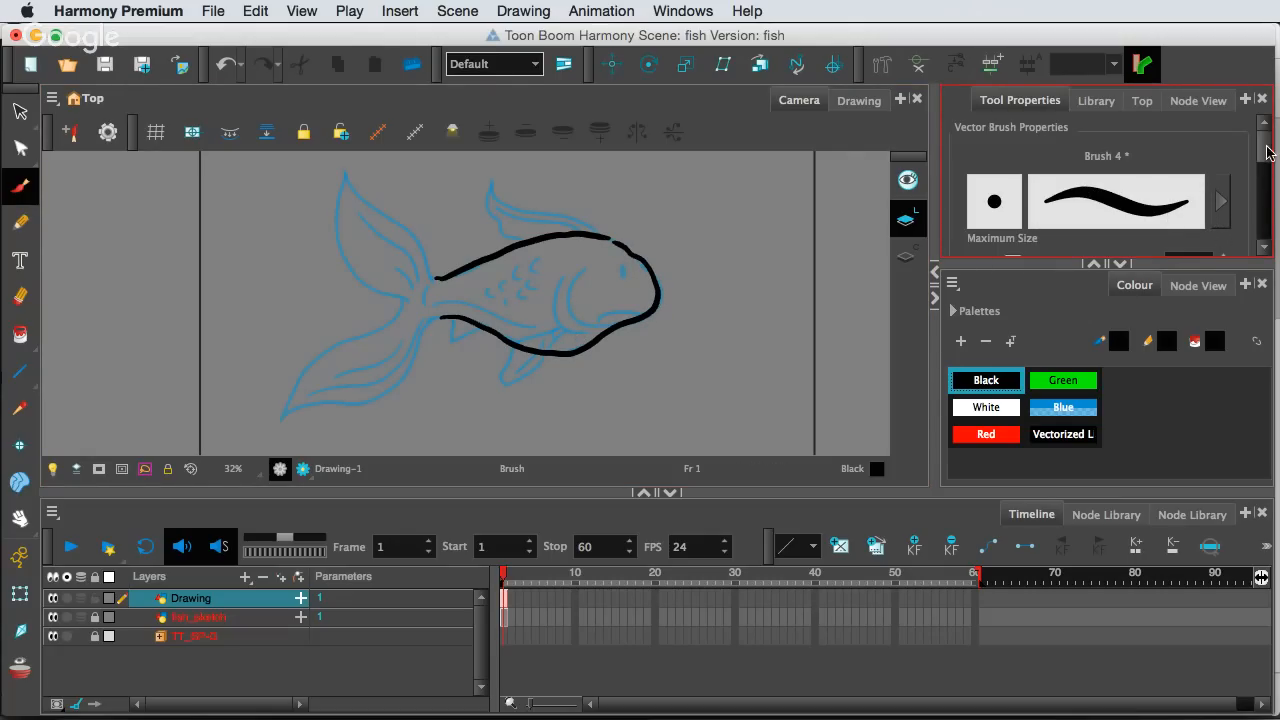
Switch to the Brush 1 preset, try a short stroke beside the fish, and undo it
{"action": "mouse_move", "coordinate": [1262, 150]}
{"action": "left_mouse_down"}
{"action": "mouse_move", "coordinate": [1240, 196]}
{"action": "mouse_move", "coordinate": [1252, 220]}
{"action": "mouse_move", "coordinate": [1218, 215]}
{"action": "left_mouse_up"}
{"action": "scroll", "coordinate": [1250, 226], "scroll_direction": "up", "scroll_amount": 5}
{"action": "left_click", "coordinate": [1156, 233]}
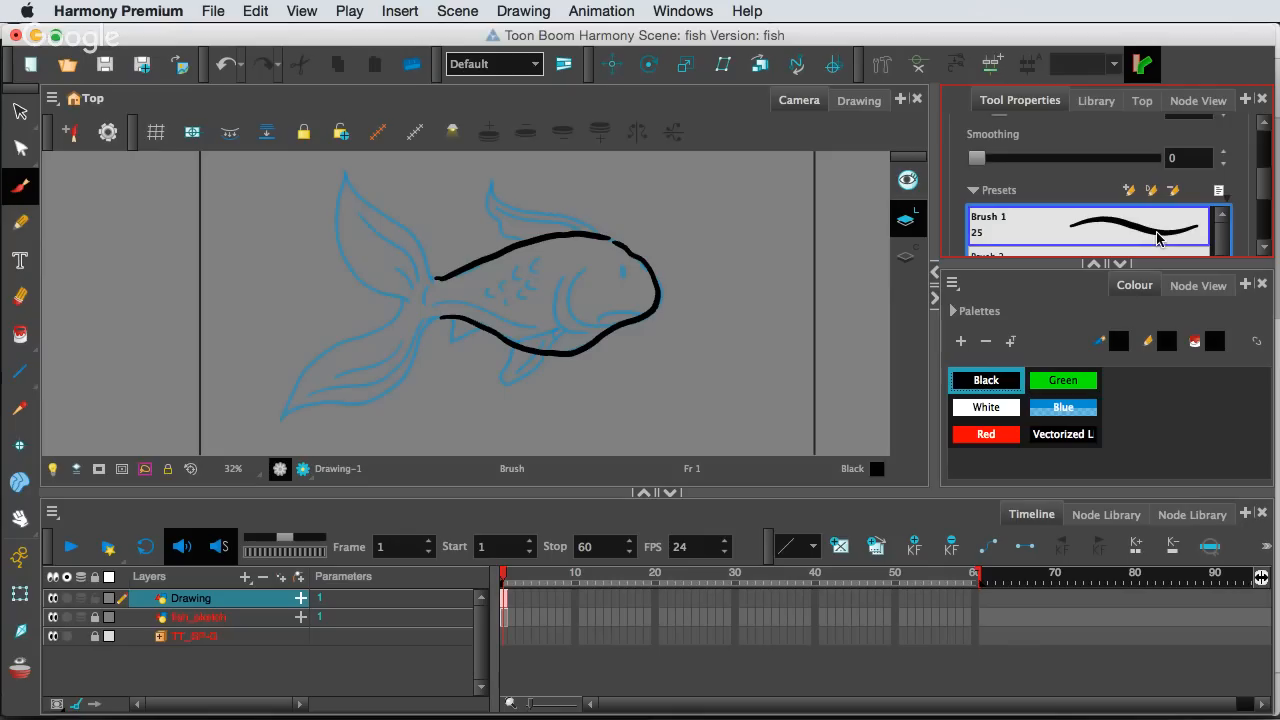
{"action": "mouse_move", "coordinate": [778, 322]}
{"action": "left_mouse_down"}
{"action": "mouse_move", "coordinate": [810, 300]}
{"action": "mouse_move", "coordinate": [849, 309]}
{"action": "mouse_move", "coordinate": [818, 352]}
{"action": "left_mouse_up"}
{"action": "key", "text": "super+z"}
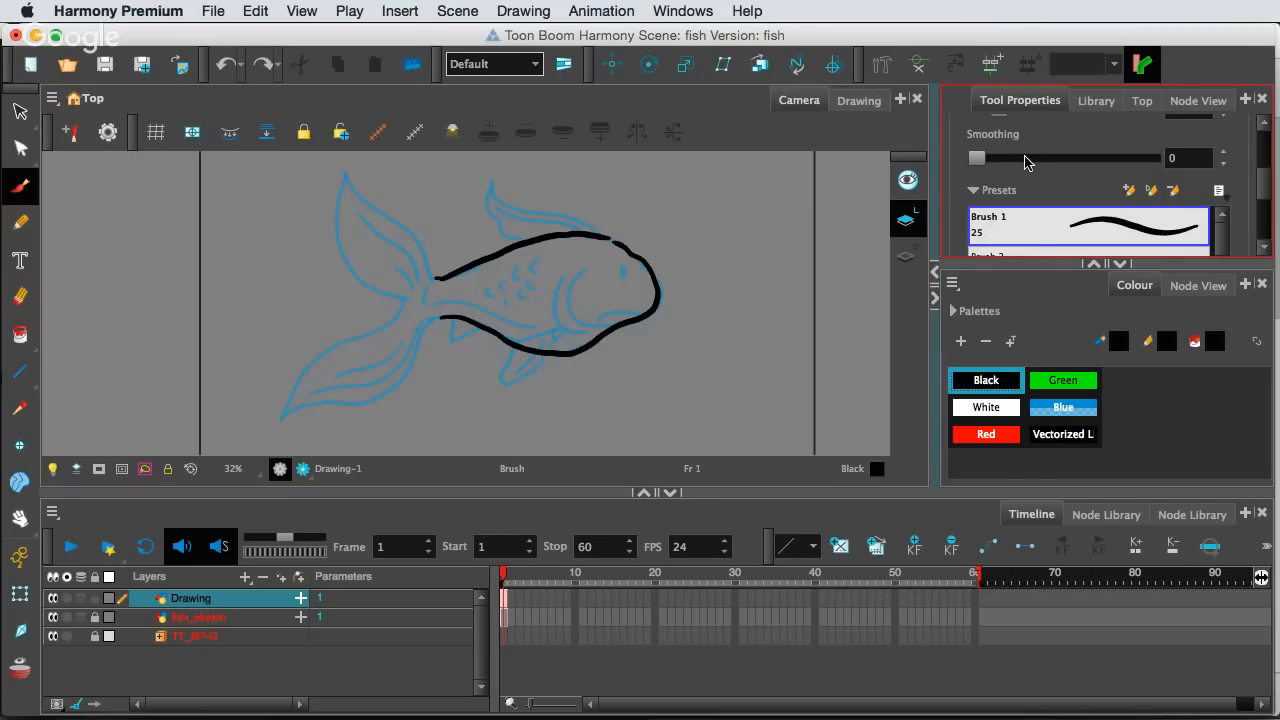
Set the Brush 1 minimum size to 1.9% and its maximum size to 40.4
{"action": "left_click_drag", "start_coordinate": [1264, 195], "coordinate": [1262, 146]}
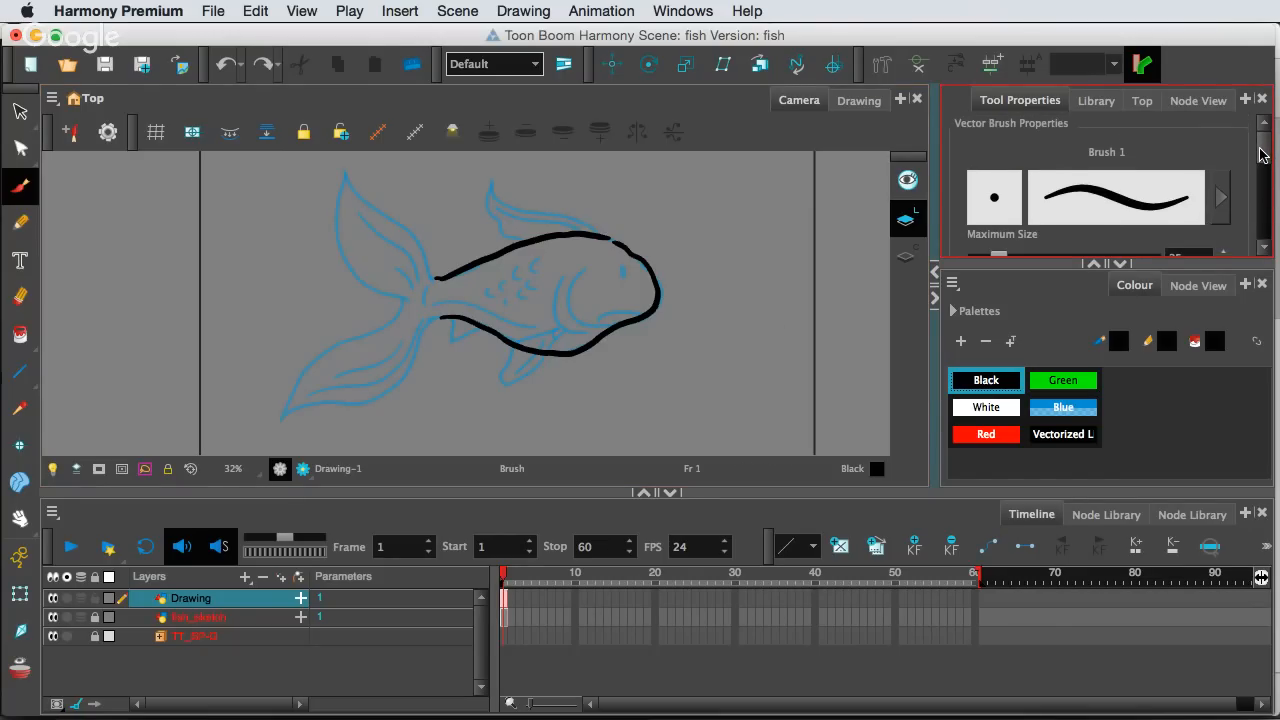
{"action": "left_click", "coordinate": [1221, 197]}
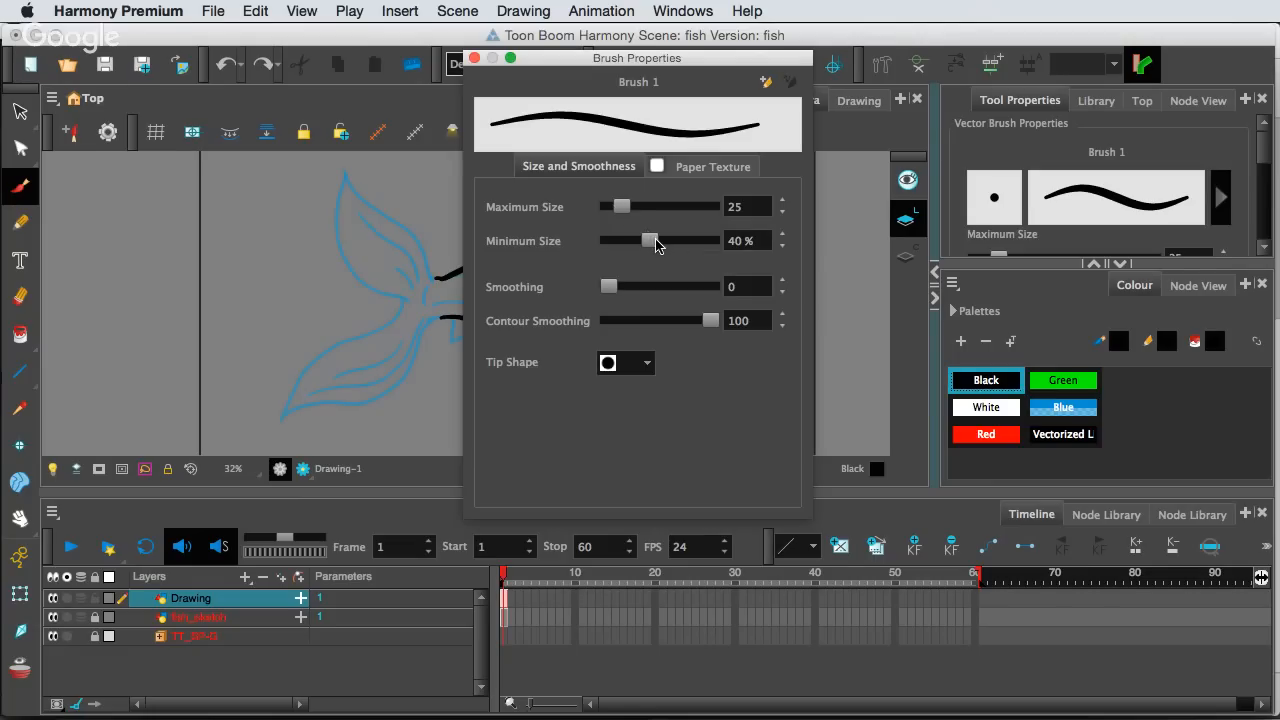
{"action": "mouse_move", "coordinate": [651, 240]}
{"action": "left_mouse_down"}
{"action": "mouse_move", "coordinate": [670, 245]}
{"action": "mouse_move", "coordinate": [607, 242]}
{"action": "mouse_move", "coordinate": [628, 208]}
{"action": "left_mouse_up"}
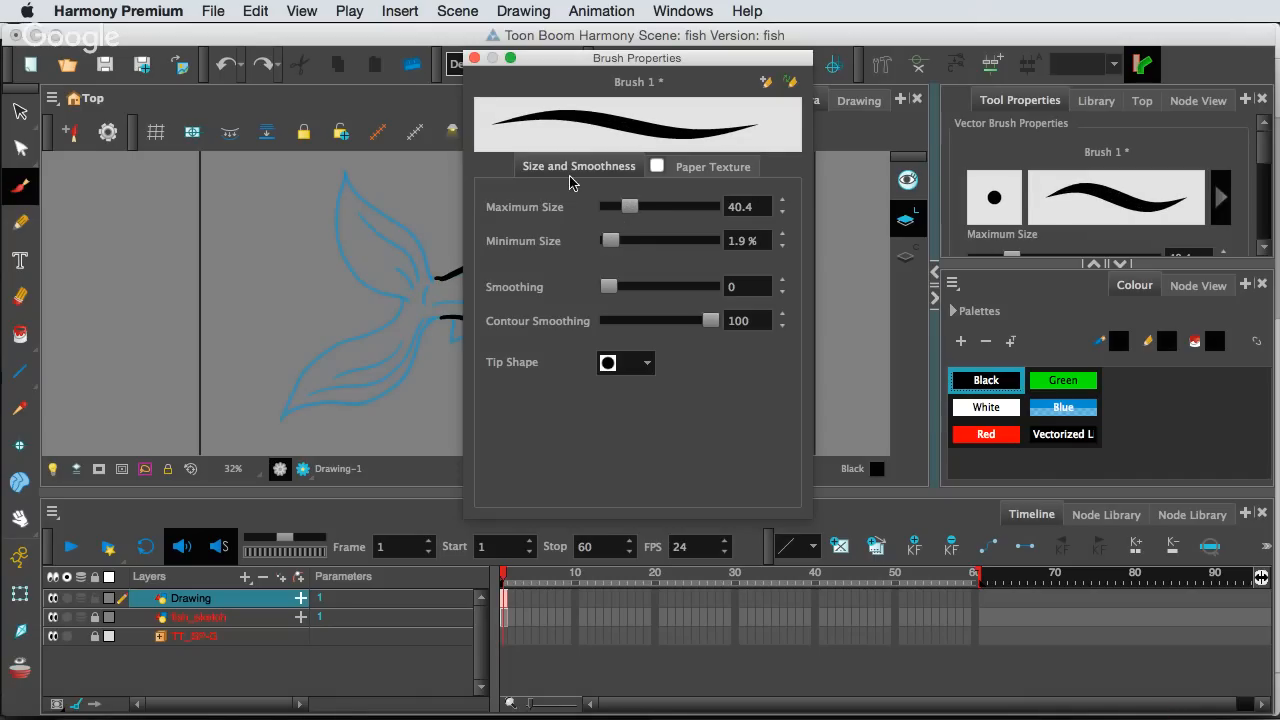
{"action": "left_click", "coordinate": [474, 57]}
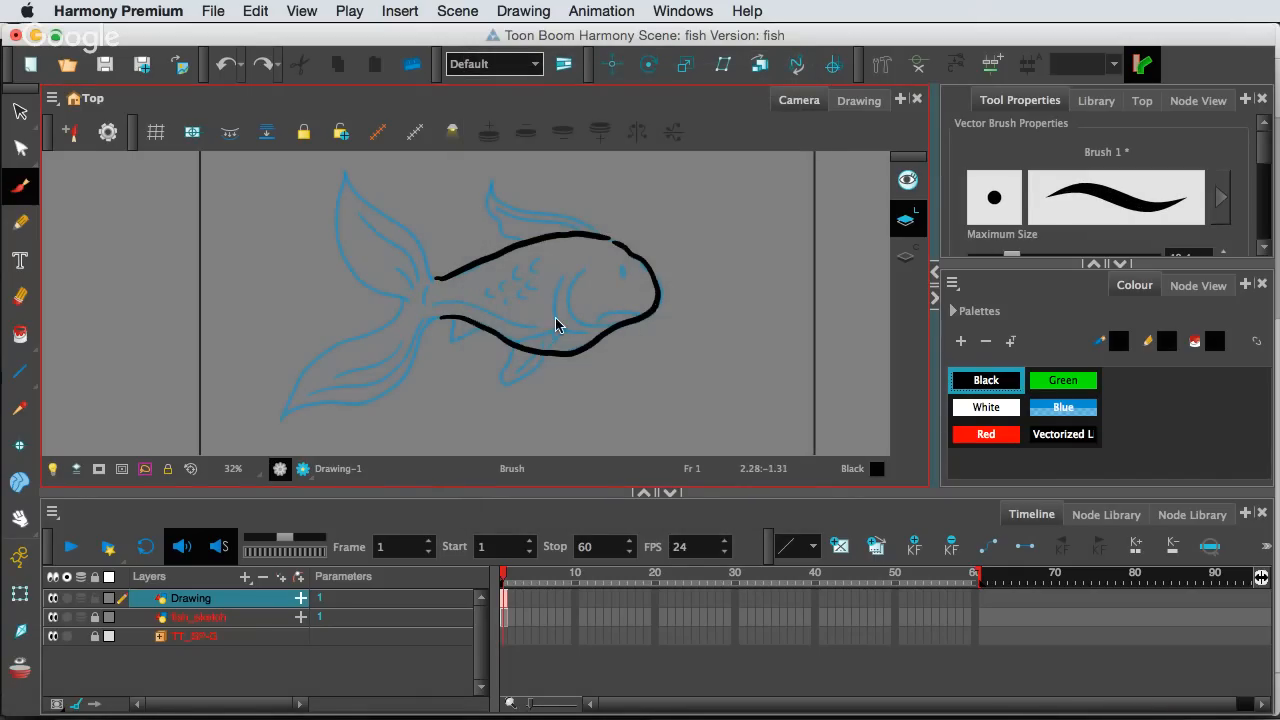
Rename the Drawing layer to body and deselect it
{"action": "double_click", "coordinate": [196, 598]}
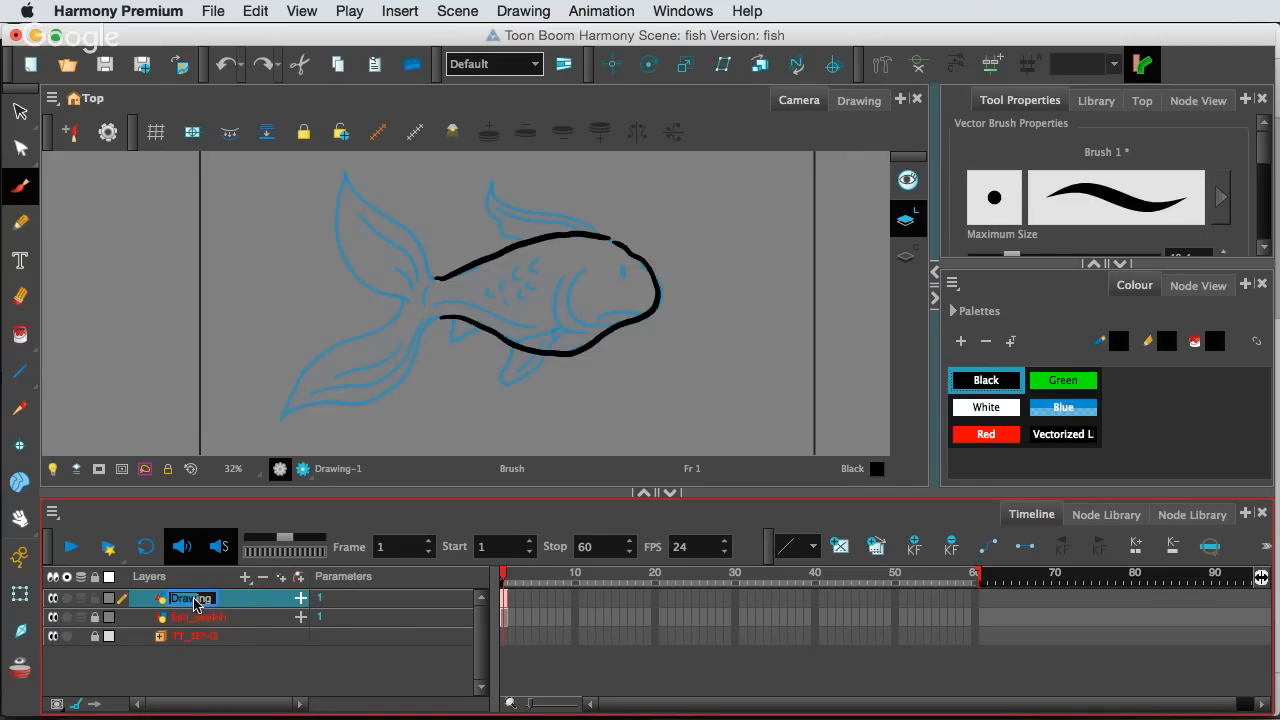
{"action": "type", "text": "body"}
{"action": "key", "text": "Return"}
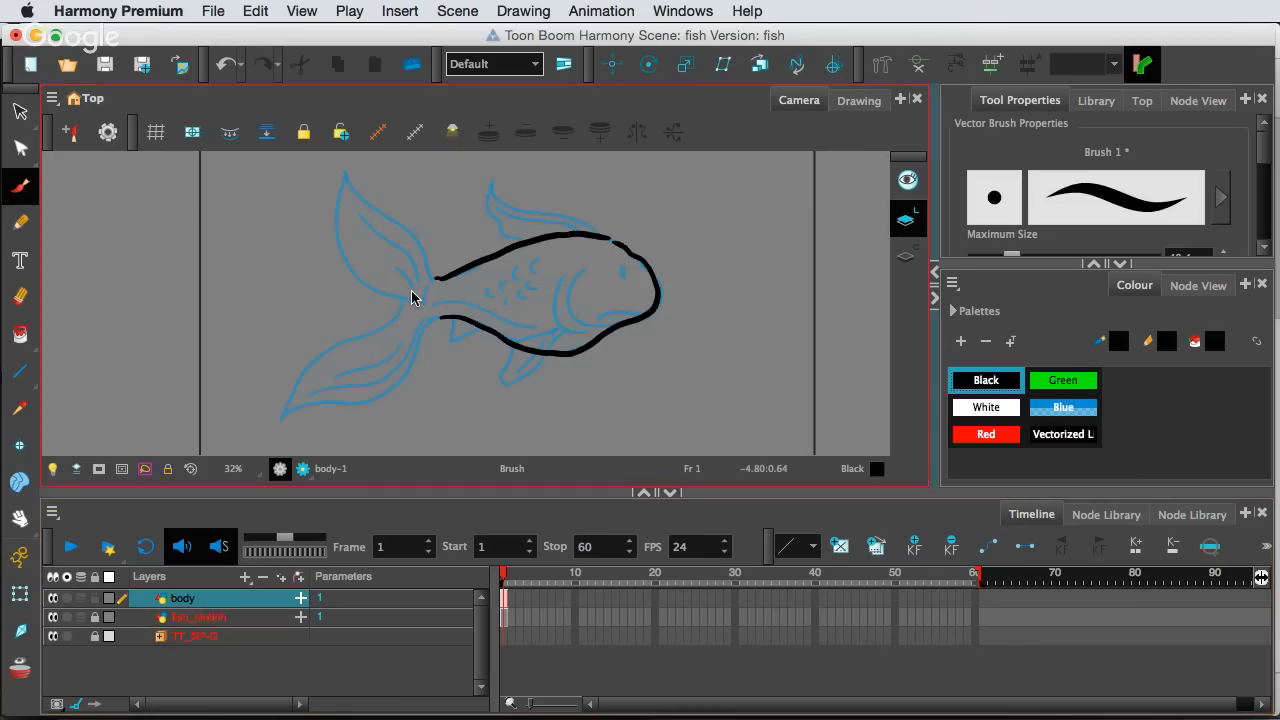
{"action": "left_click", "coordinate": [286, 661]}
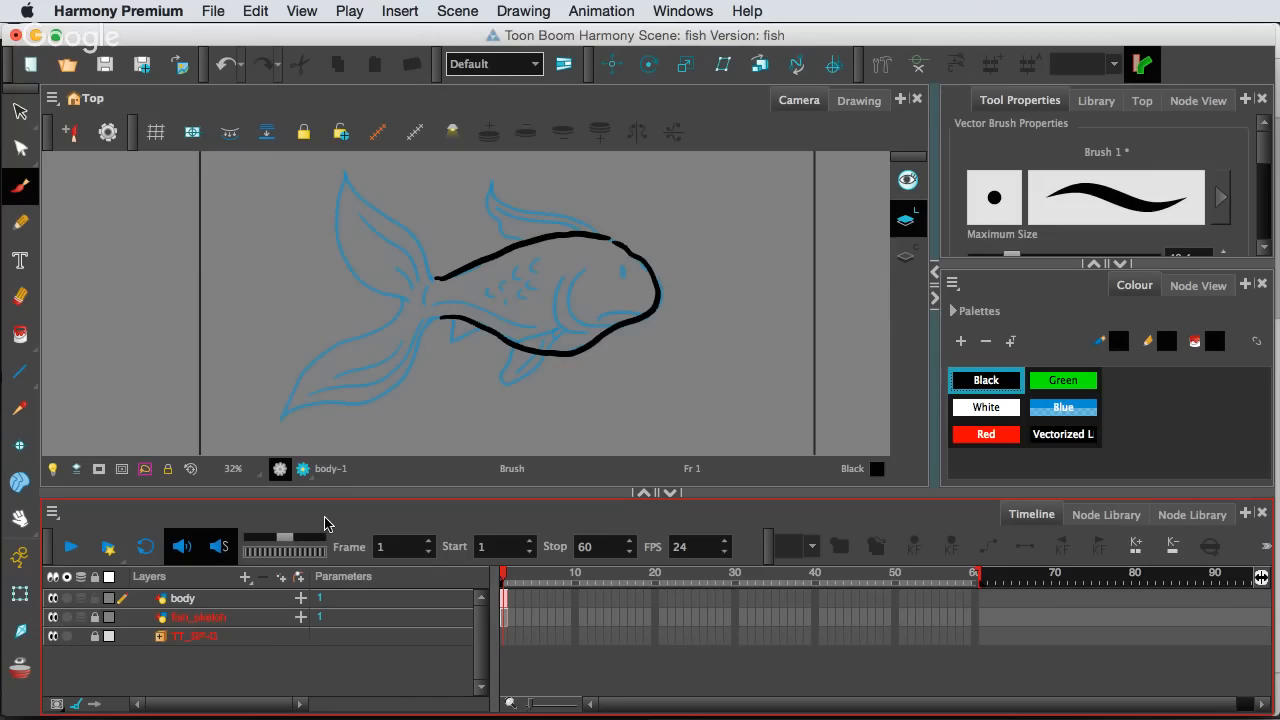
Add a new vector drawing layer named back_fin
{"action": "left_click", "coordinate": [283, 579]}
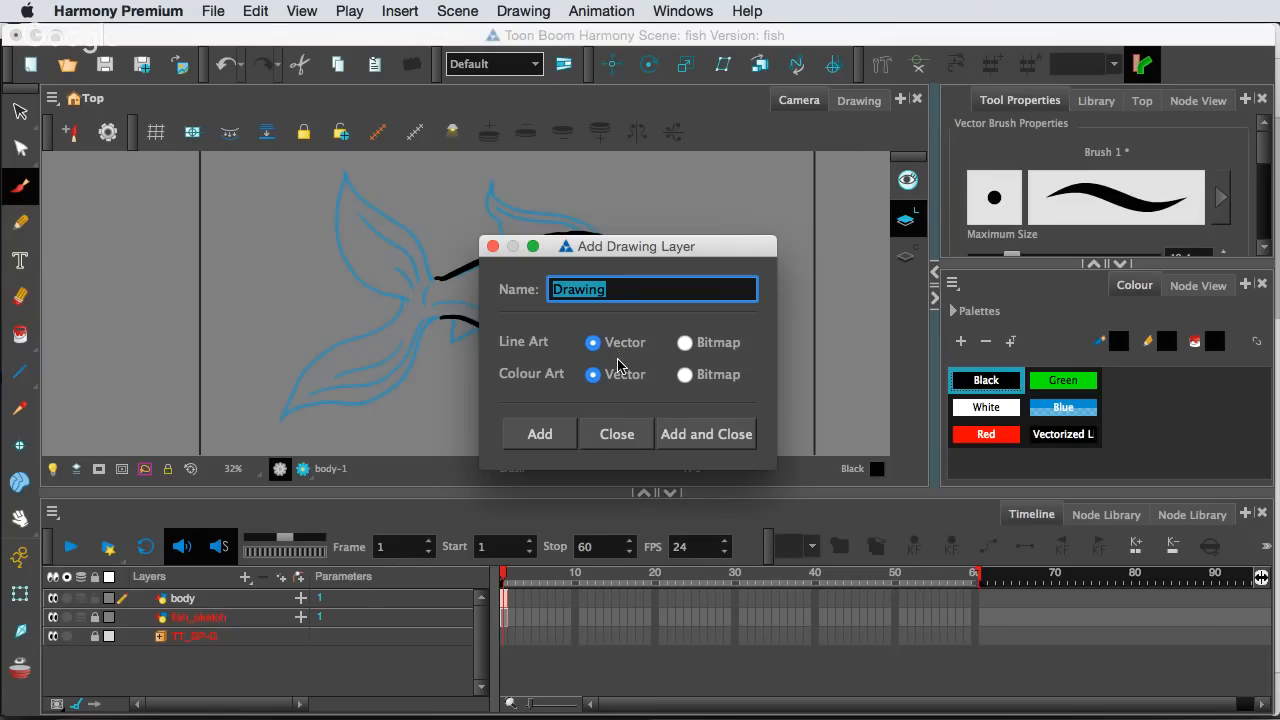
{"action": "type", "text": "back_fin"}
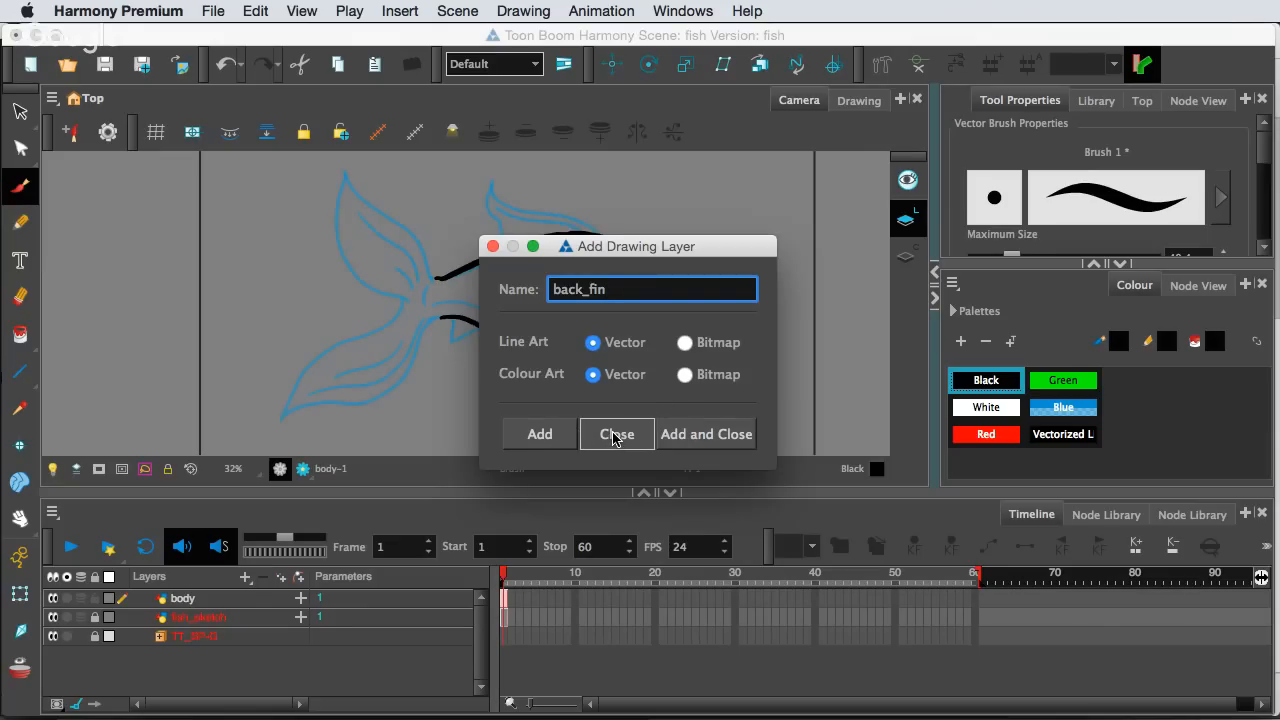
{"action": "left_click", "coordinate": [543, 434]}
Add another vector drawing layer named top_fin
{"action": "left_click", "coordinate": [577, 293]}
{"action": "left_click_drag", "start_coordinate": [577, 293], "coordinate": [528, 288]}
{"action": "type", "text": "top"}
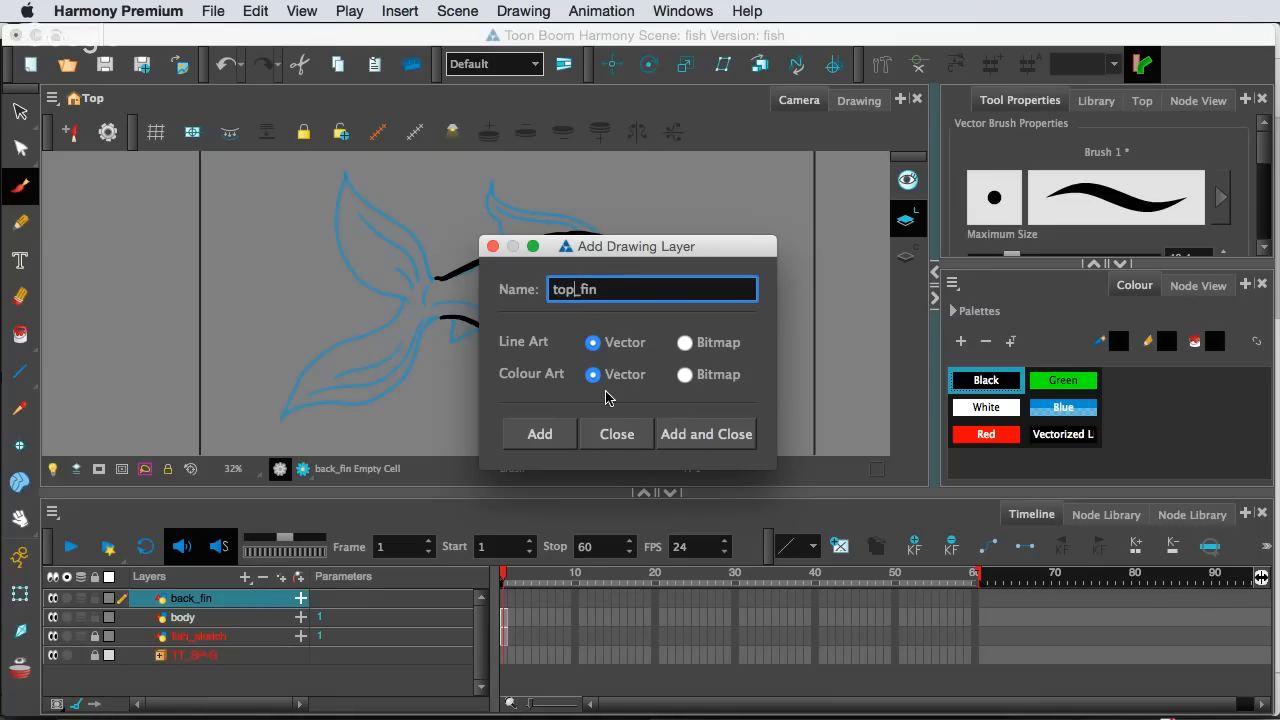
{"action": "left_click", "coordinate": [566, 436]}
Add another vector drawing layer named bottom_fin
{"action": "left_click", "coordinate": [573, 295]}
{"action": "left_click_drag", "start_coordinate": [575, 295], "coordinate": [534, 294]}
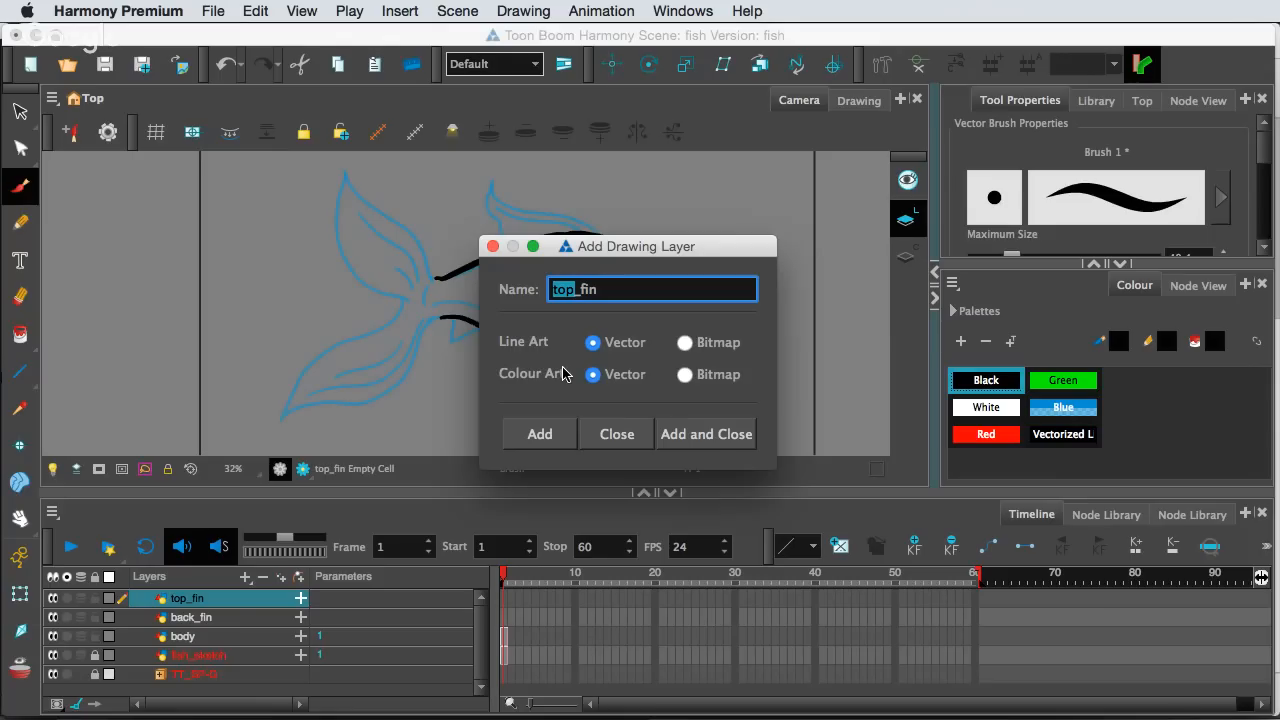
{"action": "type", "text": "bottom"}
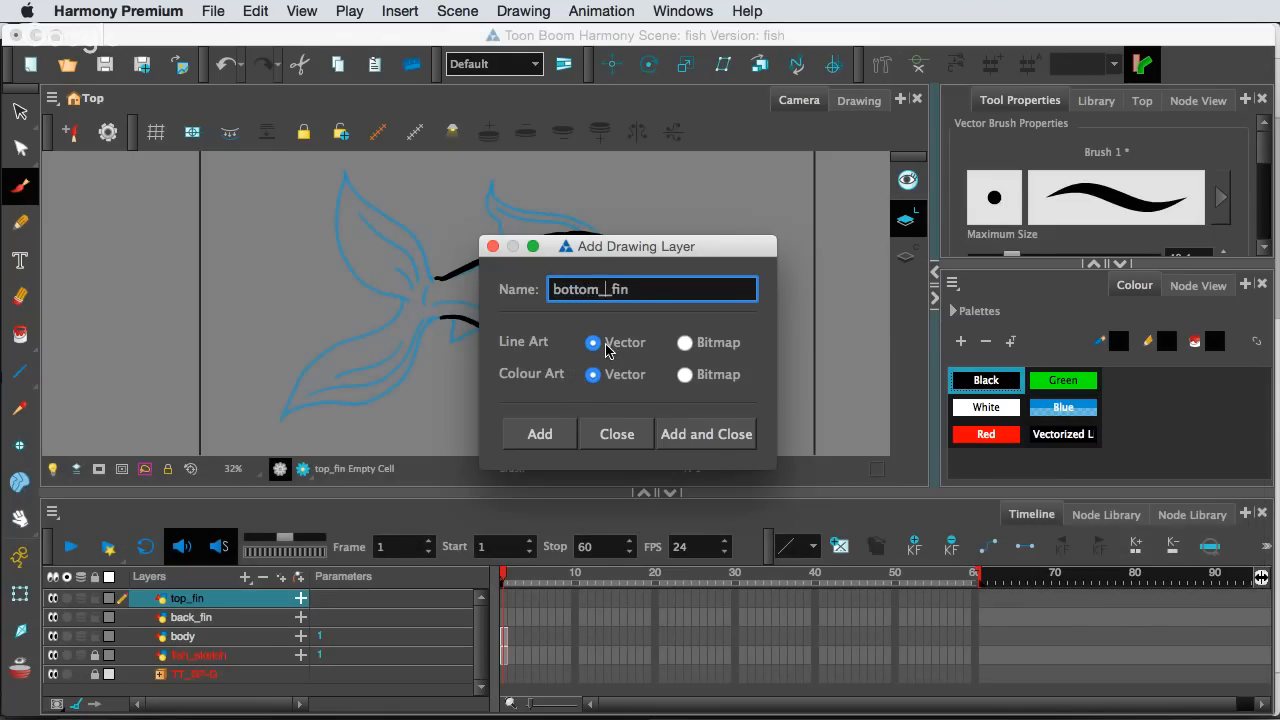
{"action": "left_click", "coordinate": [542, 434]}
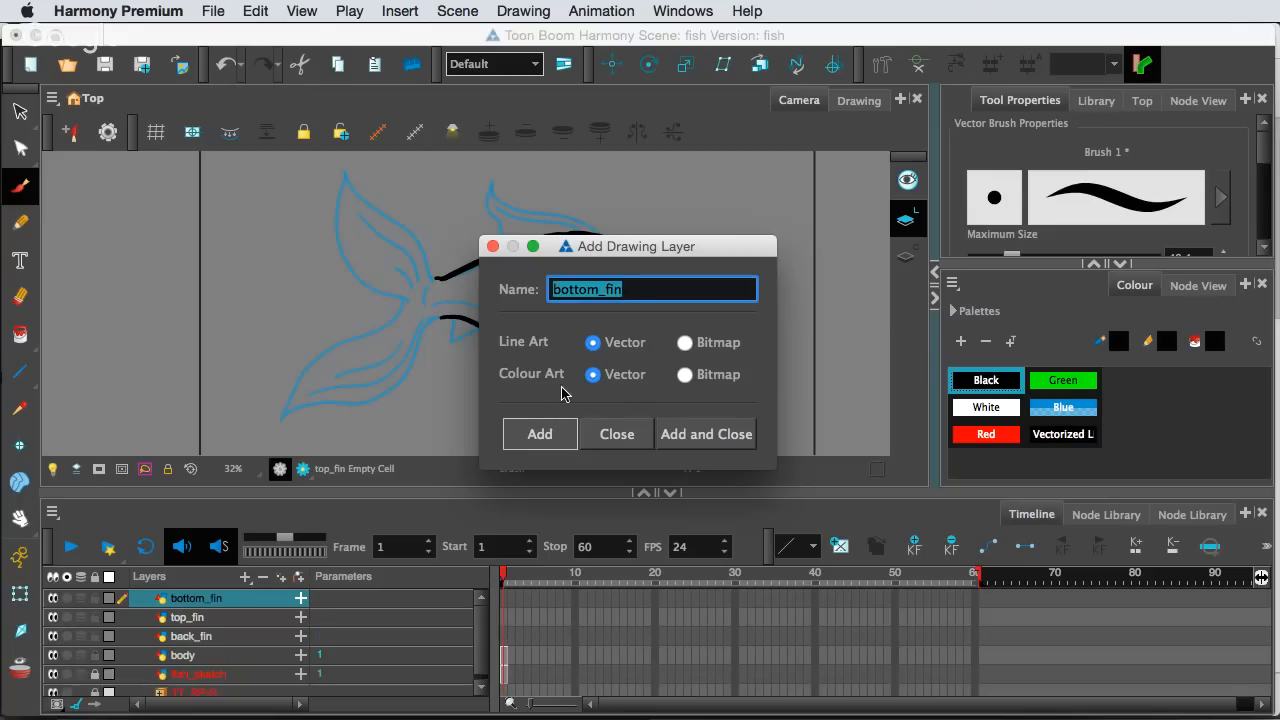
Add a vector drawing layer named gills and finish adding layers
{"action": "left_click", "coordinate": [601, 294]}
{"action": "left_click_drag", "start_coordinate": [601, 294], "coordinate": [510, 300]}
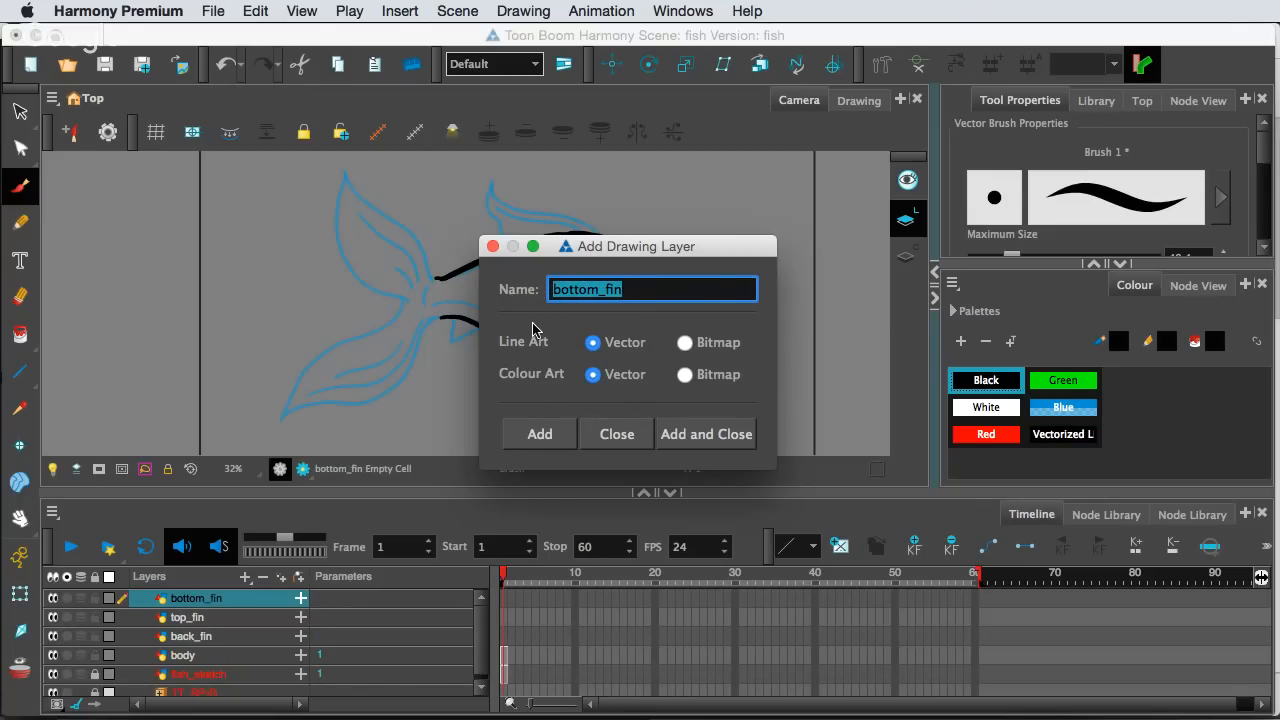
{"action": "type", "text": "gills"}
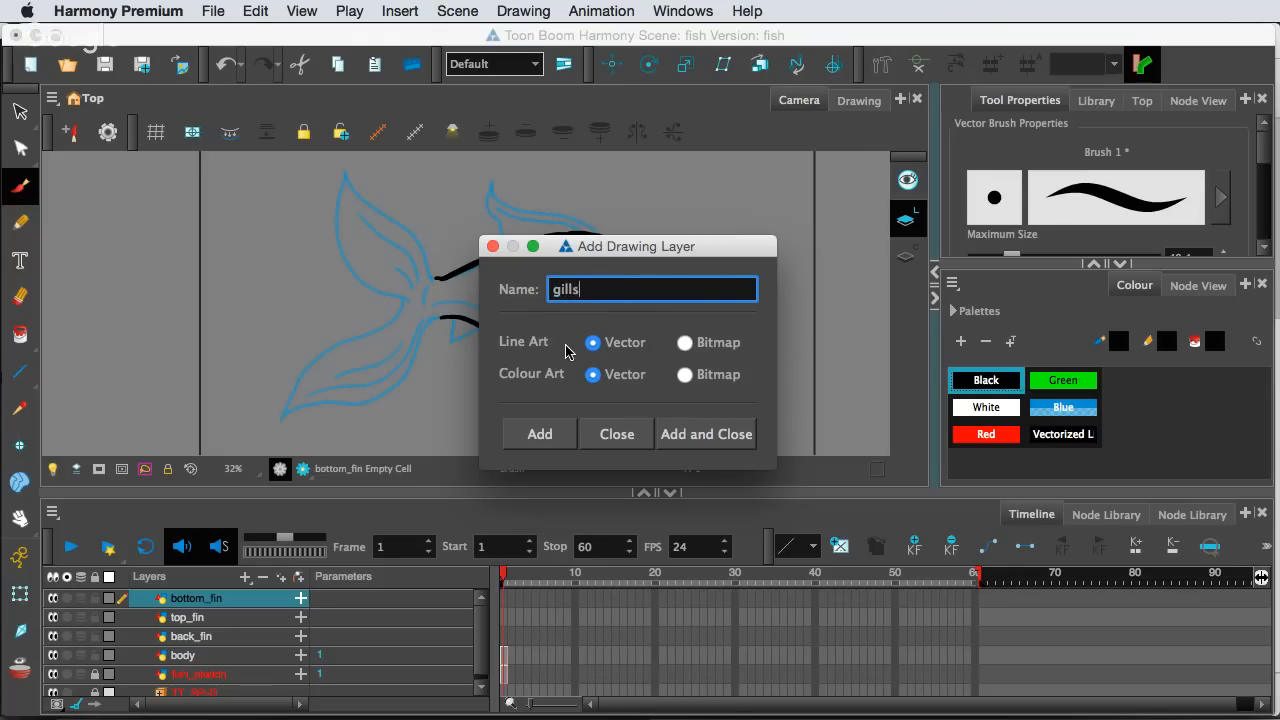
{"action": "left_click", "coordinate": [546, 441]}
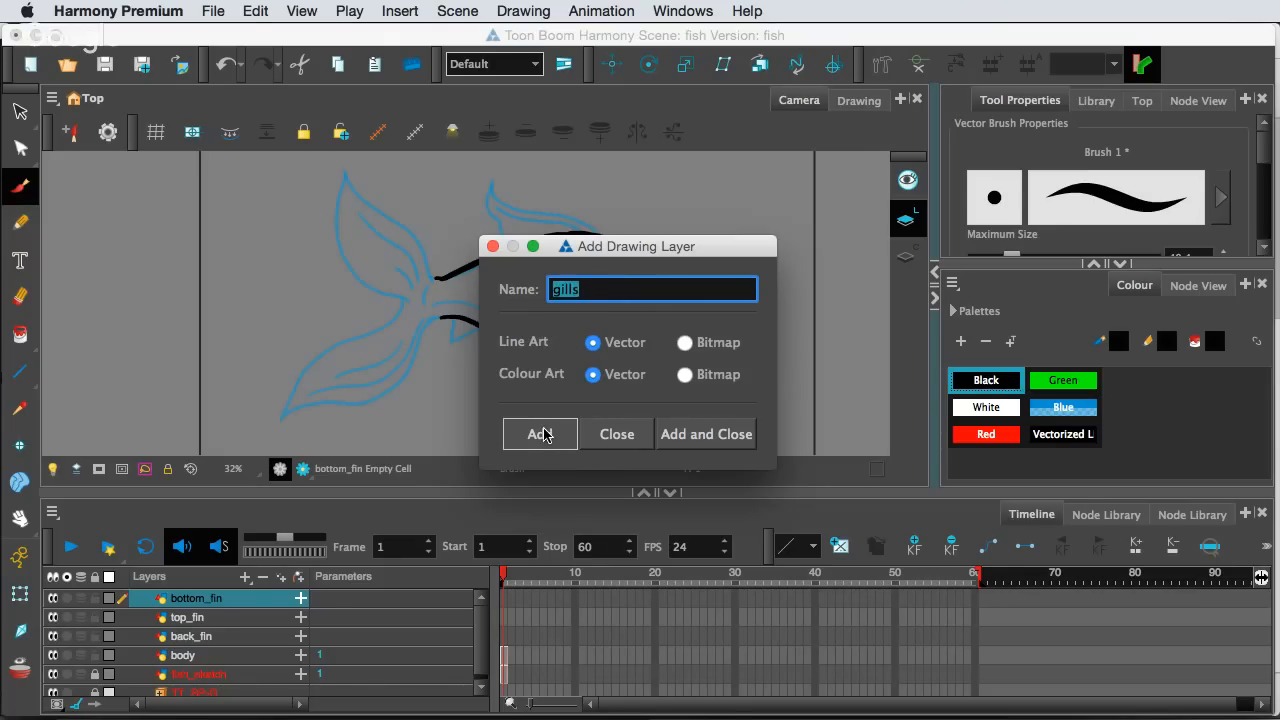
{"action": "left_click", "coordinate": [617, 436]}
Ink the outline of the lower tail lobe in black on the back_fin layer, following the blue sketch
{"action": "left_click_drag", "start_coordinate": [395, 496], "coordinate": [462, 412]}
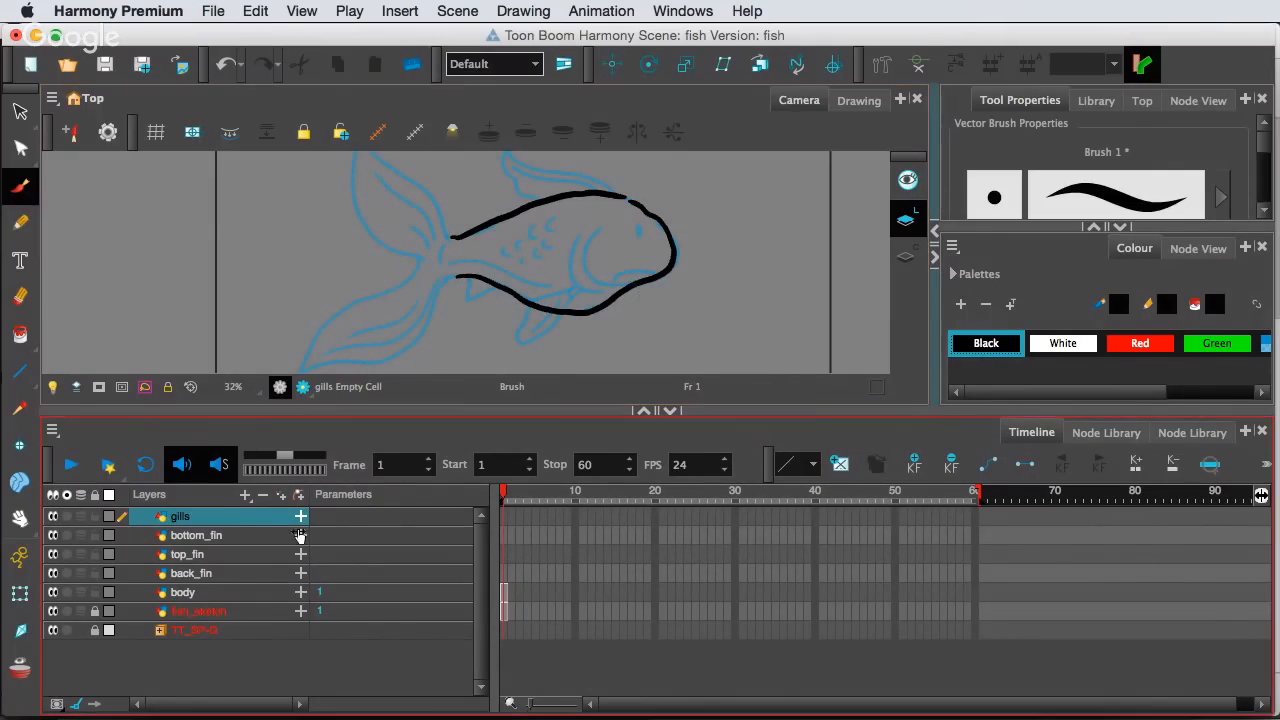
{"action": "left_click", "coordinate": [216, 575]}
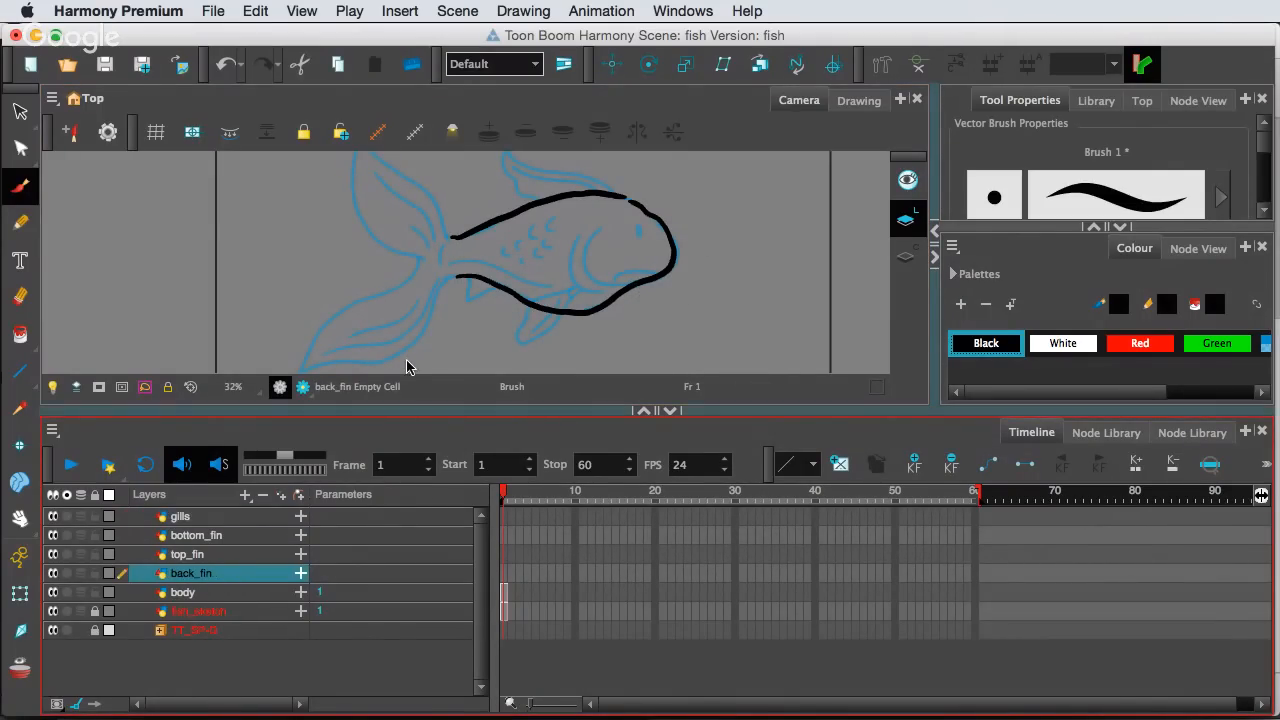
{"action": "mouse_move", "coordinate": [420, 262]}
{"action": "left_mouse_down"}
{"action": "mouse_move", "coordinate": [351, 298]}
{"action": "mouse_move", "coordinate": [300, 362]}
{"action": "mouse_move", "coordinate": [400, 364]}
{"action": "mouse_move", "coordinate": [447, 280]}
{"action": "left_mouse_up"}
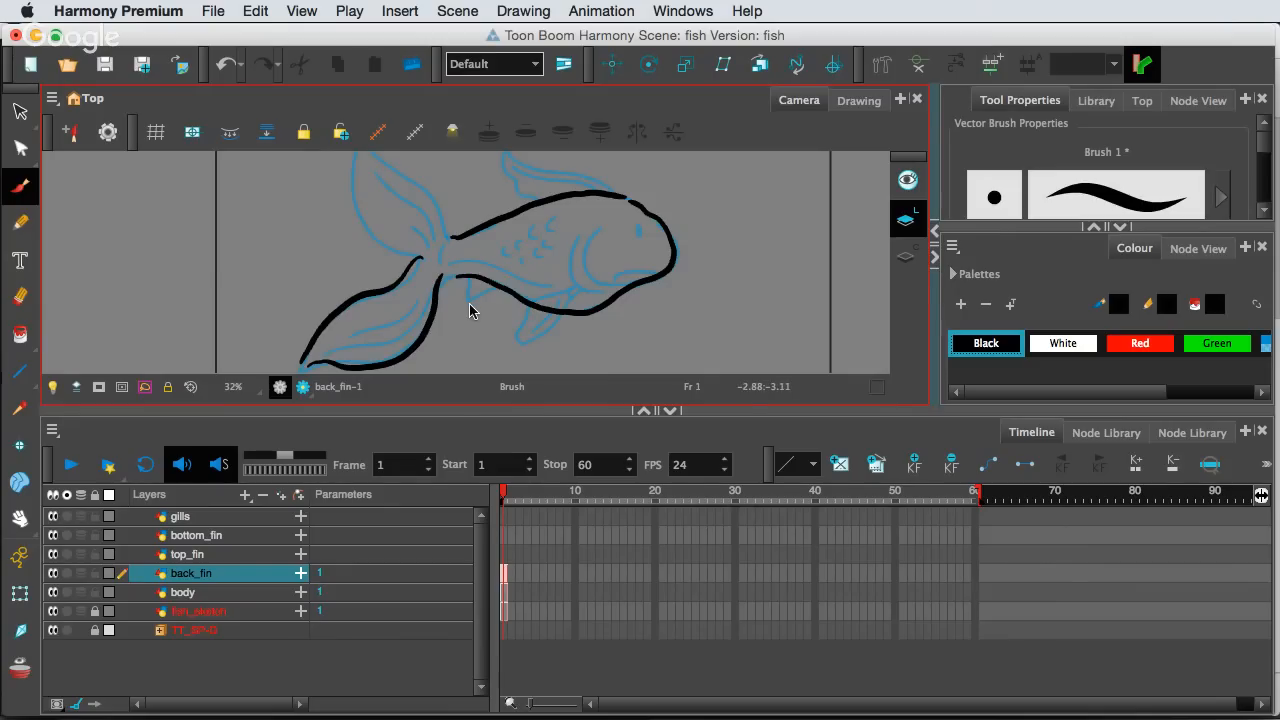
Ink the outline of the upper tail lobe with the brush on the back_fin layer
{"action": "mouse_move", "coordinate": [514, 286]}
{"action": "left_mouse_down"}
{"action": "mouse_move", "coordinate": [500, 291]}
{"action": "mouse_move", "coordinate": [679, 285]}
{"action": "left_mouse_up"}
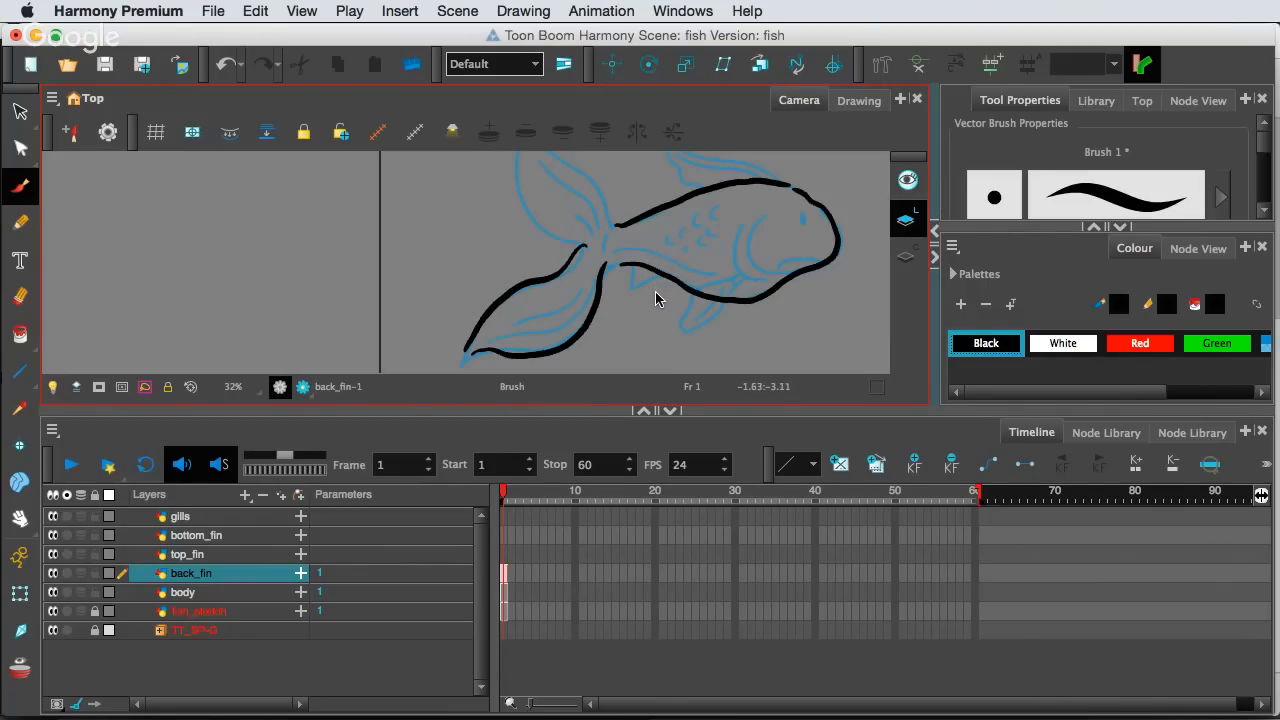
{"action": "key", "text": "alt+super"}
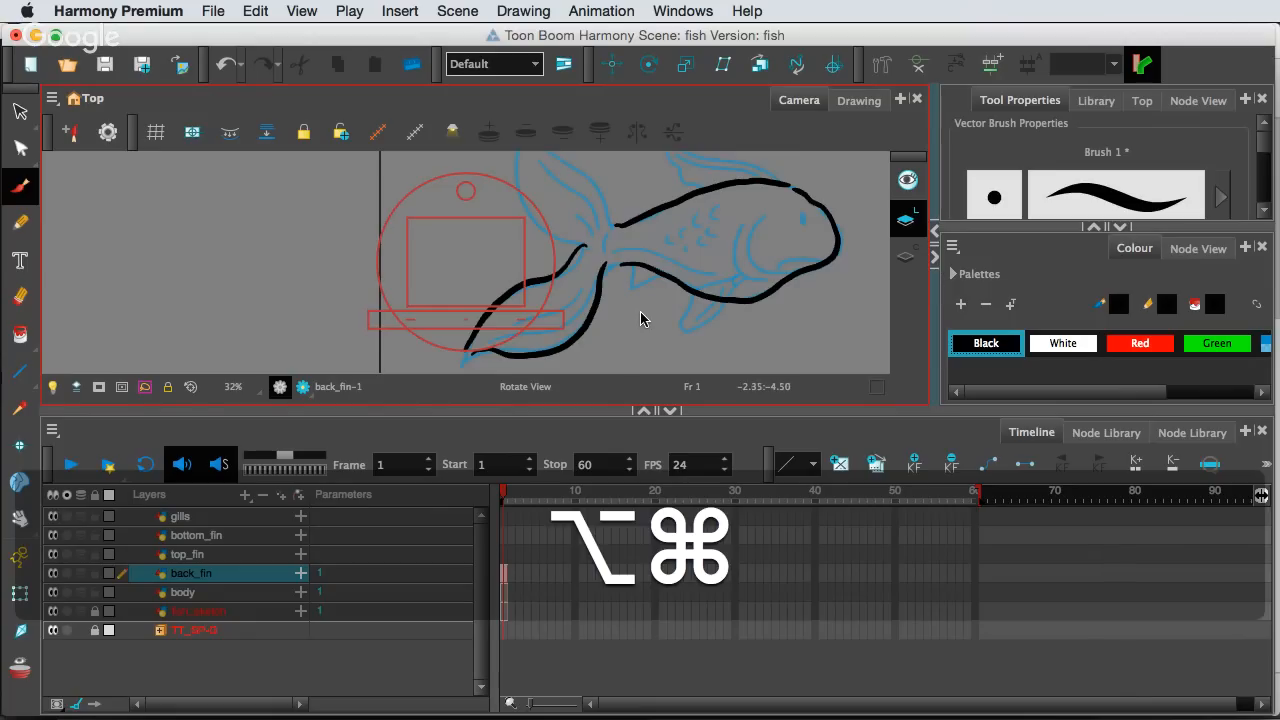
{"action": "mouse_move", "coordinate": [666, 318]}
{"action": "left_mouse_down"}
{"action": "mouse_move", "coordinate": [680, 251]}
{"action": "mouse_move", "coordinate": [660, 224]}
{"action": "mouse_move", "coordinate": [657, 263]}
{"action": "left_mouse_up"}
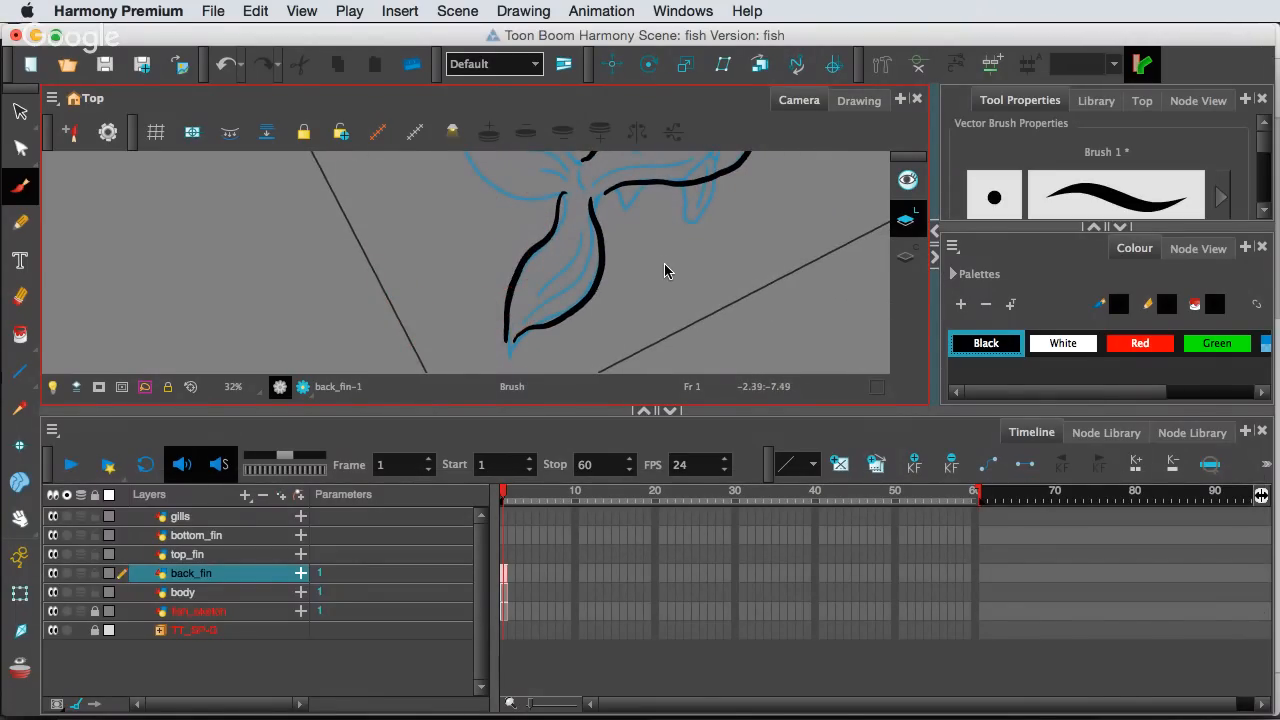
{"action": "key", "text": "alt+super"}
{"action": "left_click_drag", "start_coordinate": [664, 265], "coordinate": [623, 234]}
{"action": "key", "text": "alt+super"}
{"action": "left_click_drag", "start_coordinate": [565, 265], "coordinate": [718, 371]}
{"action": "mouse_move", "coordinate": [656, 263]}
{"action": "left_mouse_down"}
{"action": "mouse_move", "coordinate": [663, 286]}
{"action": "mouse_move", "coordinate": [634, 251]}
{"action": "mouse_move", "coordinate": [494, 306]}
{"action": "mouse_move", "coordinate": [555, 350]}
{"action": "mouse_move", "coordinate": [663, 328]}
{"action": "left_mouse_up"}
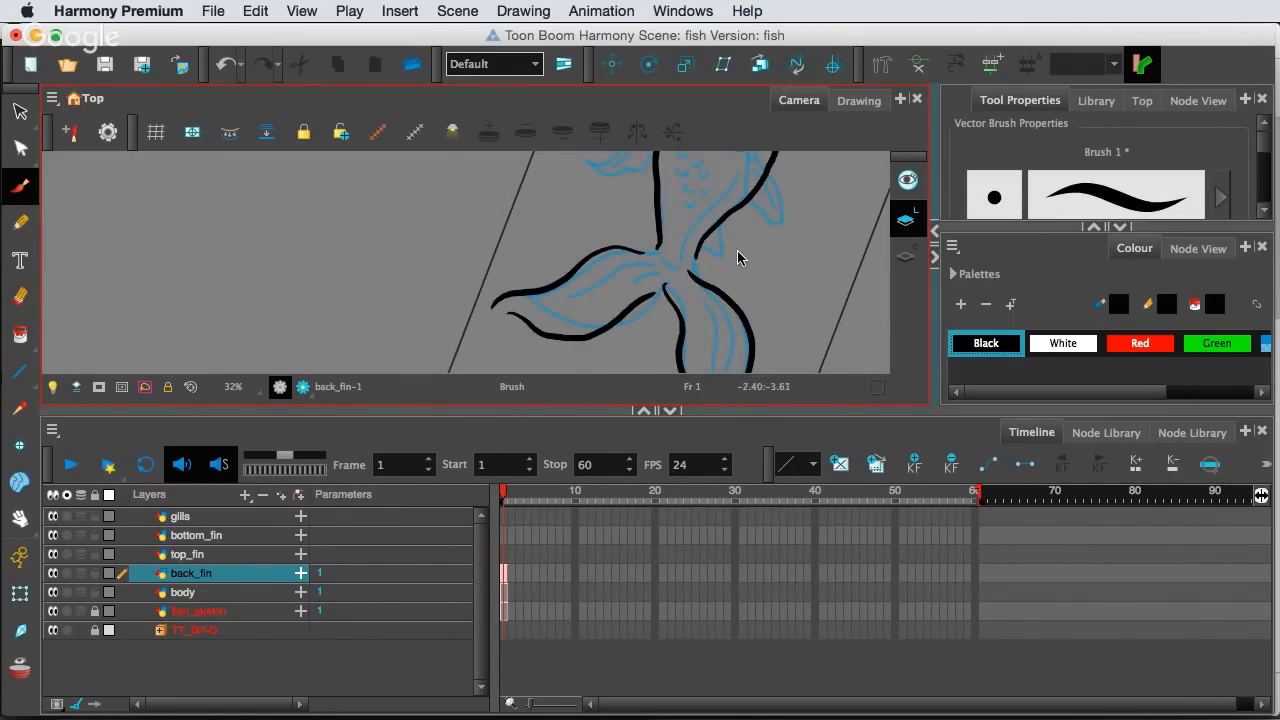
Ink the dorsal fin outline with its wavy trailing edge on the top_fin layer
{"action": "mouse_move", "coordinate": [749, 266]}
{"action": "left_mouse_down"}
{"action": "mouse_move", "coordinate": [737, 283]}
{"action": "mouse_move", "coordinate": [661, 301]}
{"action": "left_mouse_up"}
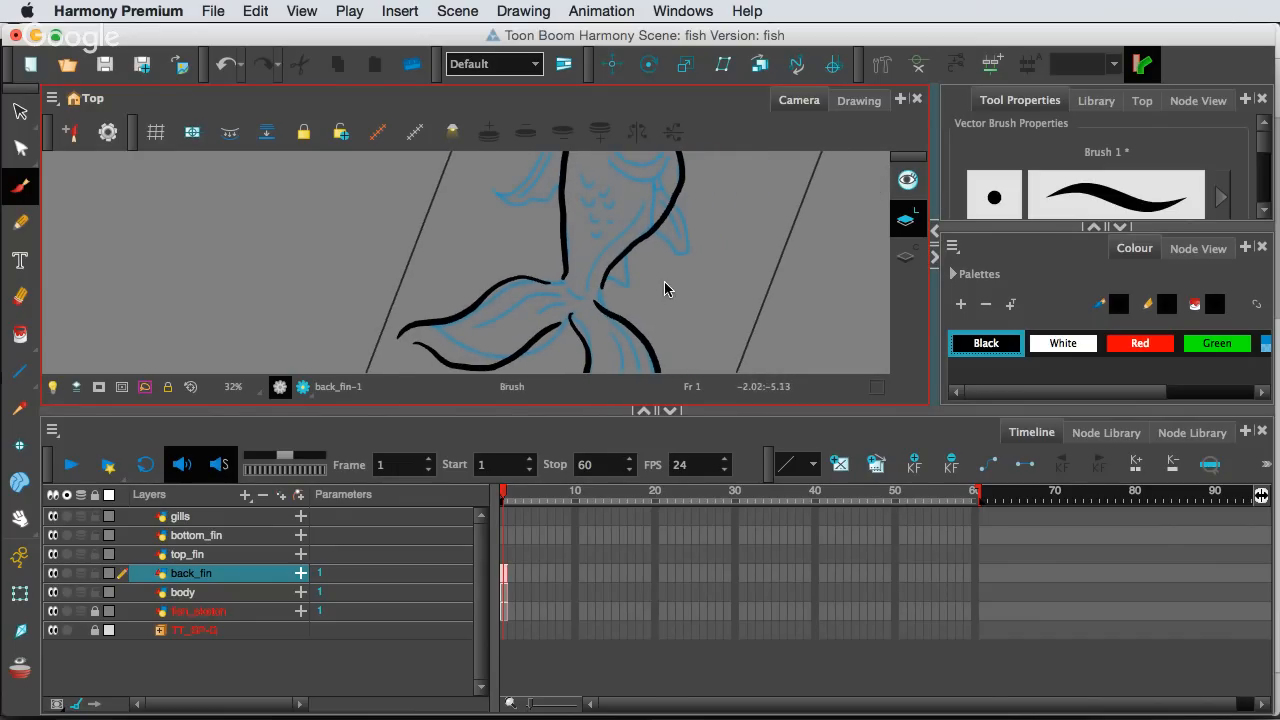
{"action": "mouse_move", "coordinate": [754, 263]}
{"action": "left_mouse_down"}
{"action": "mouse_move", "coordinate": [618, 308]}
{"action": "mouse_move", "coordinate": [619, 290]}
{"action": "left_mouse_up"}
{"action": "mouse_move", "coordinate": [620, 229]}
{"action": "left_mouse_down"}
{"action": "mouse_move", "coordinate": [600, 234]}
{"action": "mouse_move", "coordinate": [614, 309]}
{"action": "mouse_move", "coordinate": [674, 237]}
{"action": "left_mouse_up"}
{"action": "left_click", "coordinate": [229, 570]}
{"action": "left_click", "coordinate": [235, 554]}
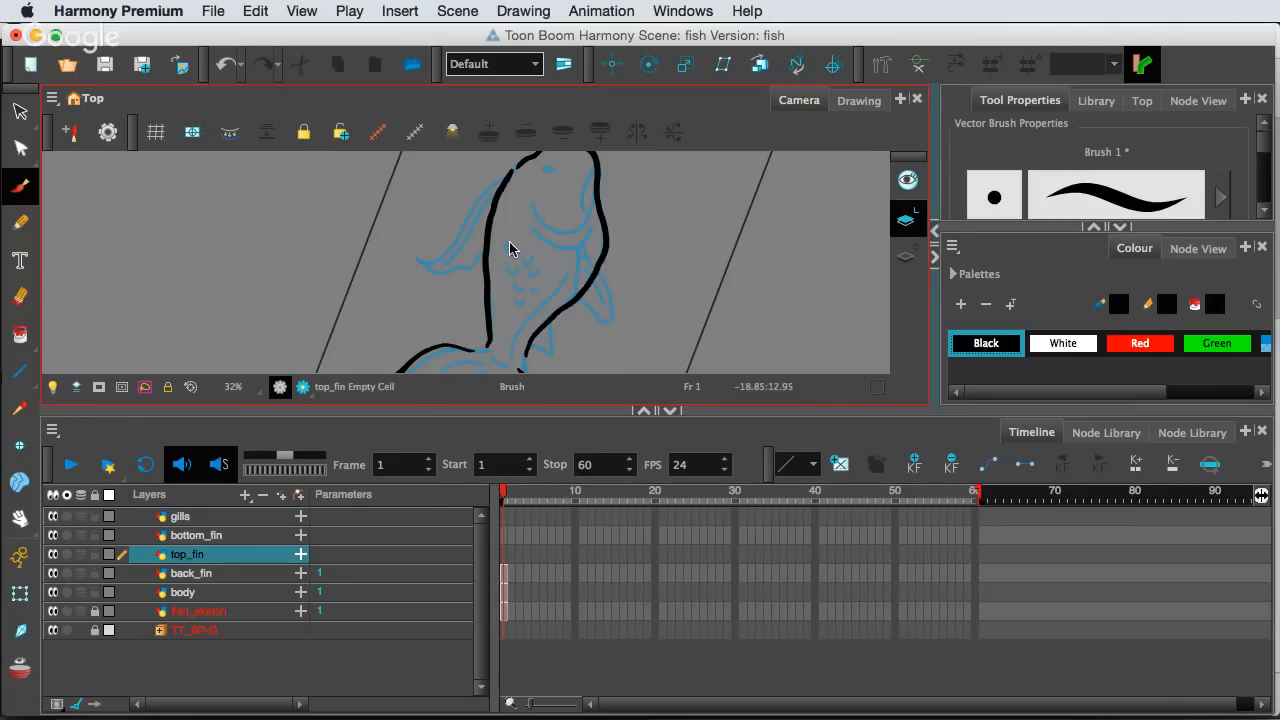
{"action": "mouse_move", "coordinate": [500, 185]}
{"action": "left_mouse_down"}
{"action": "mouse_move", "coordinate": [459, 233]}
{"action": "mouse_move", "coordinate": [418, 255]}
{"action": "mouse_move", "coordinate": [412, 280]}
{"action": "mouse_move", "coordinate": [480, 268]}
{"action": "left_mouse_up"}
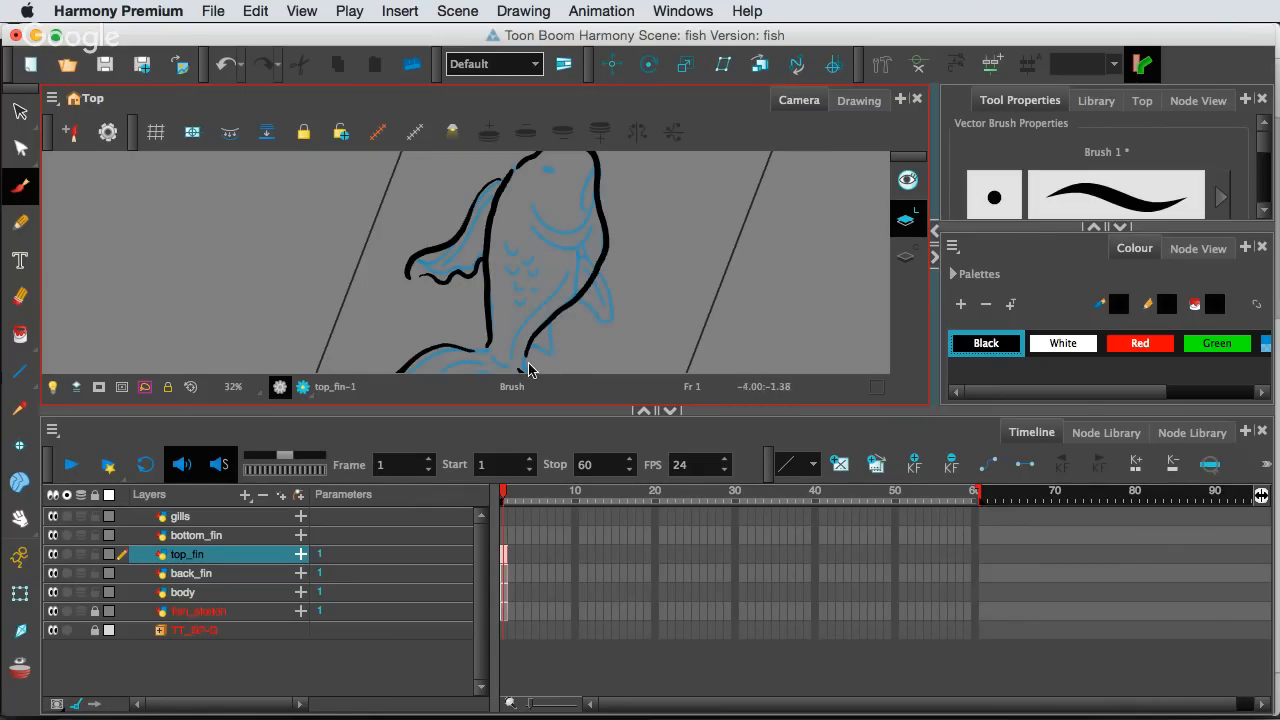
Ink the belly fin on the bottom_fin layer, undoing and redrawing the stroke along its outer edge
{"action": "left_click", "coordinate": [267, 536]}
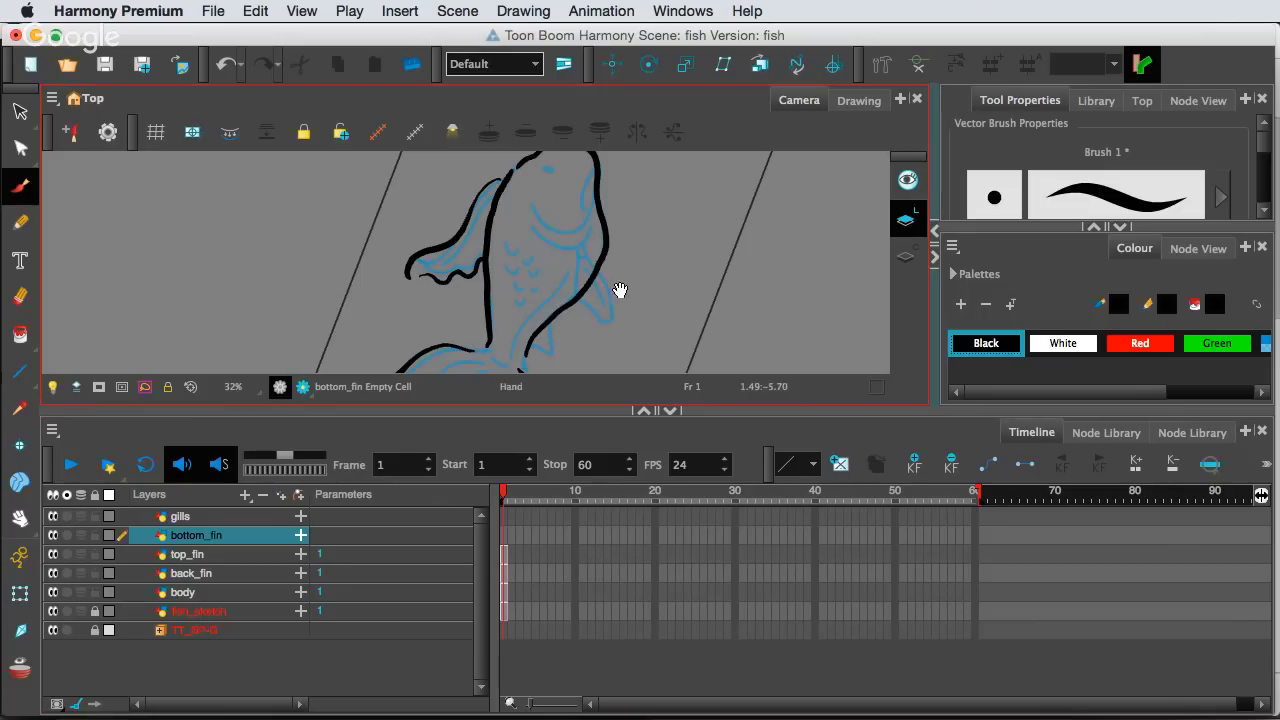
{"action": "mouse_move", "coordinate": [623, 297]}
{"action": "left_mouse_down"}
{"action": "mouse_move", "coordinate": [520, 266]}
{"action": "mouse_move", "coordinate": [537, 300]}
{"action": "left_mouse_up"}
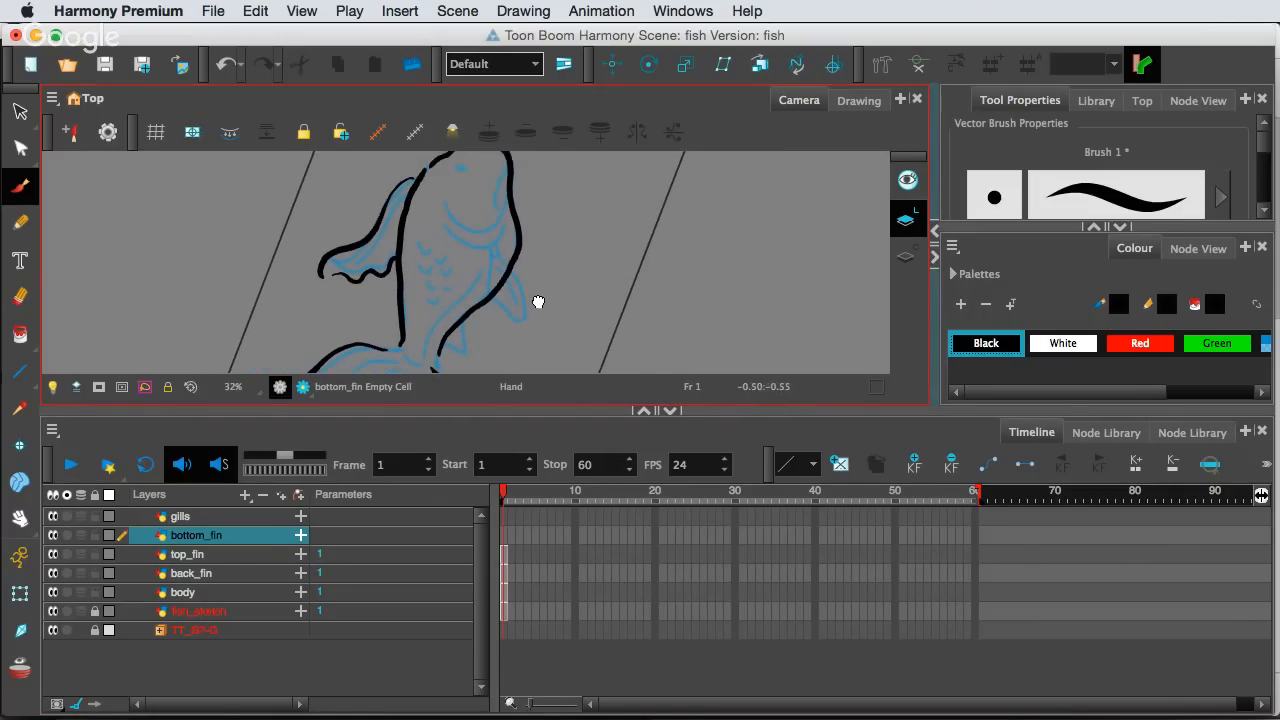
{"action": "mouse_move", "coordinate": [489, 260]}
{"action": "left_mouse_down"}
{"action": "mouse_move", "coordinate": [500, 312]}
{"action": "mouse_move", "coordinate": [518, 326]}
{"action": "mouse_move", "coordinate": [533, 314]}
{"action": "left_mouse_up"}
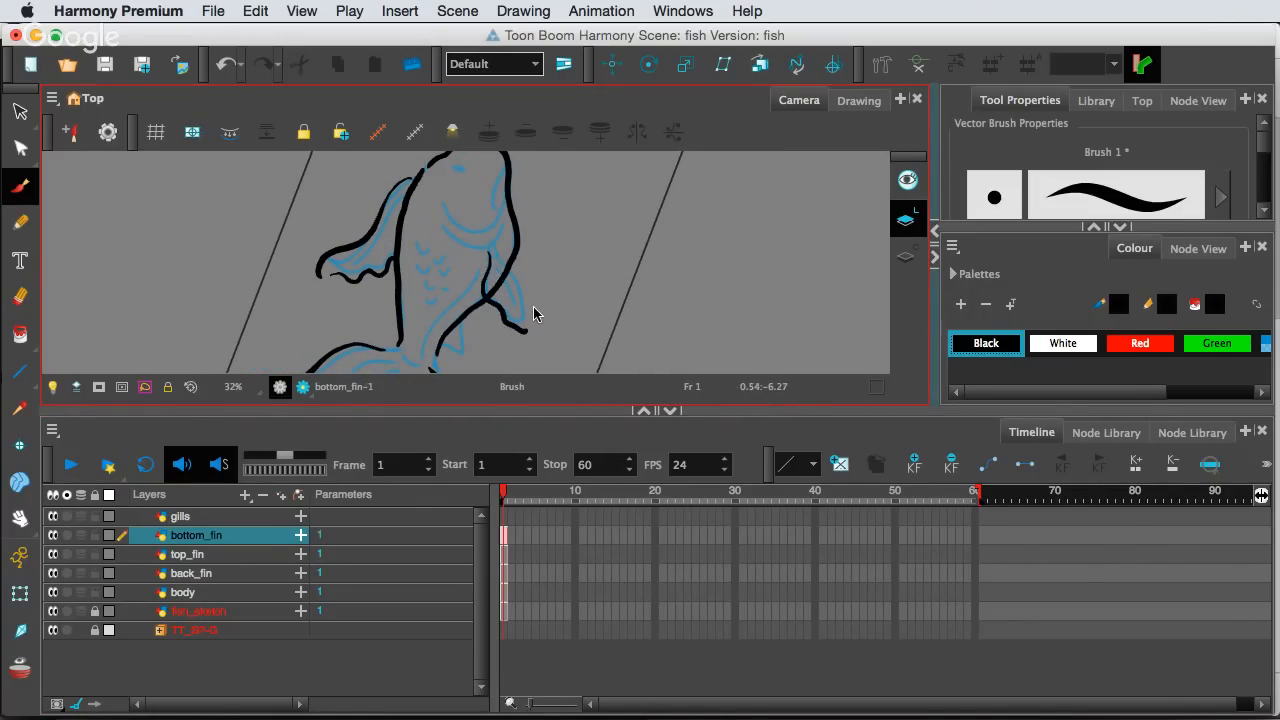
{"action": "mouse_move", "coordinate": [497, 249]}
{"action": "left_mouse_down"}
{"action": "mouse_move", "coordinate": [525, 295]}
{"action": "mouse_move", "coordinate": [525, 330]}
{"action": "left_mouse_up"}
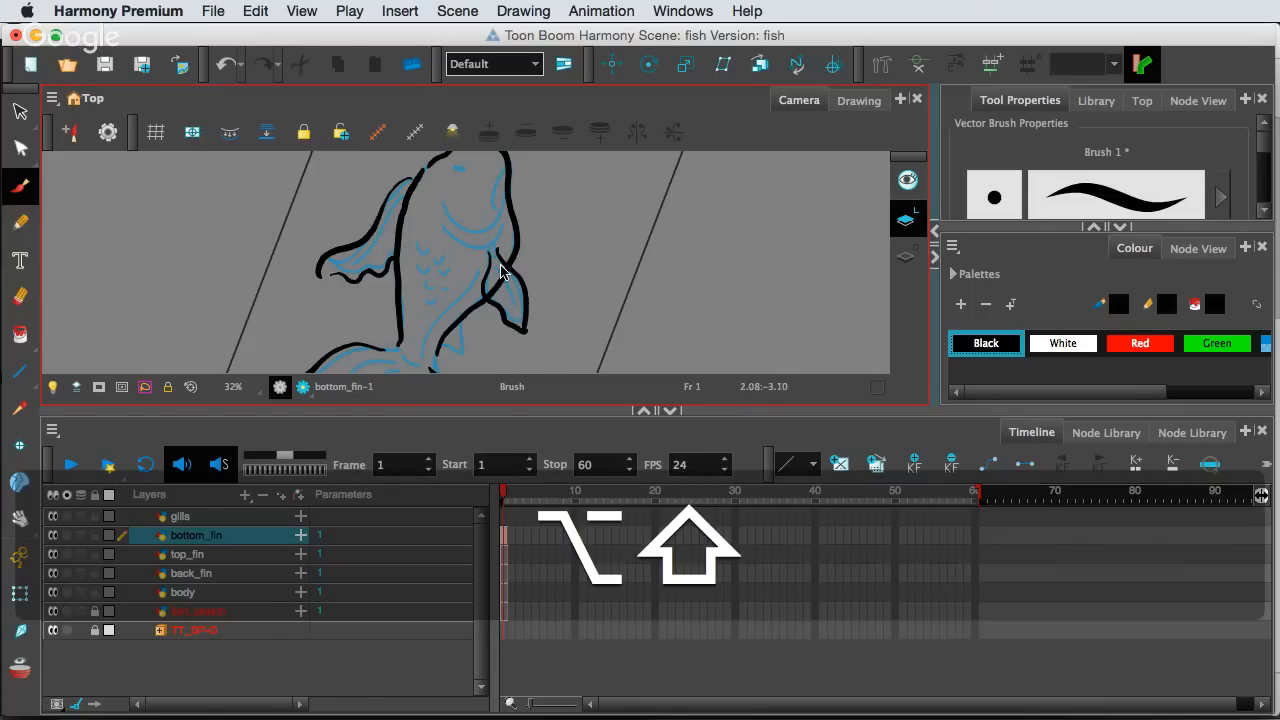
{"action": "key", "text": "super+z"}
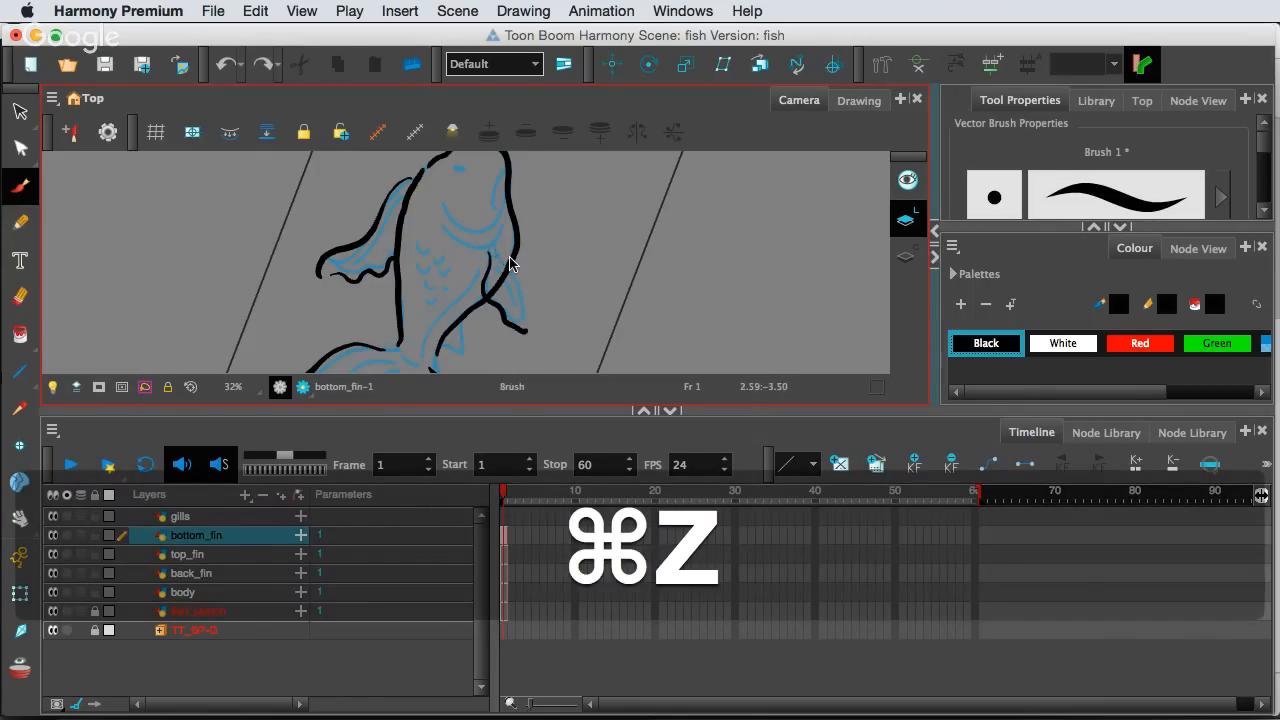
{"action": "left_click_drag", "start_coordinate": [507, 268], "coordinate": [531, 328]}
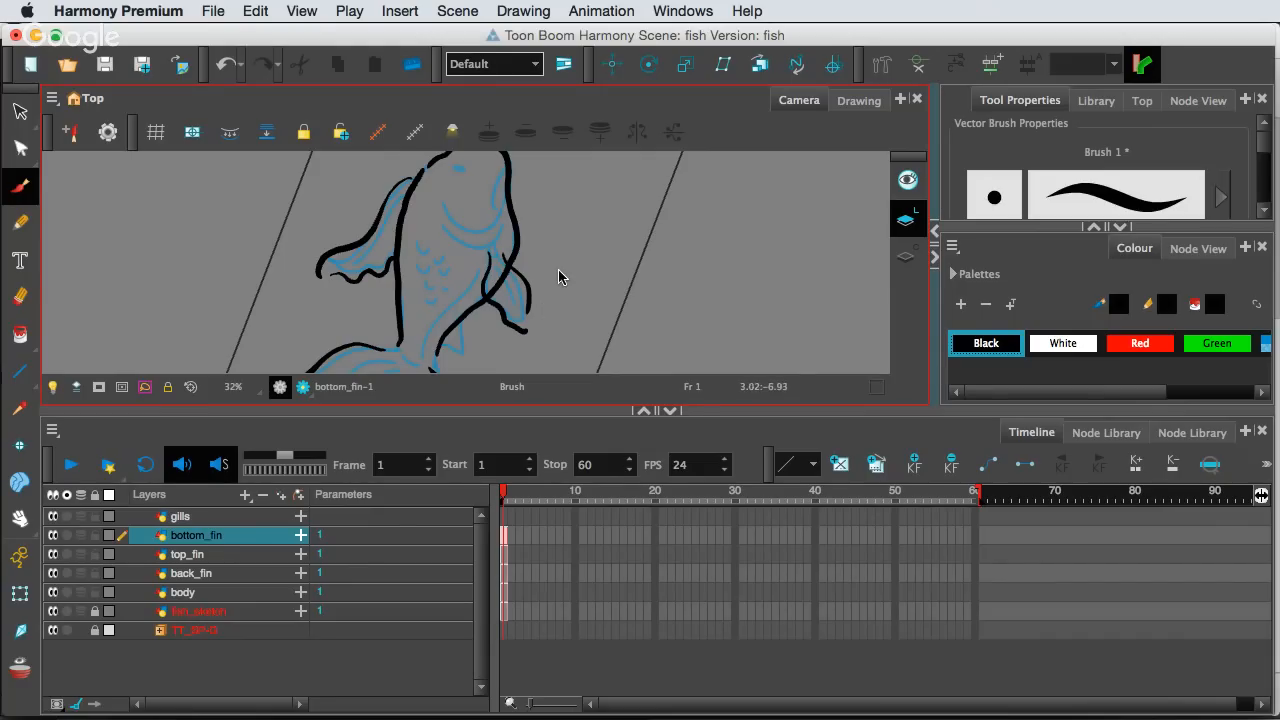
Ink the curved gill line behind the fish's head on the gills layer
{"action": "left_click", "coordinate": [215, 533]}
{"action": "left_click", "coordinate": [213, 516]}
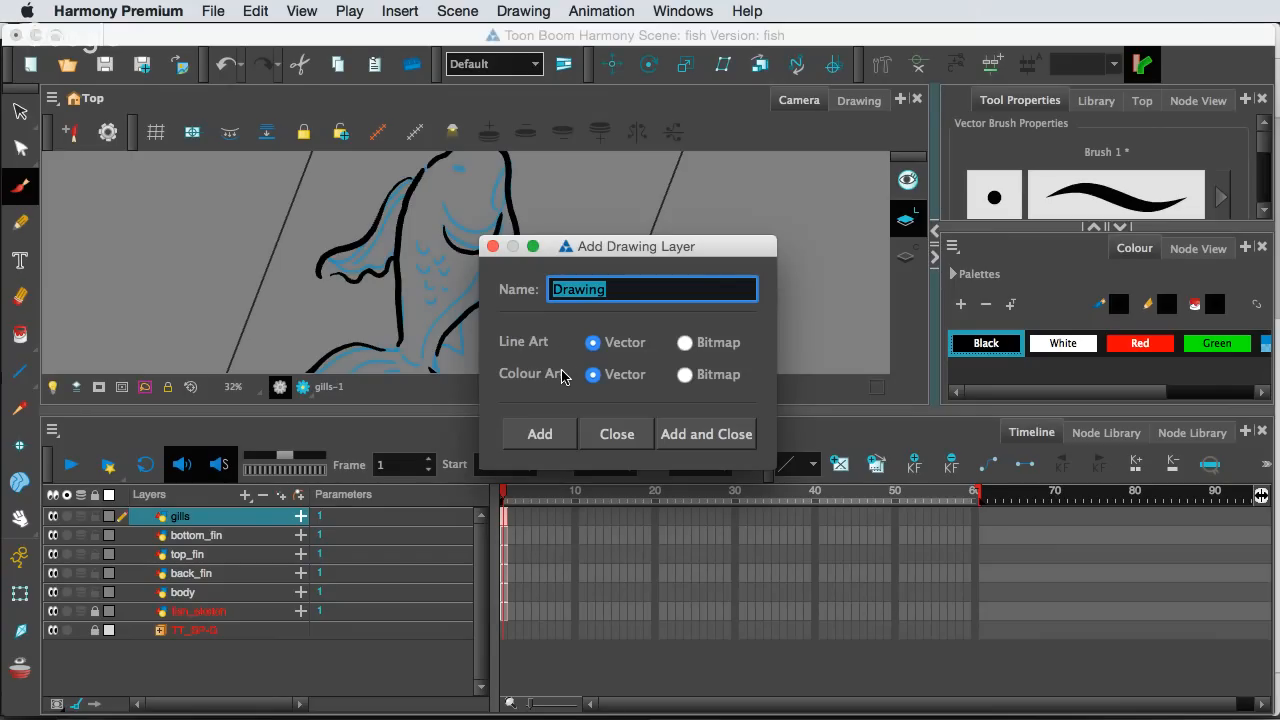
Add two vector drawing layers named eyes and mouth
{"action": "type", "text": "eyes"}
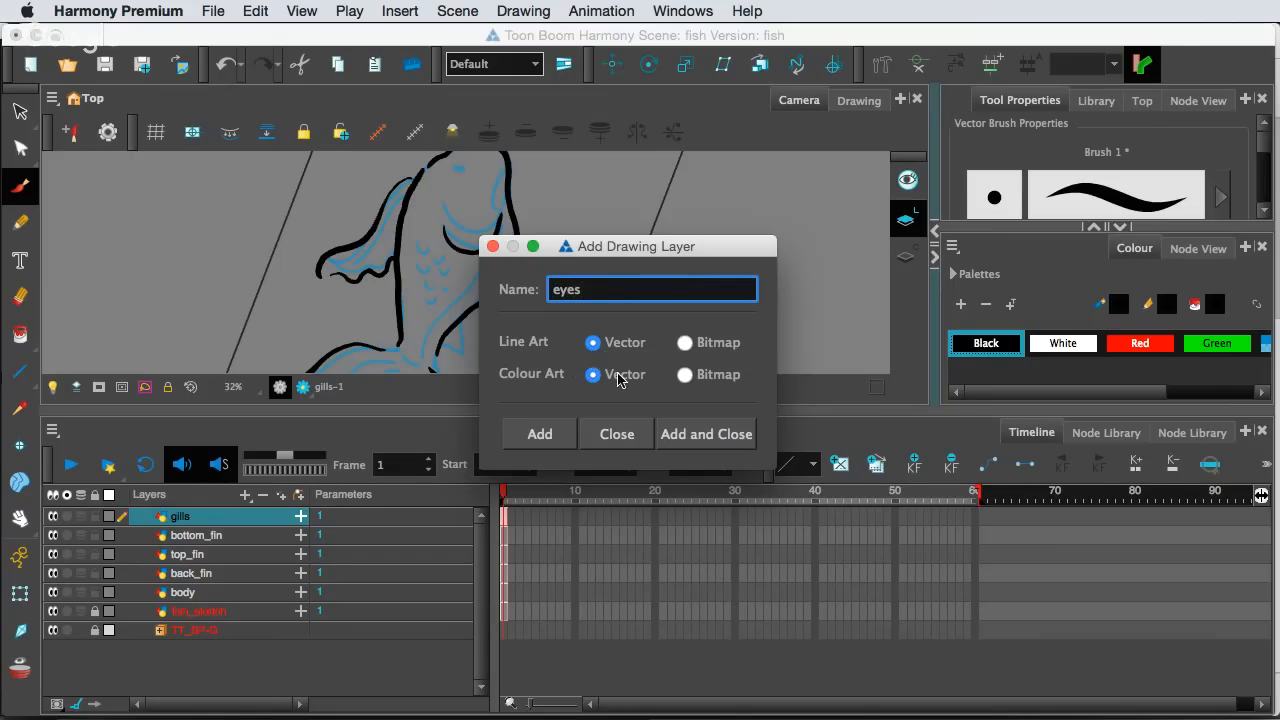
{"action": "left_click", "coordinate": [545, 436]}
{"action": "left_click_drag", "start_coordinate": [594, 299], "coordinate": [541, 301]}
{"action": "type", "text": "mouth"}
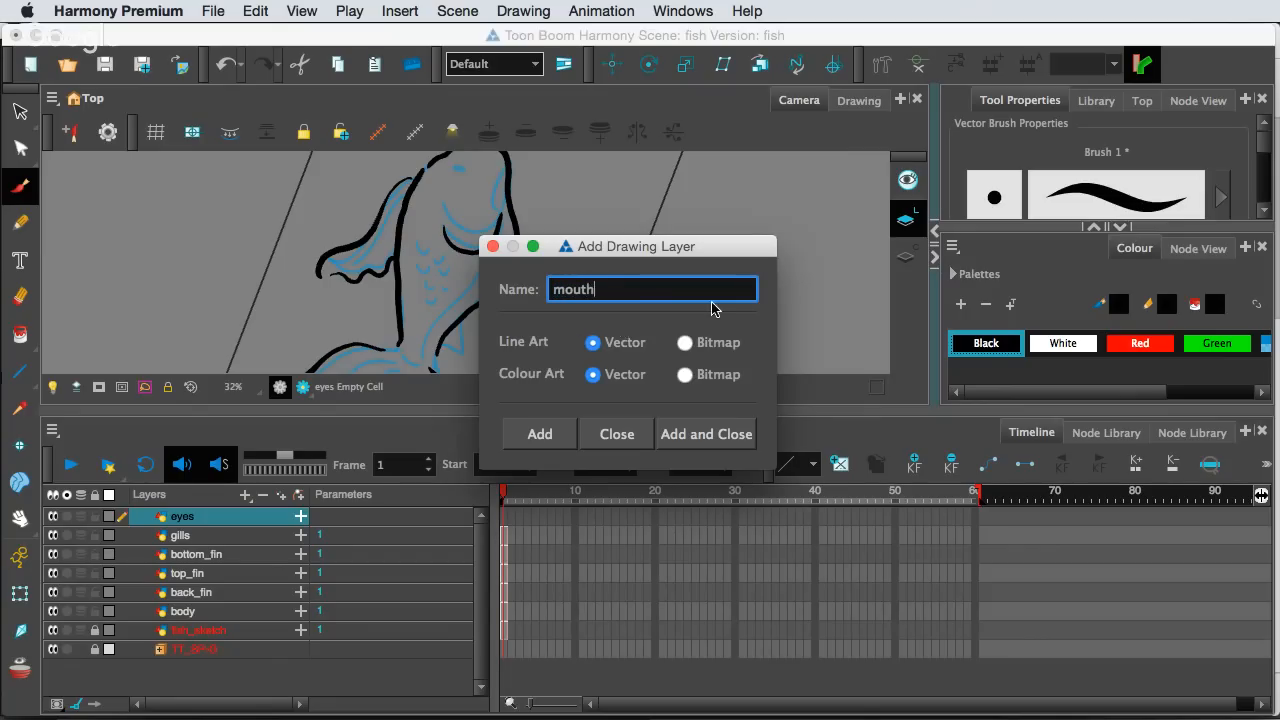
{"action": "left_click", "coordinate": [548, 434]}
{"action": "left_click", "coordinate": [622, 436]}
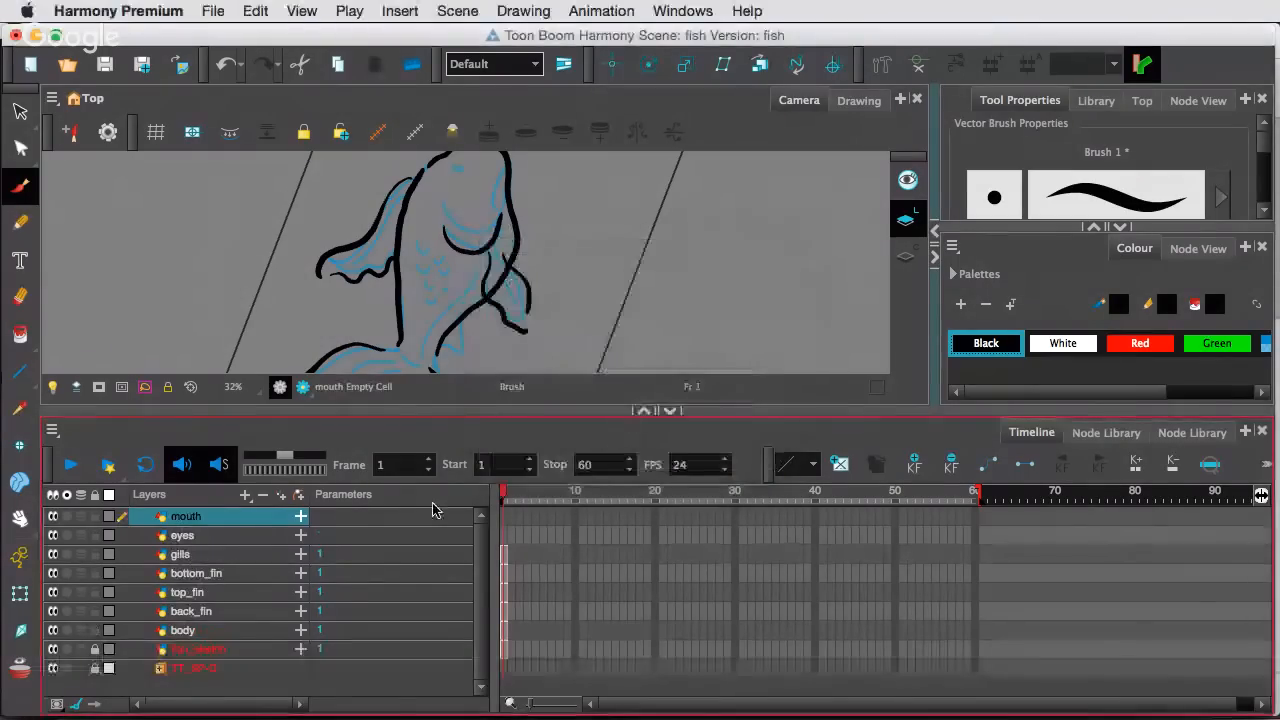
Ink the fish's eye as two concentric circles on the eyes layer
{"action": "left_click", "coordinate": [261, 535]}
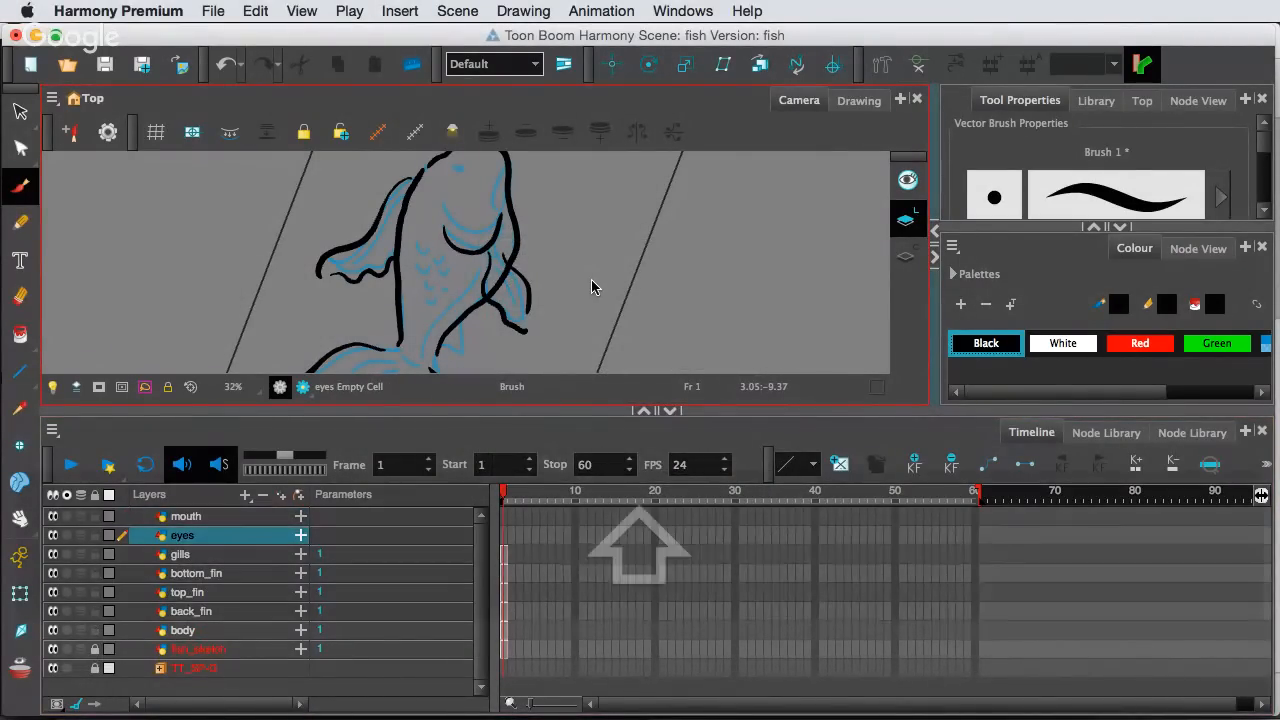
{"action": "key", "text": "shift+x"}
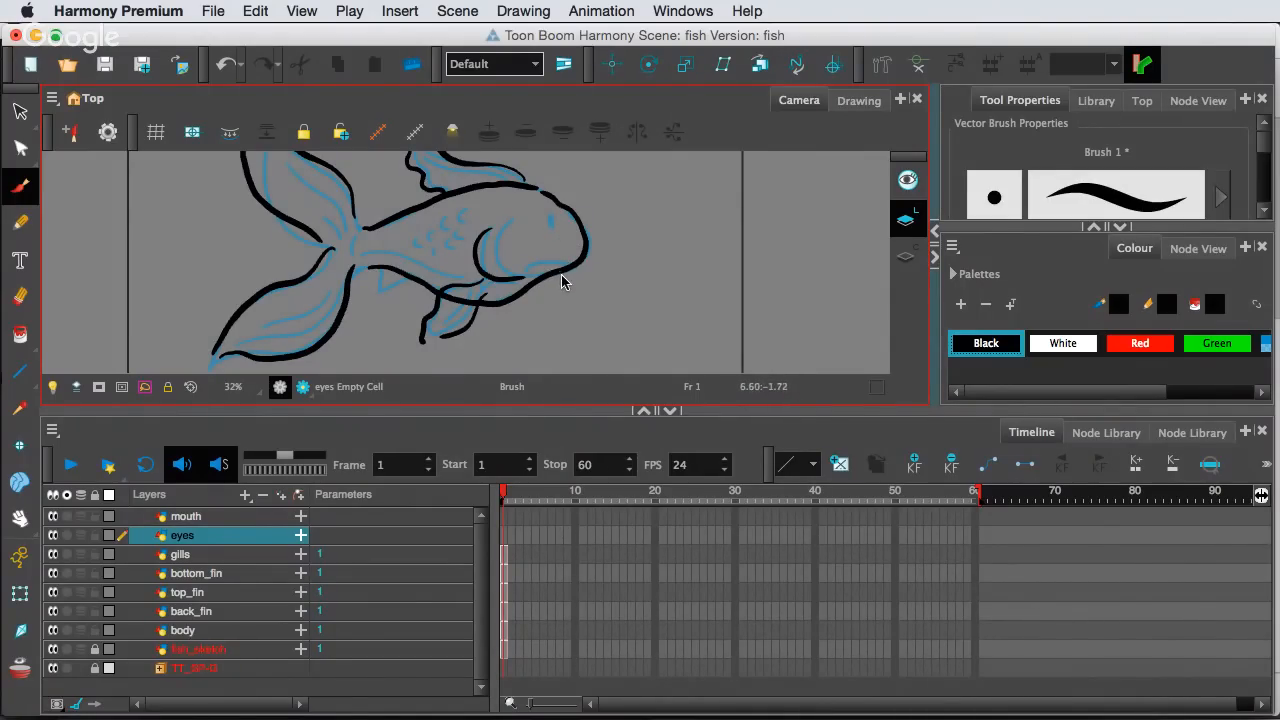
{"action": "key", "text": "super+alt"}
{"action": "mouse_move", "coordinate": [583, 280]}
{"action": "left_mouse_down"}
{"action": "mouse_move", "coordinate": [594, 289]}
{"action": "mouse_move", "coordinate": [600, 240]}
{"action": "mouse_move", "coordinate": [587, 296]}
{"action": "mouse_move", "coordinate": [586, 274]}
{"action": "left_mouse_up"}
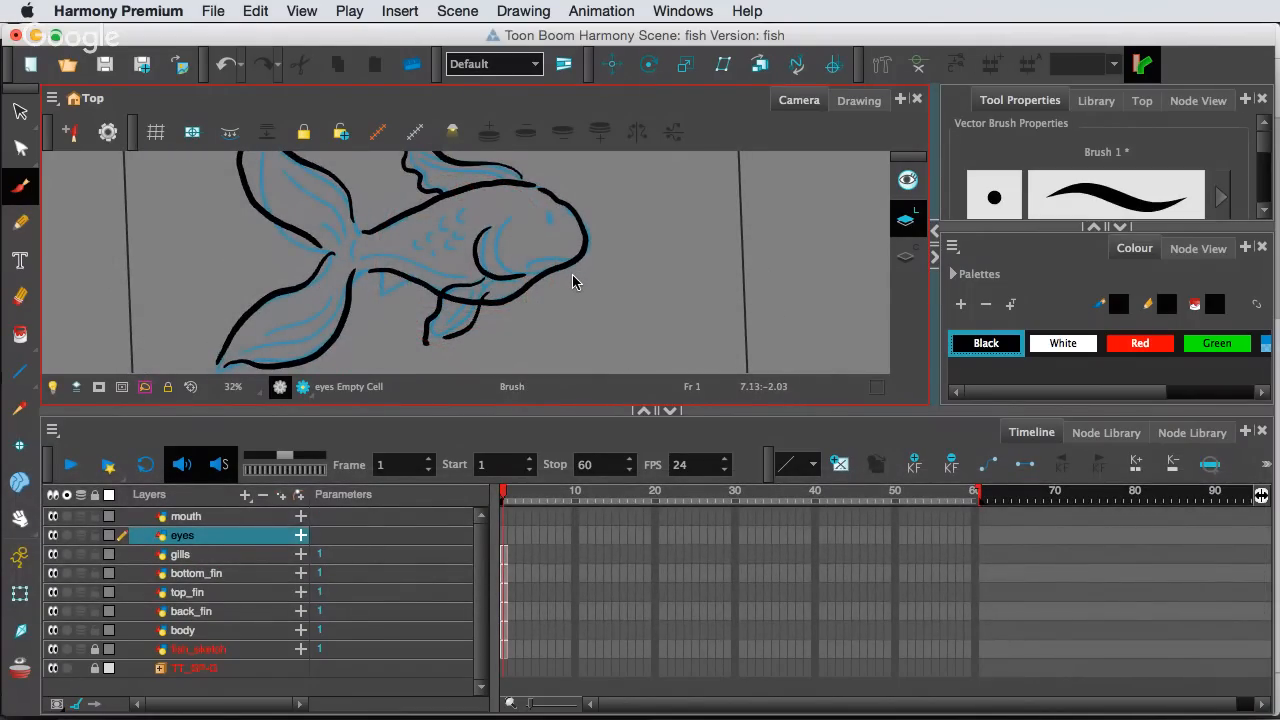
{"action": "left_click_drag", "start_coordinate": [584, 415], "coordinate": [587, 567]}
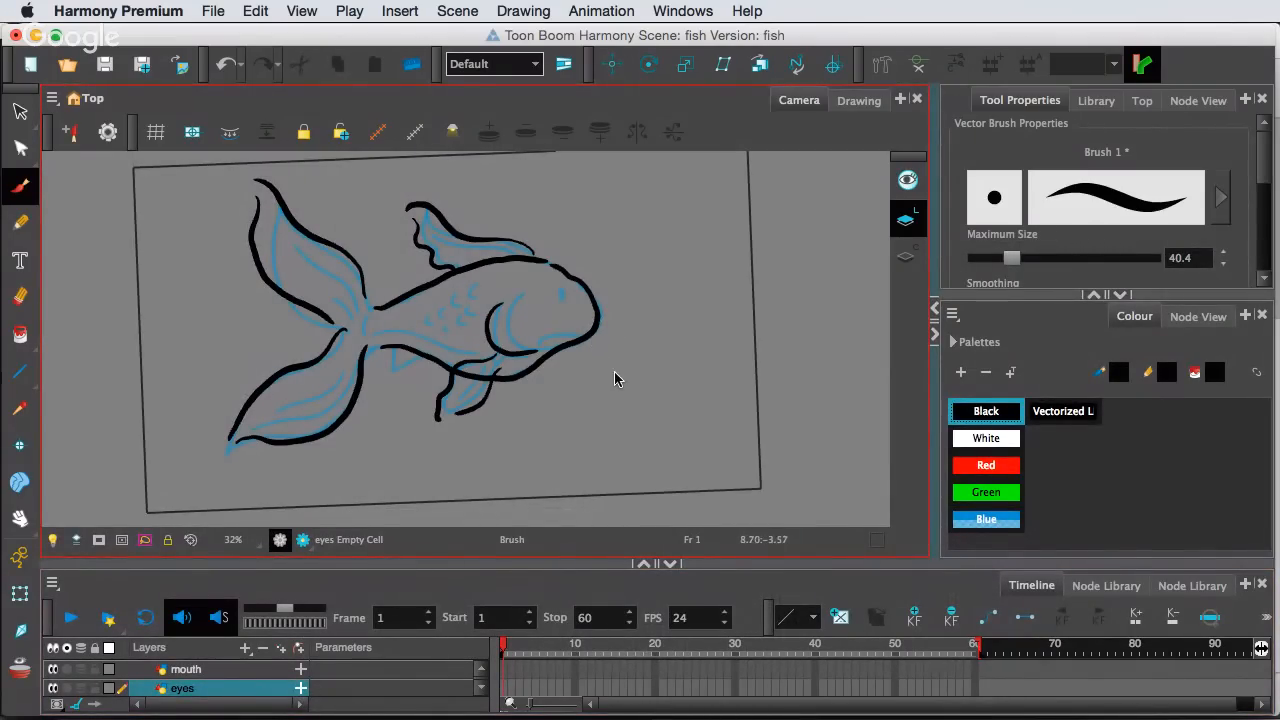
{"action": "left_click_drag", "start_coordinate": [620, 373], "coordinate": [632, 346], "text": "alt+super"}
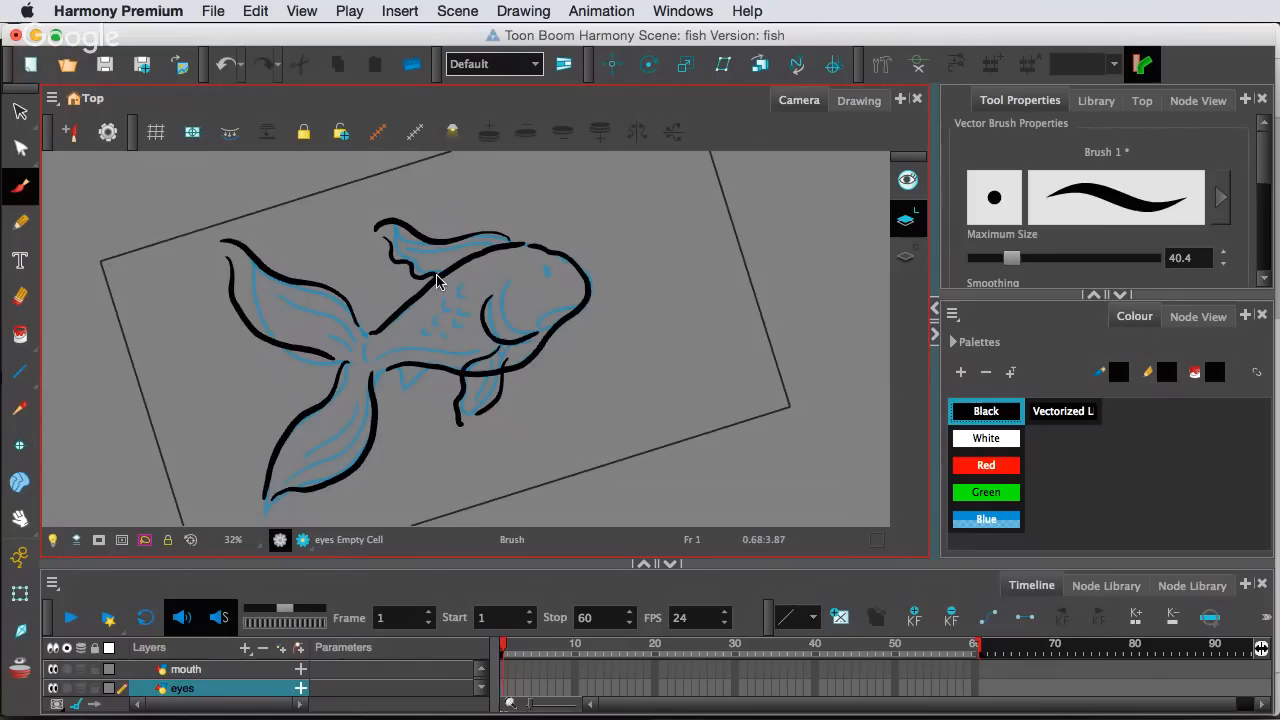
{"action": "mouse_move", "coordinate": [548, 270]}
{"action": "left_mouse_down"}
{"action": "mouse_move", "coordinate": [535, 285]}
{"action": "mouse_move", "coordinate": [548, 297]}
{"action": "mouse_move", "coordinate": [564, 280]}
{"action": "mouse_move", "coordinate": [541, 272]}
{"action": "mouse_move", "coordinate": [544, 287]}
{"action": "left_mouse_up"}
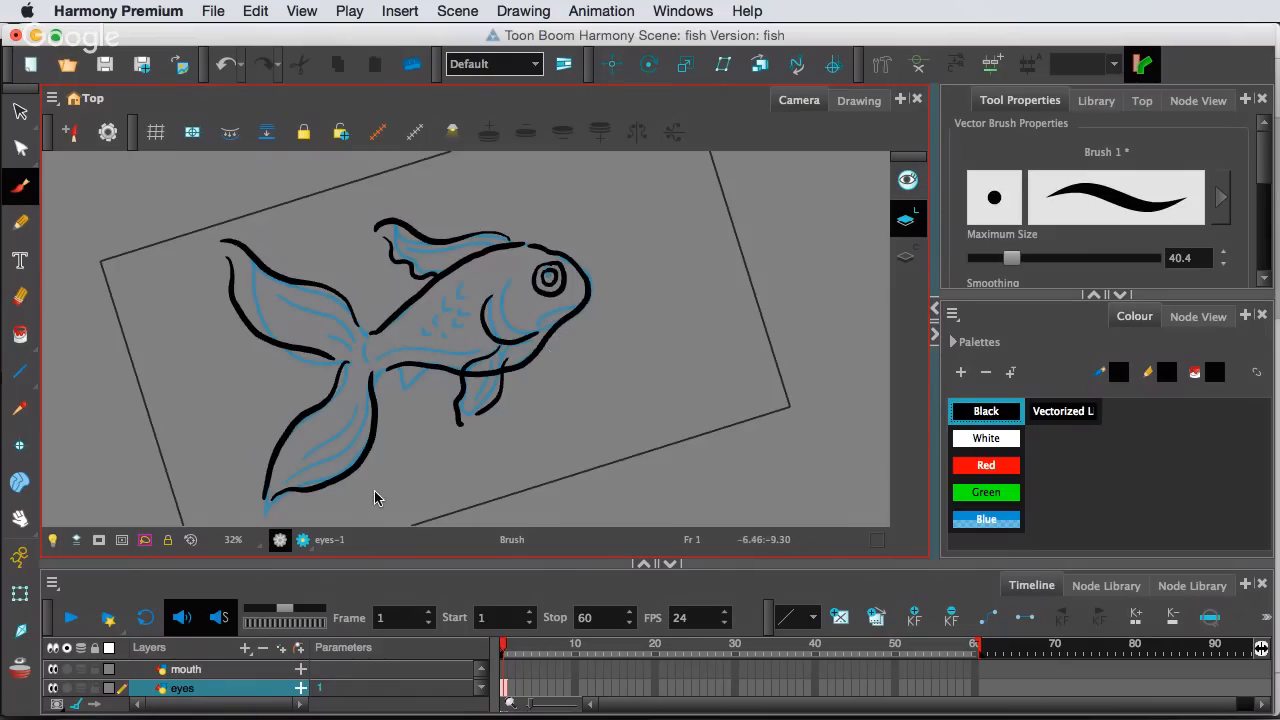
Ink the mouth line on the mouth layer, undoing the first stroke and redrawing it
{"action": "left_click", "coordinate": [211, 672]}
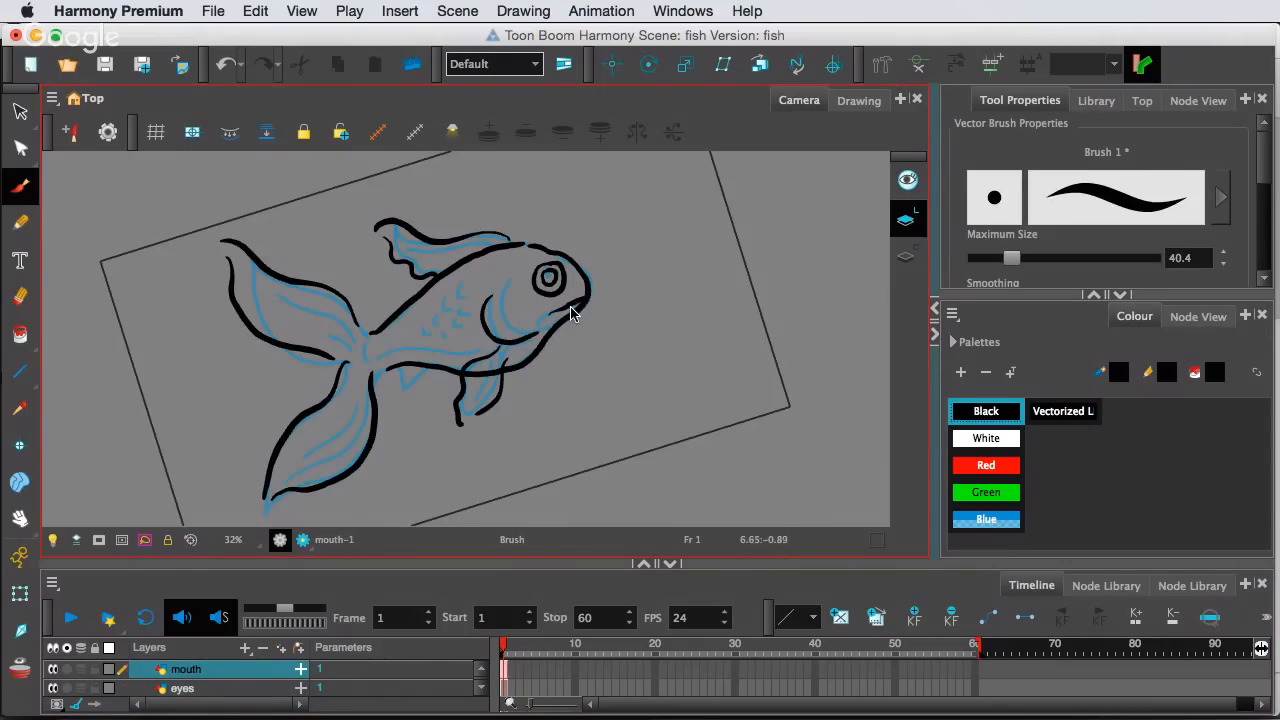
{"action": "key", "text": "super+z"}
{"action": "mouse_move", "coordinate": [543, 325]}
{"action": "left_mouse_down"}
{"action": "mouse_move", "coordinate": [590, 300]}
{"action": "mouse_move", "coordinate": [586, 283]}
{"action": "left_mouse_up"}
Reset the canvas rotation, enlarge the timeline area and make back_fin the active layer
{"action": "key", "text": "shift+x"}
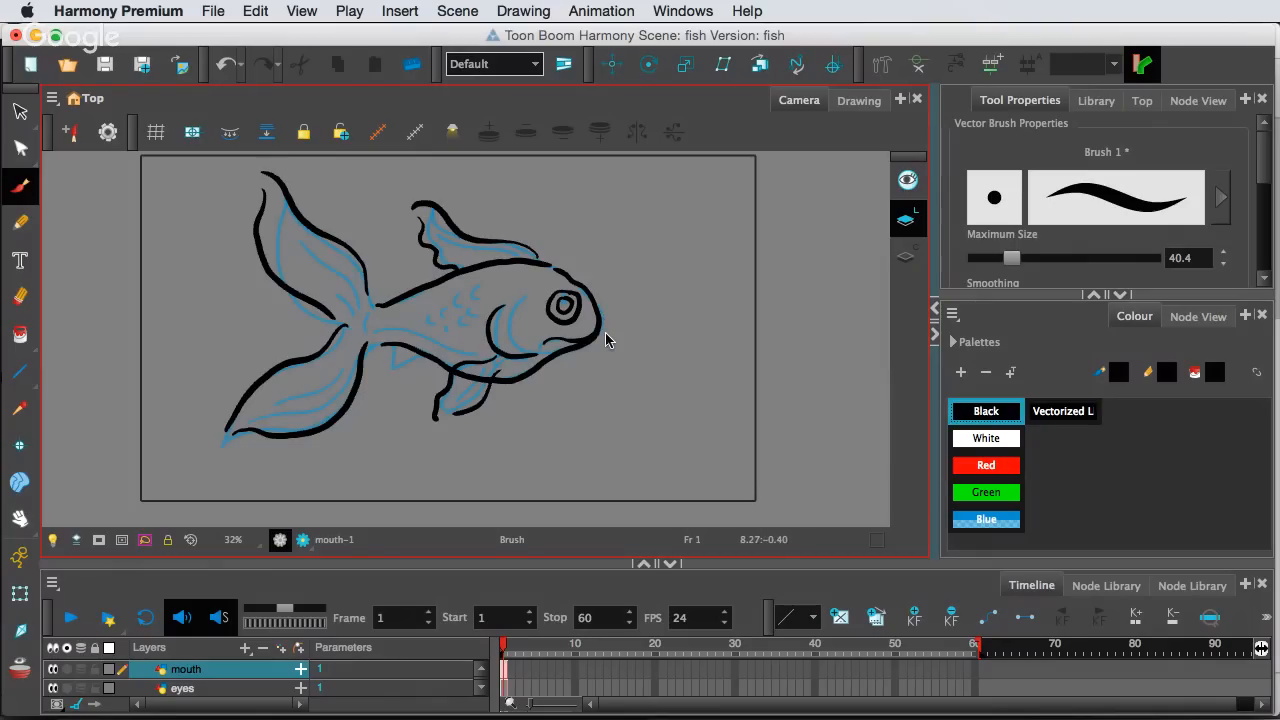
{"action": "mouse_move", "coordinate": [614, 429]}
{"action": "left_mouse_down"}
{"action": "mouse_move", "coordinate": [626, 383]}
{"action": "mouse_move", "coordinate": [697, 404]}
{"action": "left_mouse_up"}
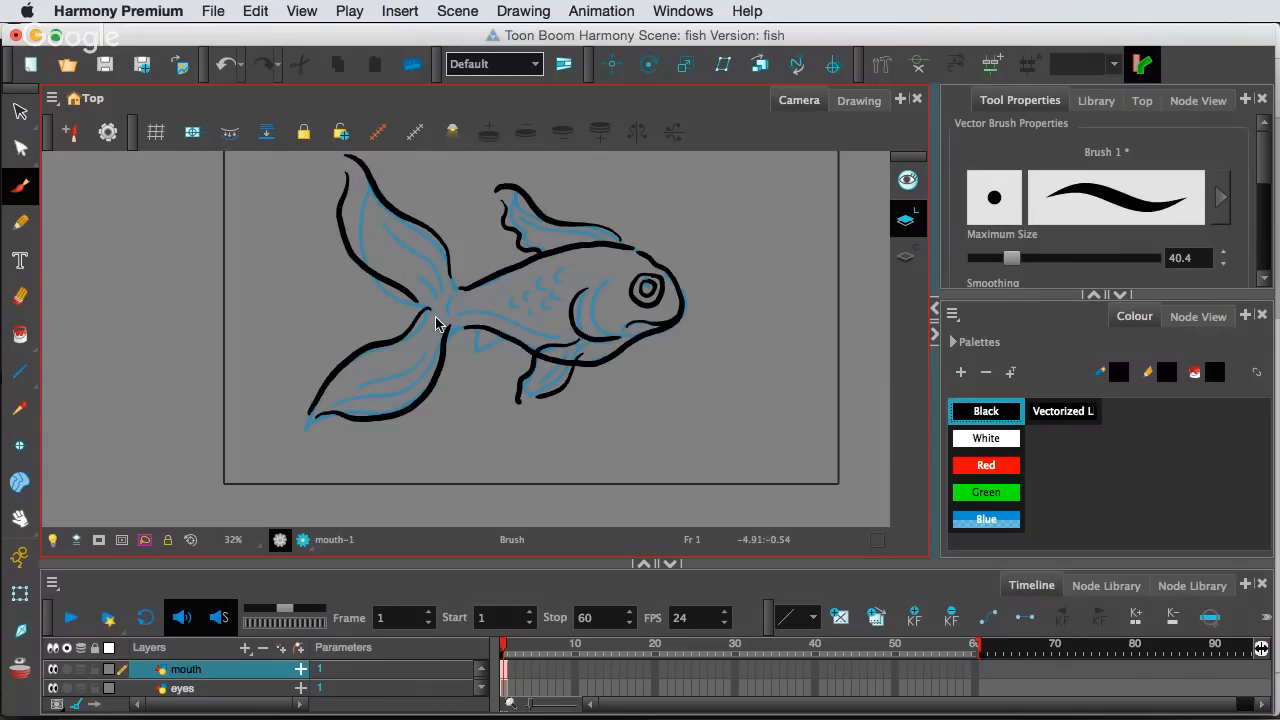
{"action": "scroll", "coordinate": [349, 680], "scroll_direction": "down", "scroll_amount": 2}
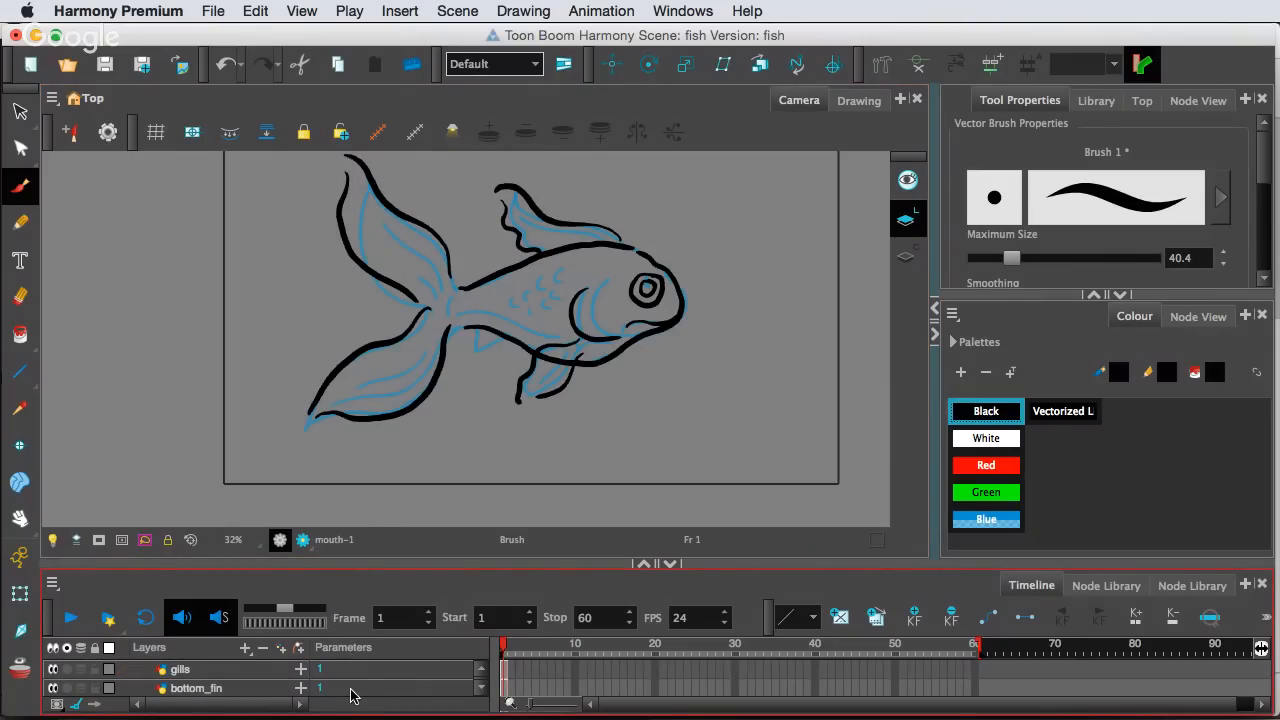
{"action": "left_click_drag", "start_coordinate": [343, 565], "coordinate": [350, 437]}
{"action": "left_click", "coordinate": [240, 629]}
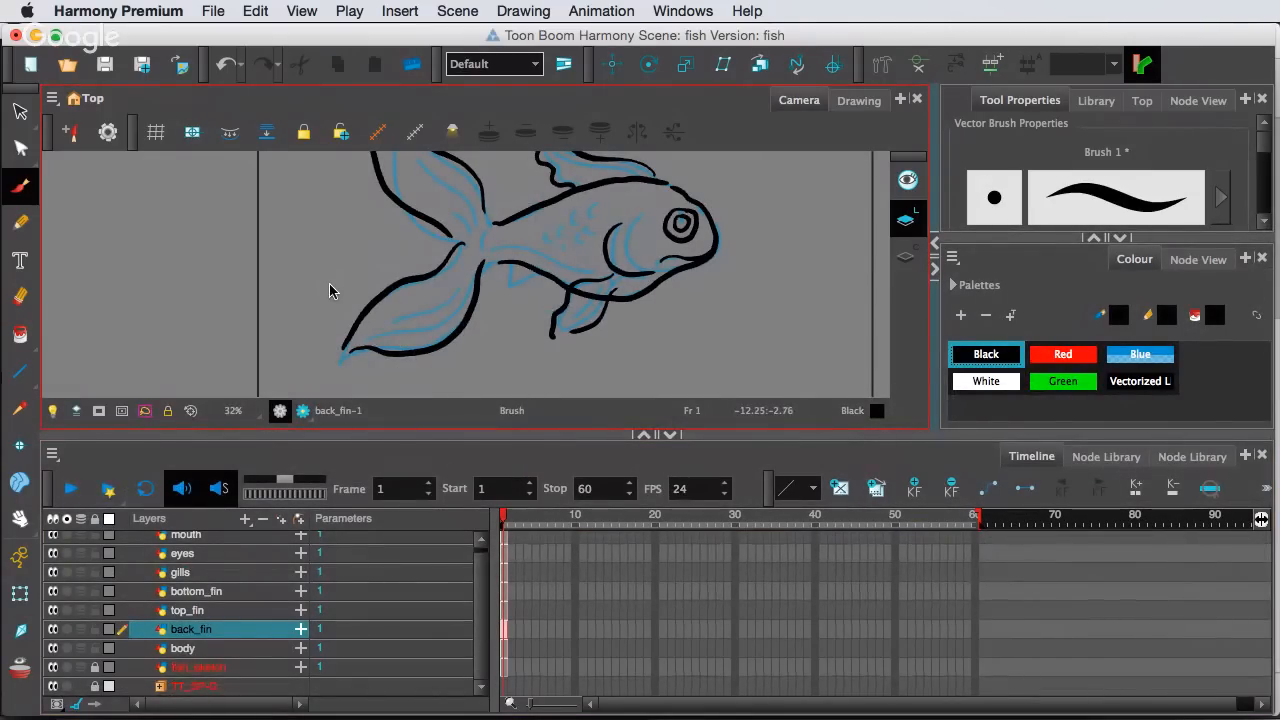
{"action": "scroll", "coordinate": [329, 291], "scroll_direction": "up", "scroll_amount": 1}
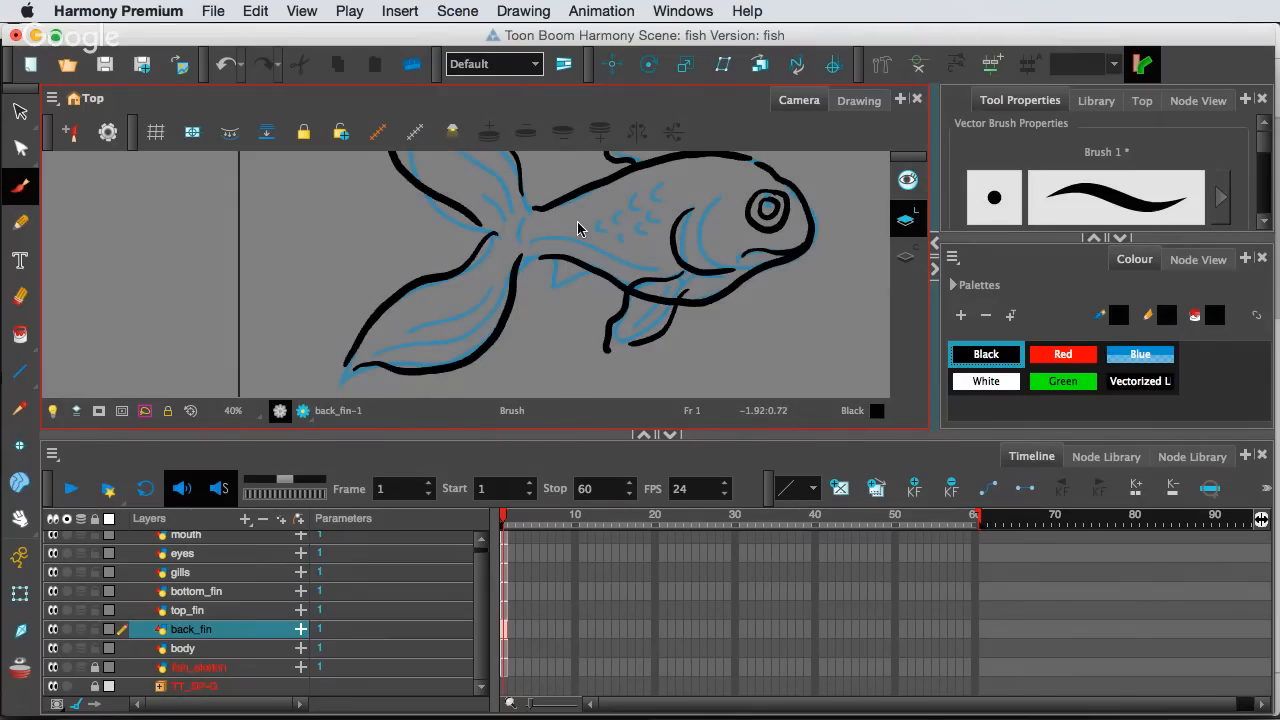
Check the available keyboard shortcut sets in the preferences, keeping Toon Boom Harmony selected
{"action": "left_click", "coordinate": [137, 10]}
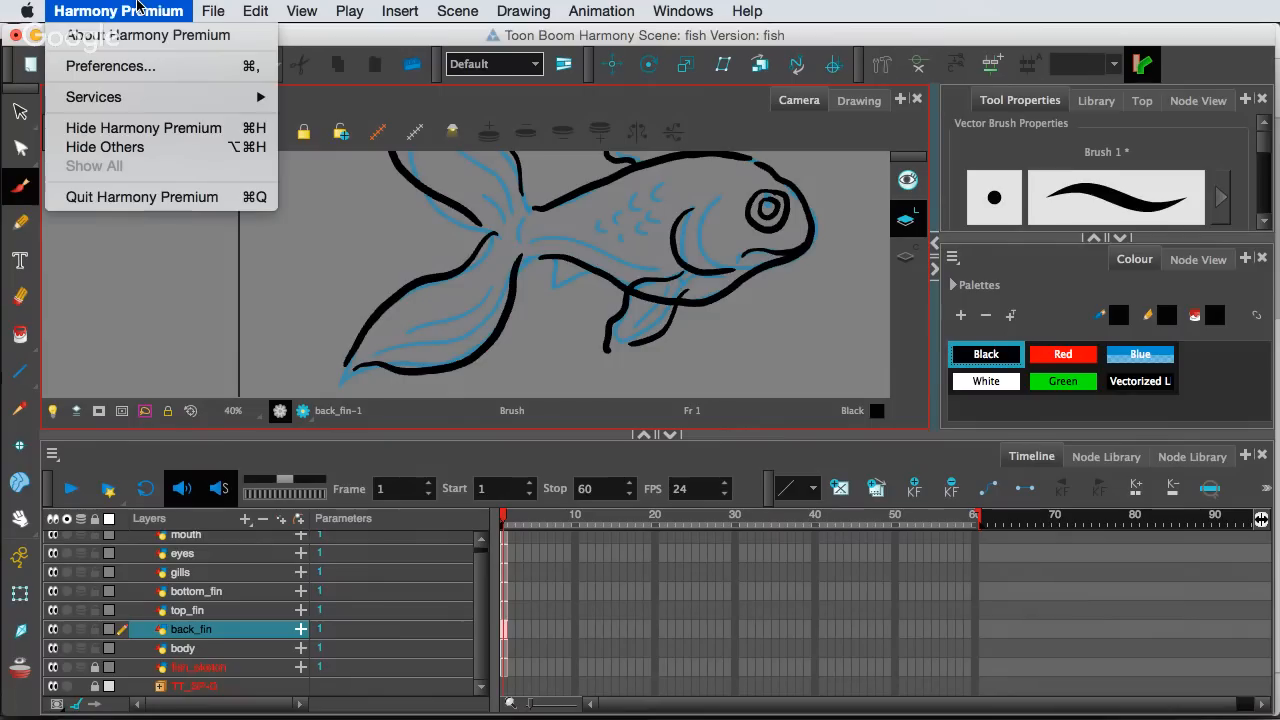
{"action": "left_click", "coordinate": [127, 65]}
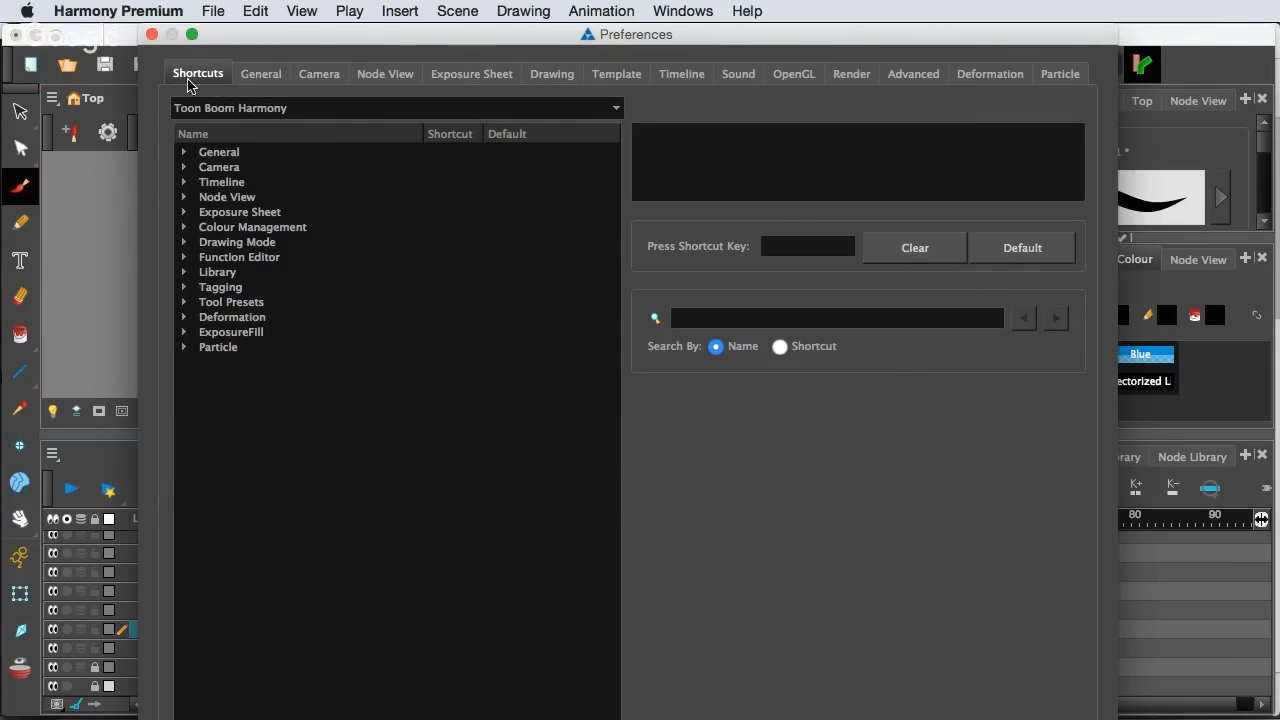
{"action": "left_click", "coordinate": [615, 112]}
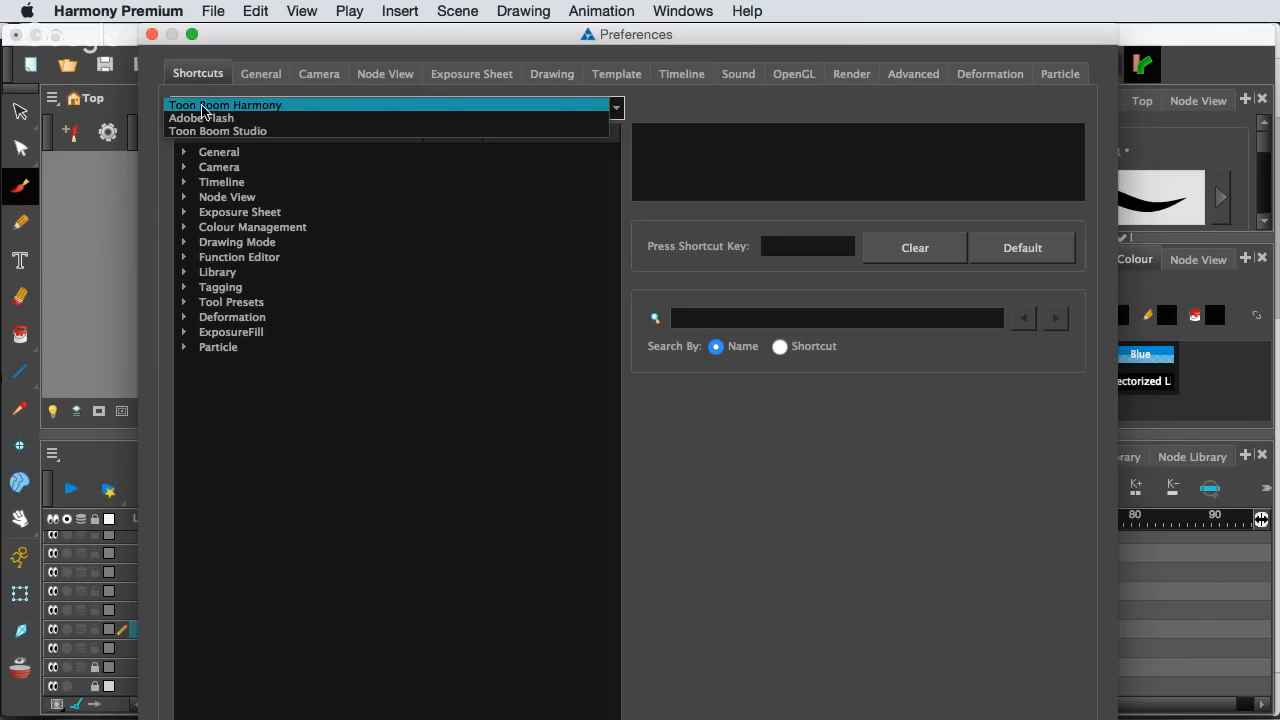
{"action": "left_click", "coordinate": [199, 108]}
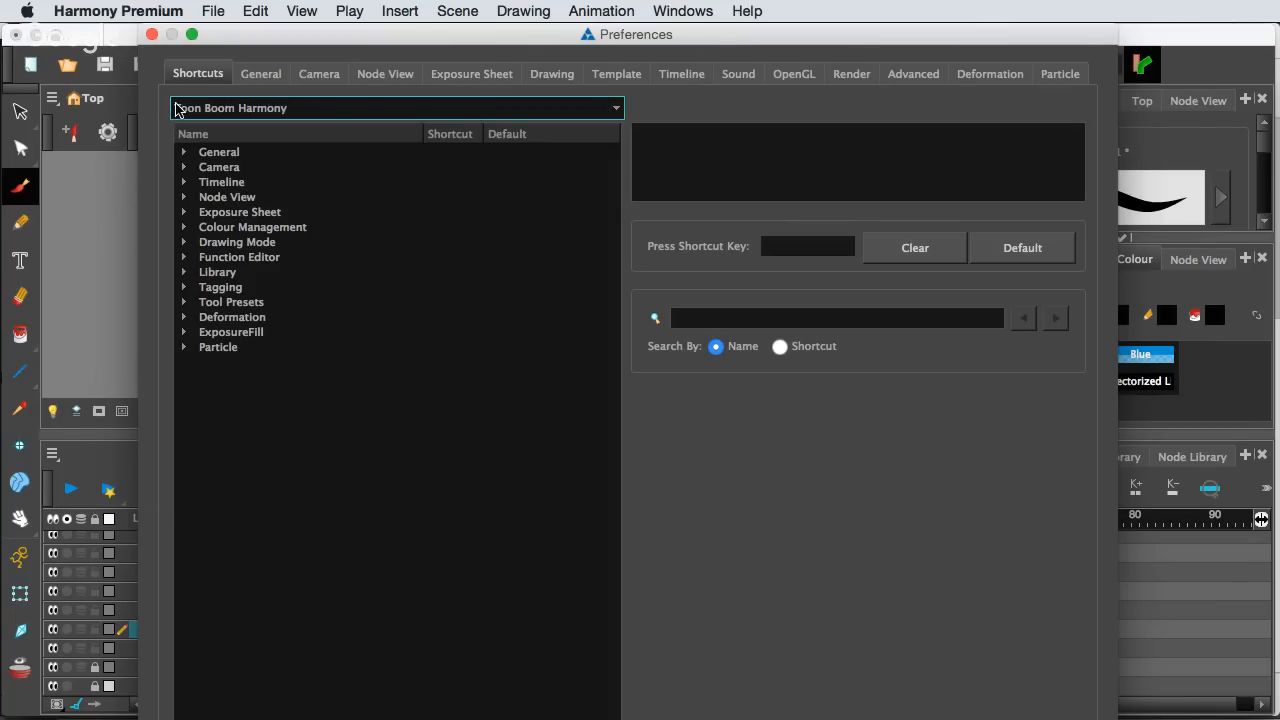
{"action": "left_click", "coordinate": [154, 36]}
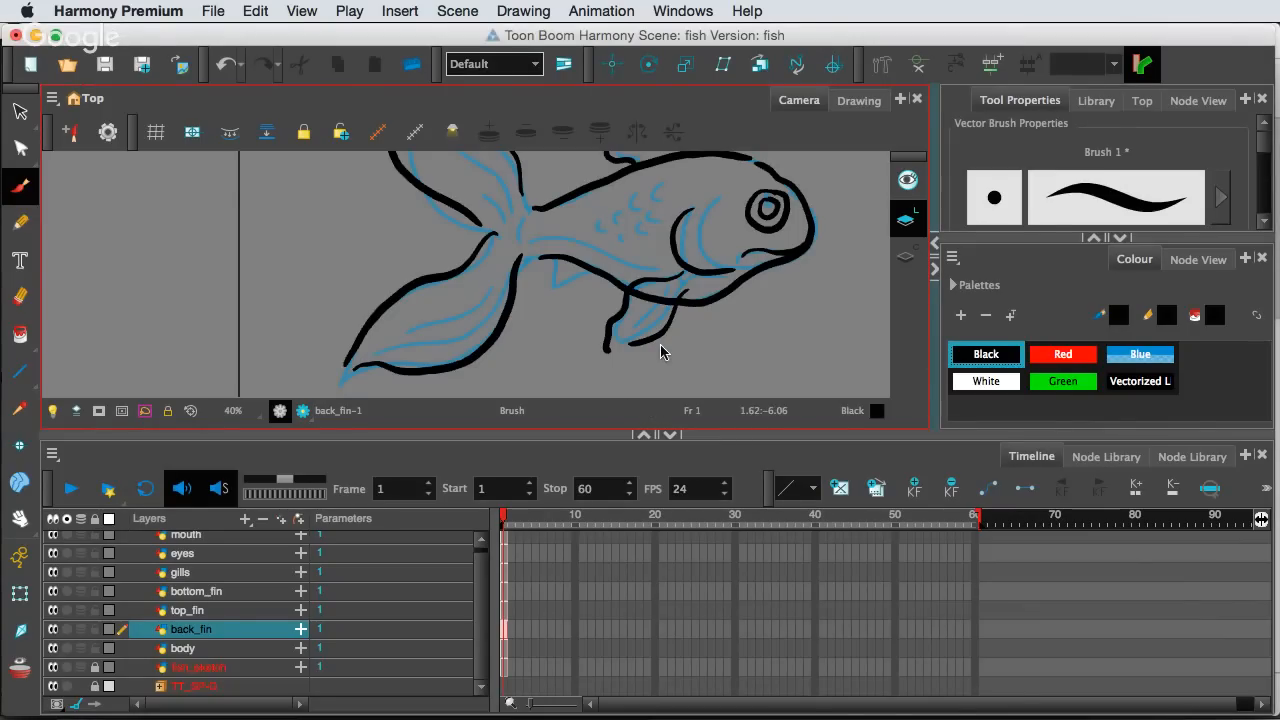
{"action": "key", "text": "2"}
{"action": "key", "text": "1"}
{"action": "key", "text": "space"}
{"action": "mouse_move", "coordinate": [614, 229]}
{"action": "left_mouse_down"}
{"action": "mouse_move", "coordinate": [594, 320]}
{"action": "mouse_move", "coordinate": [594, 266]}
{"action": "left_mouse_up"}
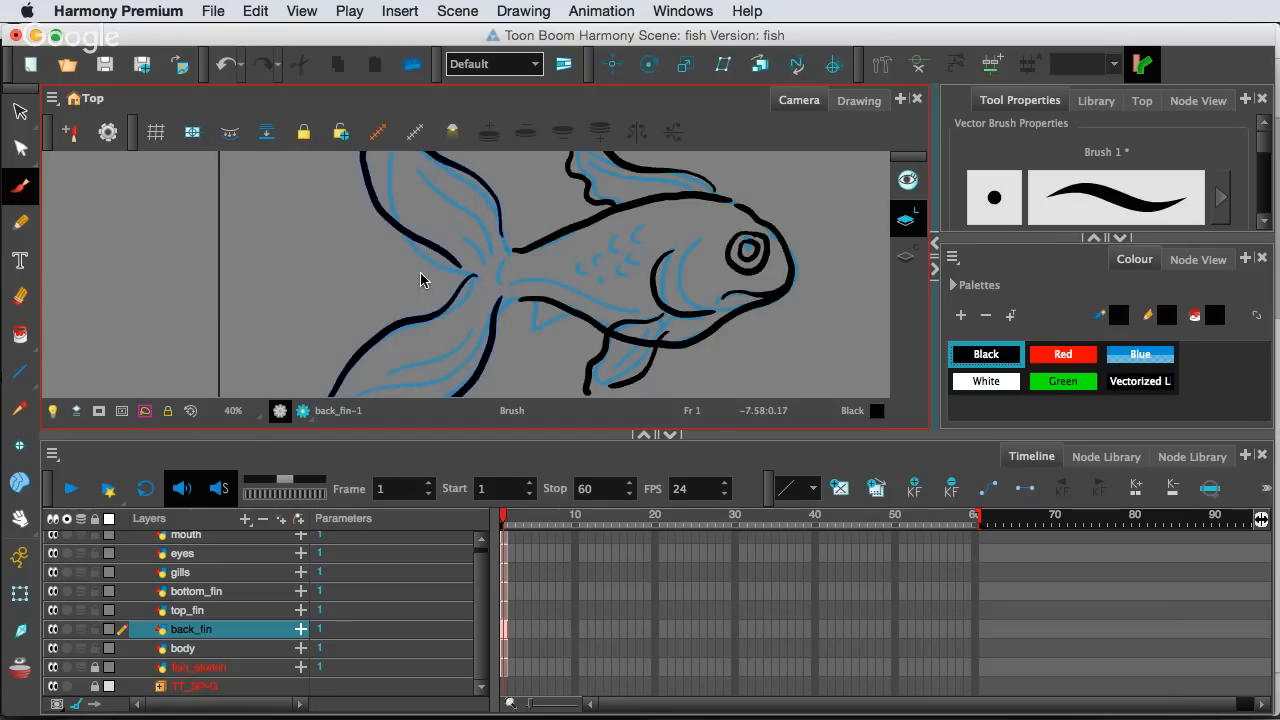
{"action": "scroll", "coordinate": [432, 290], "scroll_direction": "up", "scroll_amount": 1}
{"action": "scroll", "coordinate": [432, 290], "scroll_direction": "up", "scroll_amount": 2}
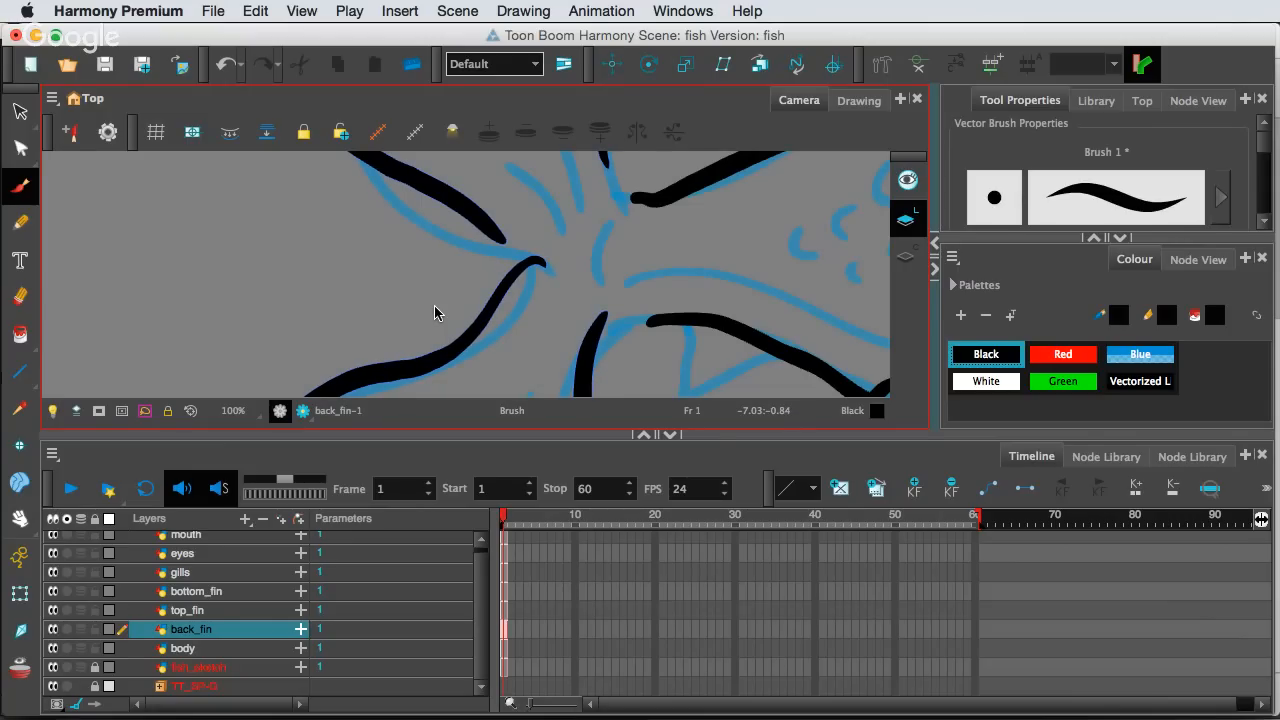
{"action": "scroll", "coordinate": [434, 305], "scroll_direction": "down", "scroll_amount": 2}
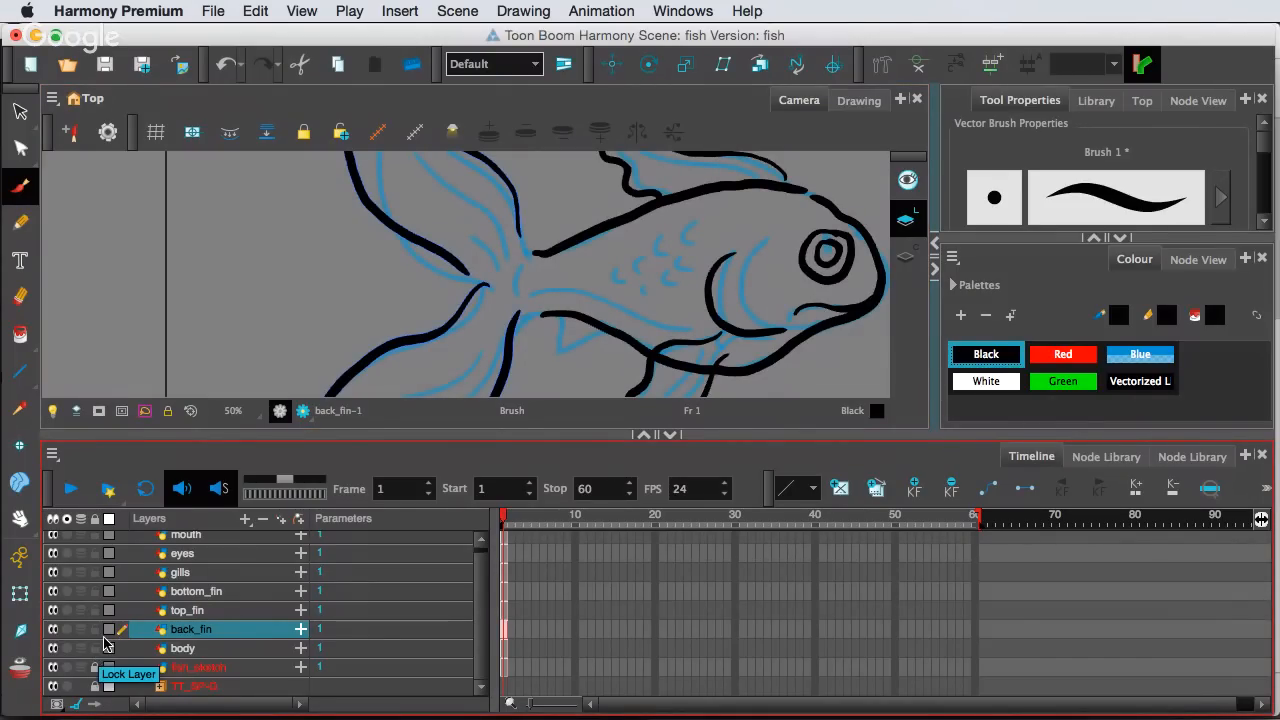
Hide the fish sketch layer and choose the Stroke tool for closing gaps between the inked lines
{"action": "left_click", "coordinate": [52, 667]}
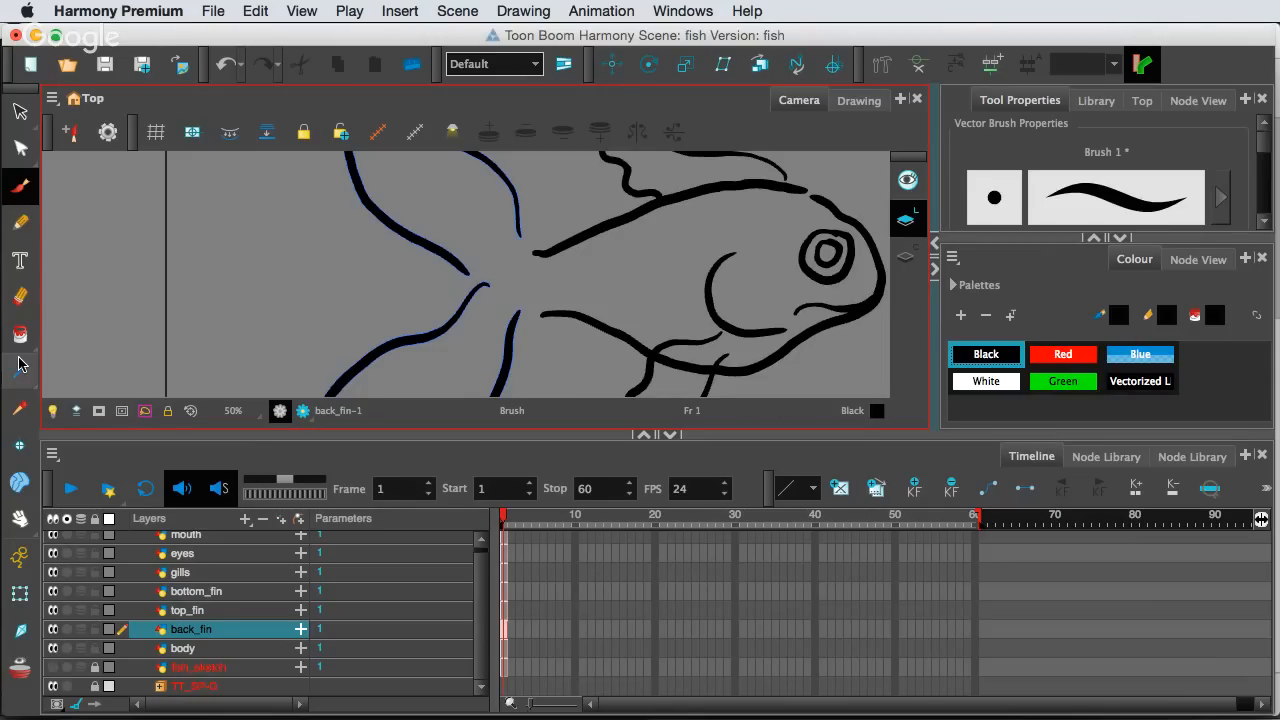
{"action": "left_click", "coordinate": [20, 341]}
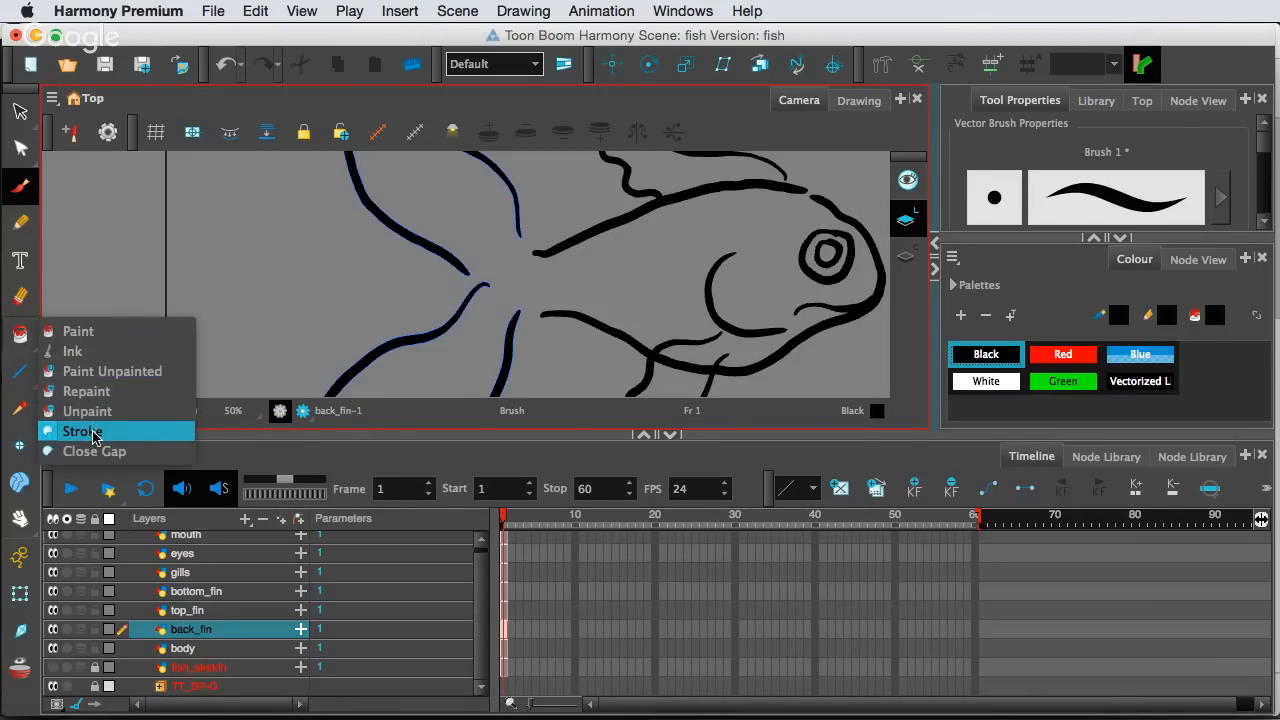
{"action": "left_click", "coordinate": [93, 438]}
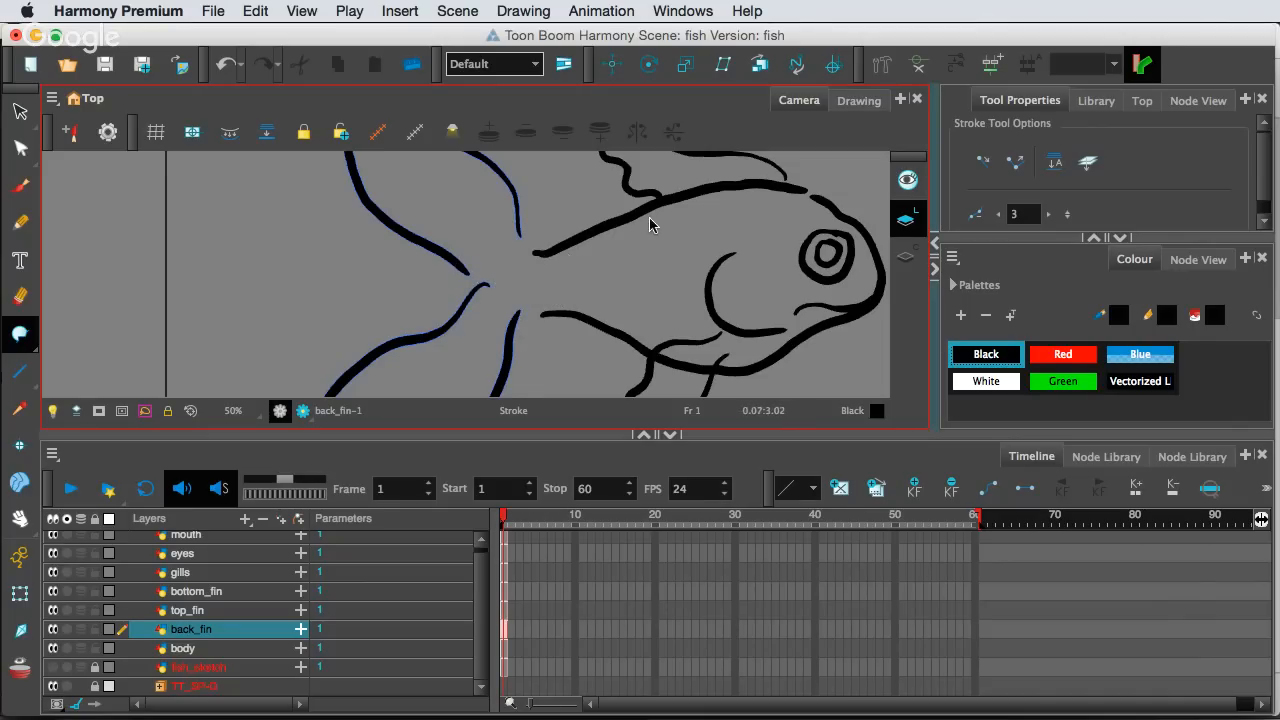
Show the back_fin layer in the Drawing view with the light table on, framing the gaps where the tail meets the body
{"action": "left_click", "coordinate": [860, 103]}
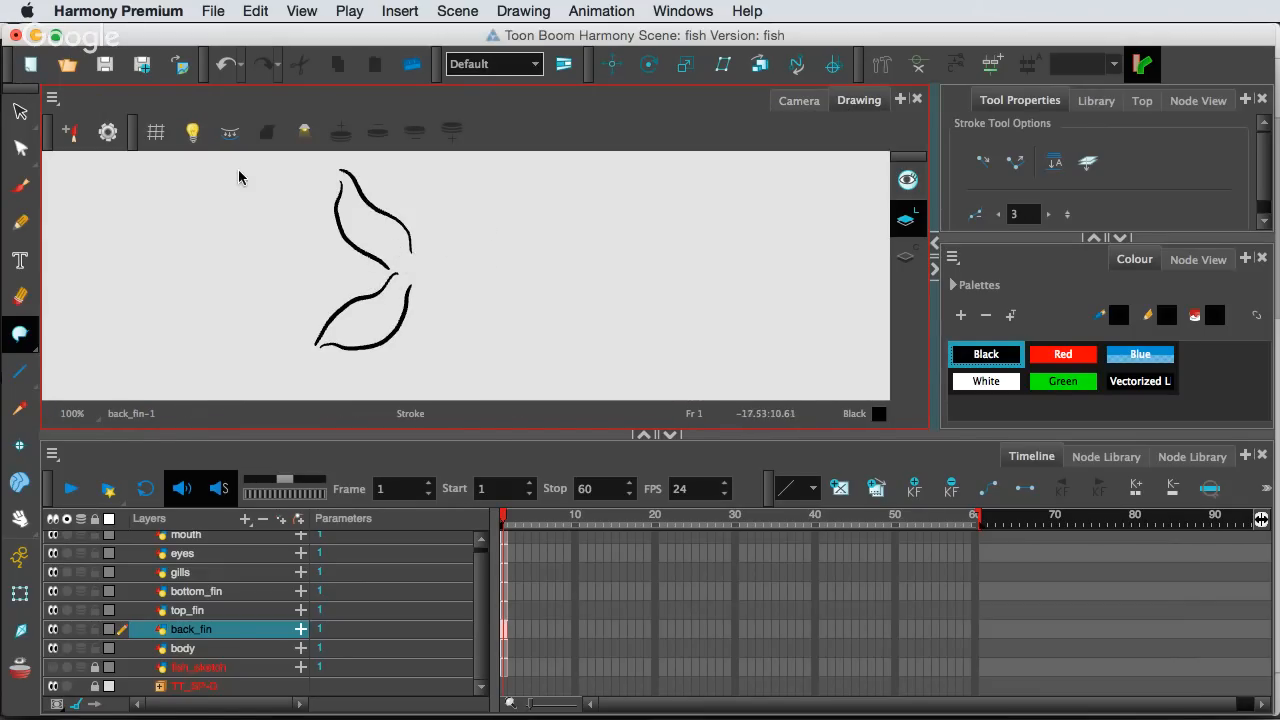
{"action": "left_click", "coordinate": [195, 139]}
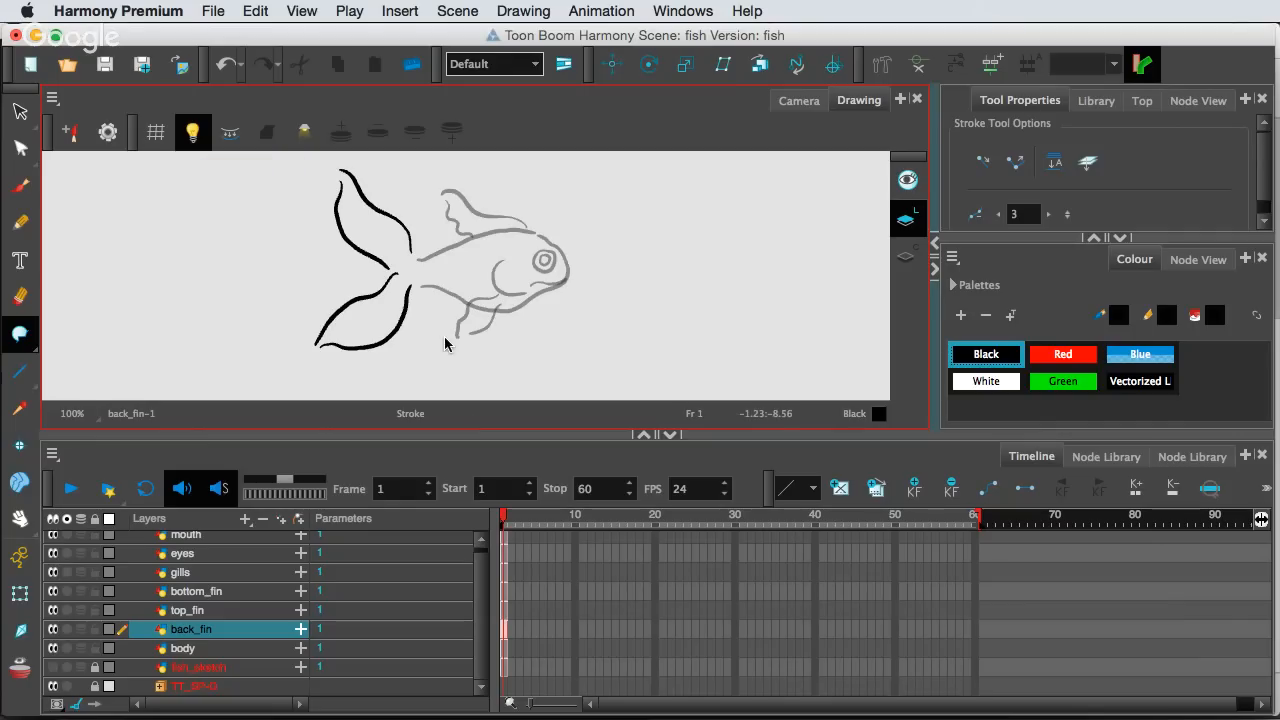
{"action": "scroll", "coordinate": [445, 316], "scroll_direction": "up", "scroll_amount": 2}
{"action": "scroll", "coordinate": [445, 316], "scroll_direction": "up", "scroll_amount": 2}
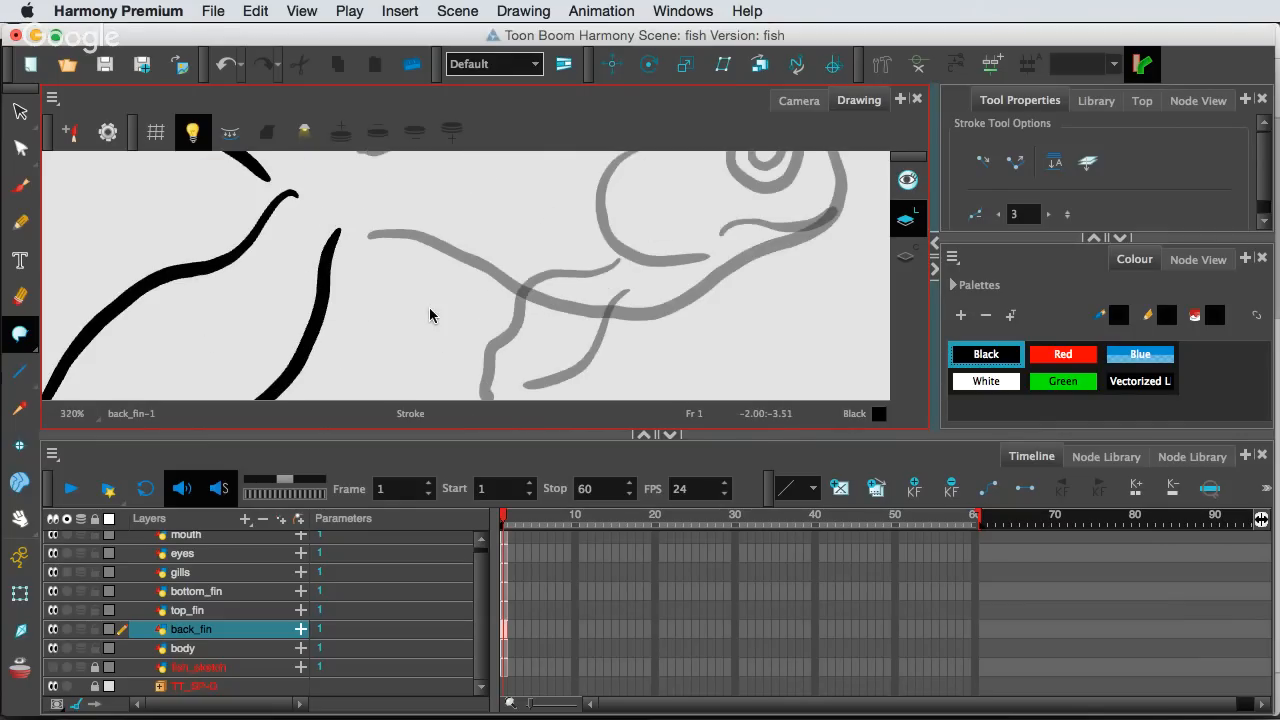
{"action": "left_click_drag", "start_coordinate": [409, 294], "coordinate": [600, 337]}
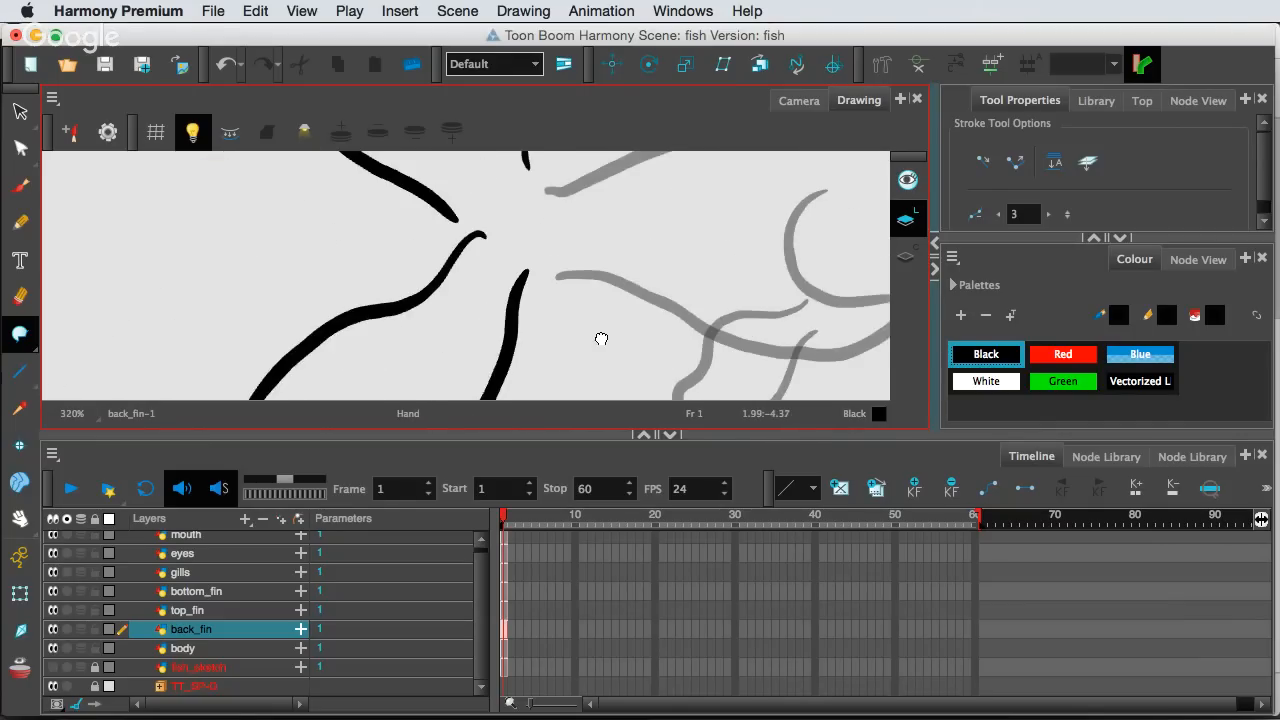
{"action": "mouse_move", "coordinate": [474, 228]}
{"action": "left_mouse_down"}
{"action": "mouse_move", "coordinate": [492, 250]}
{"action": "mouse_move", "coordinate": [499, 239]}
{"action": "left_mouse_up"}
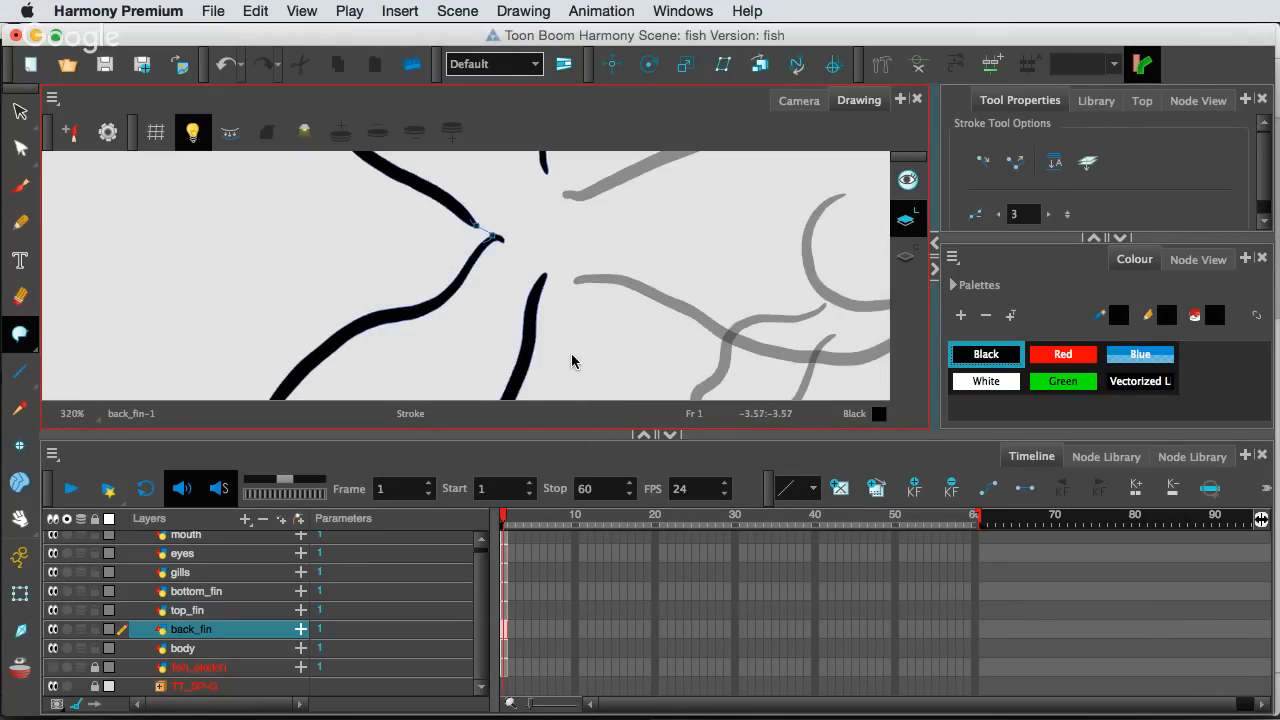
{"action": "key", "text": "super+a"}
{"action": "key", "text": "super+z"}
Bridge the gap in the notch between the upper and lower tail lobes with a short invisible stroke, keeping the Stroke tool active
{"action": "left_click_drag", "start_coordinate": [536, 236], "coordinate": [537, 289]}
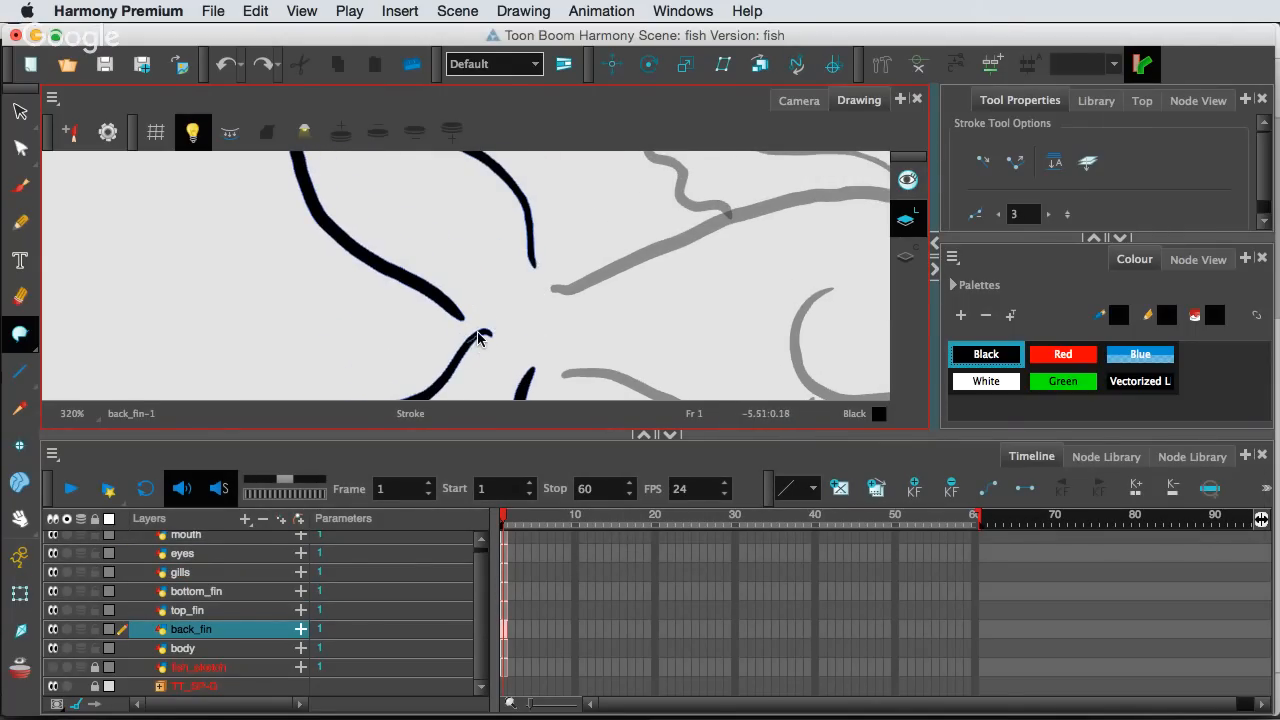
{"action": "left_click_drag", "start_coordinate": [478, 330], "coordinate": [447, 312]}
{"action": "left_click", "coordinate": [19, 338]}
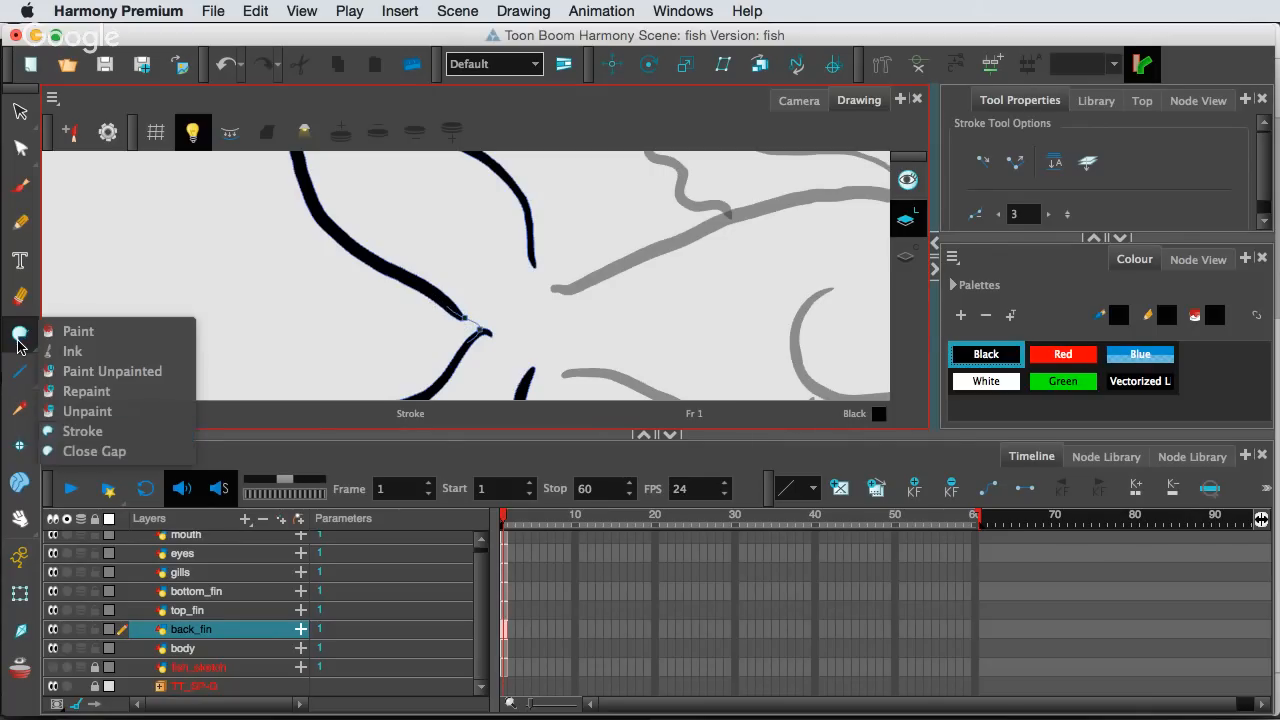
{"action": "left_click", "coordinate": [82, 431]}
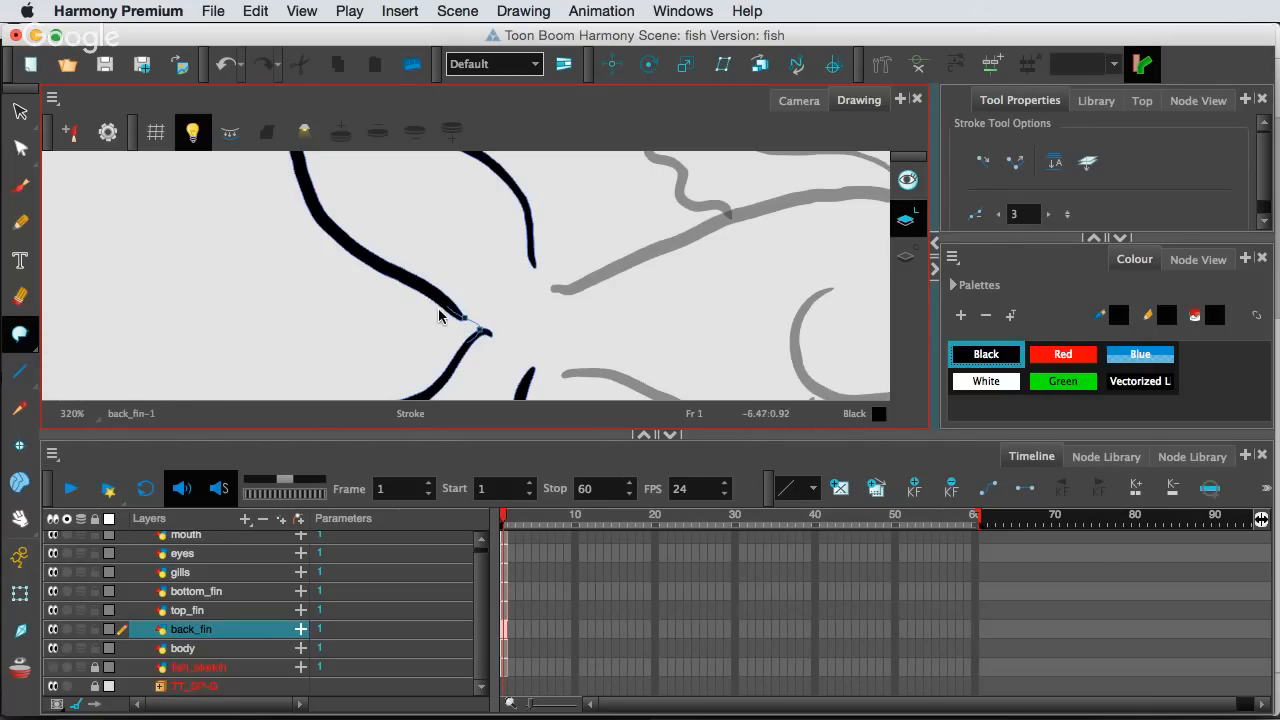
Close the open tips of the upper and lower tail lobes with short pointed invisible strokes
{"action": "key", "text": "space"}
{"action": "mouse_move", "coordinate": [503, 271]}
{"action": "left_mouse_down"}
{"action": "mouse_move", "coordinate": [523, 366]}
{"action": "mouse_move", "coordinate": [509, 349]}
{"action": "left_mouse_up"}
{"action": "mouse_move", "coordinate": [381, 236]}
{"action": "left_mouse_down"}
{"action": "mouse_move", "coordinate": [334, 204]}
{"action": "mouse_move", "coordinate": [400, 203]}
{"action": "mouse_move", "coordinate": [519, 321]}
{"action": "mouse_move", "coordinate": [605, 368]}
{"action": "mouse_move", "coordinate": [545, 195]}
{"action": "left_mouse_up"}
{"action": "mouse_move", "coordinate": [554, 351]}
{"action": "left_mouse_down"}
{"action": "mouse_move", "coordinate": [530, 240]}
{"action": "mouse_move", "coordinate": [531, 337]}
{"action": "mouse_move", "coordinate": [546, 289]}
{"action": "left_mouse_up"}
{"action": "left_click_drag", "start_coordinate": [504, 344], "coordinate": [536, 307]}
{"action": "left_click_drag", "start_coordinate": [320, 309], "coordinate": [309, 337]}
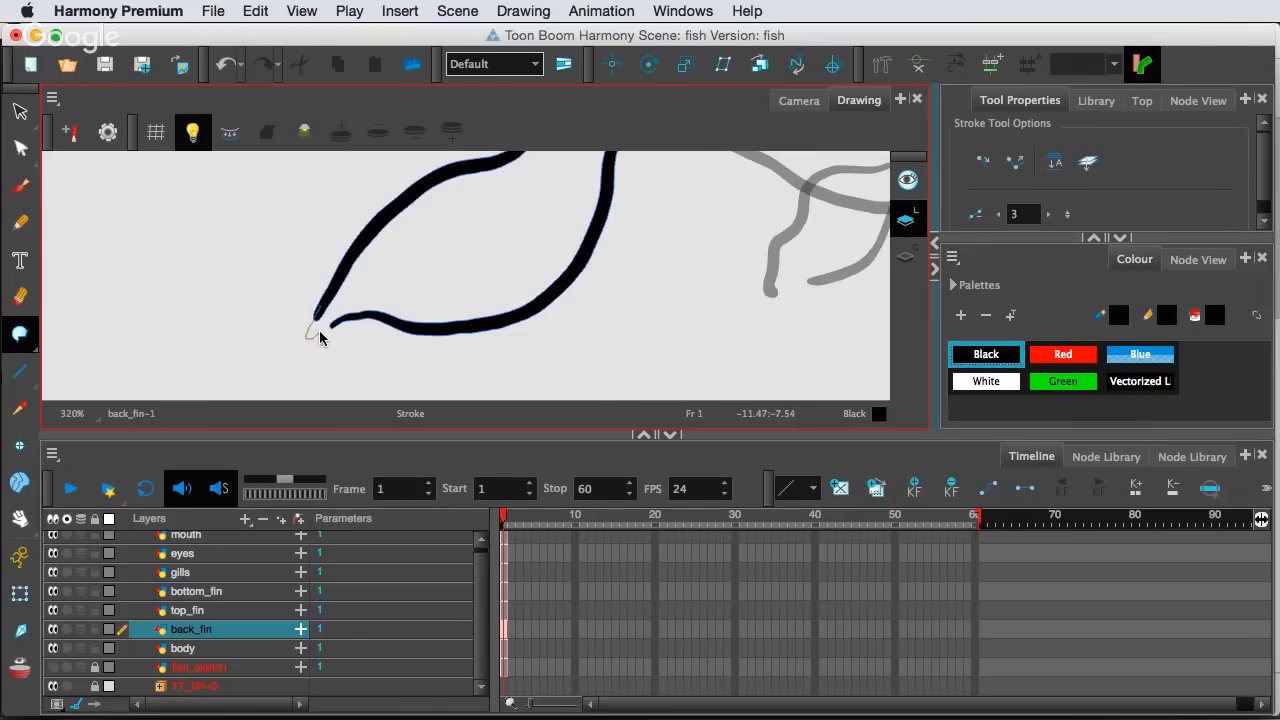
Close the tail's open base with a curved invisible stroke bulging into the body, joining the lower lobe's line to the upper lobe's
{"action": "left_click_drag", "start_coordinate": [529, 249], "coordinate": [437, 369]}
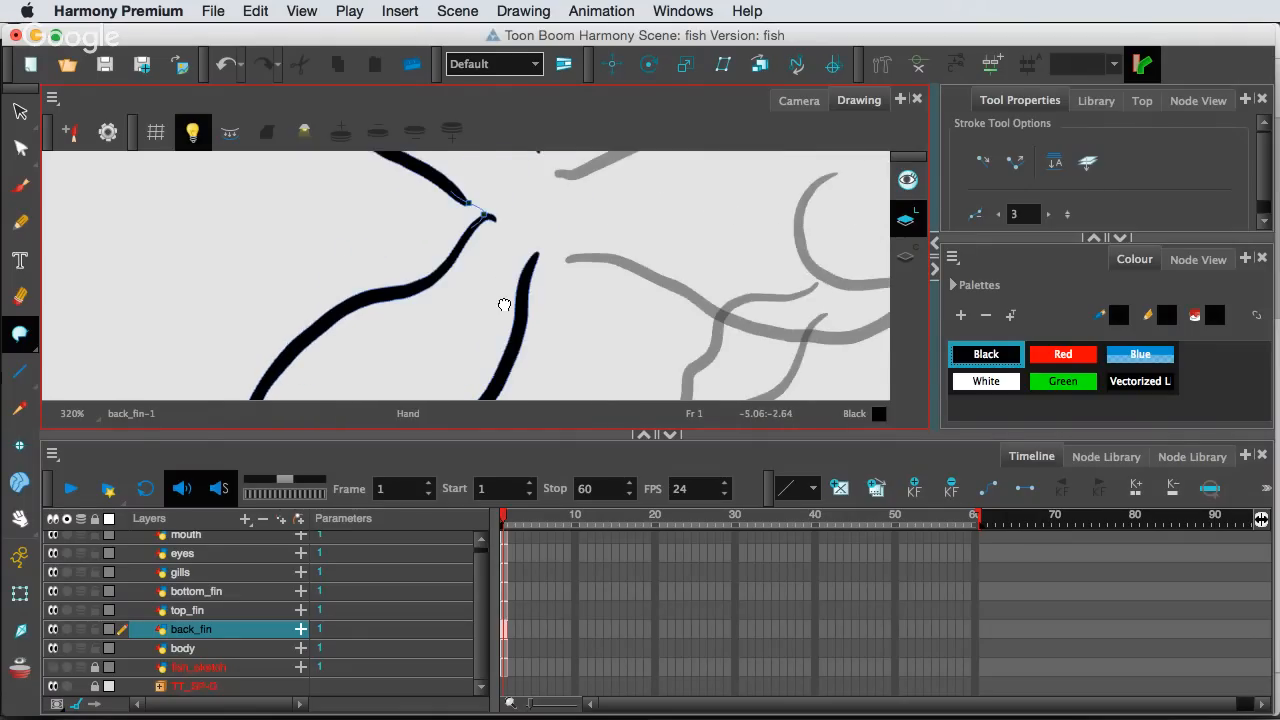
{"action": "mouse_move", "coordinate": [487, 326]}
{"action": "left_mouse_down"}
{"action": "mouse_move", "coordinate": [536, 320]}
{"action": "mouse_move", "coordinate": [547, 287]}
{"action": "mouse_move", "coordinate": [536, 256]}
{"action": "mouse_move", "coordinate": [494, 236]}
{"action": "mouse_move", "coordinate": [483, 207]}
{"action": "left_mouse_up"}
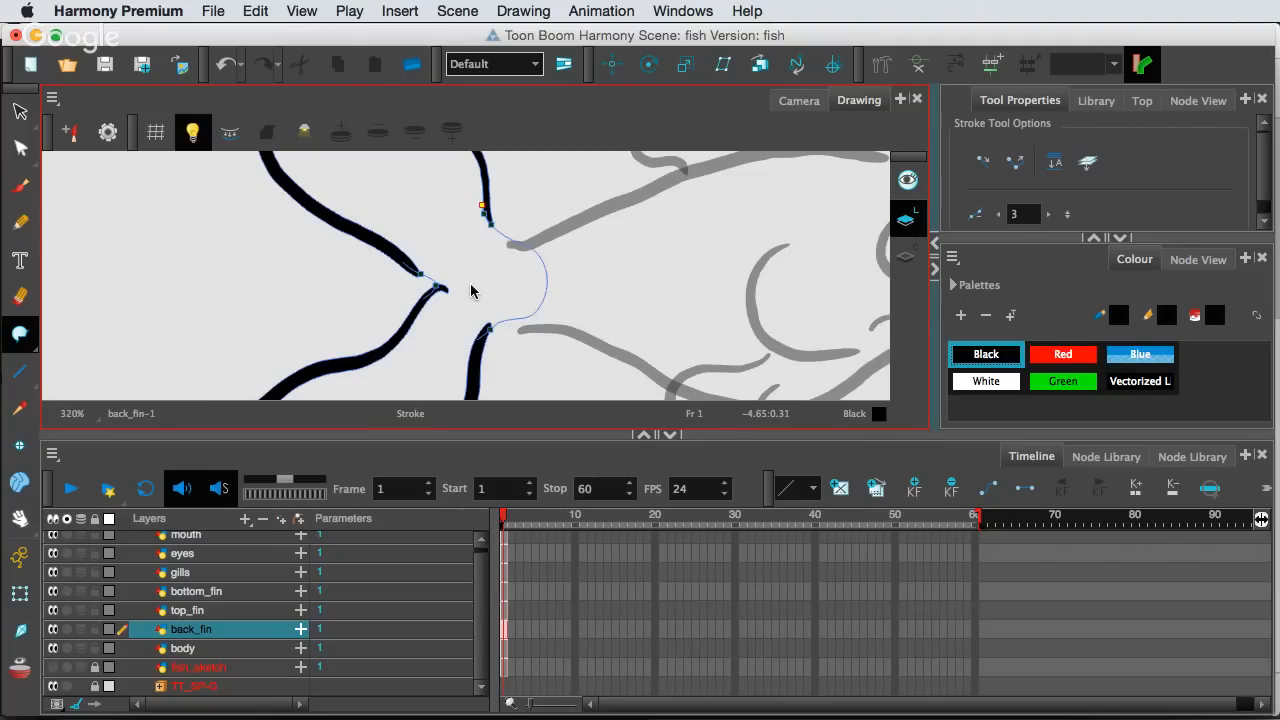
{"action": "scroll", "coordinate": [432, 291], "scroll_direction": "down", "scroll_amount": 5}
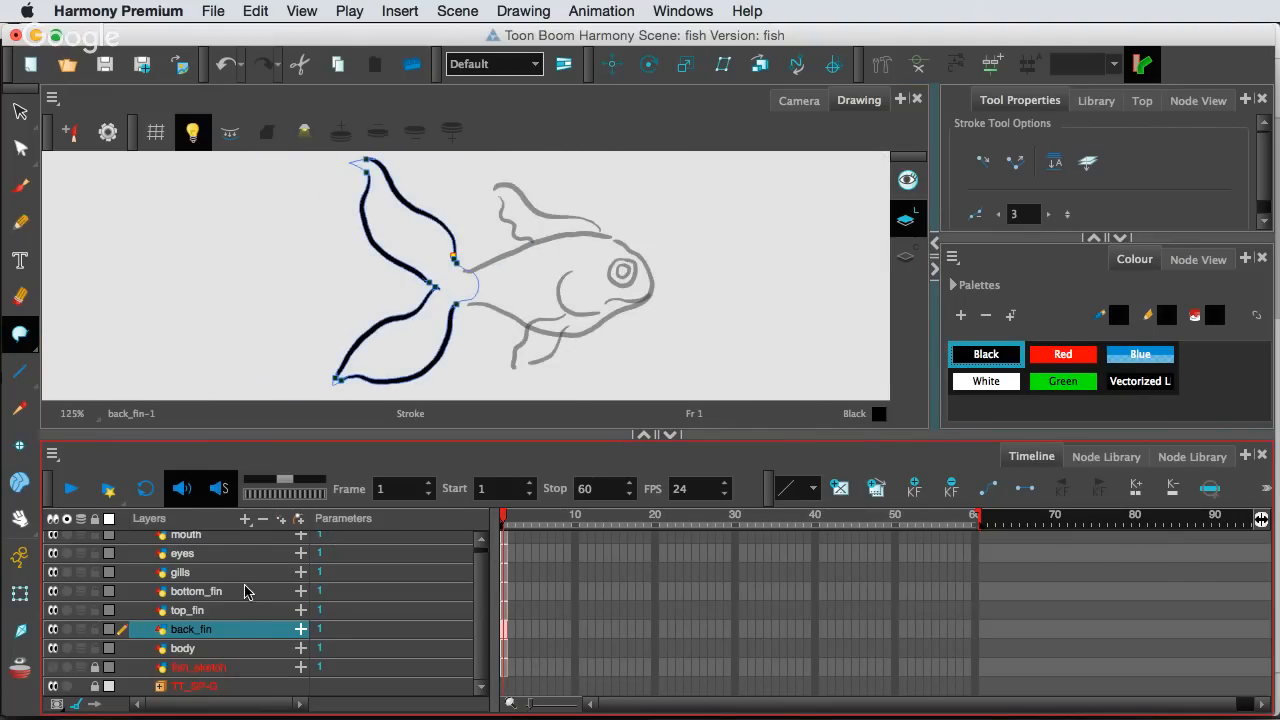
On the top_fin layer, close the open base of the top fin along the fish's back with an invisible stroke
{"action": "left_click", "coordinate": [222, 612]}
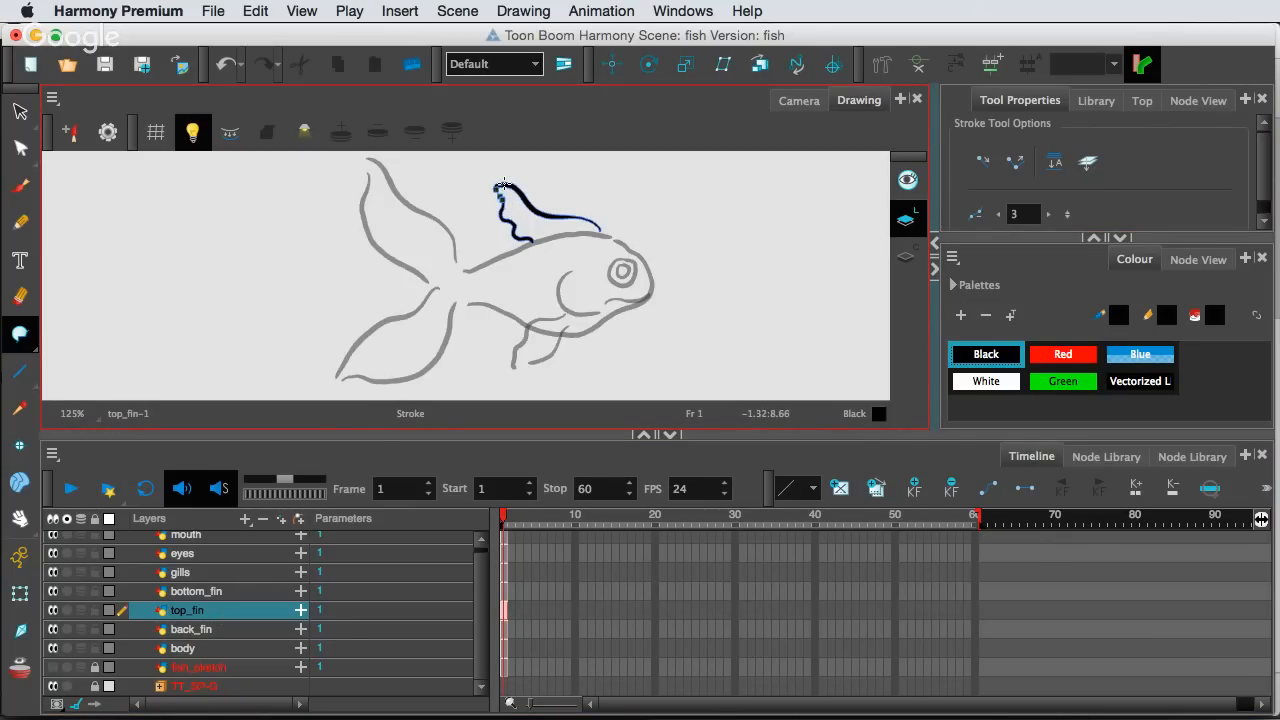
{"action": "mouse_move", "coordinate": [536, 248]}
{"action": "left_mouse_down"}
{"action": "mouse_move", "coordinate": [598, 242]}
{"action": "mouse_move", "coordinate": [601, 229]}
{"action": "left_mouse_up"}
On the bottom_fin layer, close the fin's gaps at its tip and at its body end with invisible strokes
{"action": "left_click", "coordinate": [215, 592]}
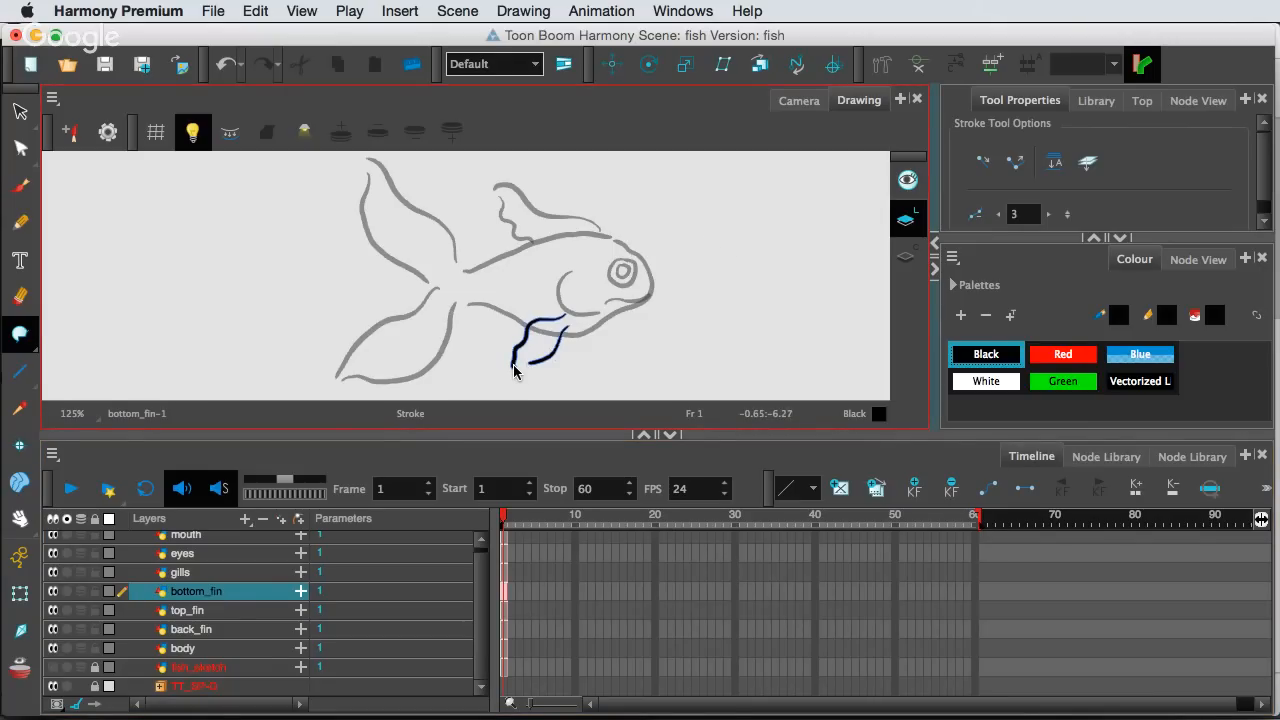
{"action": "mouse_move", "coordinate": [515, 372]}
{"action": "left_mouse_down"}
{"action": "mouse_move", "coordinate": [556, 345]}
{"action": "mouse_move", "coordinate": [566, 316]}
{"action": "left_mouse_up"}
{"action": "scroll", "coordinate": [698, 287], "scroll_direction": "up", "scroll_amount": 4}
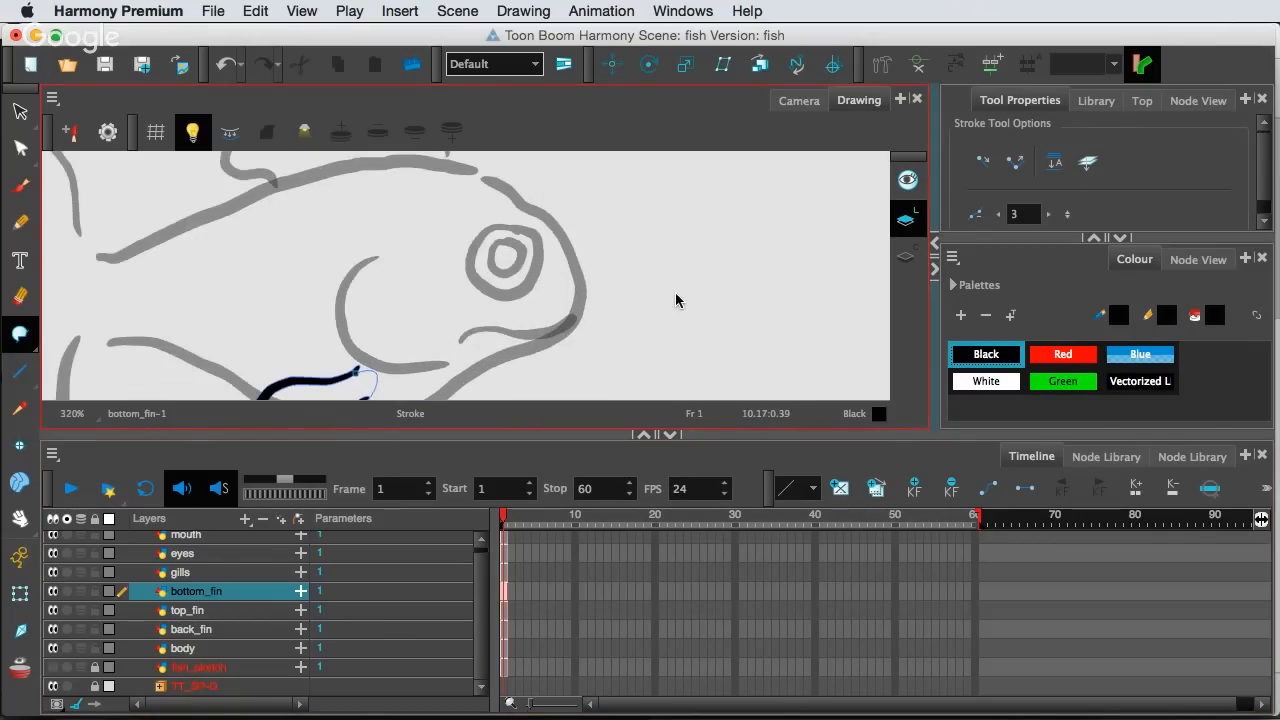
{"action": "mouse_move", "coordinate": [491, 323]}
{"action": "left_mouse_down"}
{"action": "mouse_move", "coordinate": [600, 294]}
{"action": "mouse_move", "coordinate": [734, 226]}
{"action": "left_mouse_up"}
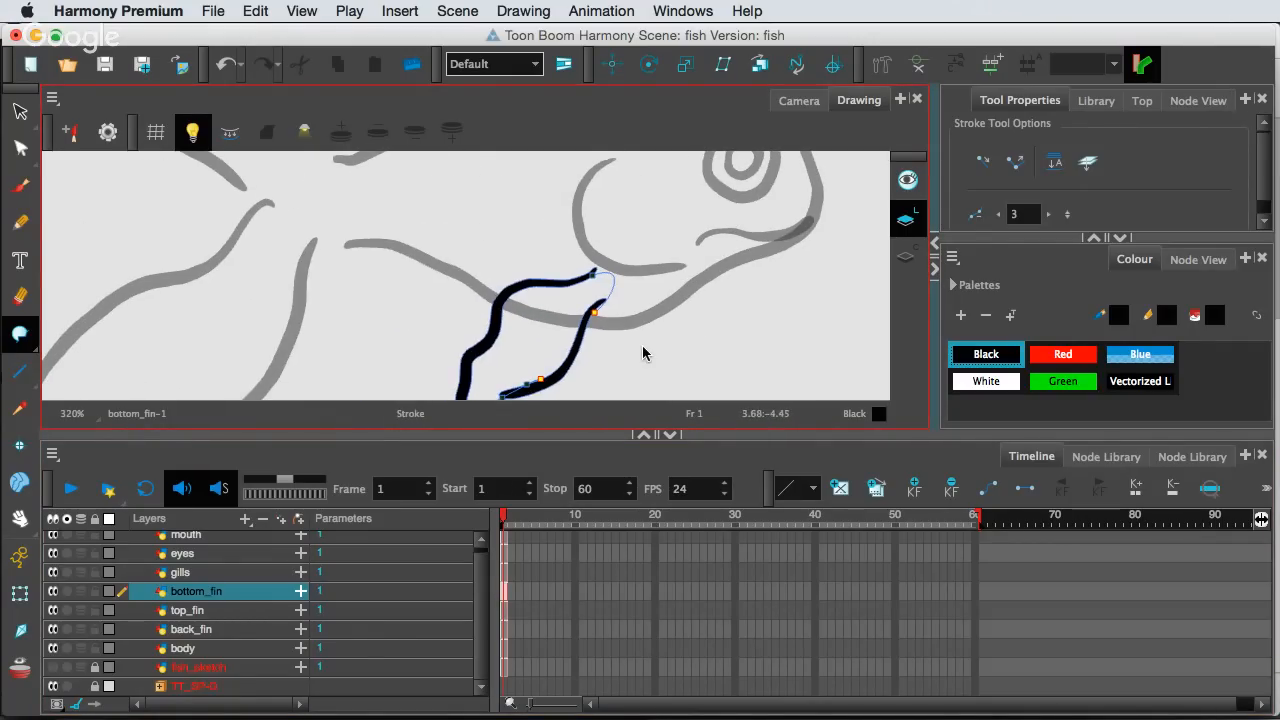
Undo the stroke at the bottom fin's body end and redraw it as a curve joining both line ends
{"action": "key", "text": "super+z"}
{"action": "left_click", "coordinate": [595, 266]}
{"action": "key", "text": "super+z"}
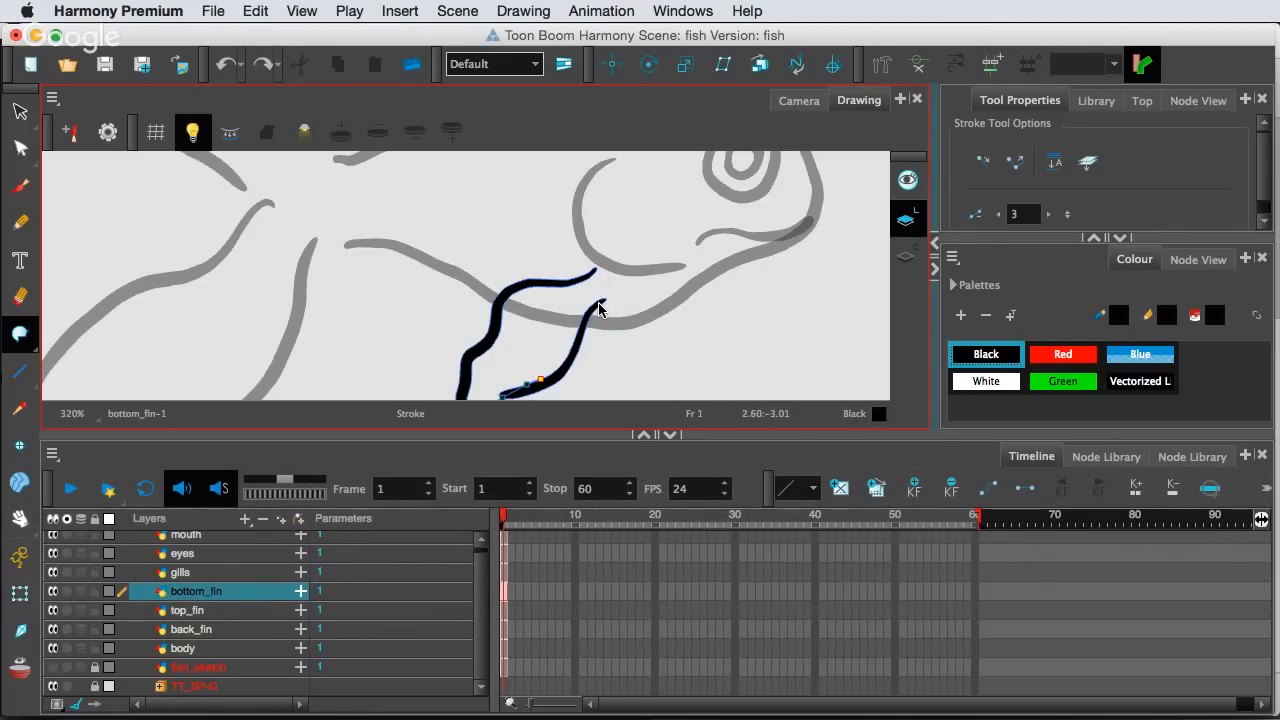
{"action": "left_click_drag", "start_coordinate": [615, 281], "coordinate": [596, 268]}
{"action": "scroll", "coordinate": [663, 288], "scroll_direction": "down", "scroll_amount": 3}
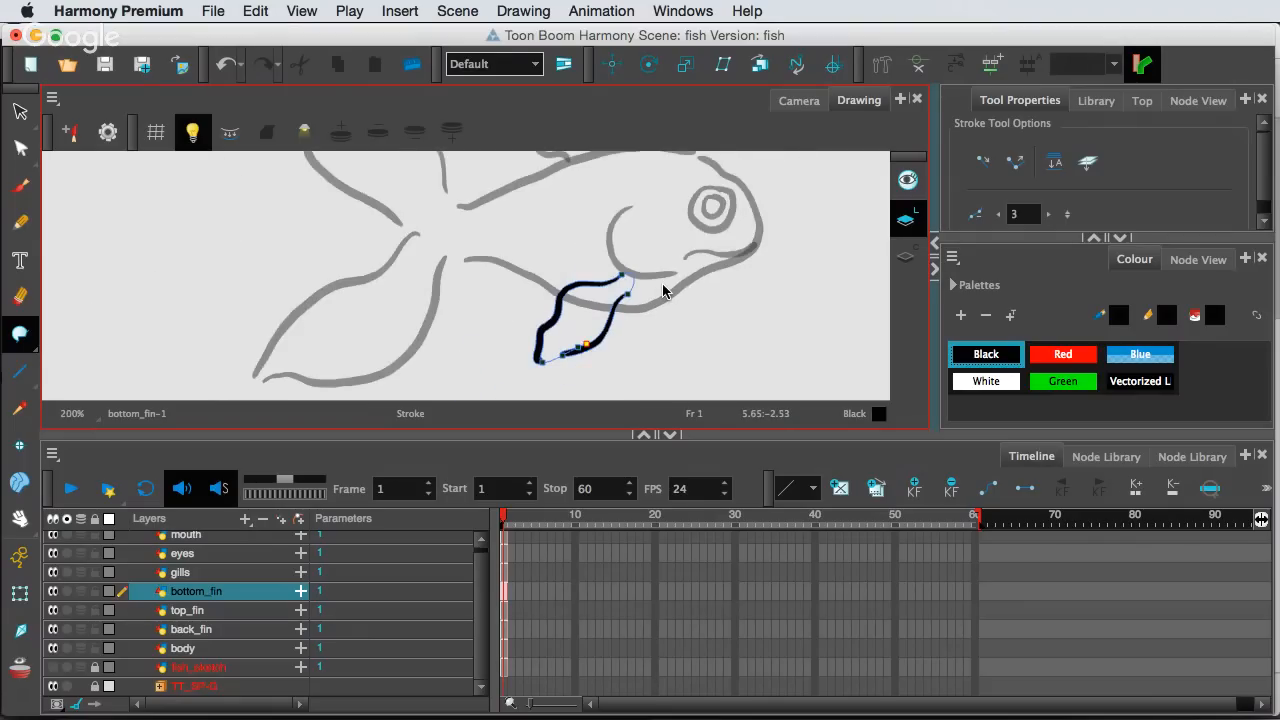
{"action": "scroll", "coordinate": [663, 288], "scroll_direction": "up", "scroll_amount": 3}
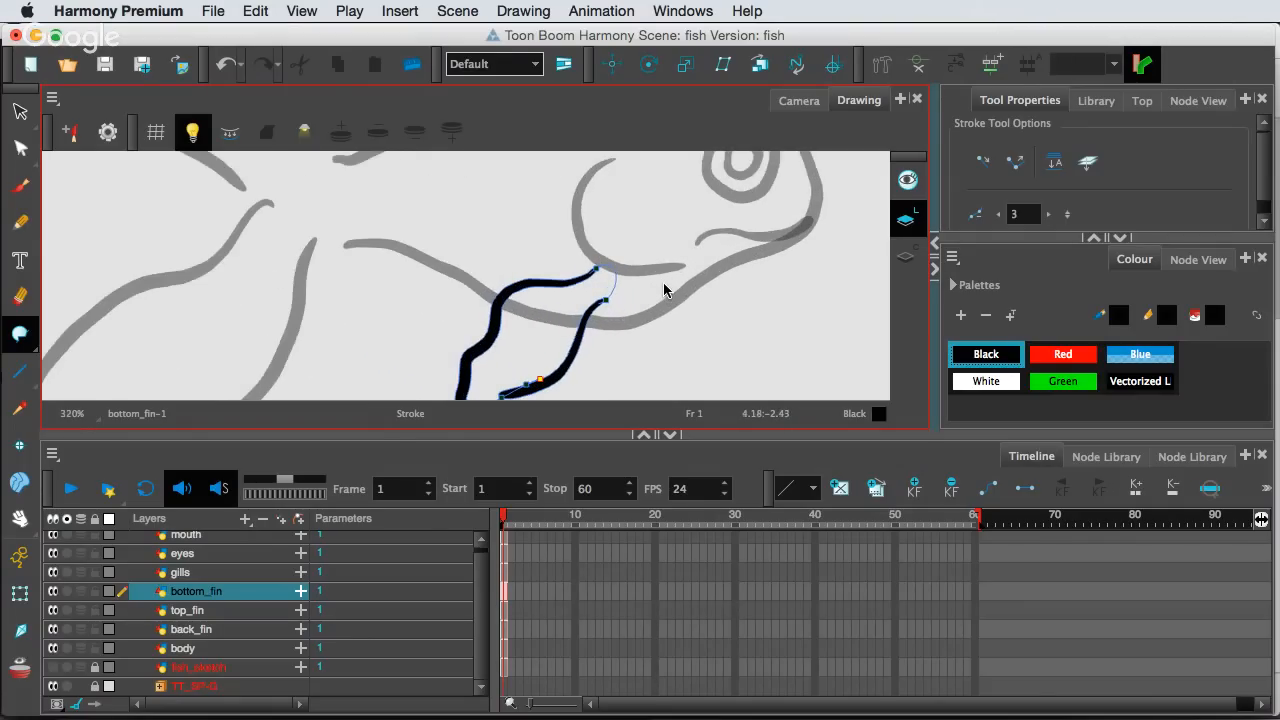
On the body layer, close the tail end with an invisible stroke curving toward the tail and bridge the small gap above the head
{"action": "left_click", "coordinate": [242, 571]}
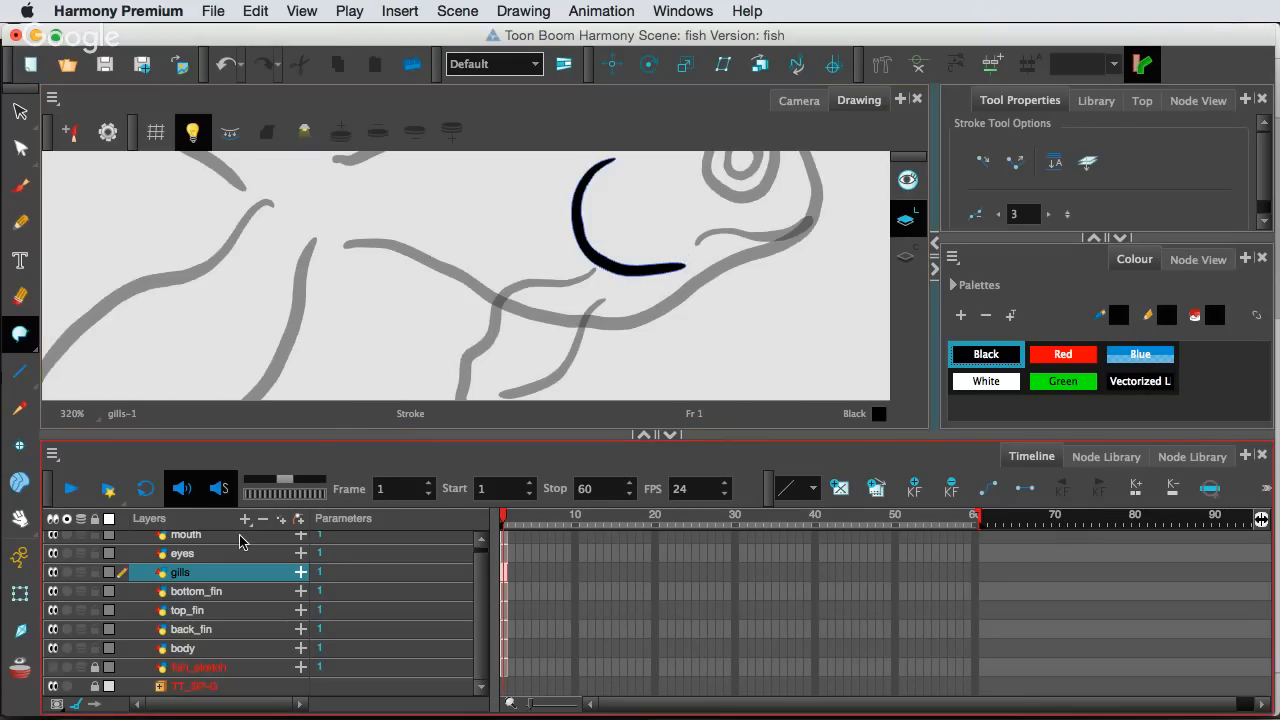
{"action": "left_click", "coordinate": [224, 556]}
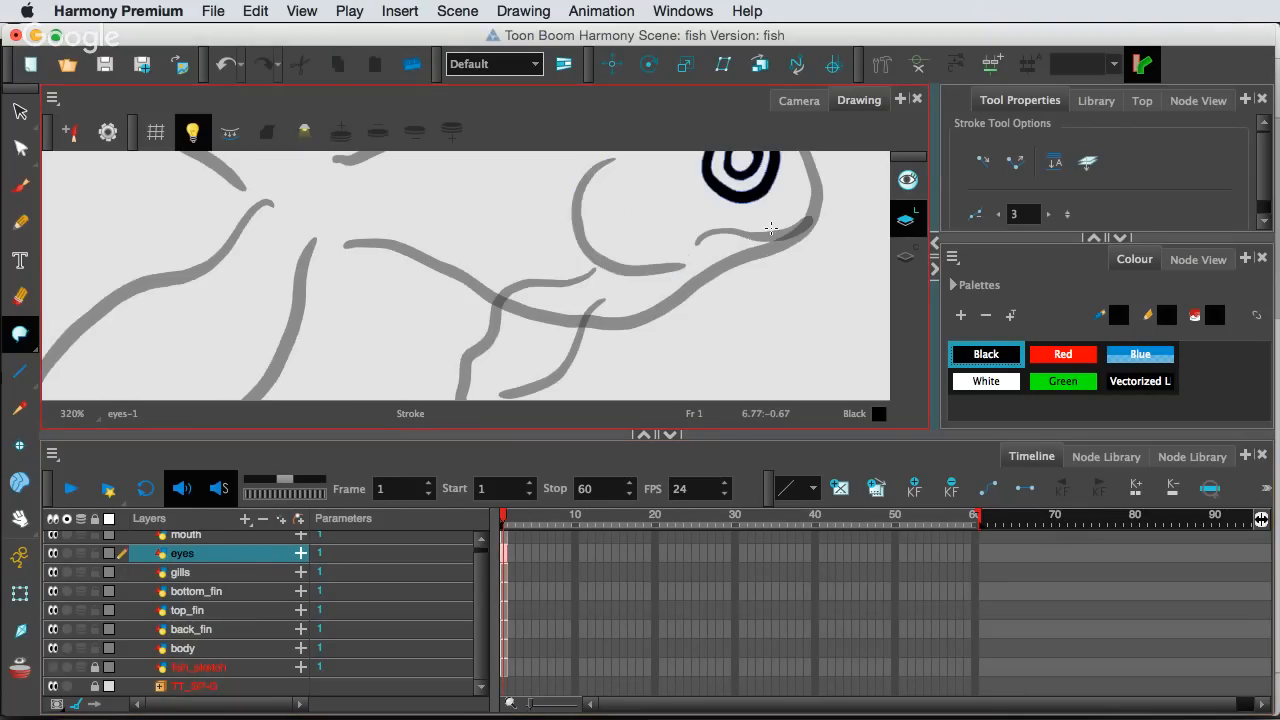
{"action": "left_click_drag", "start_coordinate": [751, 229], "coordinate": [717, 382]}
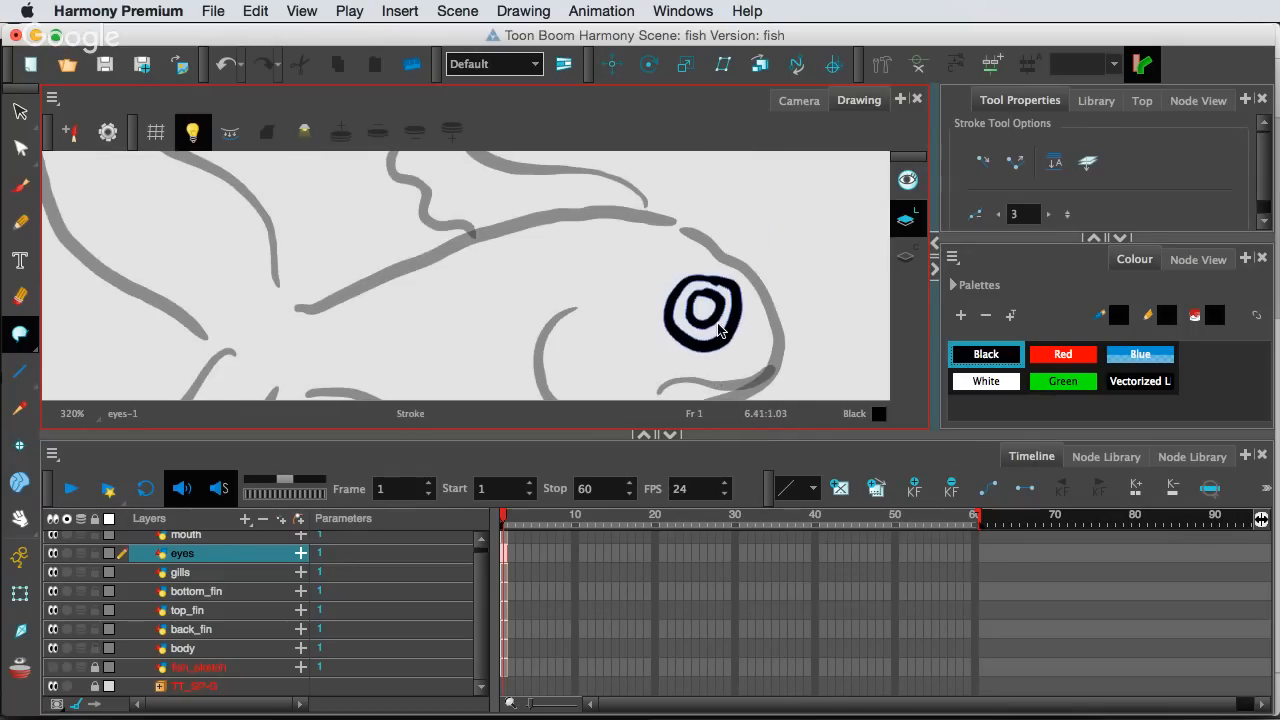
{"action": "left_click", "coordinate": [190, 536]}
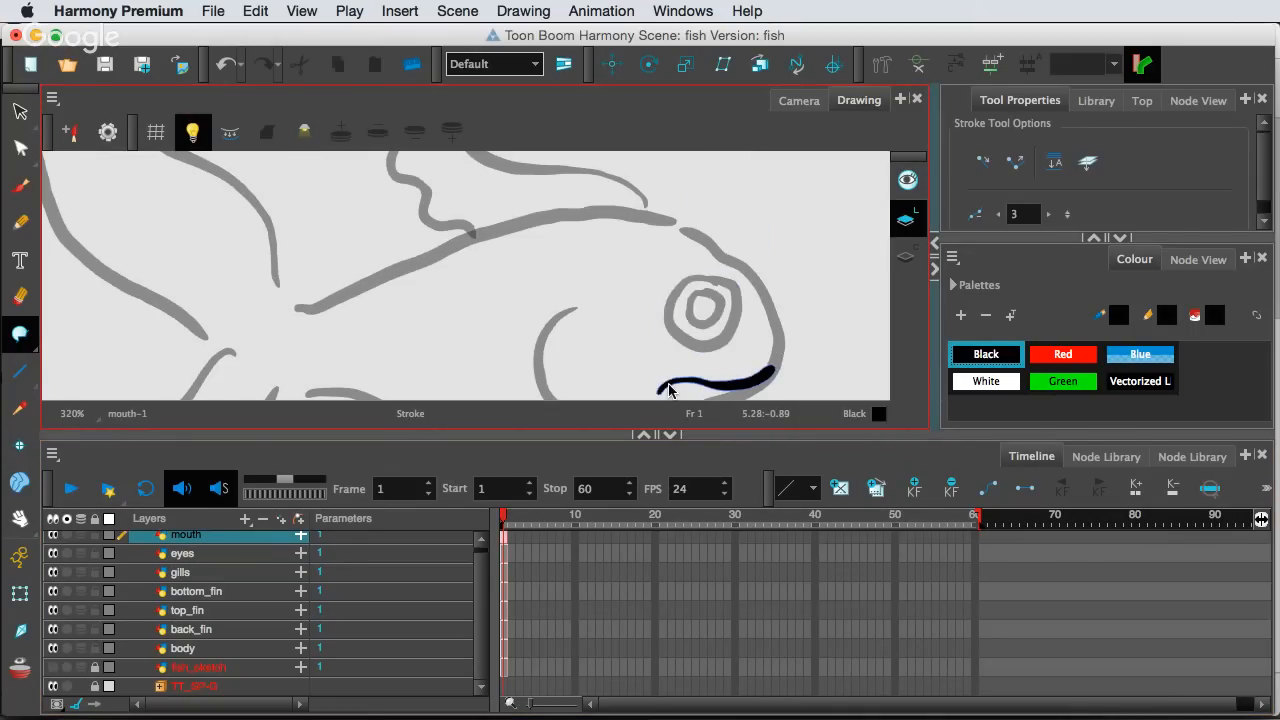
{"action": "left_click", "coordinate": [200, 648]}
{"action": "left_click", "coordinate": [419, 314]}
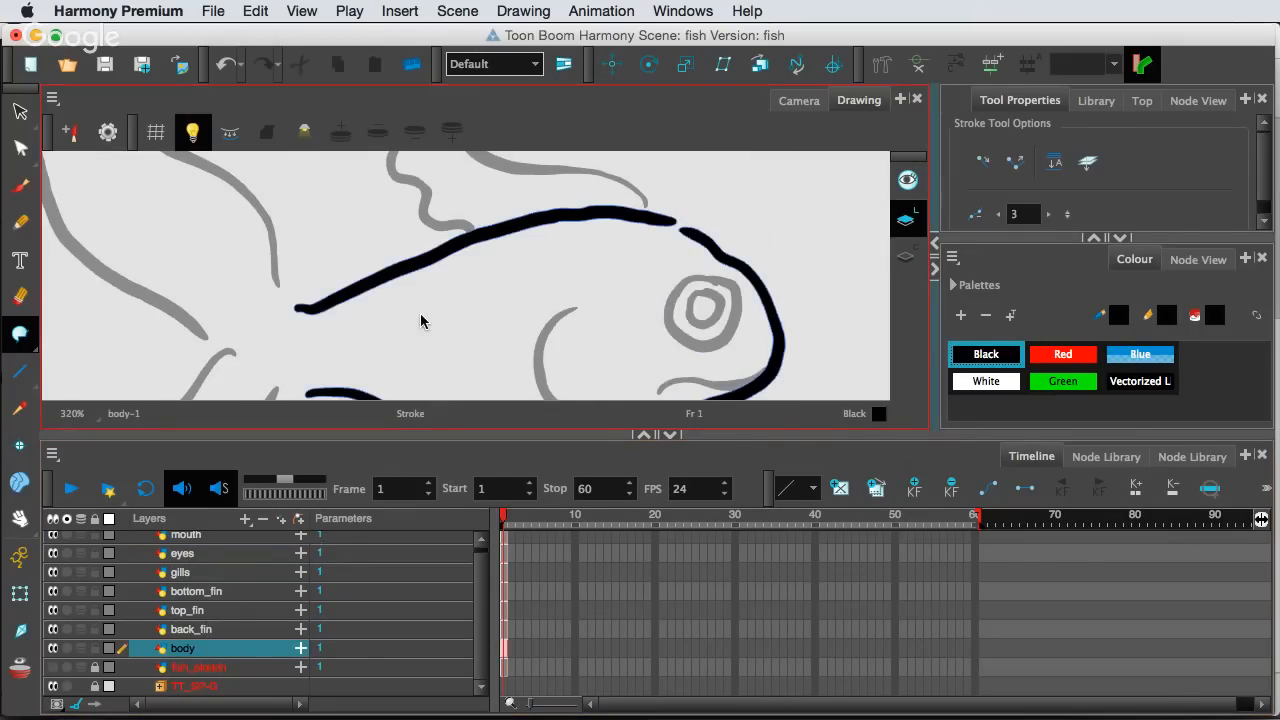
{"action": "mouse_move", "coordinate": [425, 341]}
{"action": "left_mouse_down"}
{"action": "mouse_move", "coordinate": [443, 264]}
{"action": "mouse_move", "coordinate": [441, 275]}
{"action": "left_mouse_up"}
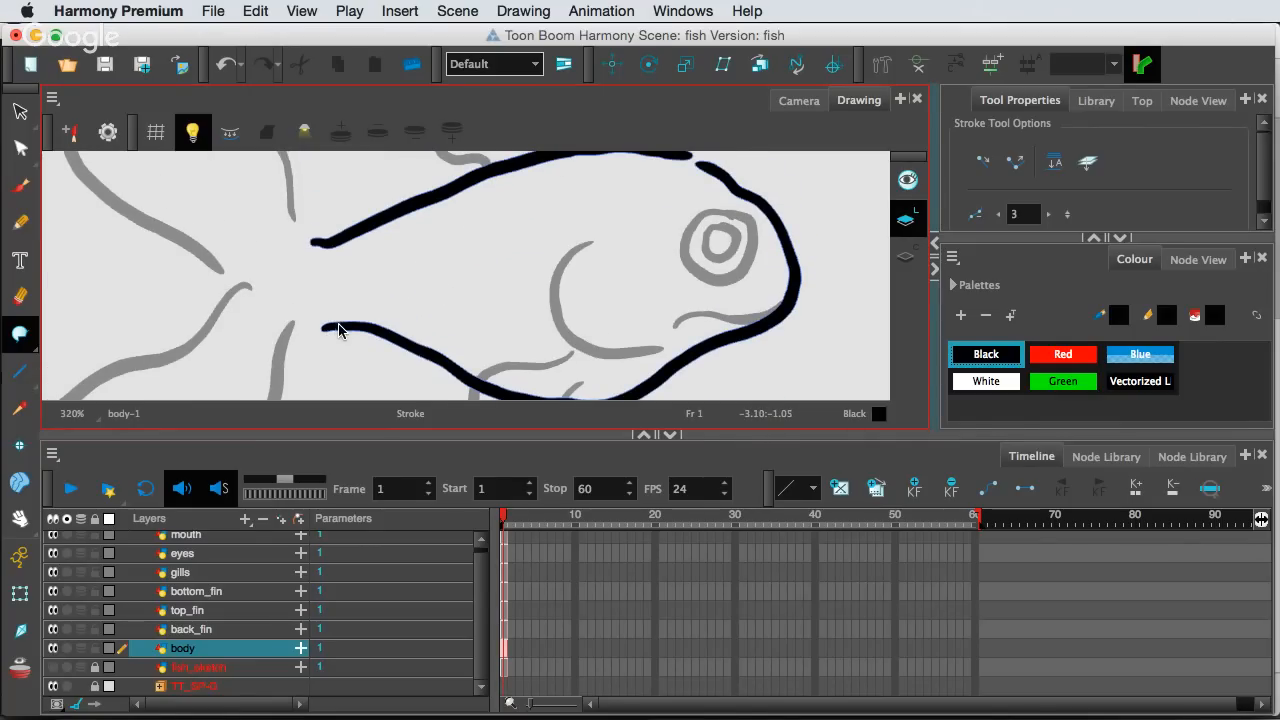
{"action": "mouse_move", "coordinate": [314, 332]}
{"action": "left_mouse_down"}
{"action": "mouse_move", "coordinate": [289, 306]}
{"action": "mouse_move", "coordinate": [294, 263]}
{"action": "mouse_move", "coordinate": [335, 240]}
{"action": "left_mouse_up"}
{"action": "left_click_drag", "start_coordinate": [701, 164], "coordinate": [686, 152]}
{"action": "mouse_move", "coordinate": [627, 299]}
{"action": "left_mouse_down"}
{"action": "mouse_move", "coordinate": [617, 289]}
{"action": "mouse_move", "coordinate": [566, 360]}
{"action": "mouse_move", "coordinate": [631, 279]}
{"action": "mouse_move", "coordinate": [613, 323]}
{"action": "mouse_move", "coordinate": [606, 263]}
{"action": "mouse_move", "coordinate": [574, 332]}
{"action": "mouse_move", "coordinate": [589, 289]}
{"action": "mouse_move", "coordinate": [586, 320]}
{"action": "mouse_move", "coordinate": [665, 247]}
{"action": "left_mouse_up"}
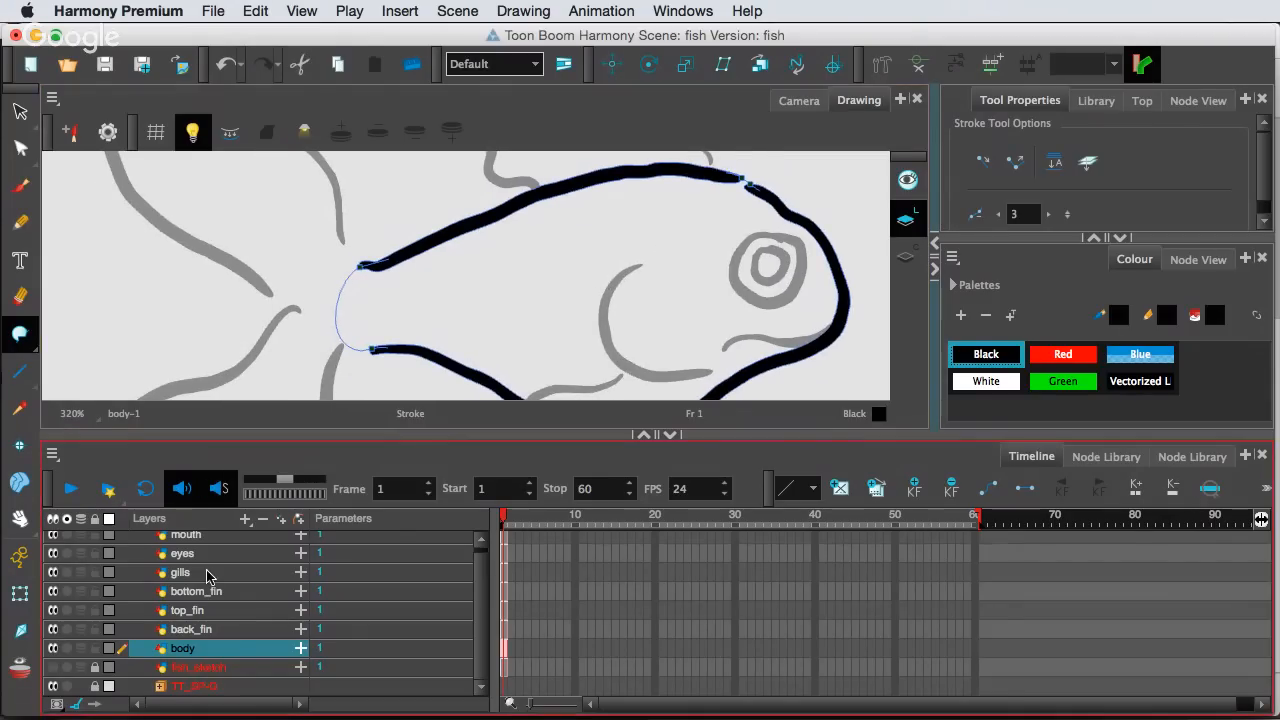
Check the mouth and body layers for outline gaps and switch to the Camera view with the fish in frame
{"action": "scroll", "coordinate": [476, 566], "scroll_direction": "up", "scroll_amount": 1}
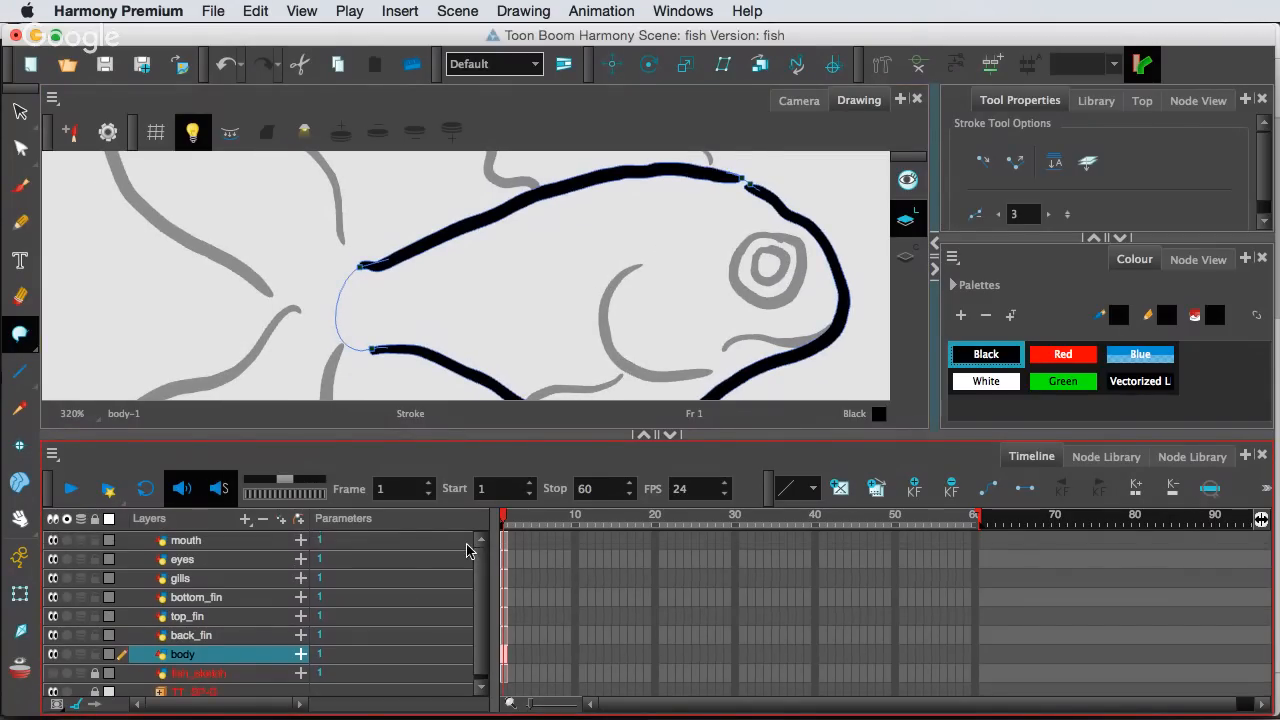
{"action": "left_click", "coordinate": [212, 541]}
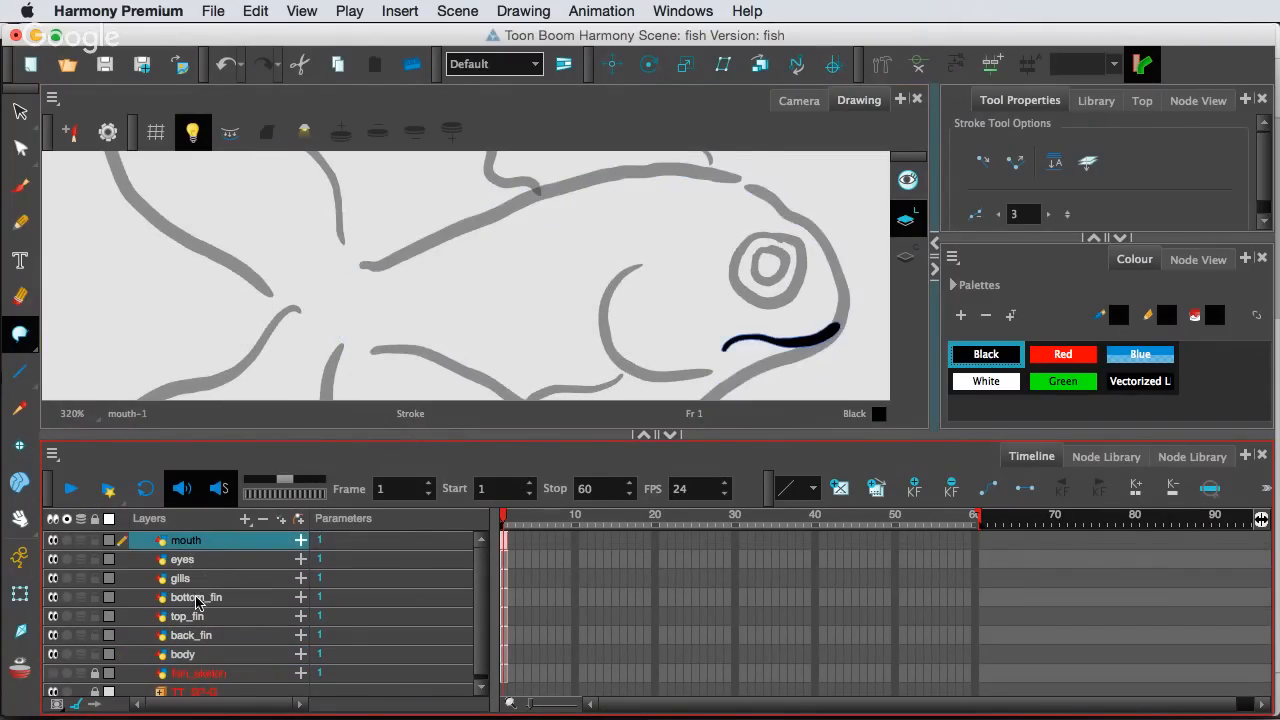
{"action": "left_click", "coordinate": [195, 656]}
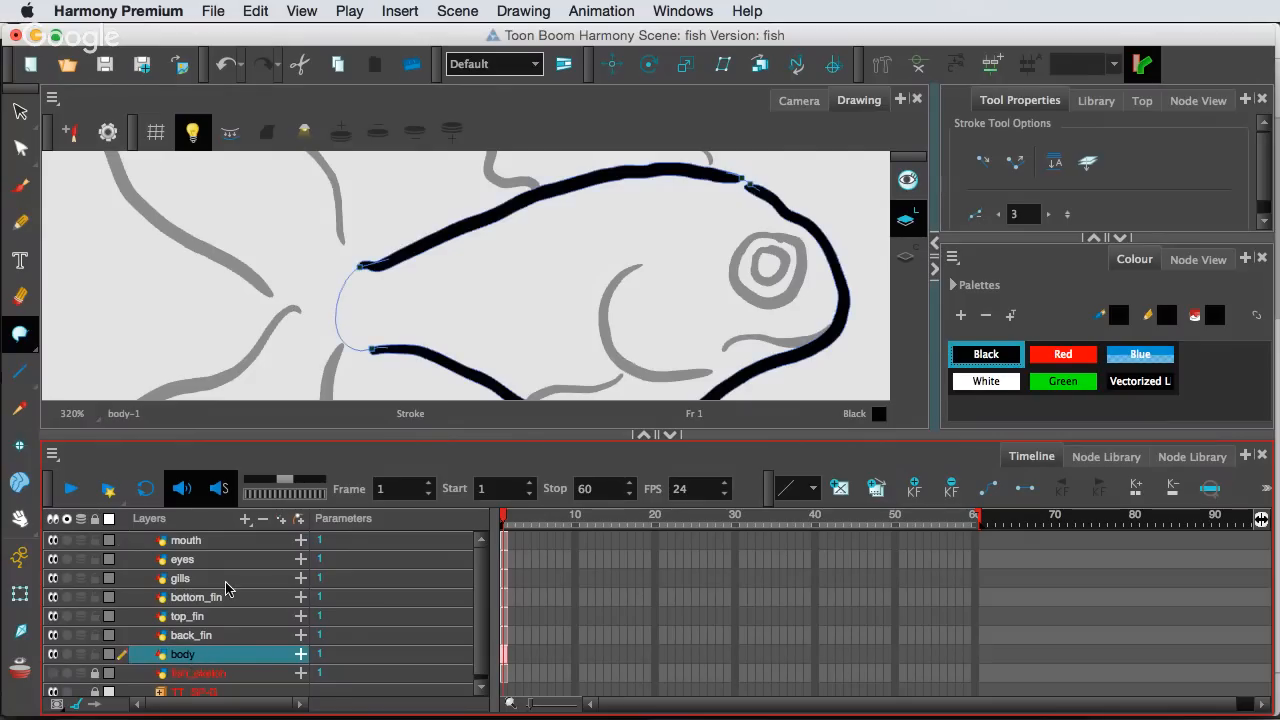
{"action": "scroll", "coordinate": [585, 315], "scroll_direction": "down", "scroll_amount": 2}
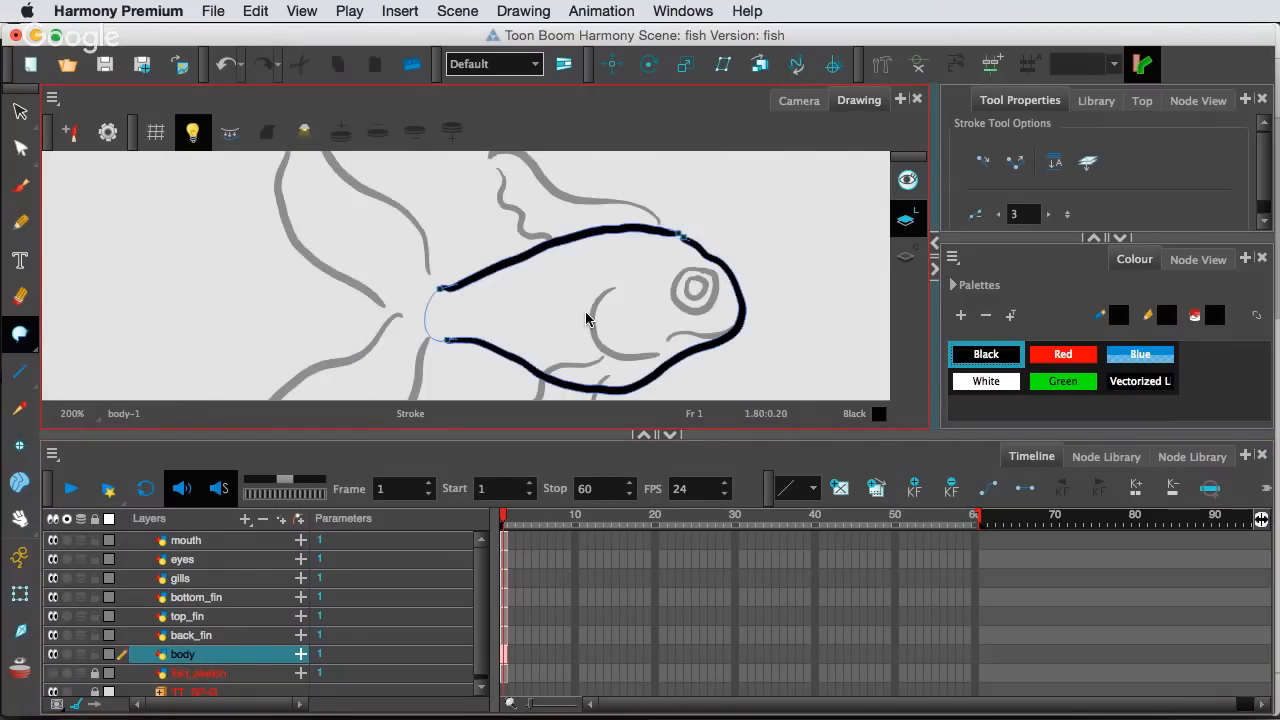
{"action": "scroll", "coordinate": [585, 316], "scroll_direction": "down", "scroll_amount": 1}
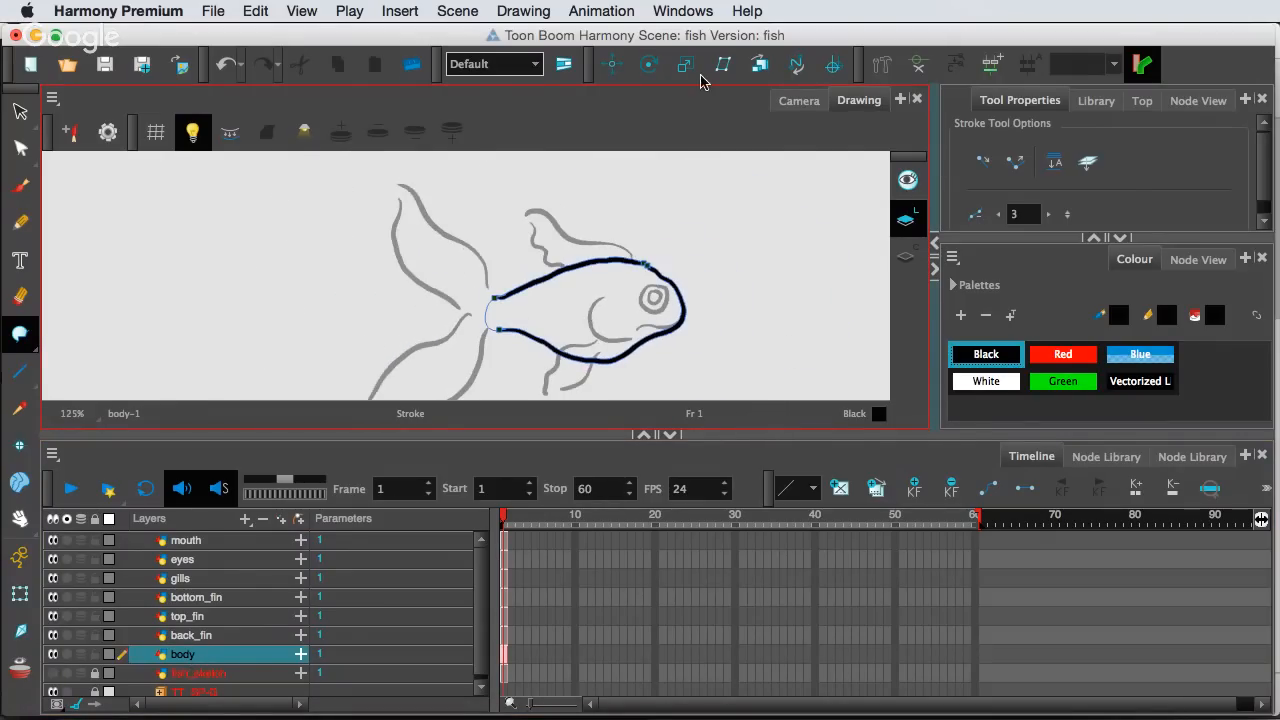
{"action": "left_click", "coordinate": [798, 102]}
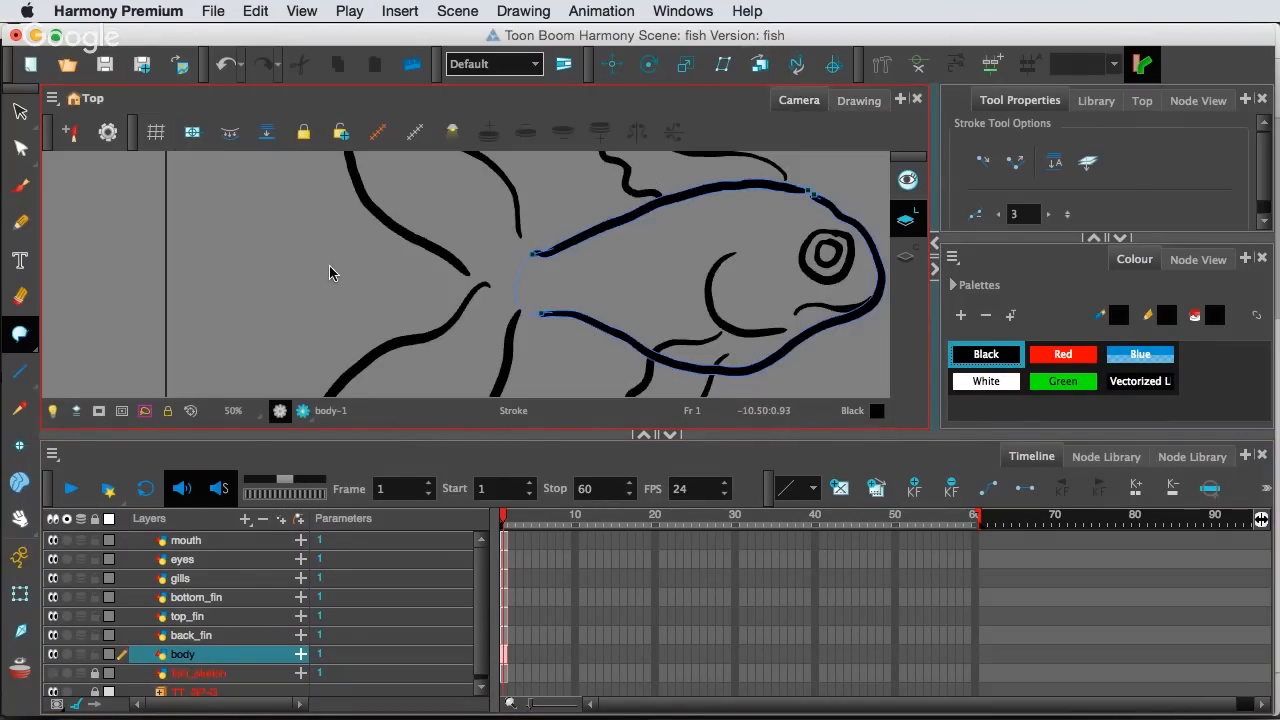
{"action": "scroll", "coordinate": [318, 271], "scroll_direction": "down", "scroll_amount": 1}
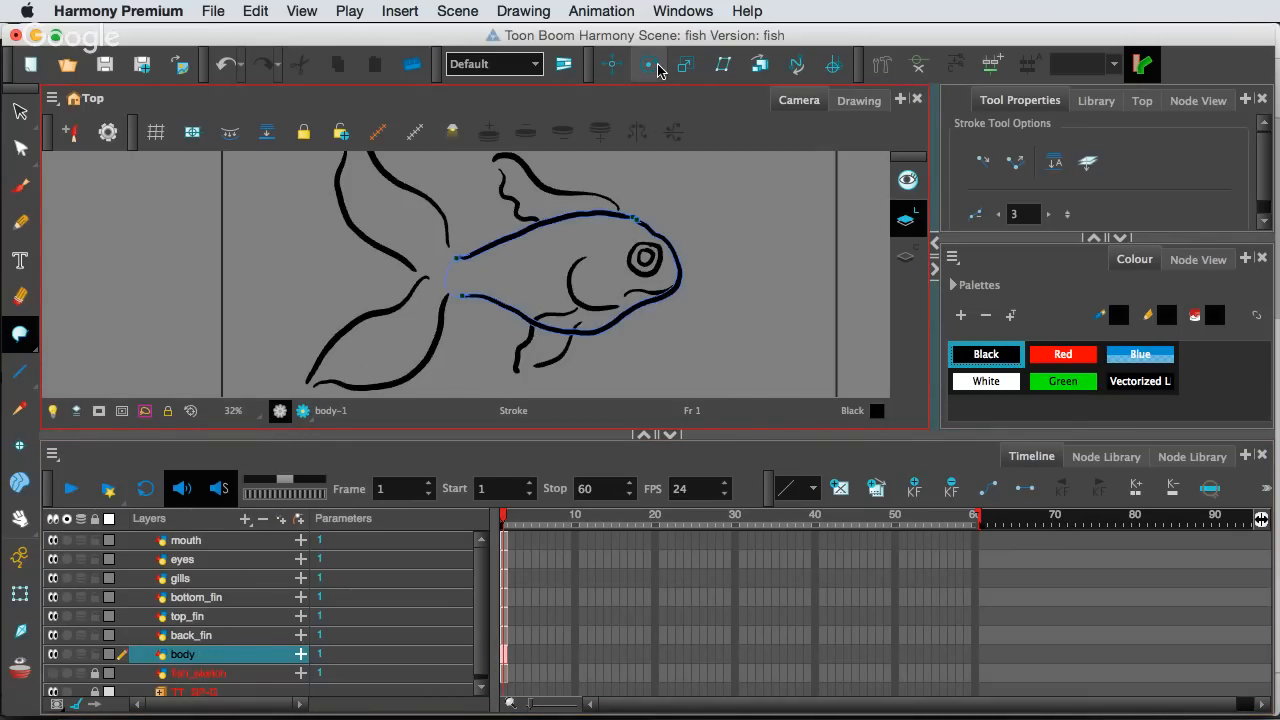
Check in the list of toolbars that Advanced Animation is enabled
{"action": "left_click", "coordinate": [318, 529]}
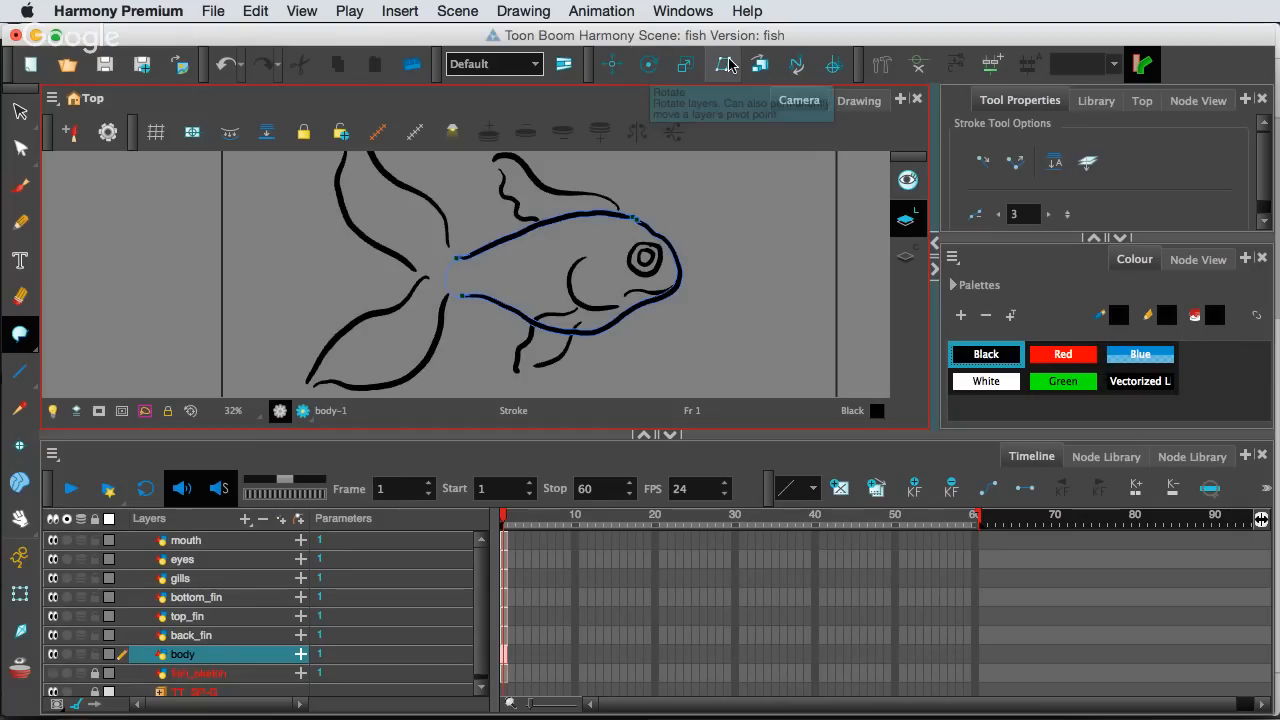
{"action": "left_click", "coordinate": [690, 12]}
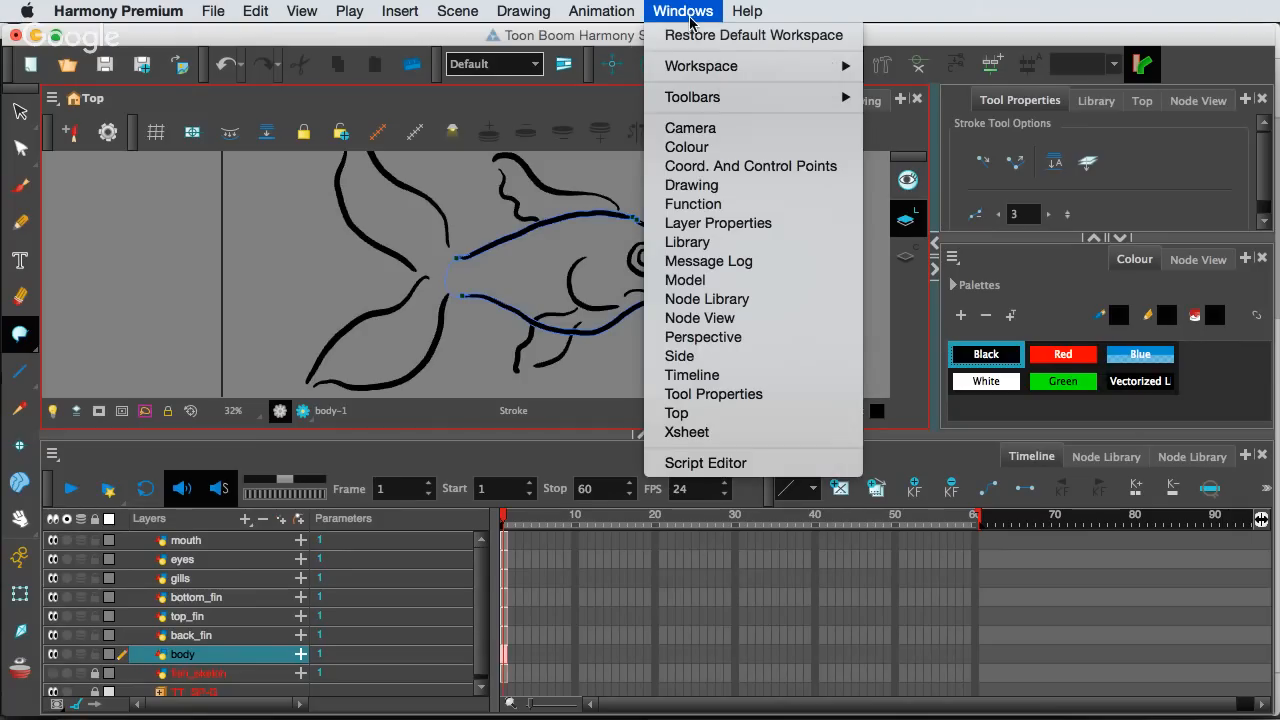
{"action": "mouse_move", "coordinate": [700, 97]}
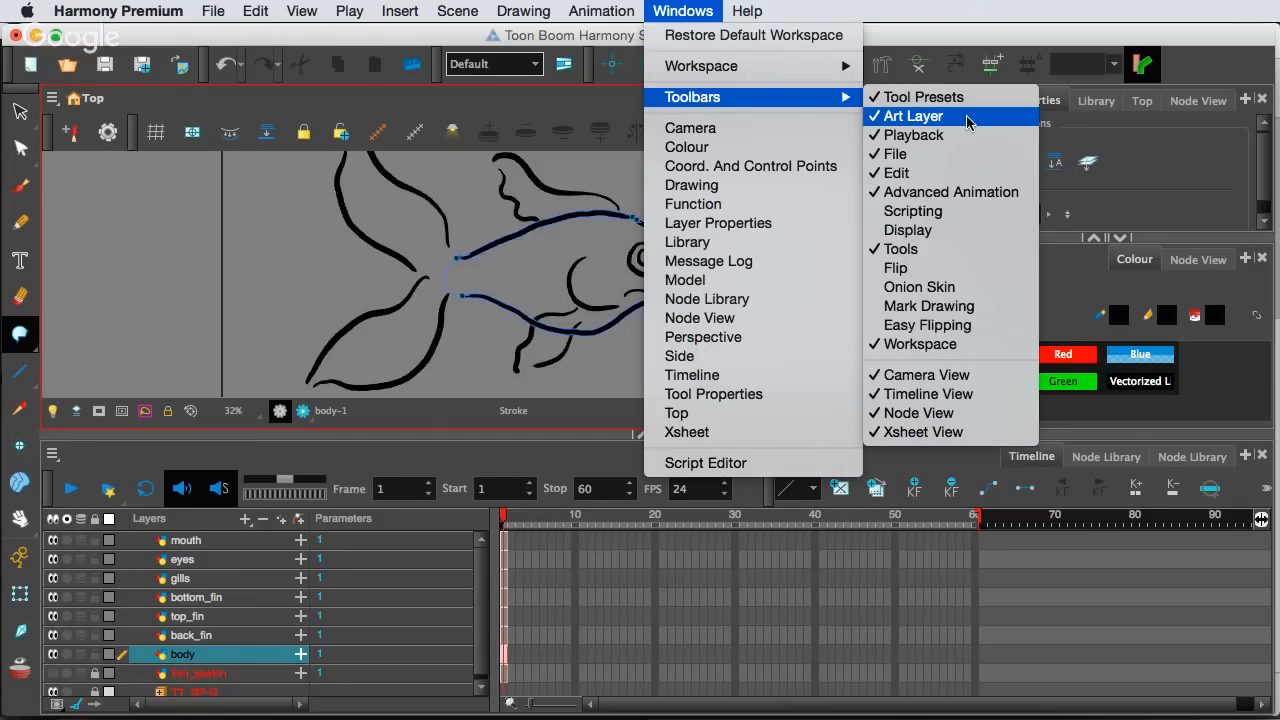
{"action": "left_click", "coordinate": [940, 193]}
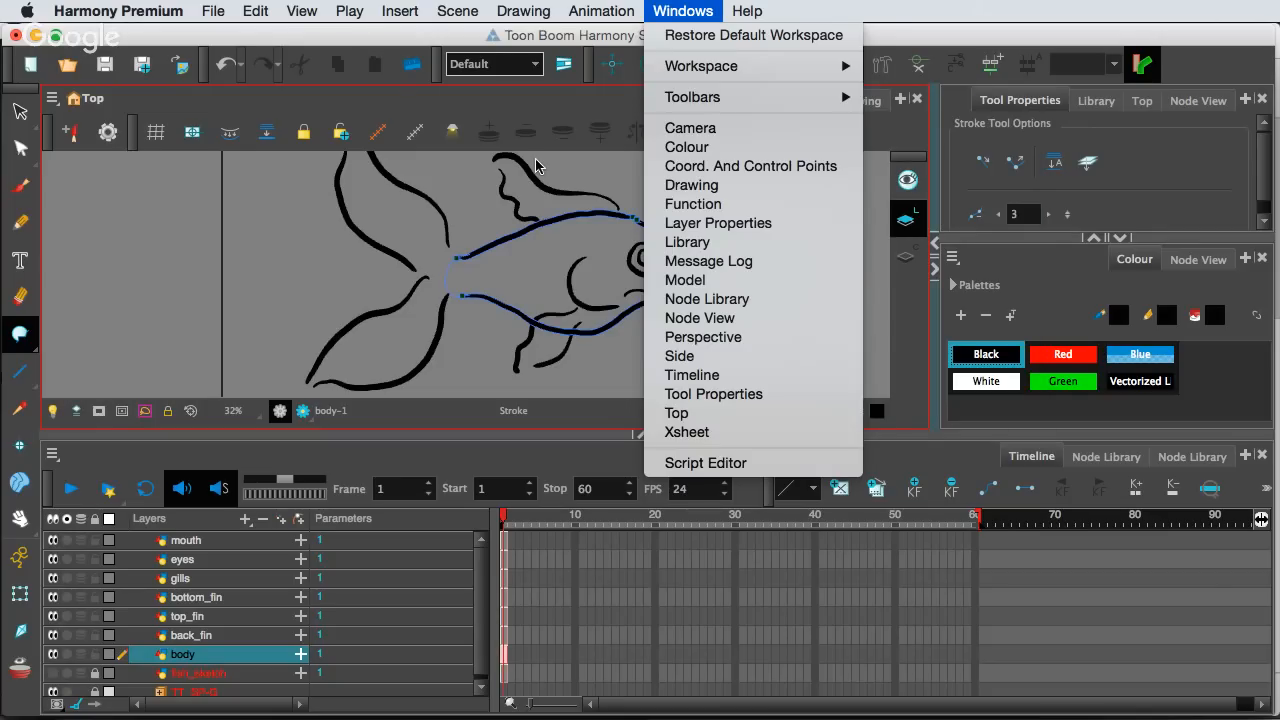
{"action": "left_click", "coordinate": [536, 165]}
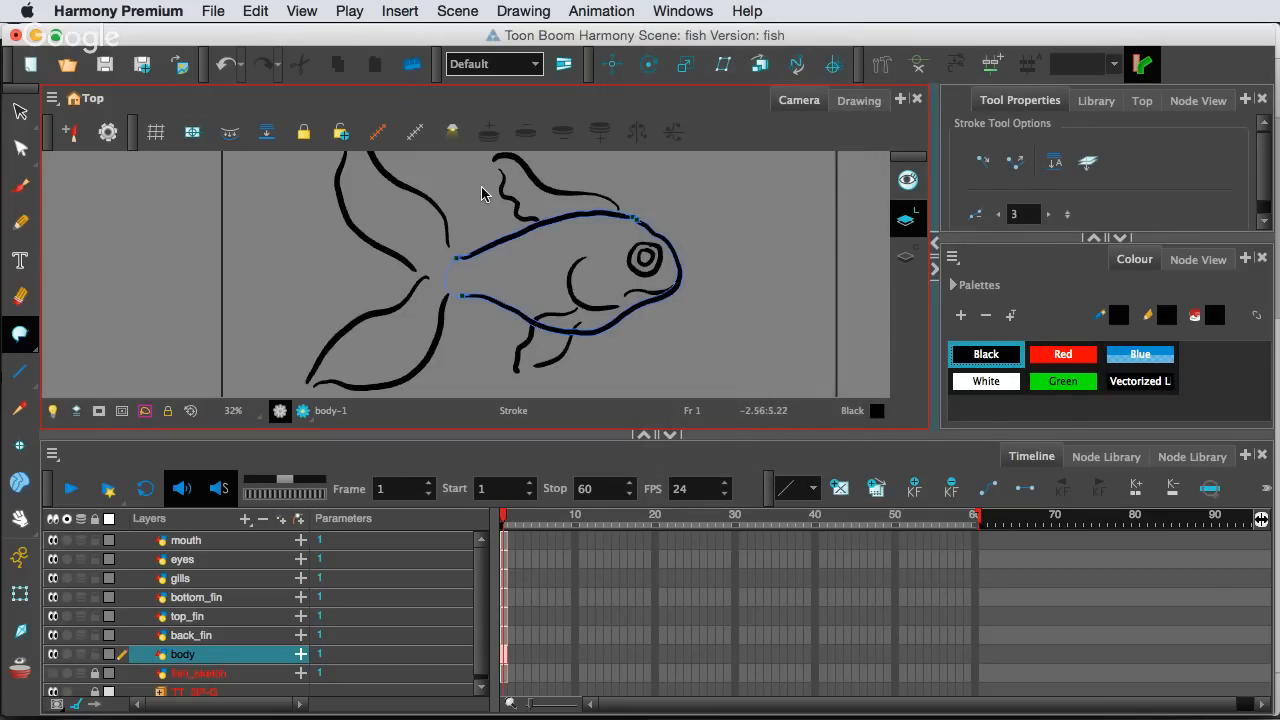
With the Rotate tool, place the body's pivot in the head just below the eye and back_fin's pivot where the tail meets the body
{"action": "left_click", "coordinate": [645, 64]}
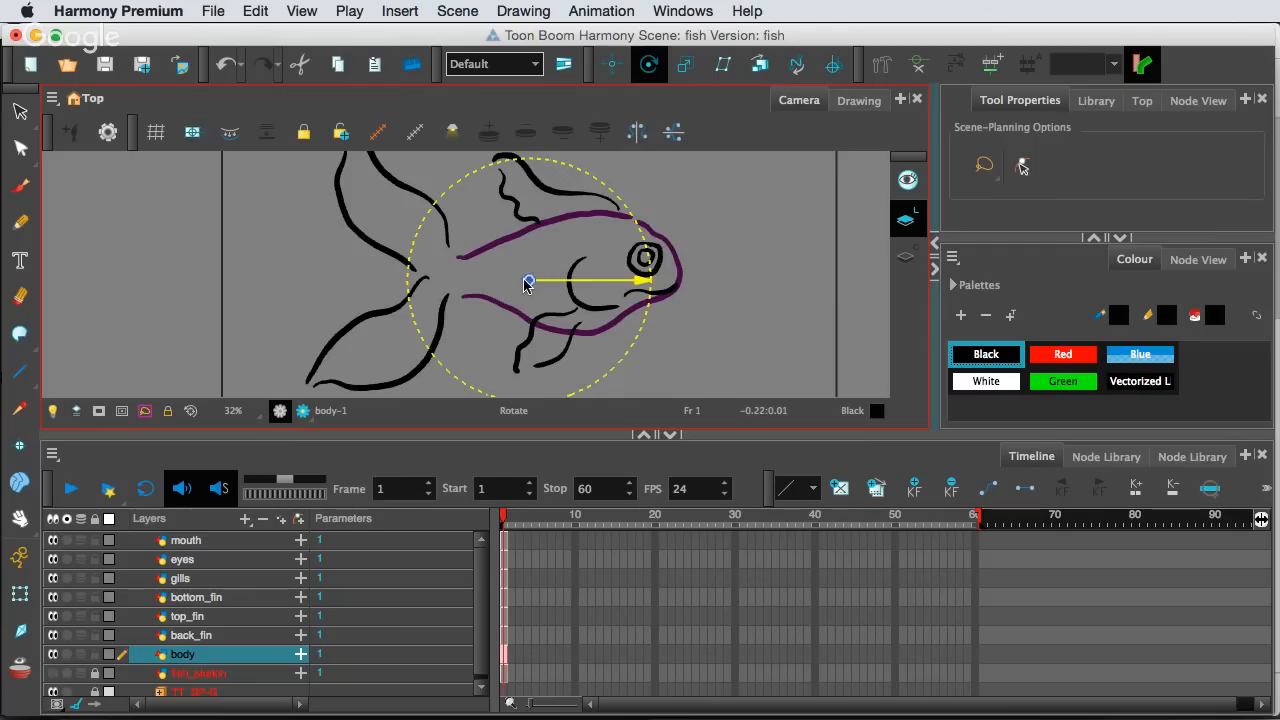
{"action": "left_click_drag", "start_coordinate": [530, 282], "coordinate": [638, 278]}
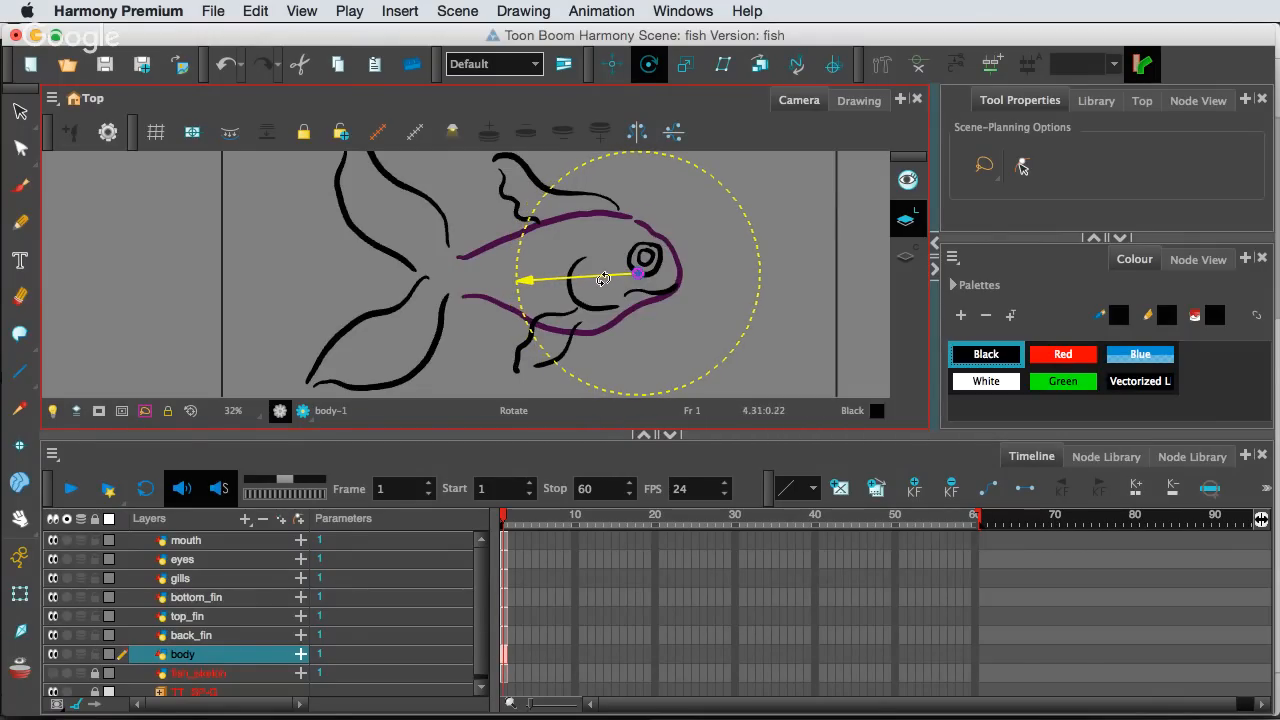
{"action": "left_click", "coordinate": [213, 636]}
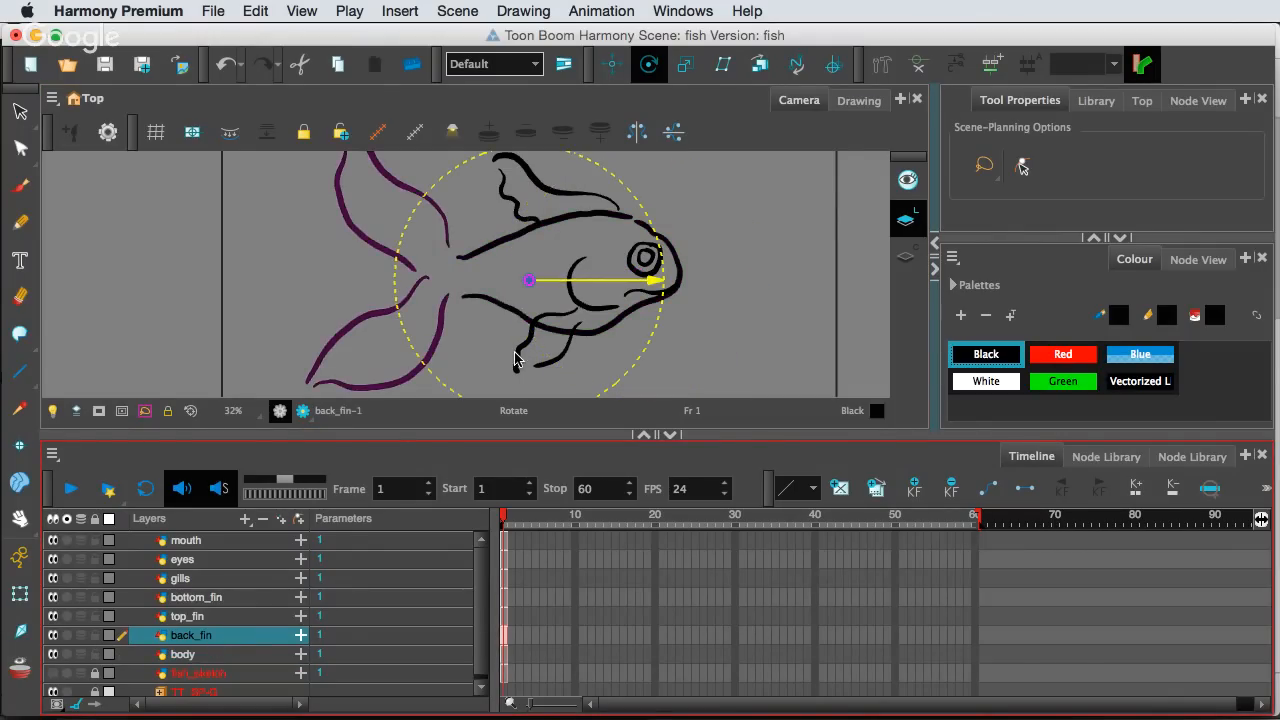
{"action": "left_click_drag", "start_coordinate": [529, 281], "coordinate": [459, 276]}
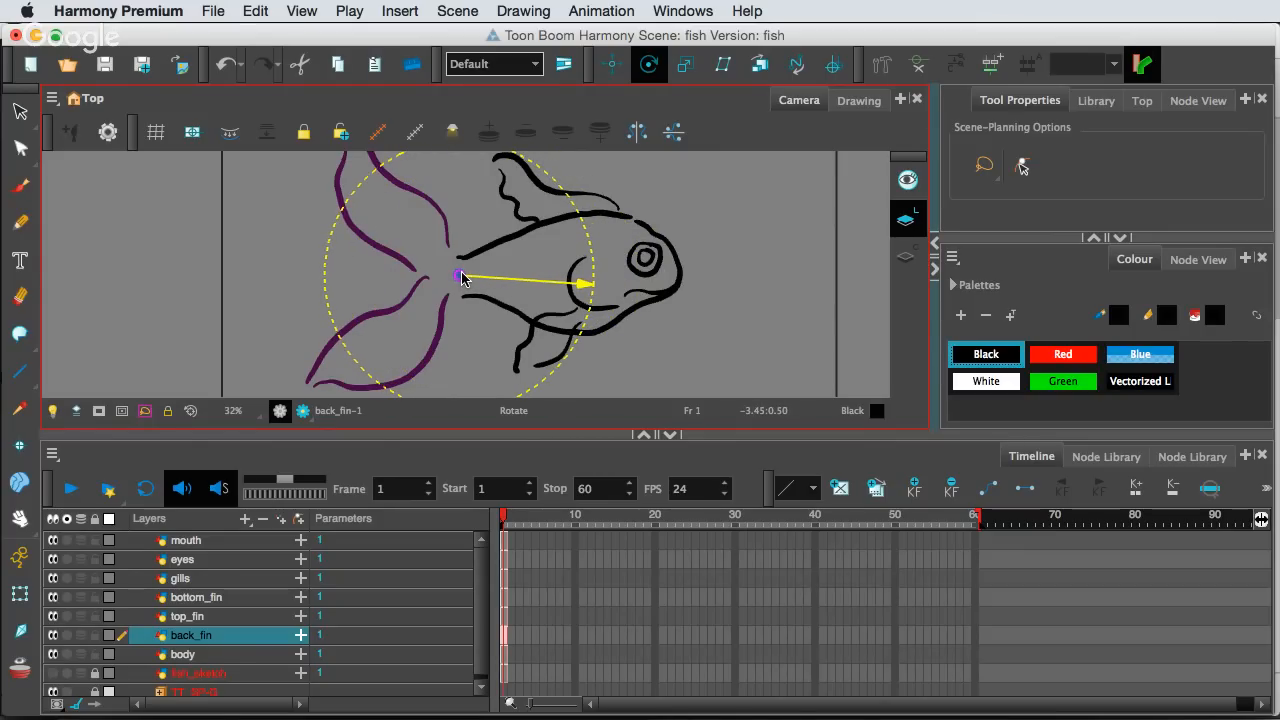
Place top_fin's pivot at its base on the fish's back and bottom_fin's pivot at the fin's body end below the gills
{"action": "left_click", "coordinate": [219, 617]}
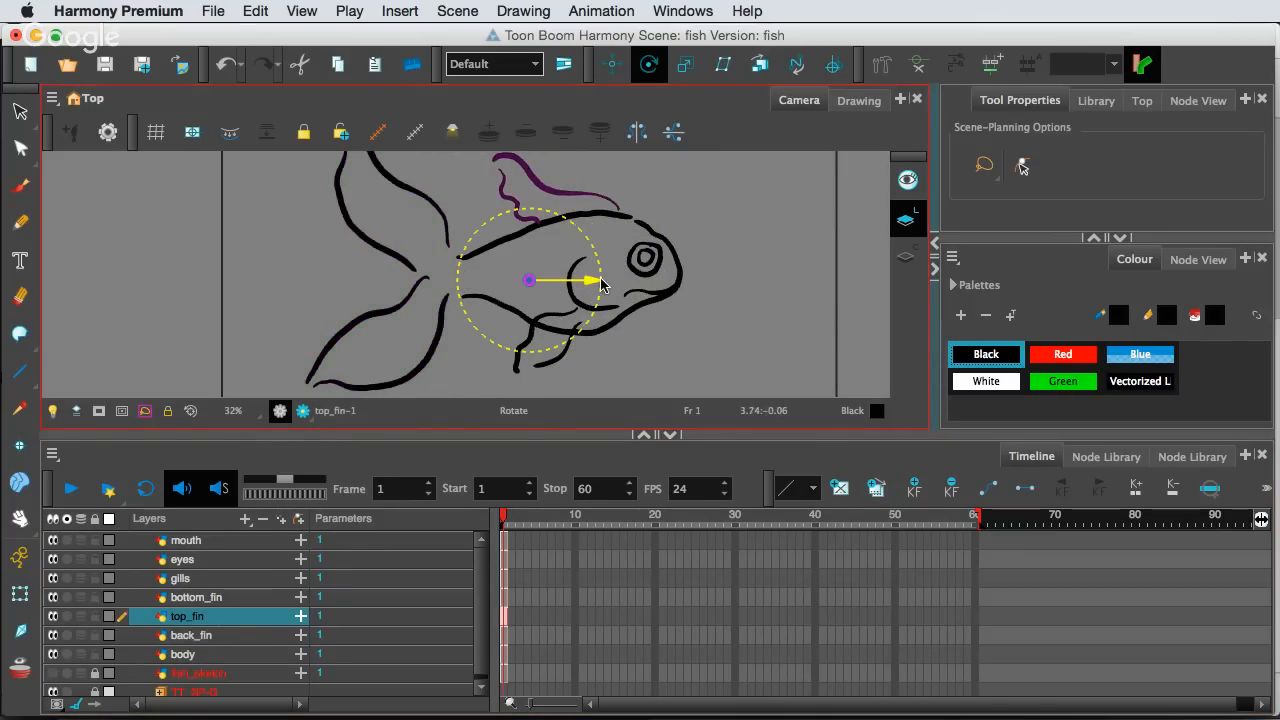
{"action": "left_click_drag", "start_coordinate": [529, 280], "coordinate": [570, 215]}
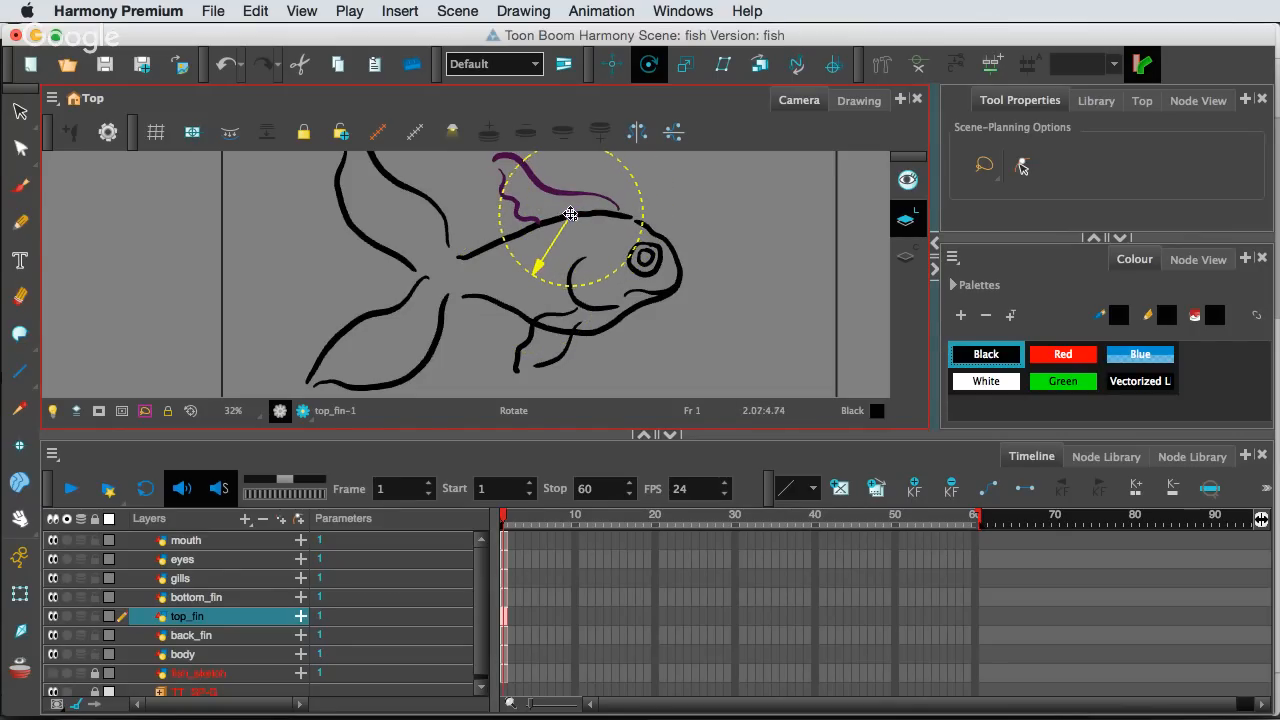
{"action": "left_click", "coordinate": [195, 597]}
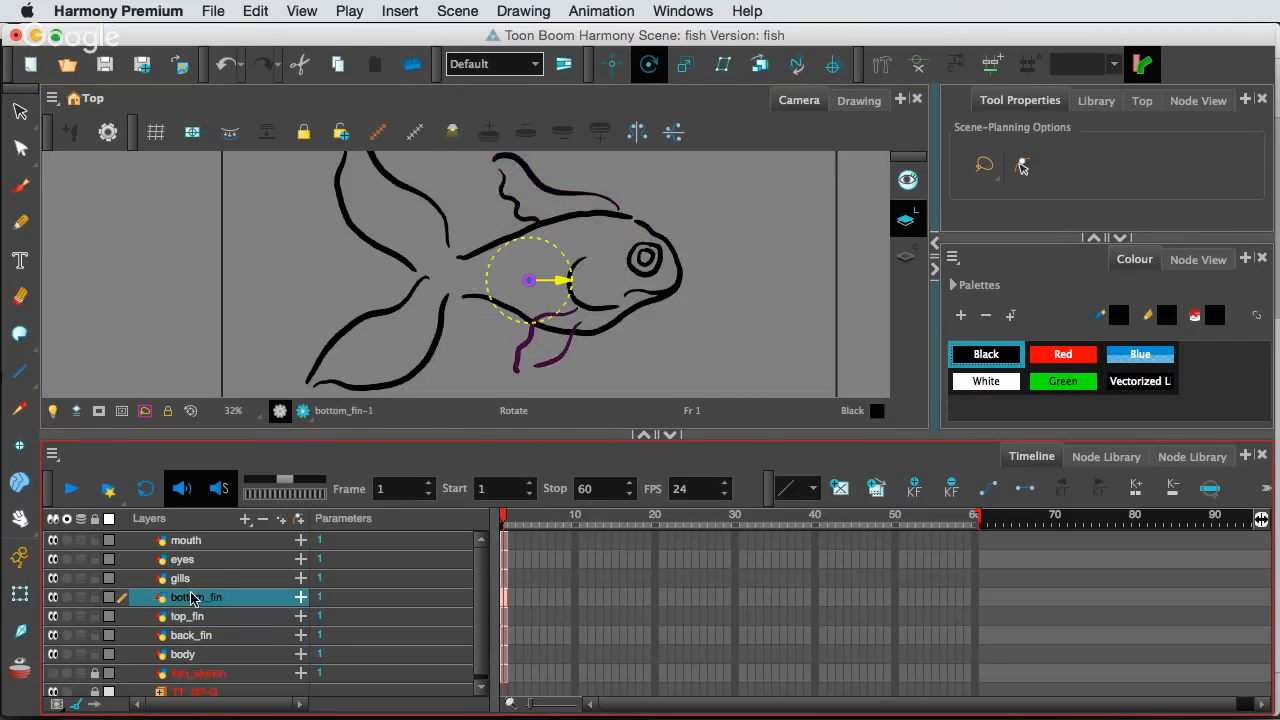
{"action": "left_click_drag", "start_coordinate": [524, 284], "coordinate": [582, 316]}
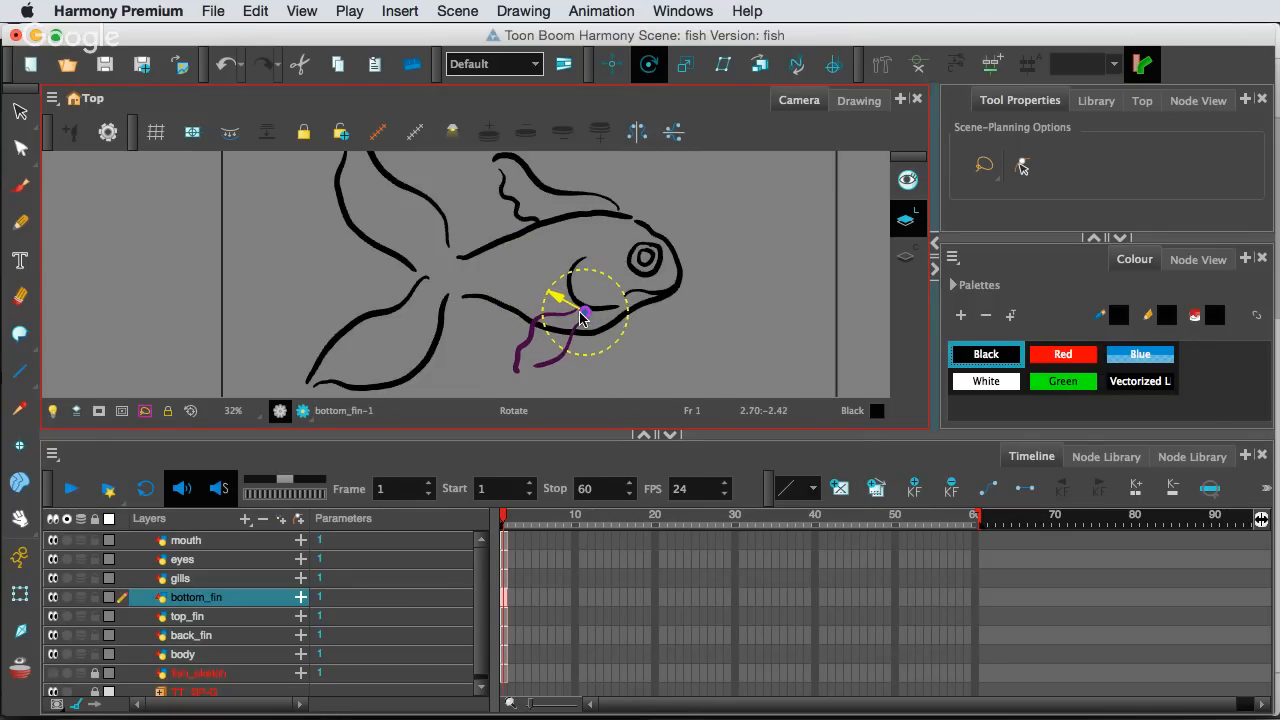
{"action": "left_click", "coordinate": [206, 598]}
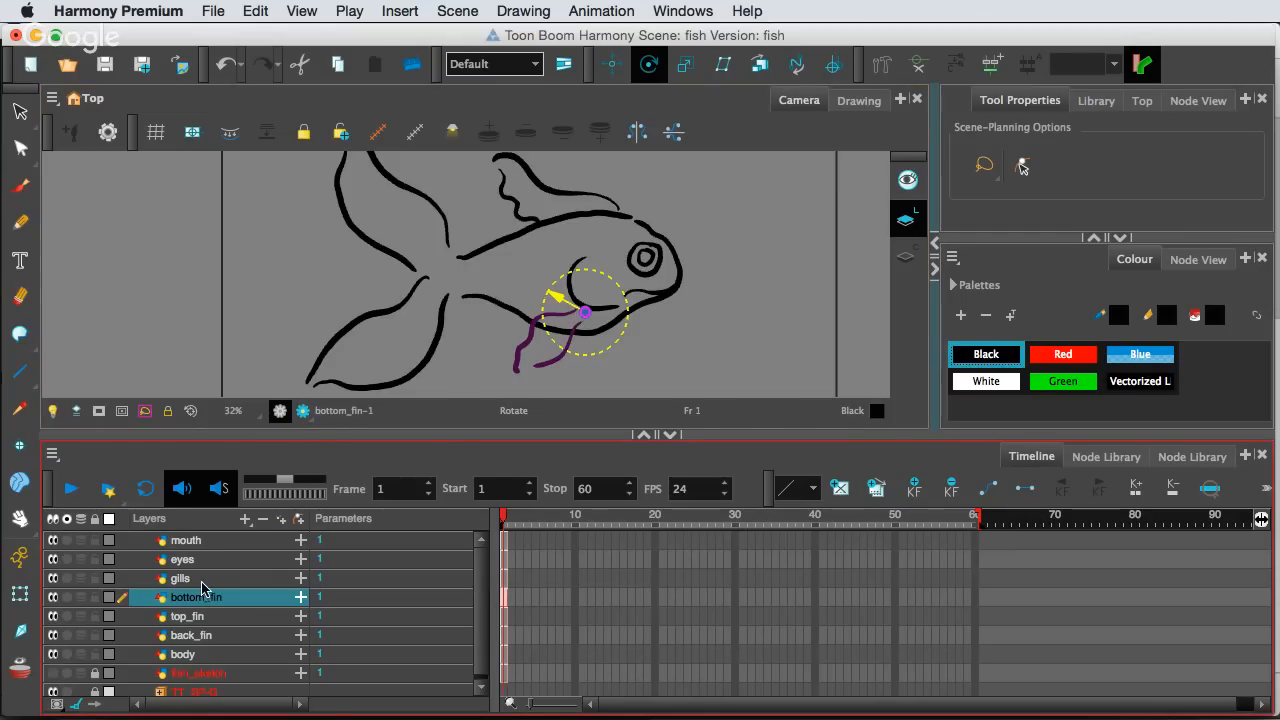
Place the gills' pivot just in front of the gill curve and the eyes' pivot at the centre of the eye
{"action": "left_click", "coordinate": [202, 582]}
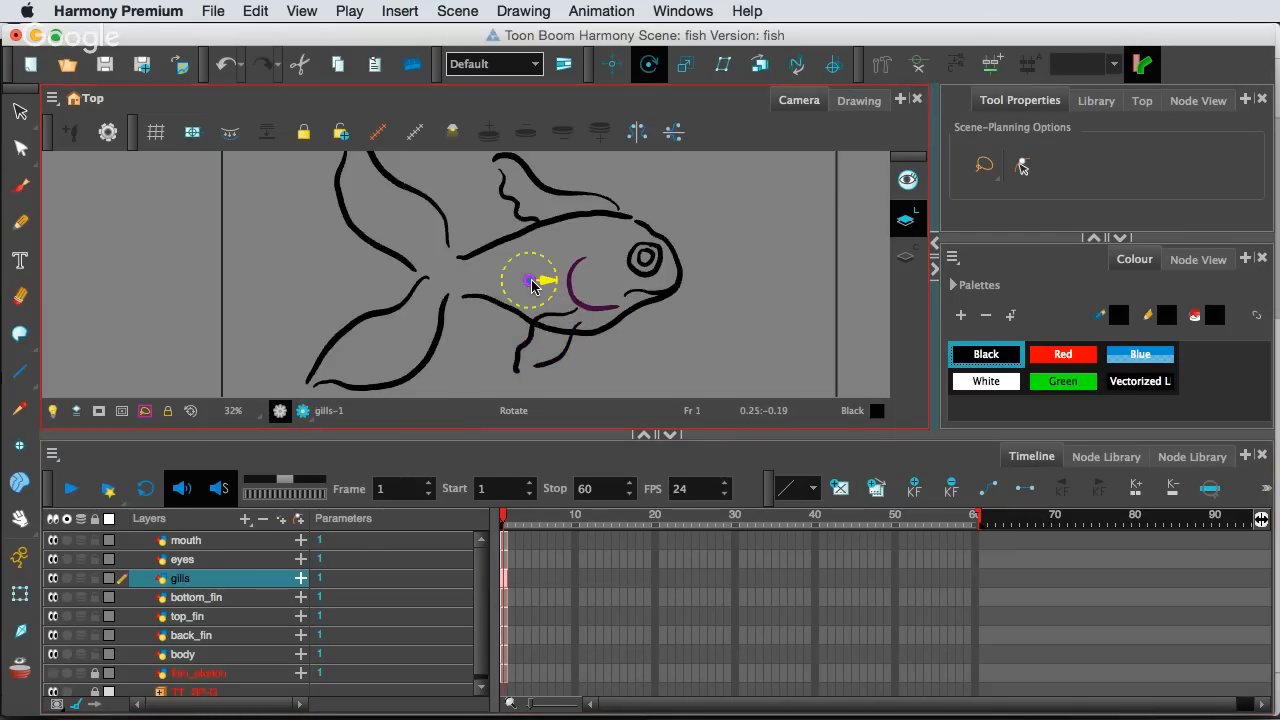
{"action": "left_click_drag", "start_coordinate": [533, 284], "coordinate": [614, 278]}
{"action": "left_click", "coordinate": [197, 562]}
{"action": "left_click_drag", "start_coordinate": [525, 281], "coordinate": [646, 258]}
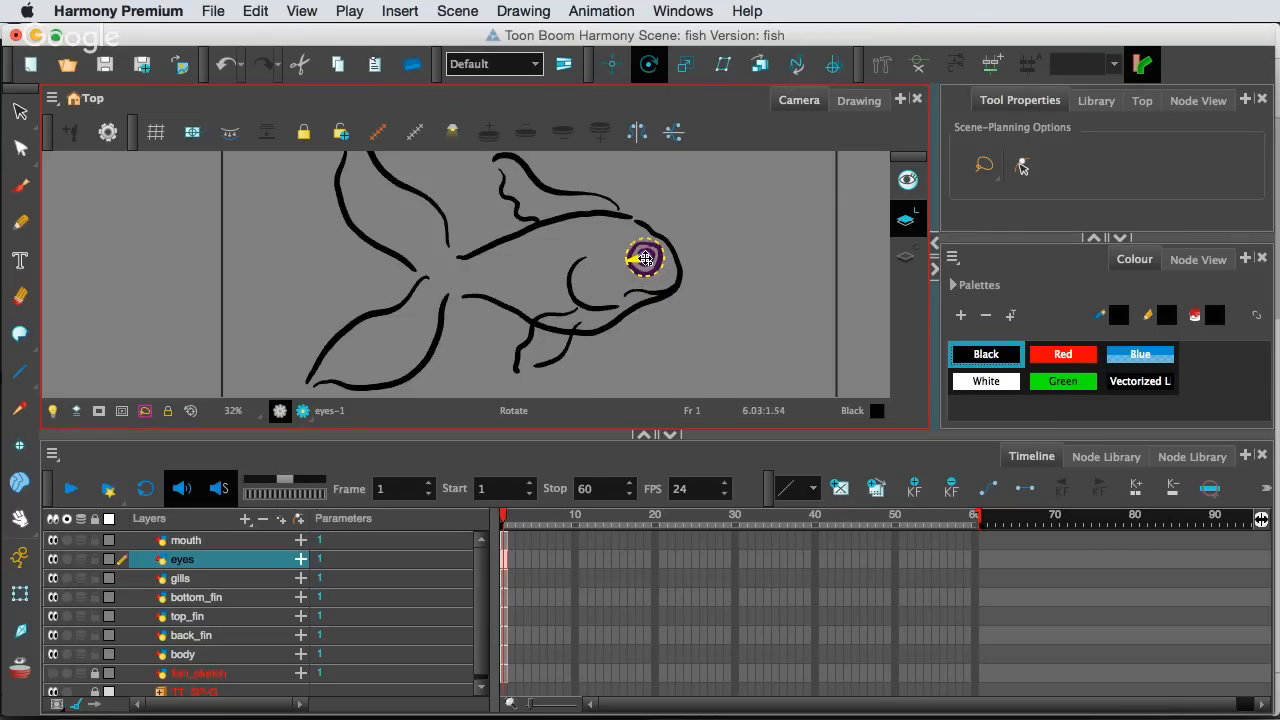
Place the mouth layer's pivot at the front end of the mouth line, on the face's outline
{"action": "left_click", "coordinate": [200, 557]}
{"action": "left_click", "coordinate": [203, 542]}
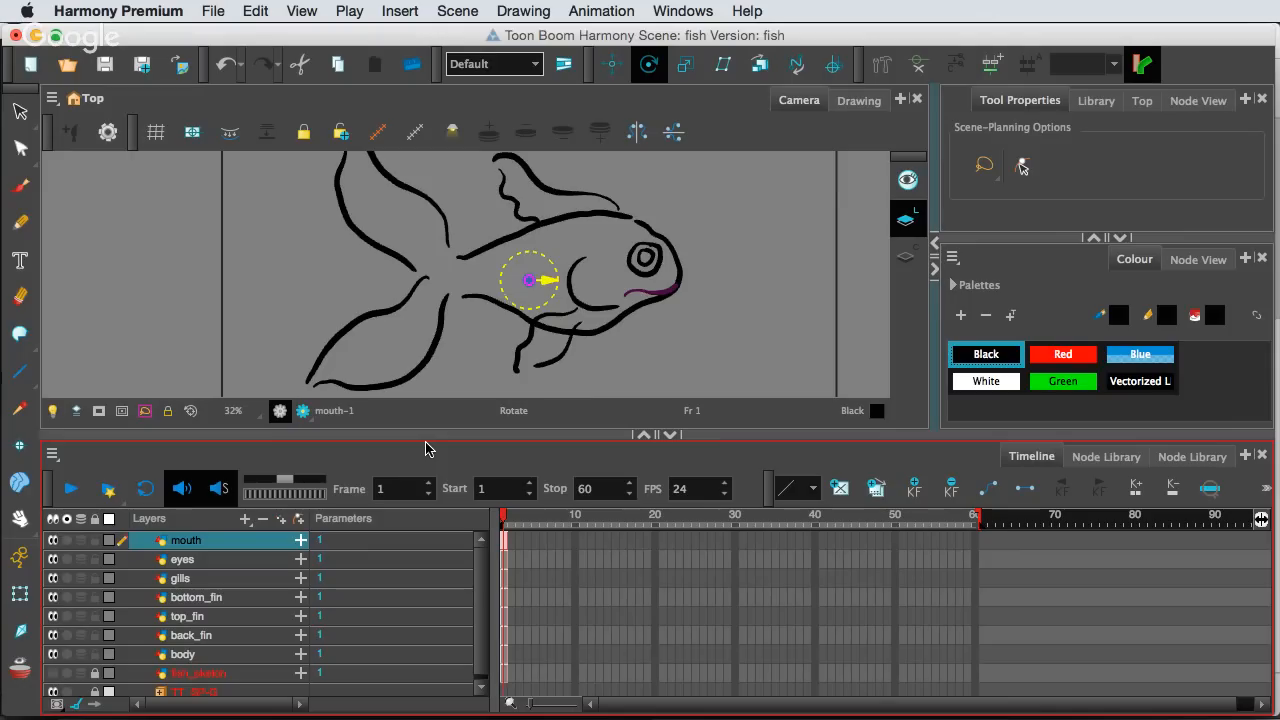
{"action": "left_click_drag", "start_coordinate": [527, 284], "coordinate": [668, 289]}
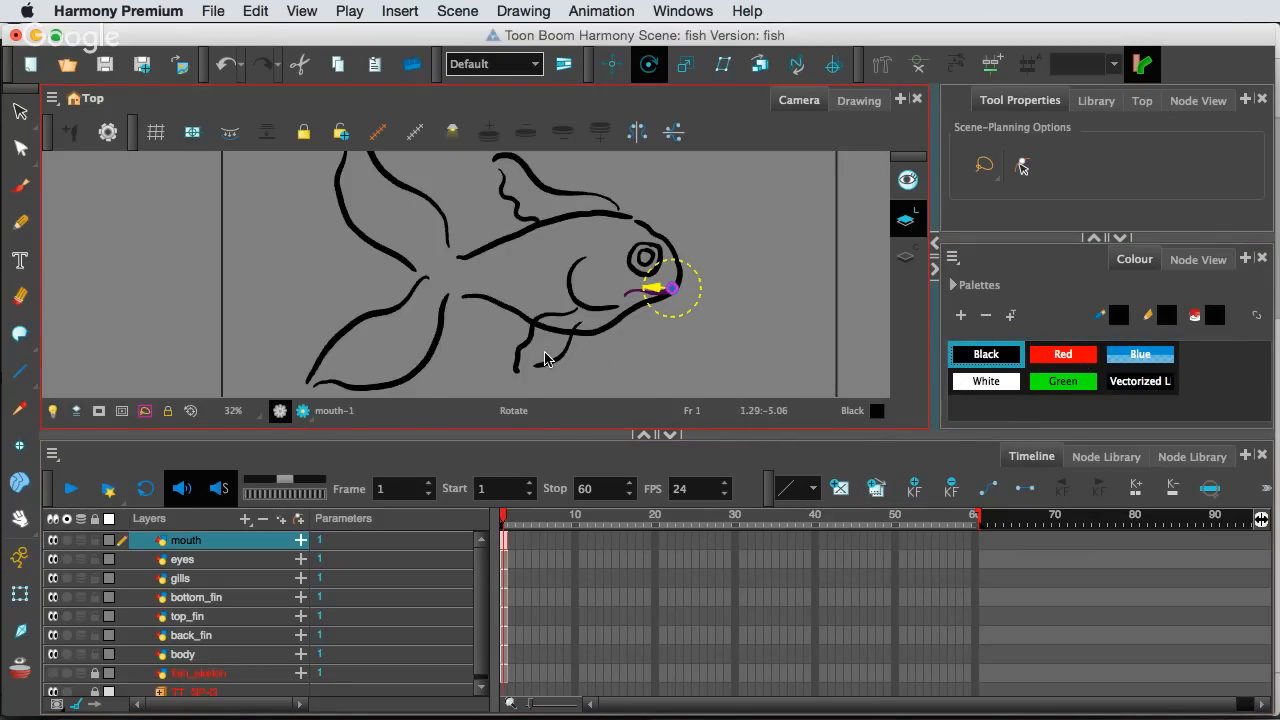
Fill the fish's body on the body layer with White using the Paint tool
{"action": "left_click", "coordinate": [227, 656]}
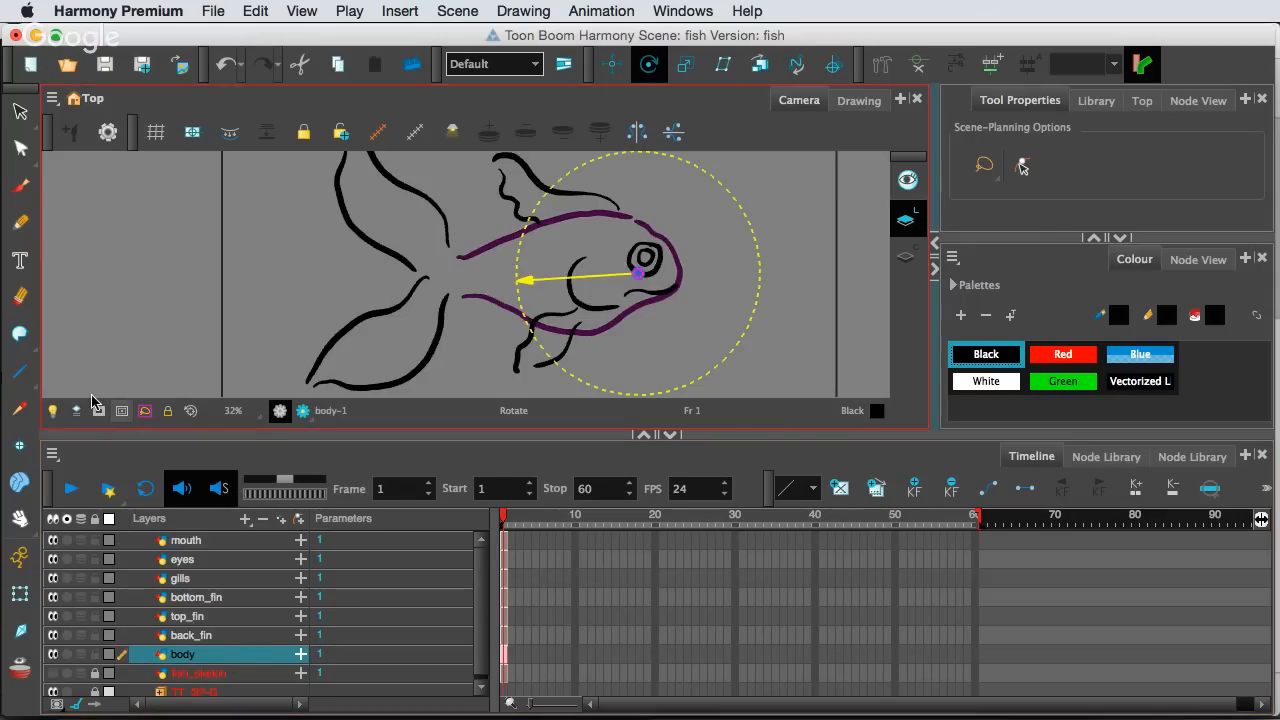
{"action": "left_click", "coordinate": [20, 340]}
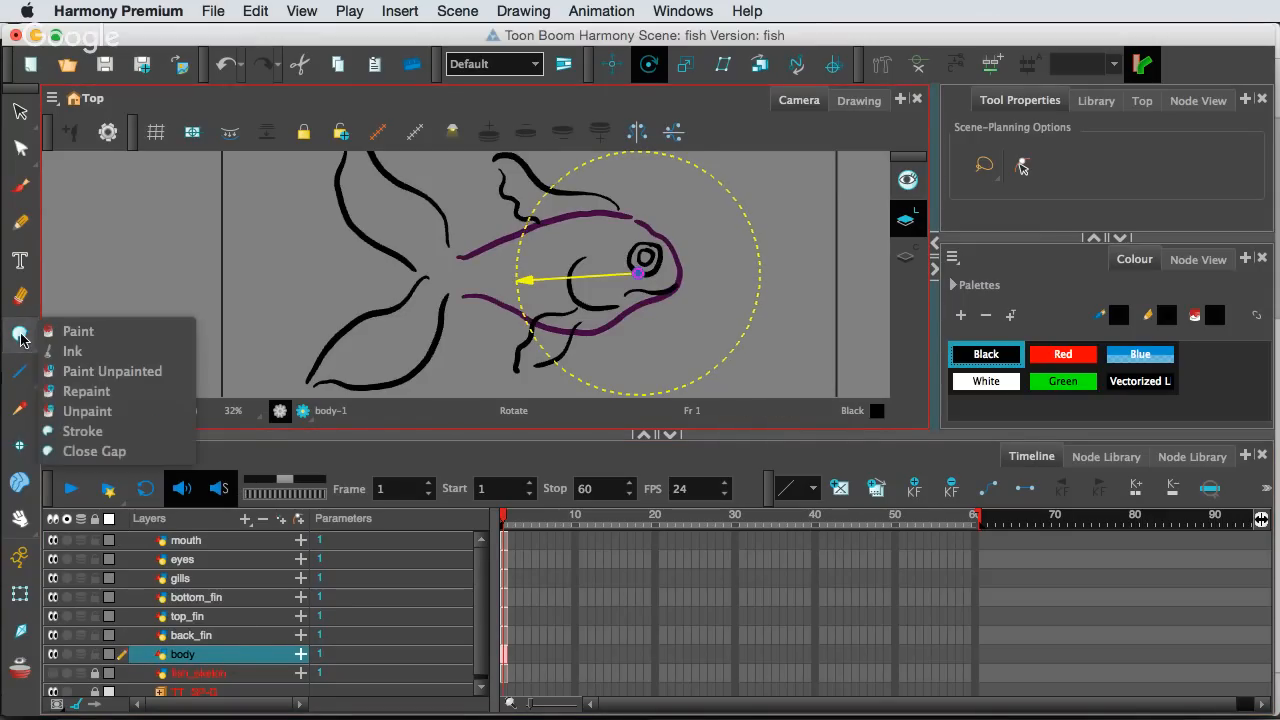
{"action": "left_click", "coordinate": [80, 337]}
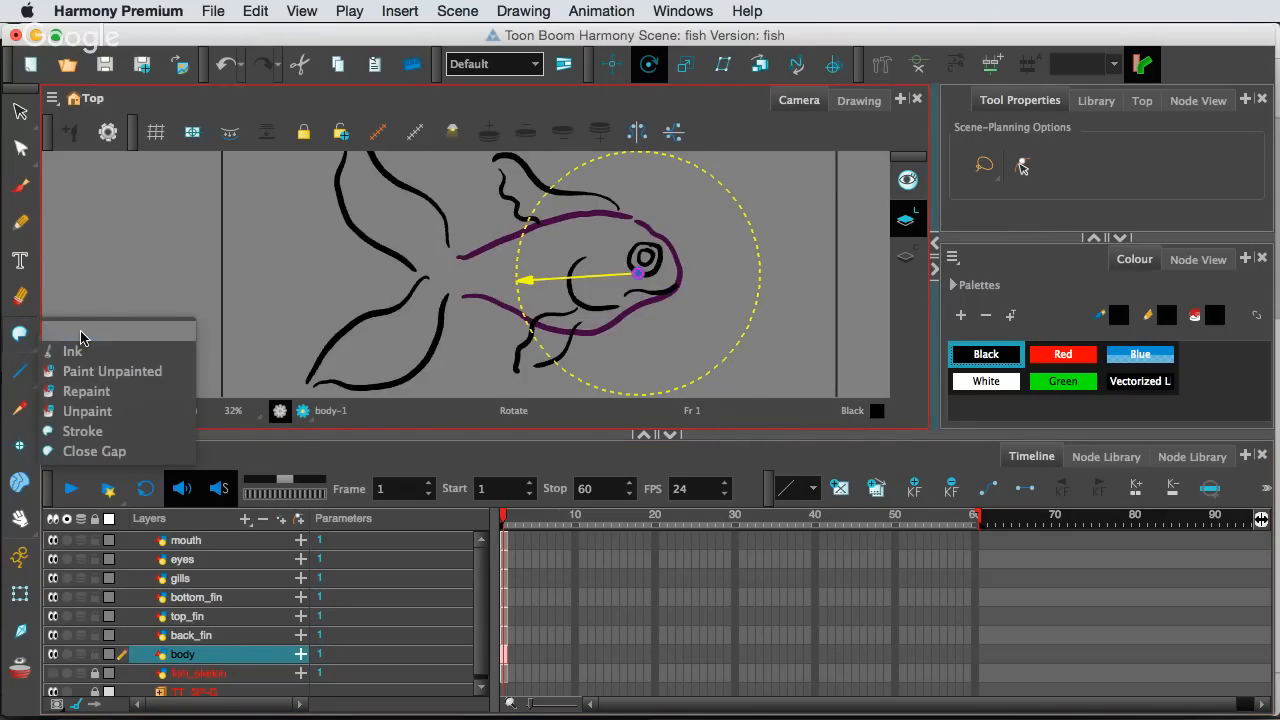
{"action": "left_click", "coordinate": [1003, 371]}
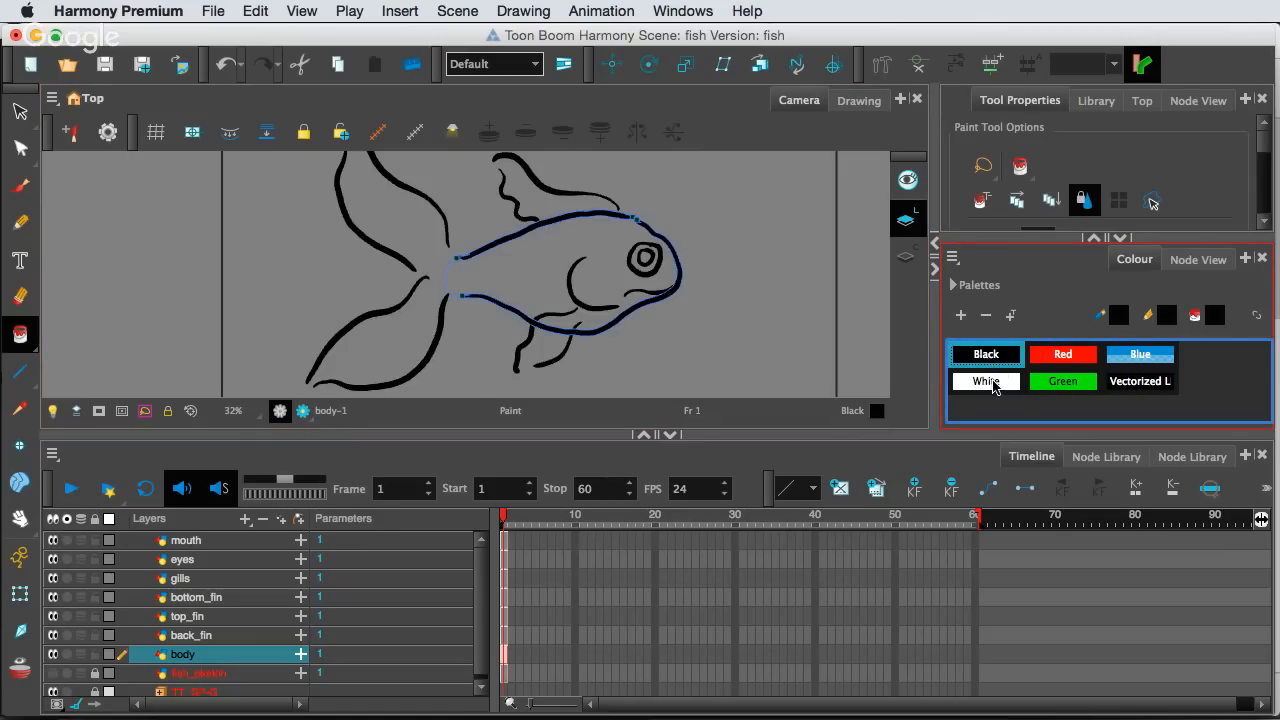
{"action": "left_click", "coordinate": [992, 382]}
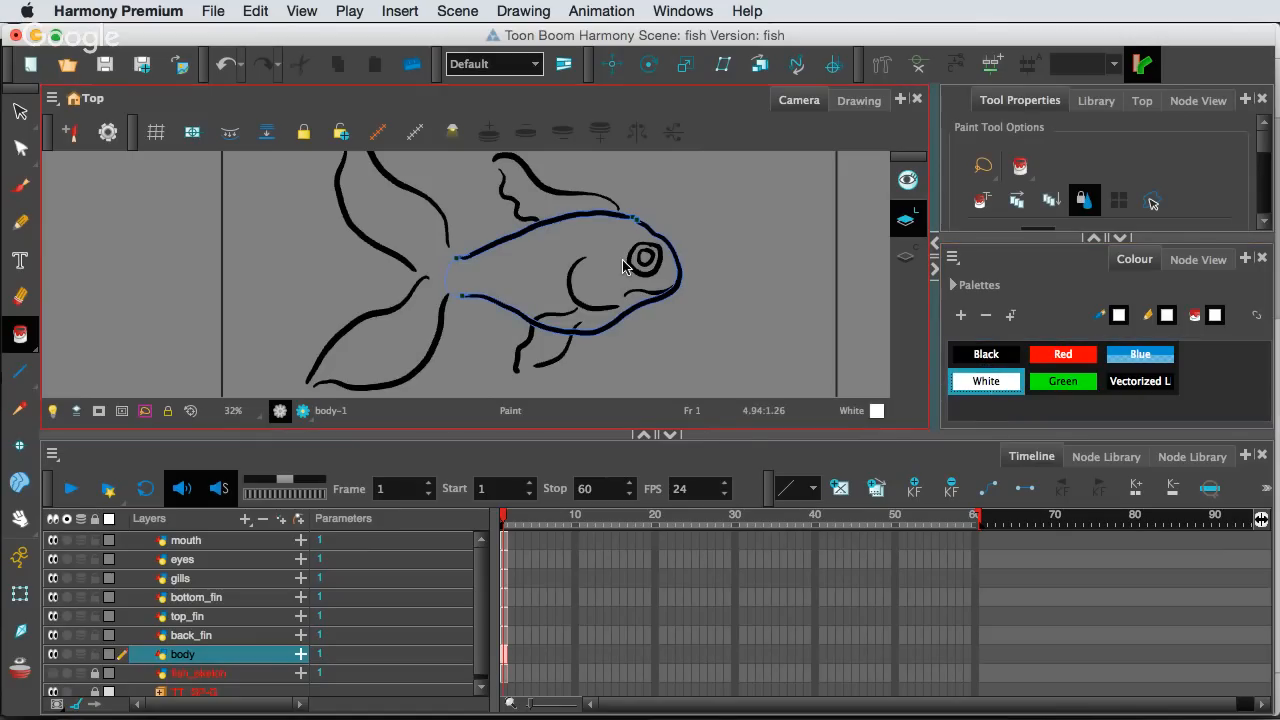
{"action": "left_click", "coordinate": [543, 258]}
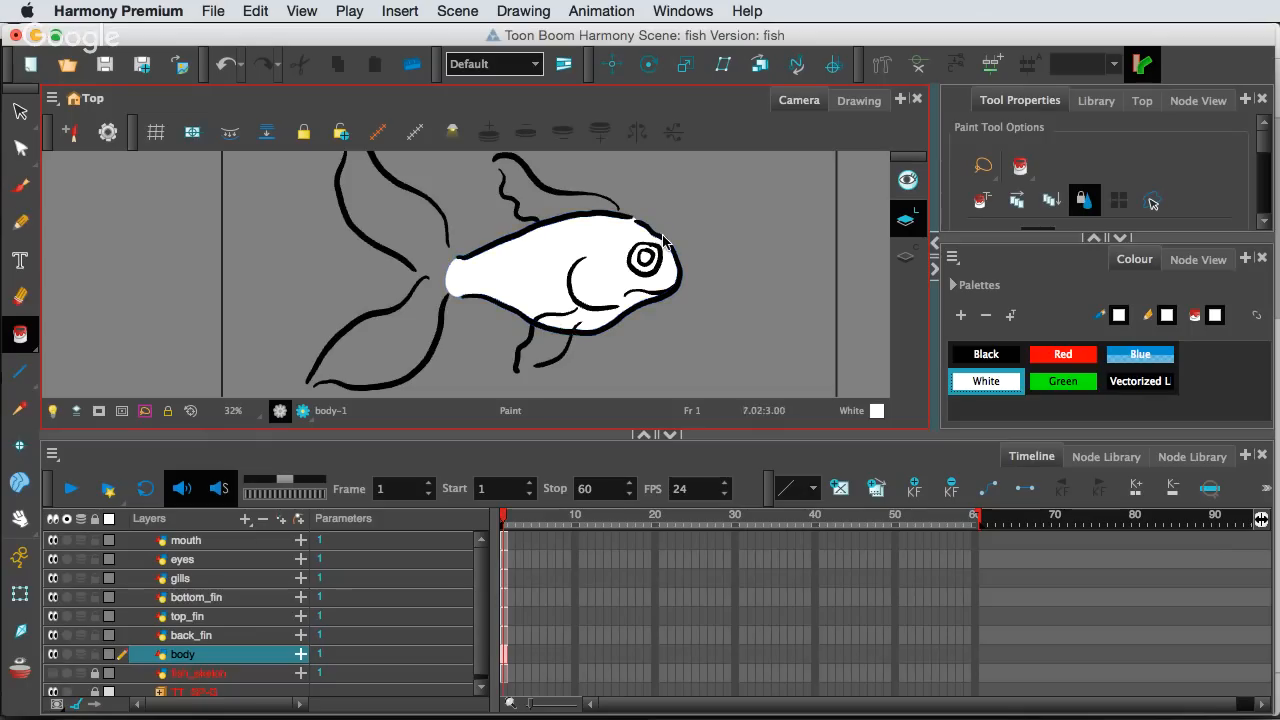
{"action": "scroll", "coordinate": [688, 289], "scroll_direction": "up", "scroll_amount": 2}
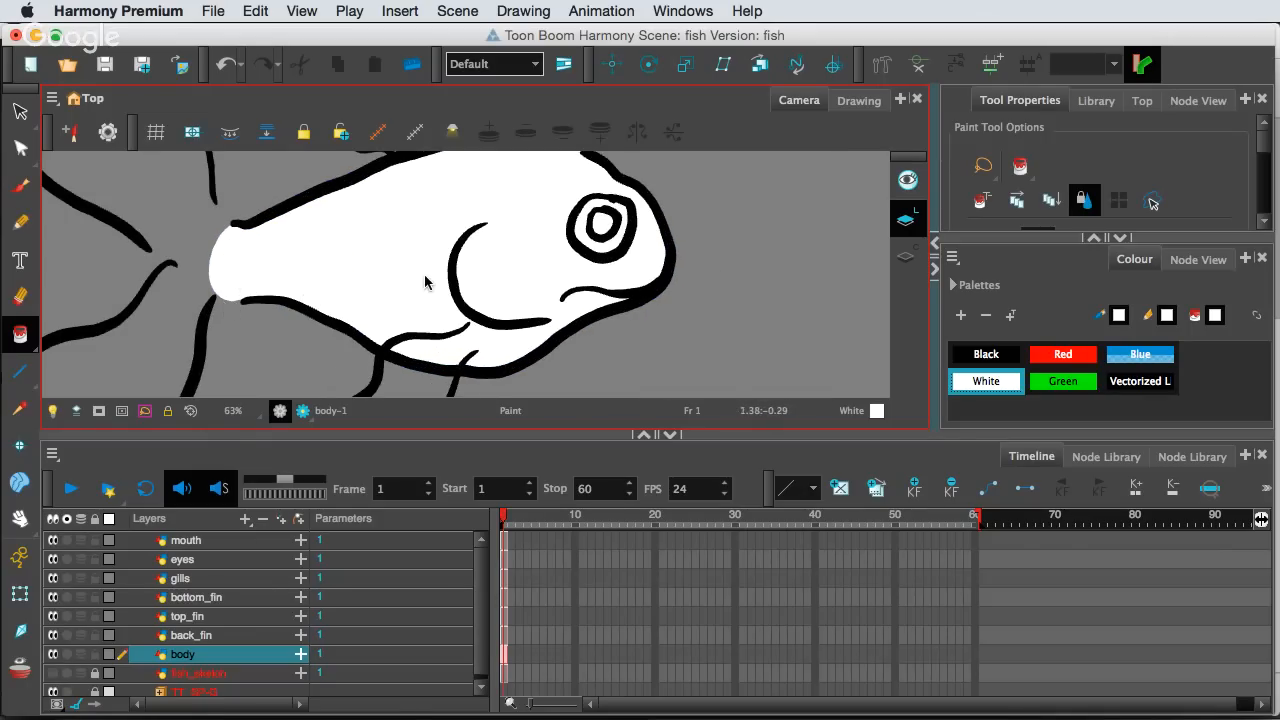
{"action": "scroll", "coordinate": [670, 304], "scroll_direction": "down", "scroll_amount": 2}
{"action": "scroll", "coordinate": [670, 304], "scroll_direction": "down", "scroll_amount": 1}
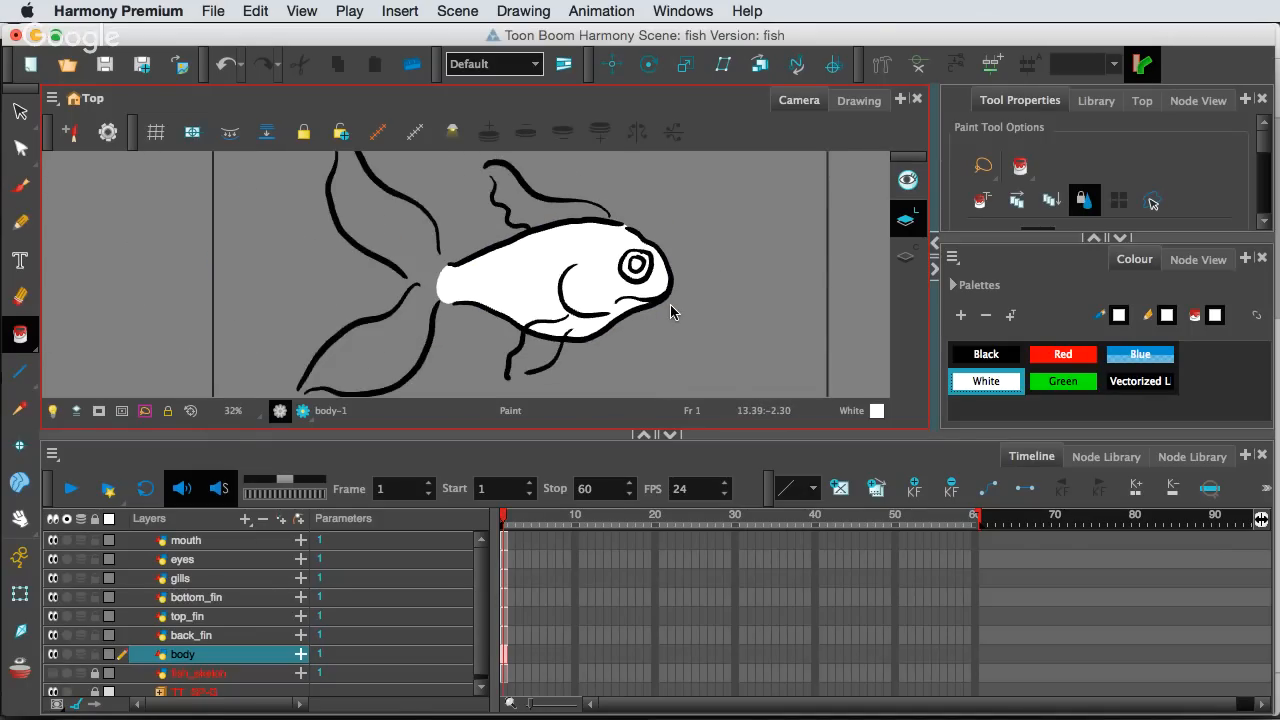
Try a white fill on back_fin and undo the fills of both back_fin and the body
{"action": "left_click", "coordinate": [218, 636]}
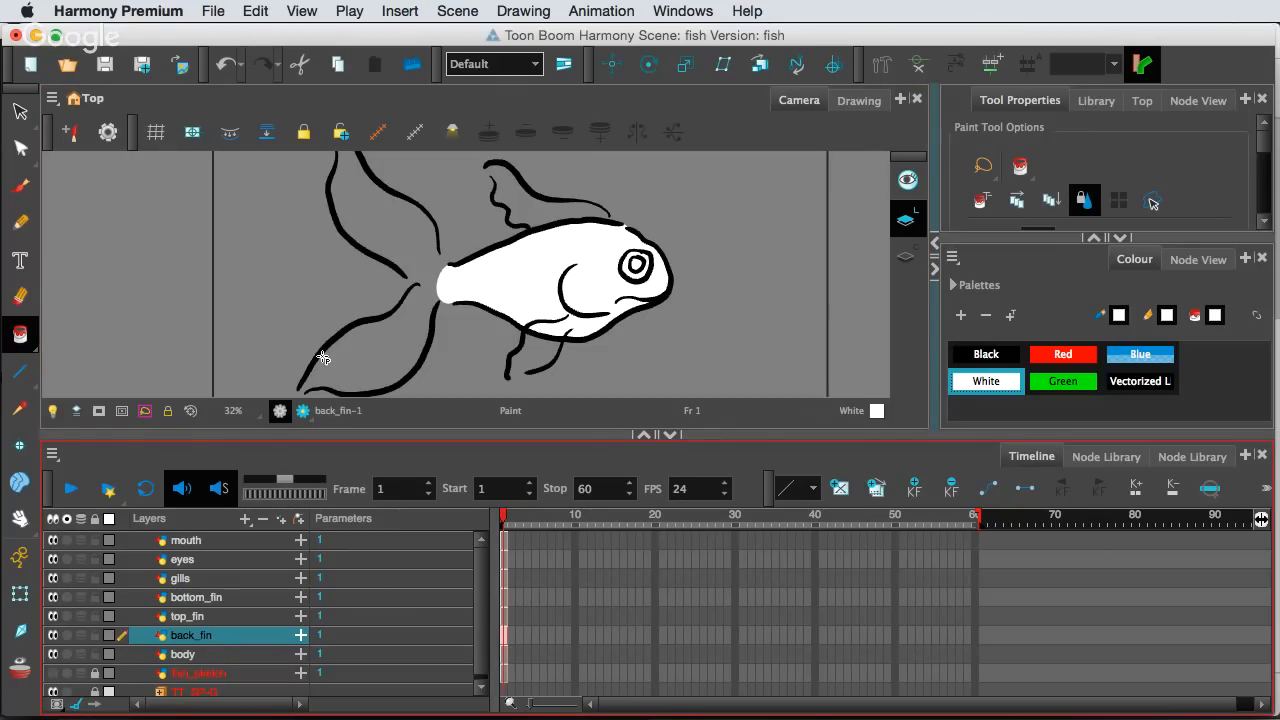
{"action": "left_click", "coordinate": [371, 344]}
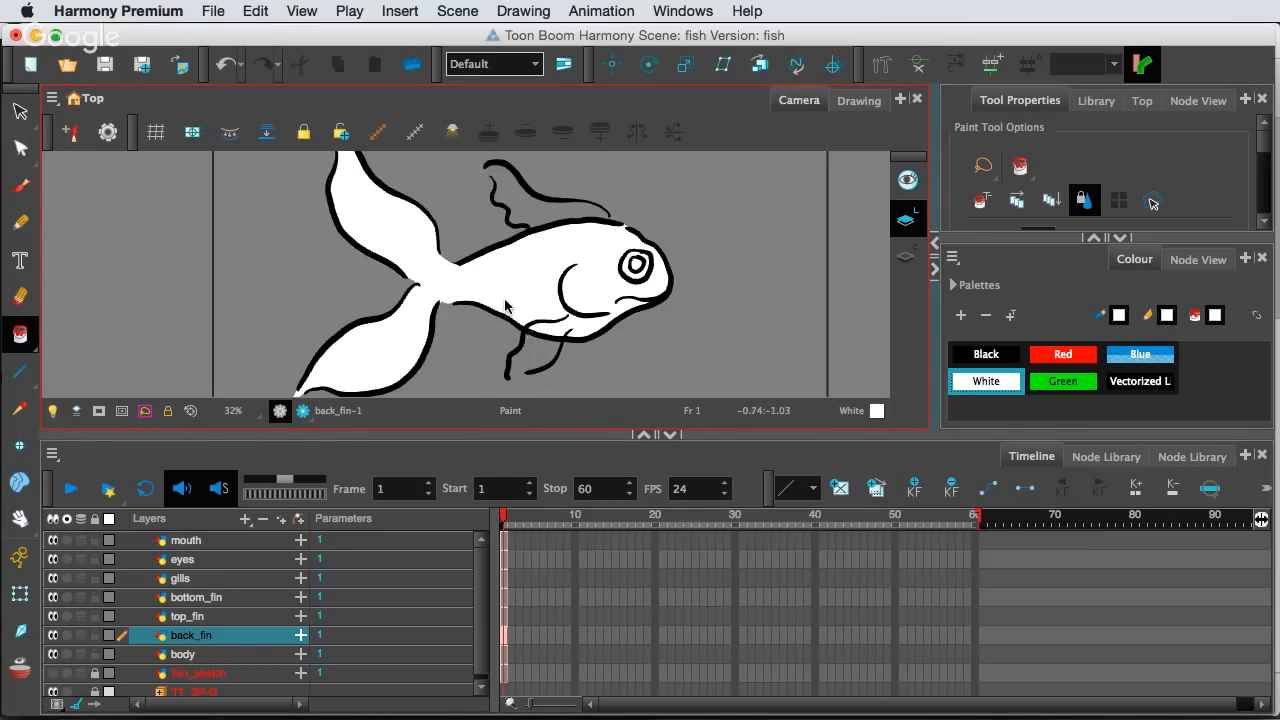
{"action": "key", "text": "super+z"}
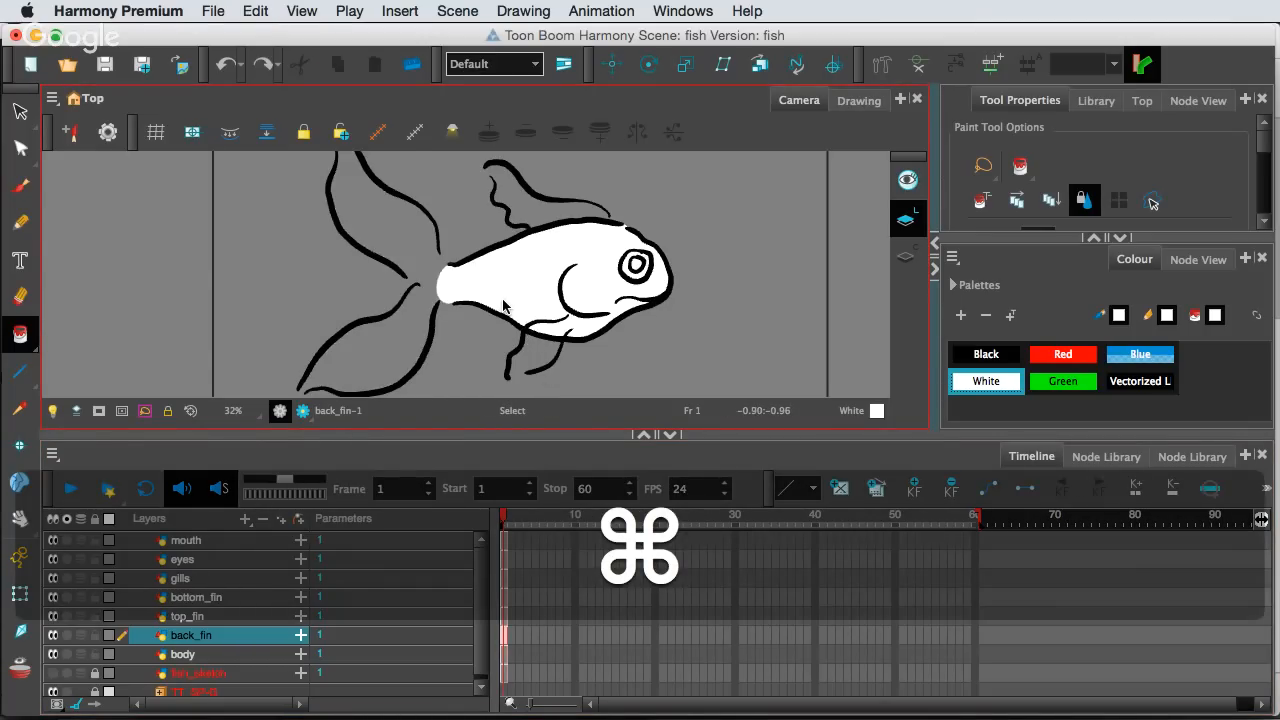
{"action": "key", "text": "super+z"}
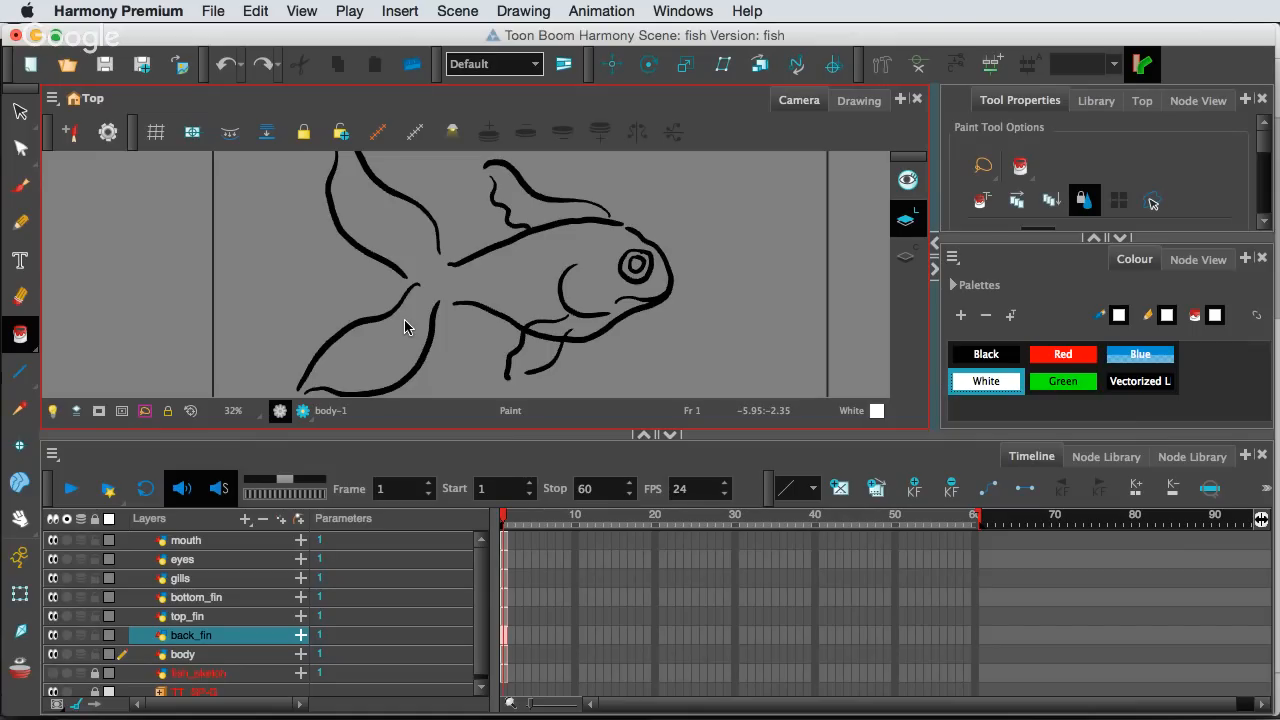
Fill the back_fin drawing with White and move its layer below the body layer
{"action": "left_click", "coordinate": [506, 635]}
{"action": "left_click", "coordinate": [401, 347]}
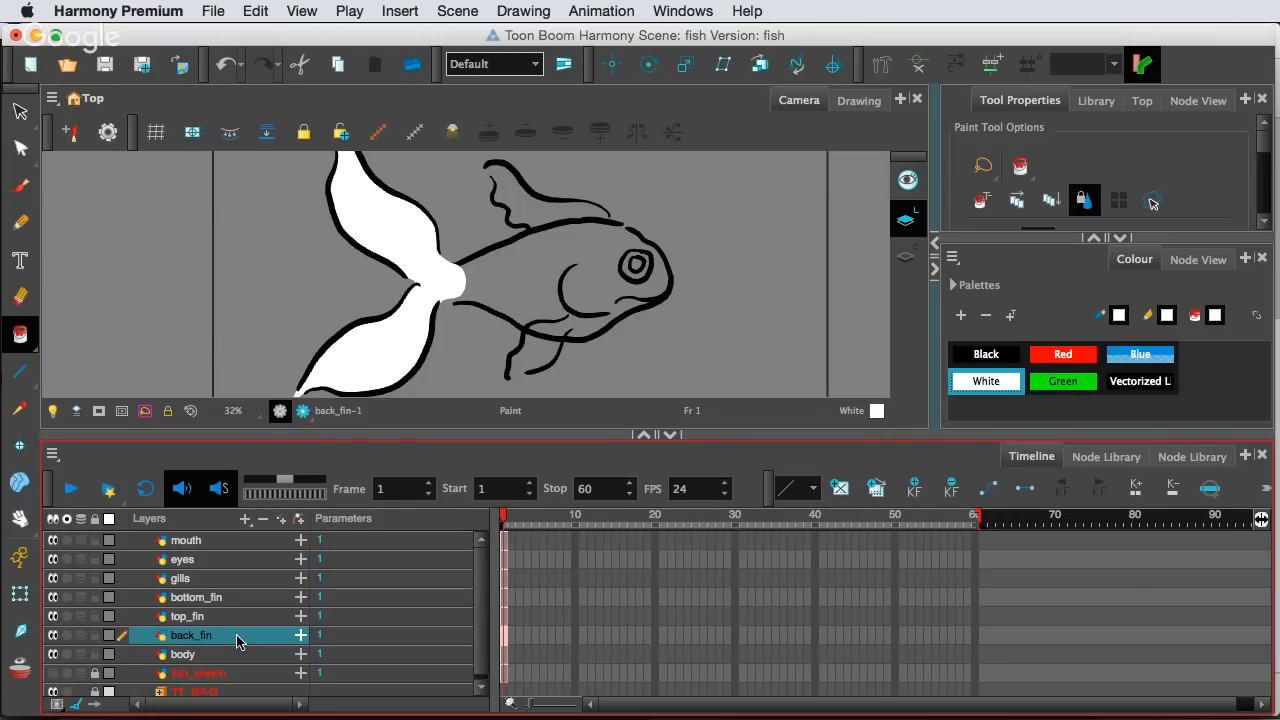
{"action": "left_click_drag", "start_coordinate": [236, 642], "coordinate": [230, 663]}
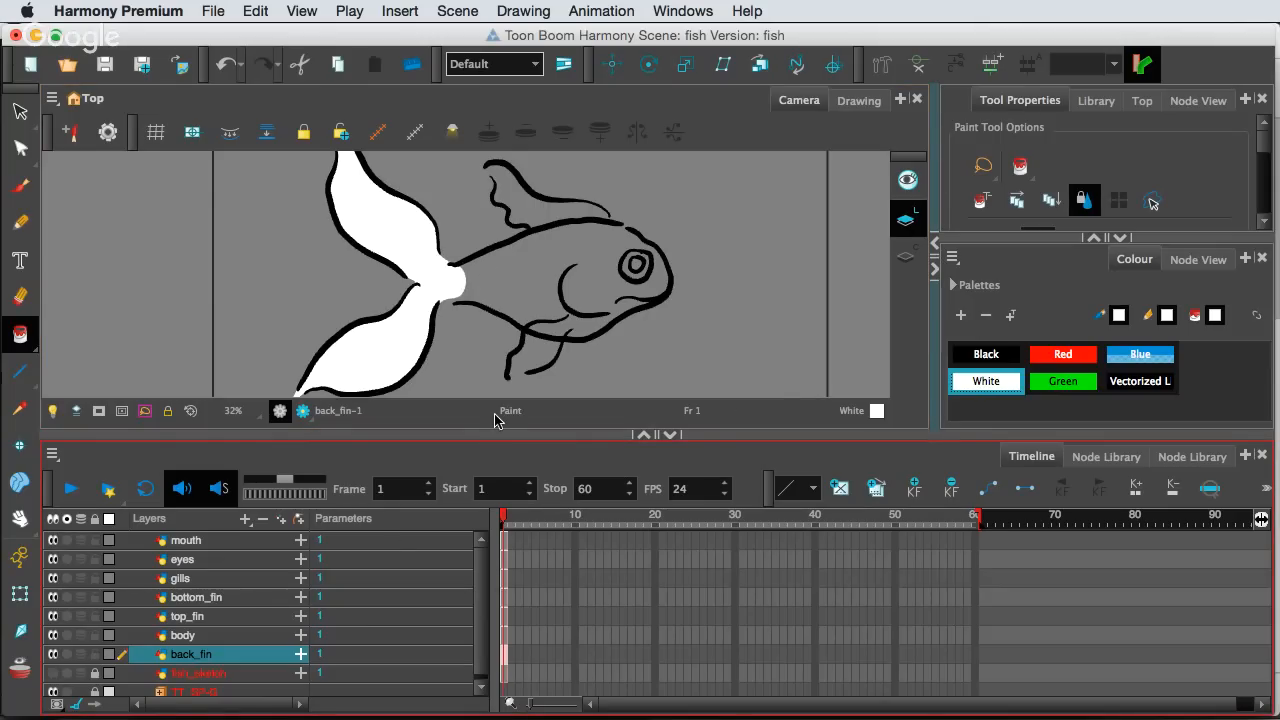
Fill the top_fin and bottom_fin drawings with White, each on its own layer
{"action": "left_click", "coordinate": [213, 617]}
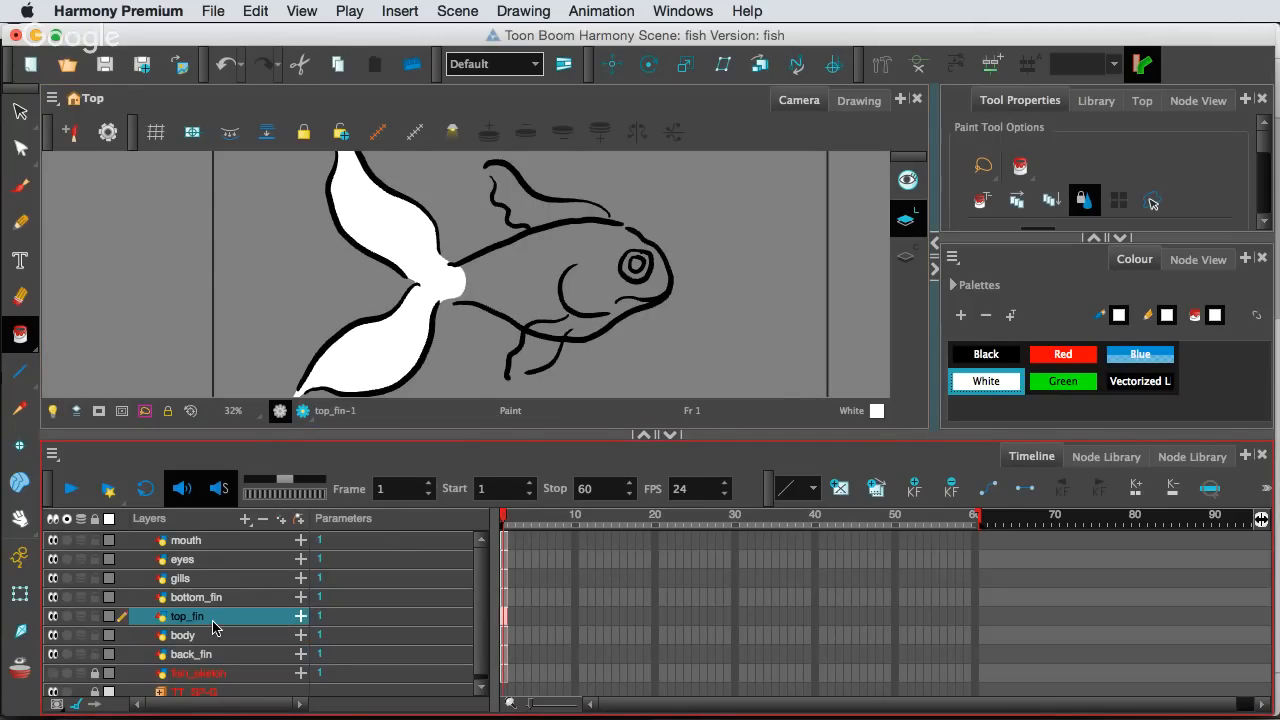
{"action": "left_click", "coordinate": [525, 202]}
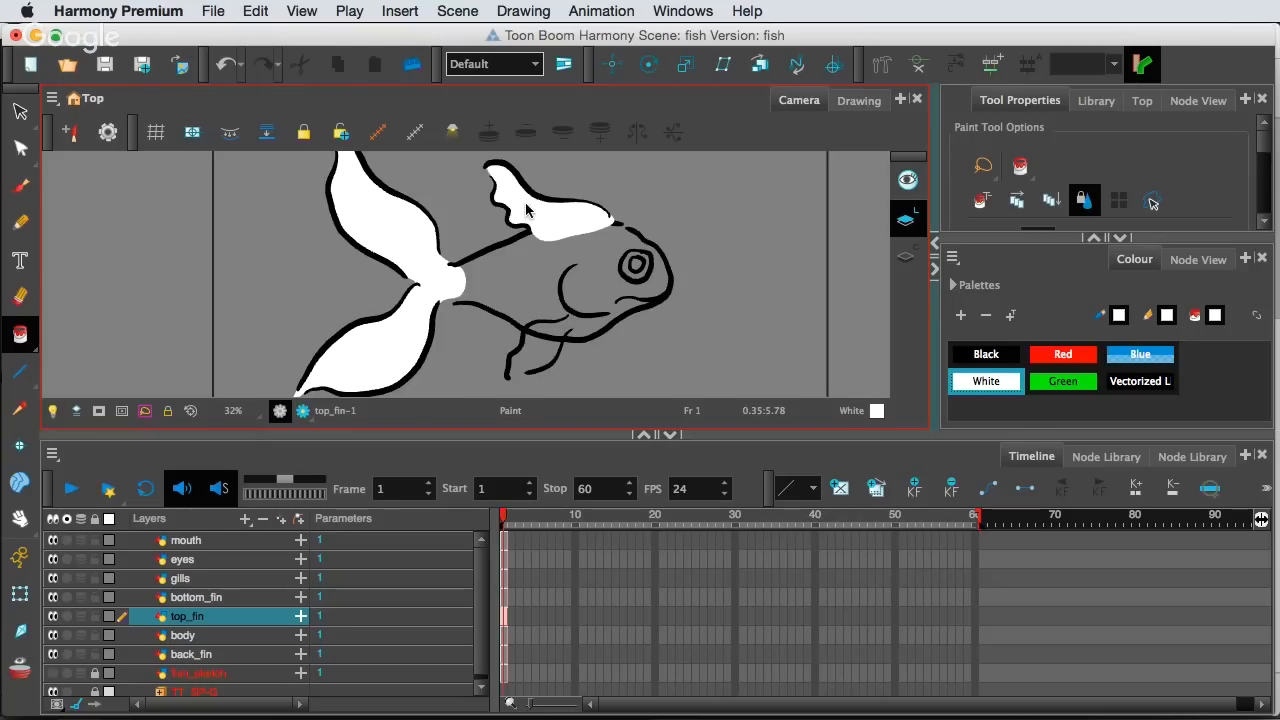
{"action": "left_click", "coordinate": [222, 597]}
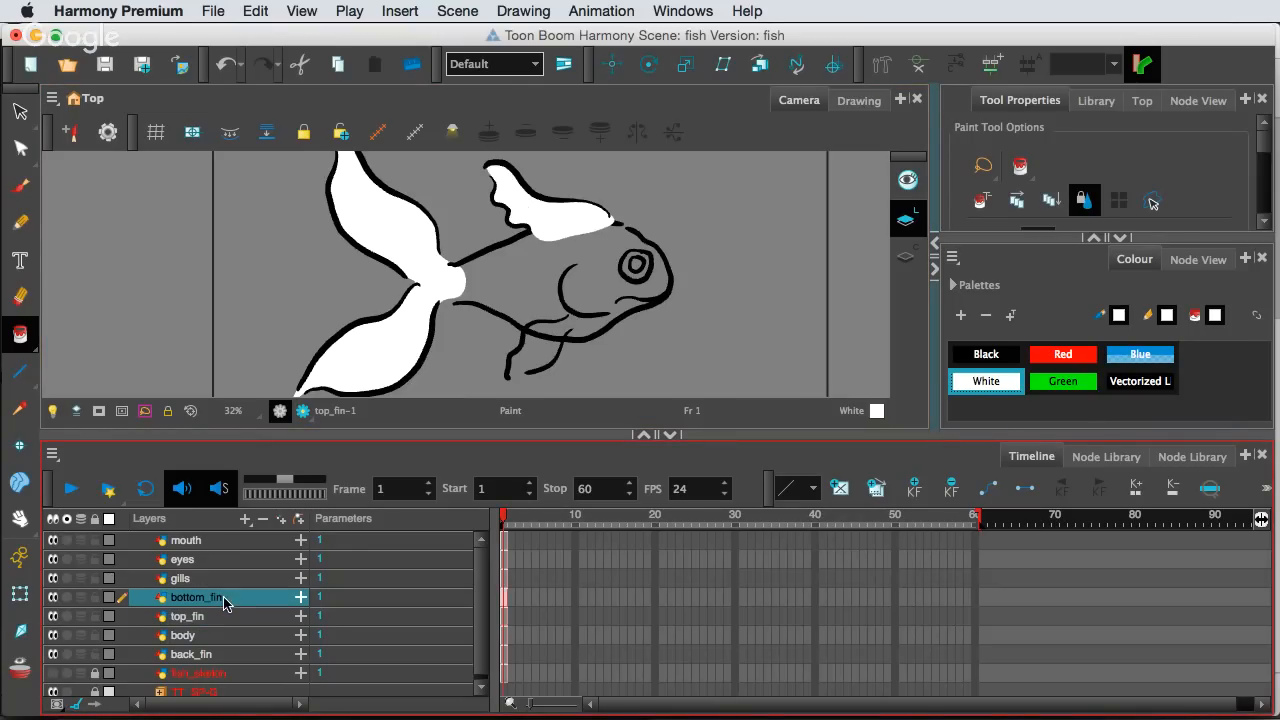
{"action": "left_click", "coordinate": [533, 357]}
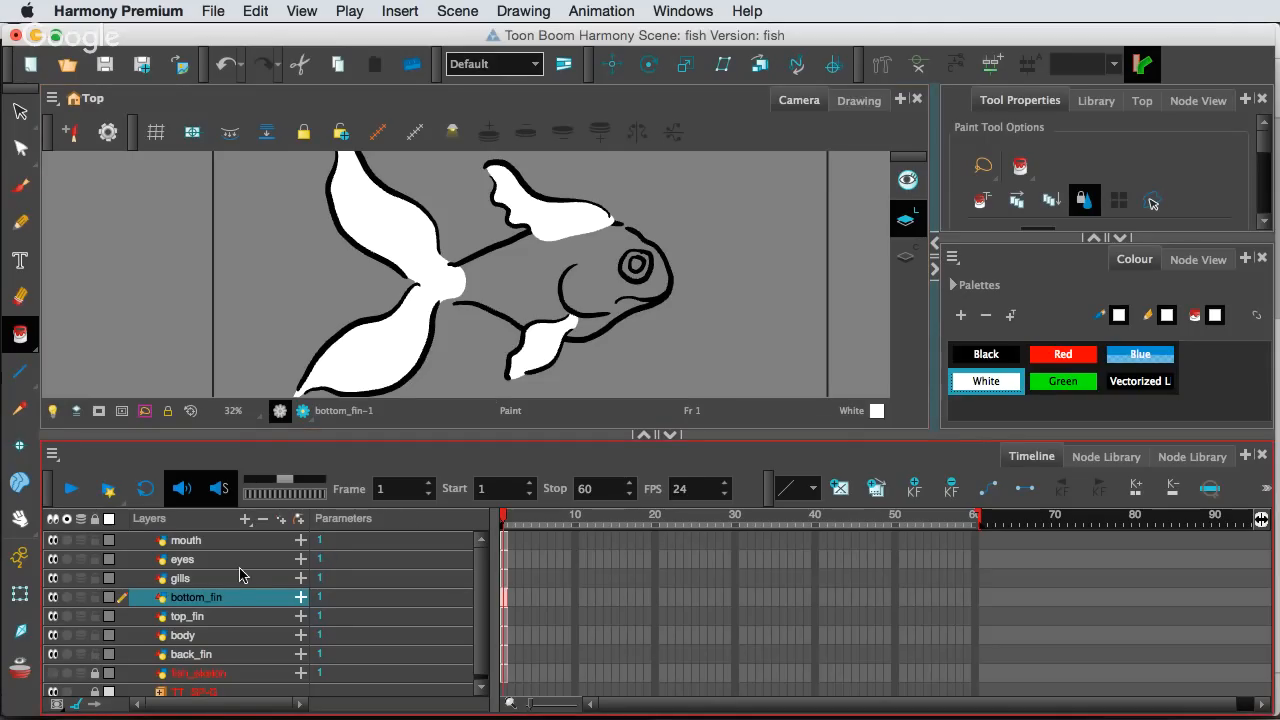
Fill the body drawing with White and move the body layer above top_fin
{"action": "left_click", "coordinate": [205, 636]}
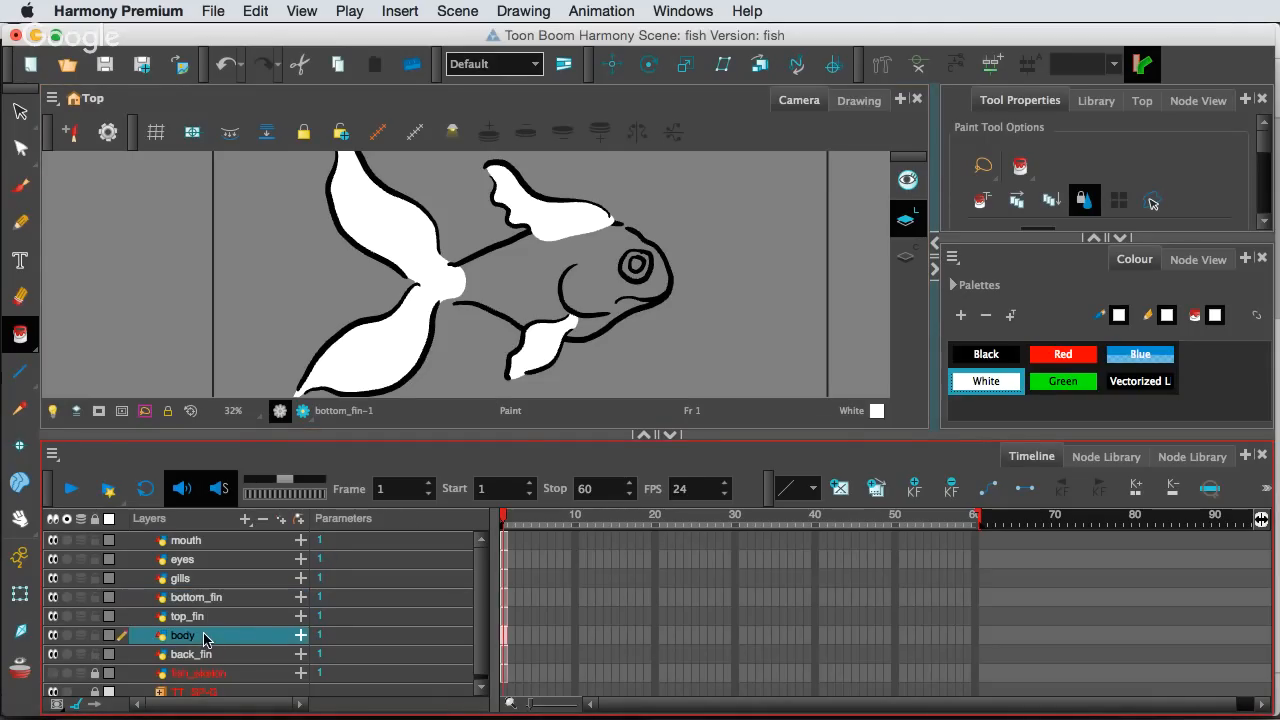
{"action": "left_click", "coordinate": [514, 285]}
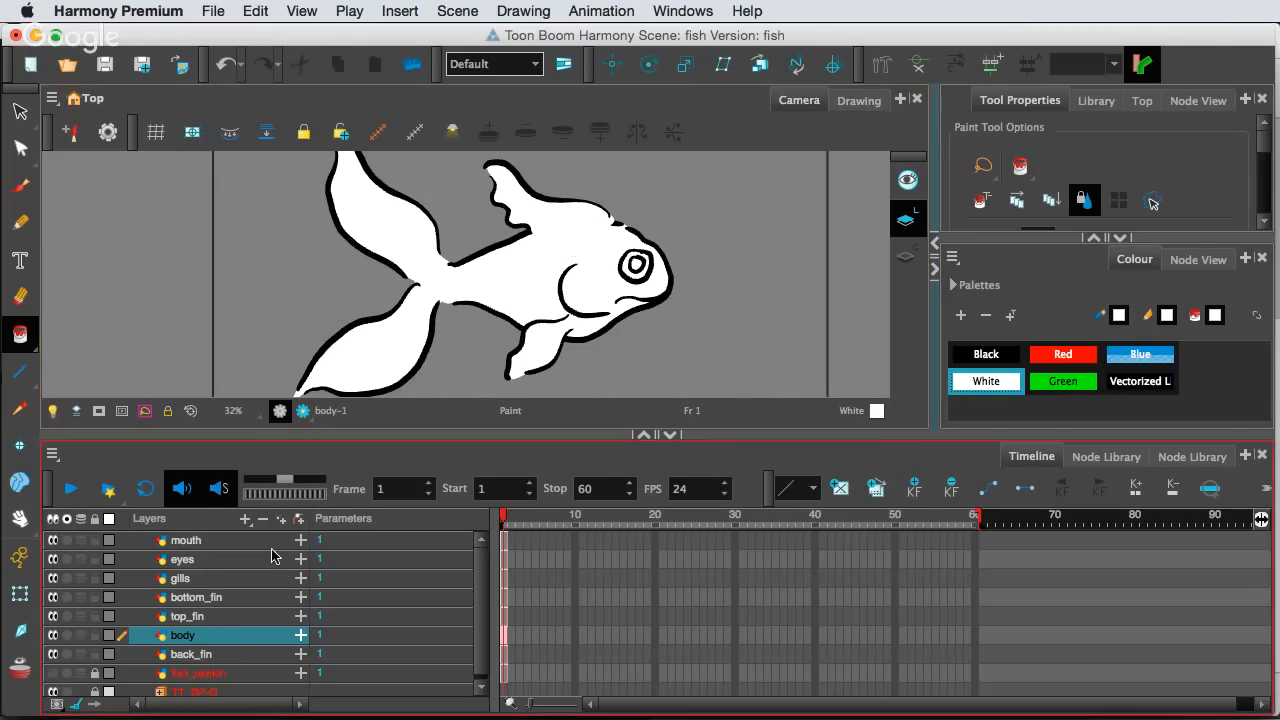
{"action": "left_click", "coordinate": [184, 618]}
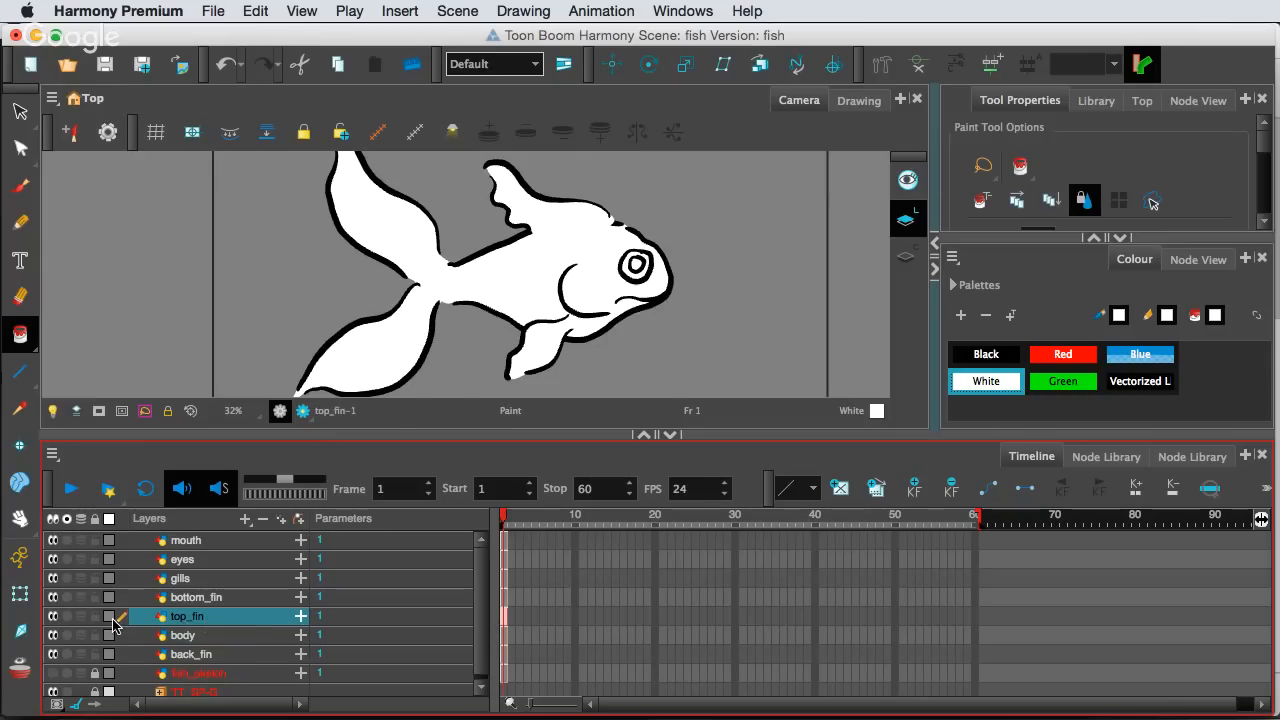
{"action": "left_click_drag", "start_coordinate": [208, 635], "coordinate": [221, 616]}
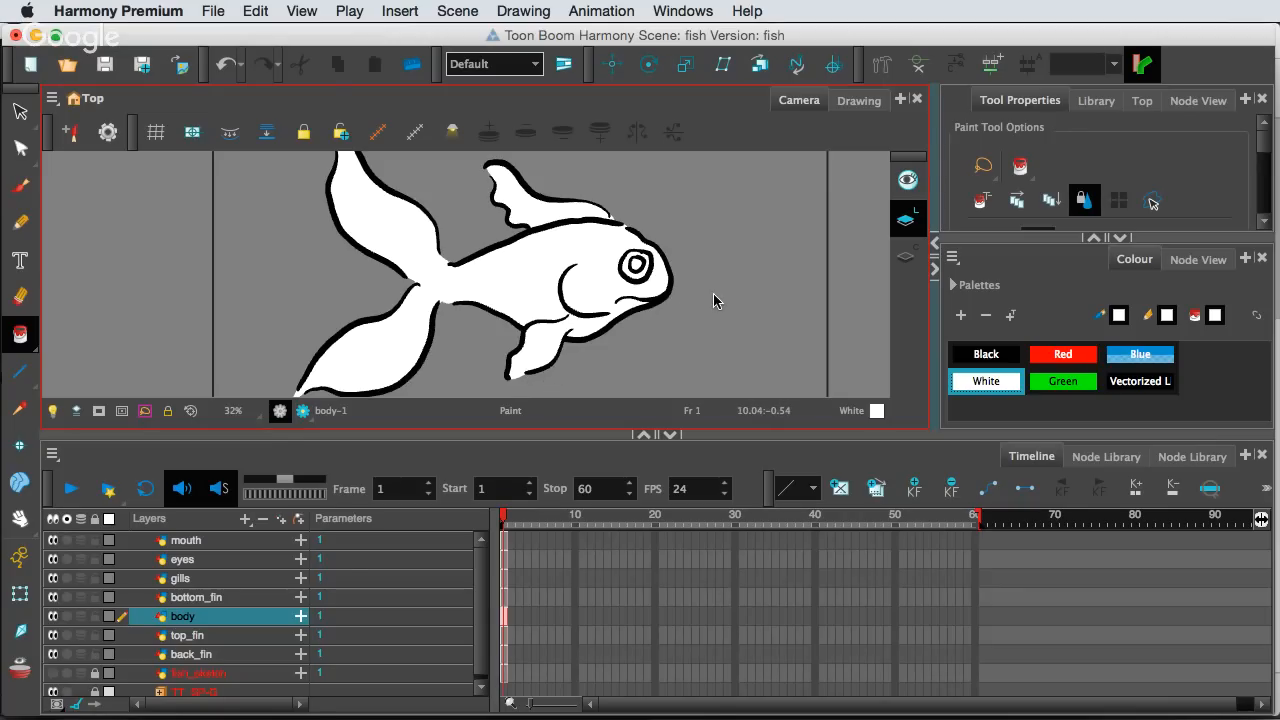
{"action": "scroll", "coordinate": [701, 290], "scroll_direction": "down", "scroll_amount": 2}
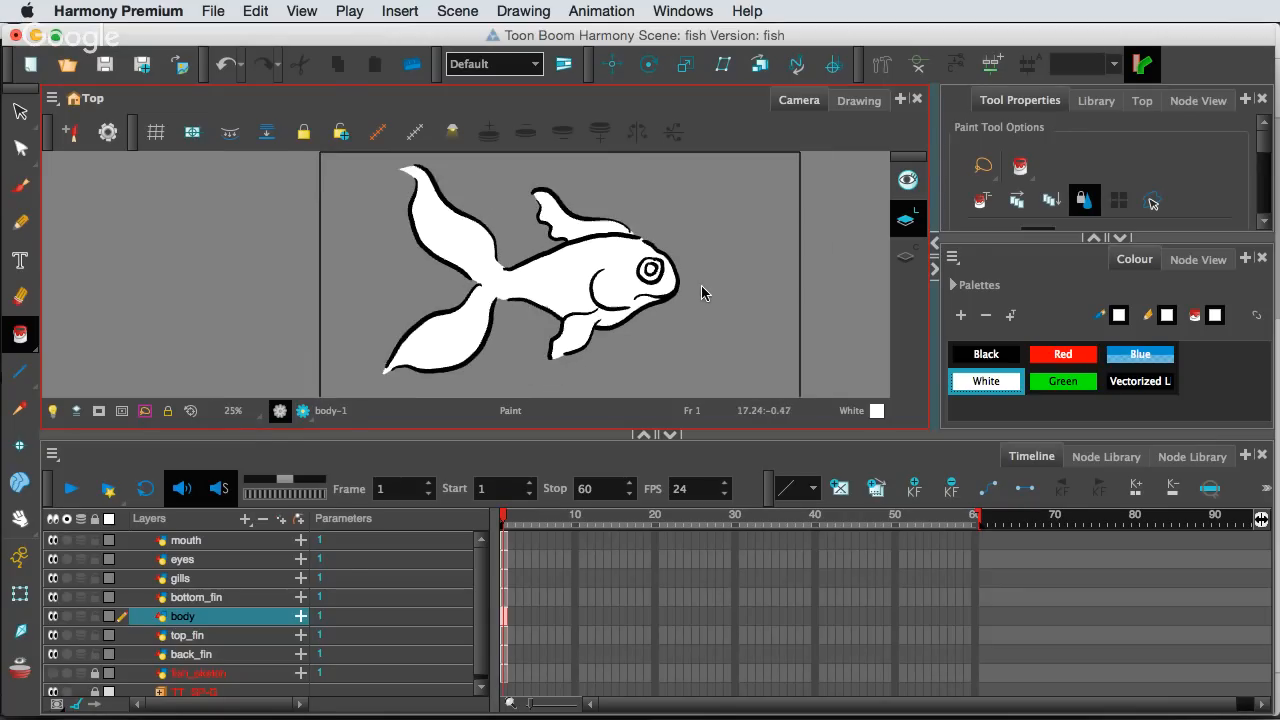
{"action": "scroll", "coordinate": [701, 290], "scroll_direction": "up", "scroll_amount": 2}
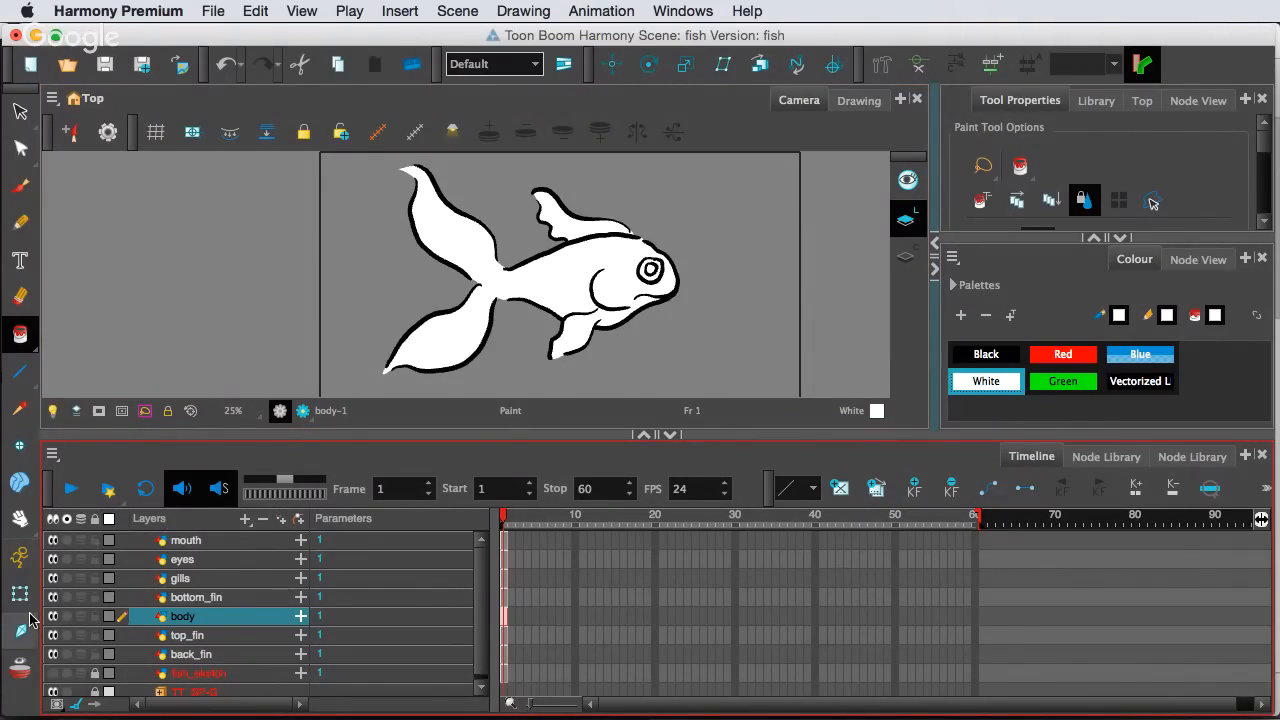
With the Brush tool in Black, draw two curved detail lines along the lower tail lobe on back_fin
{"action": "left_click", "coordinate": [20, 187]}
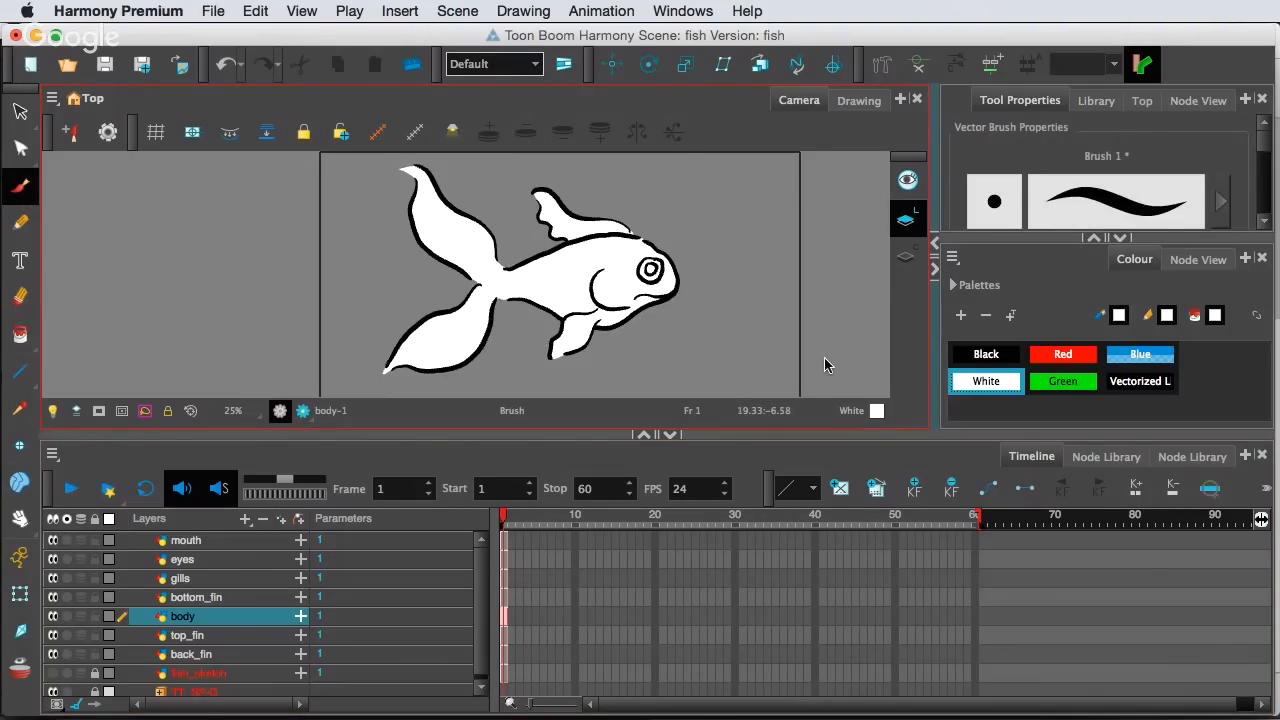
{"action": "left_click", "coordinate": [986, 354]}
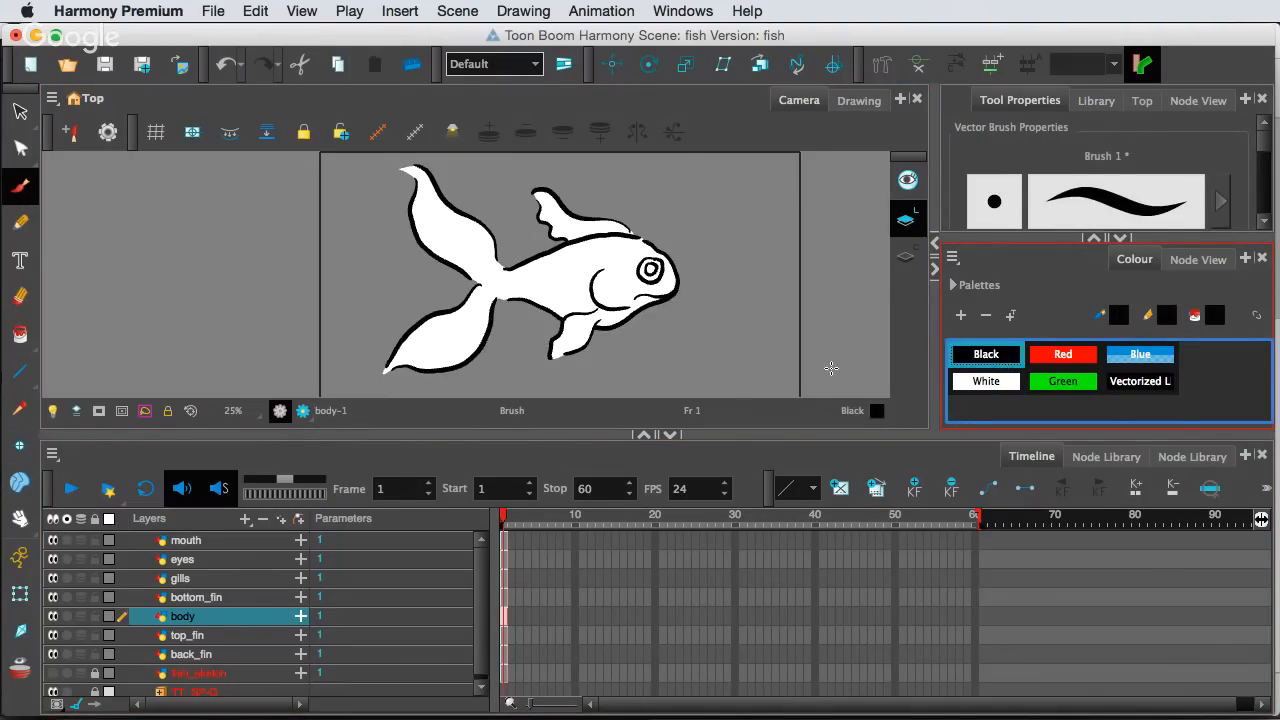
{"action": "left_click", "coordinate": [230, 662]}
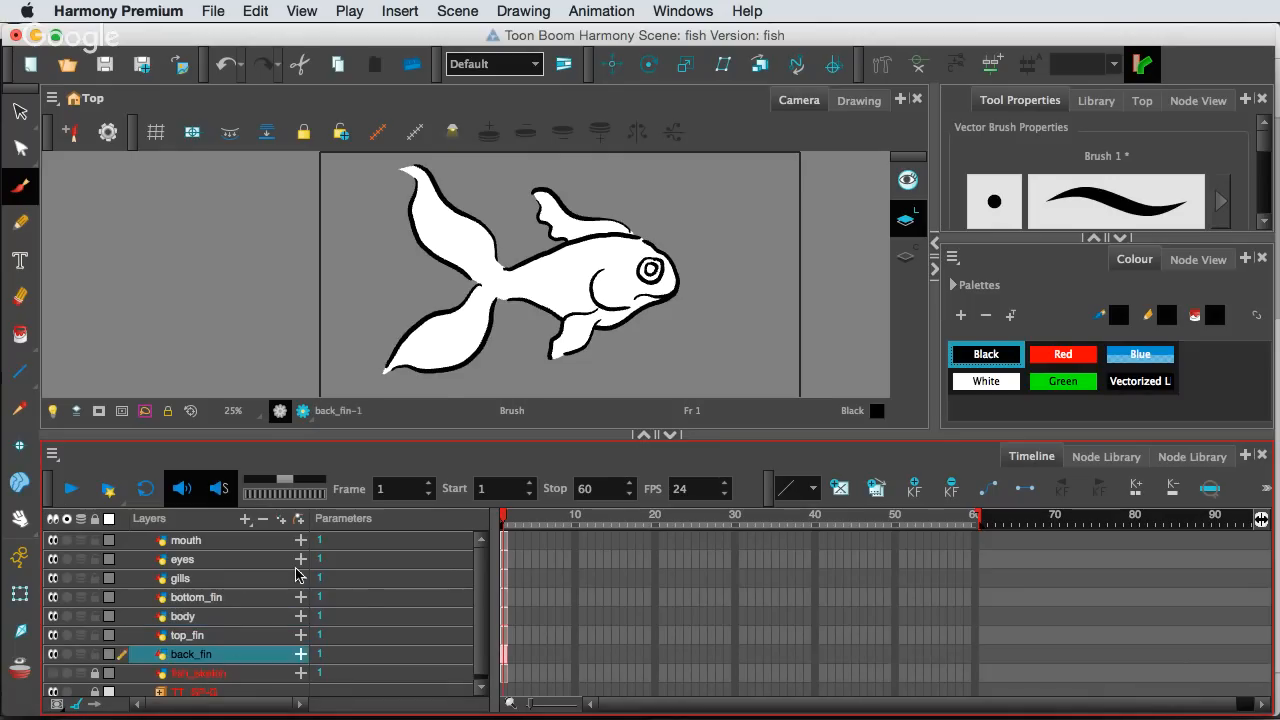
{"action": "left_click_drag", "start_coordinate": [474, 310], "coordinate": [390, 372]}
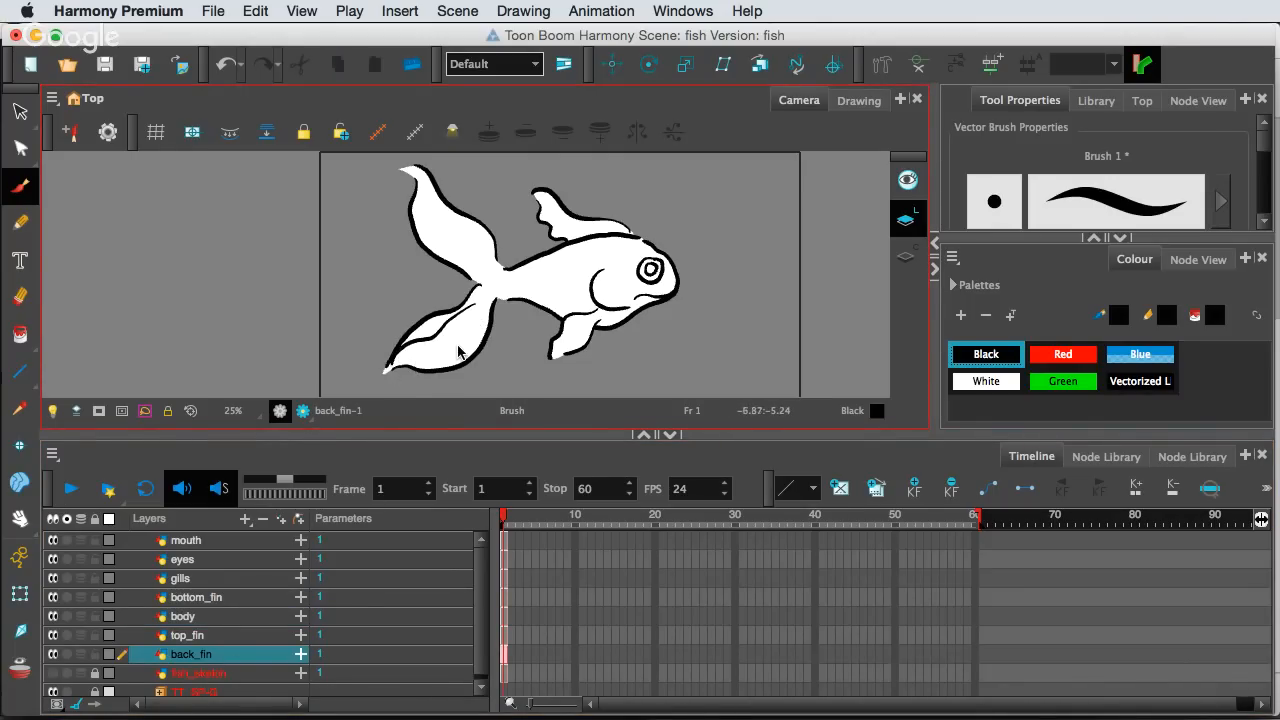
{"action": "key", "text": "super+z"}
{"action": "left_click_drag", "start_coordinate": [472, 306], "coordinate": [392, 372]}
{"action": "left_click_drag", "start_coordinate": [483, 310], "coordinate": [420, 384]}
{"action": "left_click_drag", "start_coordinate": [476, 258], "coordinate": [430, 210]}
{"action": "left_click_drag", "start_coordinate": [476, 250], "coordinate": [414, 180]}
{"action": "key", "text": "super+z"}
{"action": "left_click_drag", "start_coordinate": [480, 255], "coordinate": [422, 198]}
{"action": "key", "text": "super+z"}
{"action": "mouse_move", "coordinate": [480, 255]}
{"action": "left_mouse_down"}
{"action": "mouse_move", "coordinate": [430, 197]}
{"action": "mouse_move", "coordinate": [449, 234]}
{"action": "mouse_move", "coordinate": [428, 196]}
{"action": "mouse_move", "coordinate": [473, 260]}
{"action": "left_mouse_up"}
{"action": "key", "text": "super+z"}
{"action": "key", "text": "super+z"}
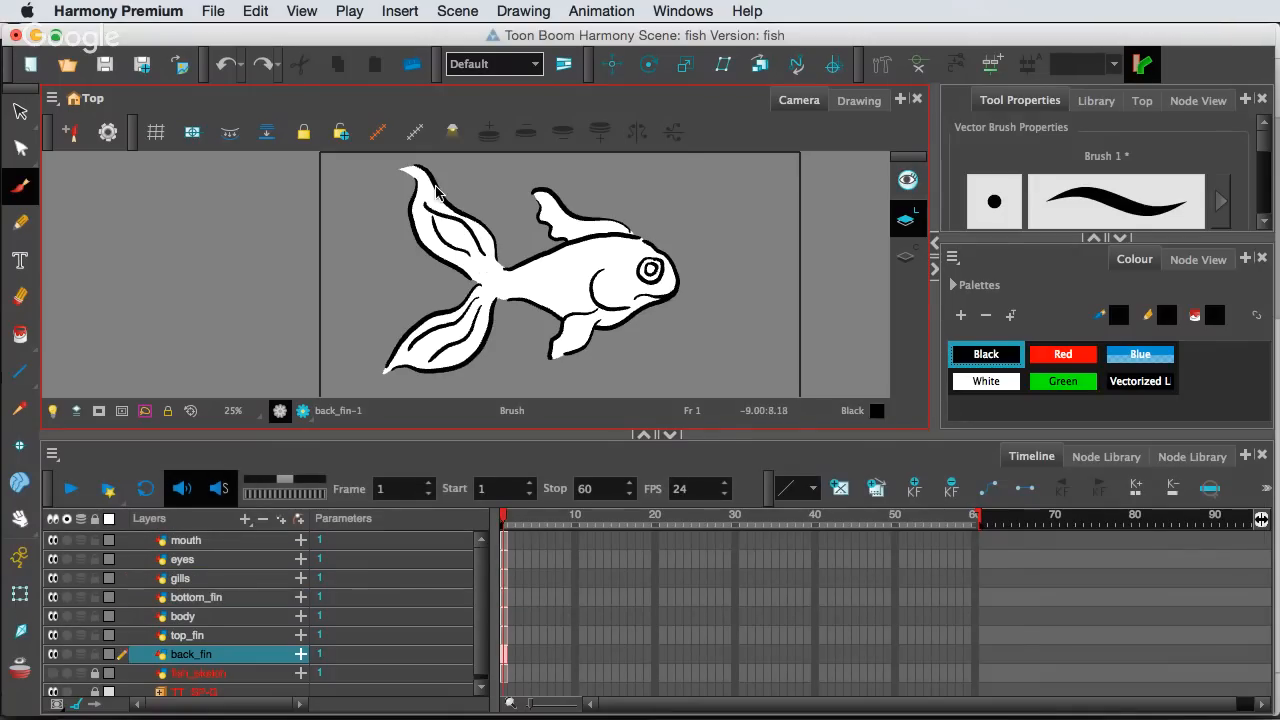
{"action": "key", "text": "super+z"}
{"action": "key", "text": "super+z"}
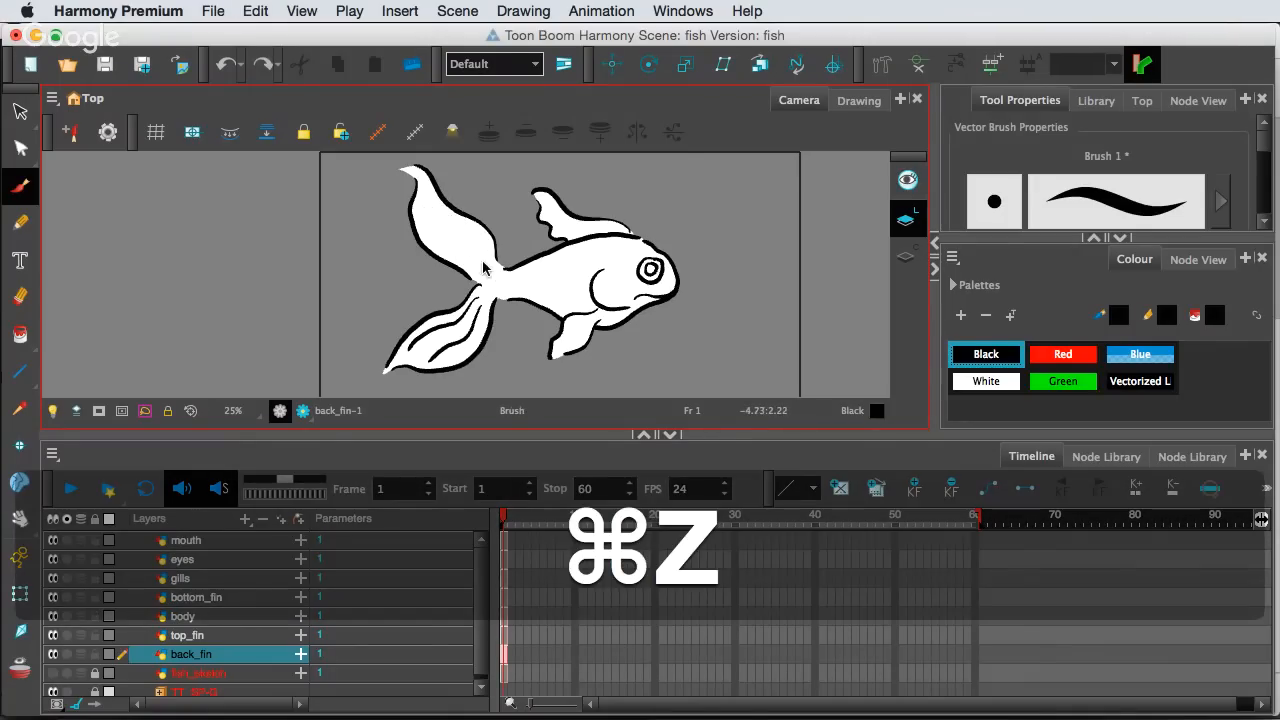
Draw two curved black detail lines along back_fin's upper tail lobe and check the drawing in the Drawing view
{"action": "left_click_drag", "start_coordinate": [472, 266], "coordinate": [444, 214]}
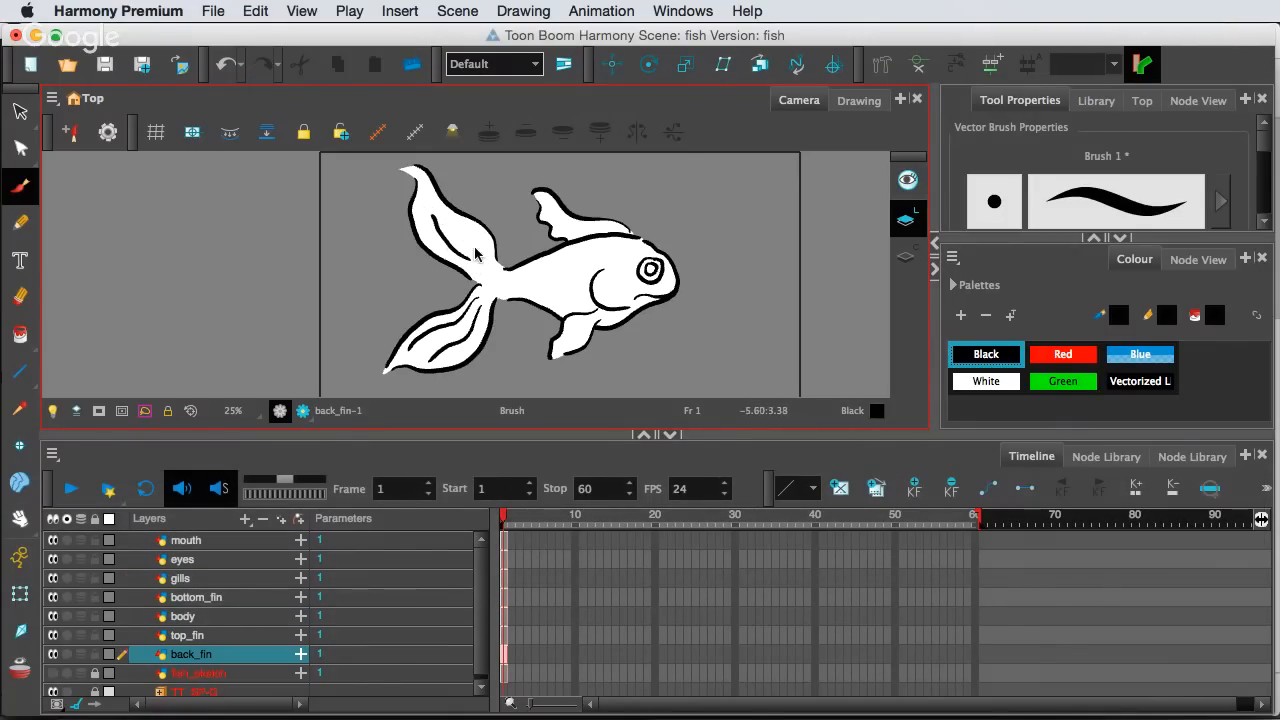
{"action": "left_click_drag", "start_coordinate": [482, 265], "coordinate": [424, 185]}
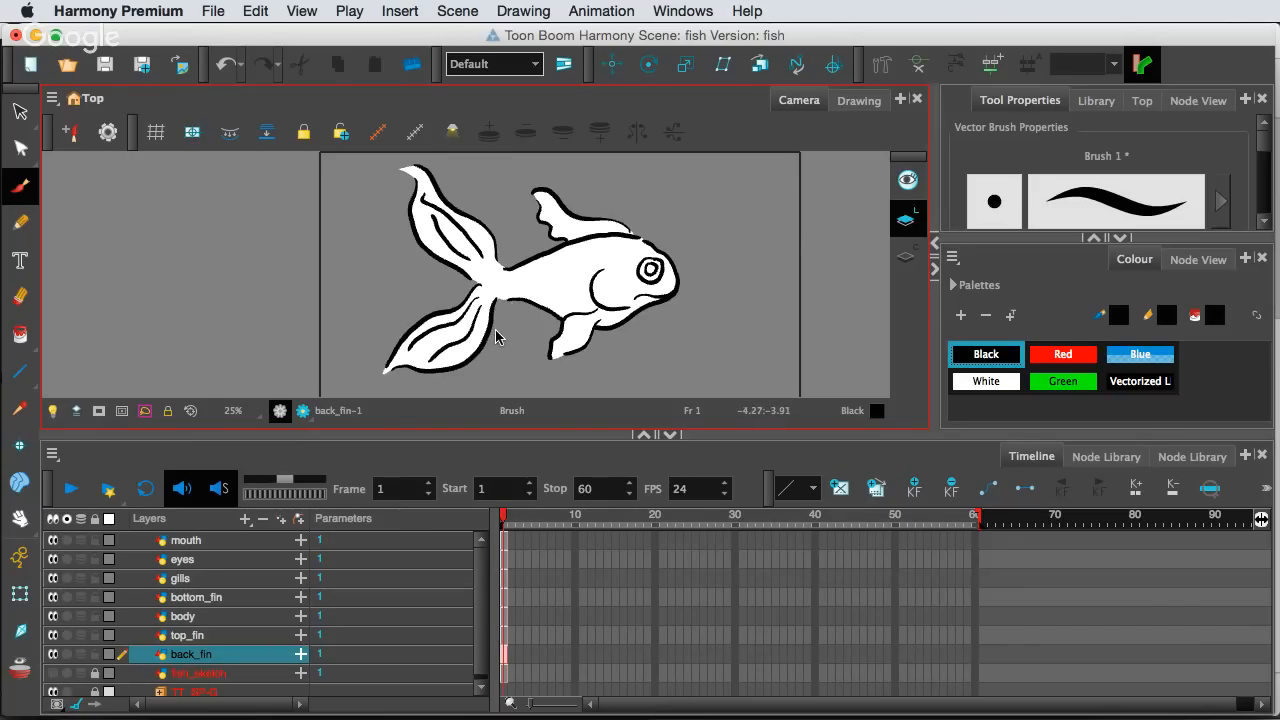
{"action": "key", "text": "super+z"}
{"action": "left_click", "coordinate": [859, 102]}
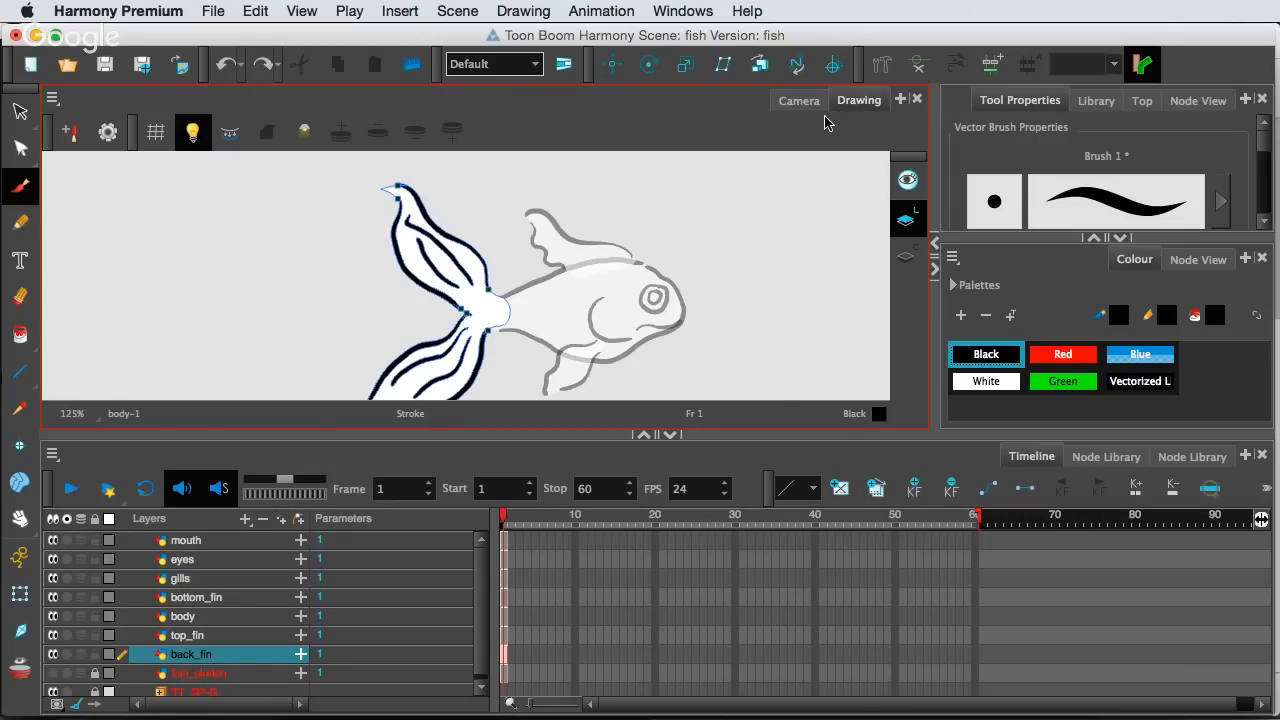
{"action": "scroll", "coordinate": [637, 256], "scroll_direction": "down", "scroll_amount": 2}
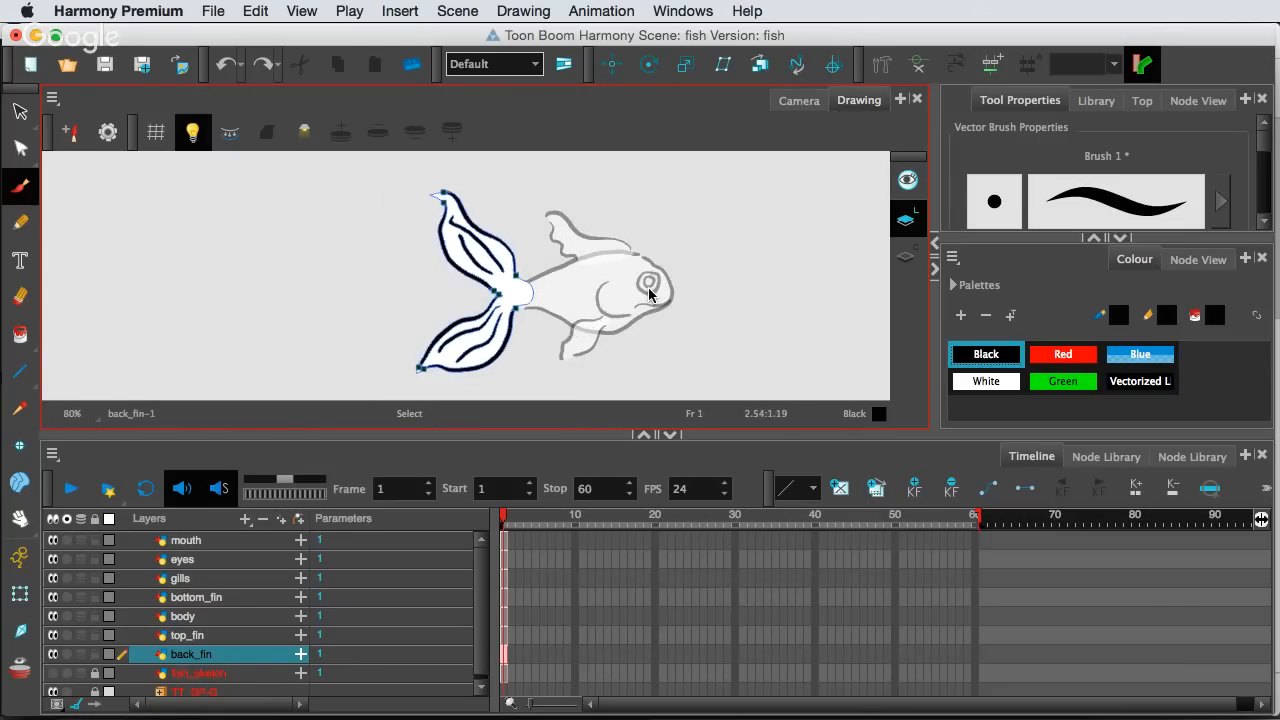
{"action": "left_click", "coordinate": [799, 100]}
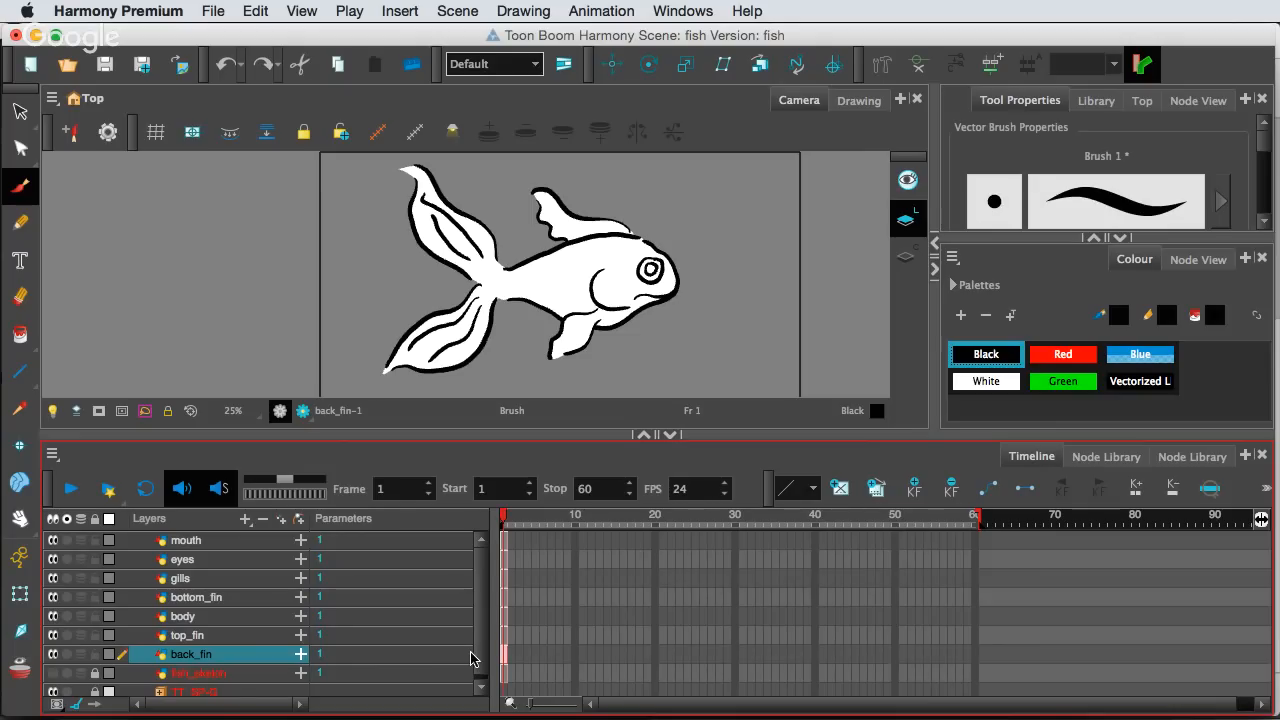
{"action": "scroll", "coordinate": [476, 663], "scroll_direction": "down", "scroll_amount": 1}
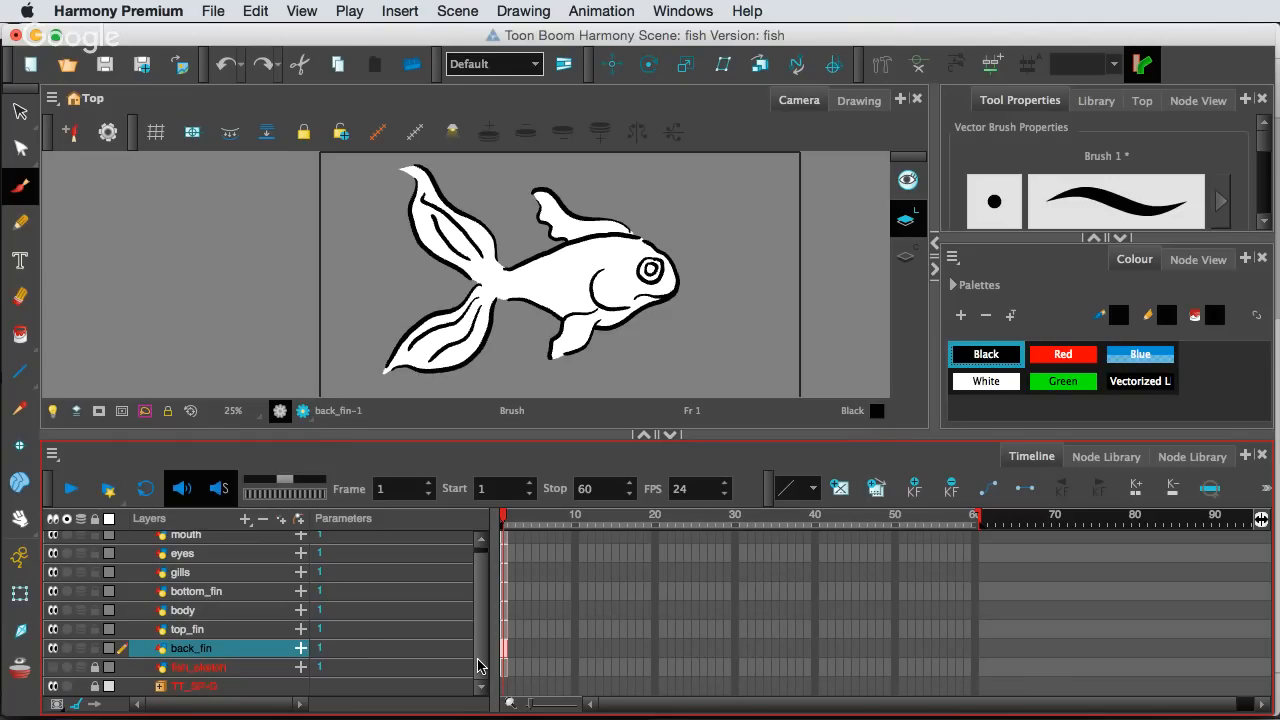
{"action": "scroll", "coordinate": [593, 305], "scroll_direction": "up", "scroll_amount": 2}
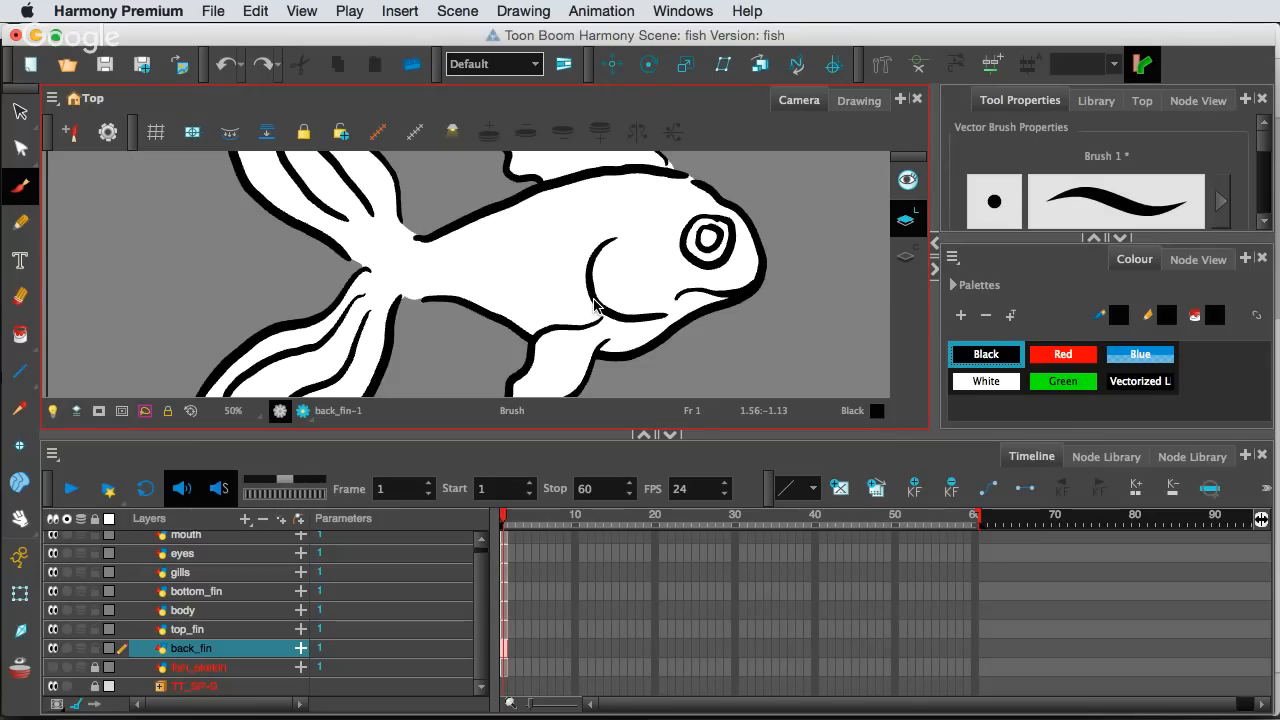
{"action": "scroll", "coordinate": [593, 305], "scroll_direction": "down", "scroll_amount": 1}
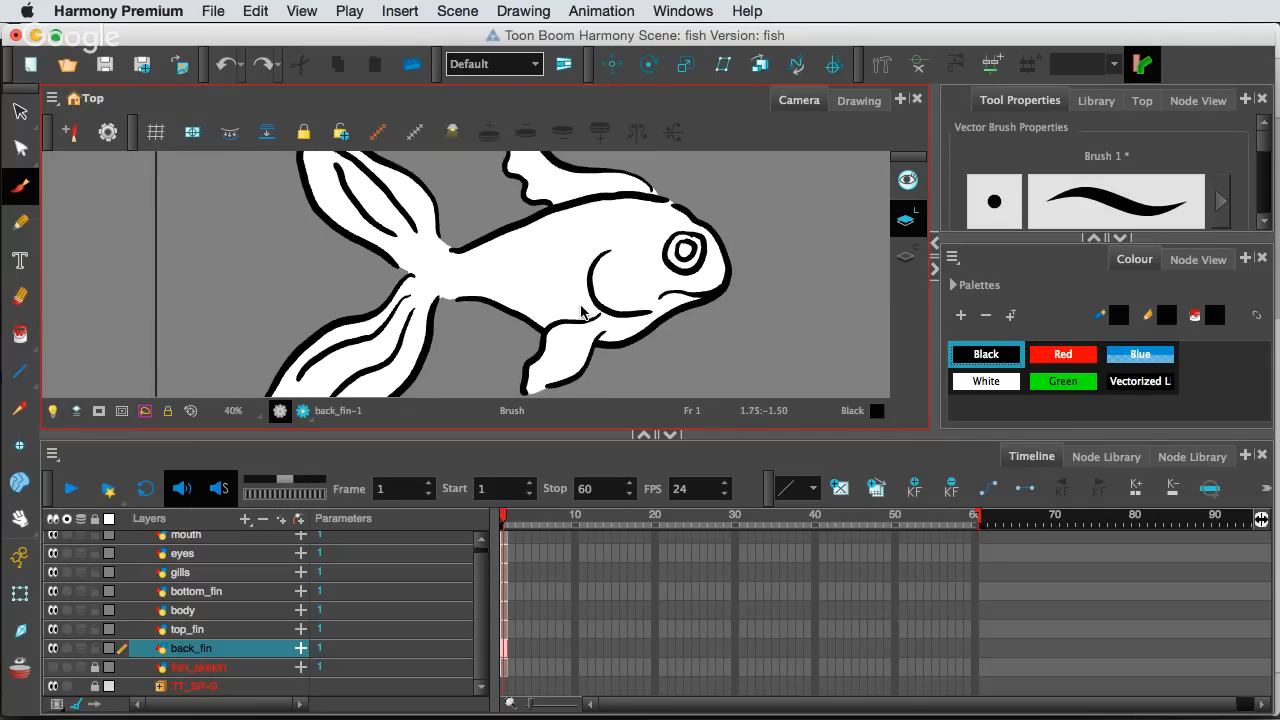
{"action": "scroll", "coordinate": [583, 312], "scroll_direction": "down", "scroll_amount": 1}
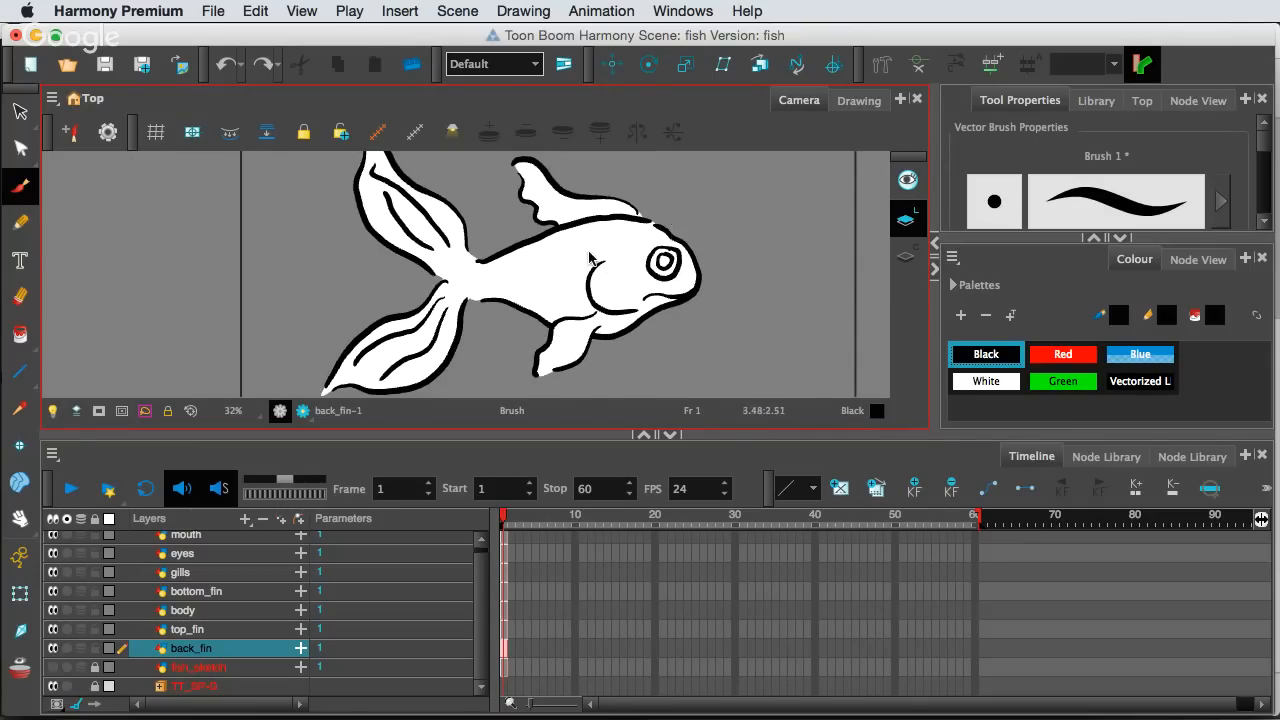
{"action": "left_click", "coordinate": [456, 283]}
{"action": "key", "text": "super+z"}
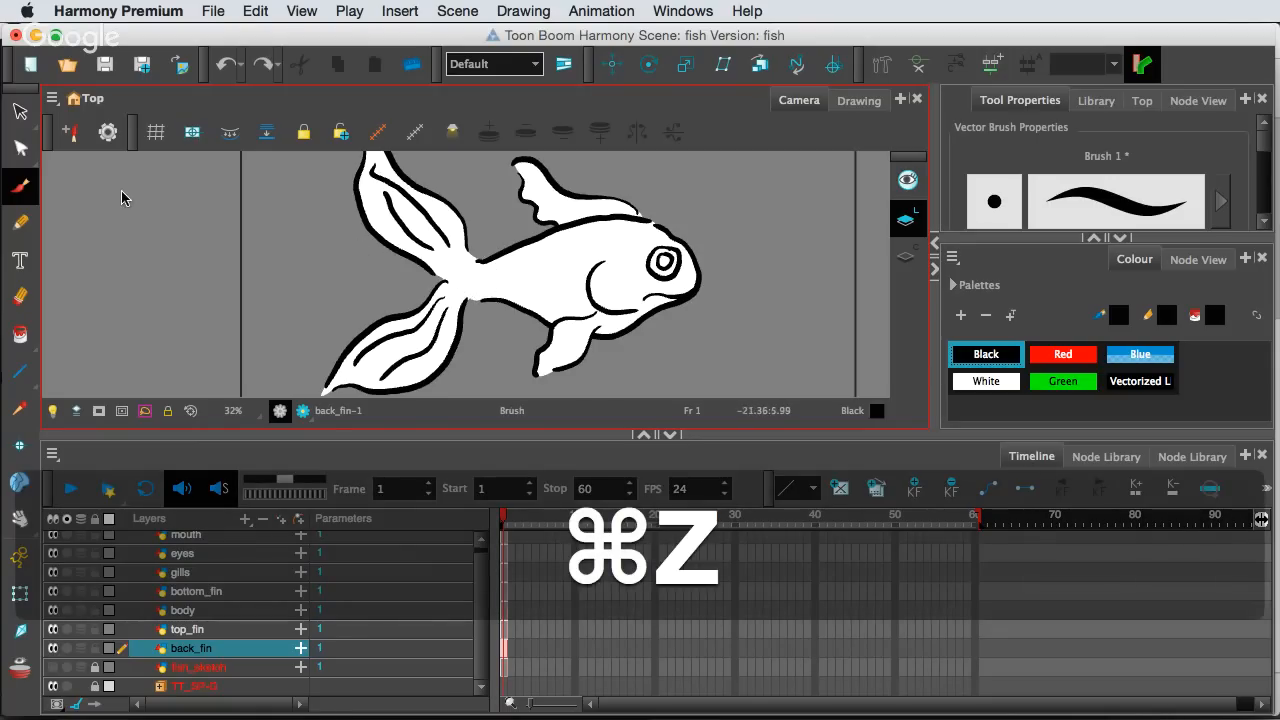
Select the tail's white fill on back_fin and try the Green, Black, Red, Blue and Vectorized Line swatches on it
{"action": "left_click", "coordinate": [20, 112]}
{"action": "left_click", "coordinate": [452, 280]}
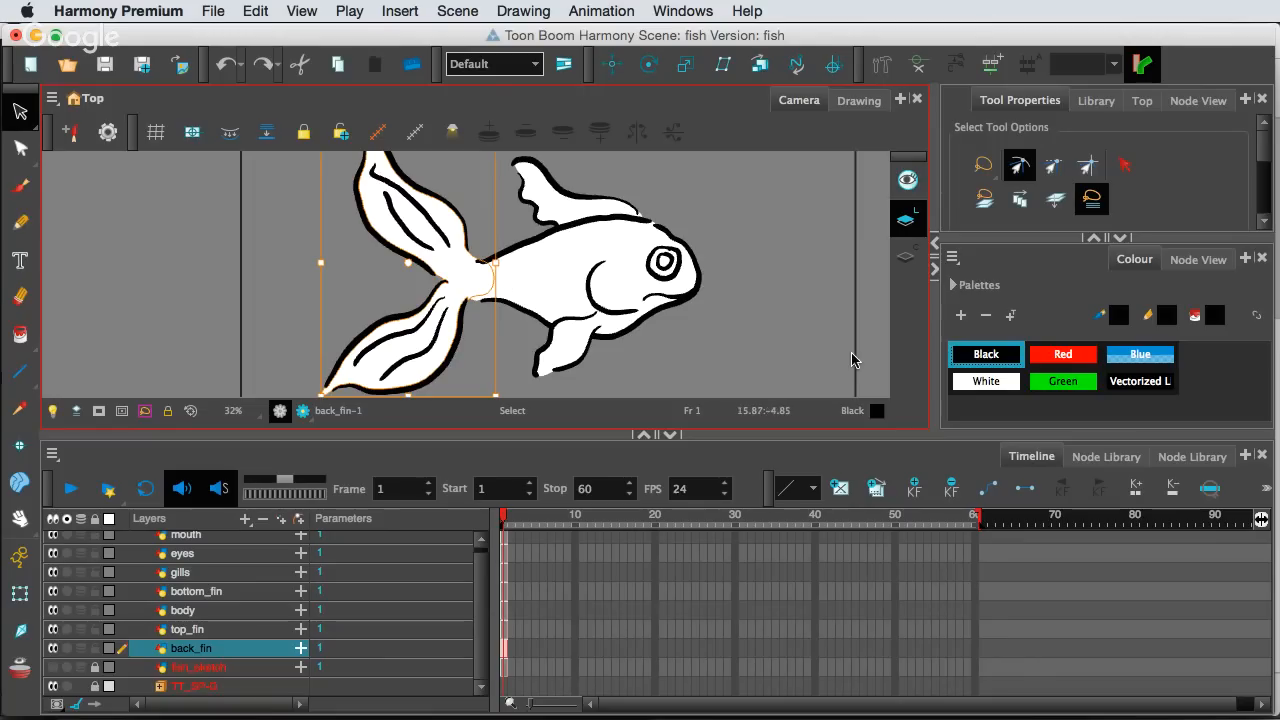
{"action": "left_click", "coordinate": [1056, 390]}
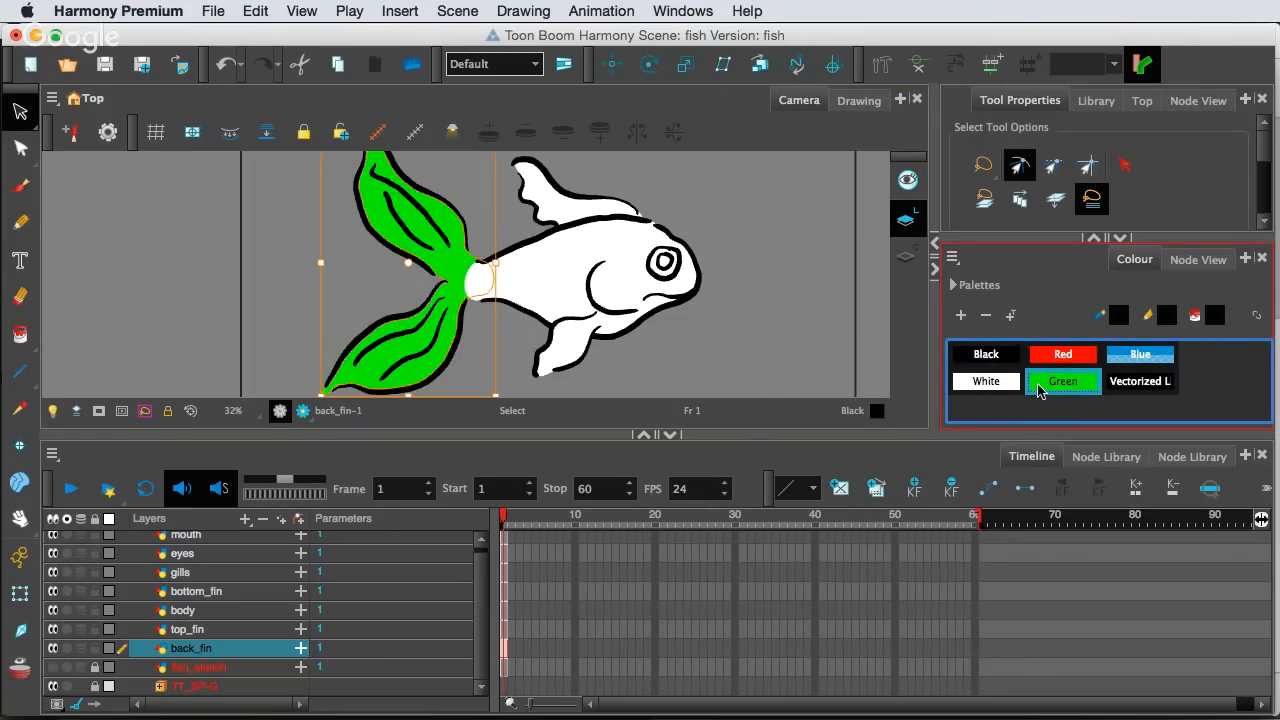
{"action": "left_click", "coordinate": [995, 360]}
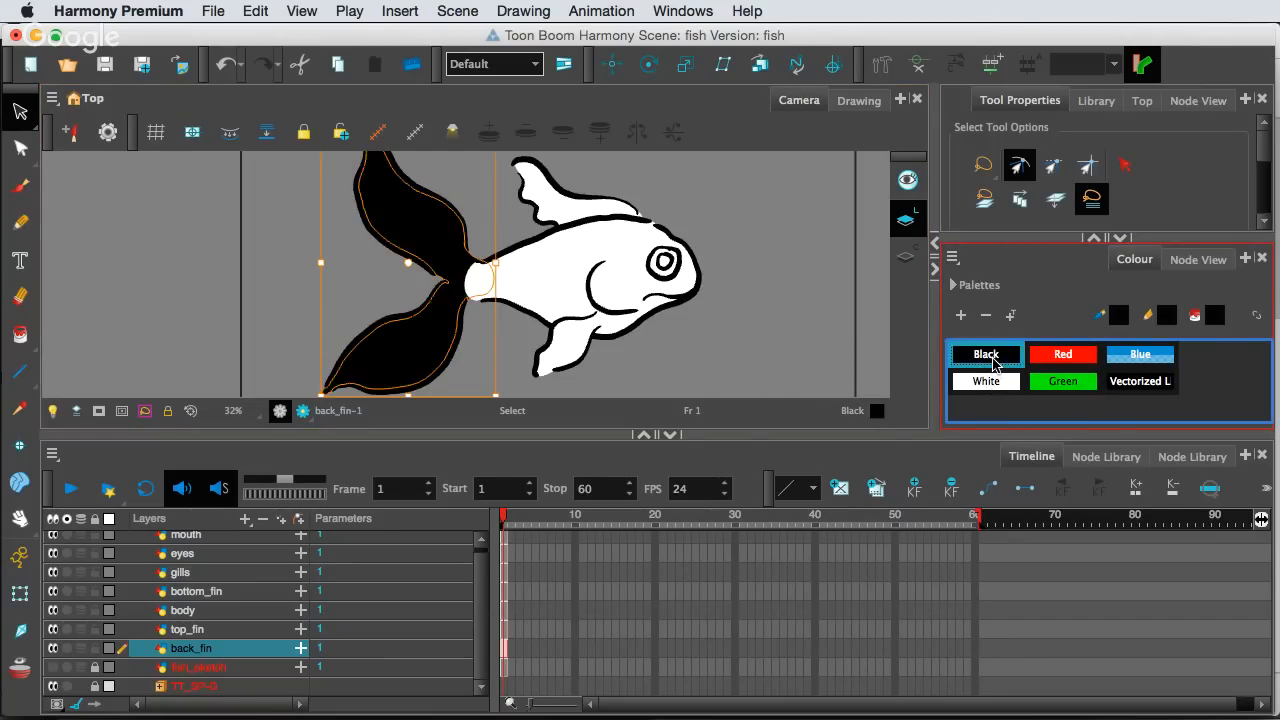
{"action": "left_click", "coordinate": [1092, 364]}
{"action": "left_click", "coordinate": [1158, 362]}
{"action": "left_click", "coordinate": [1150, 388]}
{"action": "left_click", "coordinate": [1065, 382]}
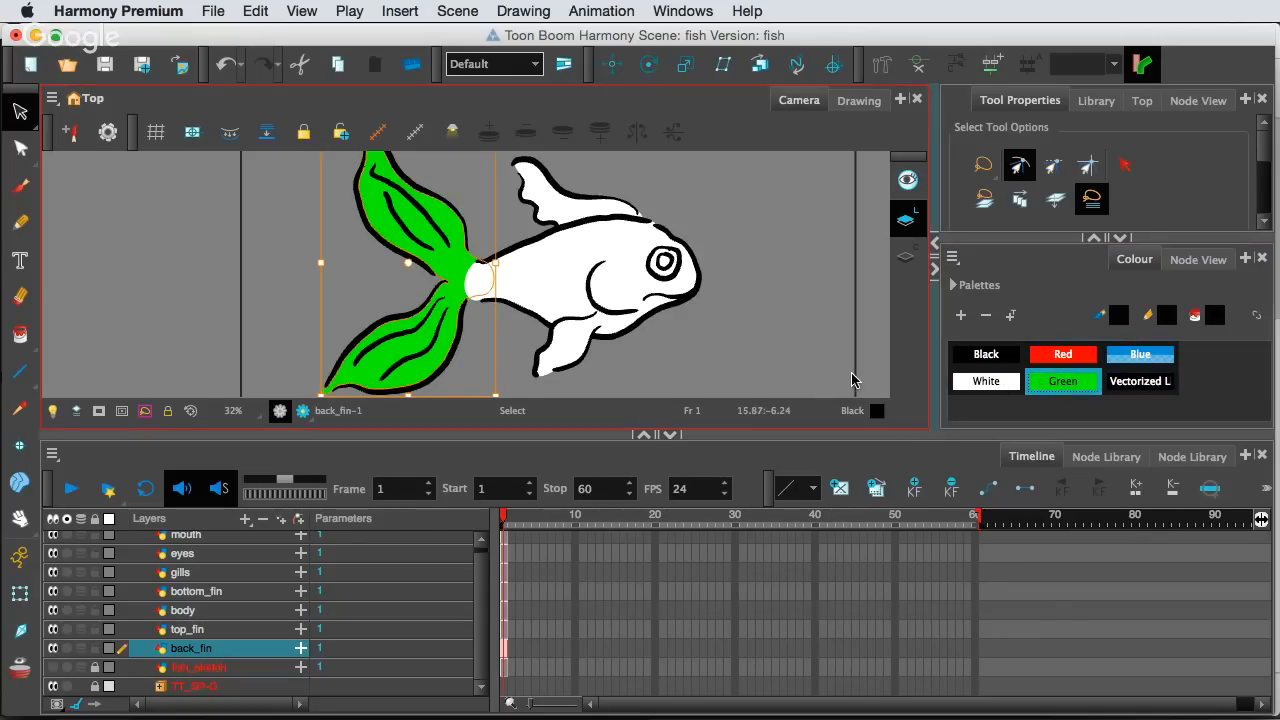
Undo the last recolouring of the tail fill, set it back to White and deselect it
{"action": "key", "text": "super+z"}
{"action": "left_click", "coordinate": [1003, 383]}
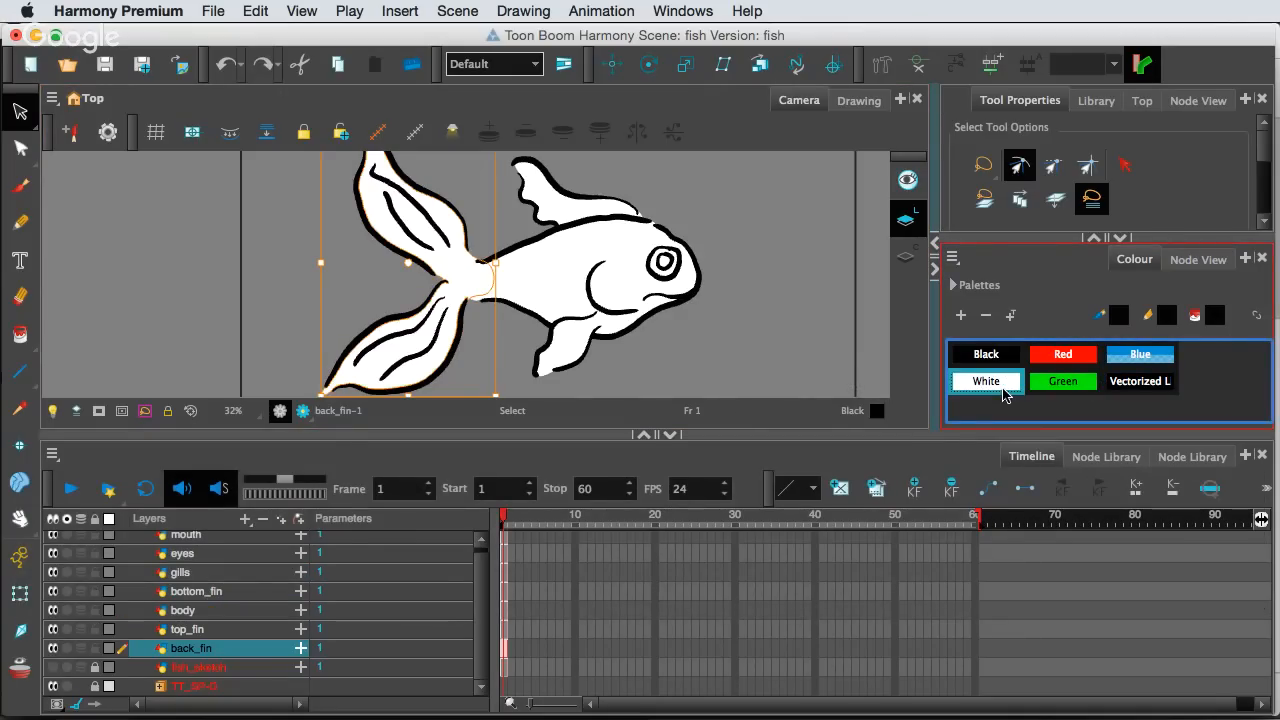
{"action": "left_click", "coordinate": [757, 332]}
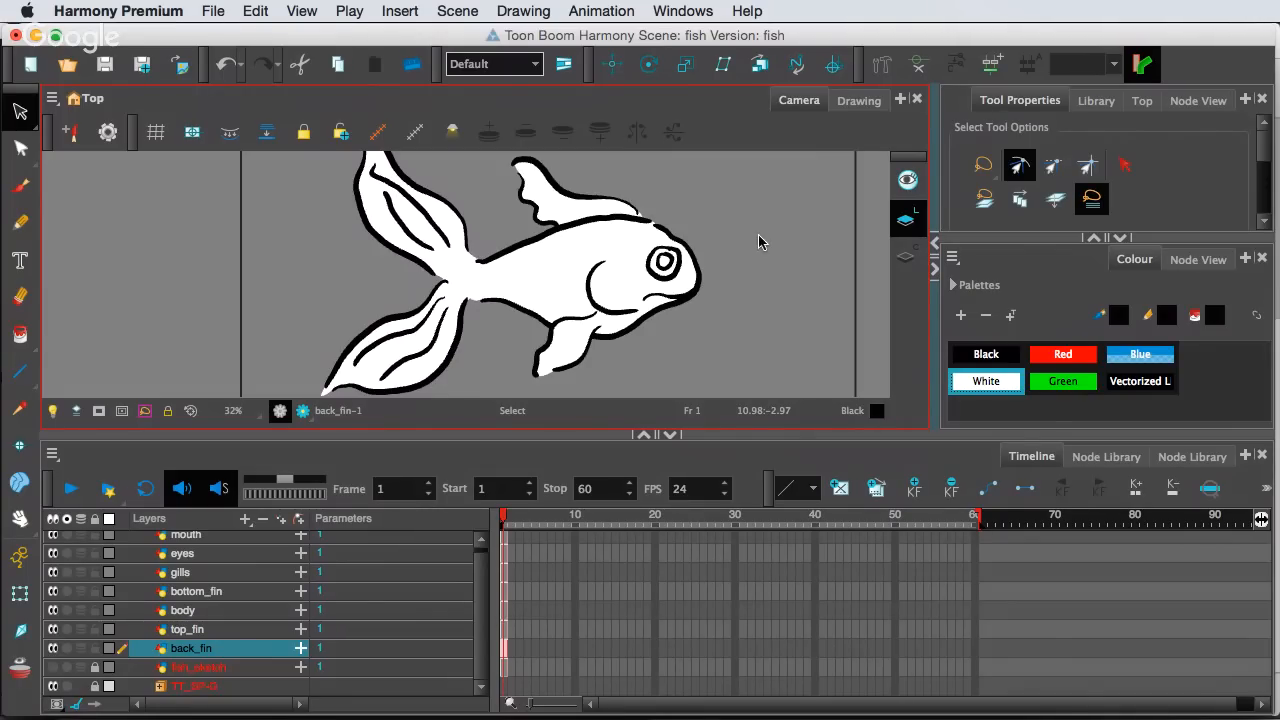
Edit the White swatch's colour, previewing orange and pink shades, and set it to near-white RGB 255, 251, 249
{"action": "left_click", "coordinate": [968, 390]}
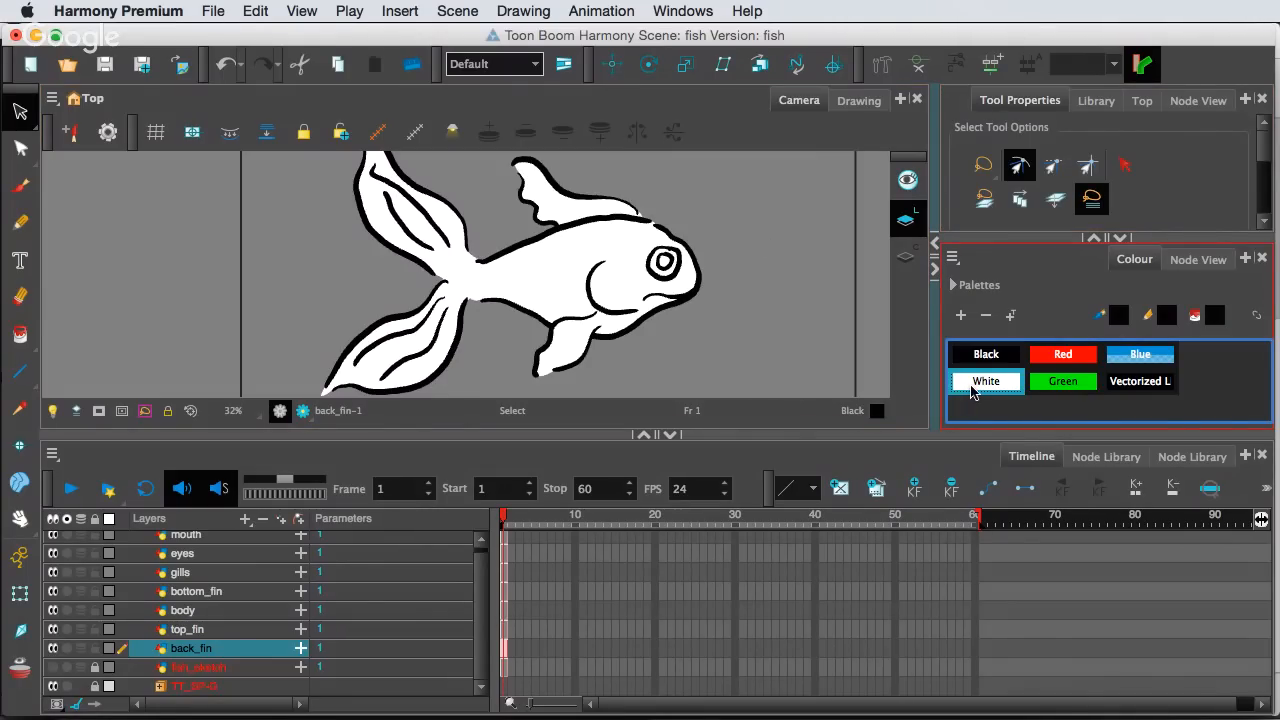
{"action": "left_click", "coordinate": [970, 391]}
{"action": "double_click", "coordinate": [970, 391]}
{"action": "left_click_drag", "start_coordinate": [763, 163], "coordinate": [1129, 164]}
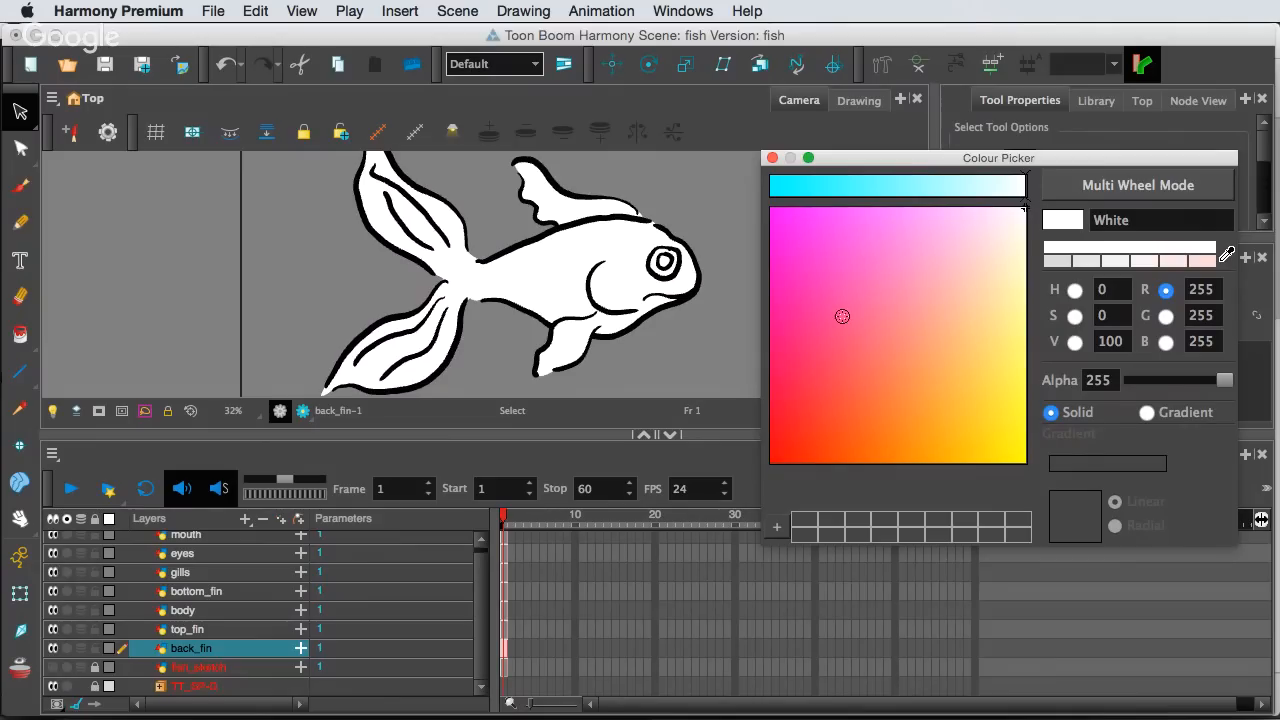
{"action": "left_click", "coordinate": [867, 413]}
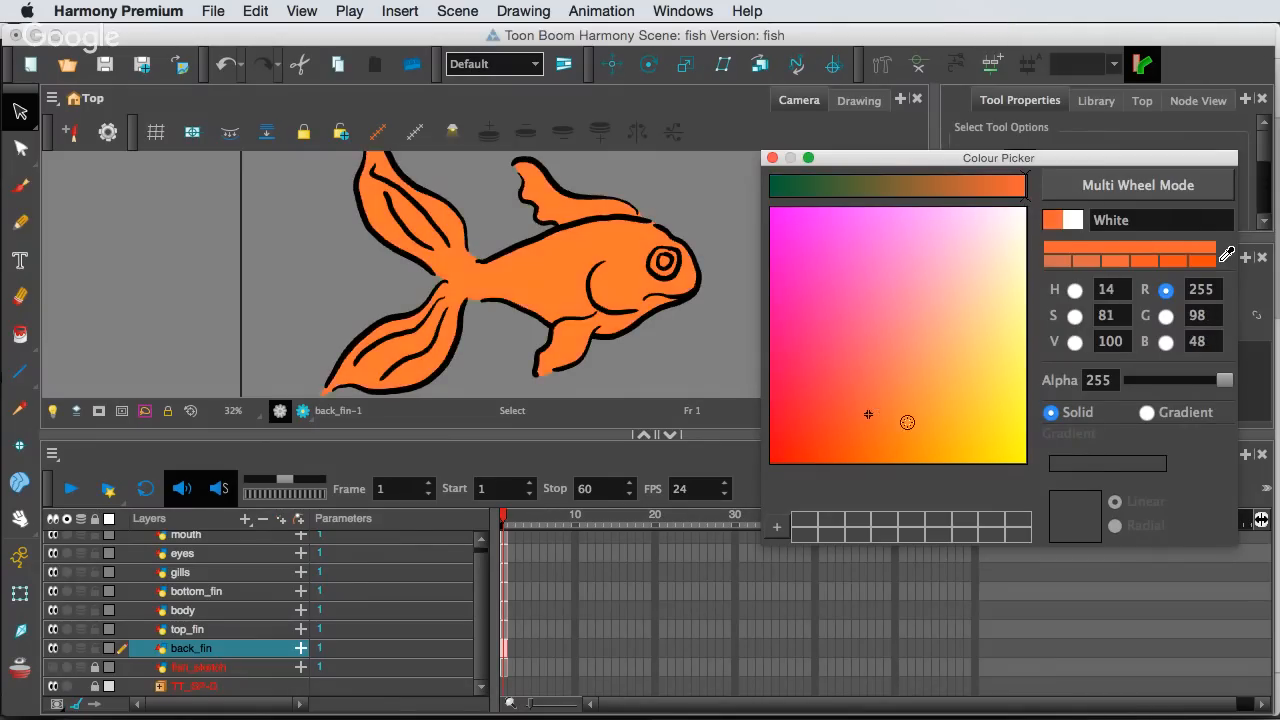
{"action": "left_click_drag", "start_coordinate": [874, 414], "coordinate": [957, 423]}
{"action": "left_click", "coordinate": [986, 317]}
{"action": "mouse_move", "coordinate": [991, 316]}
{"action": "left_mouse_down"}
{"action": "mouse_move", "coordinate": [986, 306]}
{"action": "mouse_move", "coordinate": [960, 334]}
{"action": "mouse_move", "coordinate": [903, 321]}
{"action": "mouse_move", "coordinate": [874, 294]}
{"action": "left_mouse_up"}
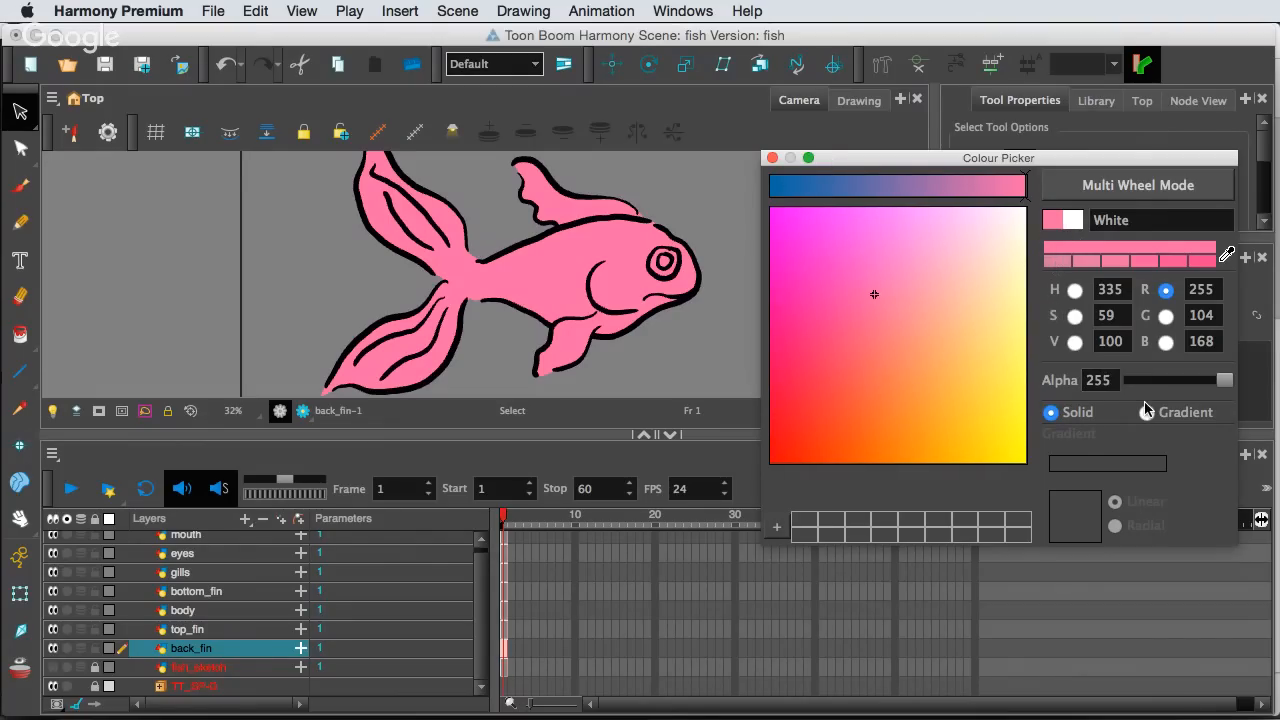
{"action": "left_click", "coordinate": [1020, 214]}
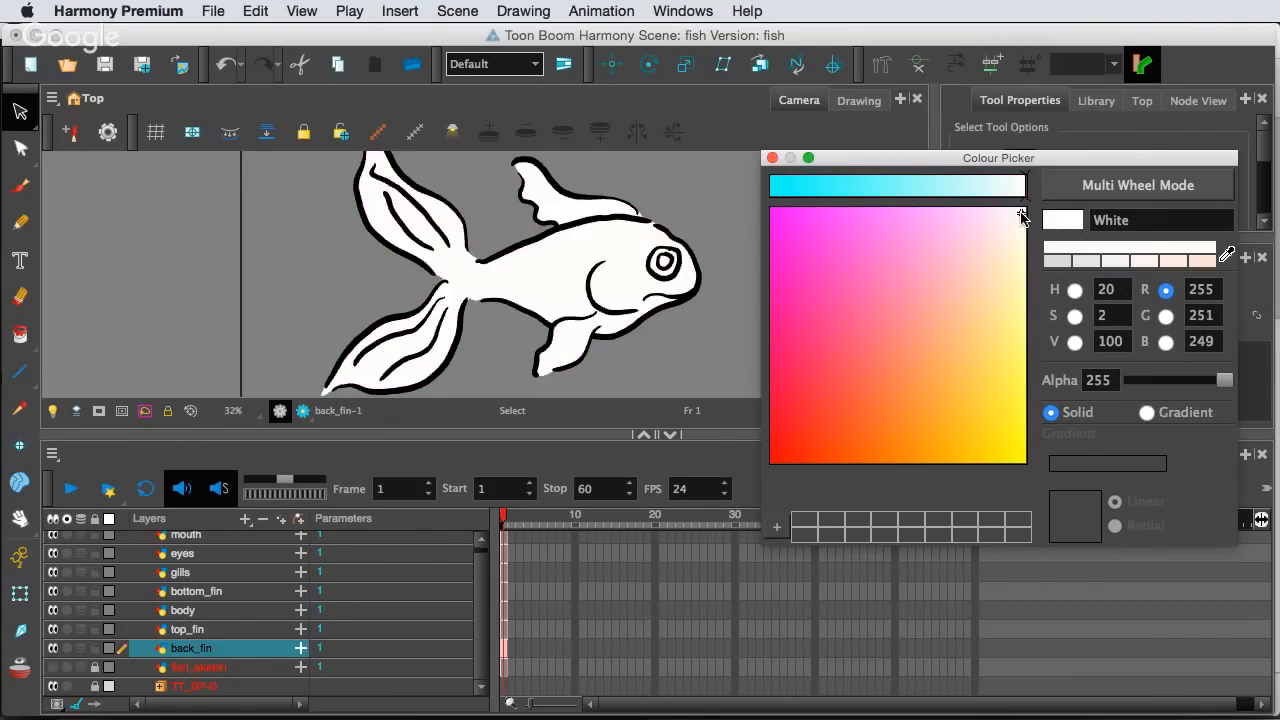
{"action": "left_click", "coordinate": [773, 158]}
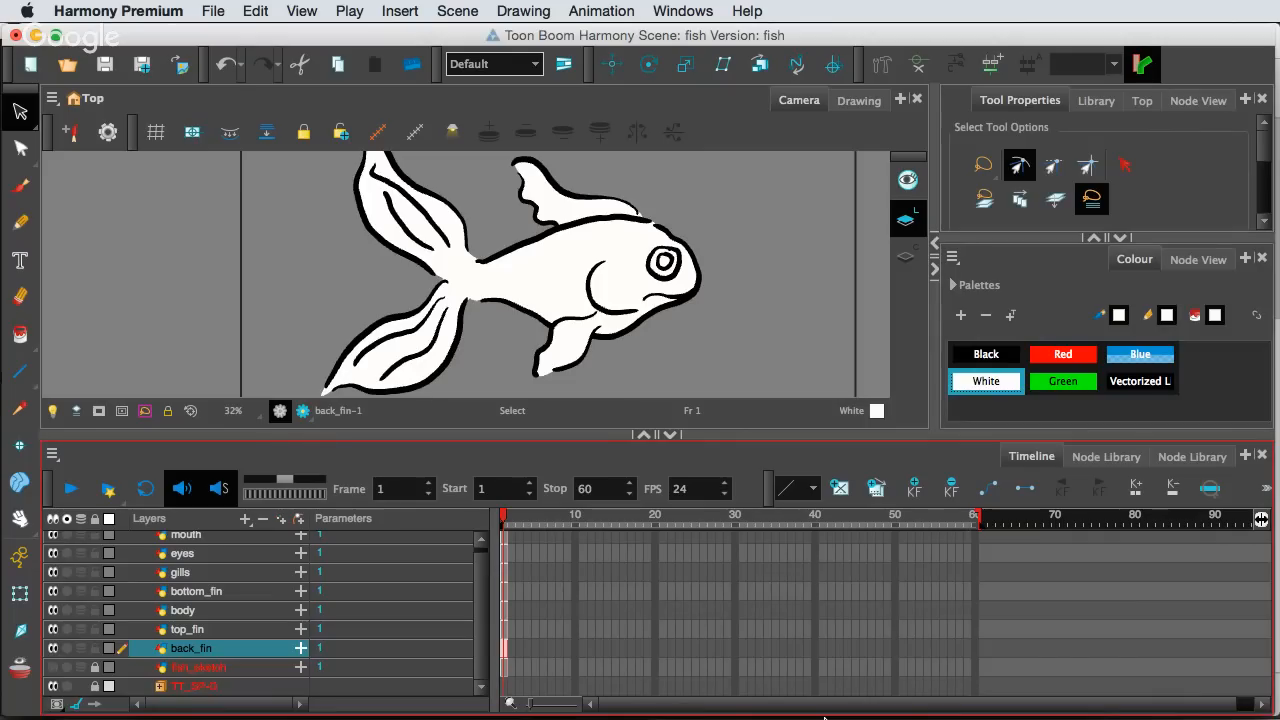
Switch to Photoshop, open rice_paper_tile_600x600.jpg from the _Webinars-Hangouts folder and hide the grid
{"action": "mouse_move", "coordinate": [829, 700]}
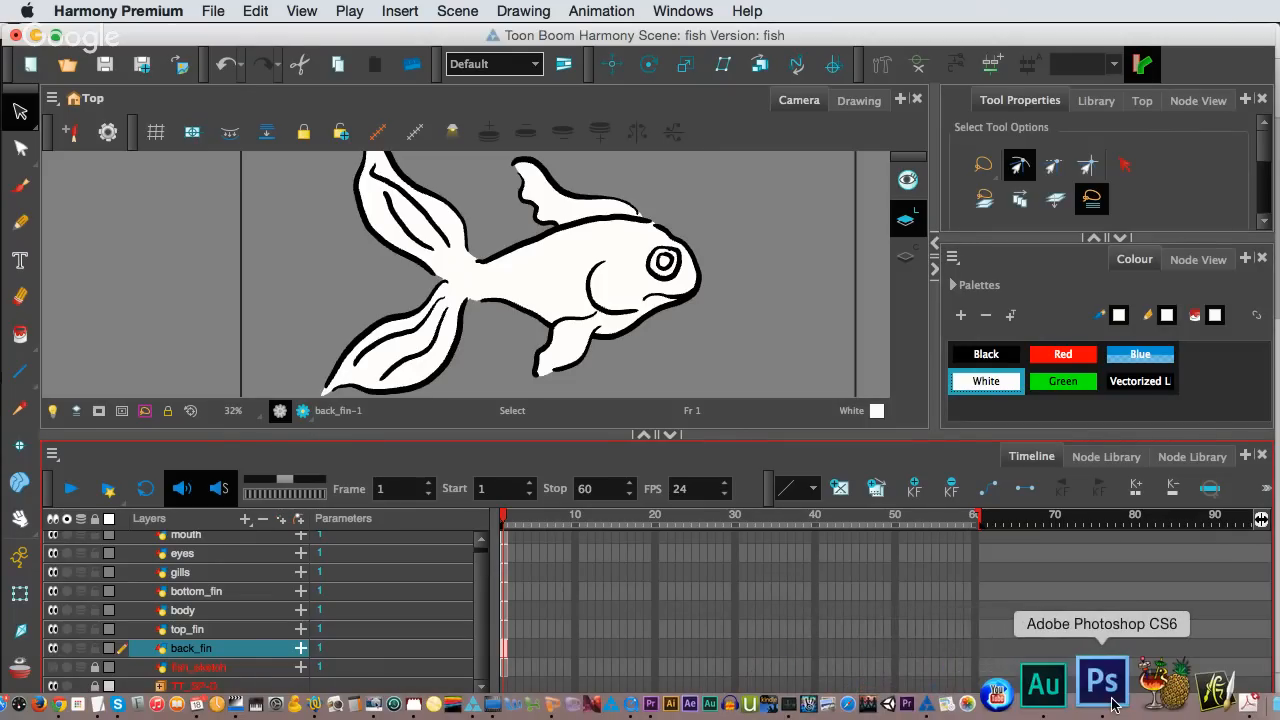
{"action": "left_click", "coordinate": [1114, 700]}
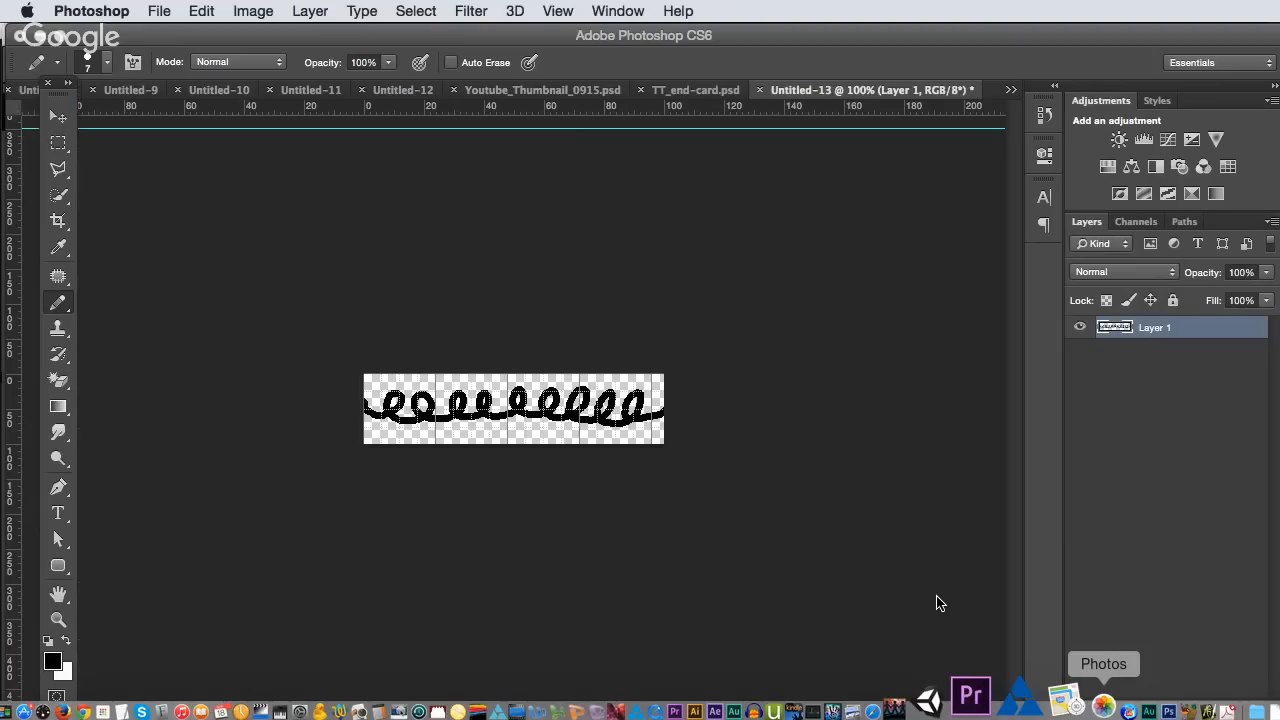
{"action": "left_click", "coordinate": [162, 10]}
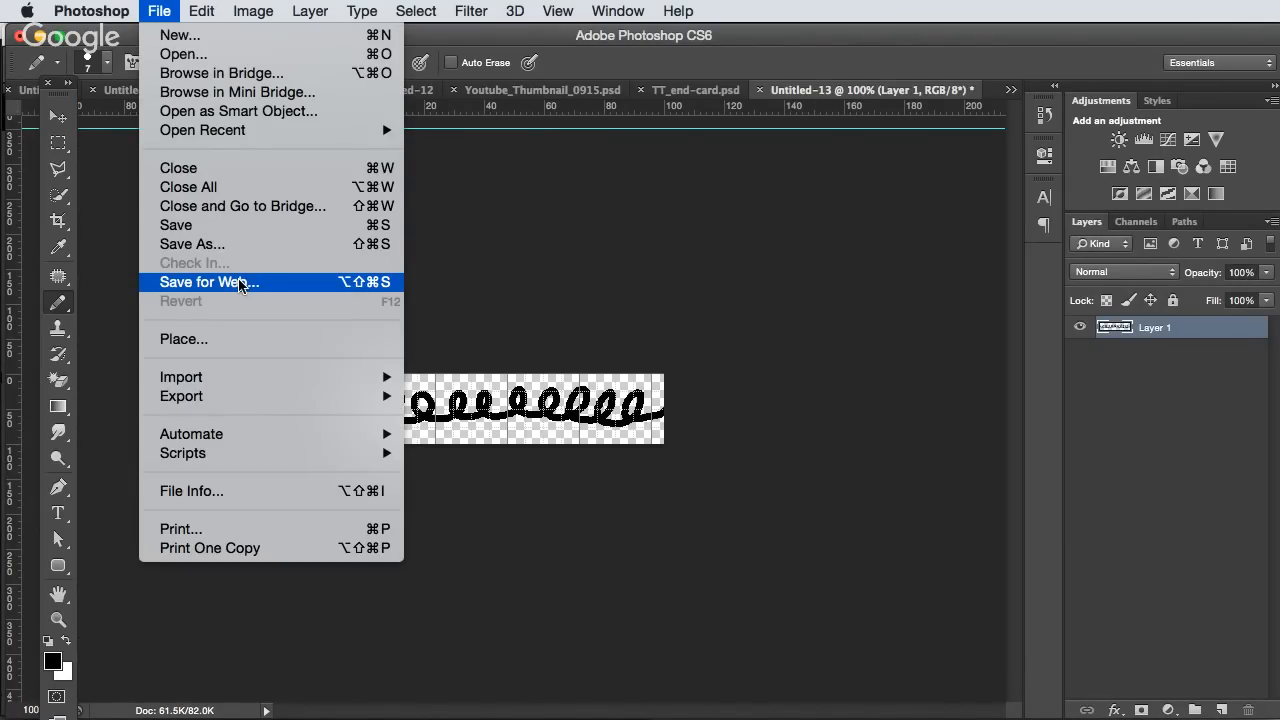
{"action": "mouse_move", "coordinate": [238, 132]}
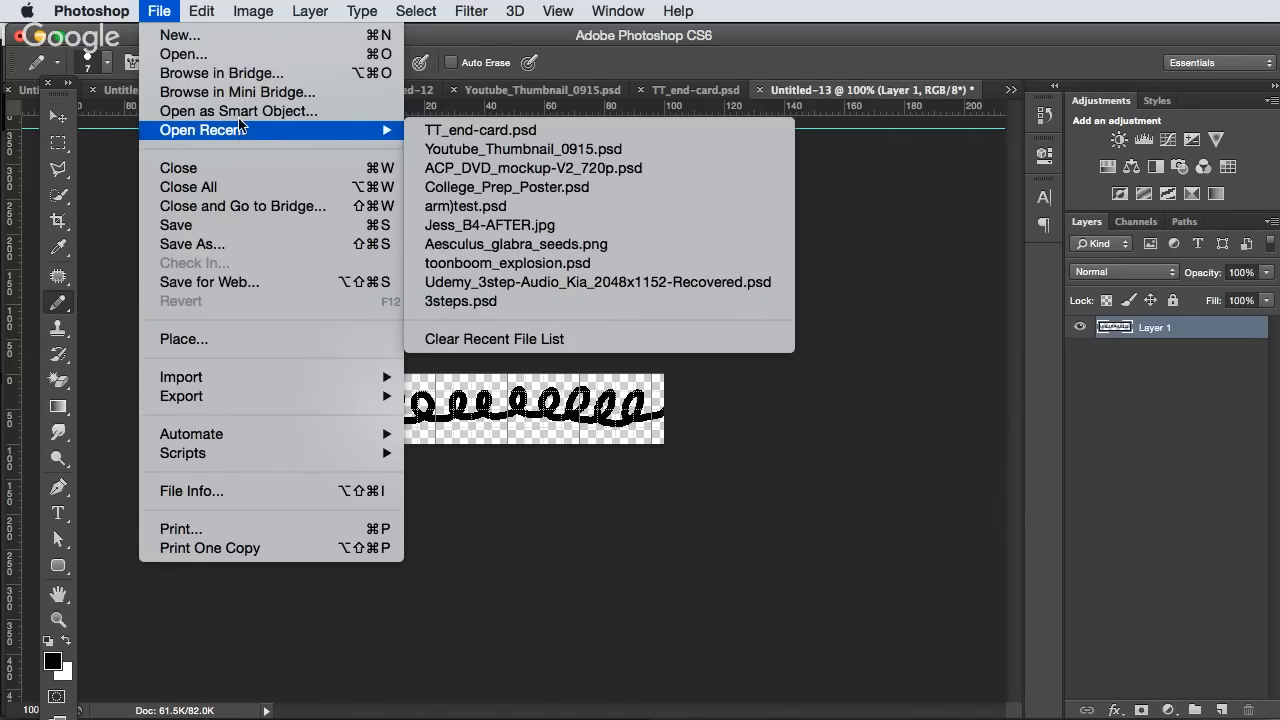
{"action": "left_click", "coordinate": [222, 58]}
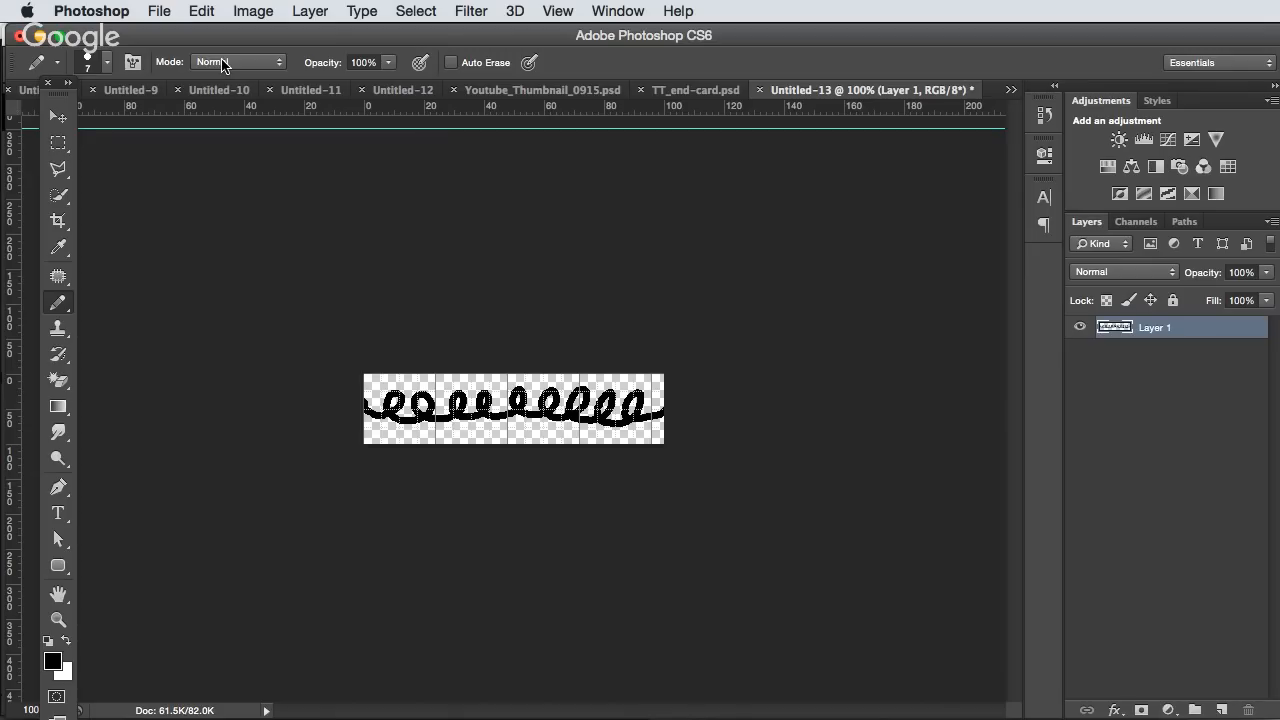
{"action": "key", "text": "super+o"}
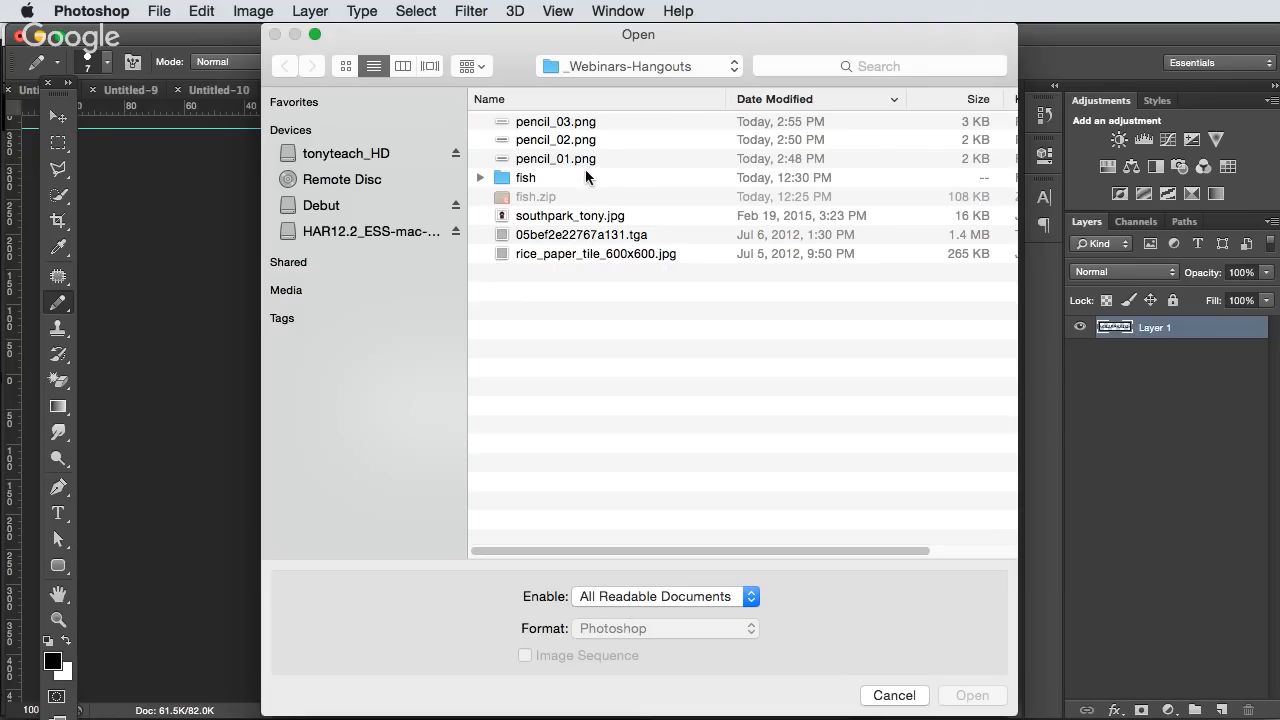
{"action": "left_click", "coordinate": [595, 258]}
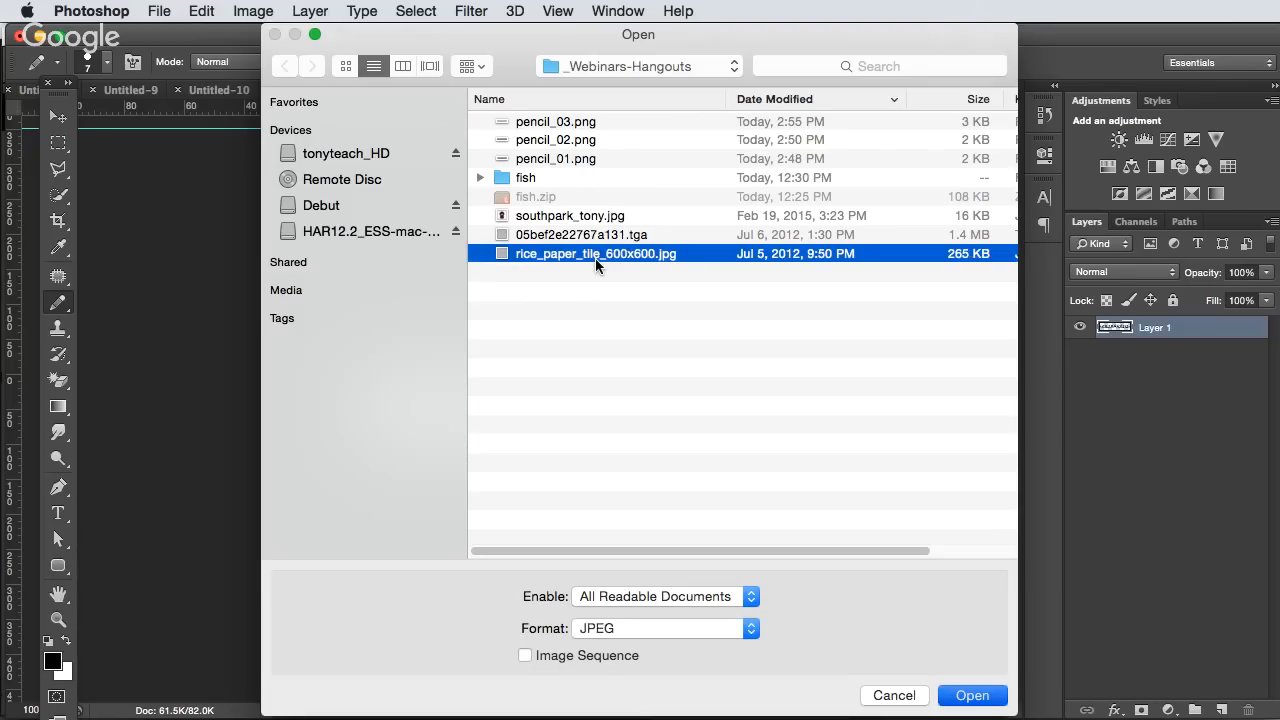
{"action": "double_click", "coordinate": [608, 258]}
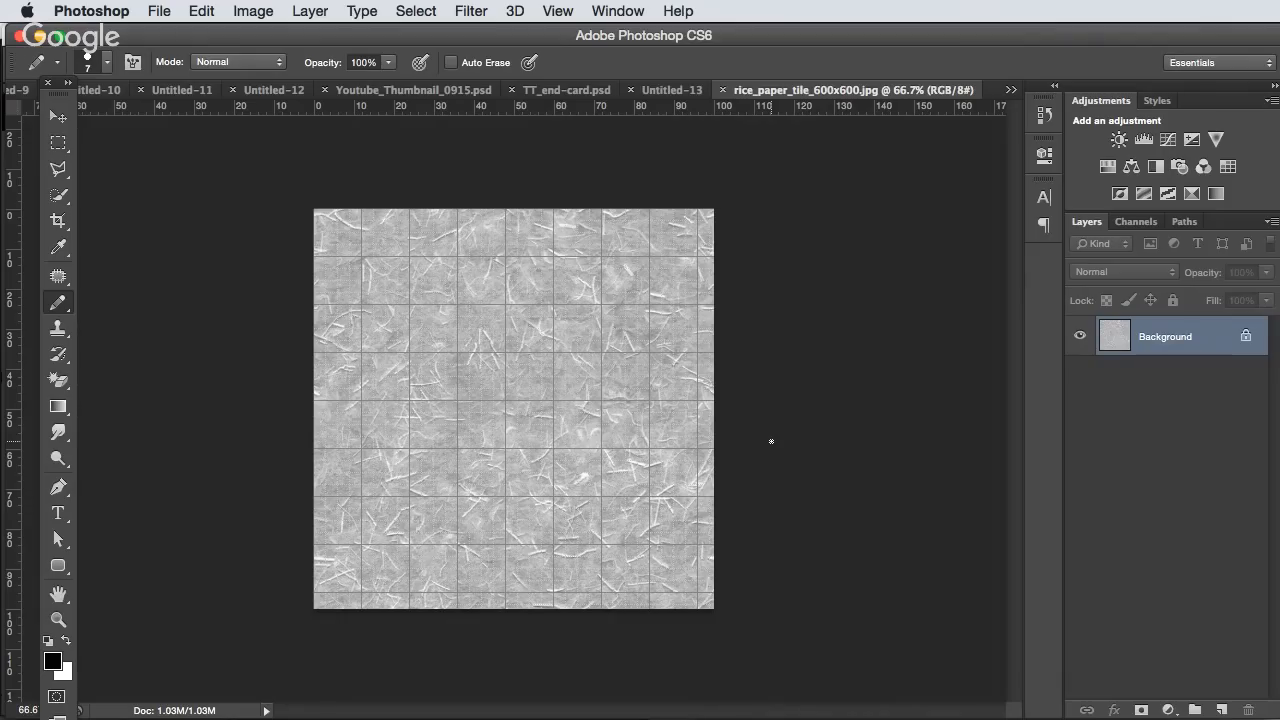
{"action": "key", "text": "super+apostrophe"}
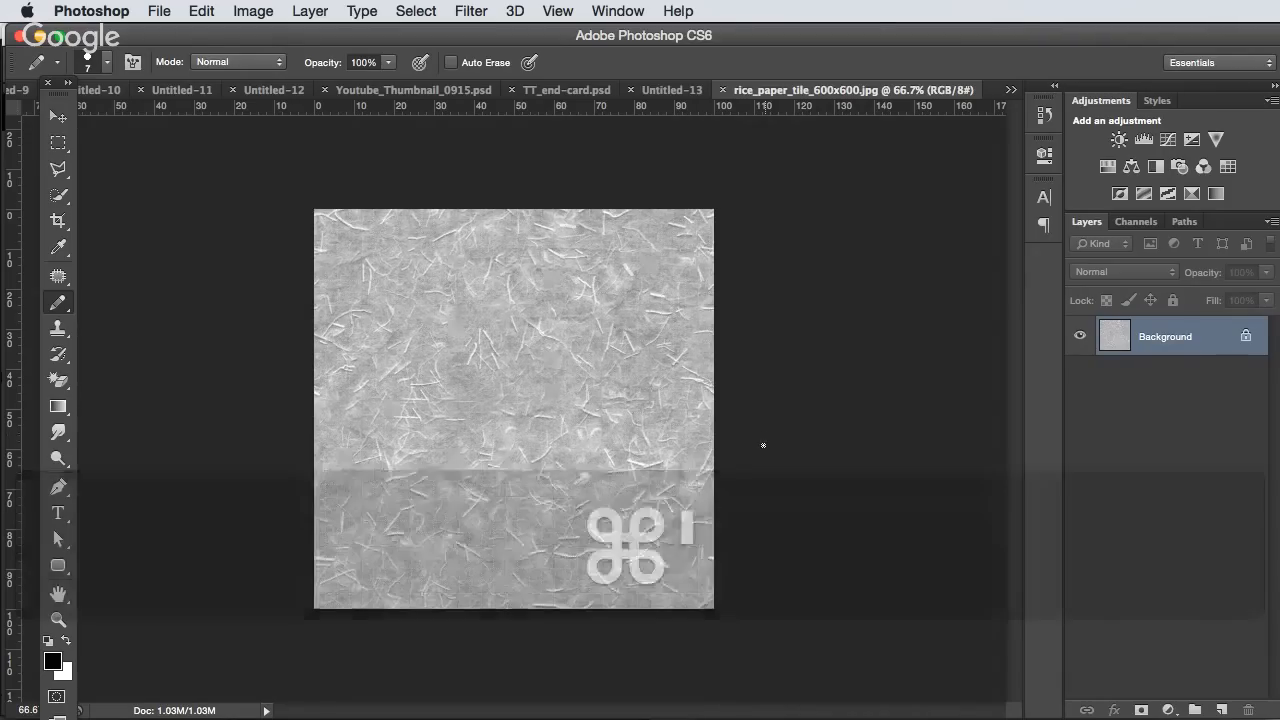
Switch to Chrome, bring up the Google Hangouts window and check the viewers' Q&A questions
{"action": "mouse_move", "coordinate": [700, 705]}
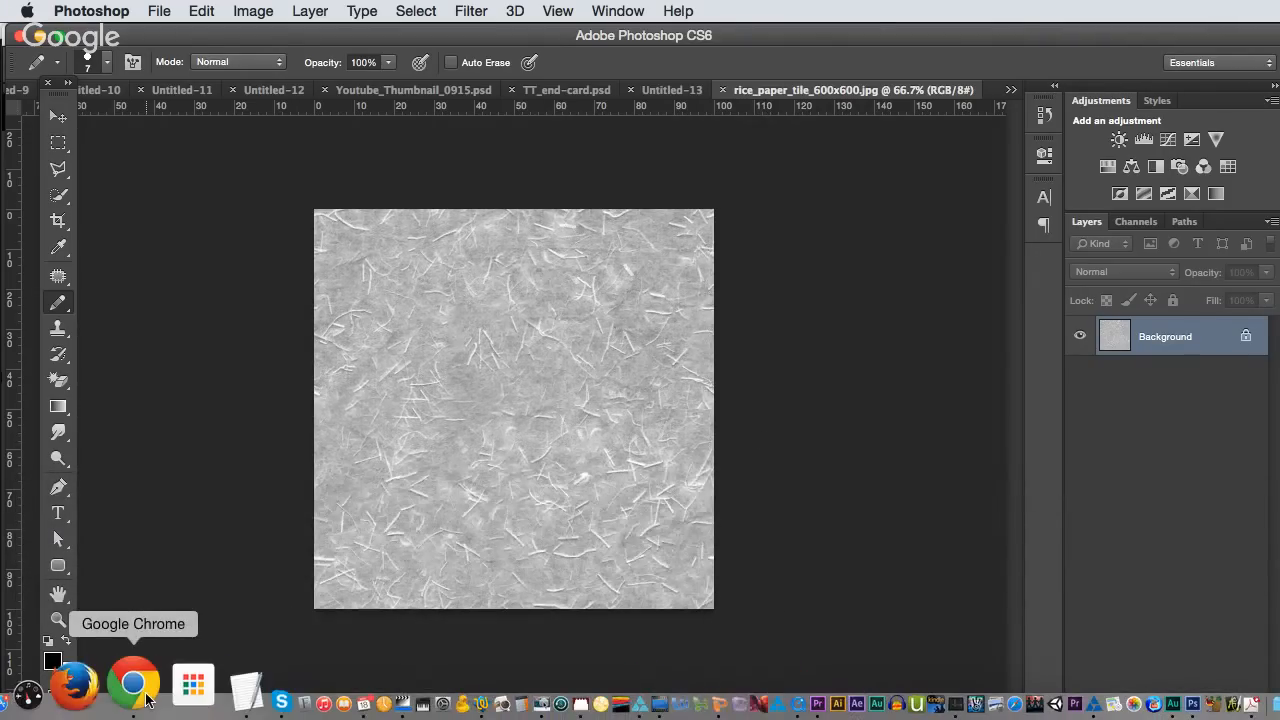
{"action": "left_click", "coordinate": [140, 690]}
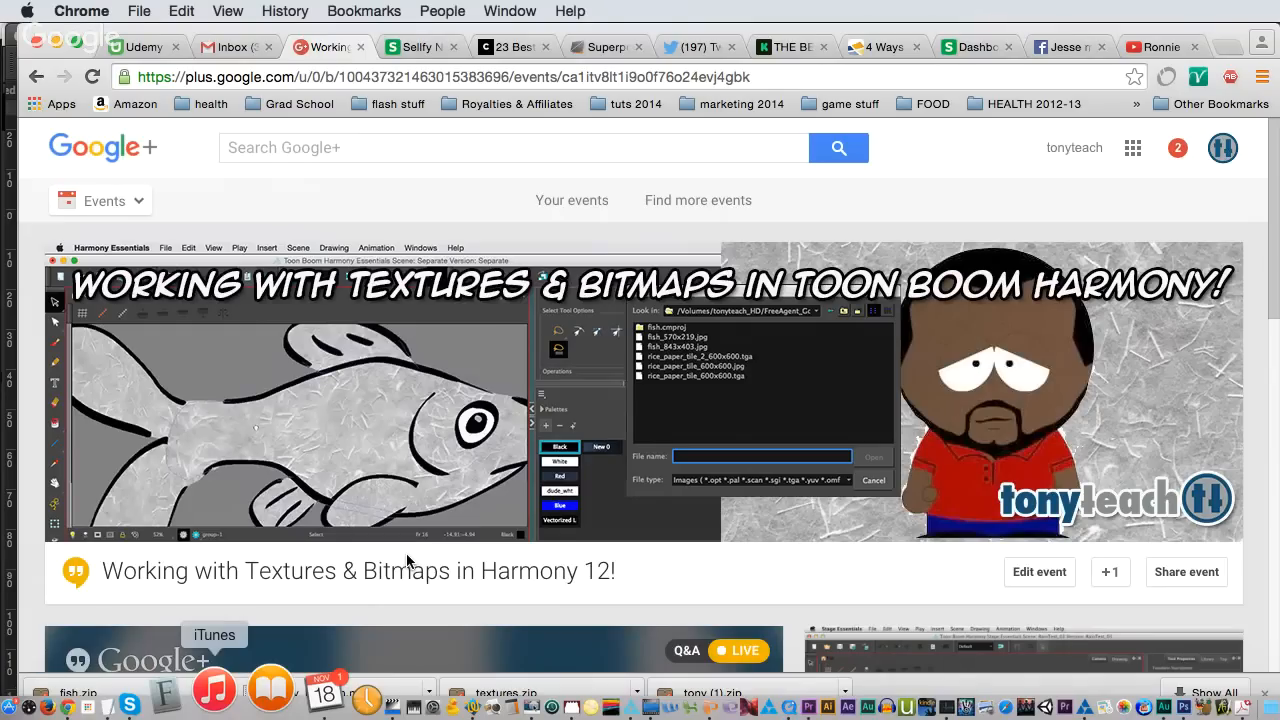
{"action": "left_click", "coordinate": [486, 10]}
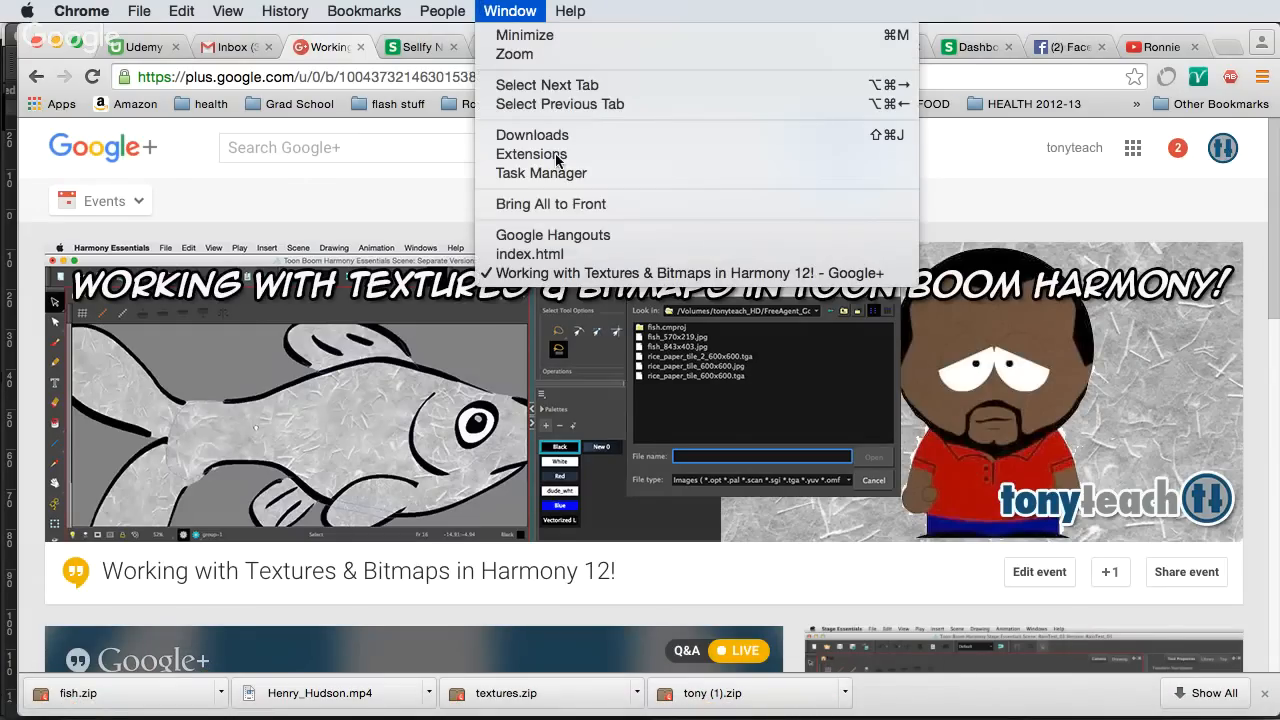
{"action": "left_click", "coordinate": [567, 234]}
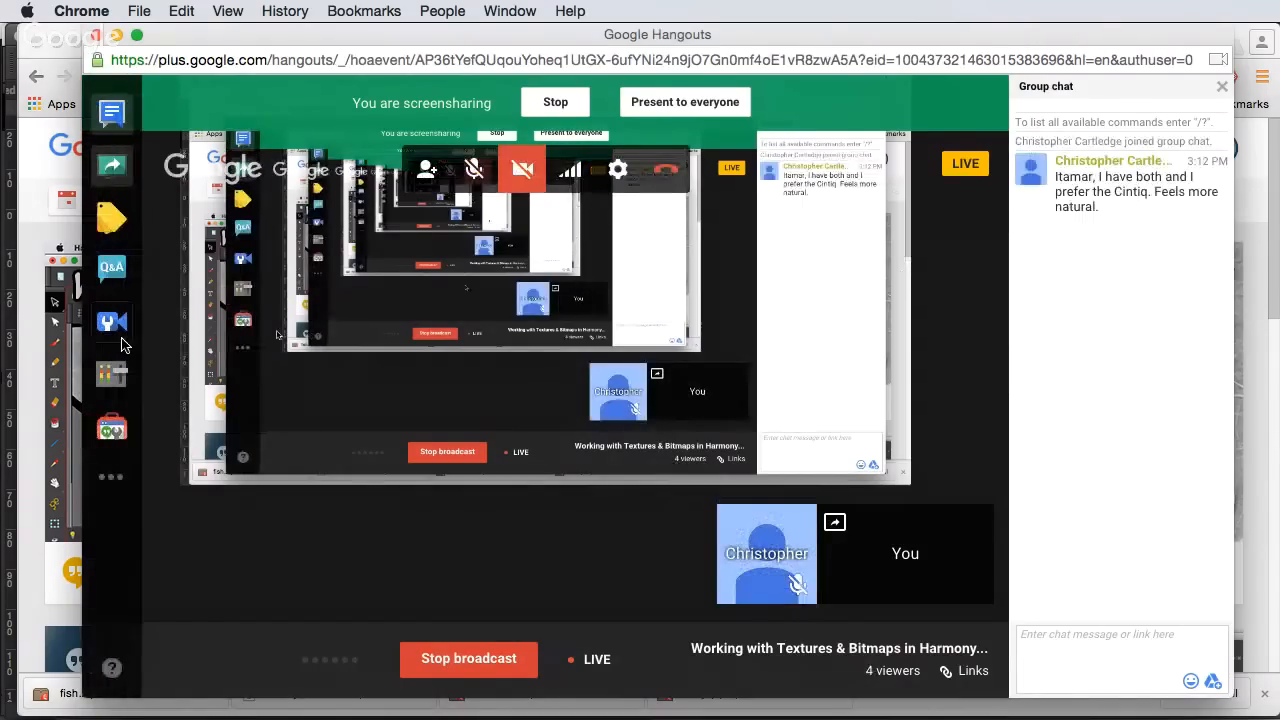
{"action": "left_click", "coordinate": [112, 265]}
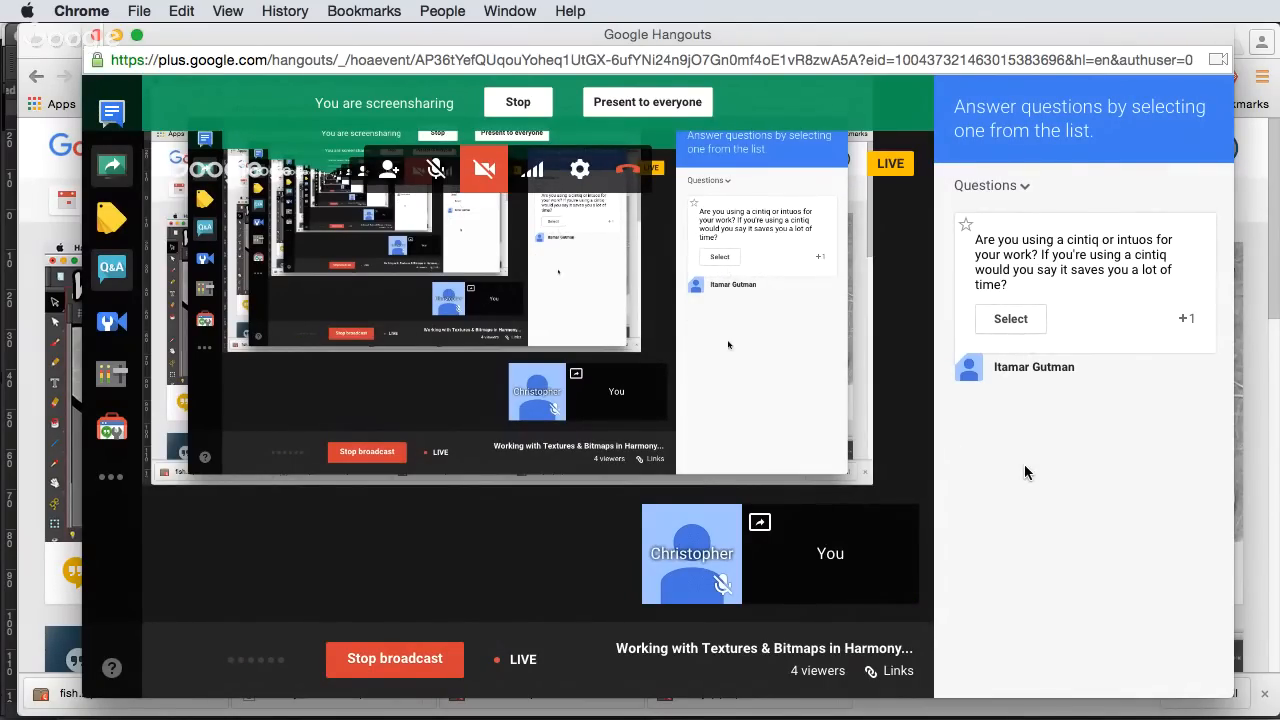
Check the live broadcast and its Showcase side panel on the Google+ event page for viewer questions, and close the page
{"action": "left_click", "coordinate": [35, 183]}
{"action": "scroll", "coordinate": [720, 440], "scroll_direction": "down", "scroll_amount": 5}
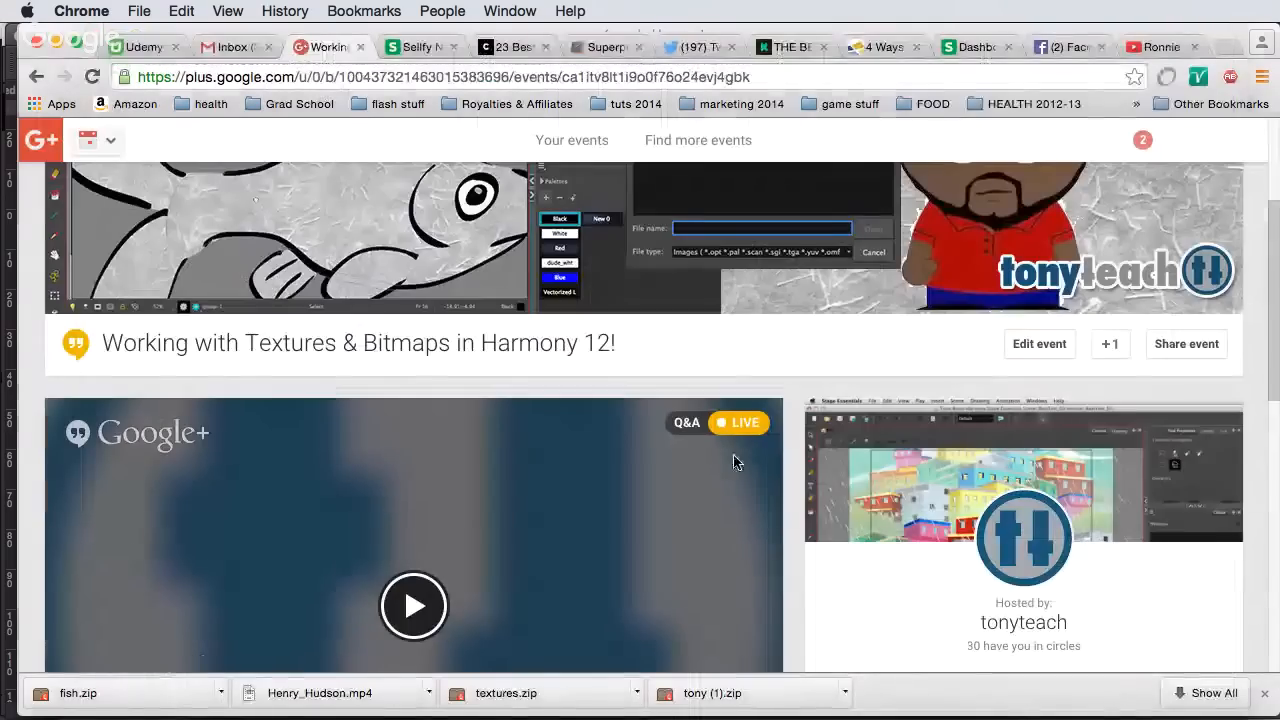
{"action": "left_click", "coordinate": [710, 428]}
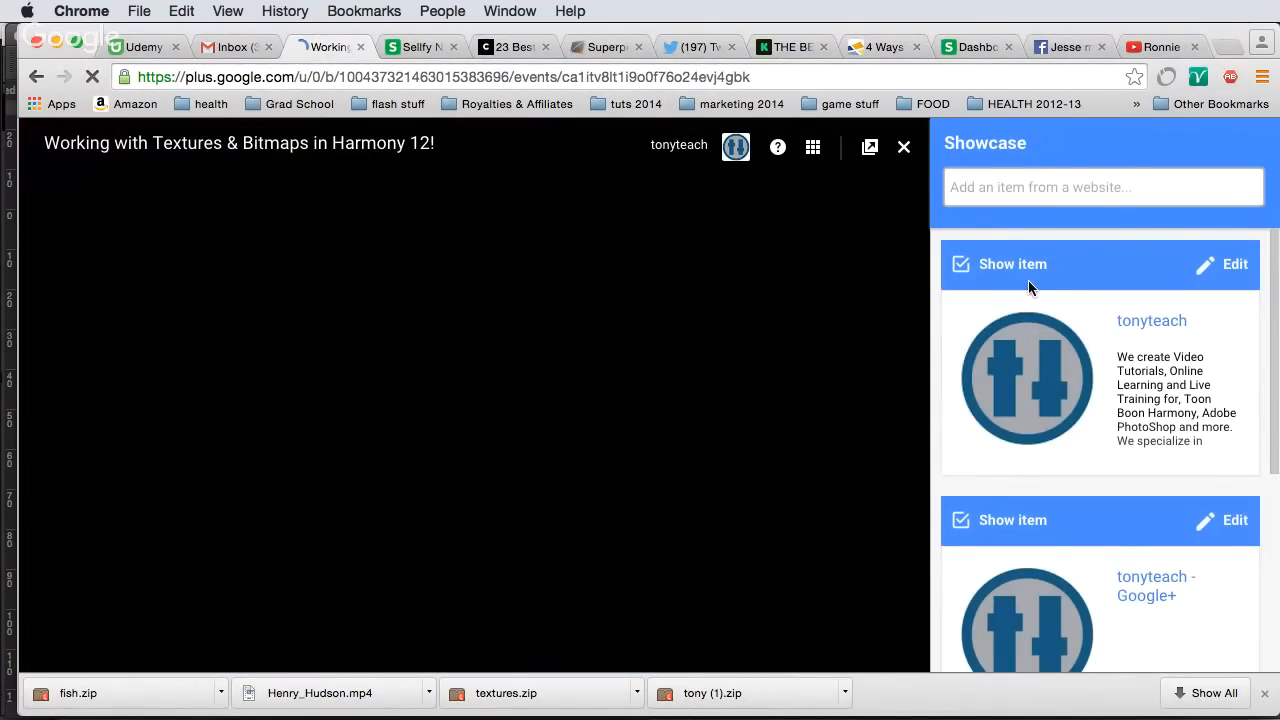
{"action": "scroll", "coordinate": [1040, 310], "scroll_direction": "down", "scroll_amount": 1}
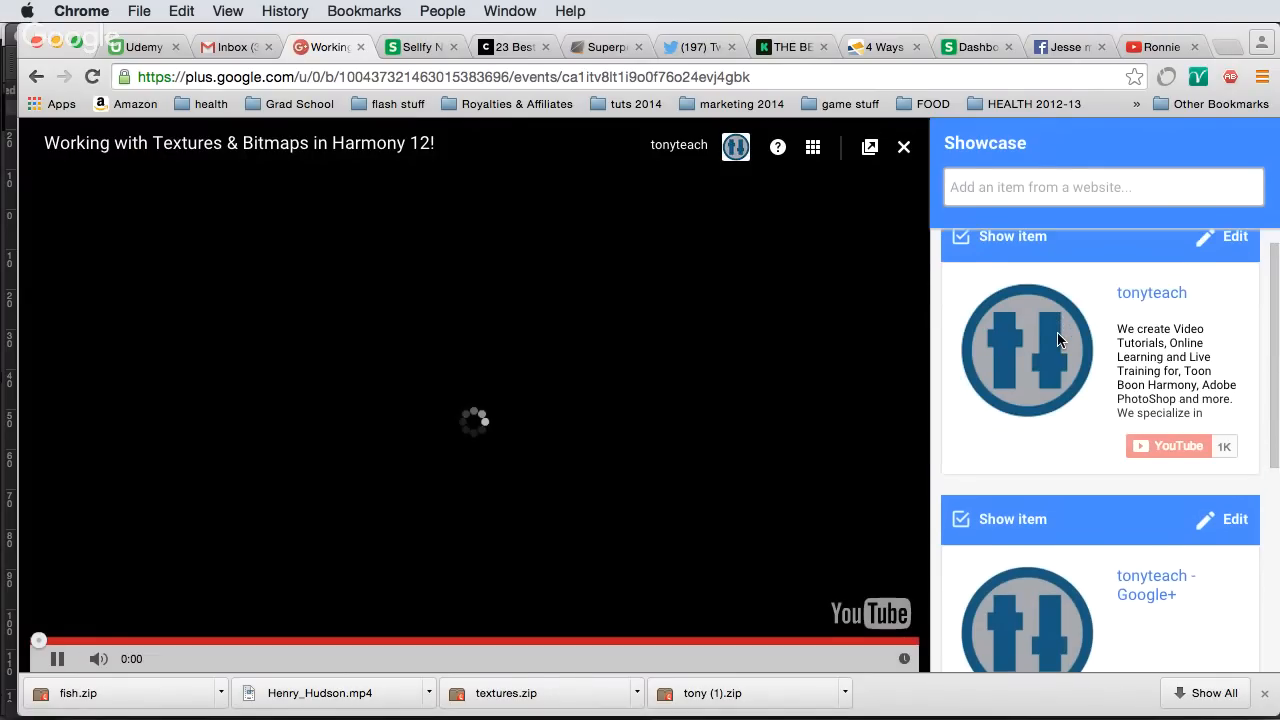
{"action": "scroll", "coordinate": [1058, 338], "scroll_direction": "down", "scroll_amount": 2}
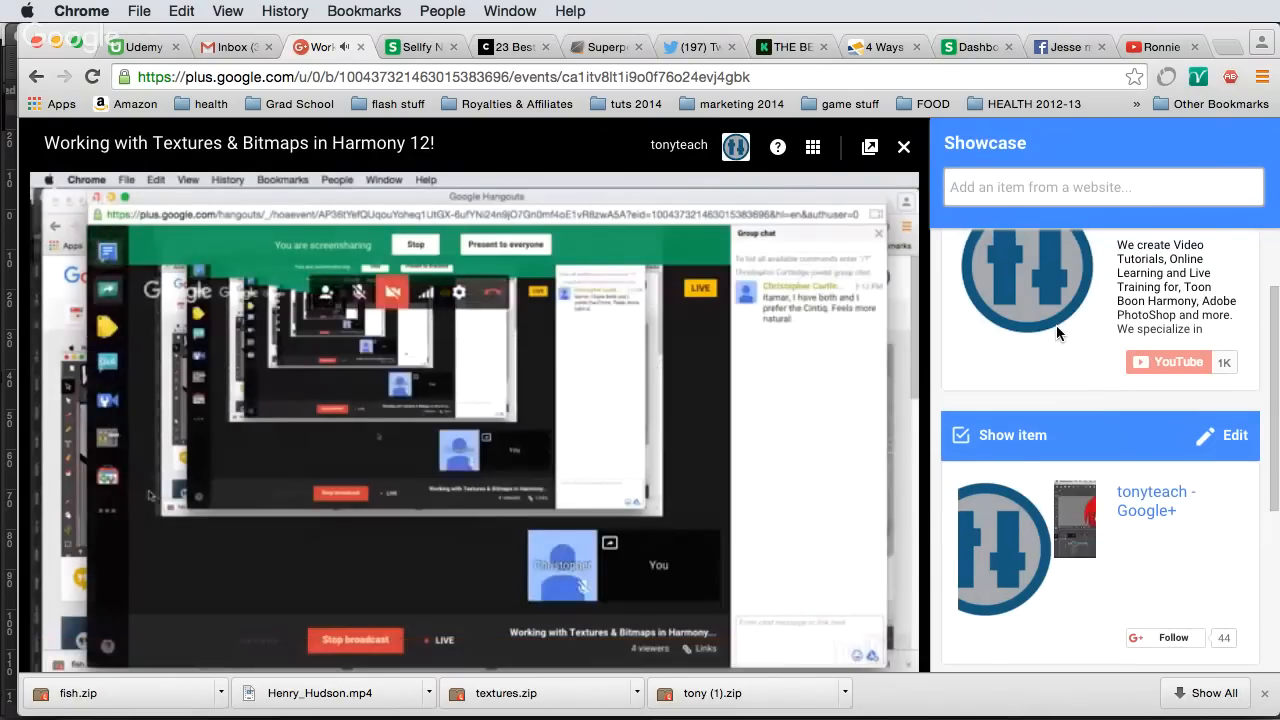
{"action": "scroll", "coordinate": [1056, 325], "scroll_direction": "up", "scroll_amount": 3}
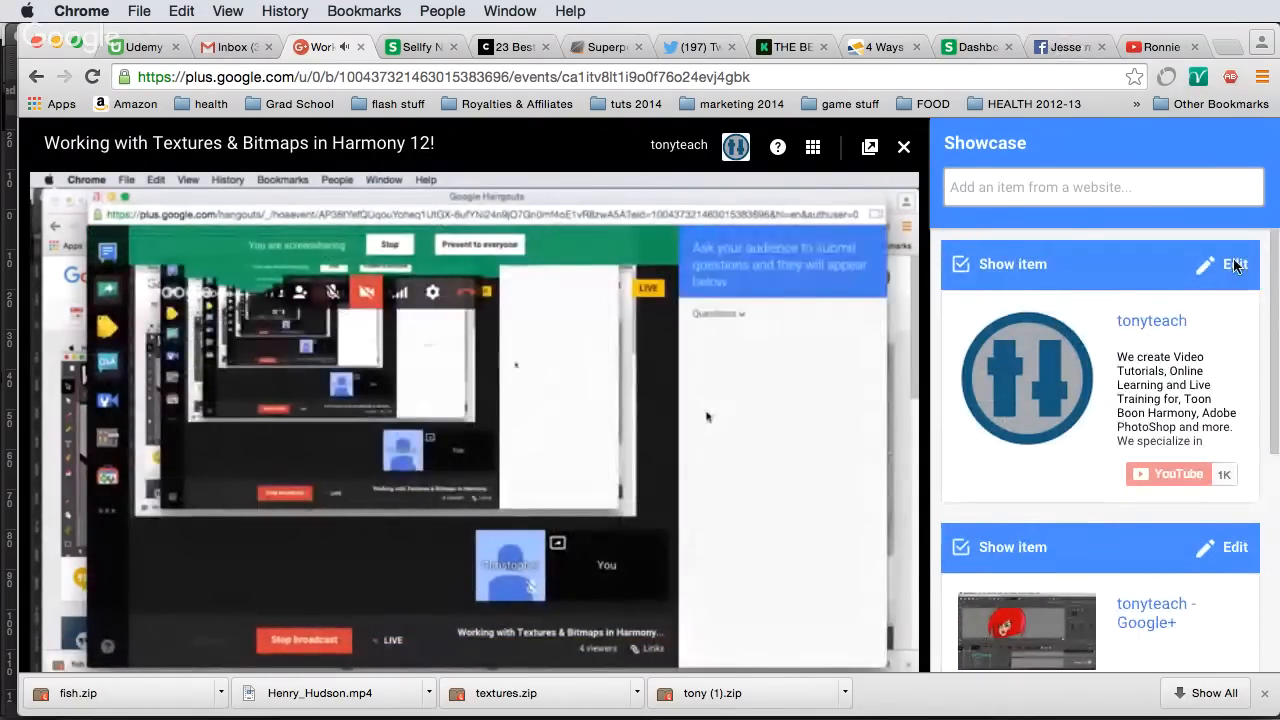
{"action": "scroll", "coordinate": [1233, 266], "scroll_direction": "down", "scroll_amount": 4}
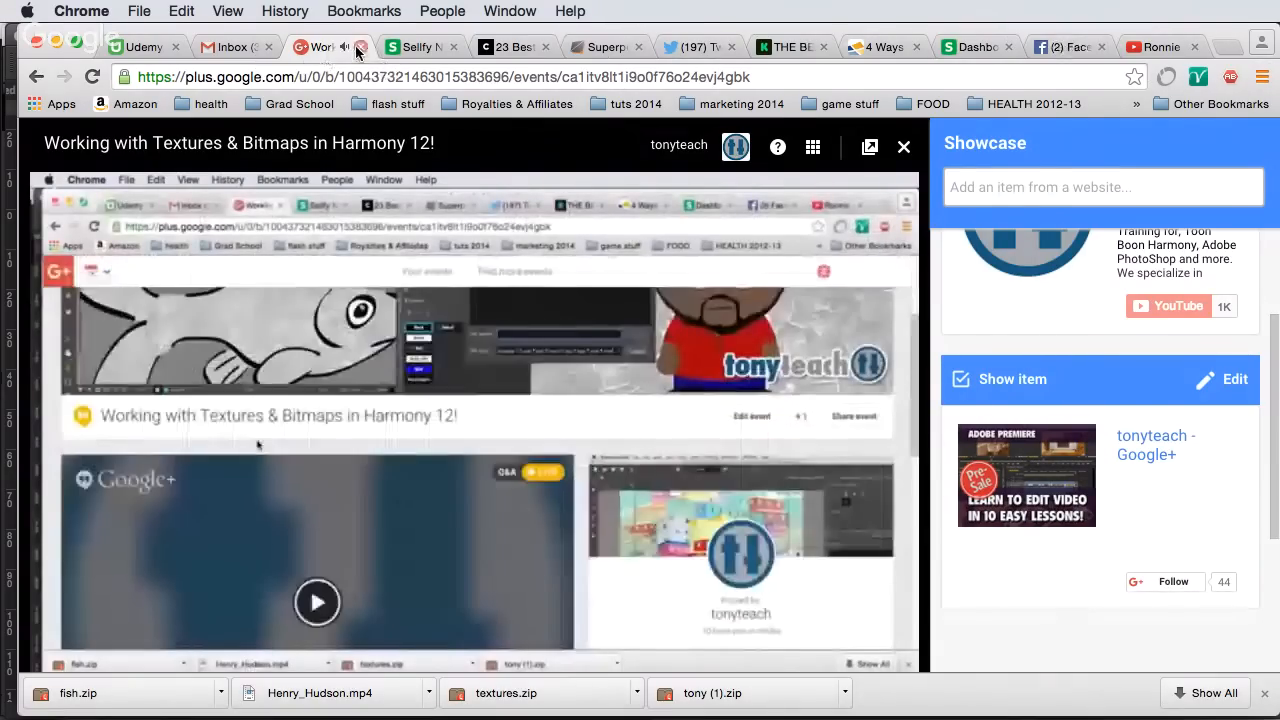
{"action": "left_click", "coordinate": [360, 47]}
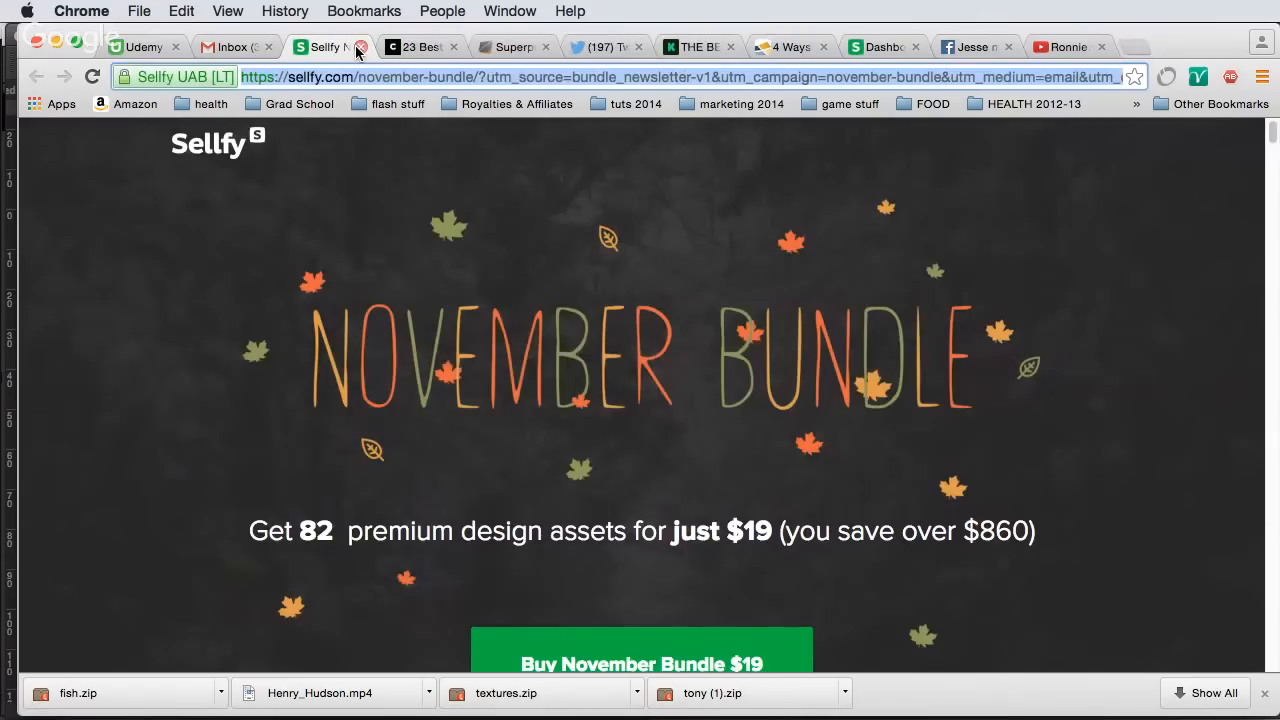
Bring the Google Hangouts window back to the front and recheck its Q&A list
{"action": "left_click", "coordinate": [510, 10]}
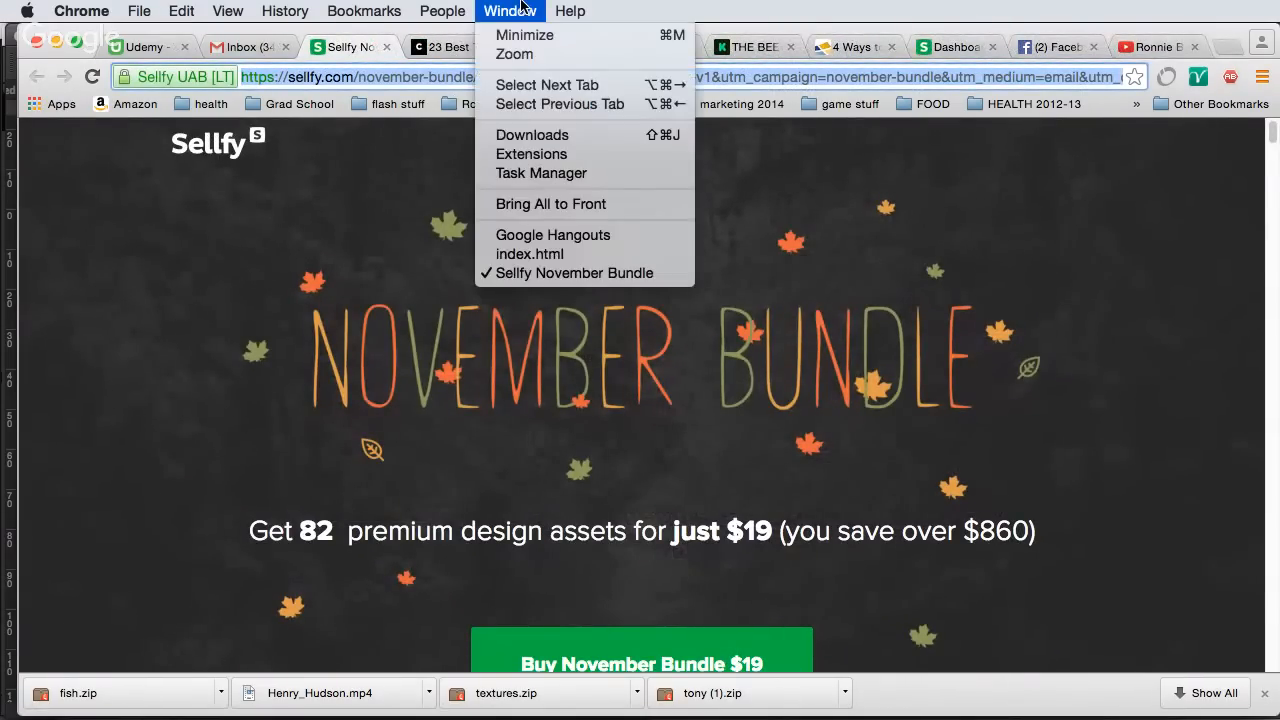
{"action": "left_click", "coordinate": [523, 234]}
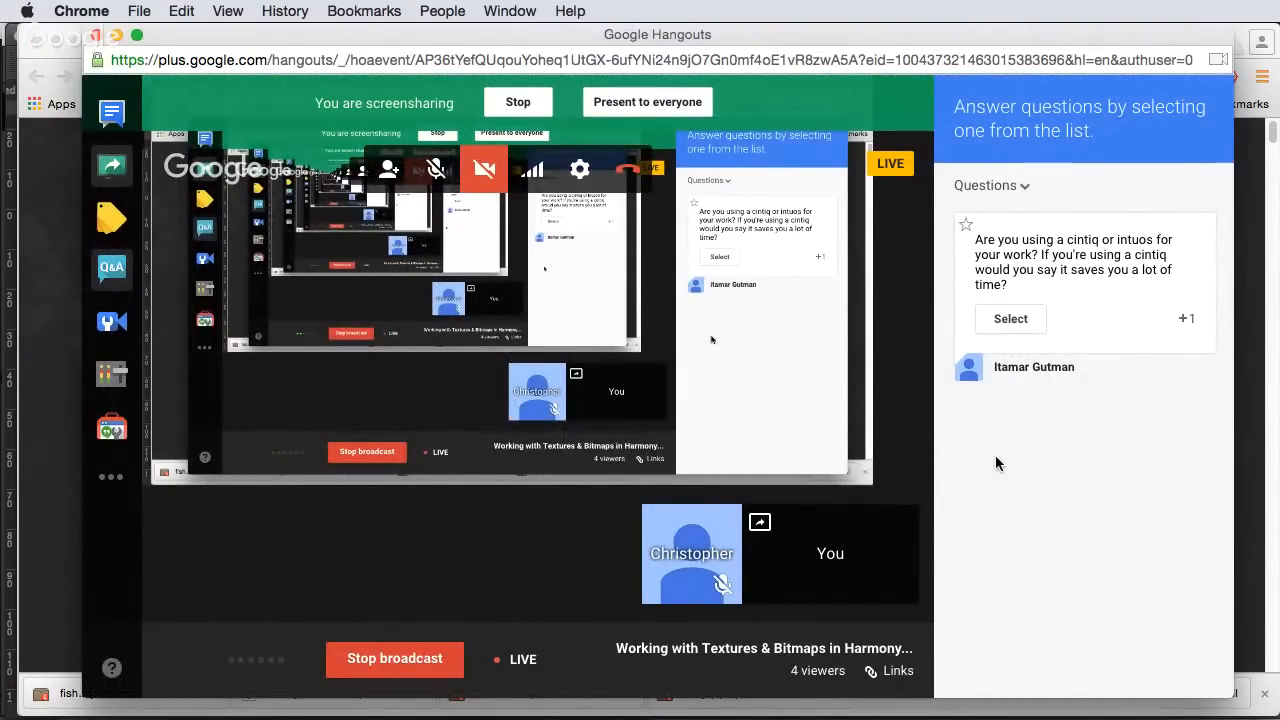
{"action": "left_click", "coordinate": [112, 270]}
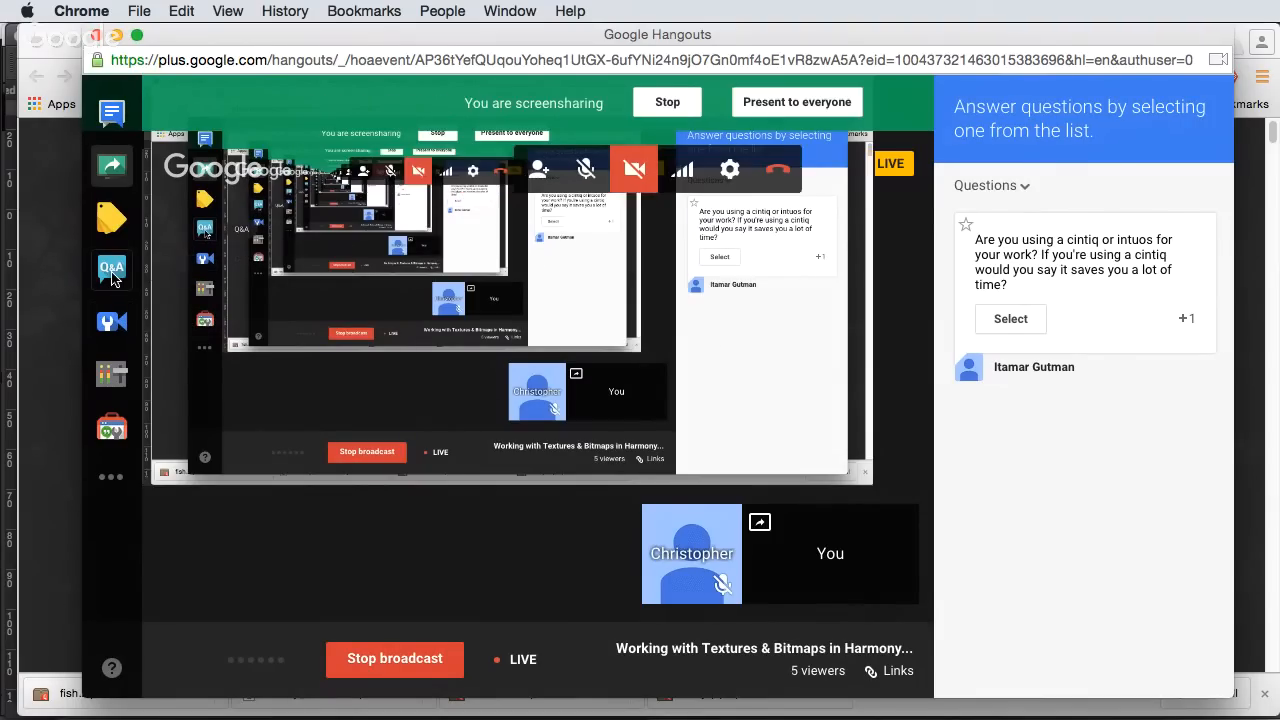
{"action": "left_click", "coordinate": [112, 272]}
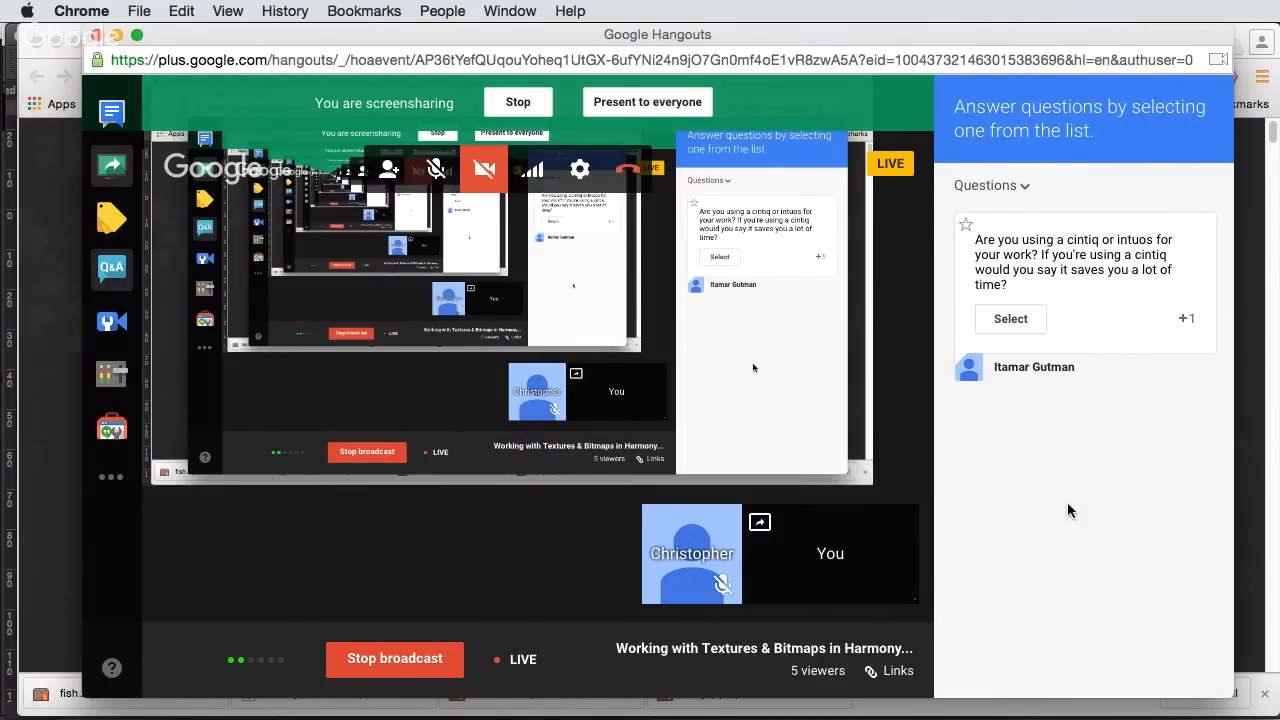
Switch to Photoshop and examine the rice paper tile's fibres and edge at 200% zoom
{"action": "mouse_move", "coordinate": [1050, 705]}
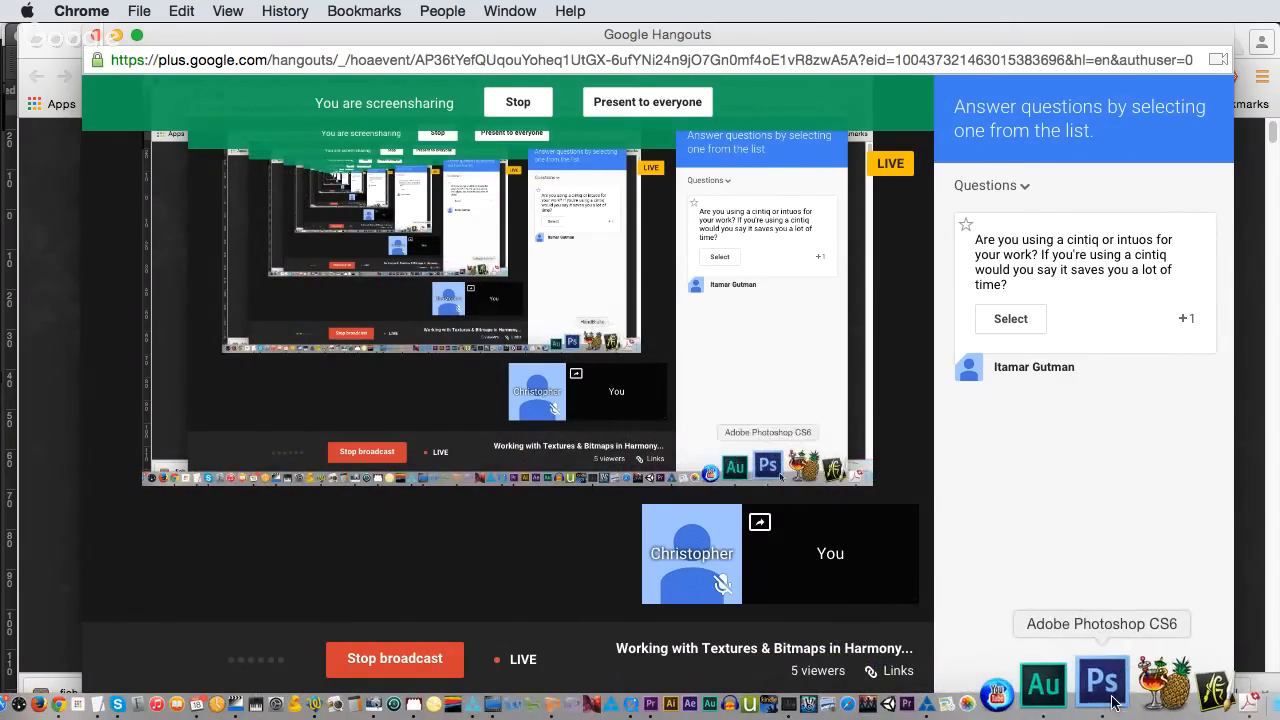
{"action": "left_click", "coordinate": [1100, 700]}
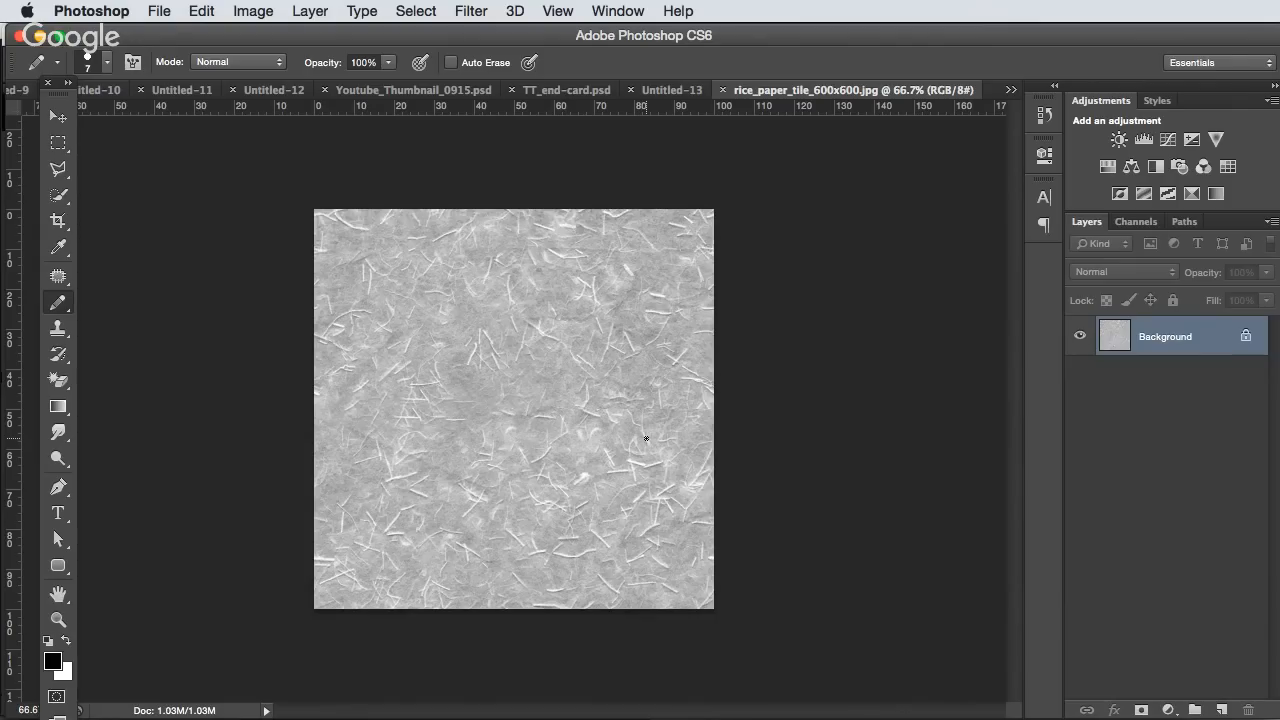
{"action": "key", "text": "super+equal"}
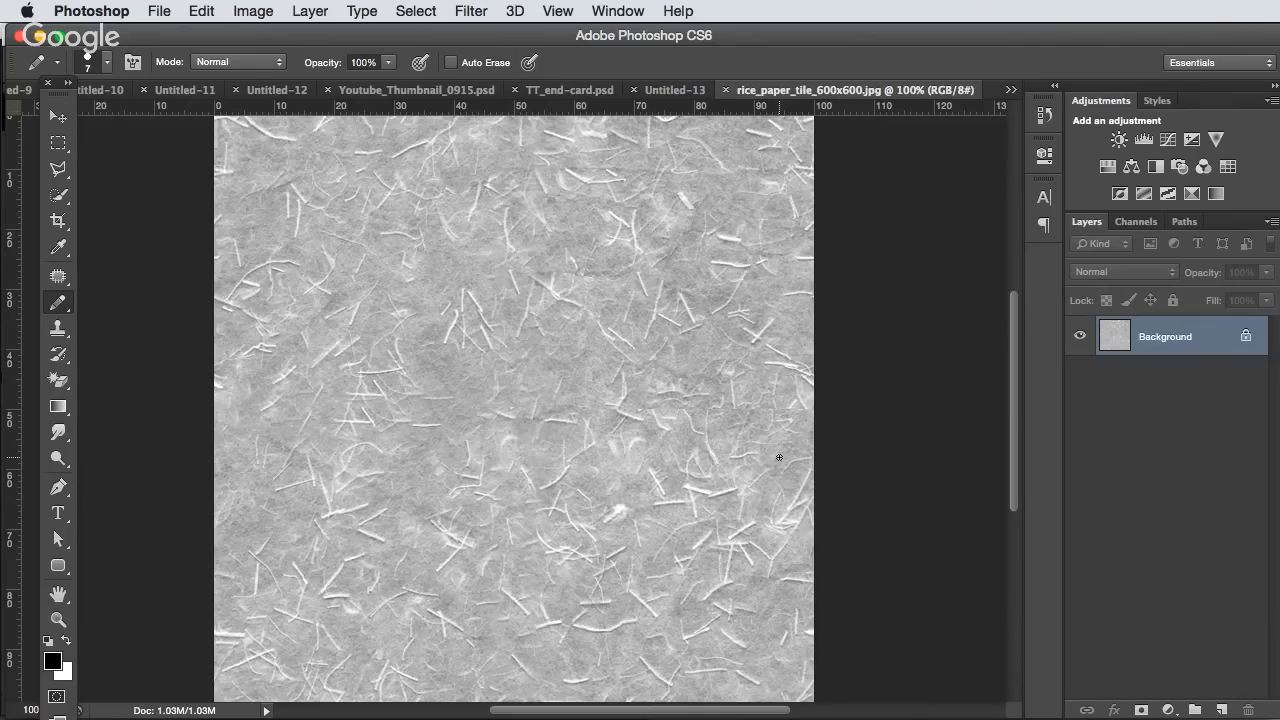
{"action": "key", "text": "super"}
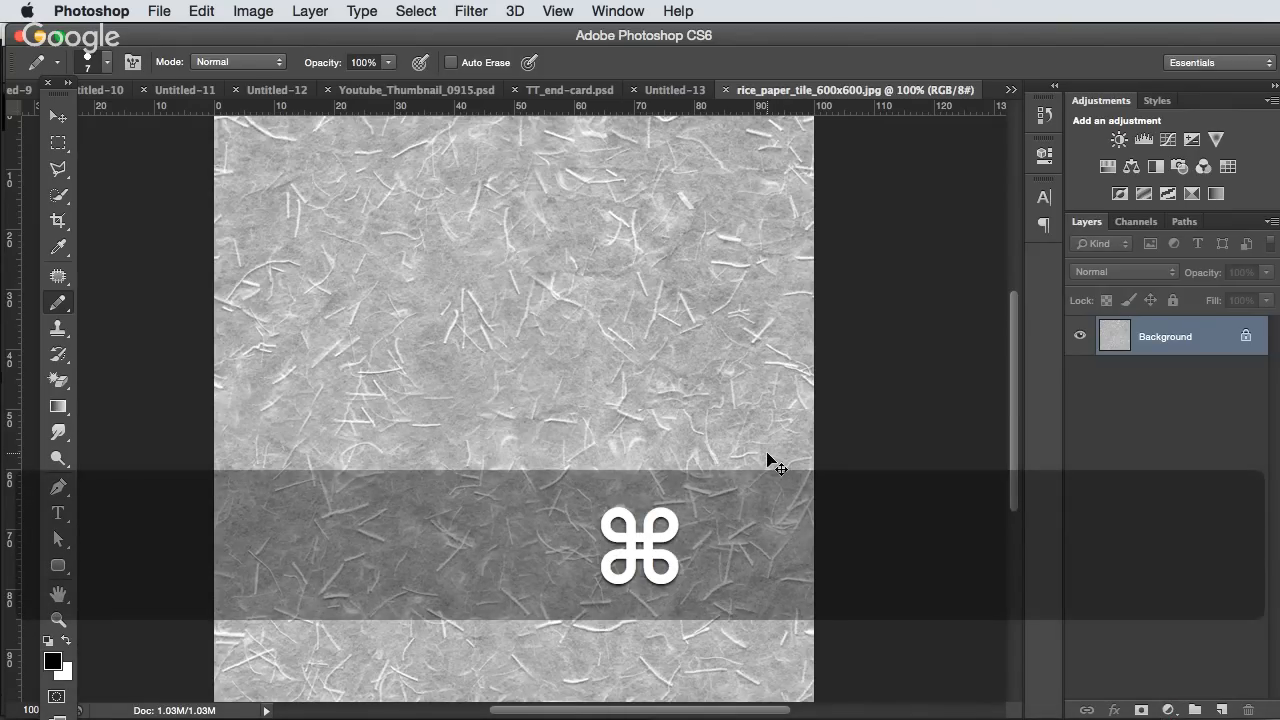
{"action": "key", "text": "super+equal"}
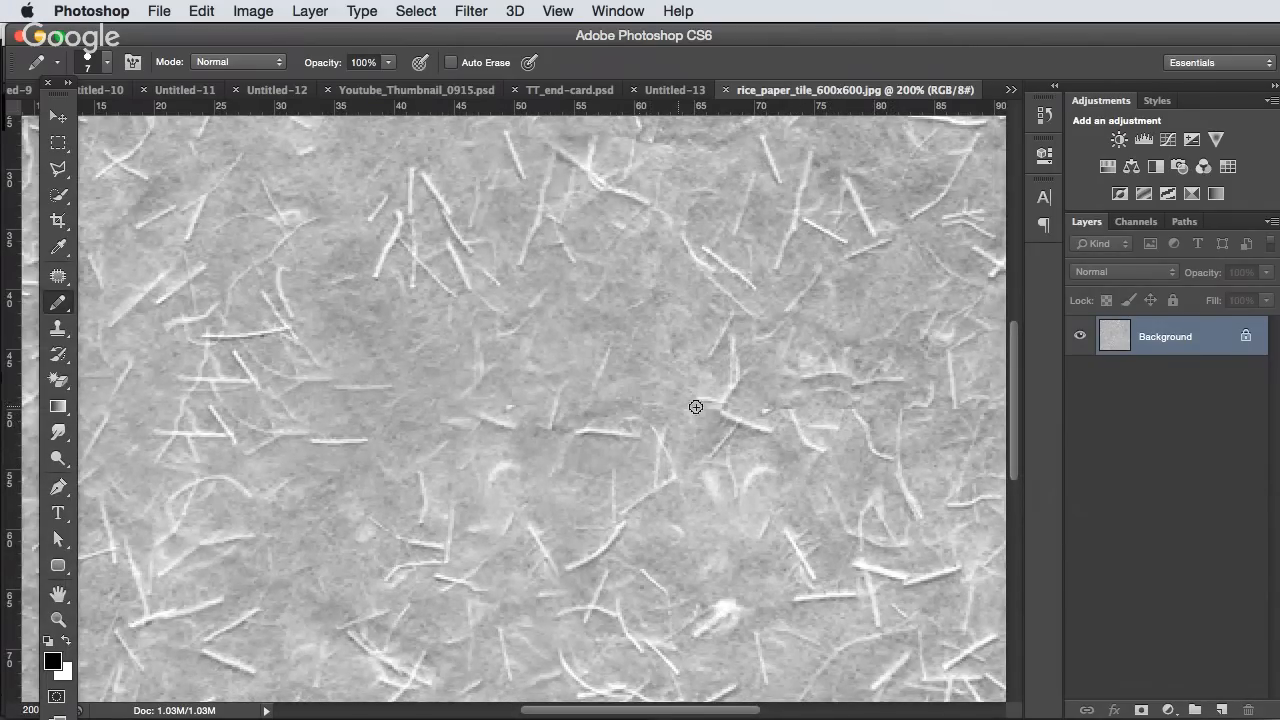
{"action": "key", "text": "space"}
{"action": "left_click_drag", "start_coordinate": [784, 413], "coordinate": [531, 391]}
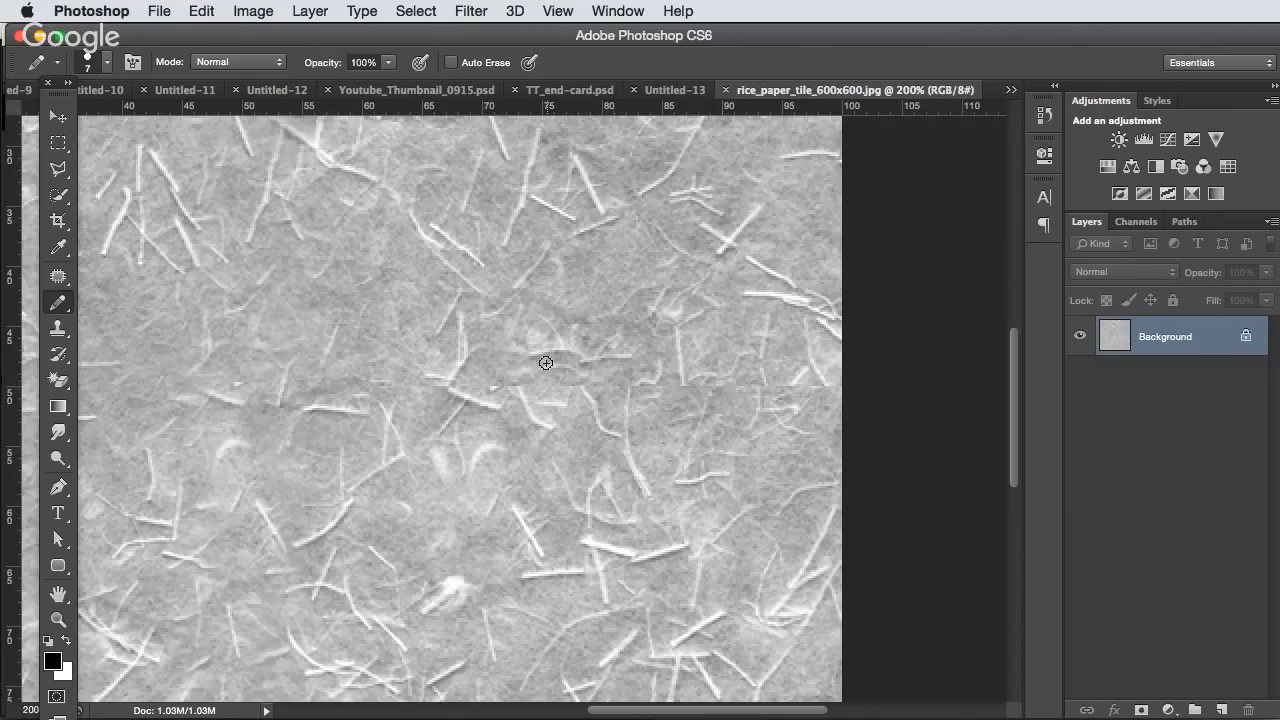
Place a horizontal guide across the upper third of the rice paper tile and show the whole tile at 66.7%
{"action": "mouse_move", "coordinate": [541, 104]}
{"action": "left_mouse_down"}
{"action": "mouse_move", "coordinate": [534, 388]}
{"action": "mouse_move", "coordinate": [538, 118]}
{"action": "left_mouse_up"}
{"action": "scroll", "coordinate": [799, 371], "scroll_direction": "left", "scroll_amount": 3}
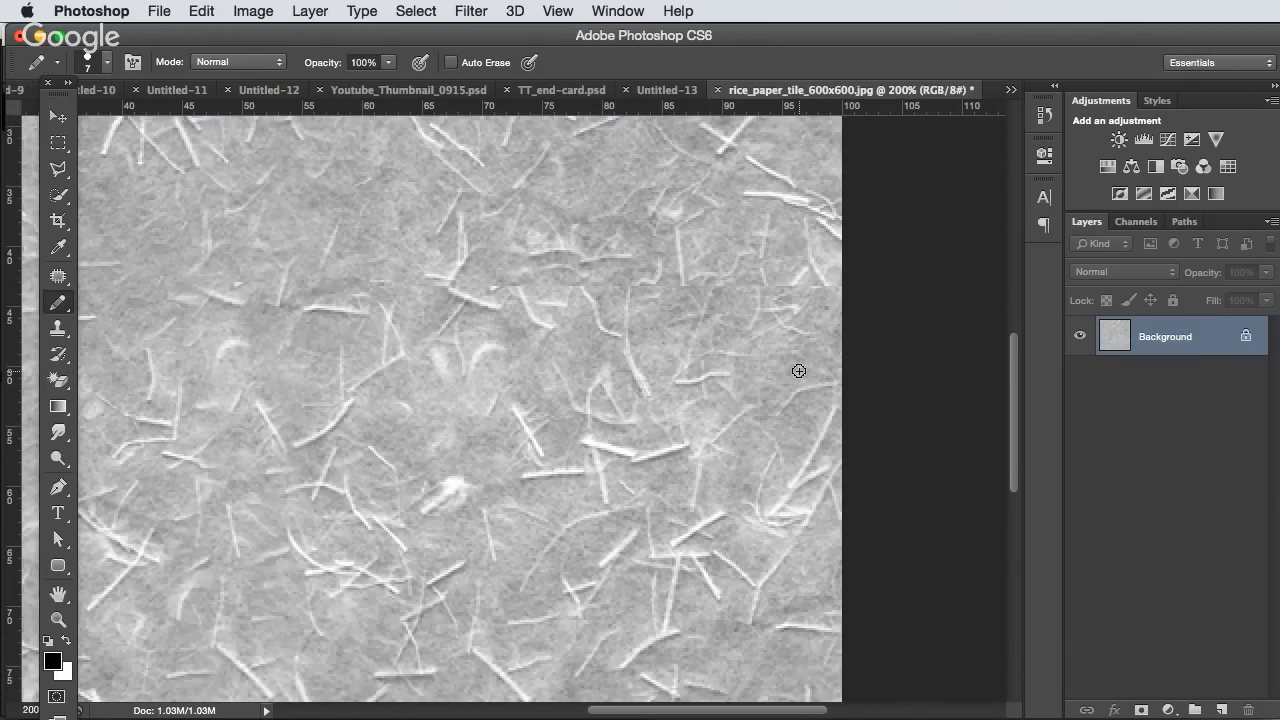
{"action": "key", "text": "super+minus"}
{"action": "key", "text": "super+minus"}
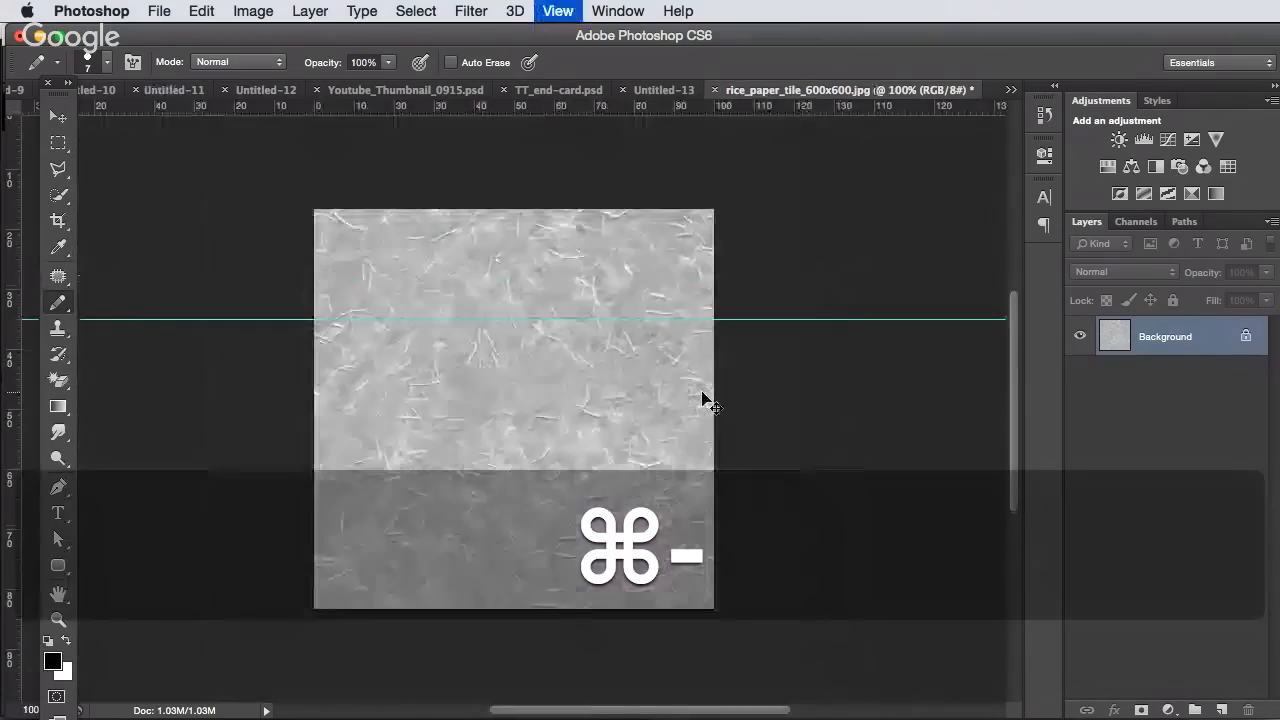
{"action": "key", "text": "F16"}
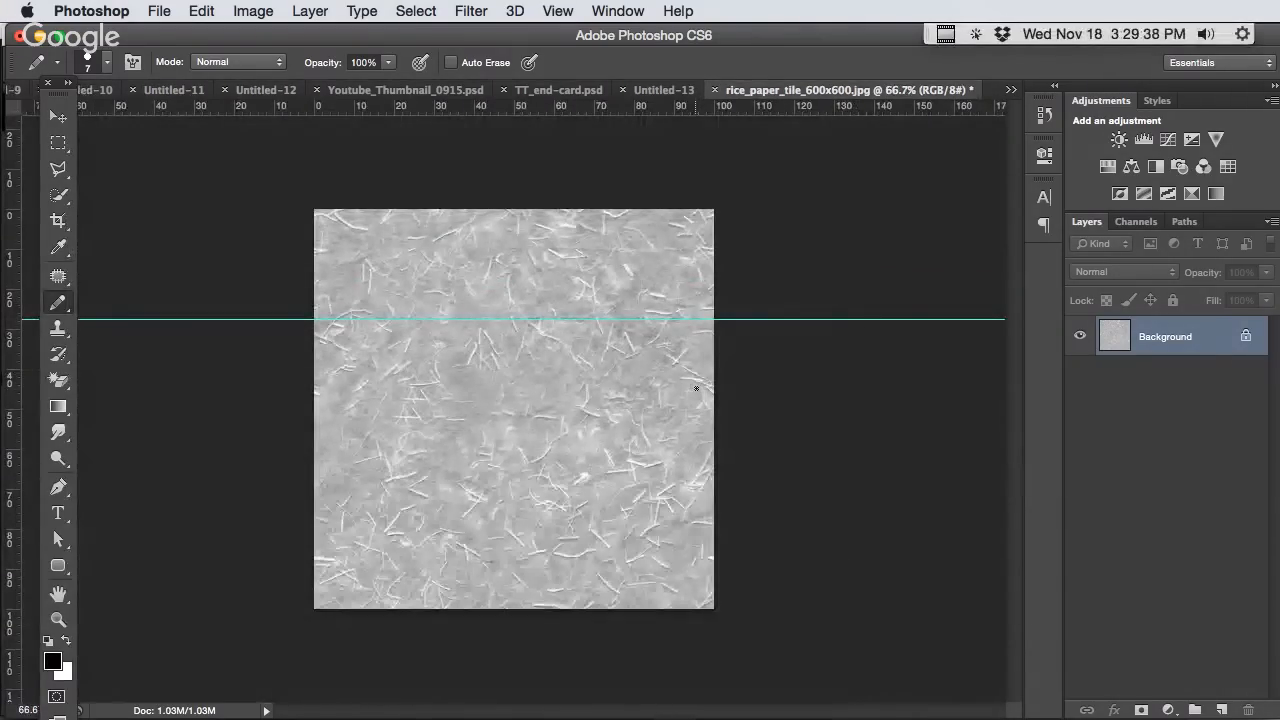
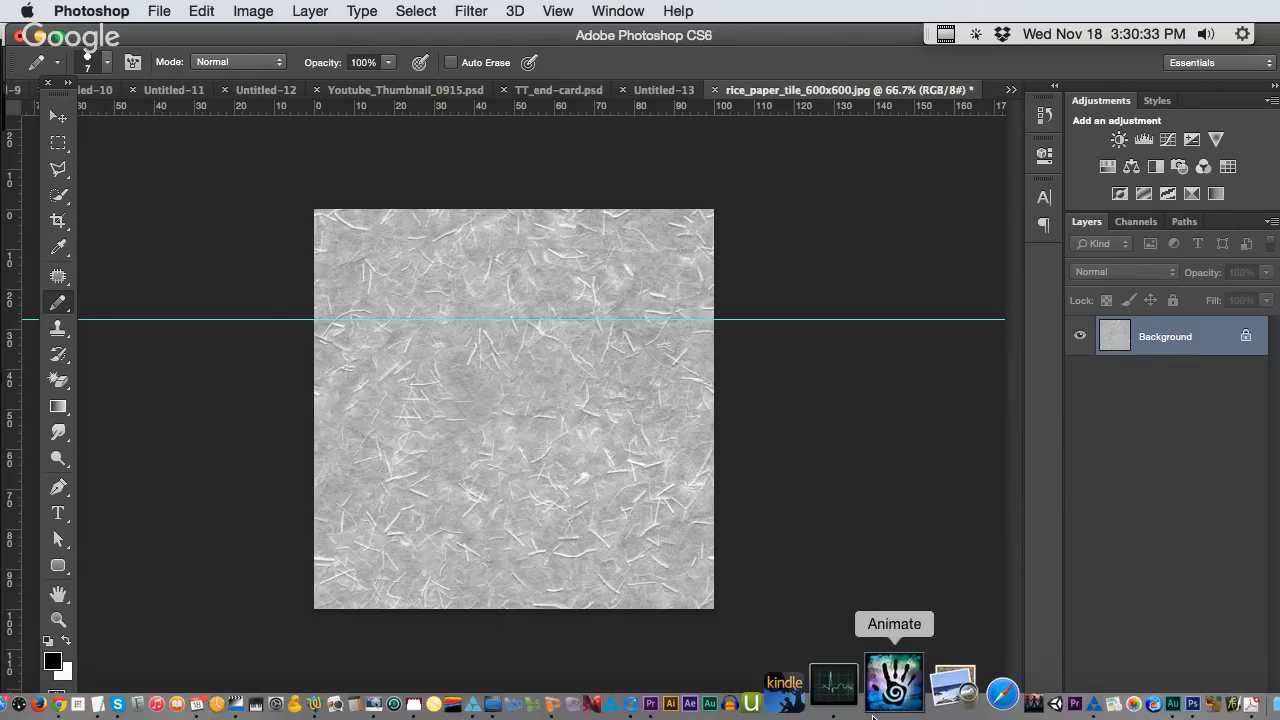
Switch to Toon Boom Harmony and save the fish scene as a new version named fish_texture
{"action": "left_click", "coordinate": [1005, 688]}
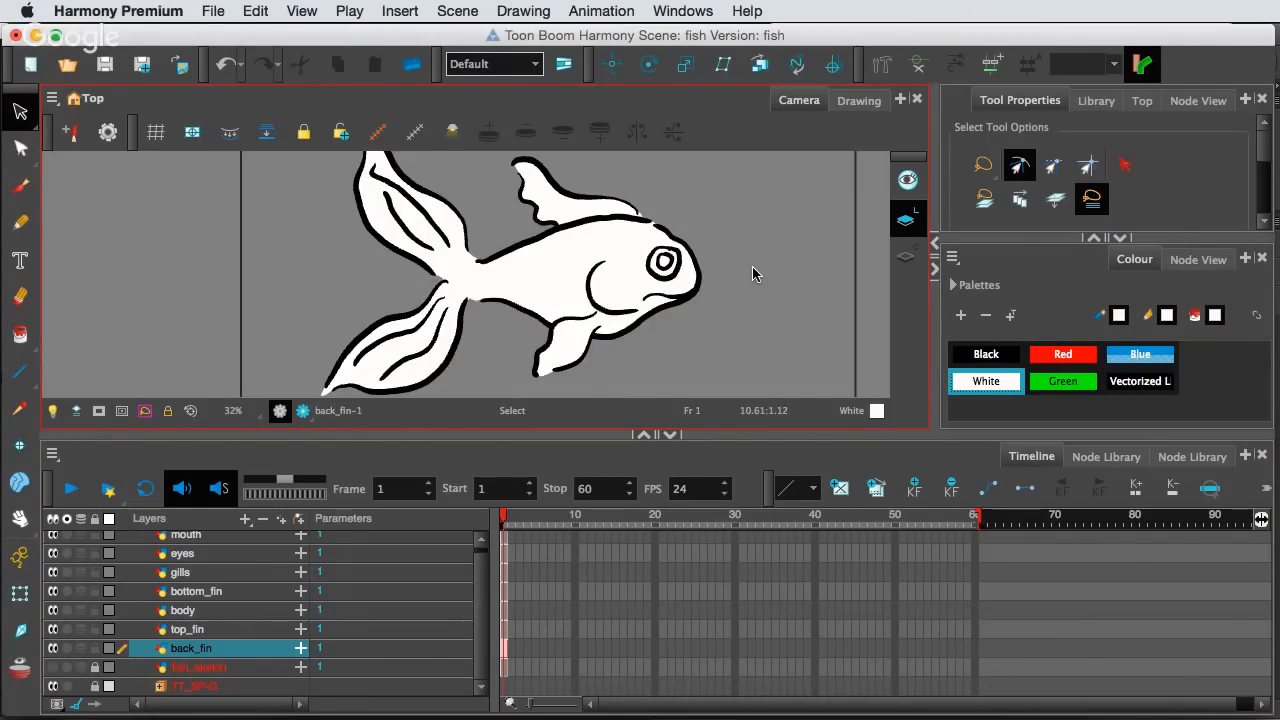
{"action": "key", "text": "super"}
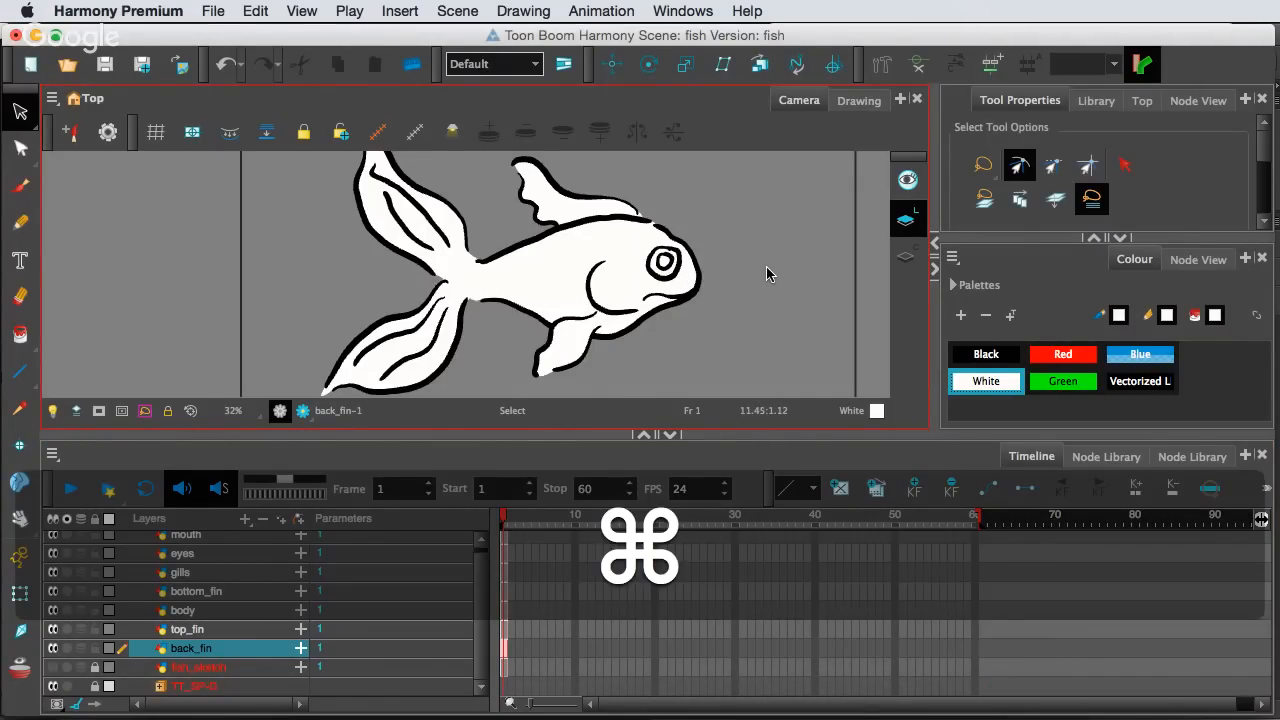
{"action": "left_click", "coordinate": [212, 10]}
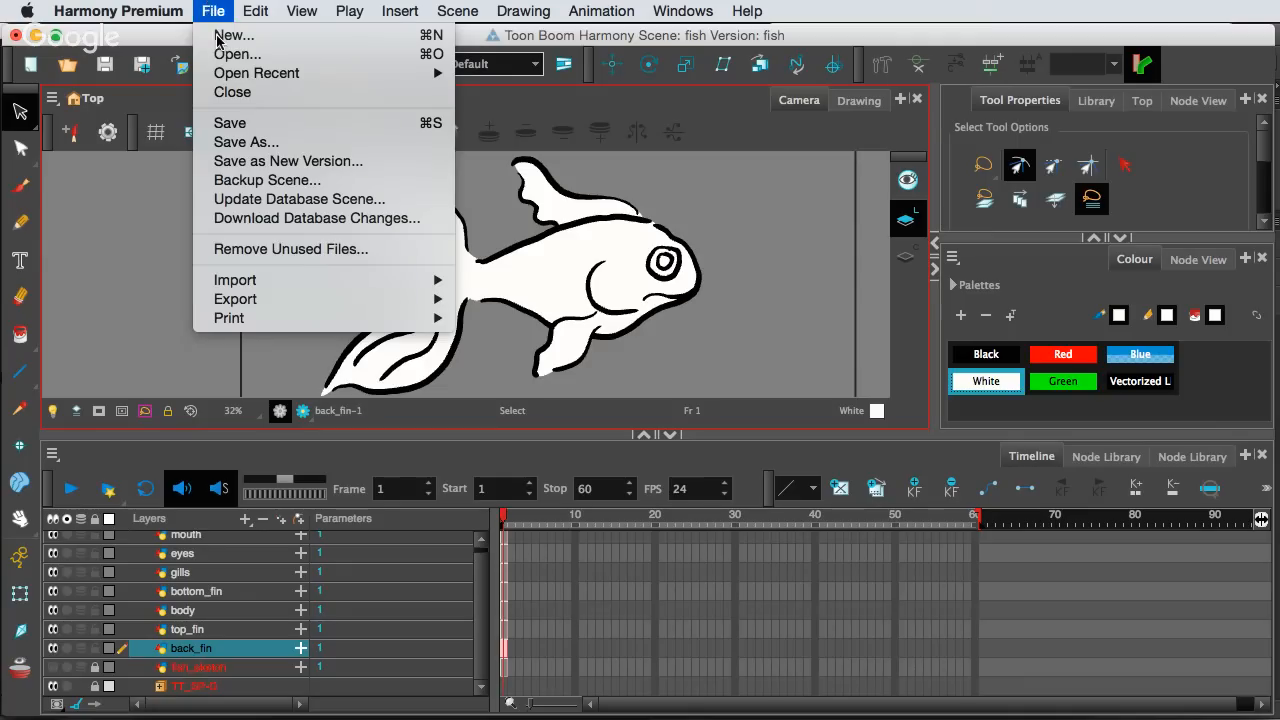
{"action": "left_click", "coordinate": [250, 162]}
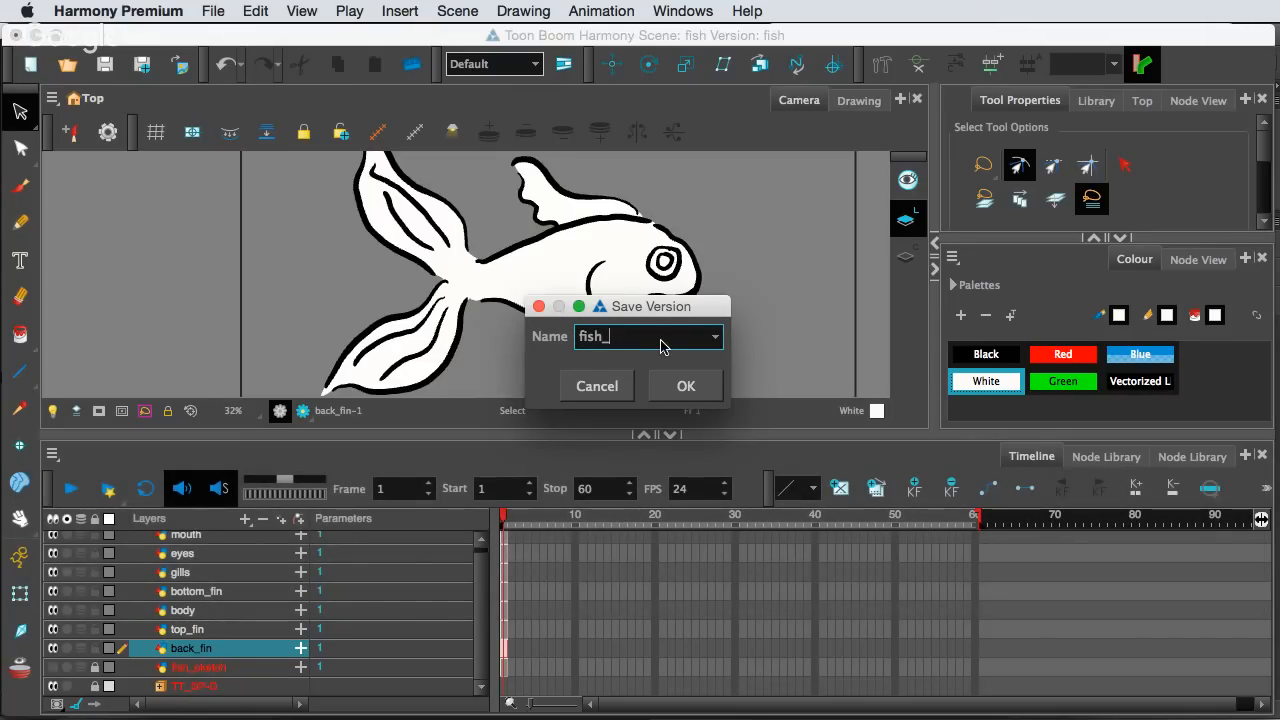
{"action": "type", "text": "_texture"}
{"action": "left_click", "coordinate": [684, 384]}
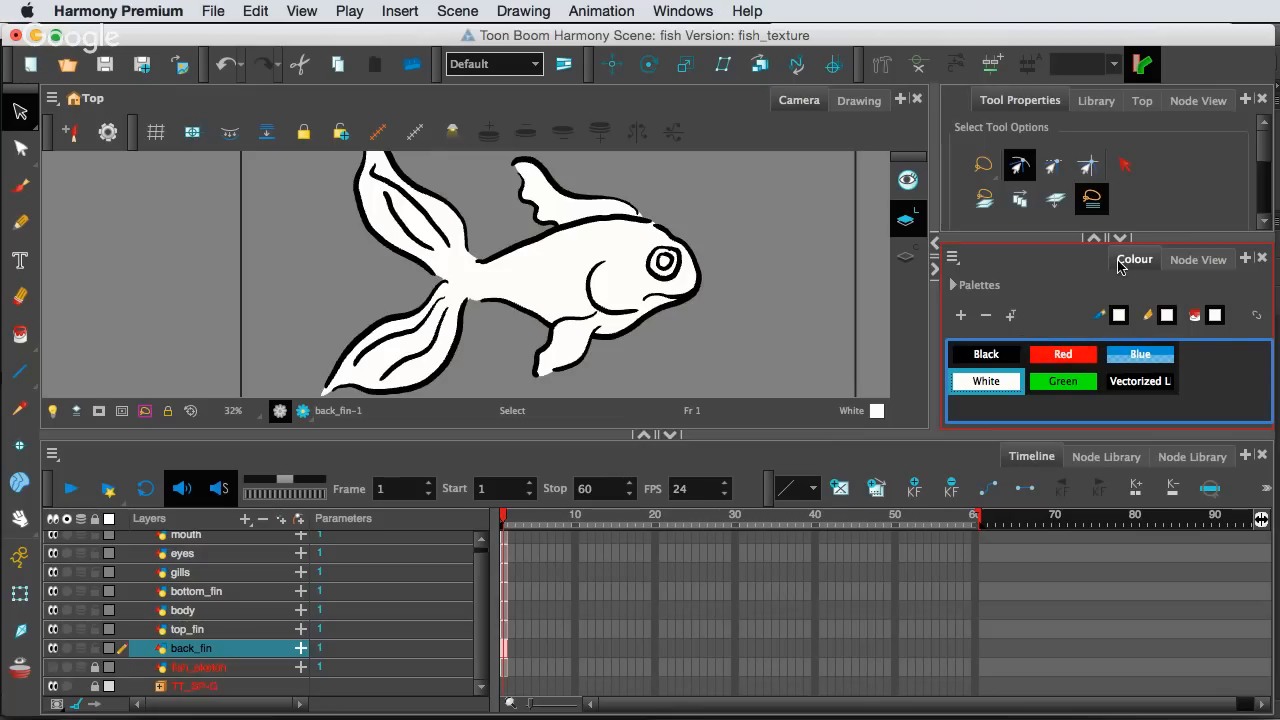
Add a texture swatch to the palette from rice_paper_tile_600x600.jpg in the _Webinars-Hangouts folder and make it the current colour
{"action": "left_click", "coordinate": [1016, 315]}
{"action": "left_click", "coordinate": [1016, 315]}
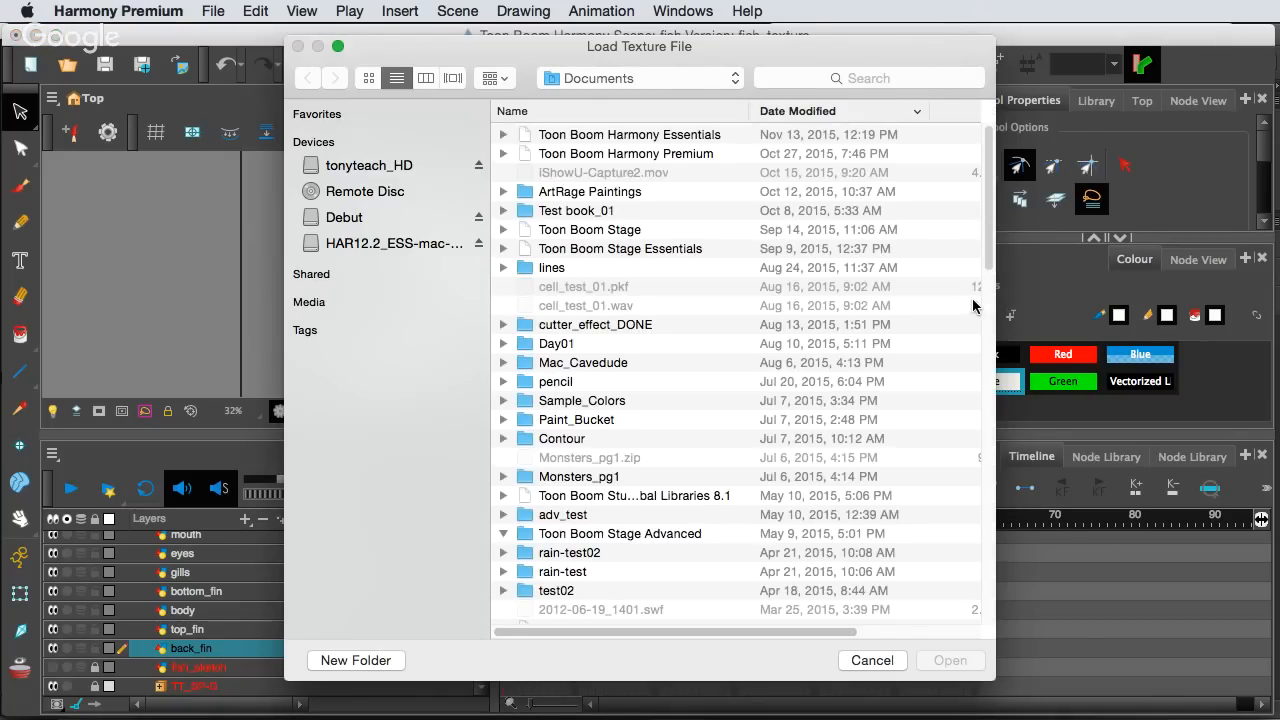
{"action": "left_click", "coordinate": [610, 80]}
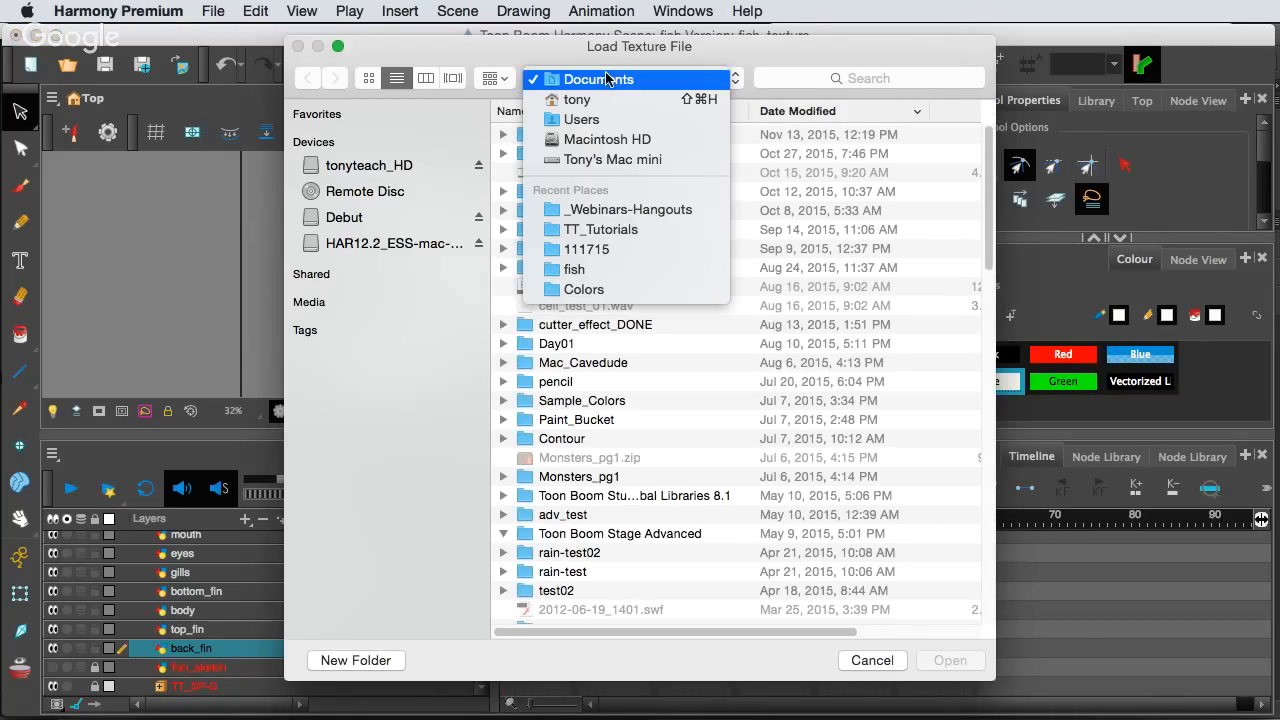
{"action": "left_click", "coordinate": [604, 211]}
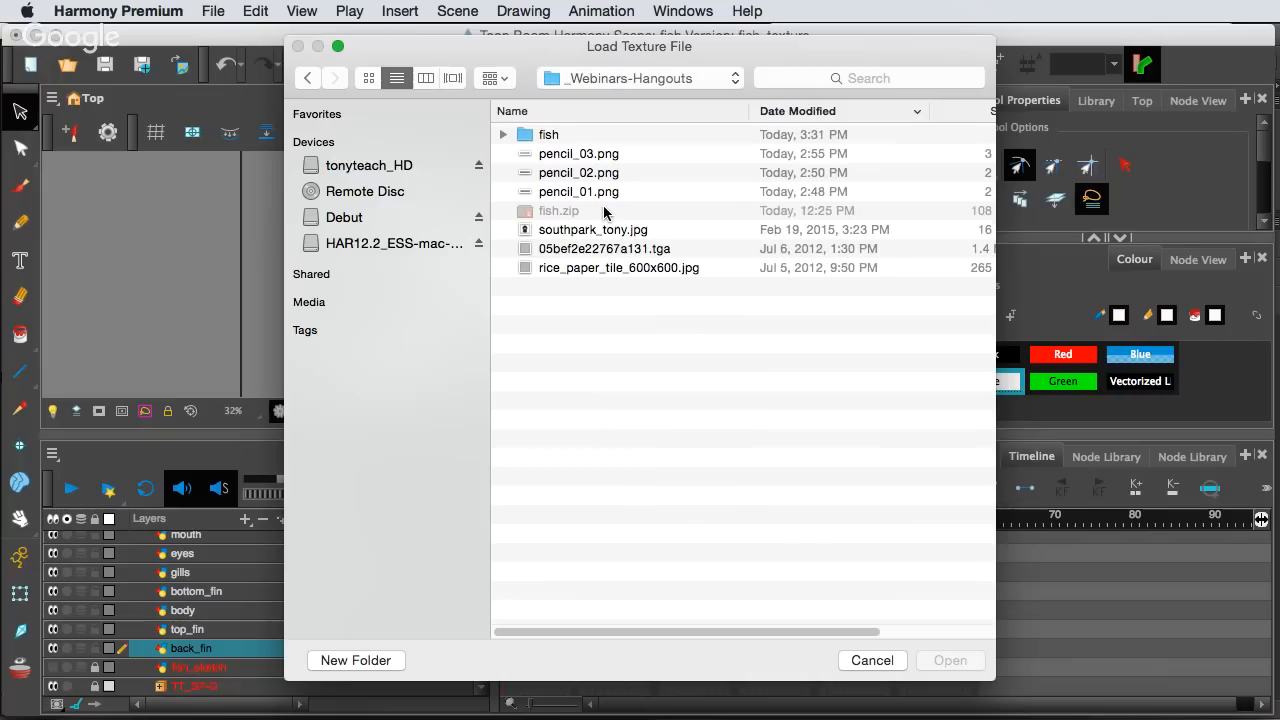
{"action": "left_click", "coordinate": [617, 268]}
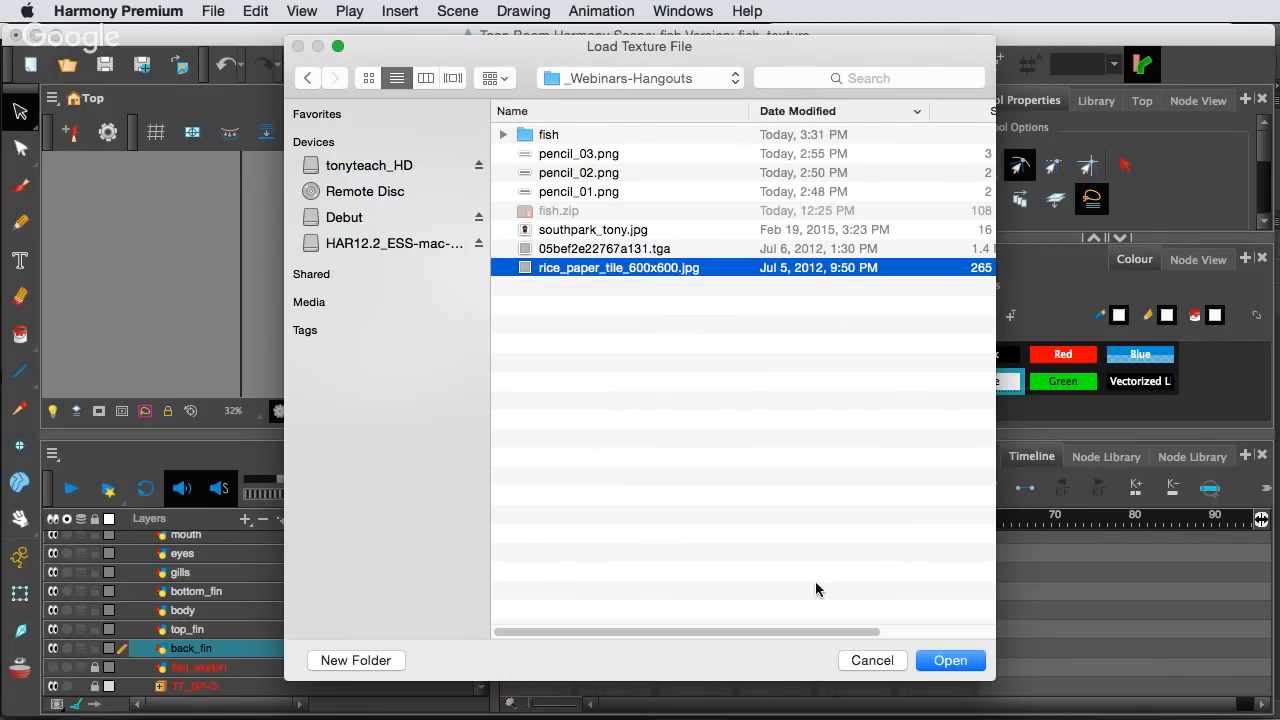
{"action": "left_click", "coordinate": [944, 661]}
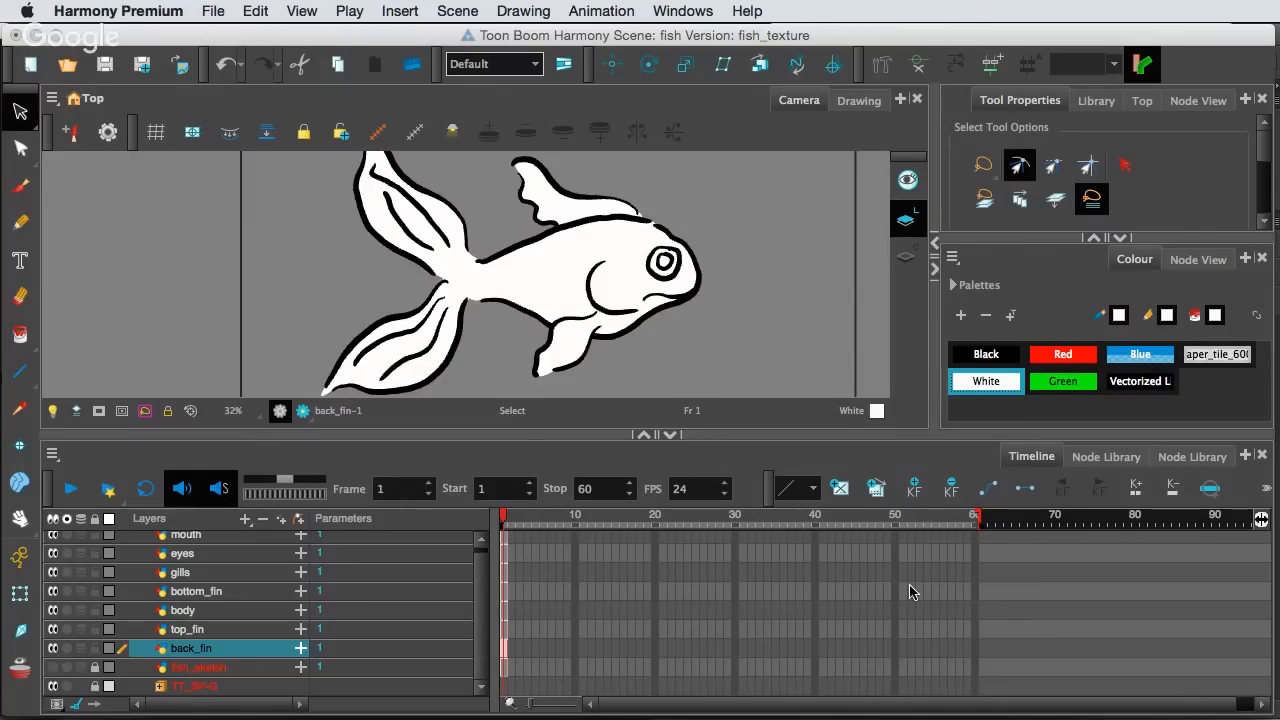
{"action": "left_click", "coordinate": [1221, 364]}
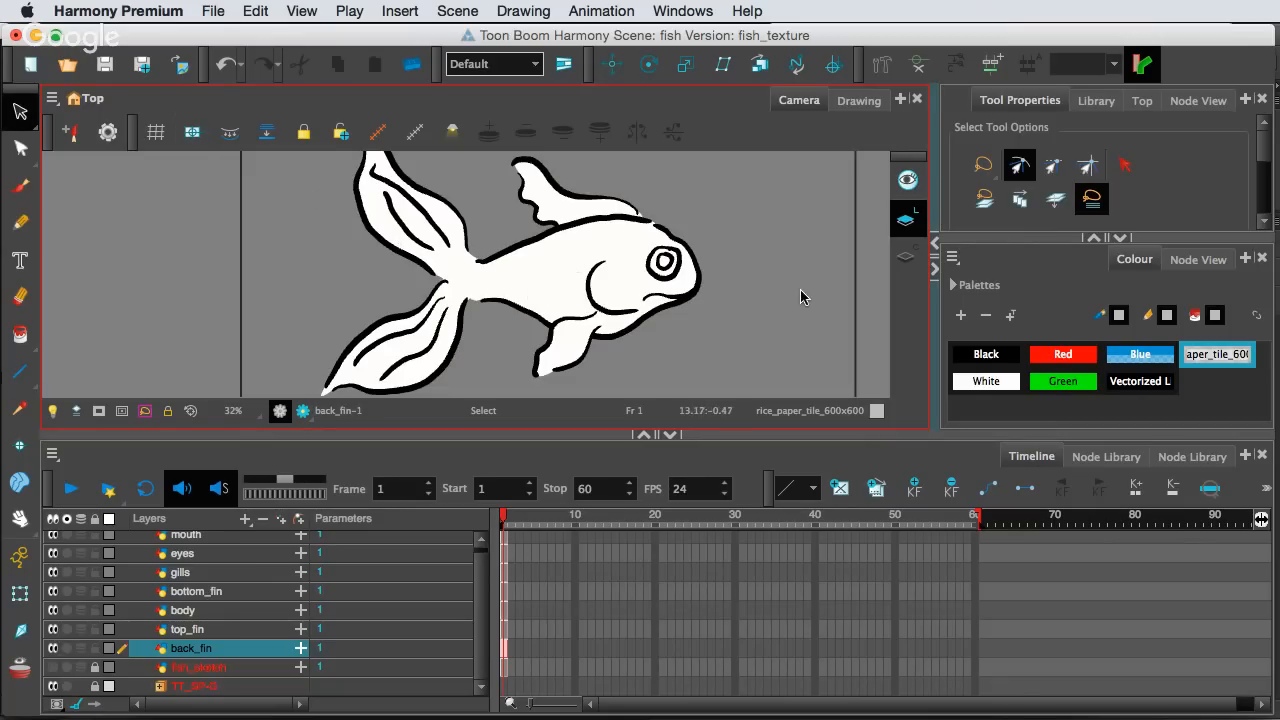
Try the Red and Blue swatches on the body layer's fill, finishing with the rice_paper_tile_600x600 texture as its colour
{"action": "left_click", "coordinate": [231, 612]}
{"action": "left_click", "coordinate": [594, 263]}
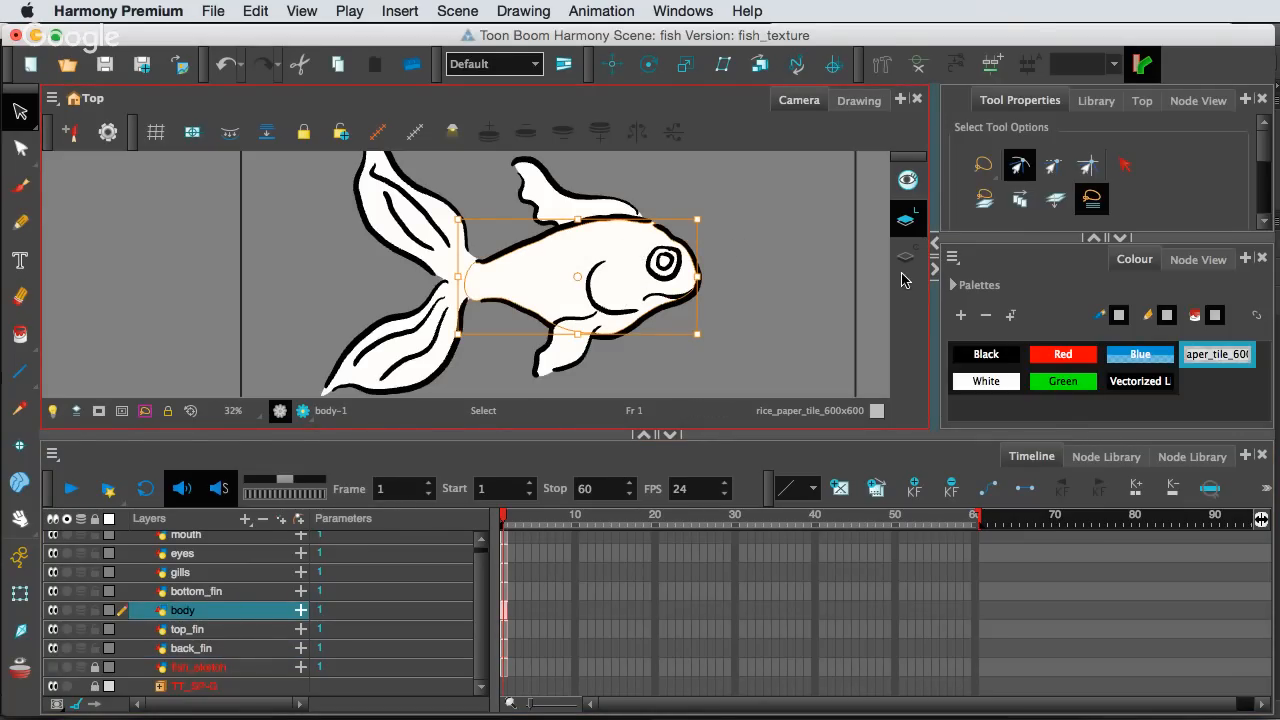
{"action": "left_click", "coordinate": [1074, 358]}
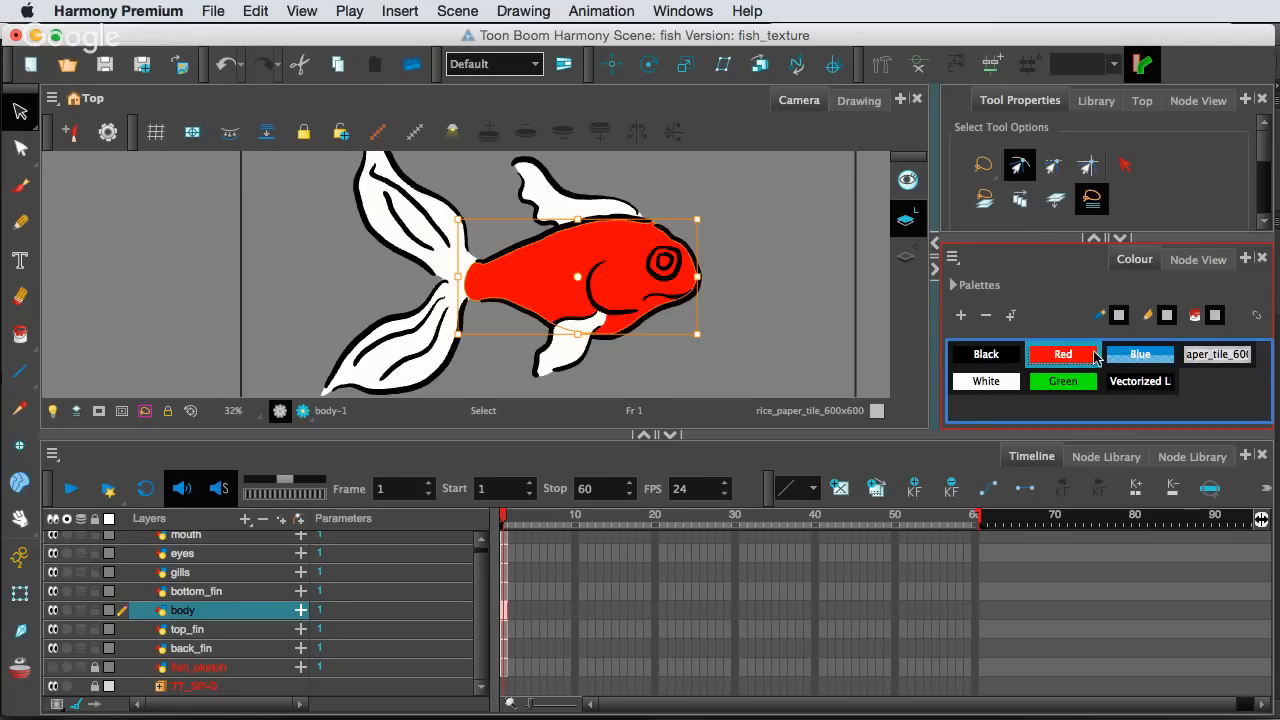
{"action": "left_click", "coordinate": [1133, 358]}
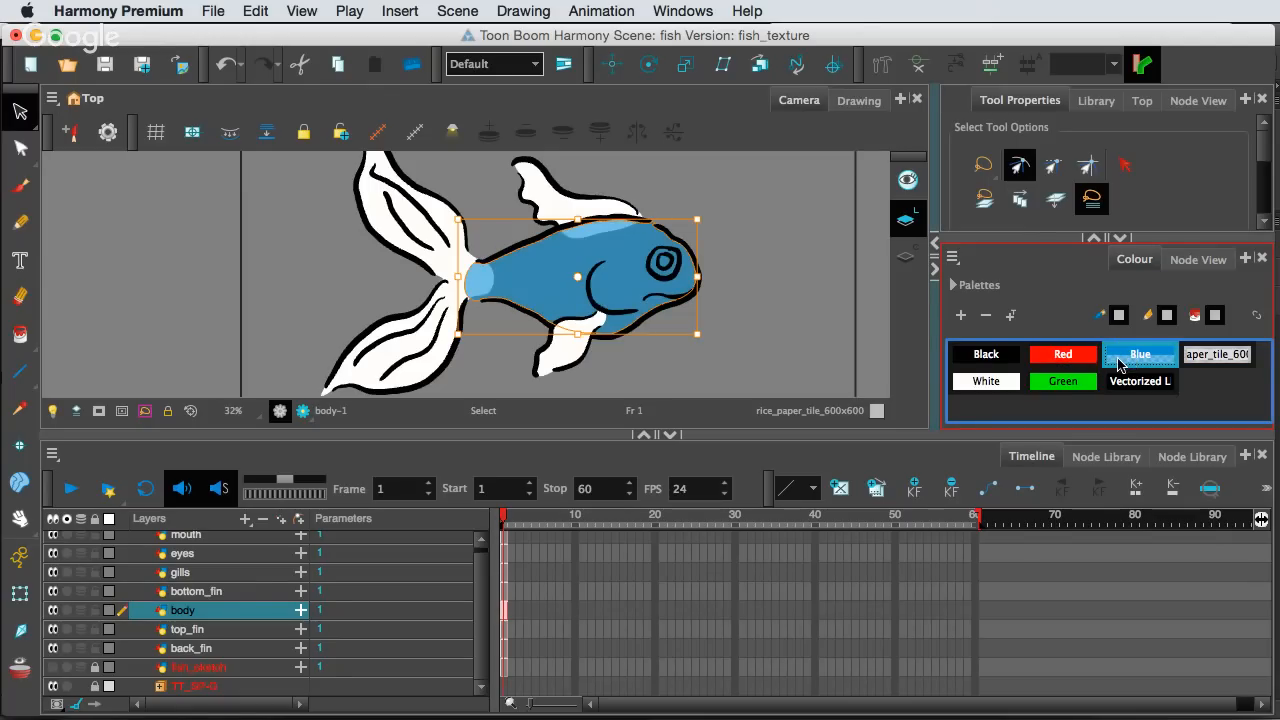
{"action": "left_click", "coordinate": [1196, 358]}
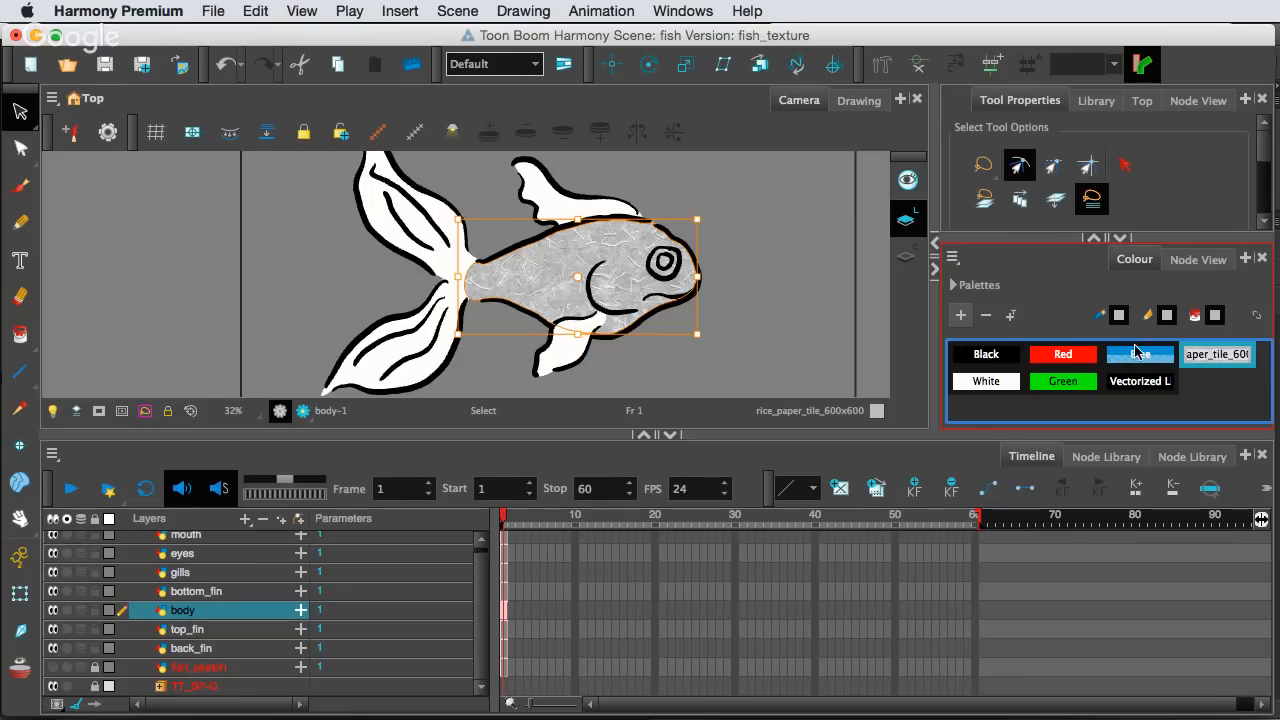
{"action": "scroll", "coordinate": [765, 291], "scroll_direction": "up", "scroll_amount": 5}
{"action": "scroll", "coordinate": [560, 310], "scroll_direction": "down", "scroll_amount": 4}
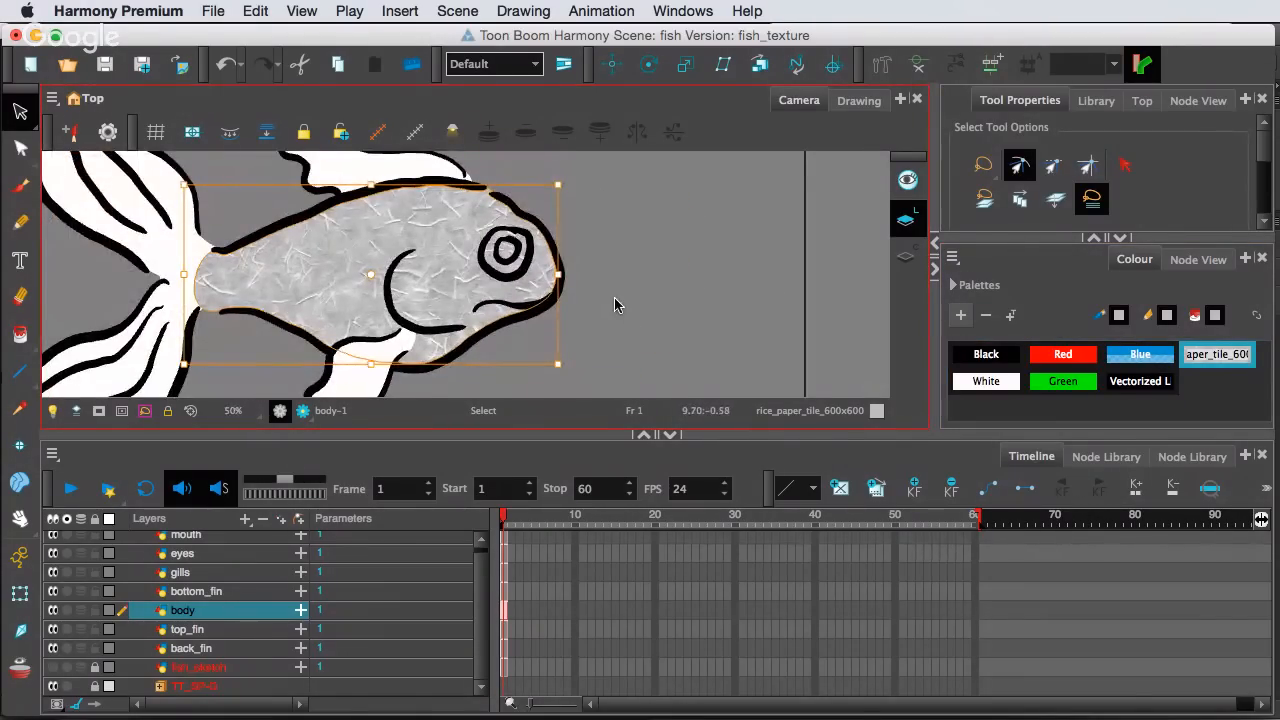
{"action": "left_click_drag", "start_coordinate": [602, 299], "coordinate": [806, 289]}
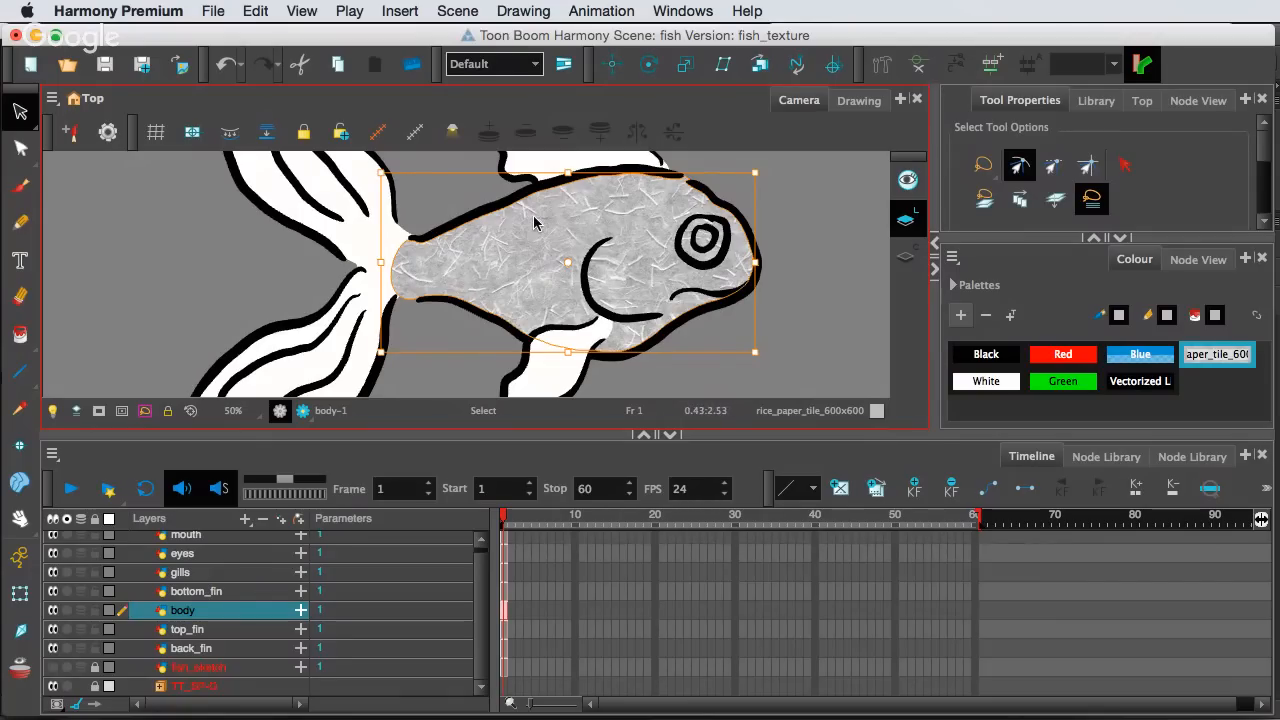
Recolour the white tail fill on the back_fin layer with the rice_paper_tile_600x600 texture
{"action": "left_click", "coordinate": [366, 270]}
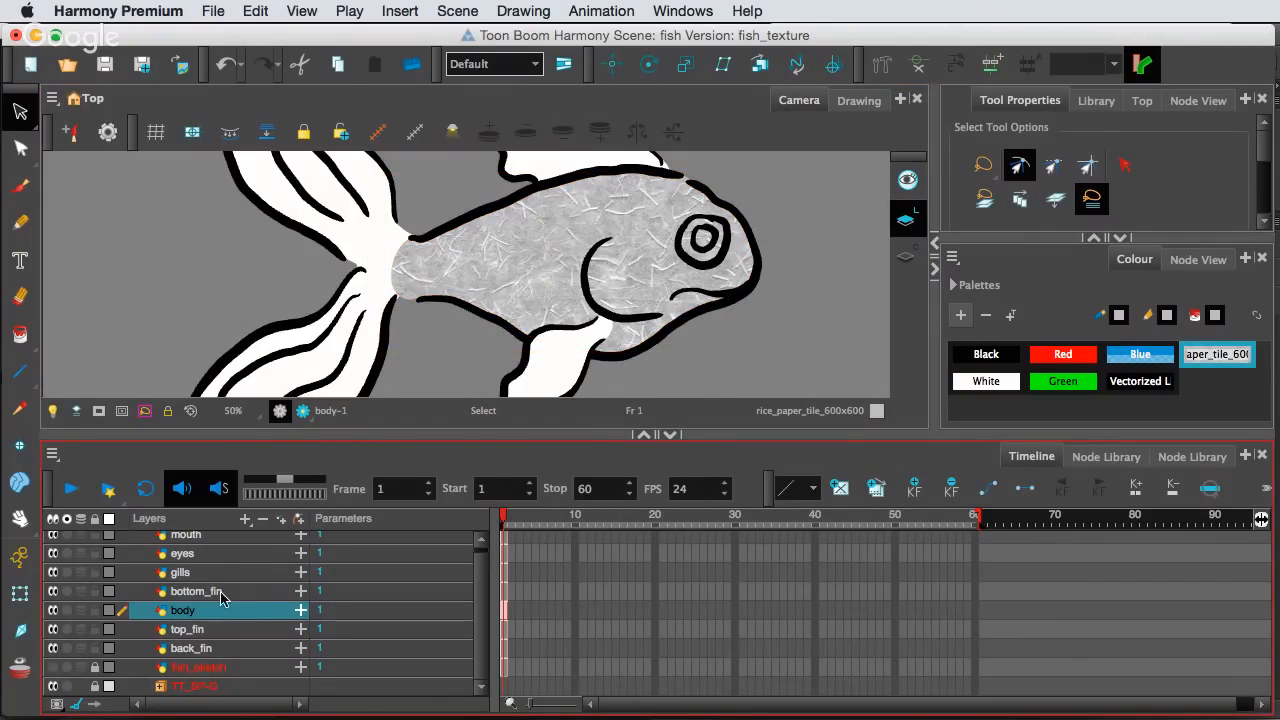
{"action": "left_click", "coordinate": [222, 649]}
{"action": "left_click", "coordinate": [328, 352]}
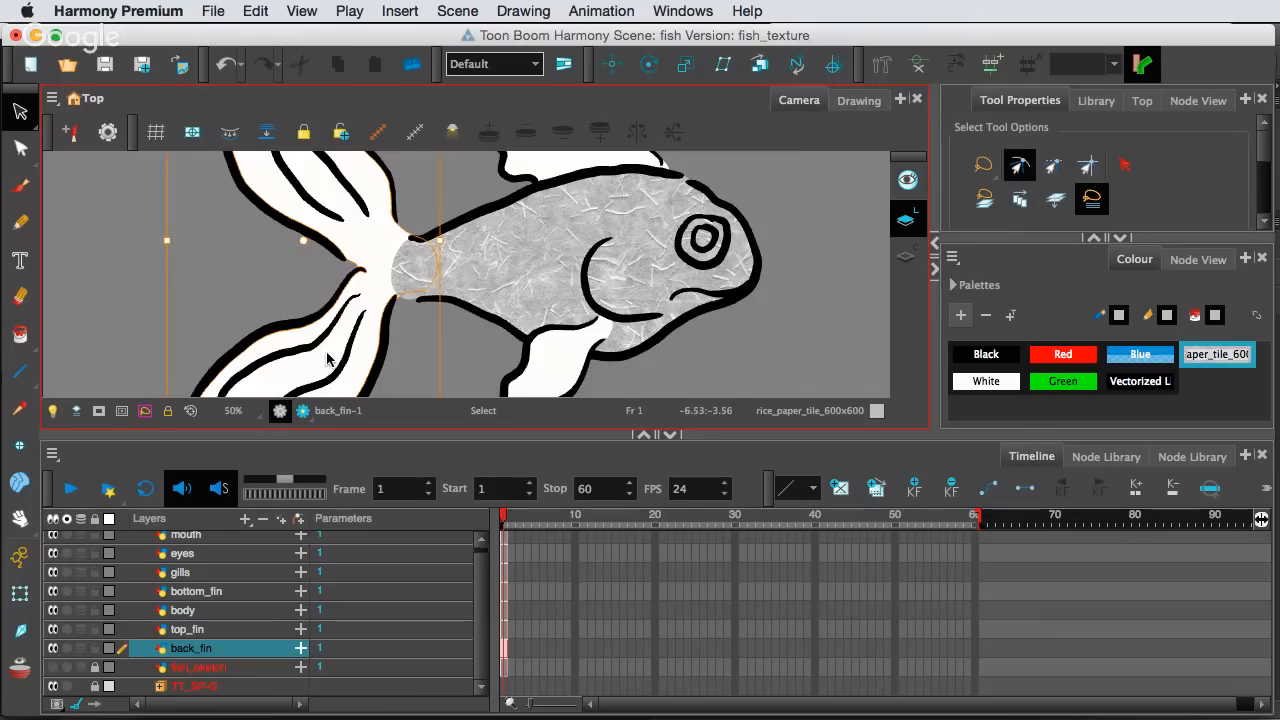
{"action": "left_click", "coordinate": [1225, 338]}
{"action": "left_click", "coordinate": [1215, 352]}
{"action": "left_click", "coordinate": [868, 285]}
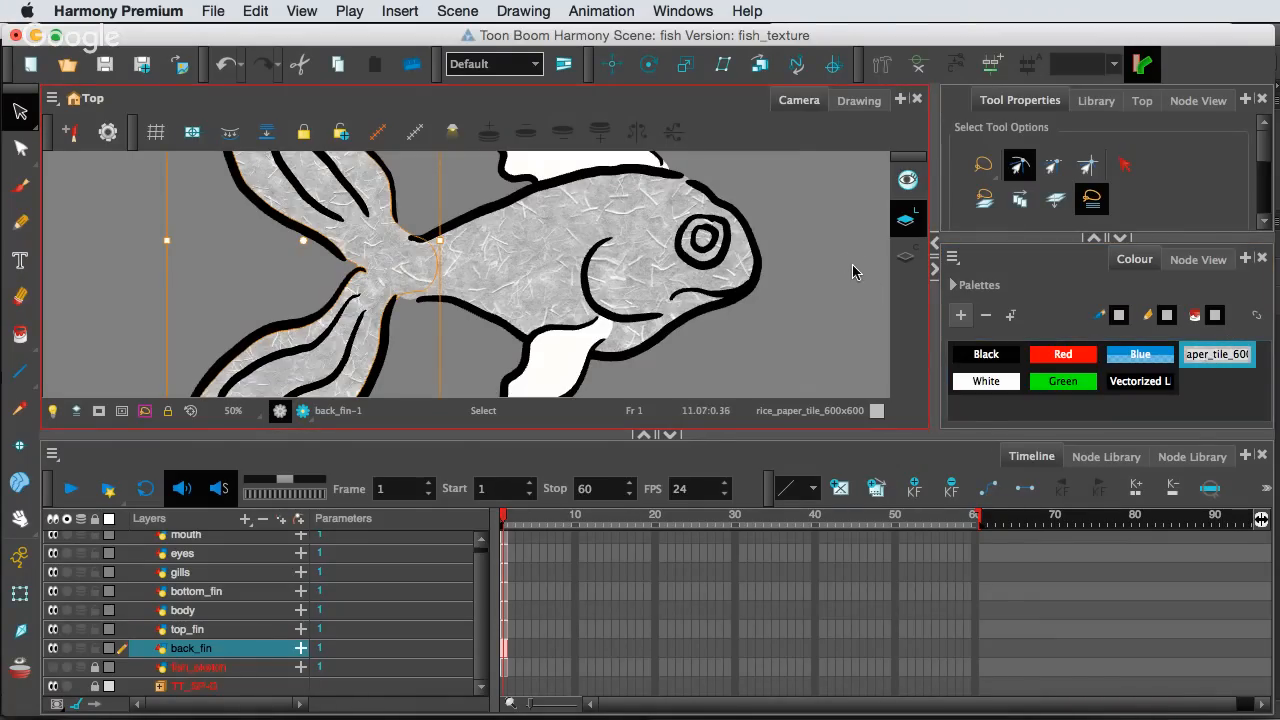
{"action": "scroll", "coordinate": [783, 276], "scroll_direction": "down", "scroll_amount": 2}
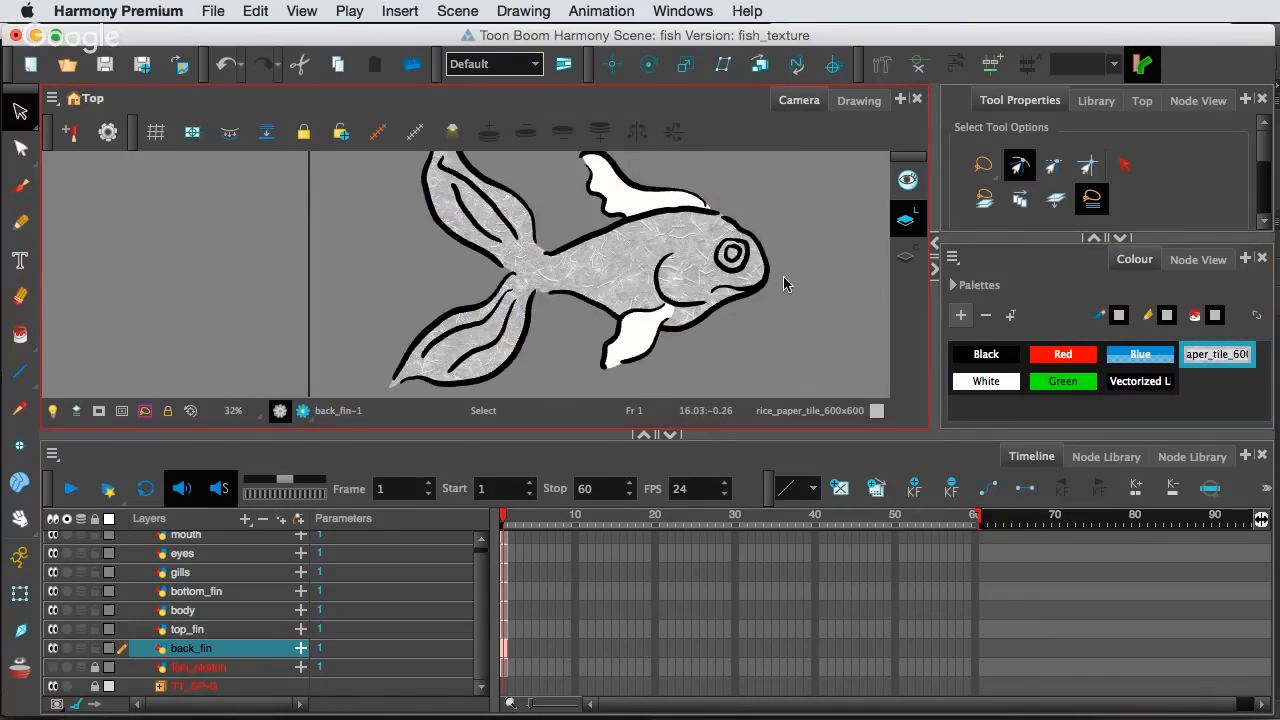
{"action": "scroll", "coordinate": [783, 276], "scroll_direction": "up", "scroll_amount": 2}
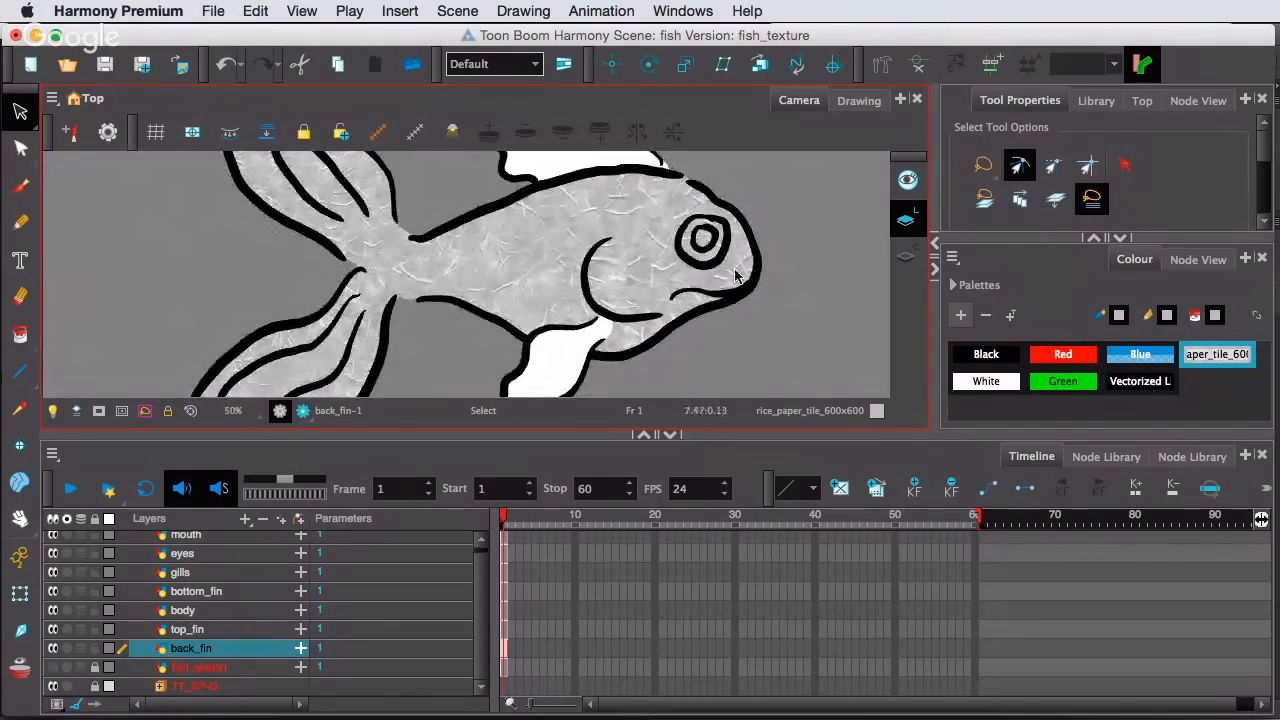
Recolour the white fill on the bottom_fin layer with the rice_paper_tile_600x600 texture
{"action": "left_click", "coordinate": [218, 594]}
{"action": "left_click", "coordinate": [549, 388]}
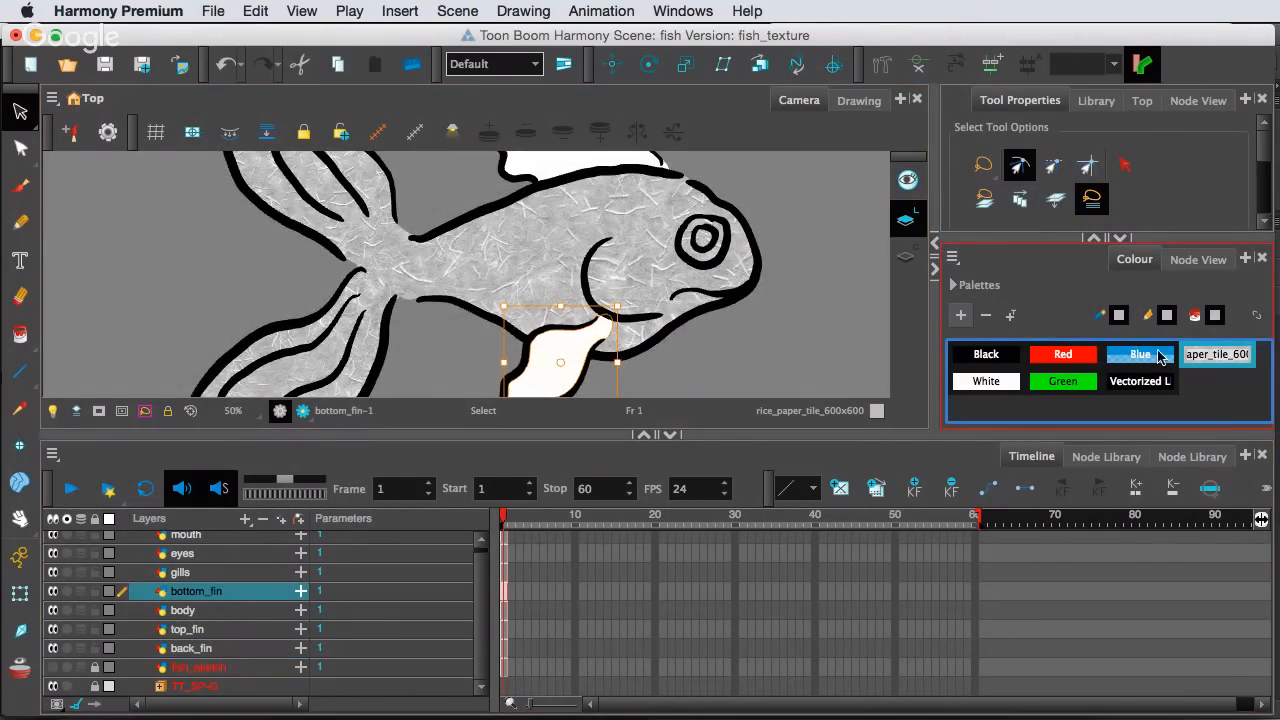
{"action": "left_click", "coordinate": [1192, 358]}
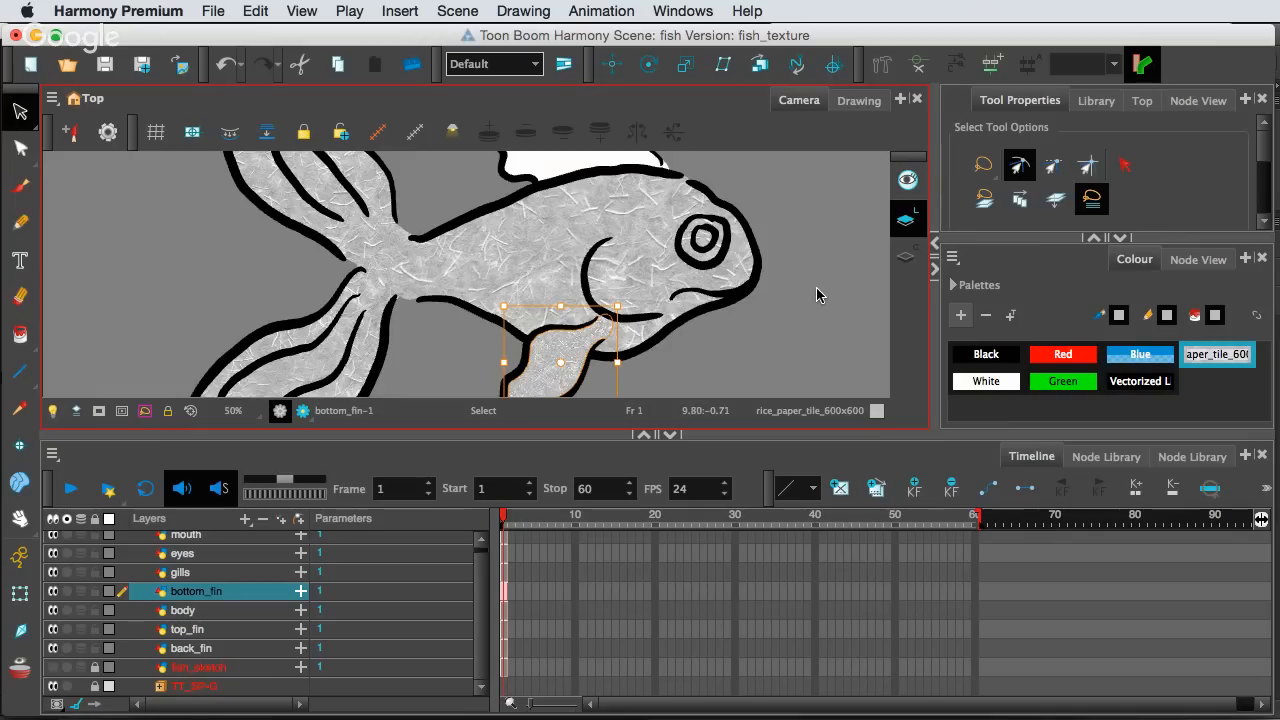
Examine the paper texture's fibre scale on the bottom fin close up and compare it with the body's texture
{"action": "scroll", "coordinate": [698, 345], "scroll_direction": "up", "scroll_amount": 5}
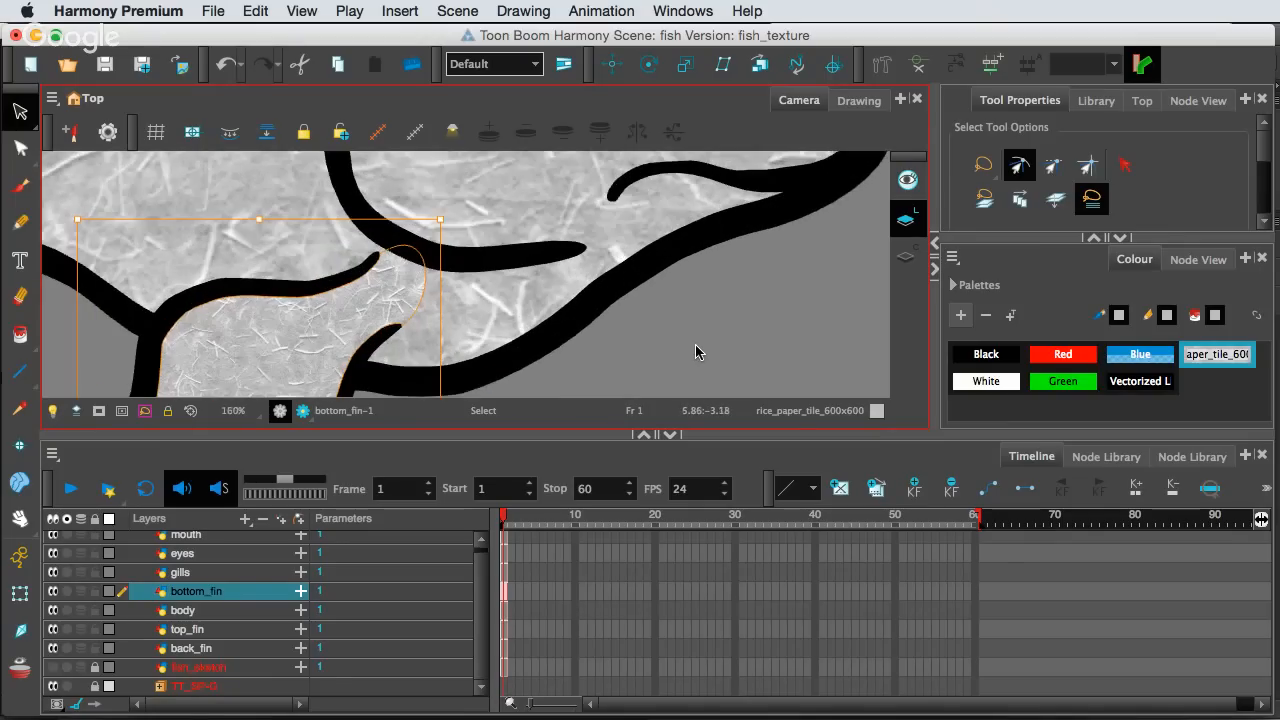
{"action": "left_click_drag", "start_coordinate": [702, 318], "coordinate": [596, 244]}
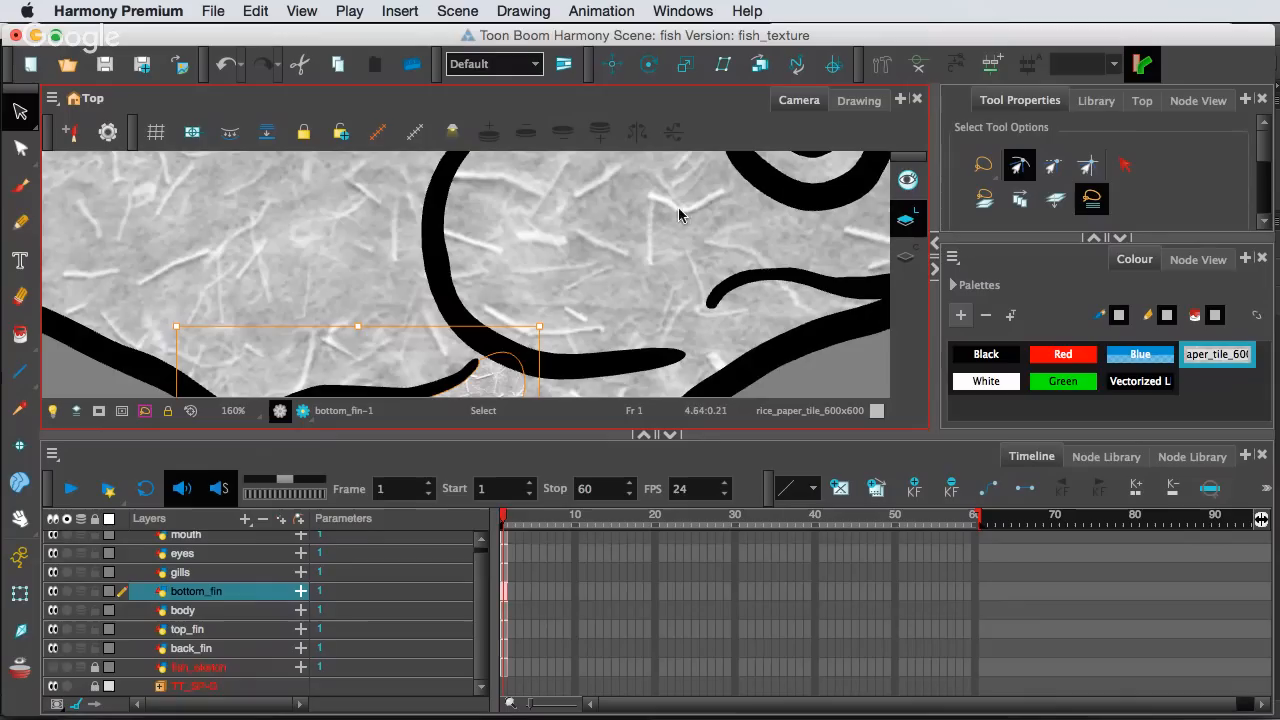
{"action": "left_click_drag", "start_coordinate": [571, 371], "coordinate": [625, 287]}
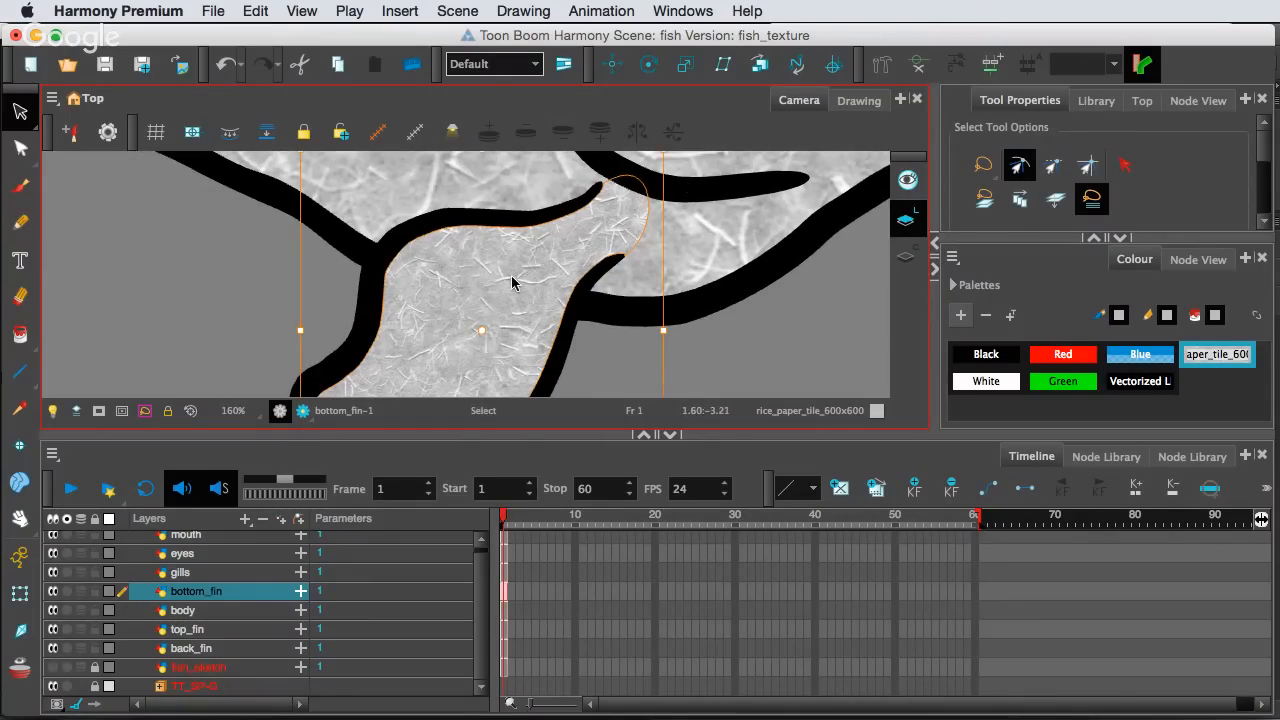
{"action": "key", "text": "space"}
{"action": "mouse_move", "coordinate": [694, 263]}
{"action": "left_mouse_down"}
{"action": "mouse_move", "coordinate": [714, 309]}
{"action": "mouse_move", "coordinate": [575, 280]}
{"action": "mouse_move", "coordinate": [643, 309]}
{"action": "mouse_move", "coordinate": [586, 300]}
{"action": "mouse_move", "coordinate": [649, 329]}
{"action": "mouse_move", "coordinate": [640, 320]}
{"action": "left_mouse_up"}
{"action": "scroll", "coordinate": [540, 295], "scroll_direction": "down", "scroll_amount": 4}
{"action": "key", "text": "space"}
{"action": "left_click_drag", "start_coordinate": [745, 300], "coordinate": [537, 337]}
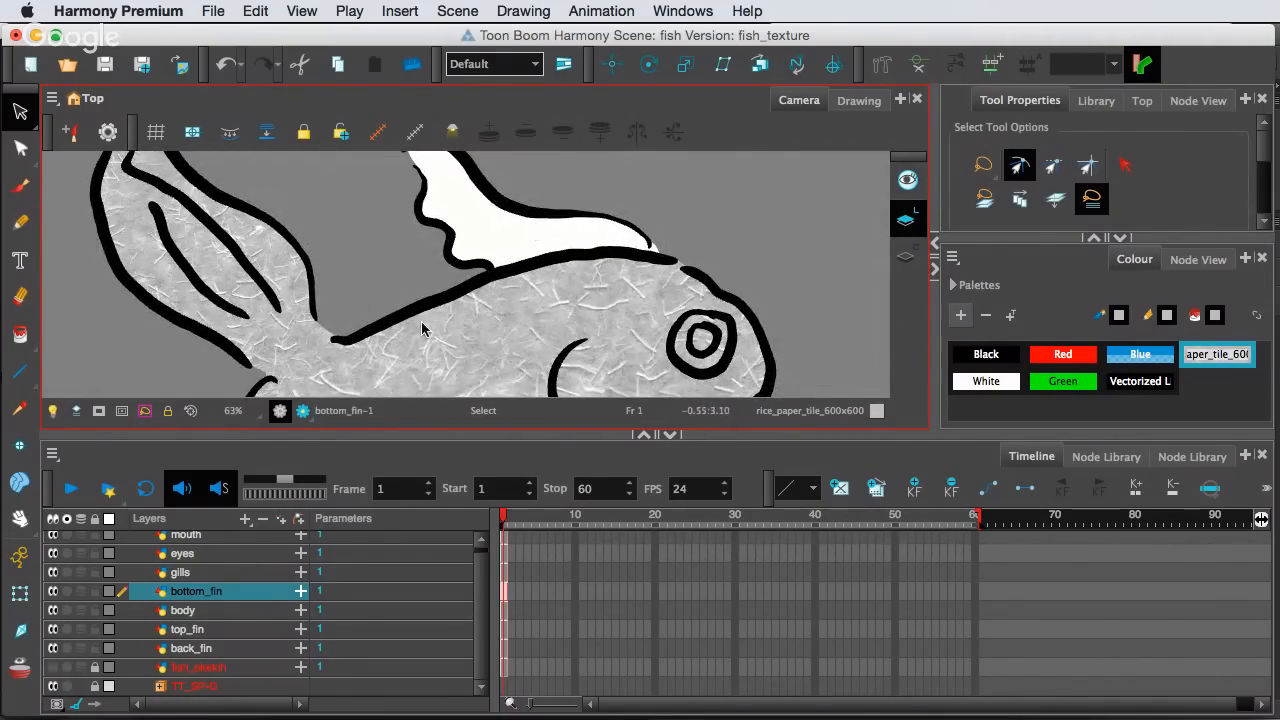
Recolour the white fill on the top_fin layer with the rice_paper_tile_600x600 texture
{"action": "left_click", "coordinate": [205, 572]}
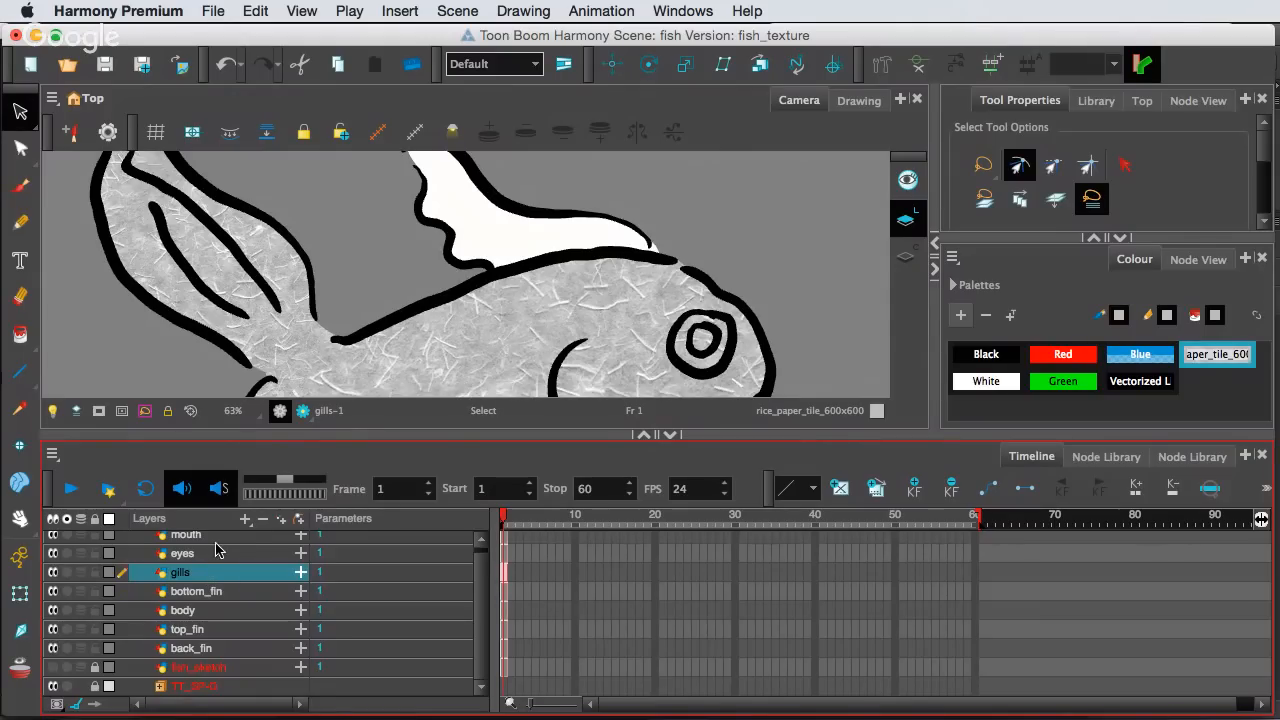
{"action": "left_click", "coordinate": [213, 629]}
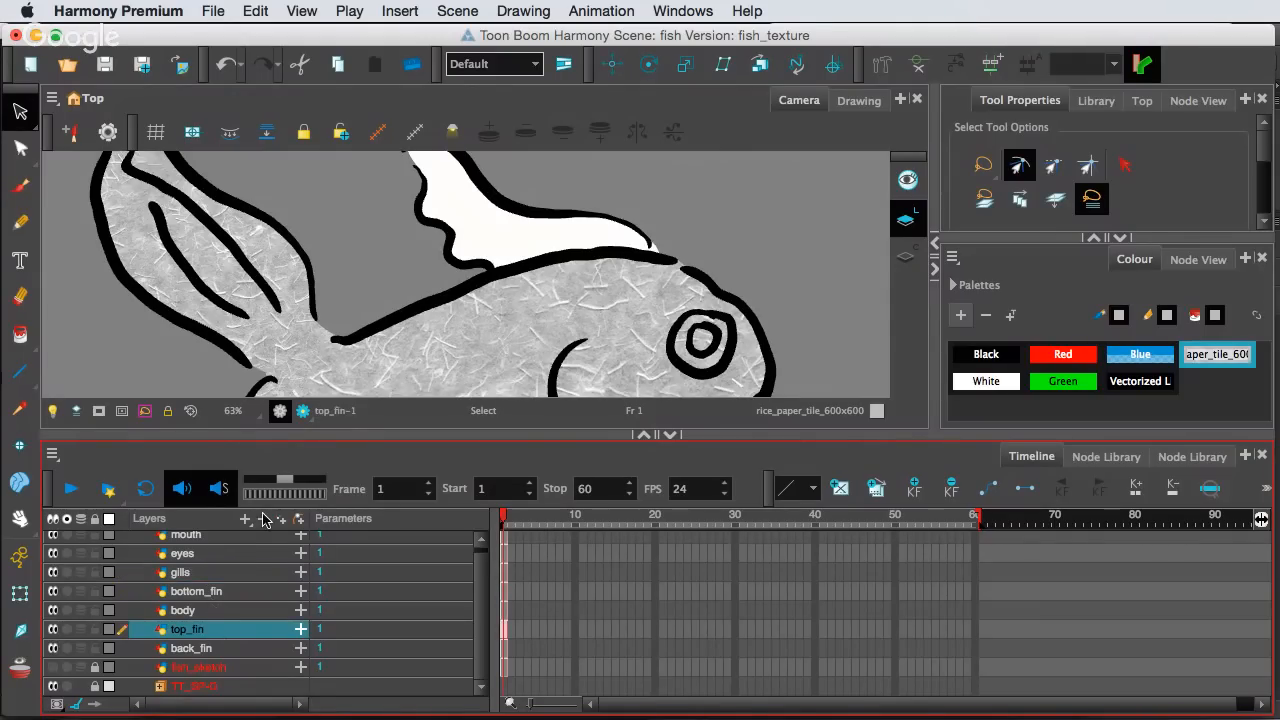
{"action": "left_click", "coordinate": [487, 246]}
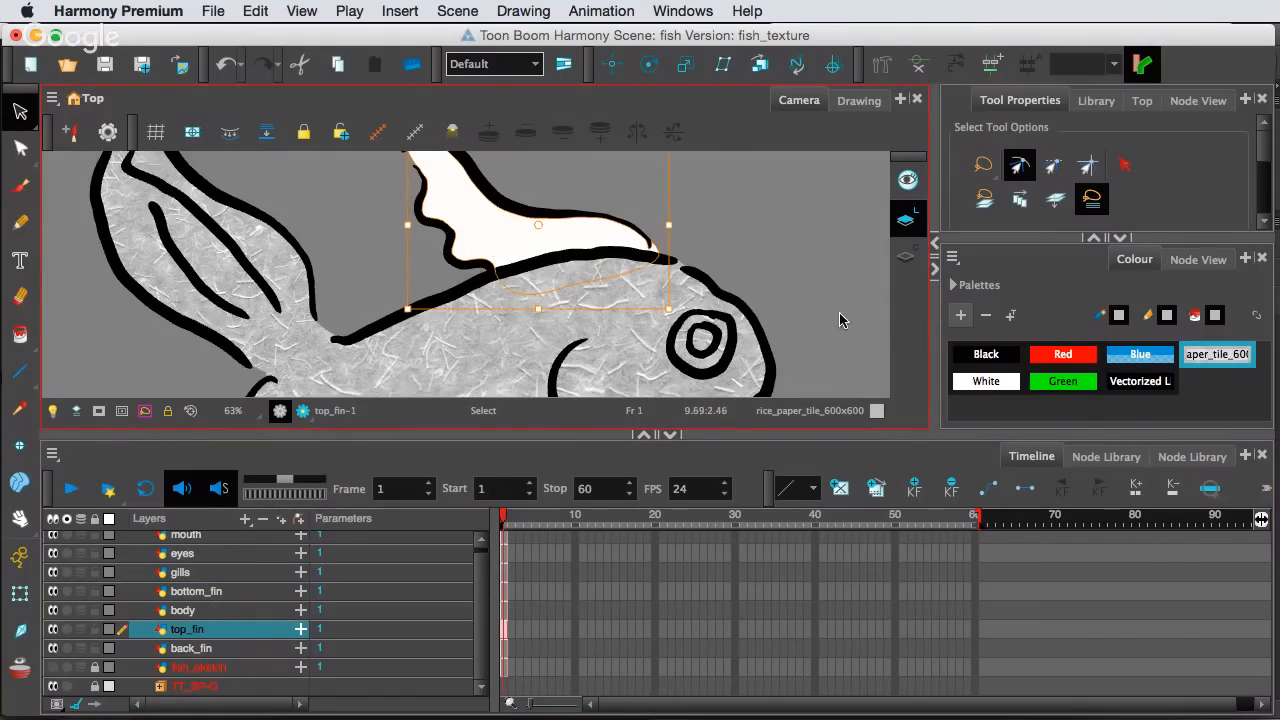
{"action": "left_click", "coordinate": [1201, 358]}
{"action": "left_click", "coordinate": [836, 225]}
{"action": "scroll", "coordinate": [721, 246], "scroll_direction": "down", "scroll_amount": 2}
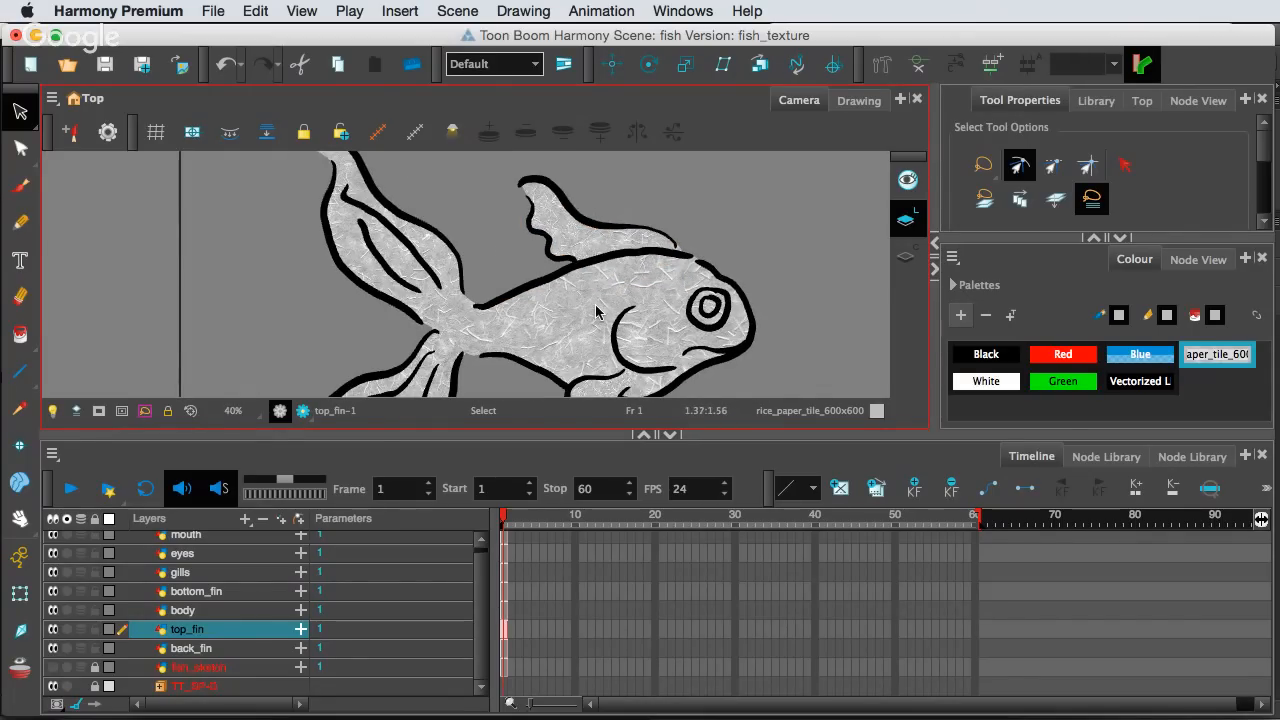
Paint two black curved detail lines lengthwise inside the textured top fin with the Brush tool
{"action": "scroll", "coordinate": [596, 312], "scroll_direction": "up", "scroll_amount": 3}
{"action": "left_click_drag", "start_coordinate": [631, 265], "coordinate": [611, 366]}
{"action": "scroll", "coordinate": [609, 289], "scroll_direction": "down", "scroll_amount": 3}
{"action": "scroll", "coordinate": [606, 297], "scroll_direction": "up", "scroll_amount": 5}
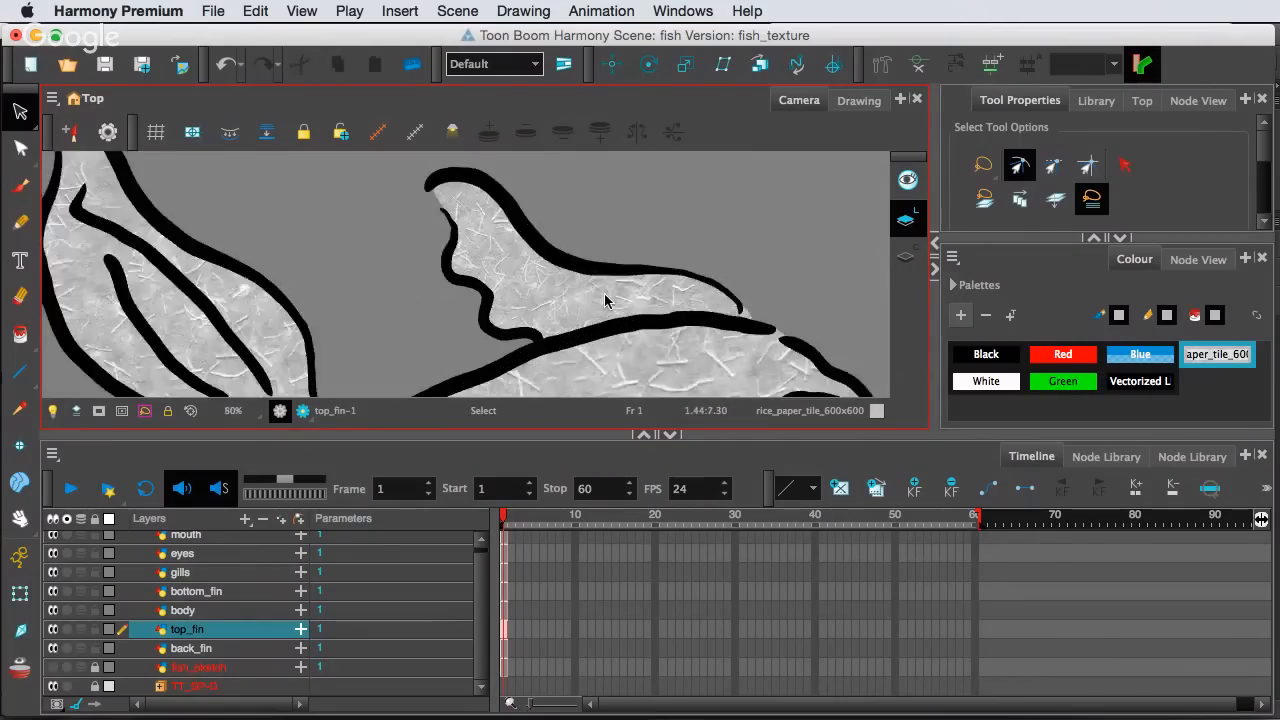
{"action": "scroll", "coordinate": [593, 325], "scroll_direction": "up", "scroll_amount": 2}
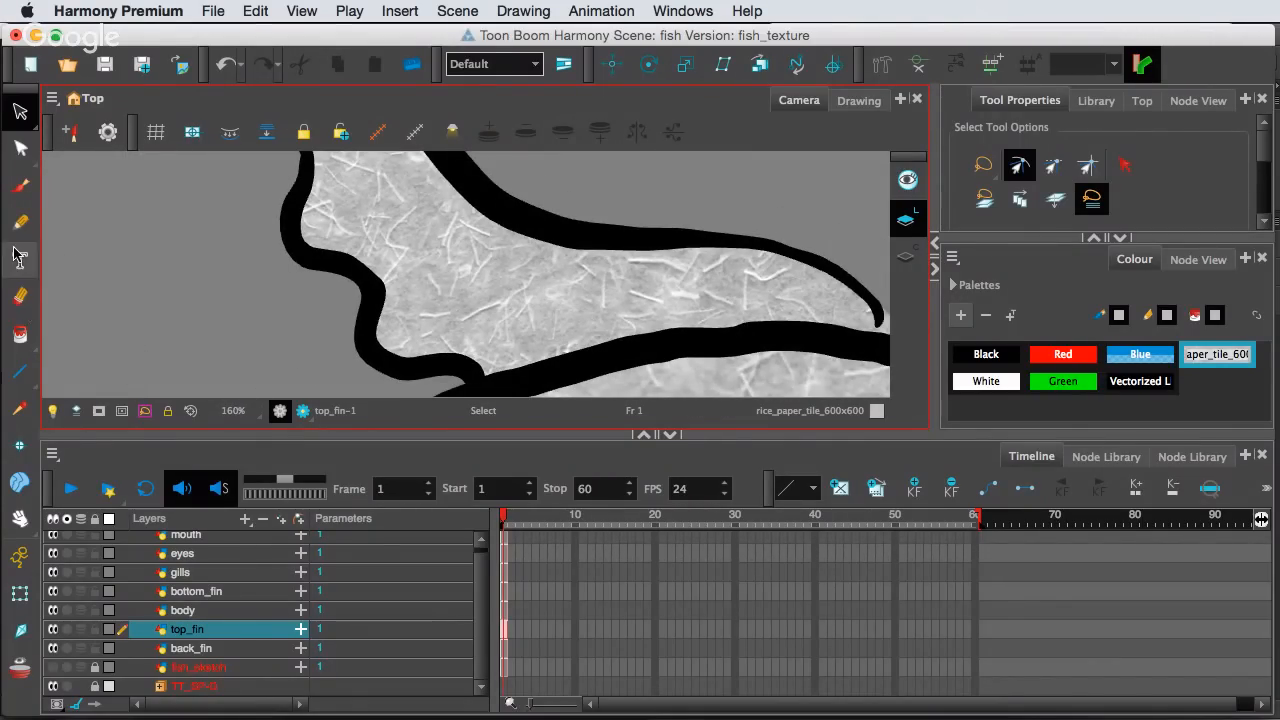
{"action": "left_click", "coordinate": [20, 186]}
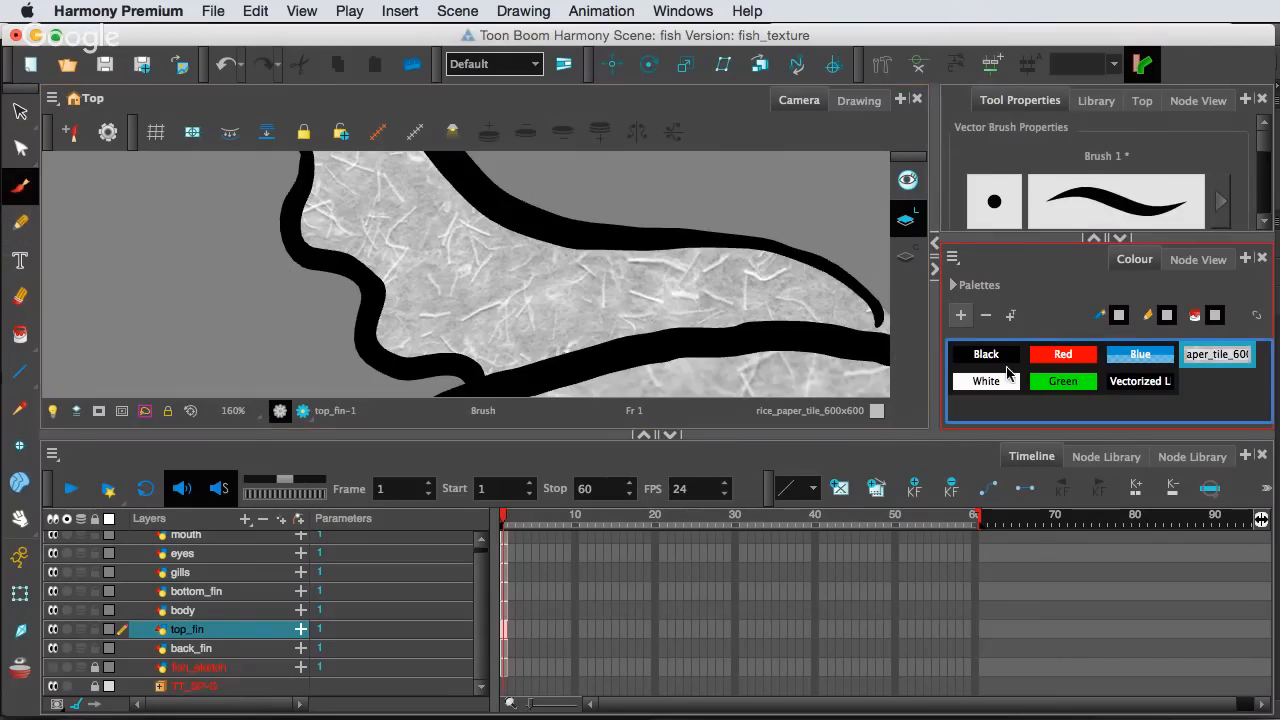
{"action": "left_click", "coordinate": [1000, 358]}
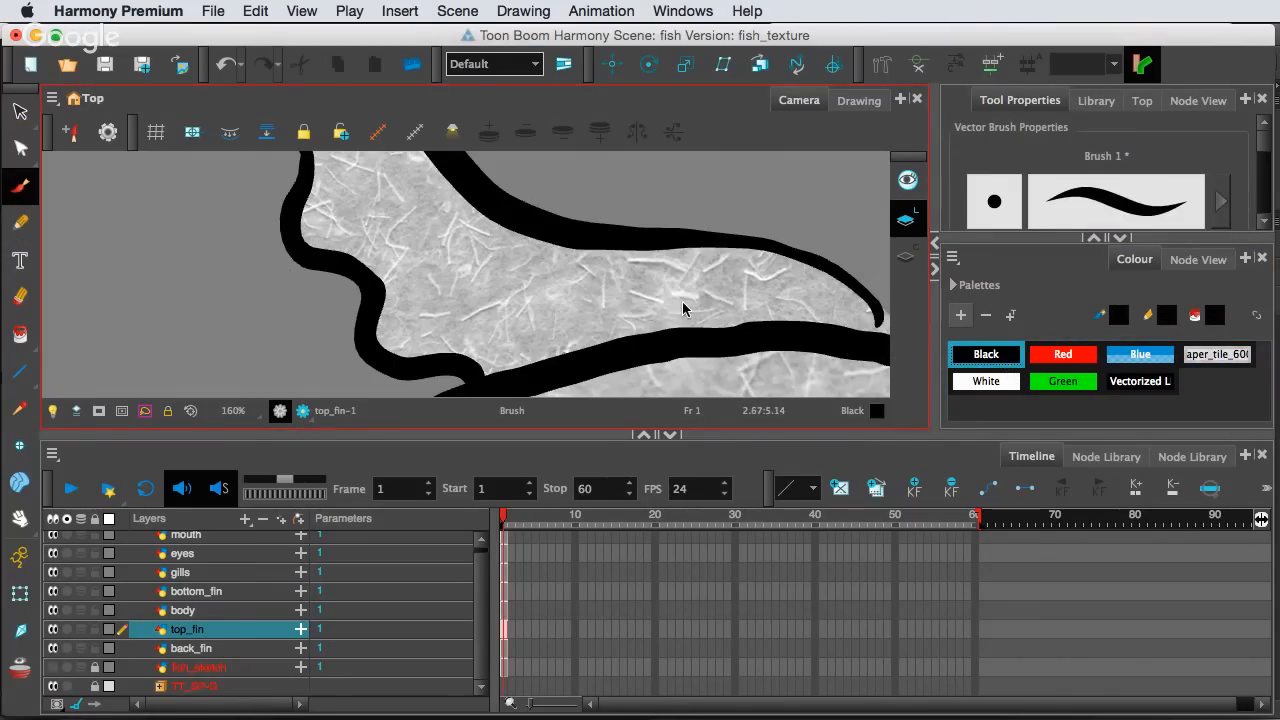
{"action": "mouse_move", "coordinate": [695, 328]}
{"action": "left_mouse_down"}
{"action": "mouse_move", "coordinate": [724, 323]}
{"action": "mouse_move", "coordinate": [691, 243]}
{"action": "mouse_move", "coordinate": [629, 163]}
{"action": "mouse_move", "coordinate": [606, 303]}
{"action": "mouse_move", "coordinate": [523, 249]}
{"action": "left_mouse_up"}
{"action": "mouse_move", "coordinate": [530, 185]}
{"action": "left_mouse_down"}
{"action": "mouse_move", "coordinate": [480, 264]}
{"action": "mouse_move", "coordinate": [408, 336]}
{"action": "mouse_move", "coordinate": [304, 396]}
{"action": "left_mouse_up"}
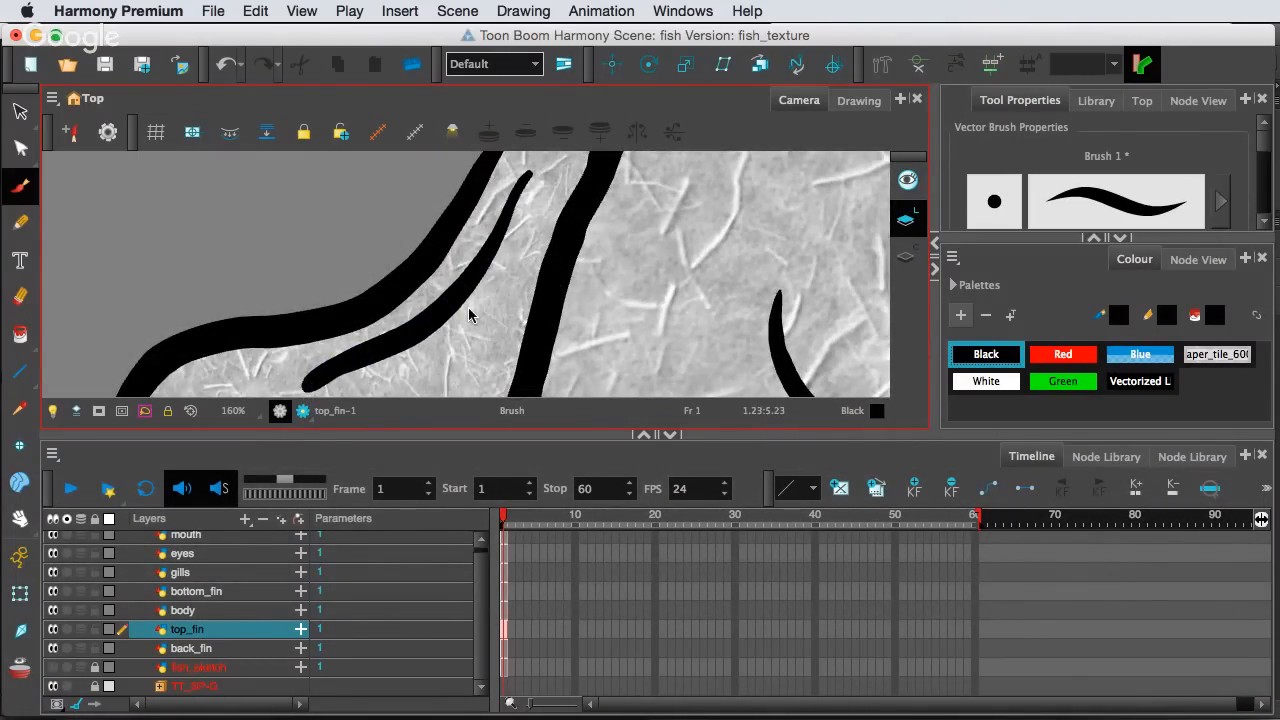
{"action": "key", "text": "super+minus"}
{"action": "key", "text": "super+minus"}
{"action": "key", "text": "super+minus"}
{"action": "key", "text": "super+minus"}
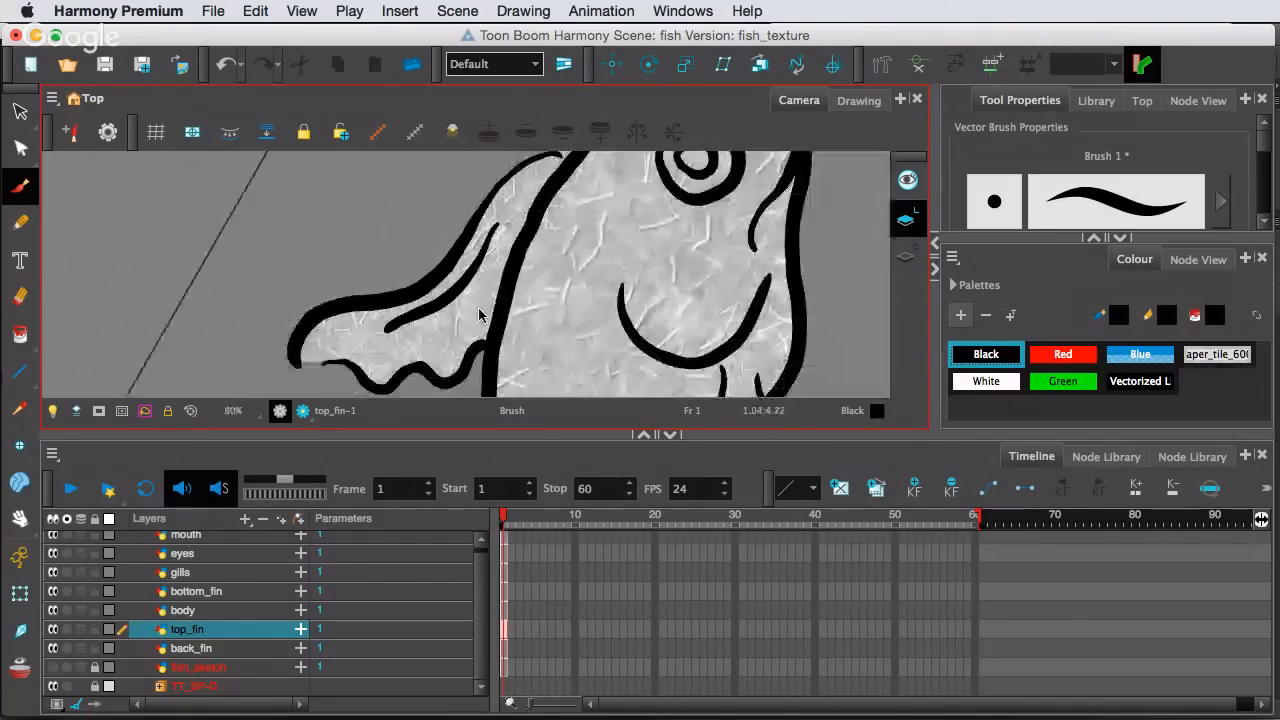
{"action": "key", "text": "super+minus"}
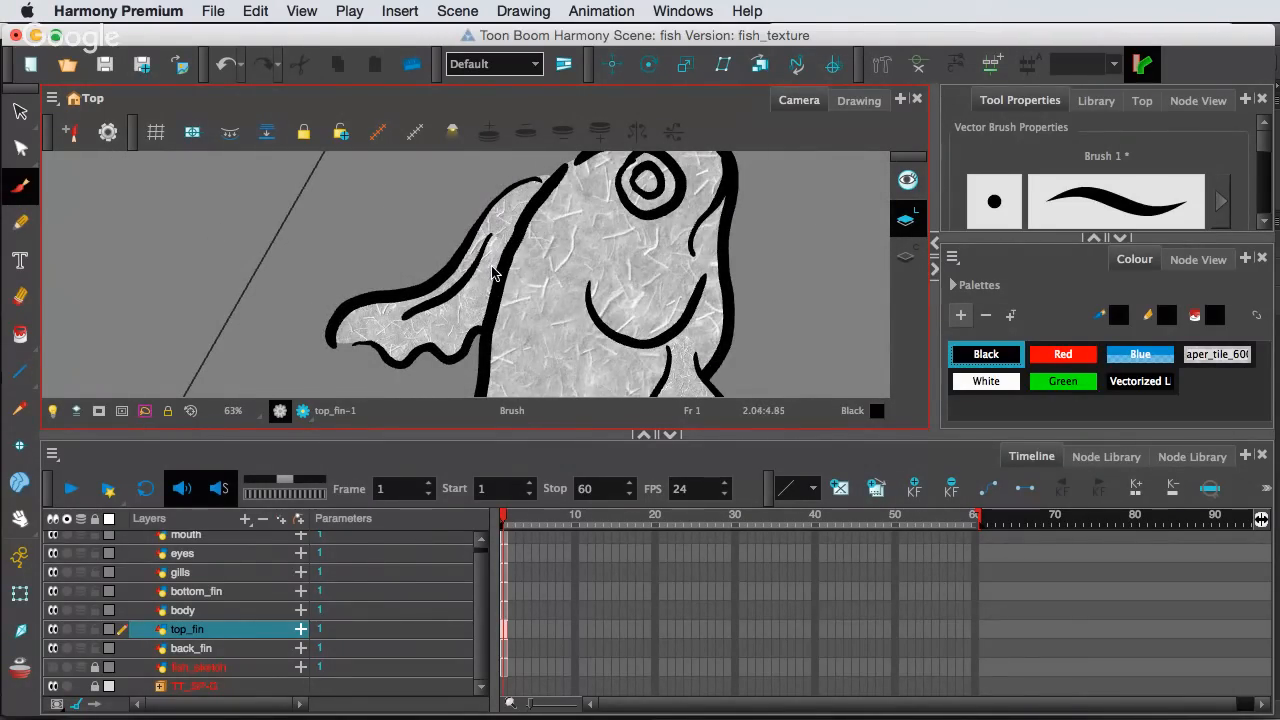
{"action": "left_click_drag", "start_coordinate": [490, 268], "coordinate": [443, 366]}
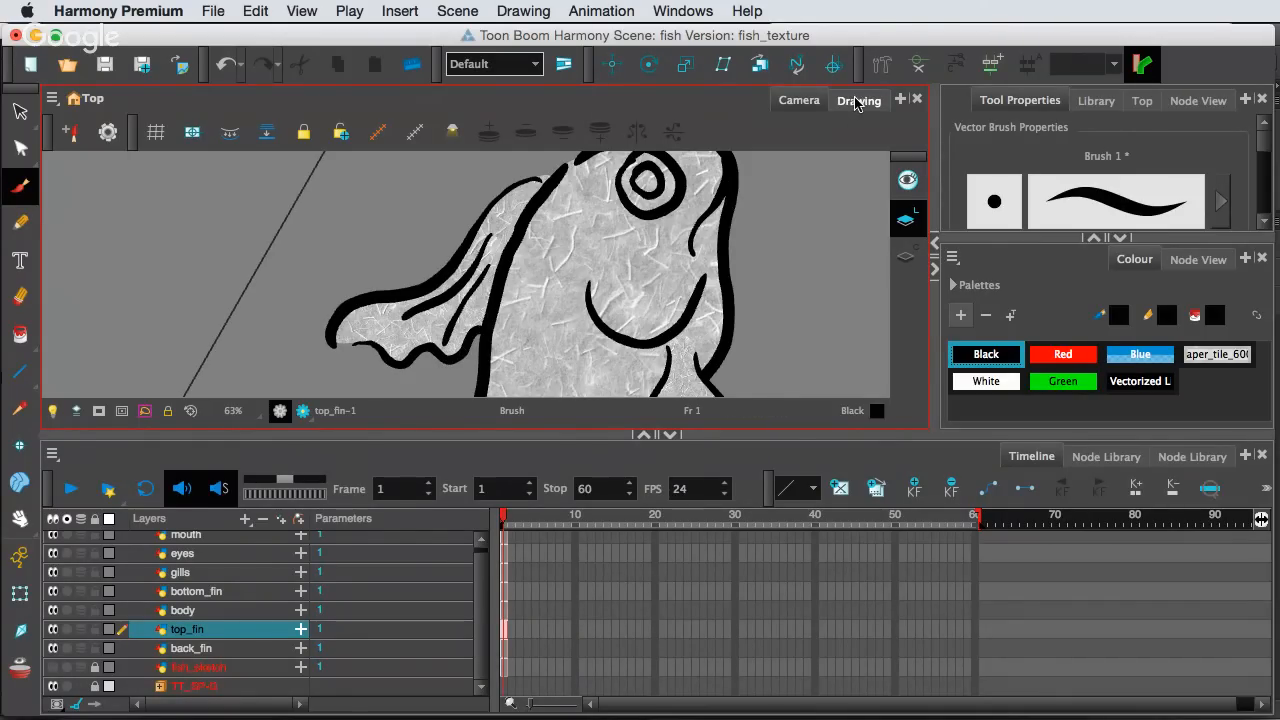
Examine the top fin's artwork in the Drawing view and return to the Camera view with more of the fish showing
{"action": "left_click", "coordinate": [858, 101]}
{"action": "left_click", "coordinate": [858, 101]}
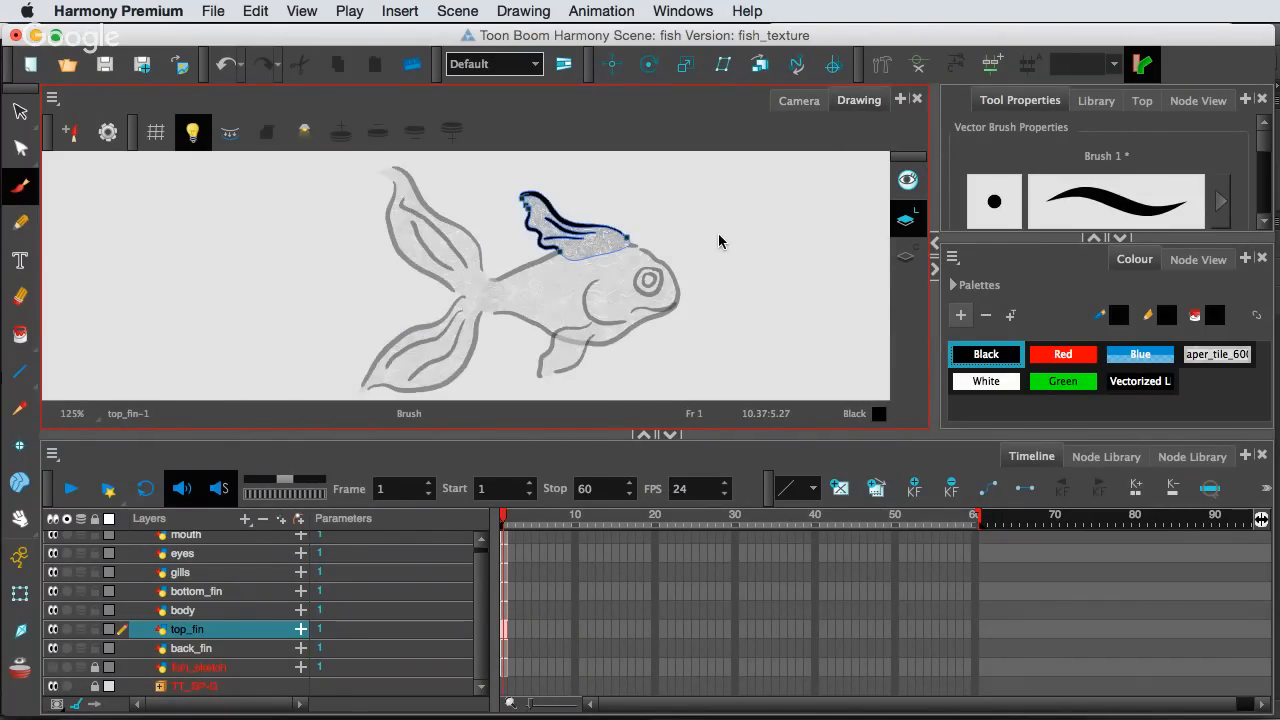
{"action": "key", "text": "f"}
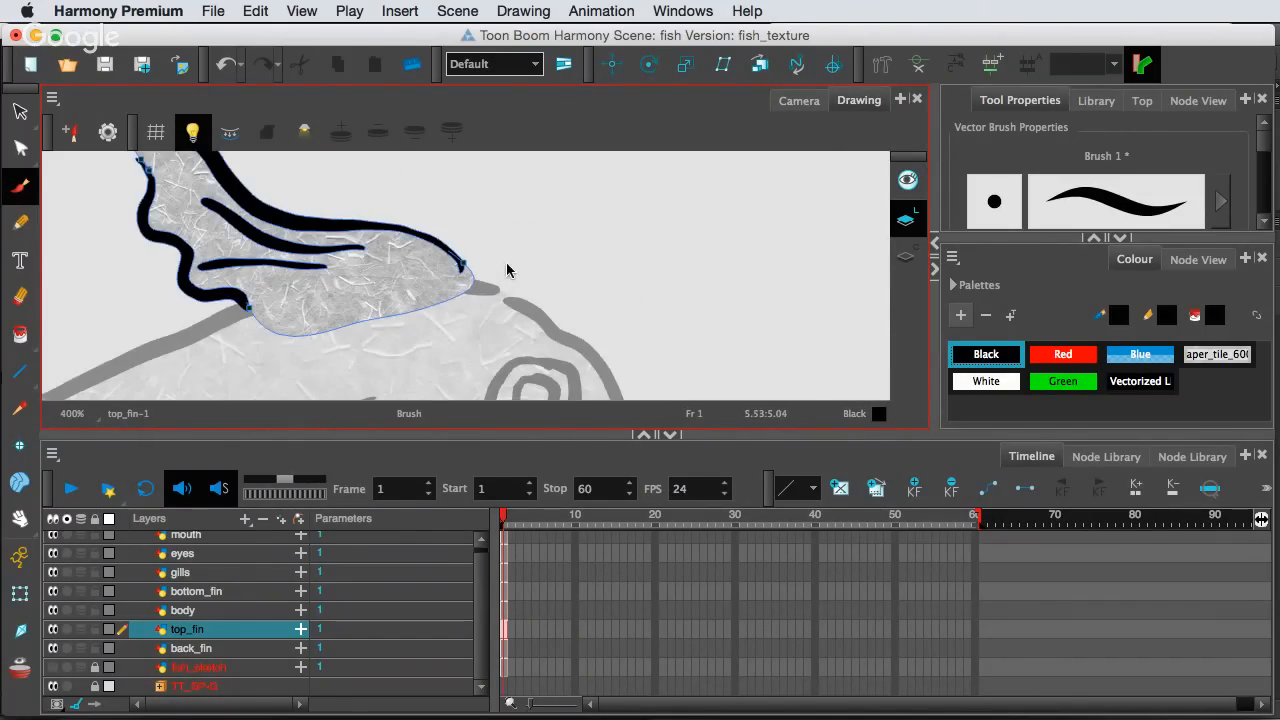
{"action": "scroll", "coordinate": [503, 271], "scroll_direction": "down", "scroll_amount": 3}
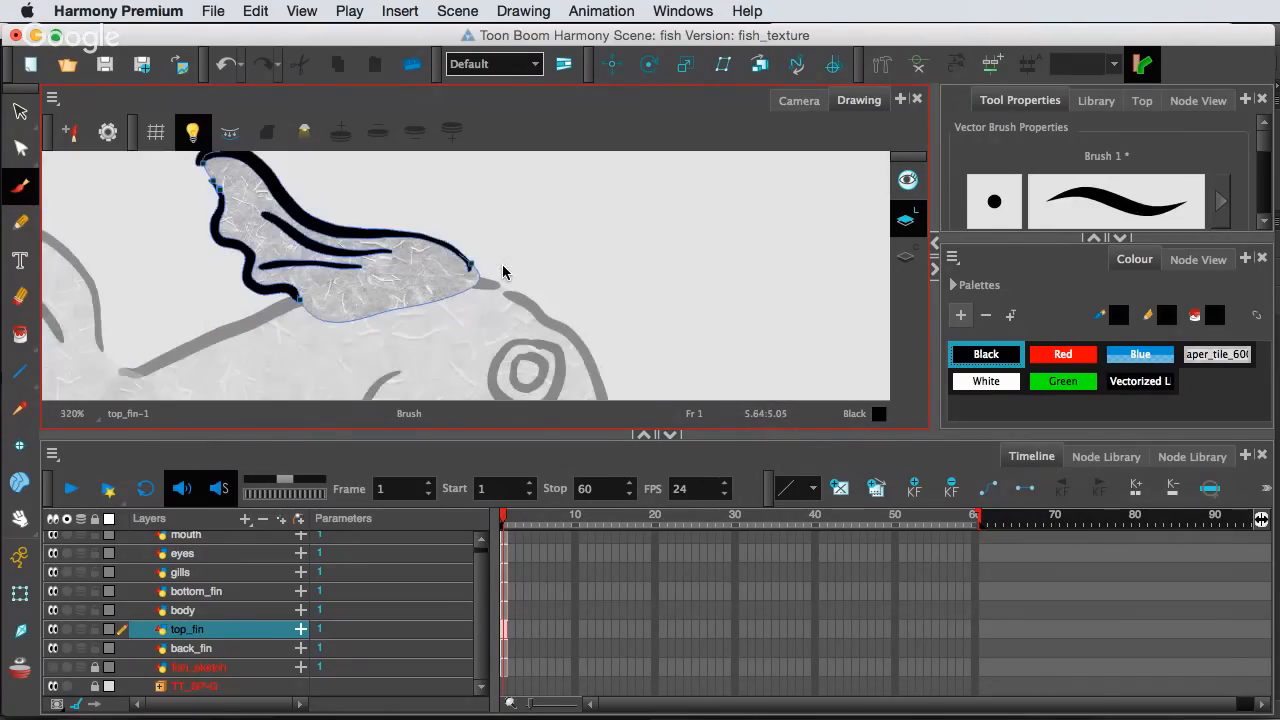
{"action": "scroll", "coordinate": [503, 271], "scroll_direction": "down", "scroll_amount": 2}
{"action": "left_click", "coordinate": [796, 101]}
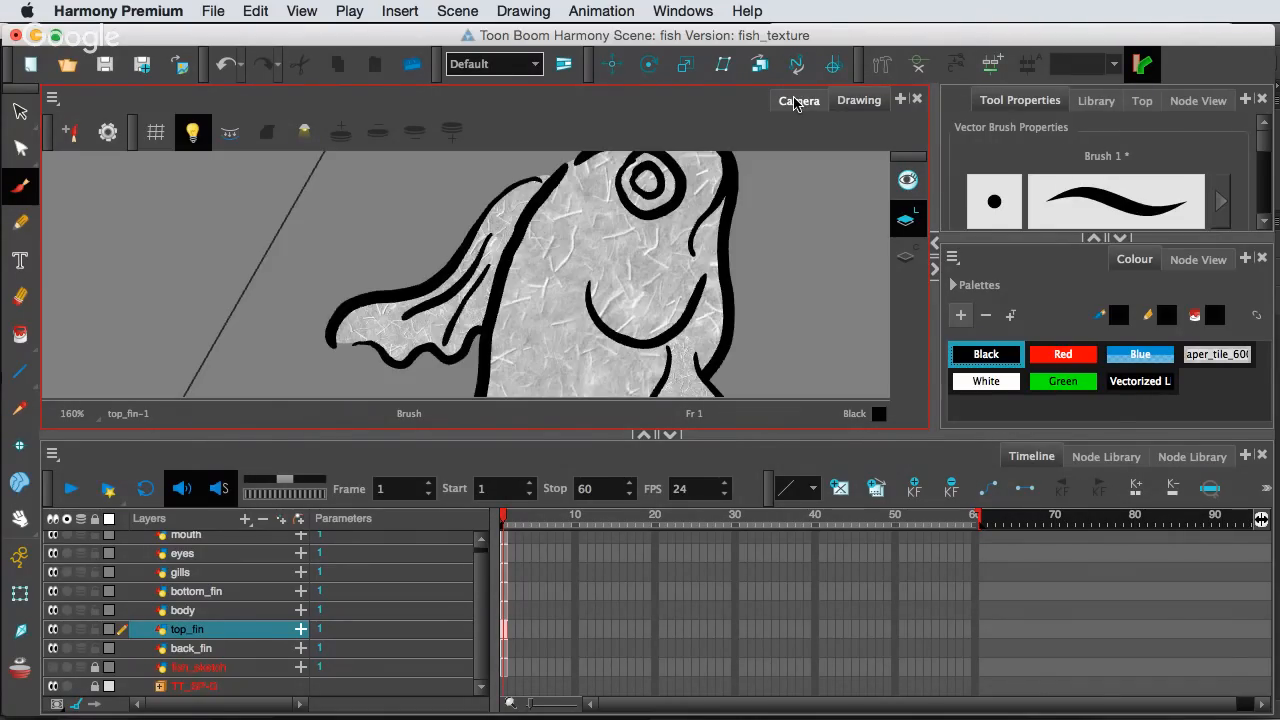
{"action": "scroll", "coordinate": [809, 316], "scroll_direction": "down", "scroll_amount": 2}
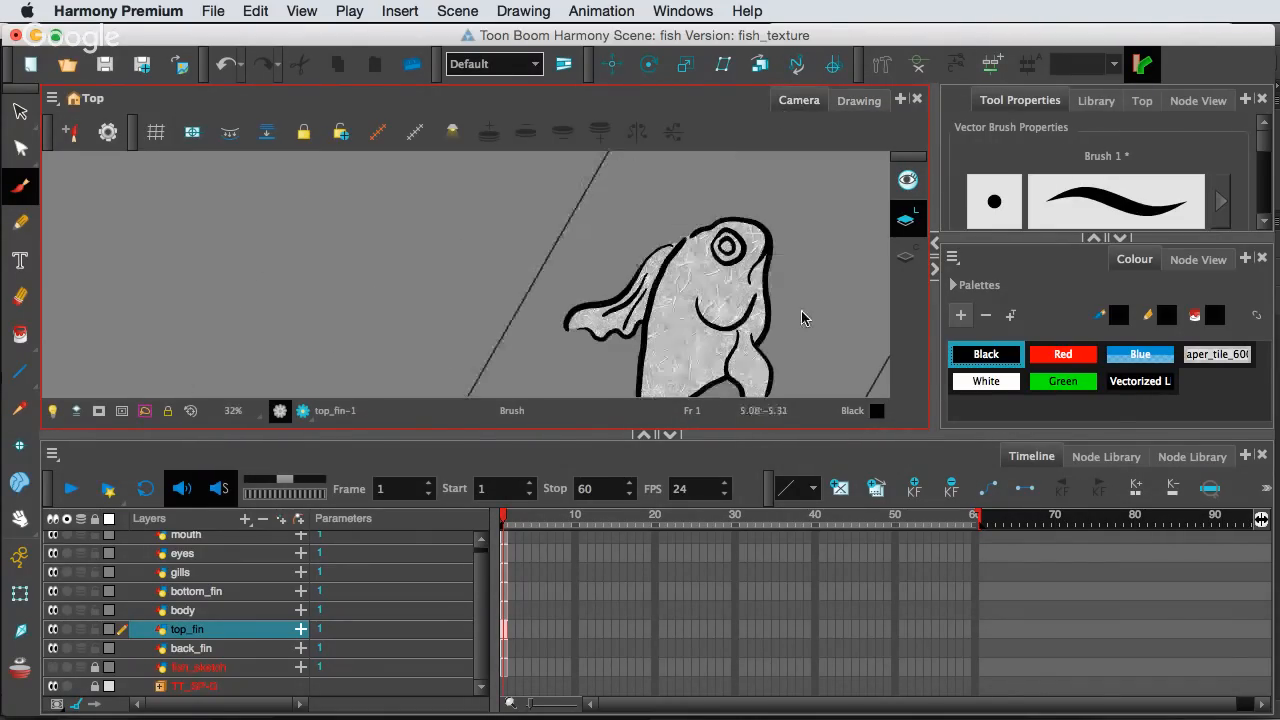
{"action": "scroll", "coordinate": [802, 313], "scroll_direction": "down", "scroll_amount": 1}
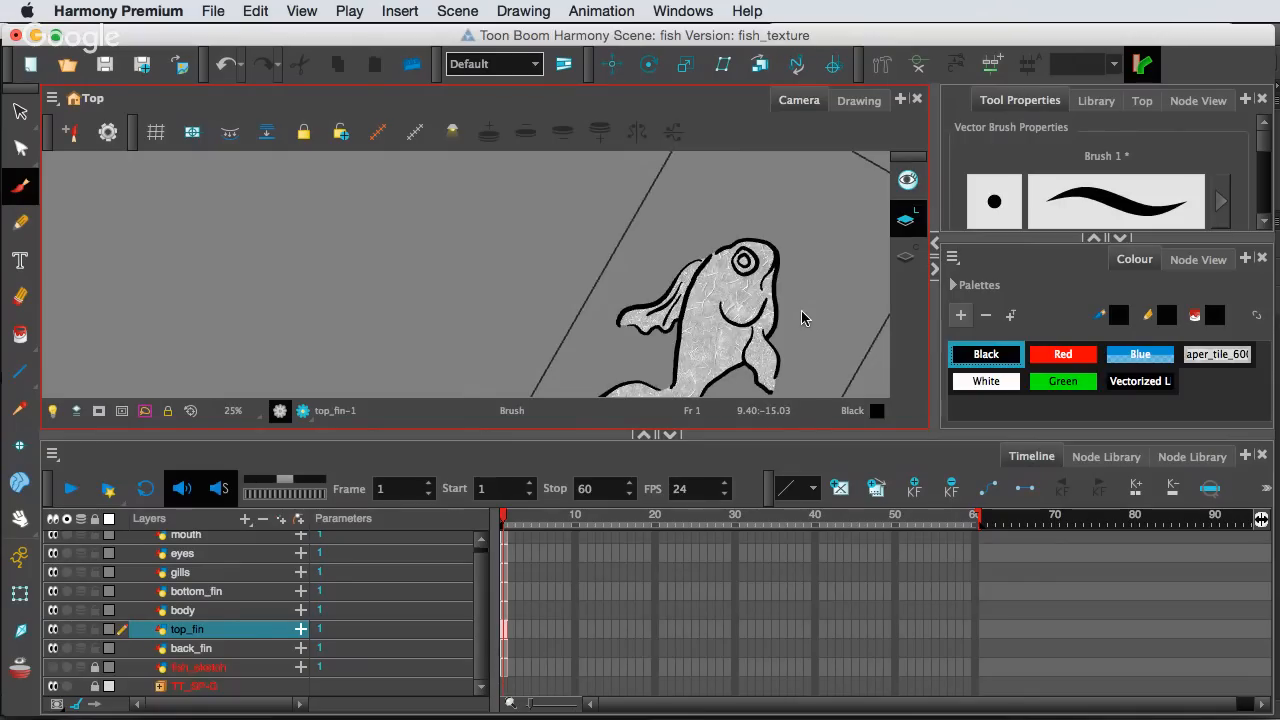
Reset the Camera view's rotation and bring the upright fish back into view, undoing the stray last action
{"action": "key", "text": "shift+x"}
{"action": "key", "text": "space"}
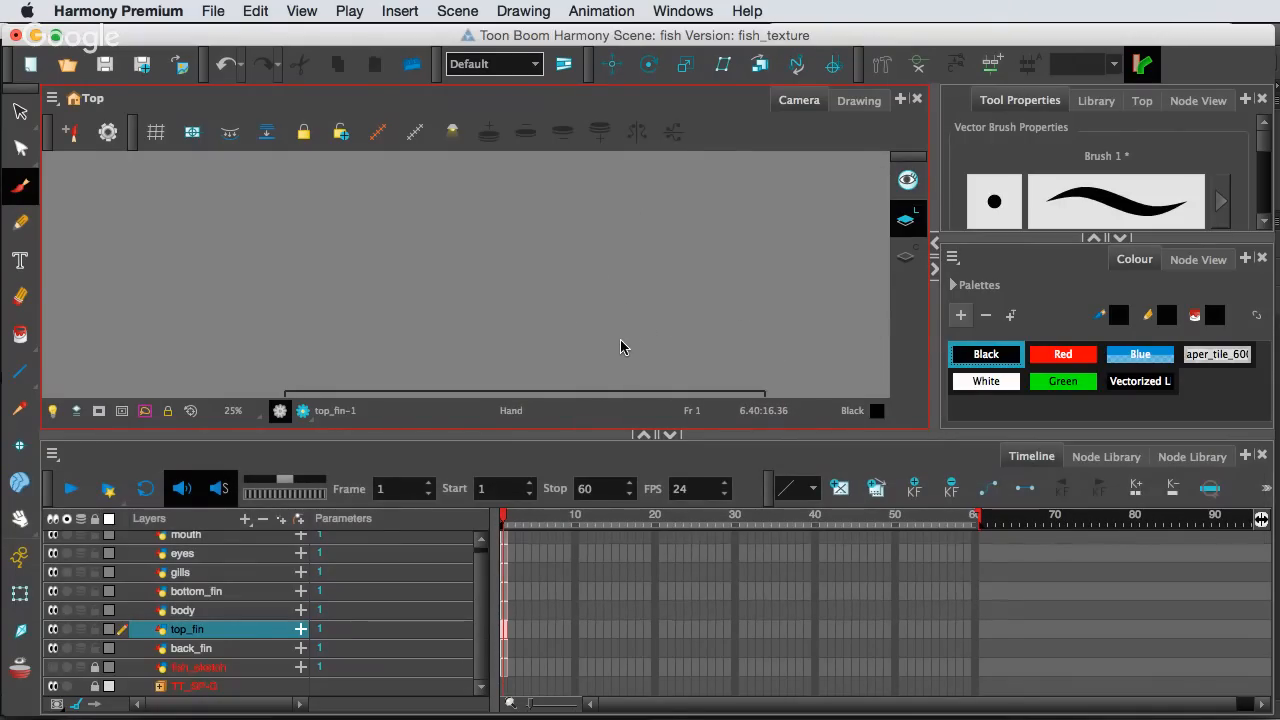
{"action": "key", "text": "super+z"}
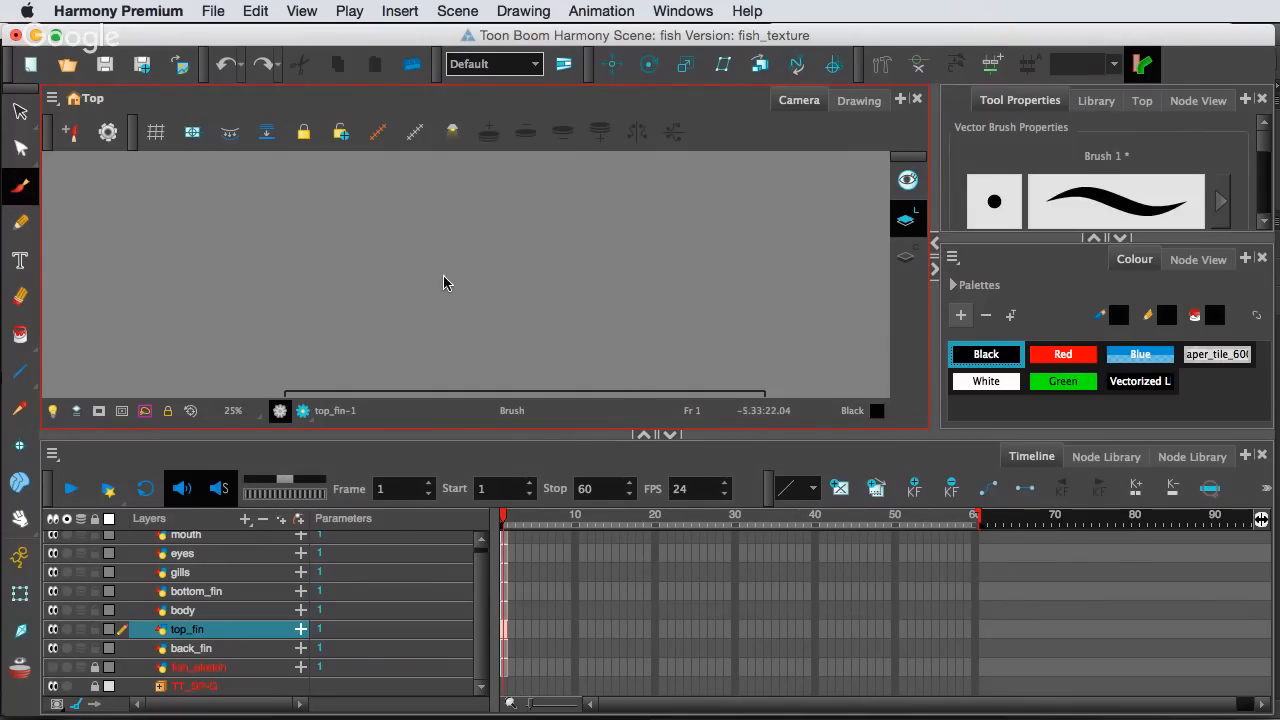
{"action": "mouse_move", "coordinate": [546, 337]}
{"action": "left_mouse_down"}
{"action": "mouse_move", "coordinate": [540, 306]}
{"action": "mouse_move", "coordinate": [558, 310]}
{"action": "mouse_move", "coordinate": [568, 292]}
{"action": "left_mouse_up"}
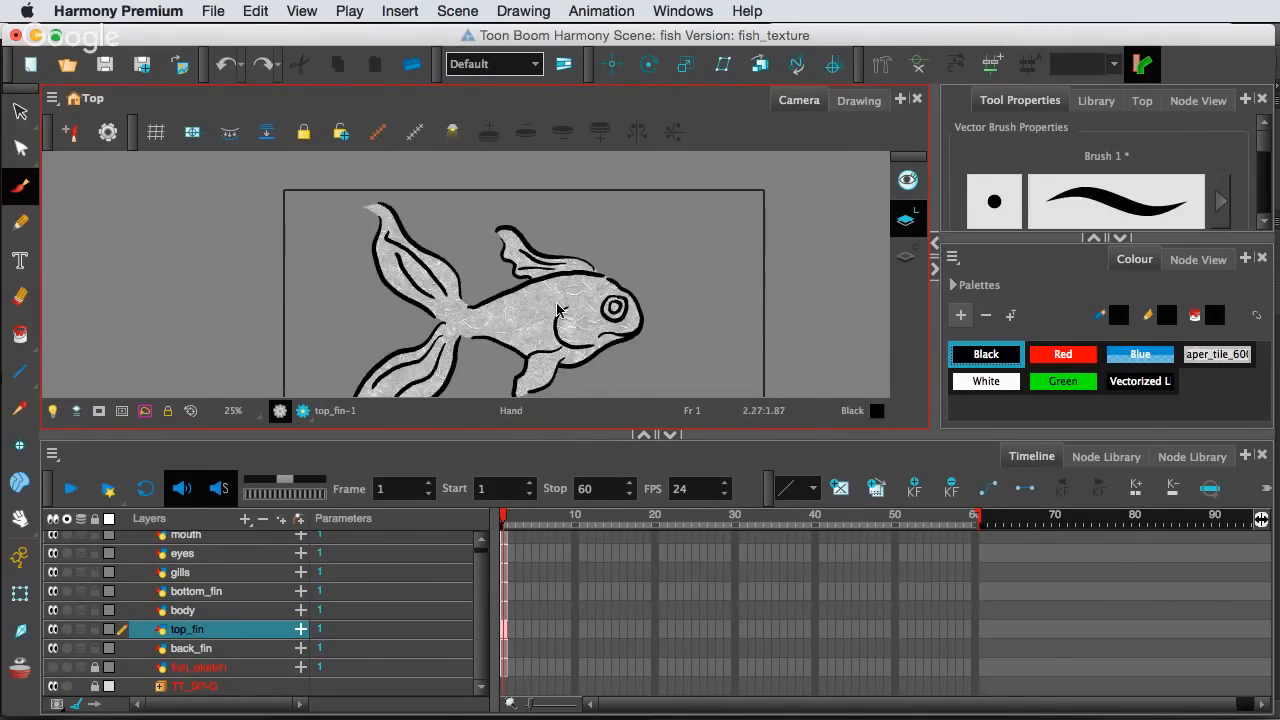
Compare the rice paper texture's fibre scale on the body, bottom fin and tail at close and distant zoom levels
{"action": "scroll", "coordinate": [573, 357], "scroll_direction": "up", "scroll_amount": 2}
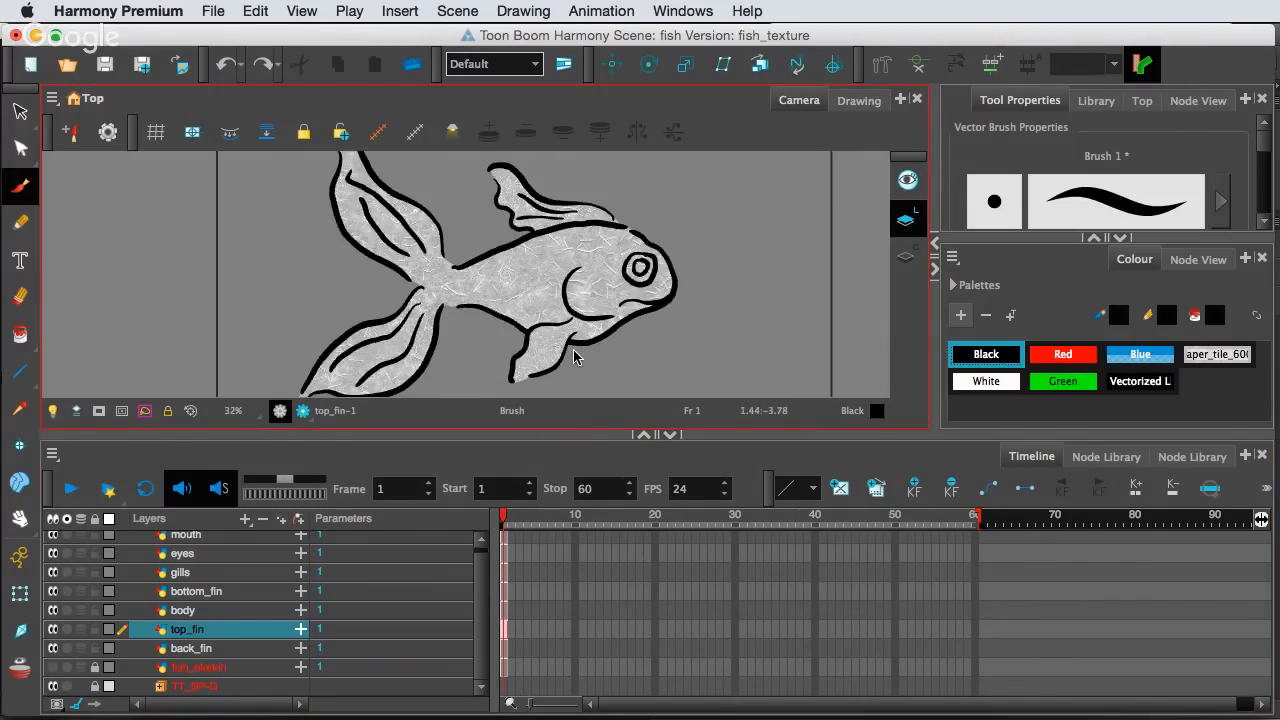
{"action": "scroll", "coordinate": [573, 357], "scroll_direction": "up", "scroll_amount": 5}
{"action": "scroll", "coordinate": [573, 357], "scroll_direction": "down", "scroll_amount": 3}
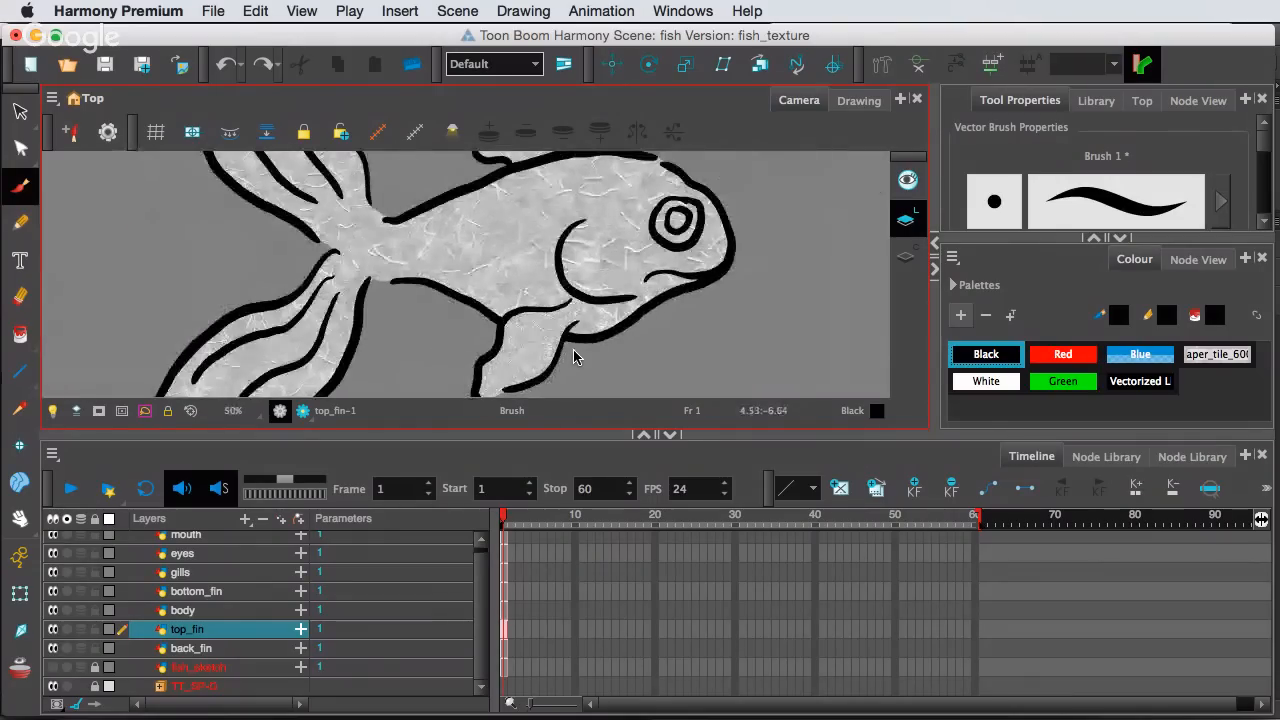
{"action": "scroll", "coordinate": [573, 357], "scroll_direction": "down", "scroll_amount": 2}
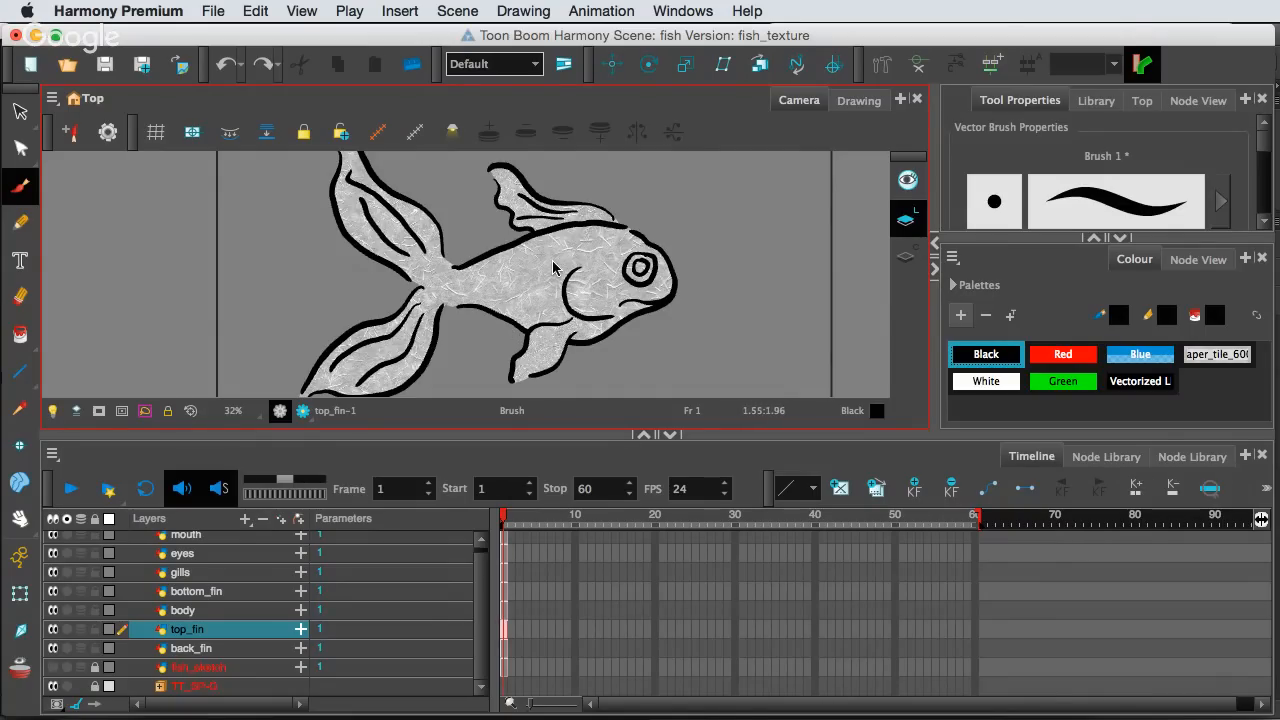
{"action": "scroll", "coordinate": [553, 268], "scroll_direction": "up", "scroll_amount": 1}
{"action": "scroll", "coordinate": [553, 268], "scroll_direction": "up", "scroll_amount": 1}
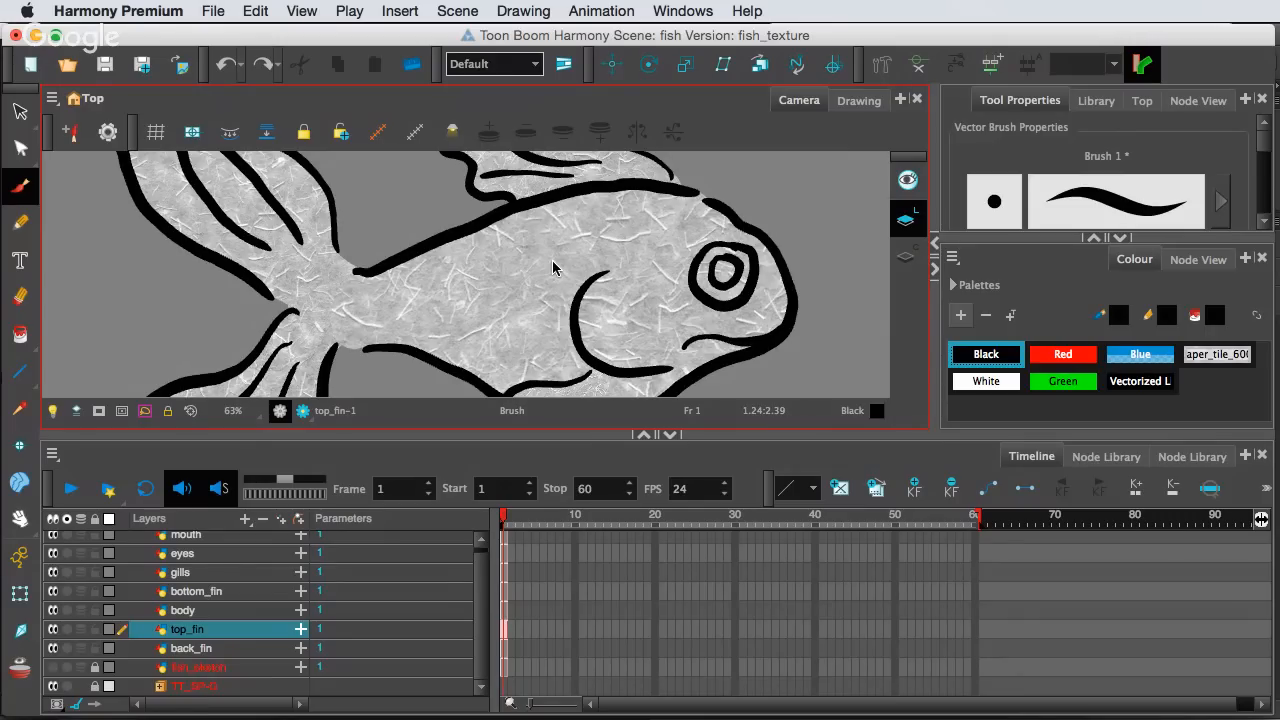
{"action": "scroll", "coordinate": [553, 268], "scroll_direction": "down", "scroll_amount": 1}
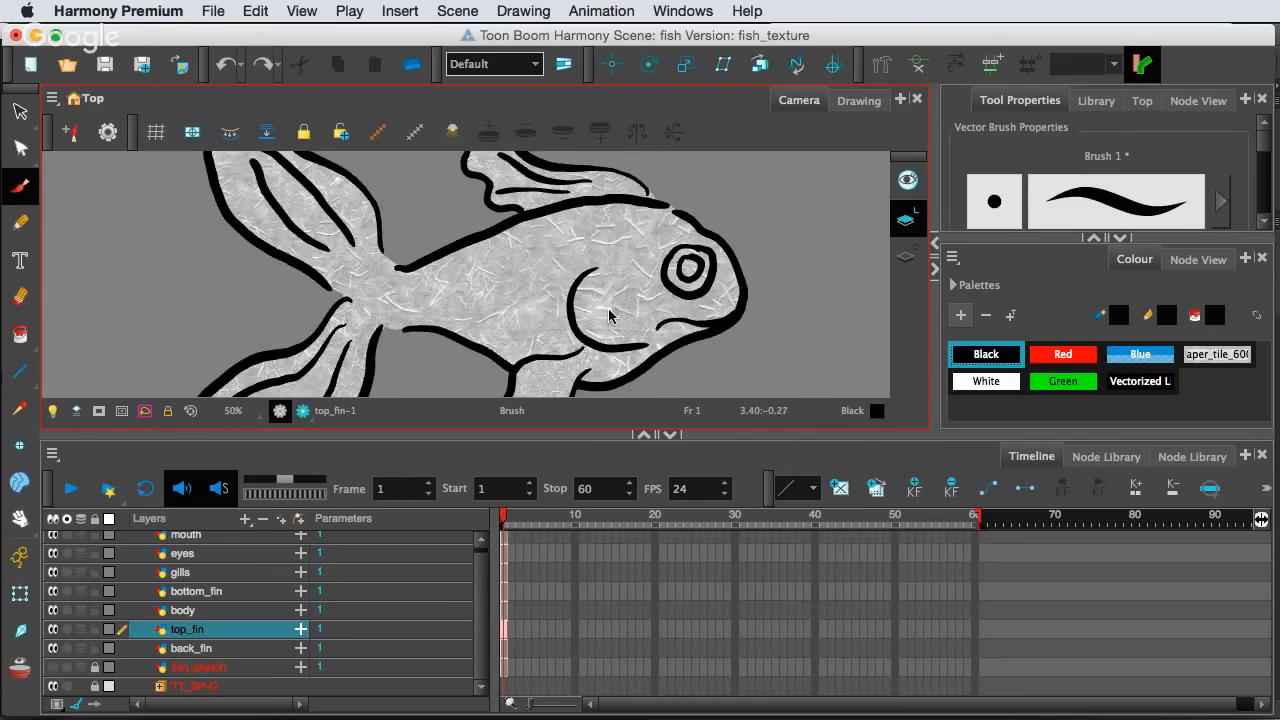
{"action": "scroll", "coordinate": [536, 343], "scroll_direction": "up", "scroll_amount": 1}
{"action": "scroll", "coordinate": [536, 343], "scroll_direction": "up", "scroll_amount": 2}
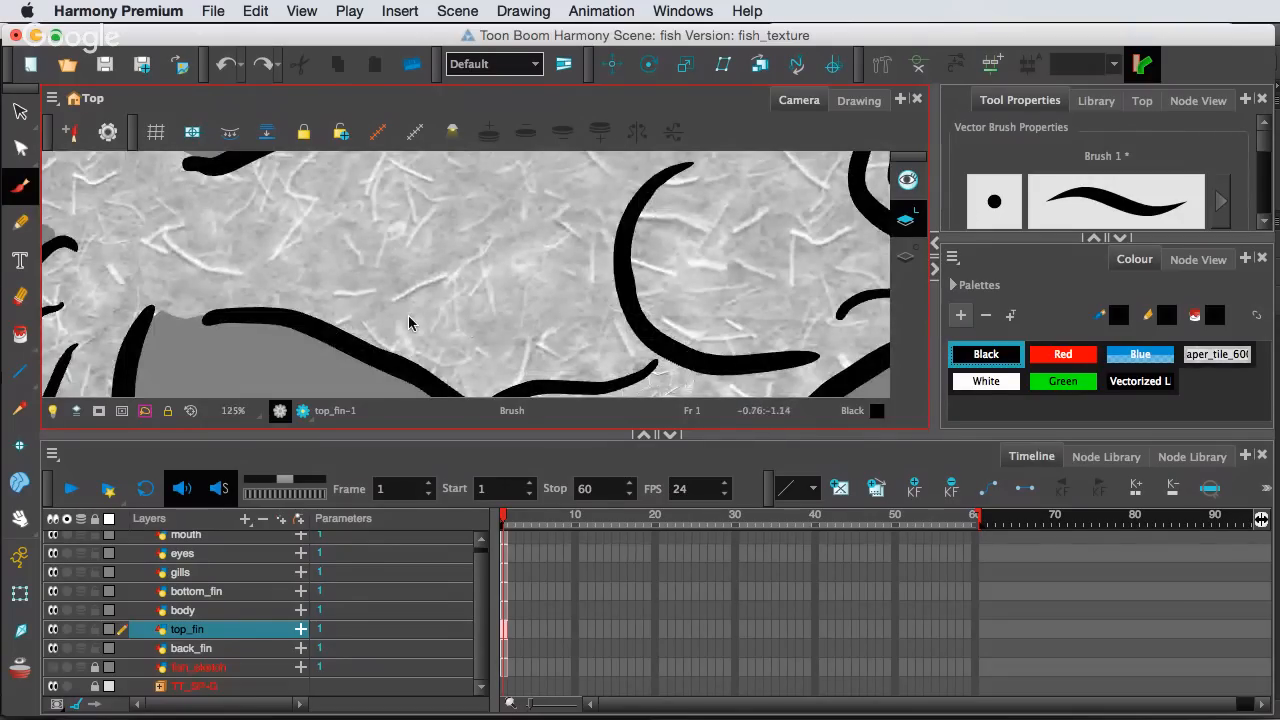
{"action": "scroll", "coordinate": [692, 317], "scroll_direction": "down", "scroll_amount": 5}
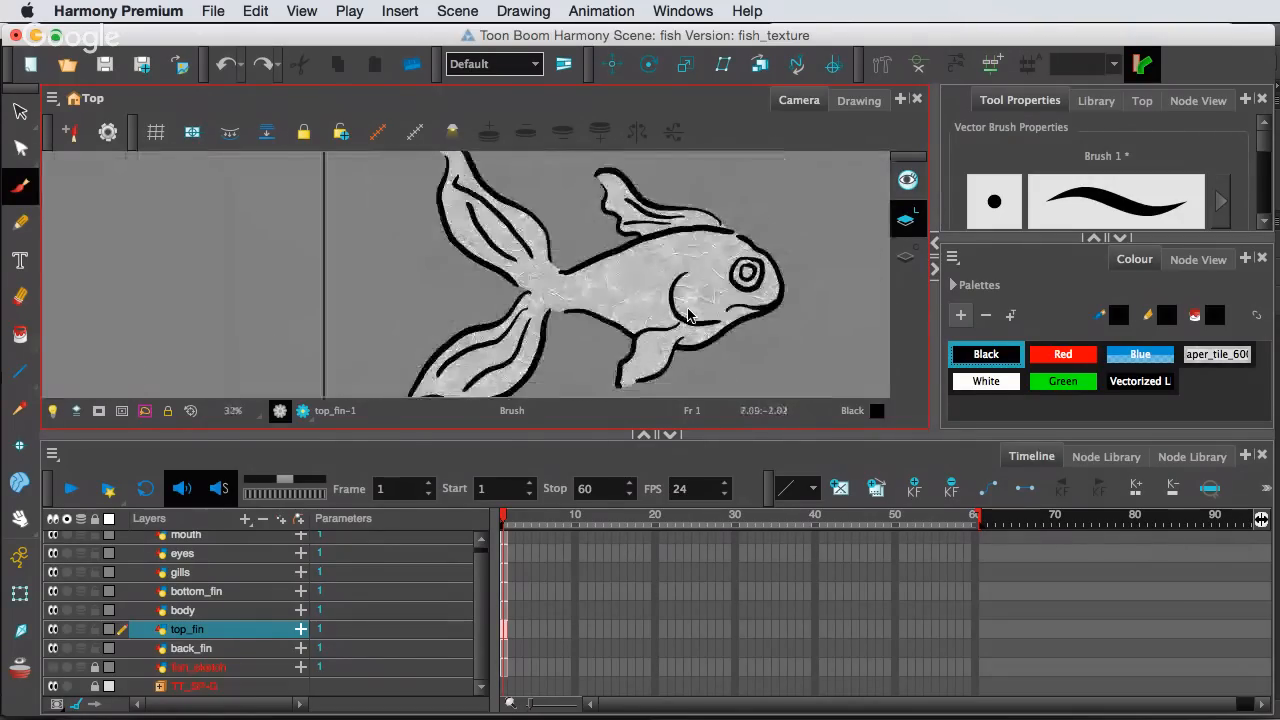
{"action": "scroll", "coordinate": [728, 314], "scroll_direction": "up", "scroll_amount": 1}
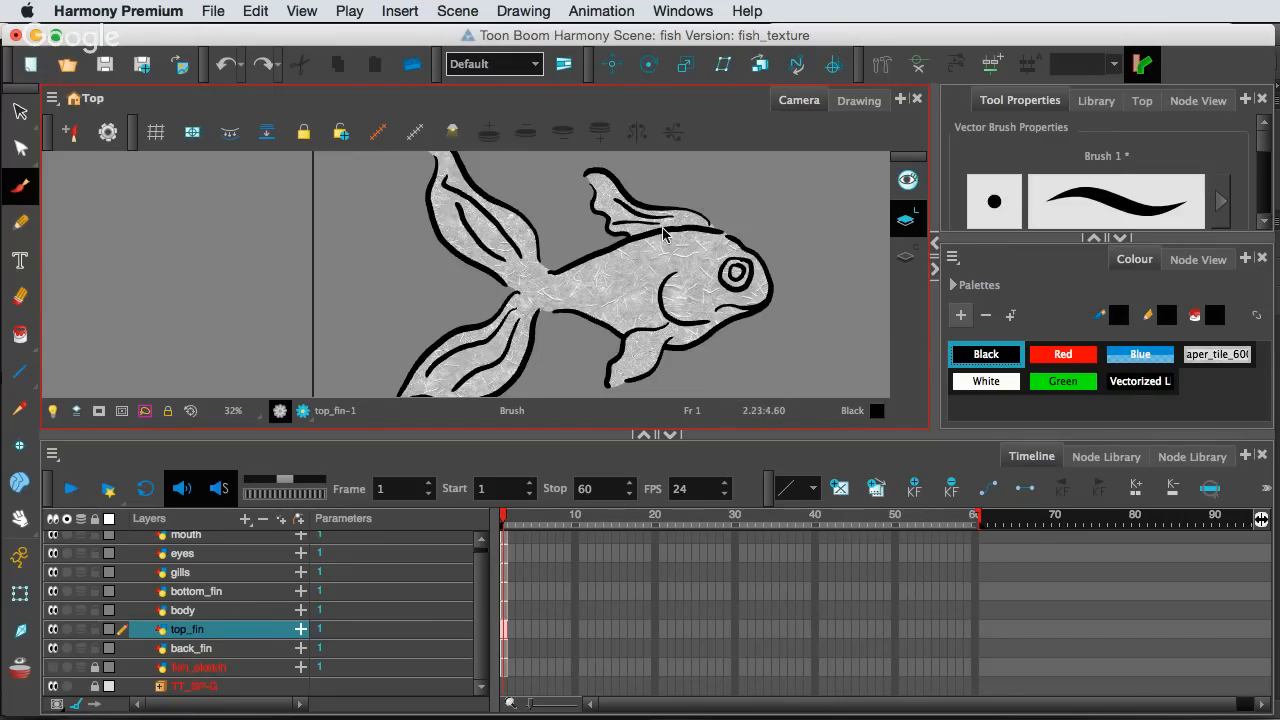
Make bottom_fin the active layer and activate the Edit Gradient/Texture tool
{"action": "left_click", "coordinate": [224, 591]}
{"action": "left_click_drag", "start_coordinate": [620, 347], "coordinate": [640, 344]}
{"action": "key", "text": "super+z"}
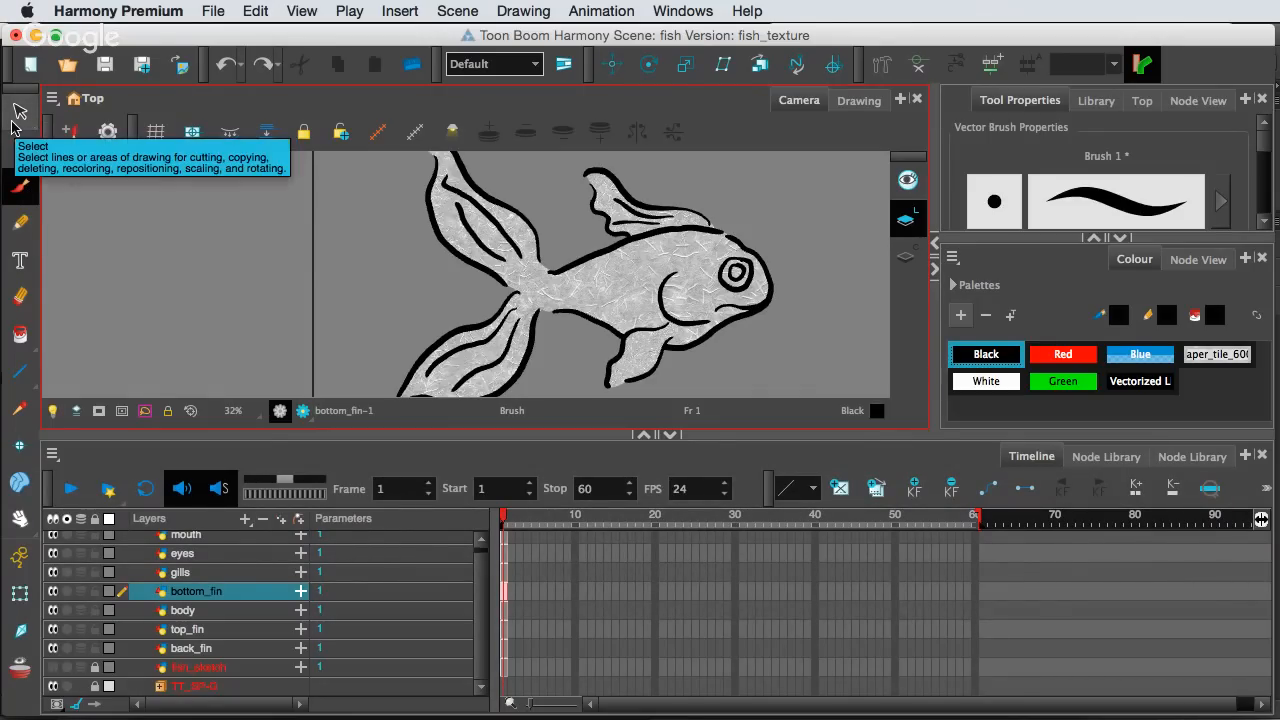
{"action": "left_click", "coordinate": [12, 122]}
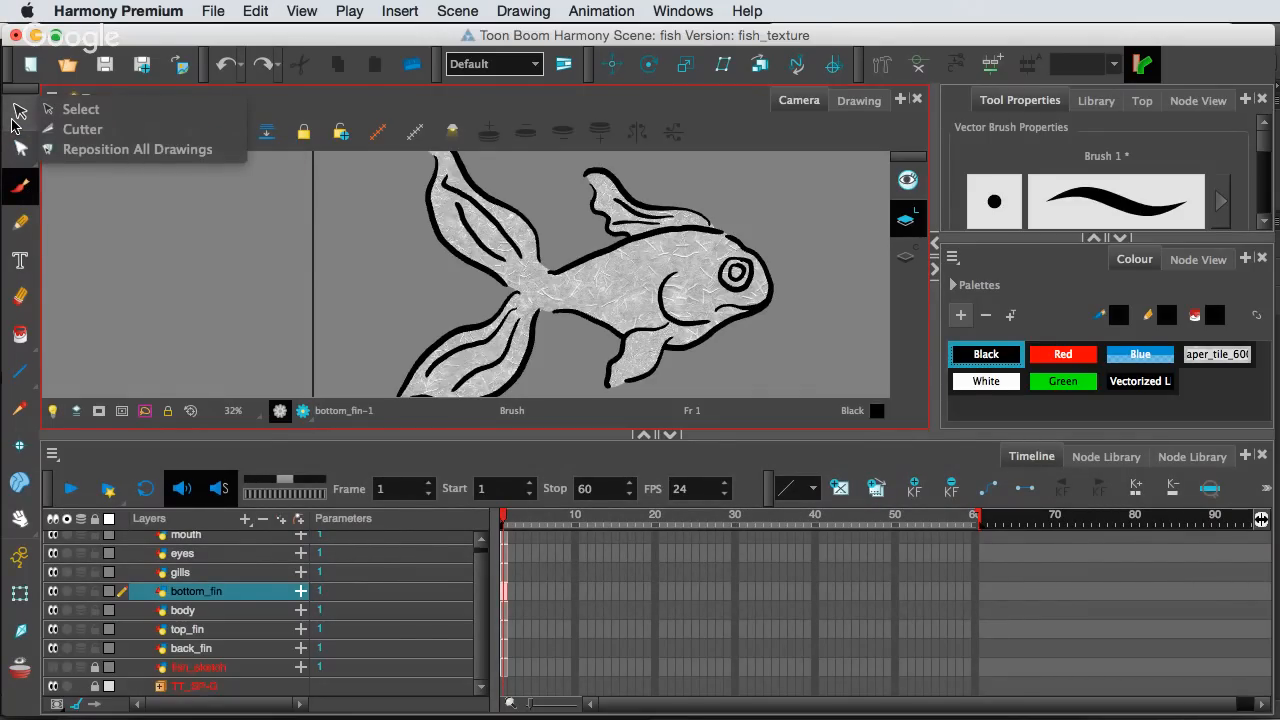
{"action": "left_click", "coordinate": [18, 146]}
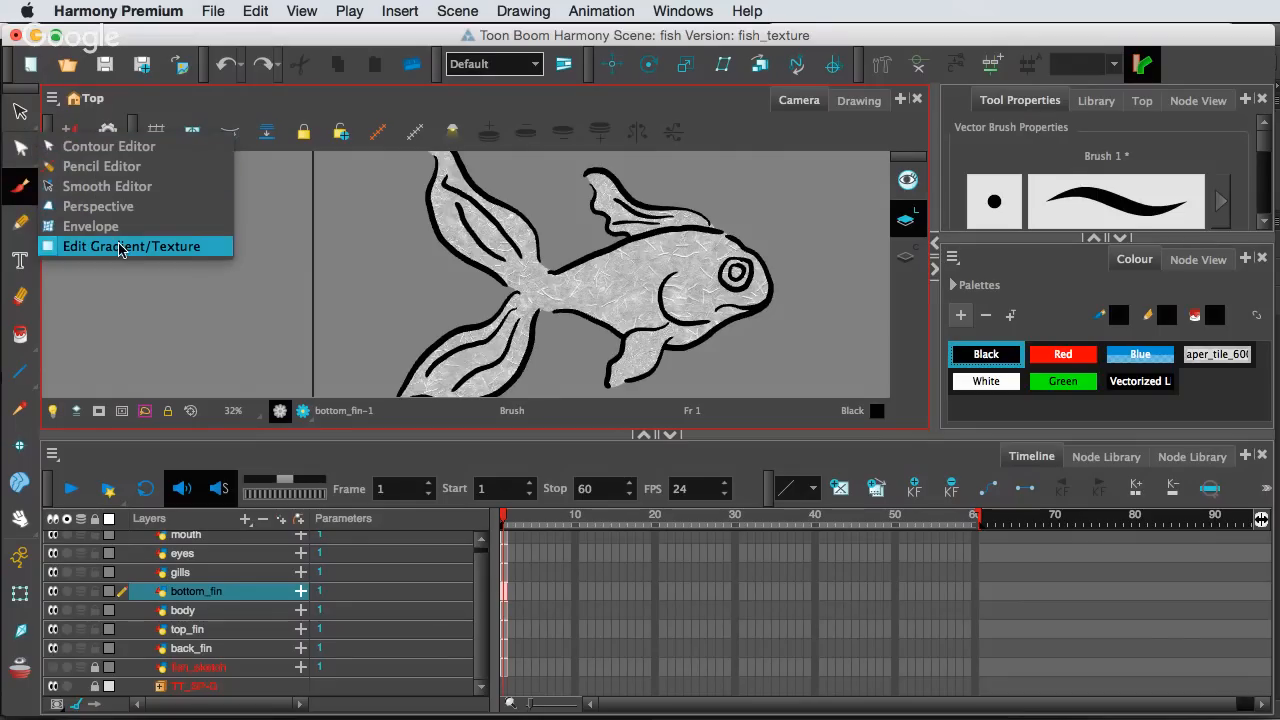
{"action": "left_click", "coordinate": [193, 252]}
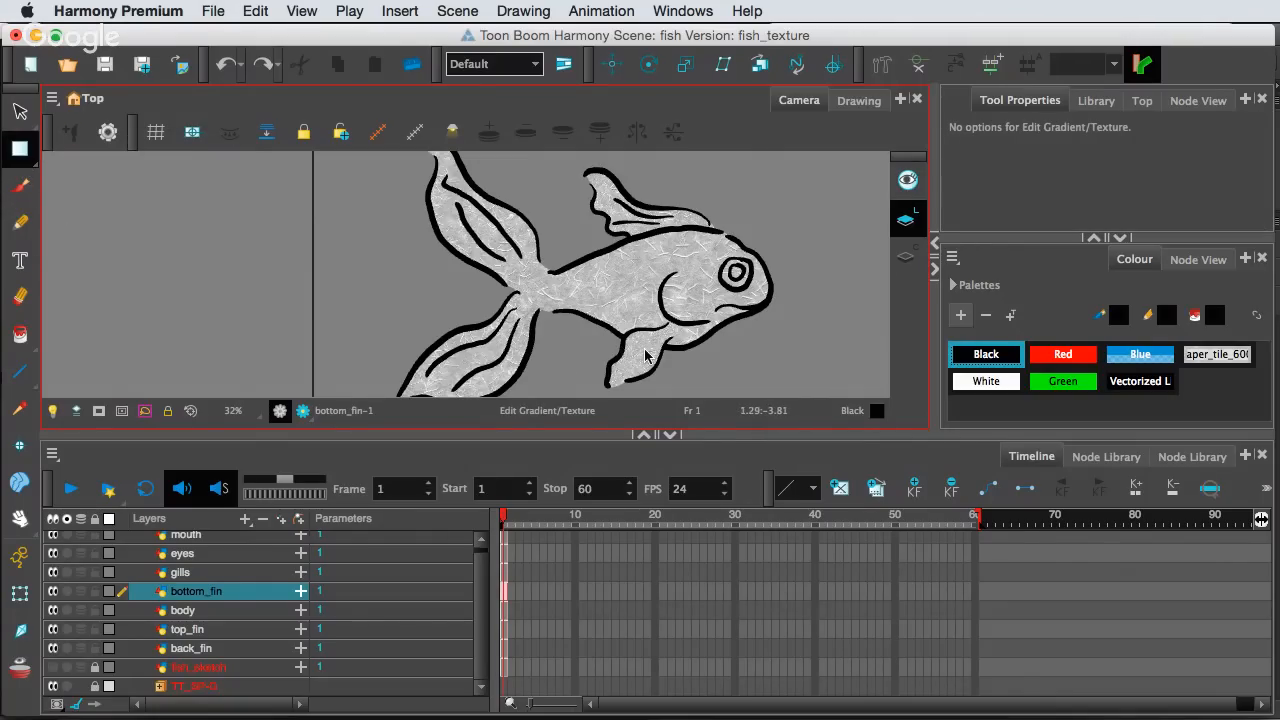
Collapse the timeline to enlarge the Camera view and frame the bottom fin close up
{"action": "scroll", "coordinate": [645, 355], "scroll_direction": "up", "scroll_amount": 4}
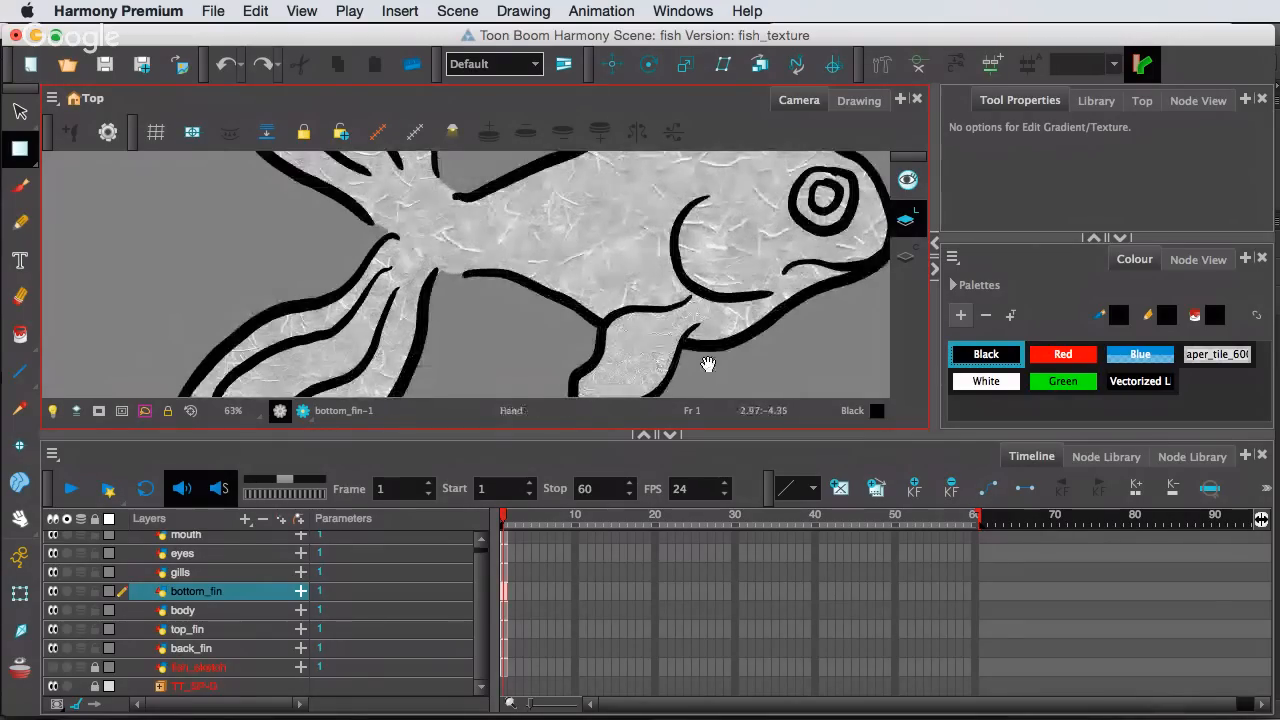
{"action": "scroll", "coordinate": [706, 368], "scroll_direction": "down", "scroll_amount": 3}
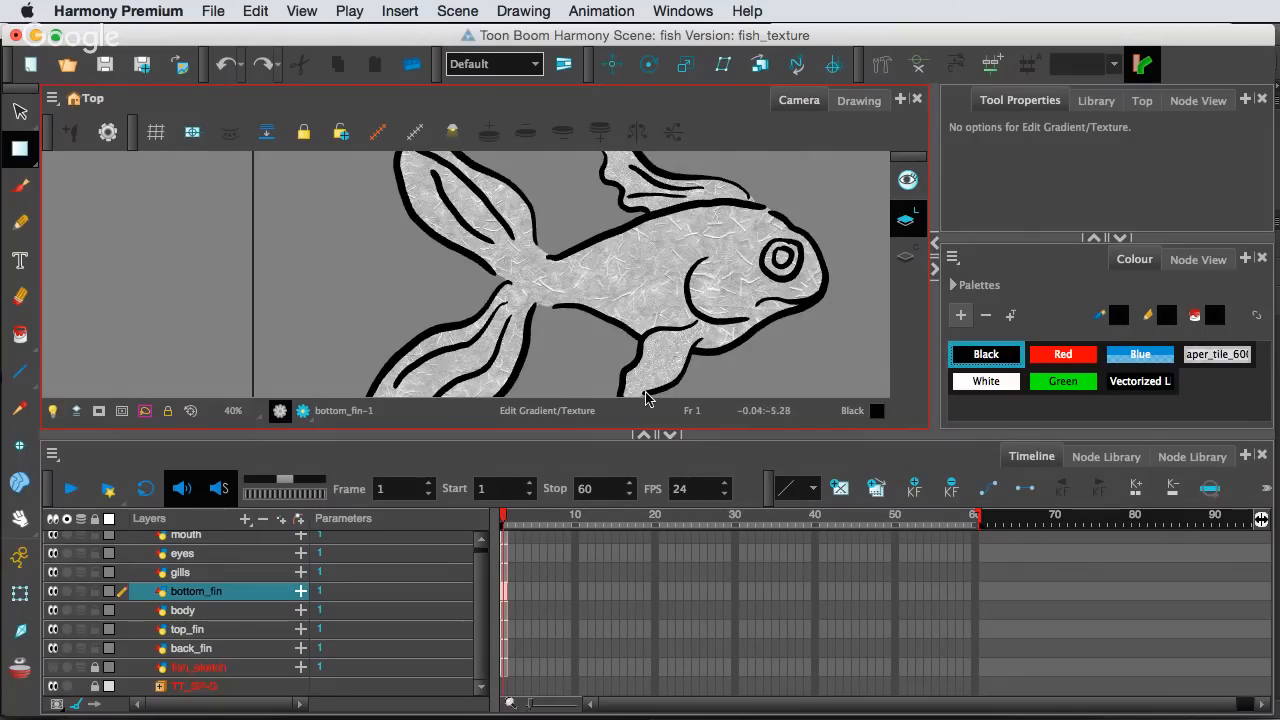
{"action": "left_click", "coordinate": [668, 437]}
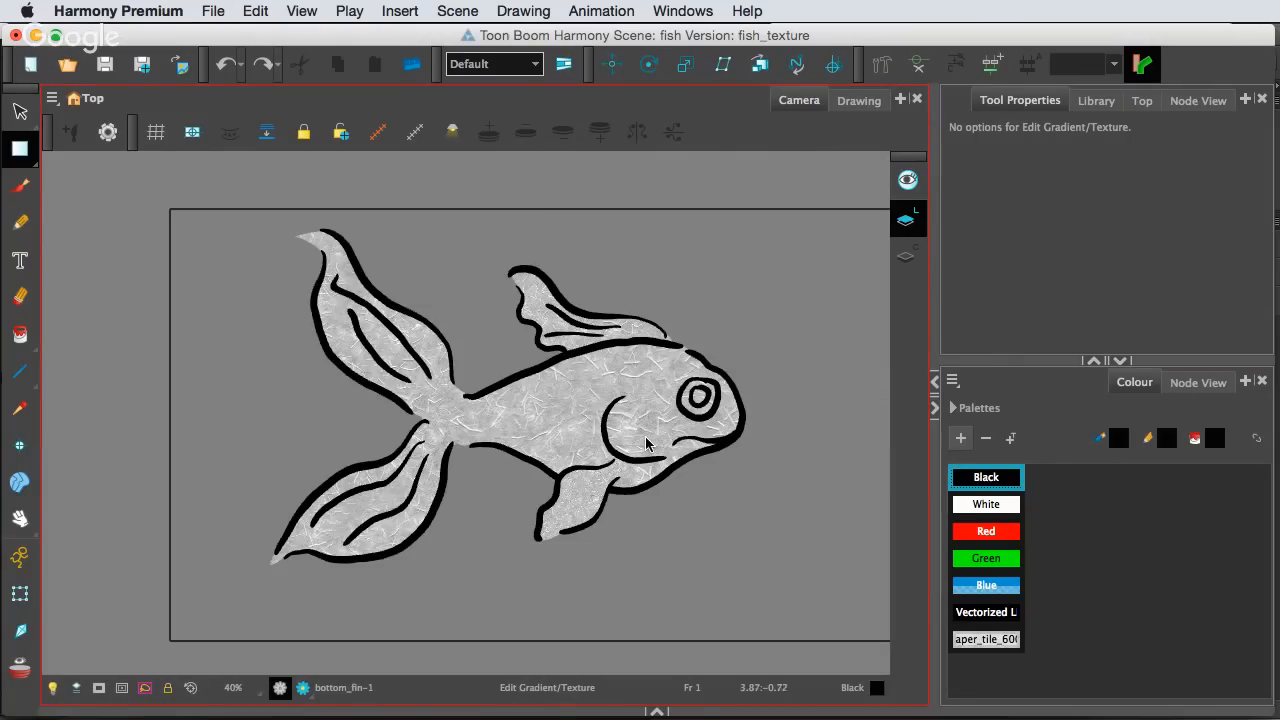
{"action": "scroll", "coordinate": [646, 444], "scroll_direction": "up", "scroll_amount": 4}
{"action": "left_click_drag", "start_coordinate": [586, 571], "coordinate": [578, 483]}
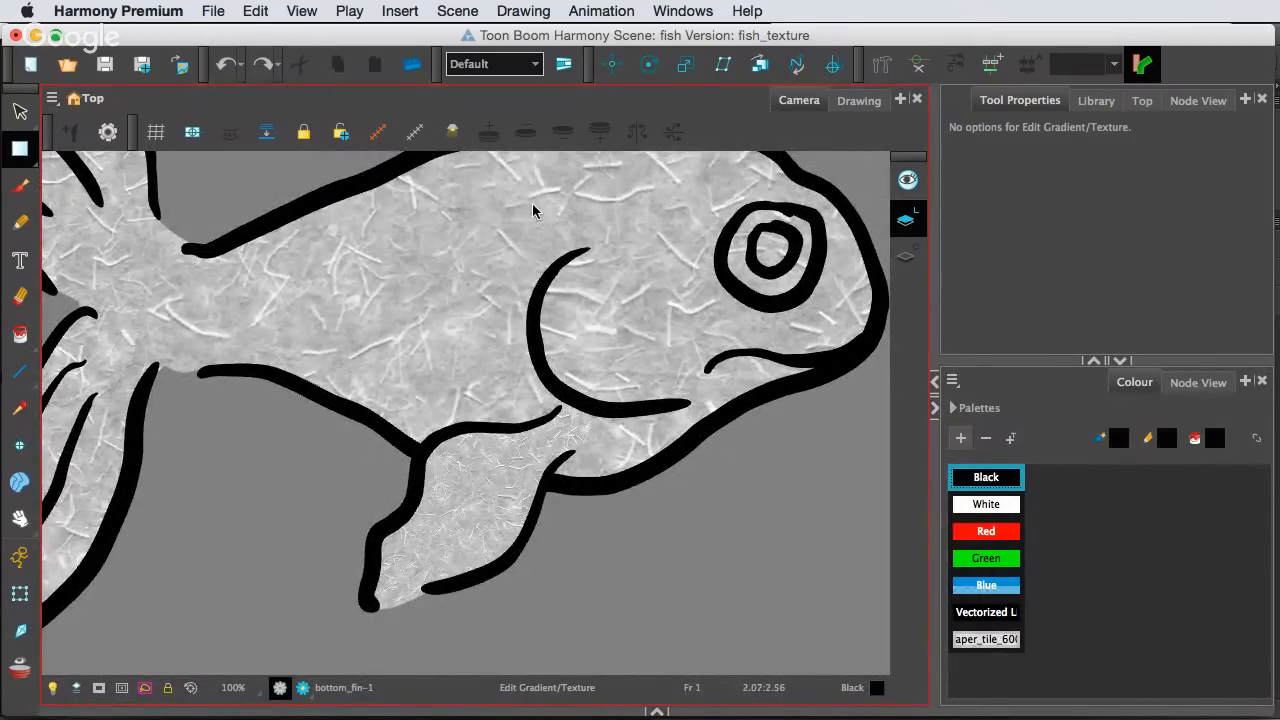
Enlarge the bottom fin's rice paper texture proportionally until its fibres approach the scale of the body's texture
{"action": "left_click", "coordinate": [484, 485]}
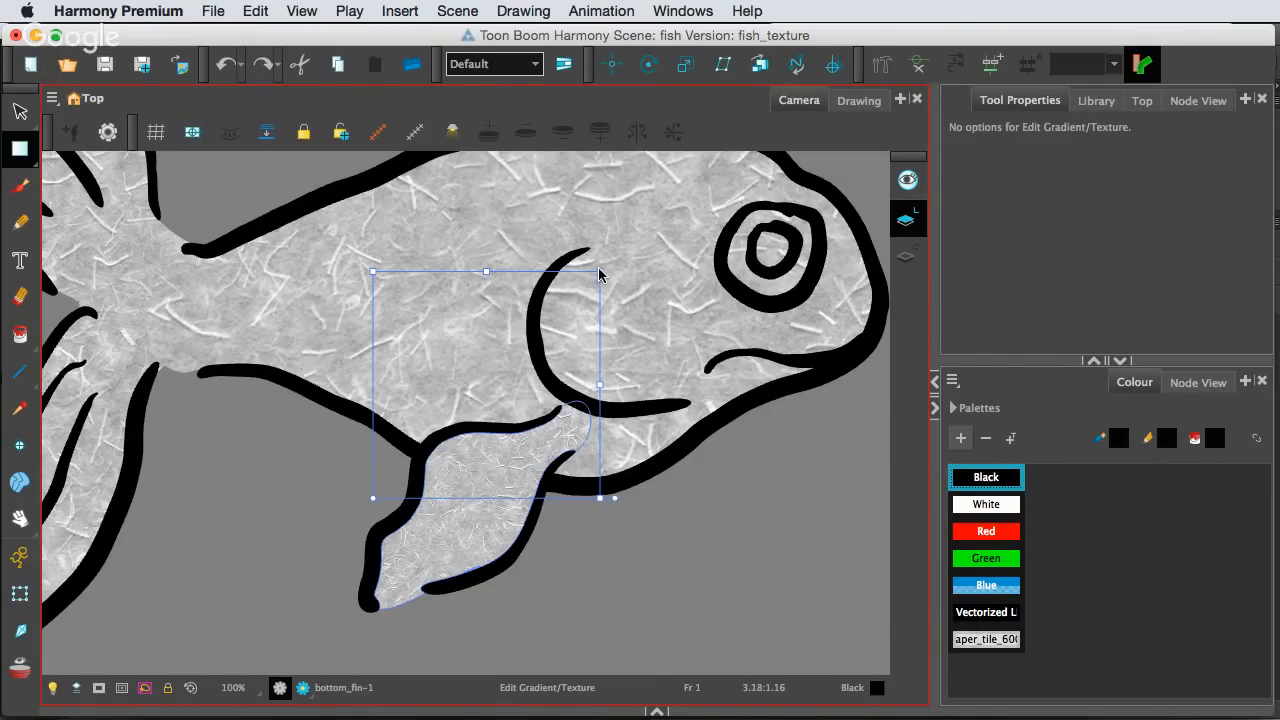
{"action": "left_click_drag", "start_coordinate": [599, 270], "coordinate": [660, 234]}
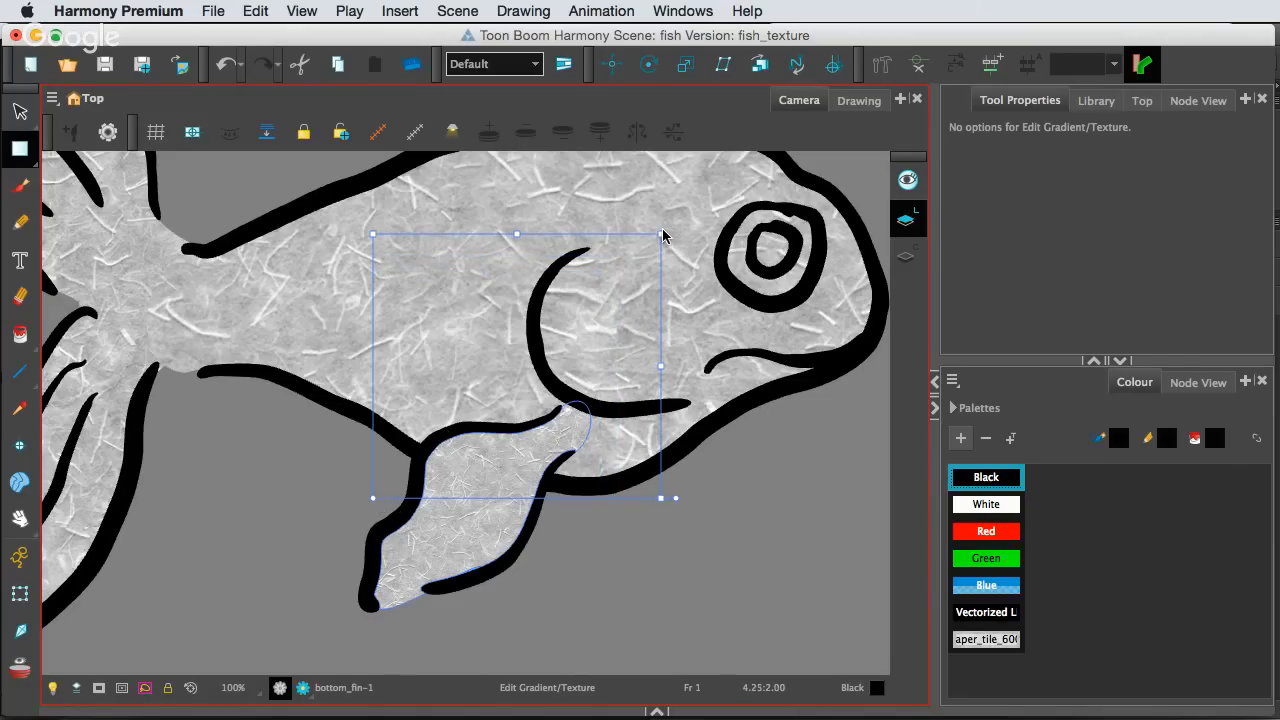
{"action": "left_click_drag", "start_coordinate": [662, 234], "coordinate": [808, 155]}
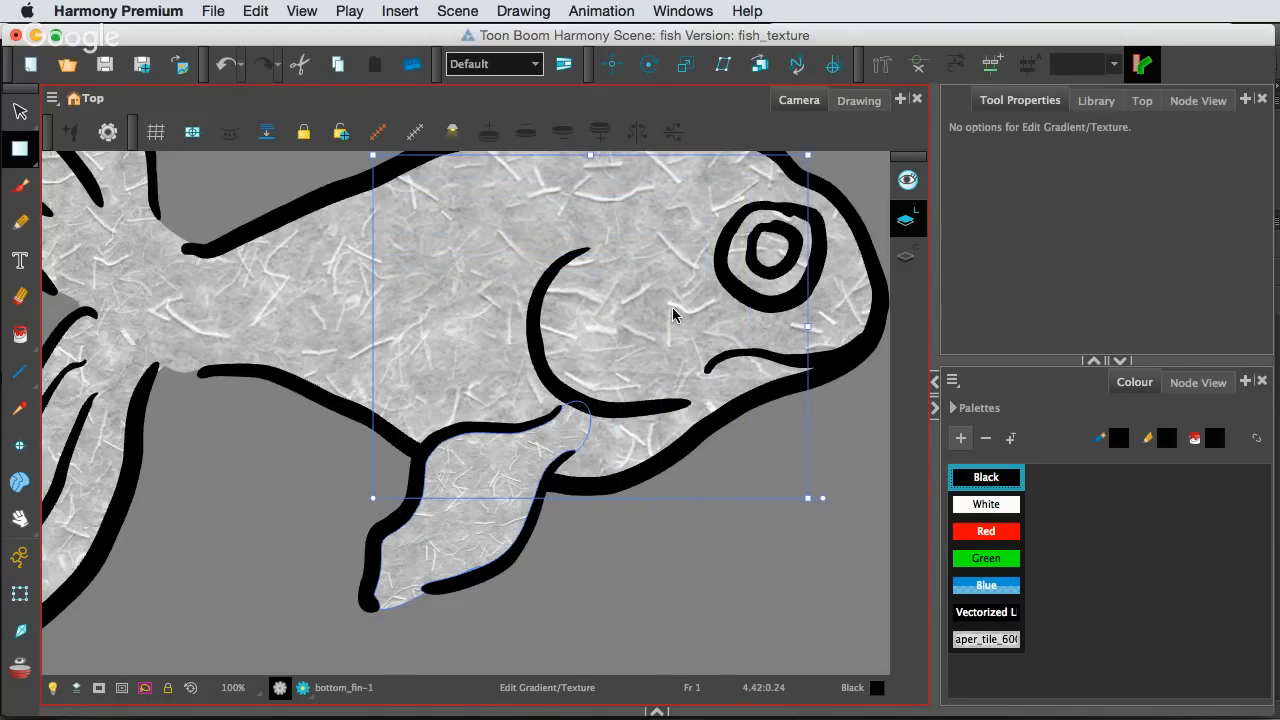
{"action": "scroll", "coordinate": [731, 436], "scroll_direction": "down", "scroll_amount": 1}
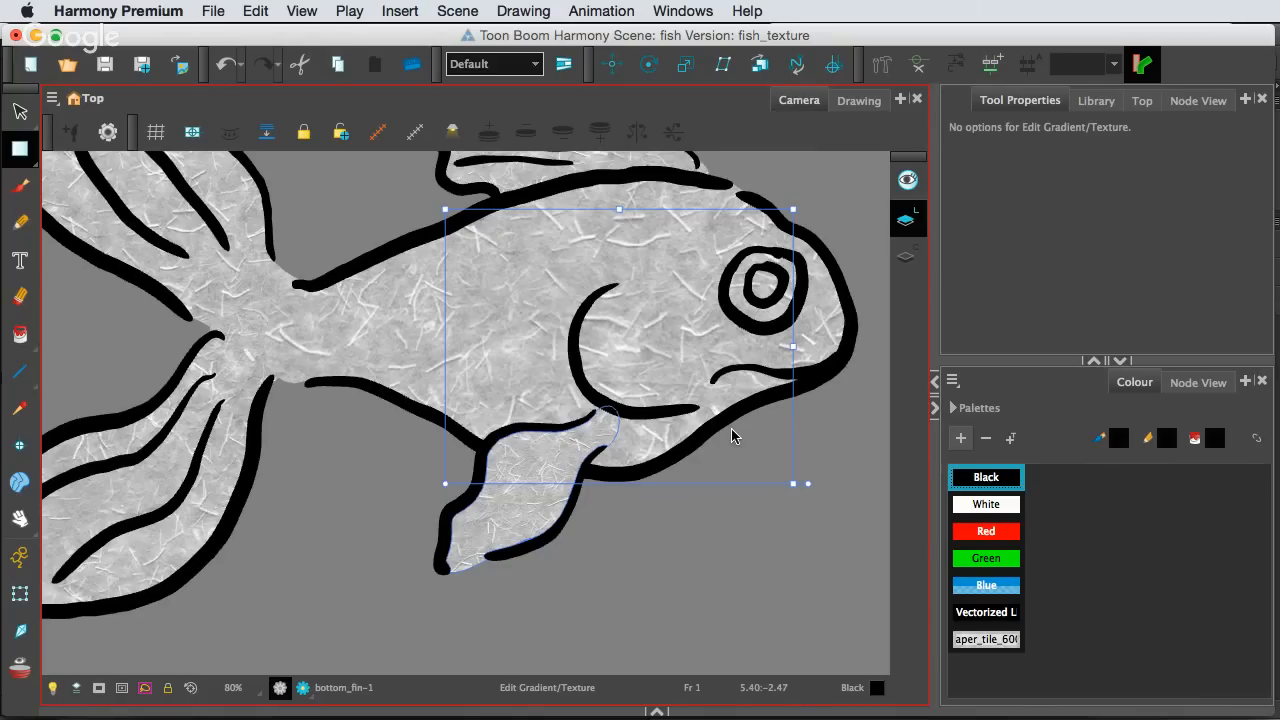
{"action": "scroll", "coordinate": [731, 436], "scroll_direction": "down", "scroll_amount": 1}
{"action": "left_click_drag", "start_coordinate": [780, 258], "coordinate": [922, 160]}
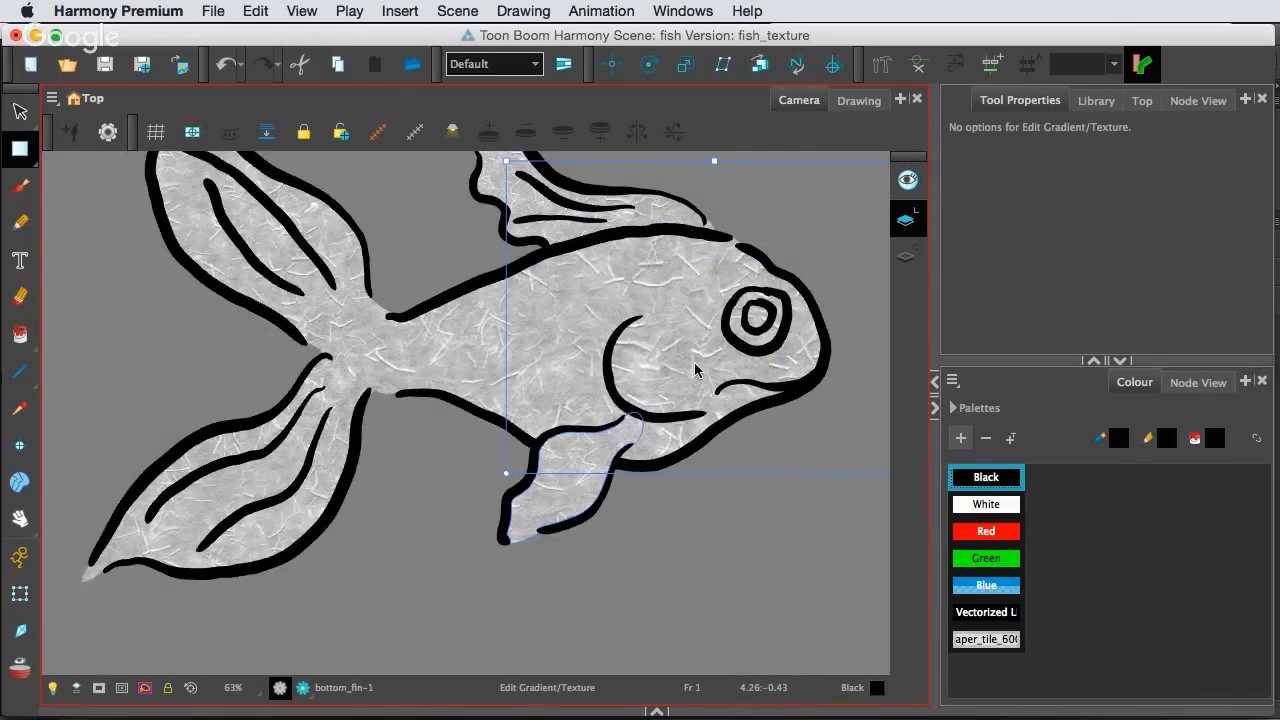
{"action": "scroll", "coordinate": [697, 378], "scroll_direction": "down", "scroll_amount": 2}
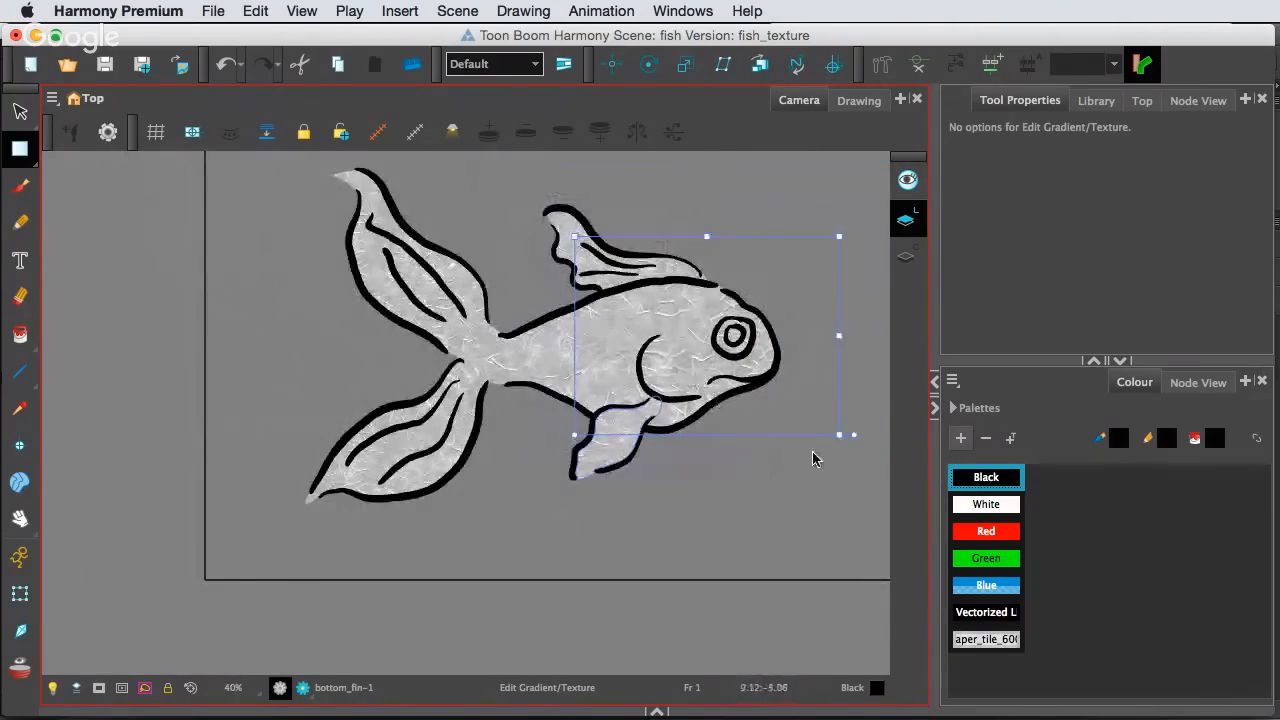
Rotate the bottom fin's texture counter-clockwise by about 25 degrees, enlarge it slightly more and deselect it
{"action": "left_click_drag", "start_coordinate": [855, 435], "coordinate": [825, 310]}
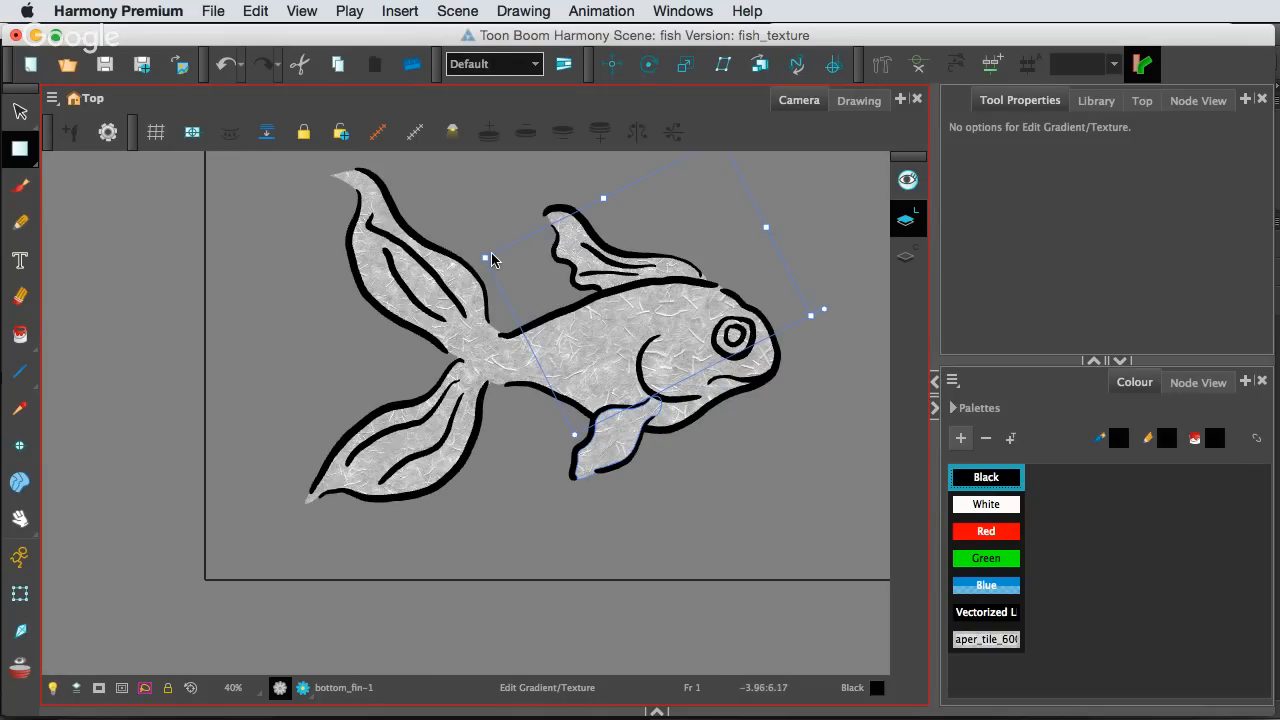
{"action": "left_click_drag", "start_coordinate": [487, 262], "coordinate": [432, 248]}
{"action": "left_click", "coordinate": [688, 451]}
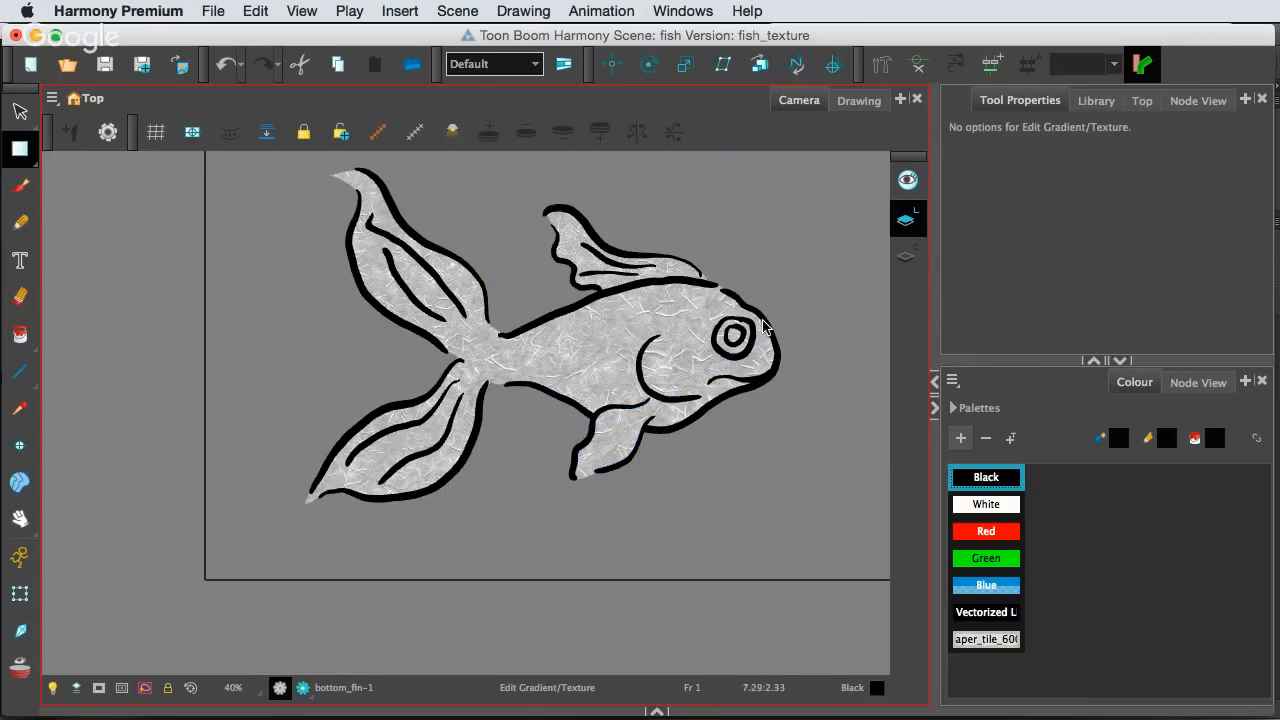
Examine how the bottom fin's rescaled texture matches the body, tail and top fin close up and zoomed out
{"action": "scroll", "coordinate": [687, 450], "scroll_direction": "up", "scroll_amount": 5}
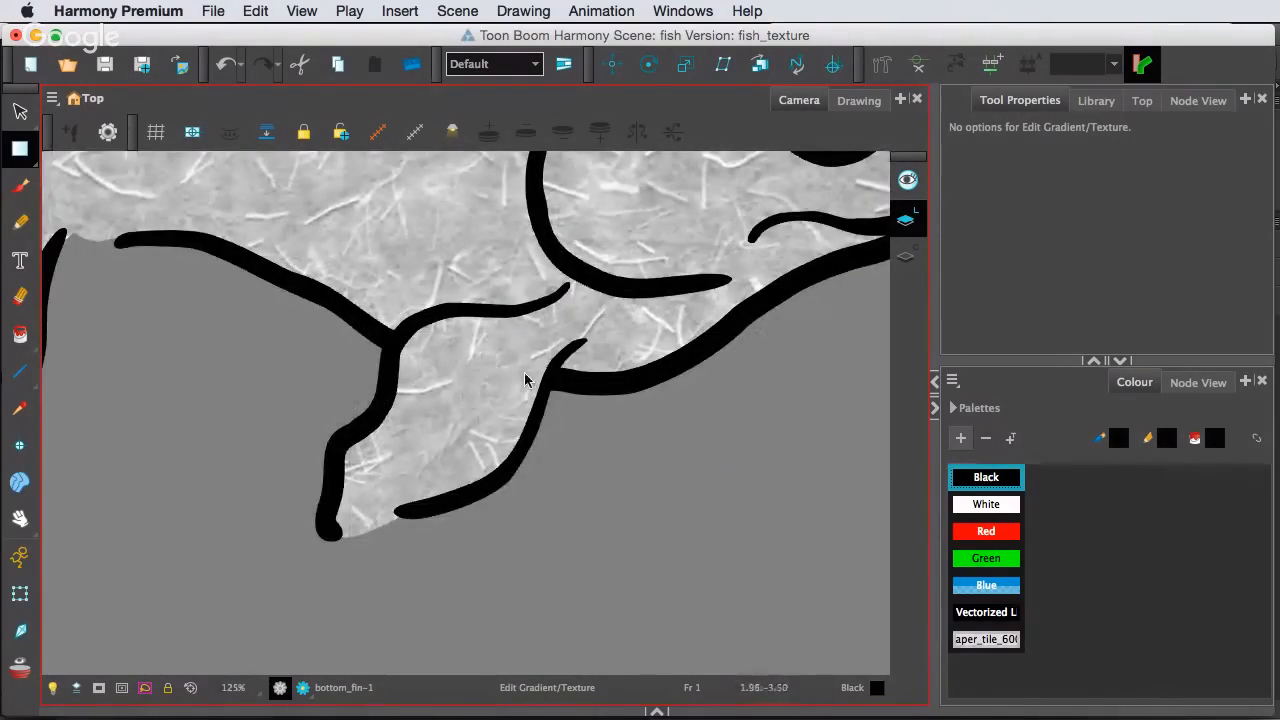
{"action": "mouse_move", "coordinate": [643, 286]}
{"action": "left_mouse_down"}
{"action": "mouse_move", "coordinate": [677, 363]}
{"action": "mouse_move", "coordinate": [630, 372]}
{"action": "mouse_move", "coordinate": [672, 548]}
{"action": "mouse_move", "coordinate": [791, 514]}
{"action": "left_mouse_up"}
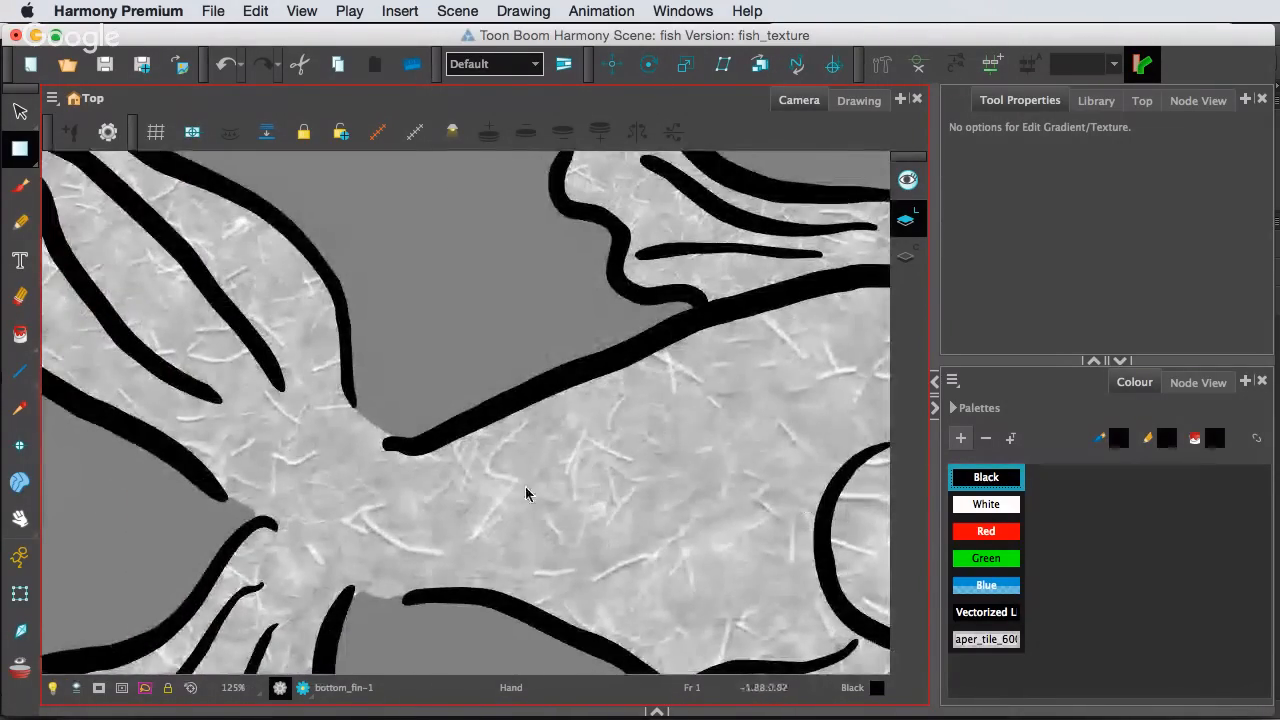
{"action": "mouse_move", "coordinate": [420, 445]}
{"action": "left_mouse_down"}
{"action": "mouse_move", "coordinate": [622, 473]}
{"action": "mouse_move", "coordinate": [457, 434]}
{"action": "mouse_move", "coordinate": [343, 491]}
{"action": "mouse_move", "coordinate": [215, 461]}
{"action": "left_mouse_up"}
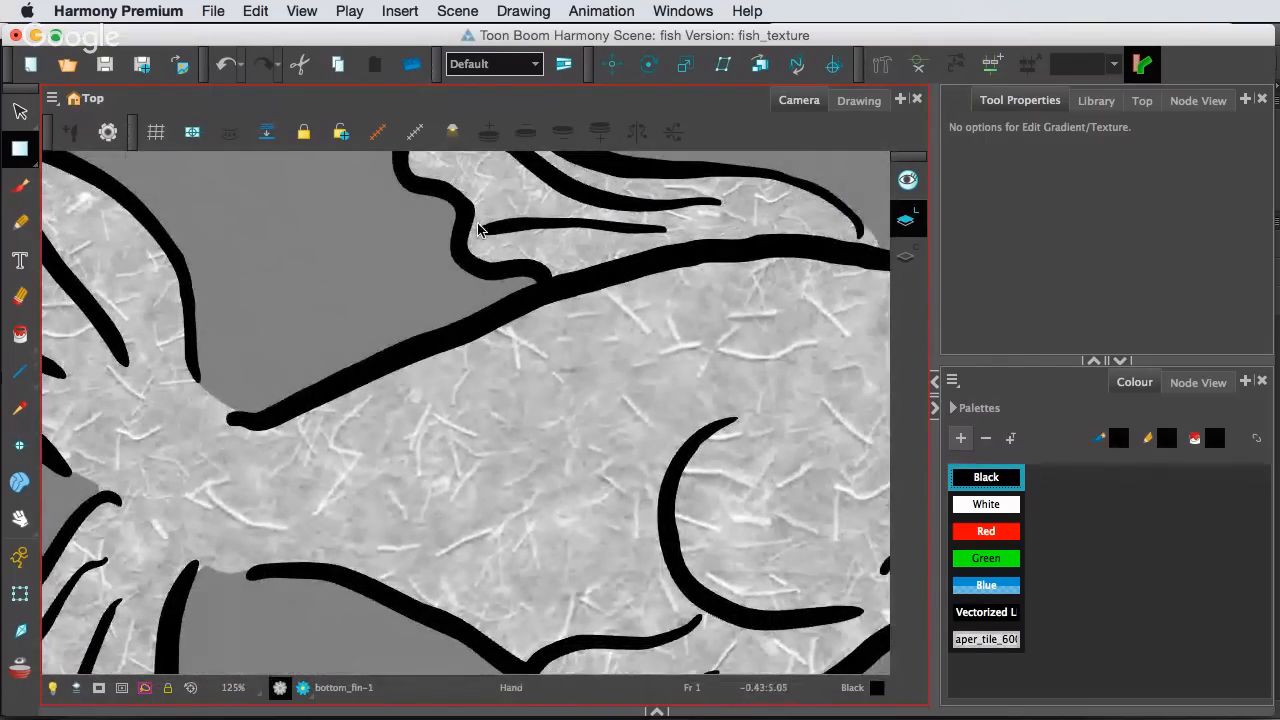
{"action": "left_click_drag", "start_coordinate": [372, 502], "coordinate": [598, 541]}
{"action": "scroll", "coordinate": [598, 541], "scroll_direction": "down", "scroll_amount": 3}
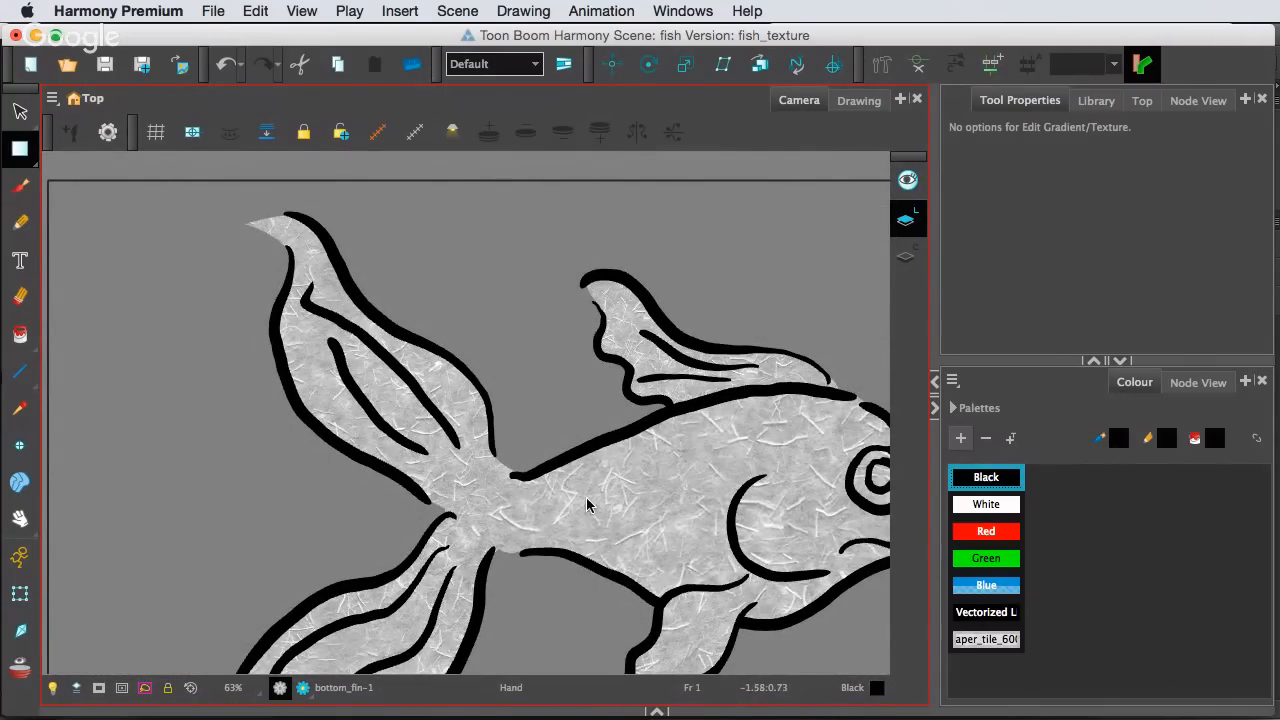
{"action": "scroll", "coordinate": [516, 507], "scroll_direction": "up", "scroll_amount": 2}
{"action": "scroll", "coordinate": [516, 507], "scroll_direction": "up", "scroll_amount": 1}
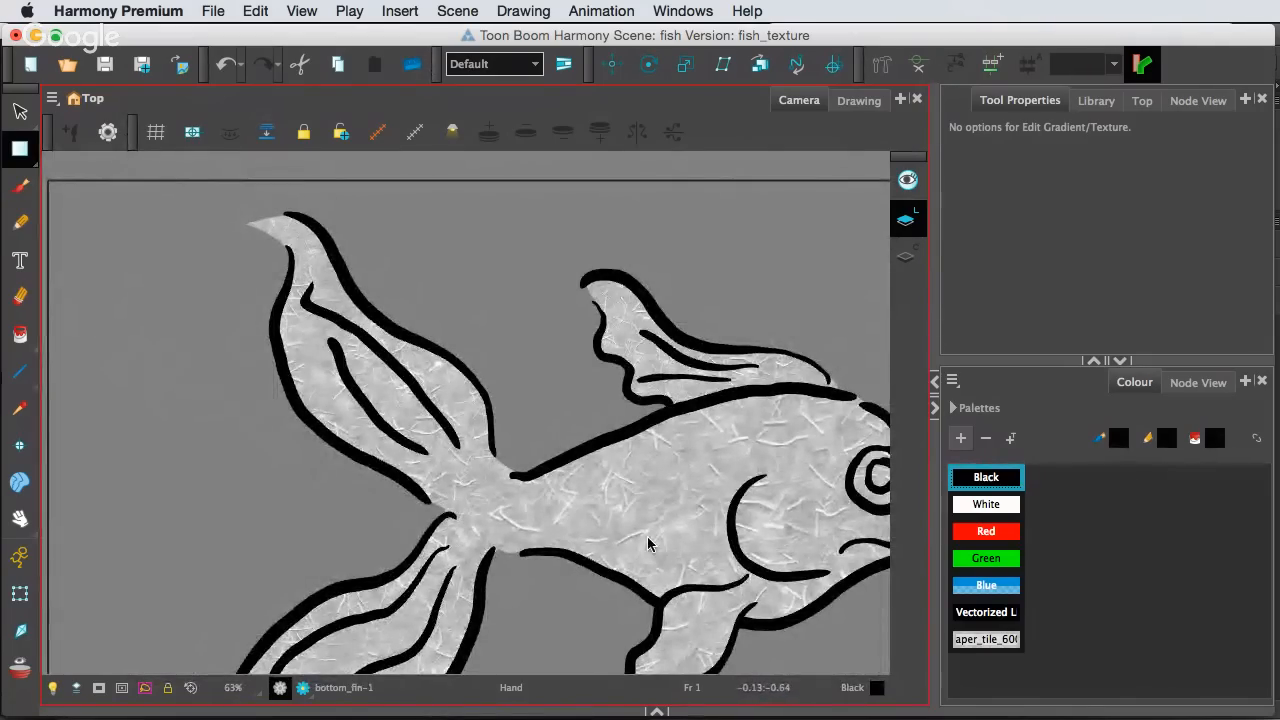
{"action": "left_click_drag", "start_coordinate": [633, 474], "coordinate": [590, 398]}
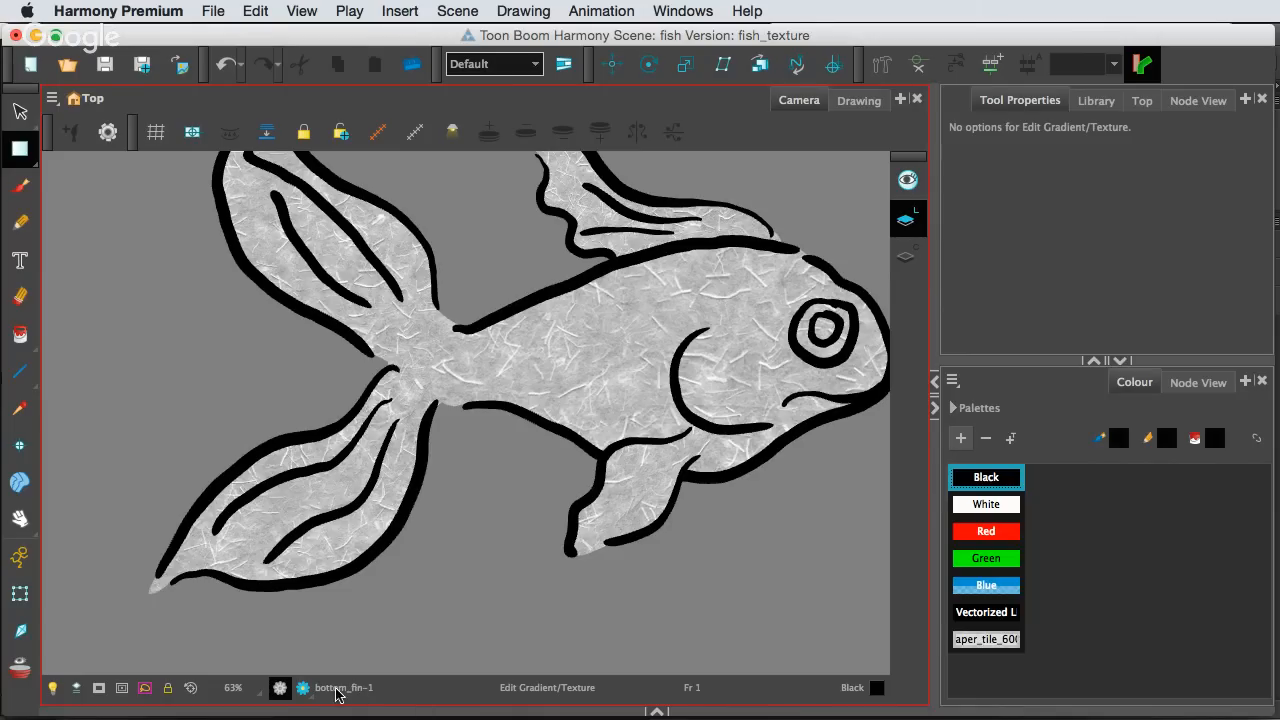
Restore the timeline and stretch the rice paper texture on the top_fin layer wider so its fibres grow horizontally
{"action": "left_click", "coordinate": [659, 712]}
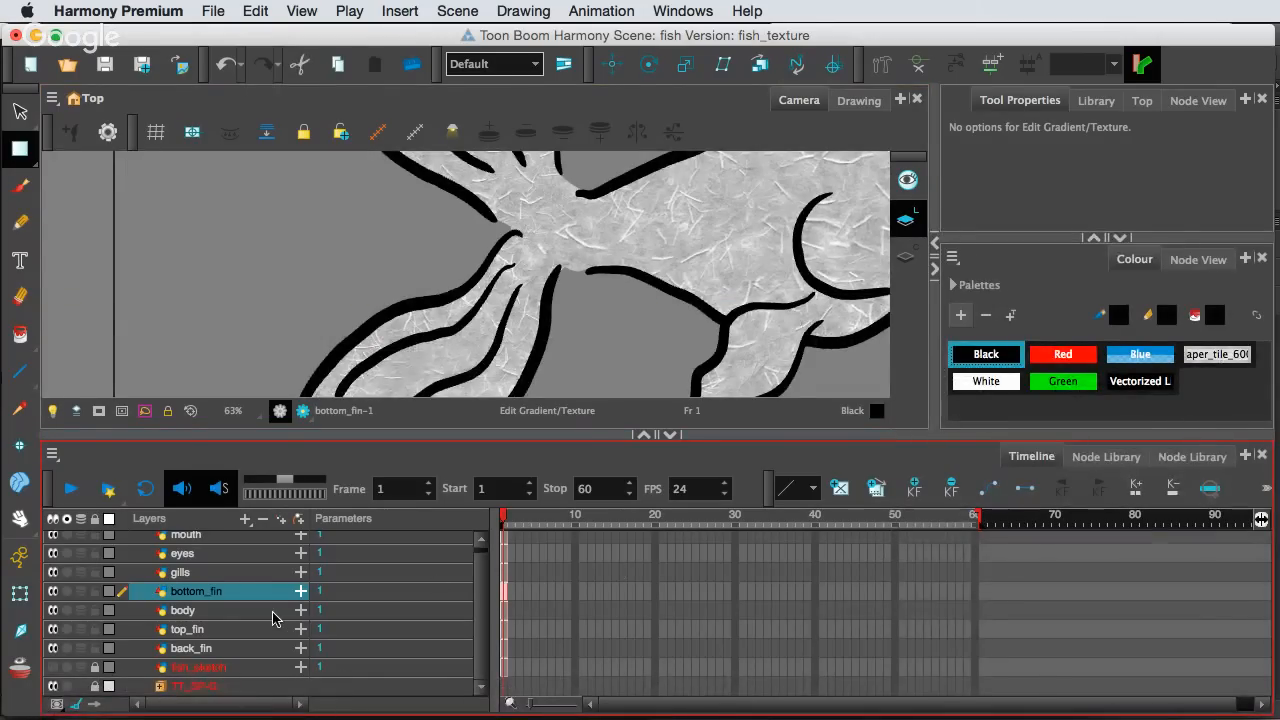
{"action": "left_click", "coordinate": [188, 629]}
{"action": "left_click_drag", "start_coordinate": [732, 228], "coordinate": [436, 290]}
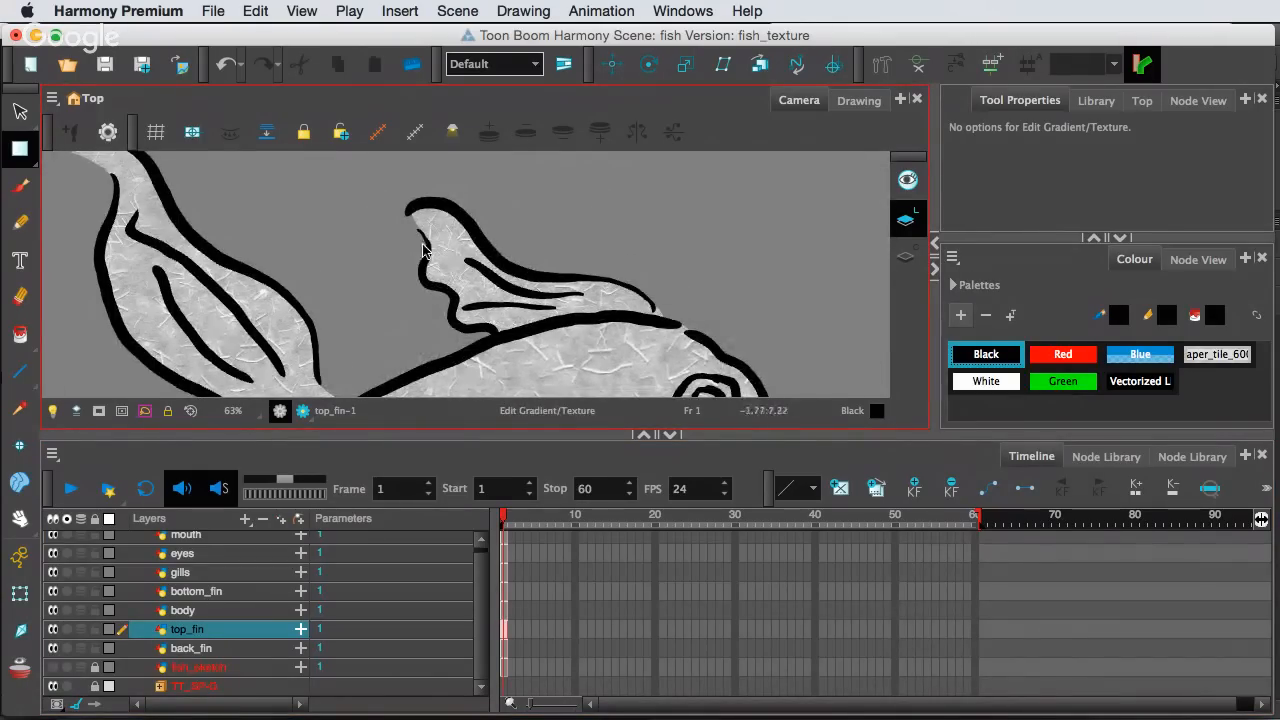
{"action": "left_click", "coordinate": [460, 262]}
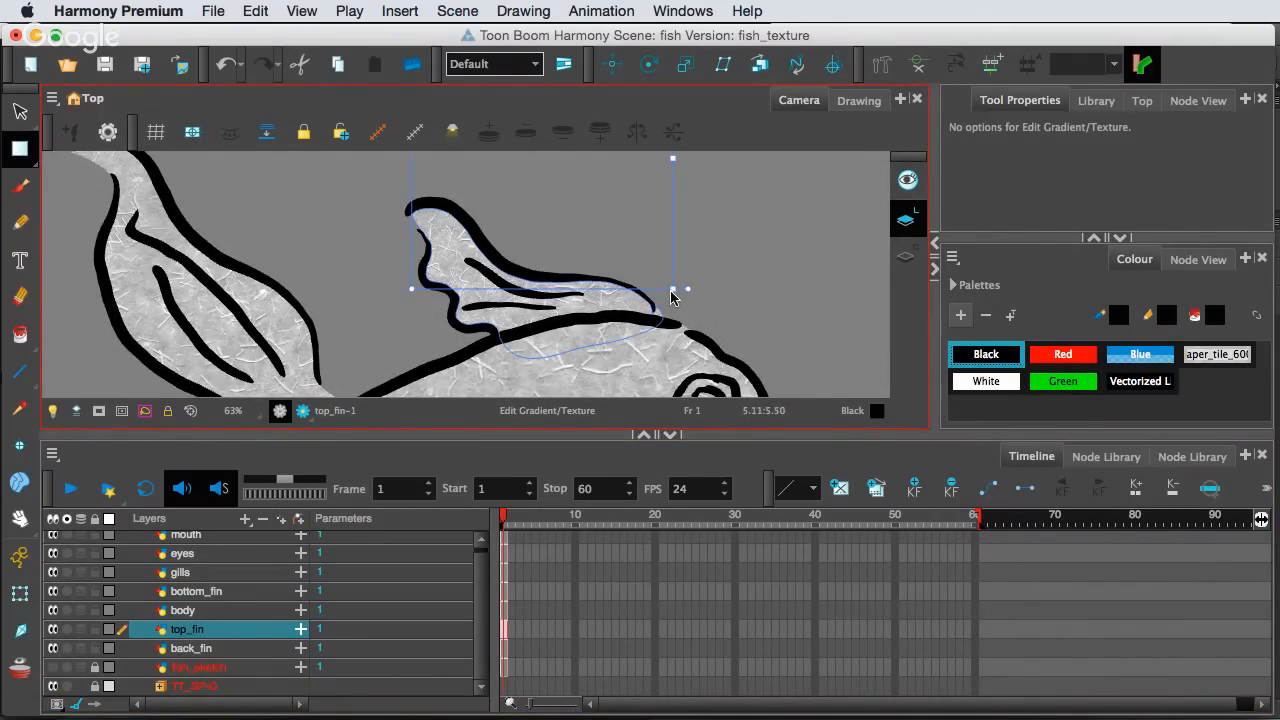
{"action": "left_click_drag", "start_coordinate": [671, 288], "coordinate": [761, 358]}
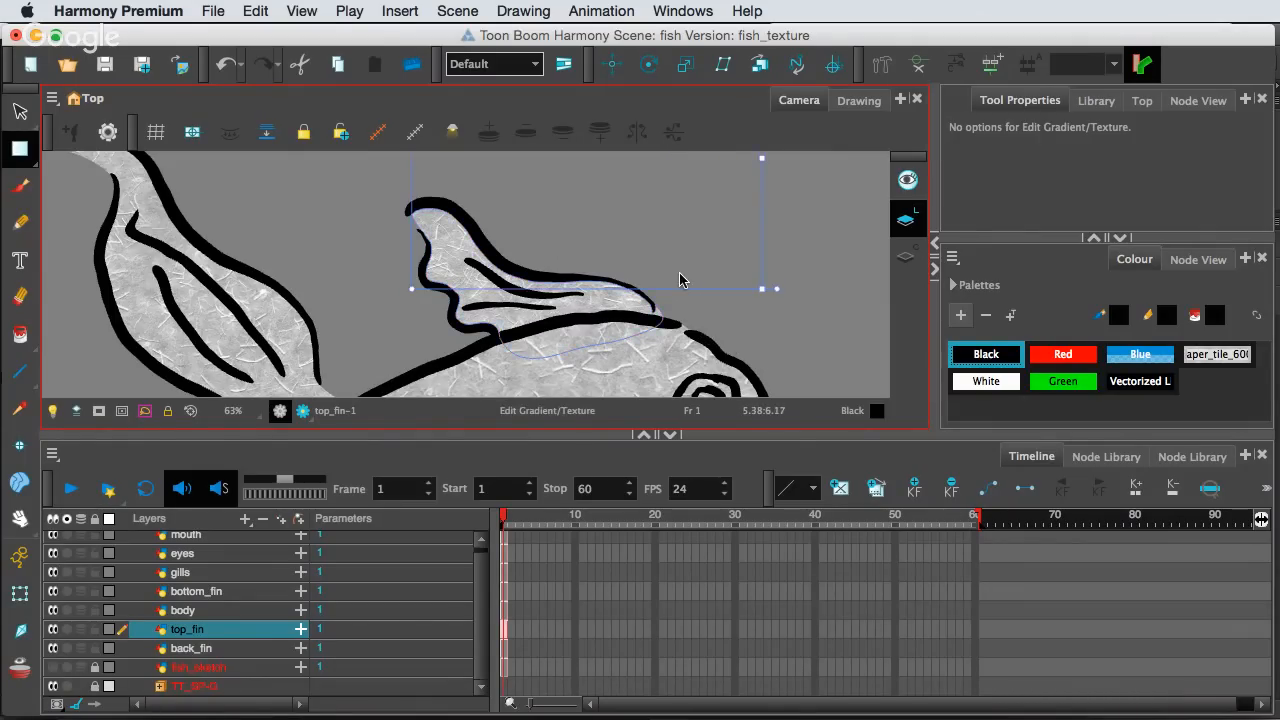
Enlarge the top fin's texture in both directions by about 40 percent
{"action": "scroll", "coordinate": [680, 280], "scroll_direction": "down", "scroll_amount": 3}
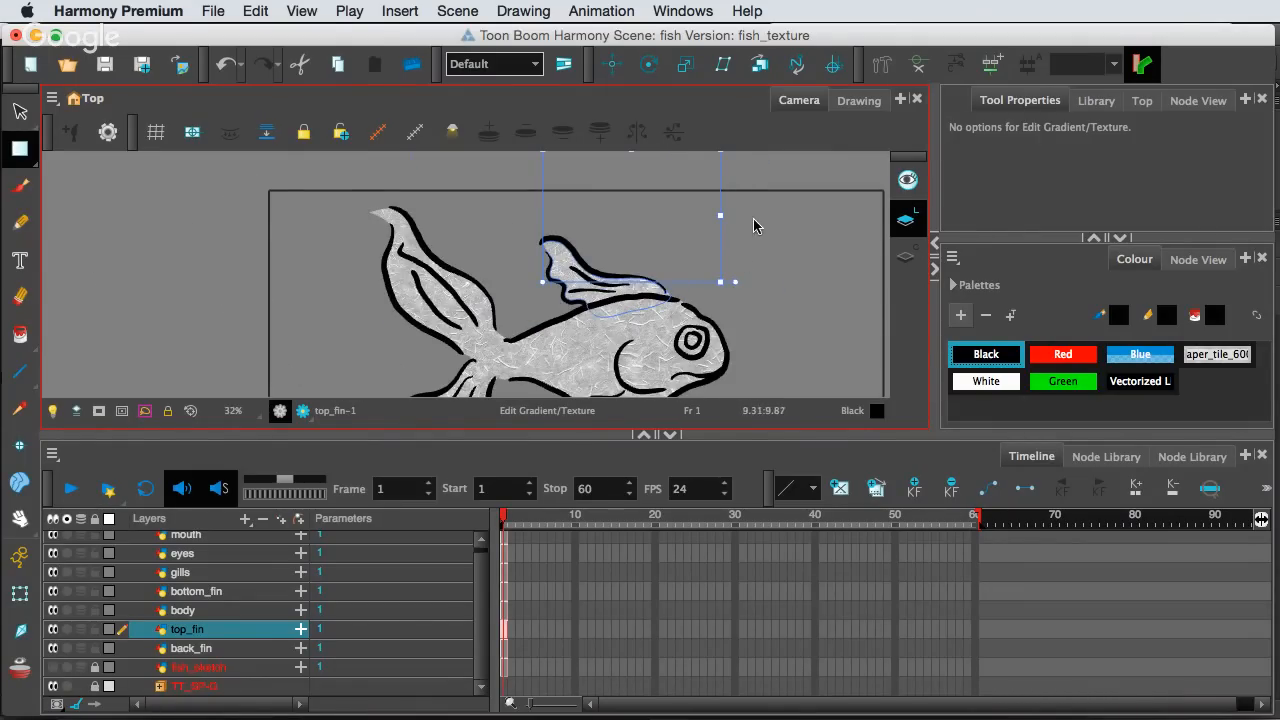
{"action": "left_click_drag", "start_coordinate": [814, 280], "coordinate": [762, 283]}
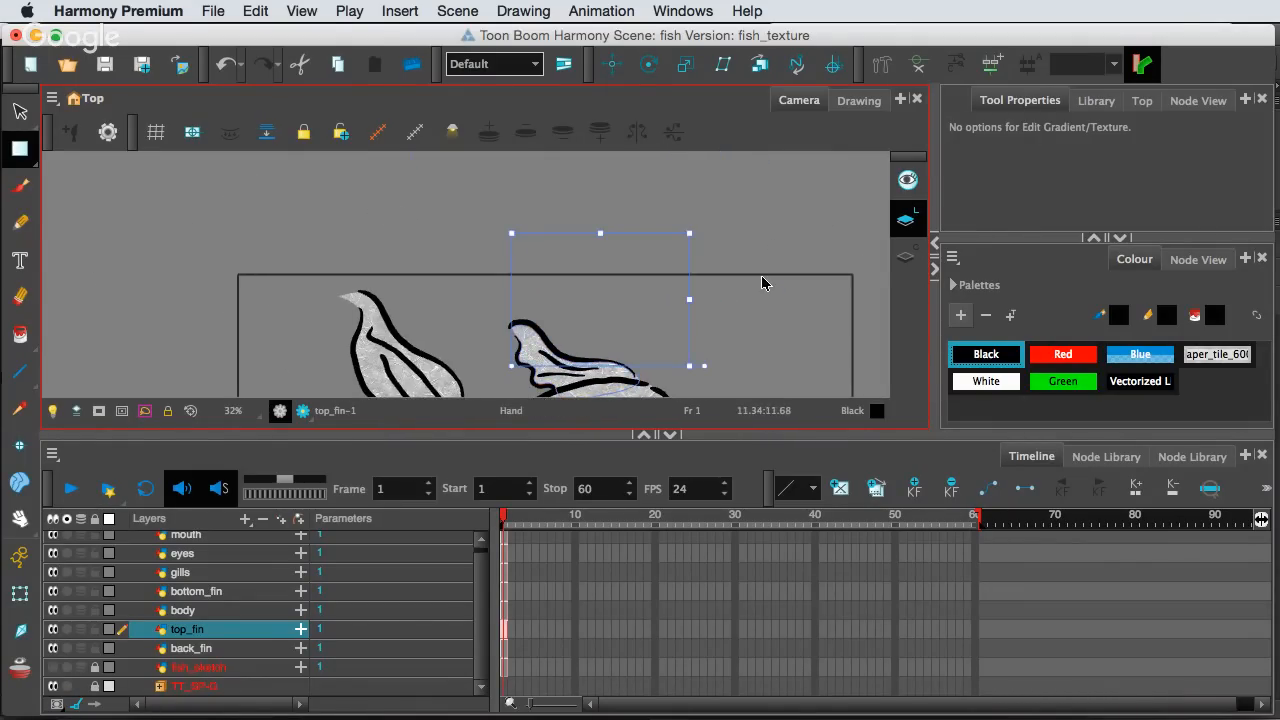
{"action": "left_click_drag", "start_coordinate": [689, 238], "coordinate": [765, 177]}
{"action": "scroll", "coordinate": [630, 335], "scroll_direction": "up", "scroll_amount": 2}
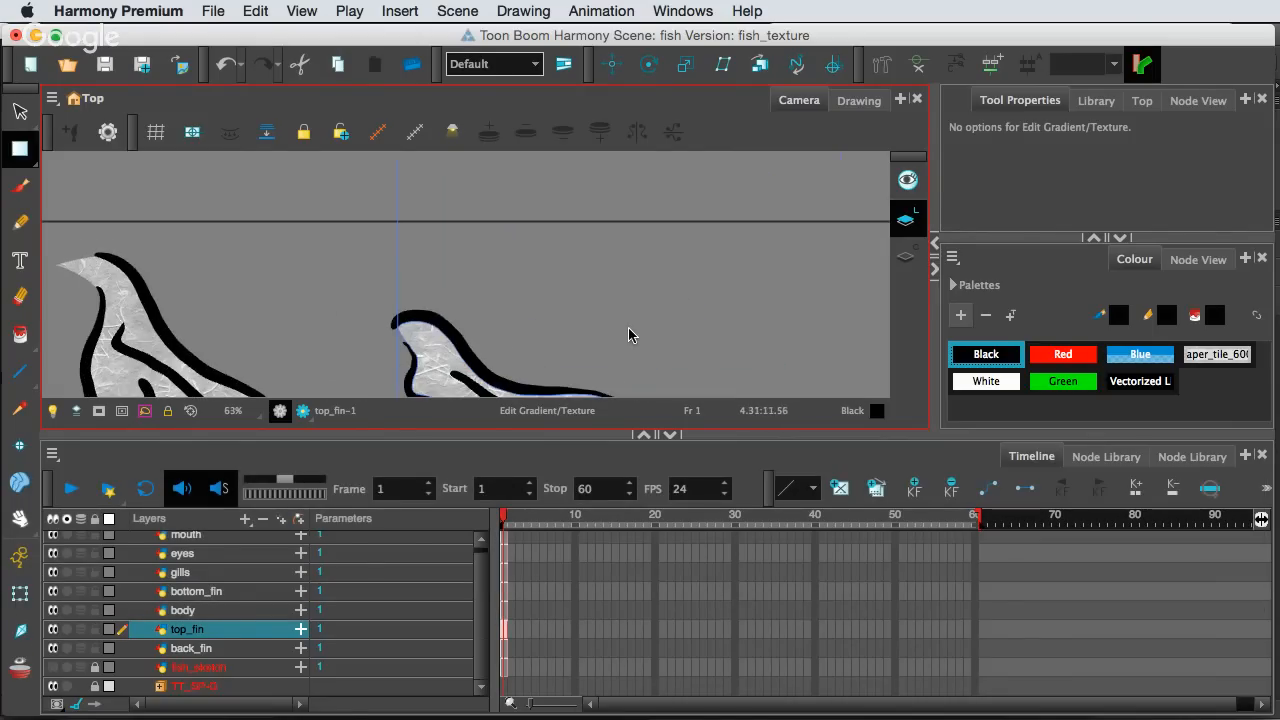
{"action": "left_click_drag", "start_coordinate": [586, 380], "coordinate": [595, 248]}
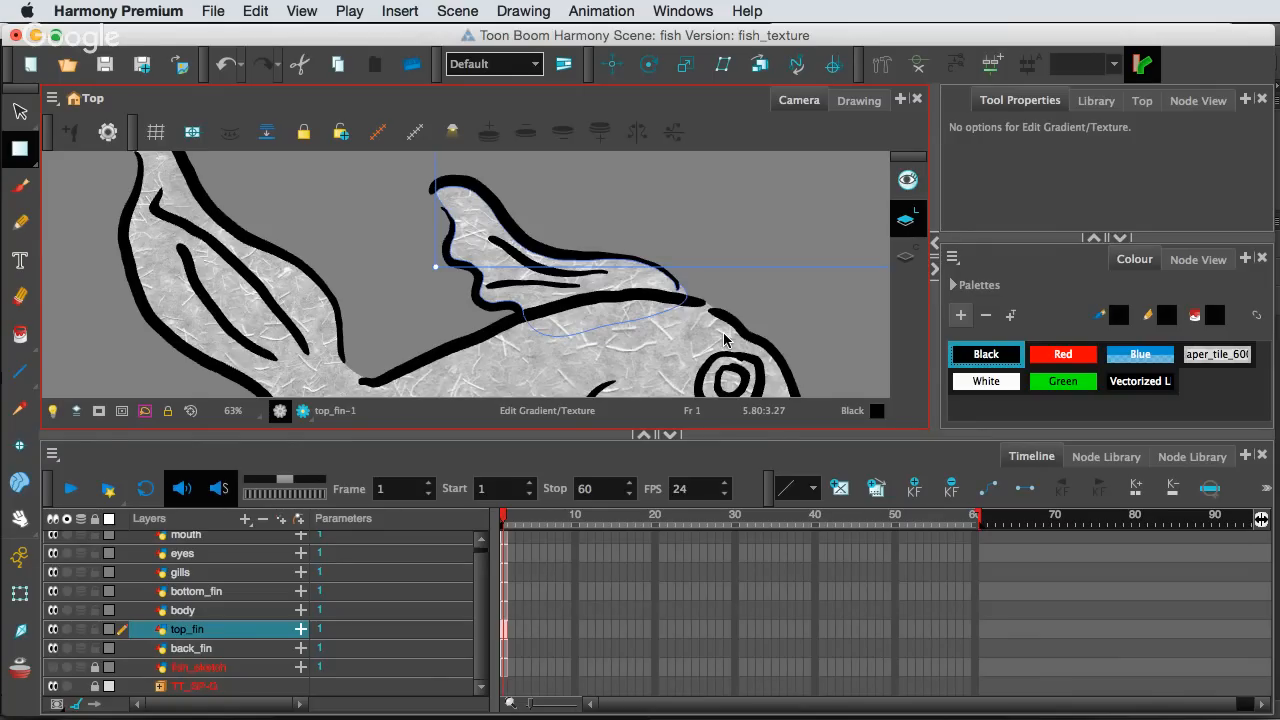
Compare the top fin's texture with the body, enlarge it slightly more and deselect it
{"action": "scroll", "coordinate": [760, 313], "scroll_direction": "down", "scroll_amount": 1}
{"action": "scroll", "coordinate": [750, 312], "scroll_direction": "up", "scroll_amount": 3}
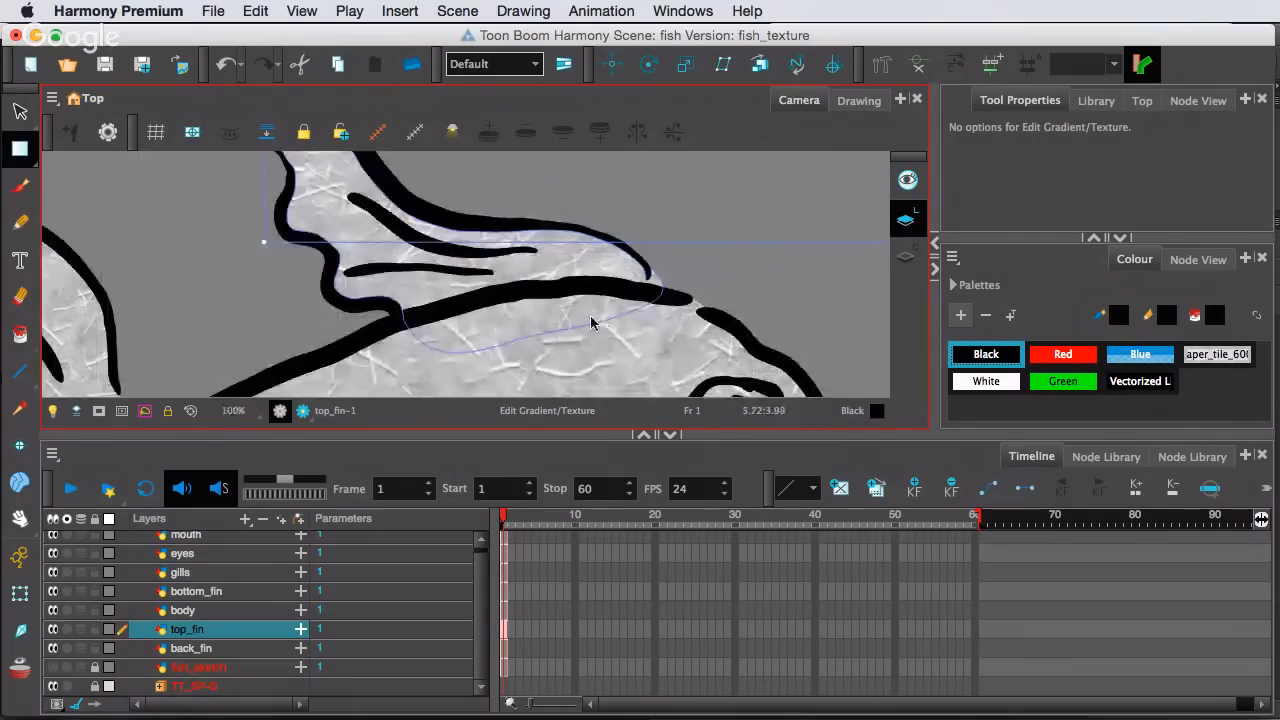
{"action": "scroll", "coordinate": [669, 324], "scroll_direction": "down", "scroll_amount": 3}
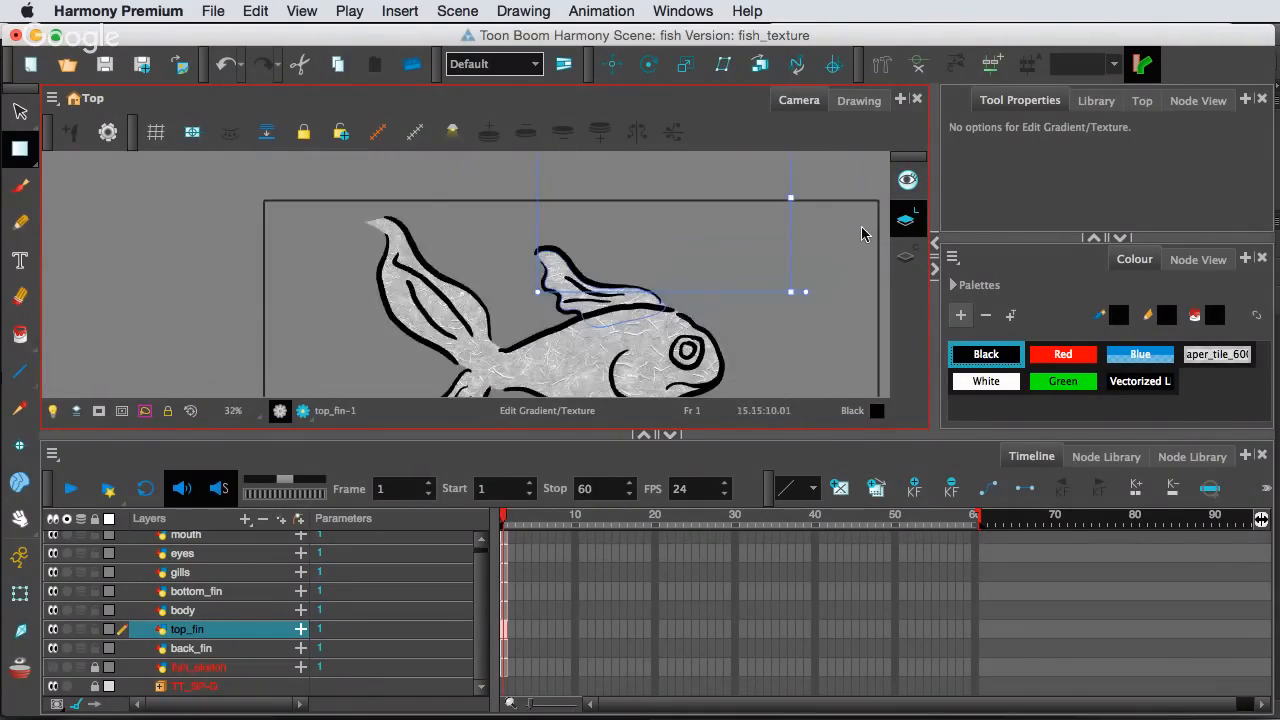
{"action": "scroll", "coordinate": [823, 246], "scroll_direction": "down", "scroll_amount": 1}
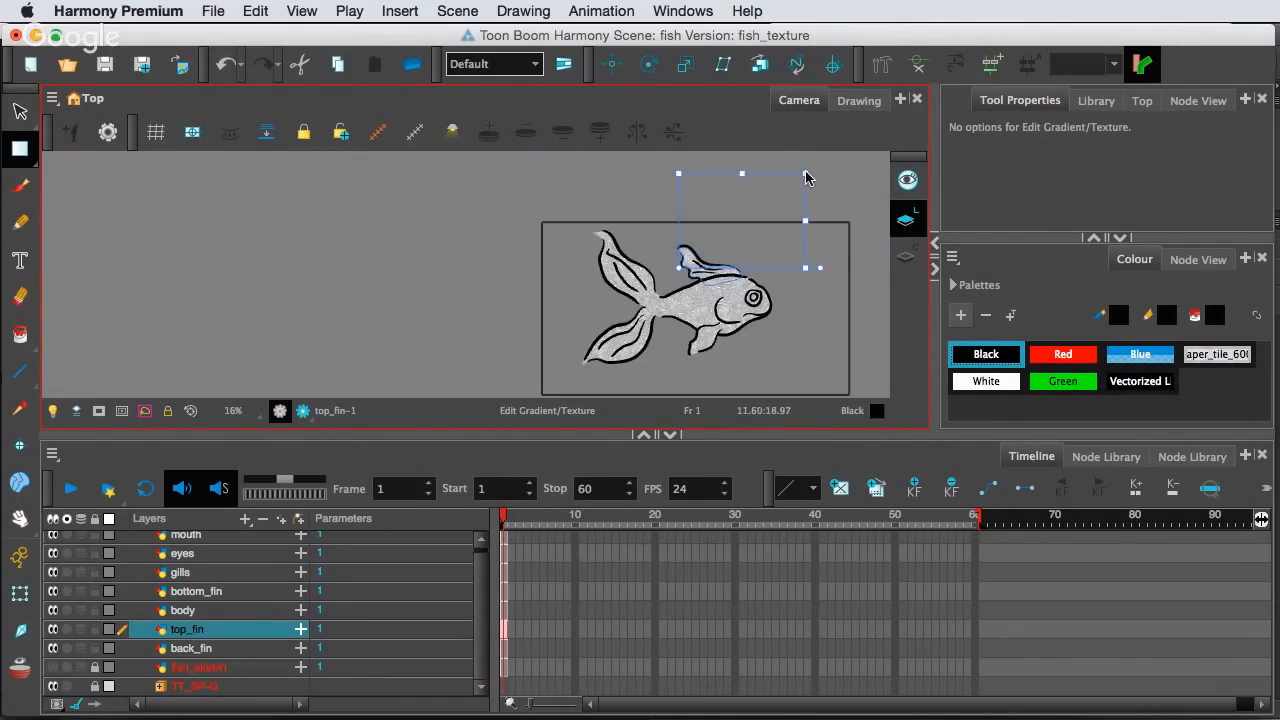
{"action": "left_click_drag", "start_coordinate": [806, 175], "coordinate": [829, 158]}
{"action": "scroll", "coordinate": [736, 265], "scroll_direction": "up", "scroll_amount": 4}
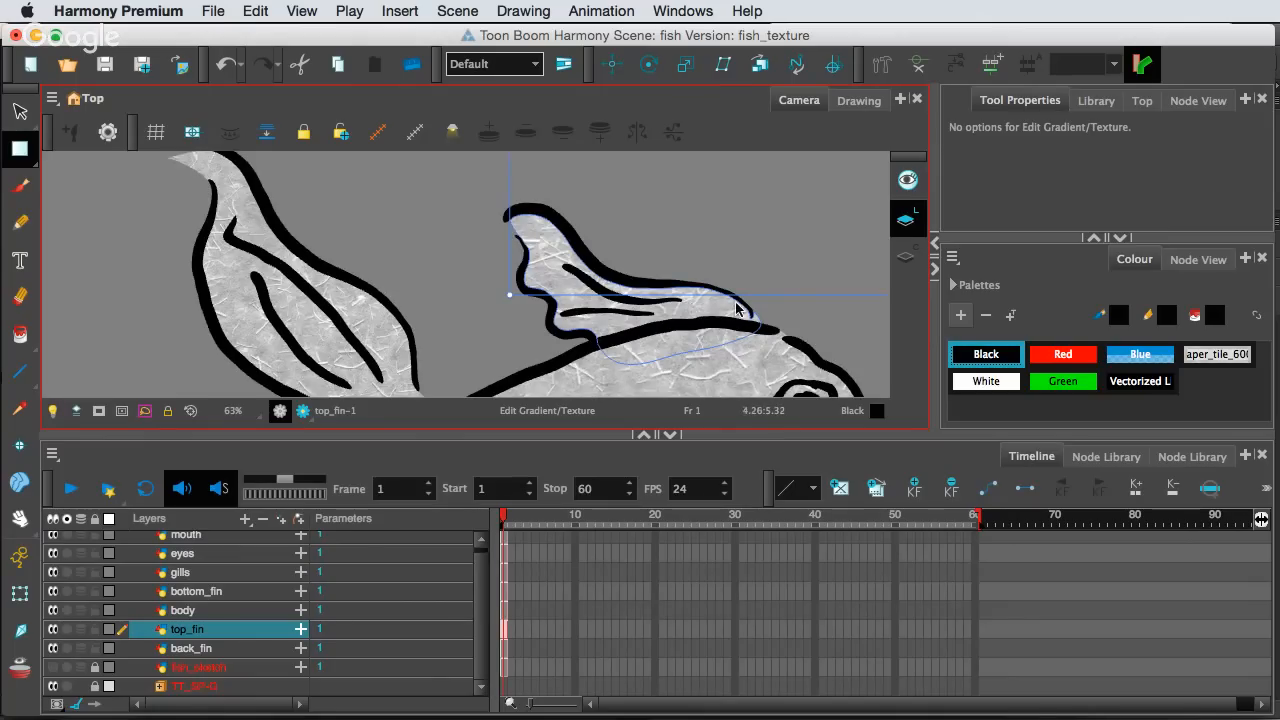
{"action": "key", "text": "alt+s"}
{"action": "left_click", "coordinate": [336, 213]}
Examine how the rescaled textures match across the whole fish, both zoomed out and close up
{"action": "scroll", "coordinate": [337, 209], "scroll_direction": "down", "scroll_amount": 5}
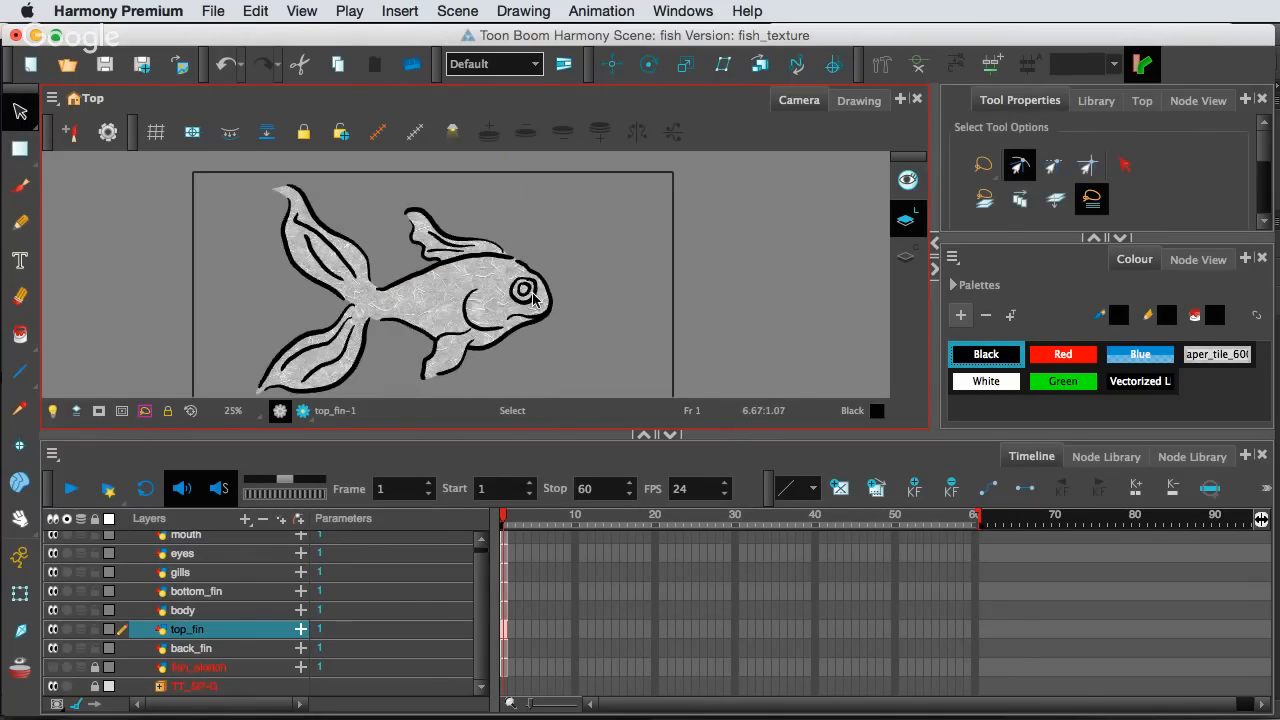
{"action": "scroll", "coordinate": [557, 314], "scroll_direction": "up", "scroll_amount": 2}
{"action": "scroll", "coordinate": [557, 320], "scroll_direction": "down", "scroll_amount": 1}
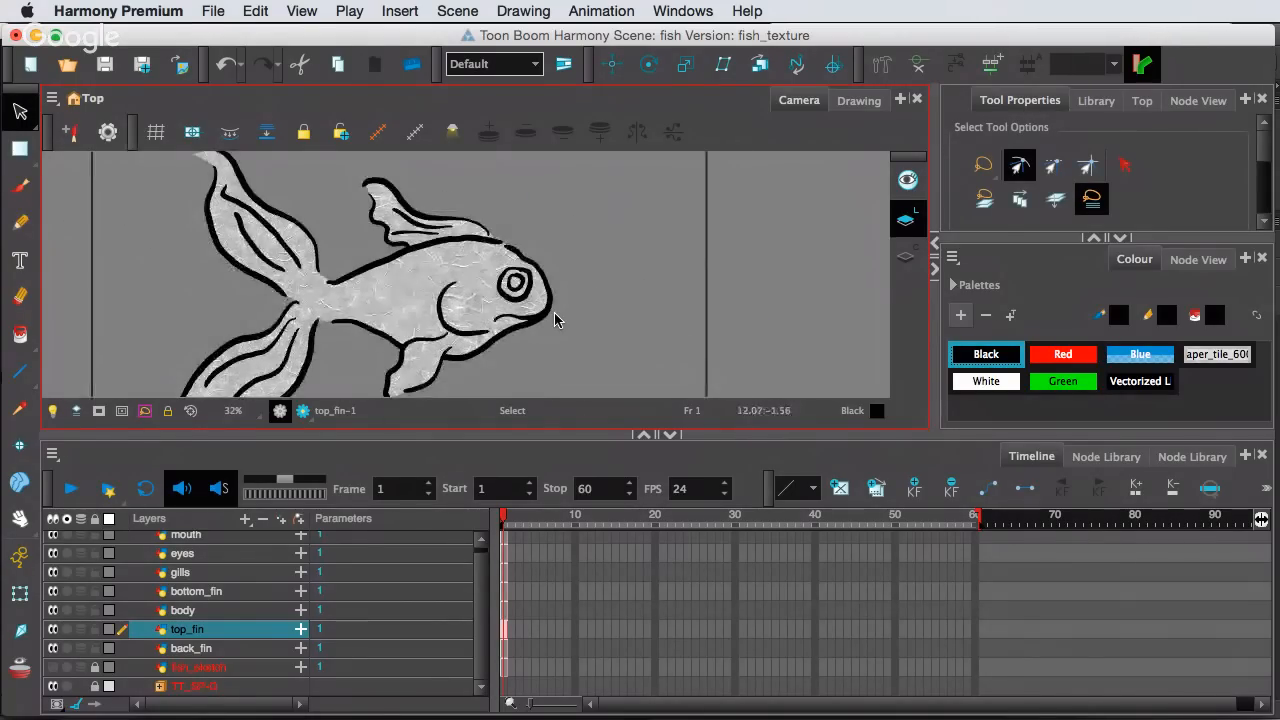
{"action": "scroll", "coordinate": [557, 320], "scroll_direction": "up", "scroll_amount": 1}
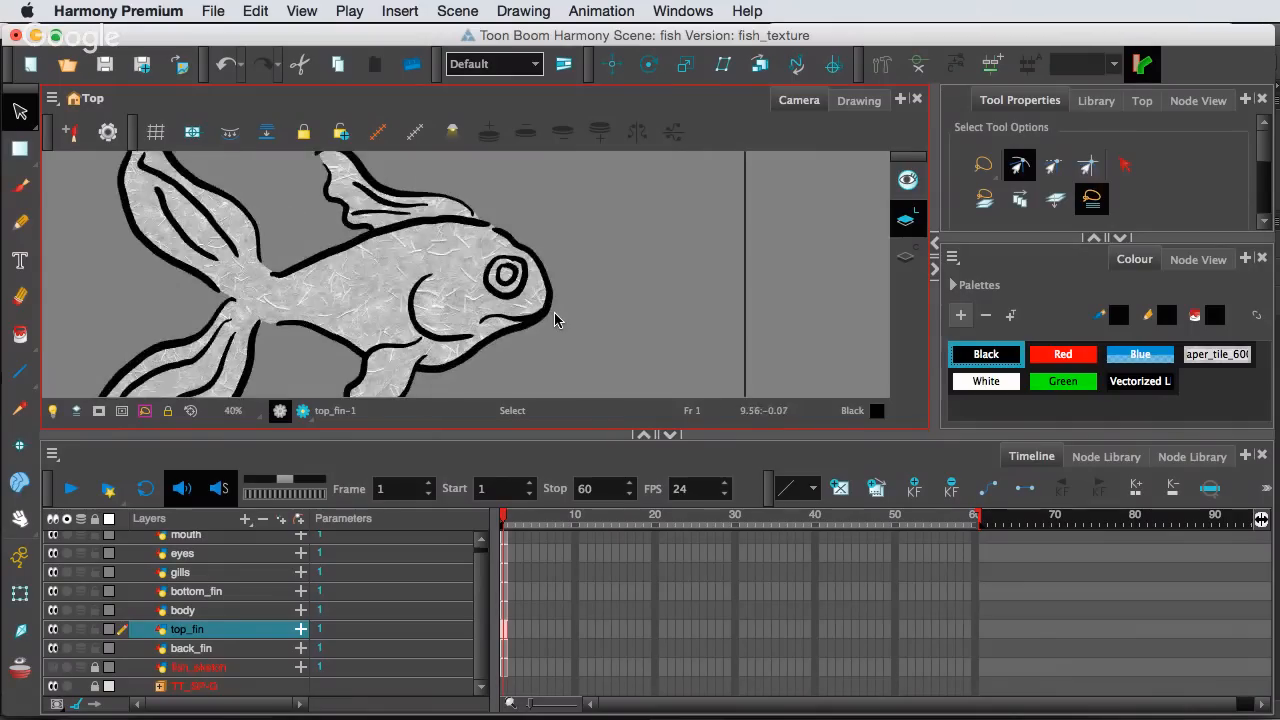
{"action": "key", "text": "space"}
{"action": "left_click_drag", "start_coordinate": [466, 326], "coordinate": [506, 316]}
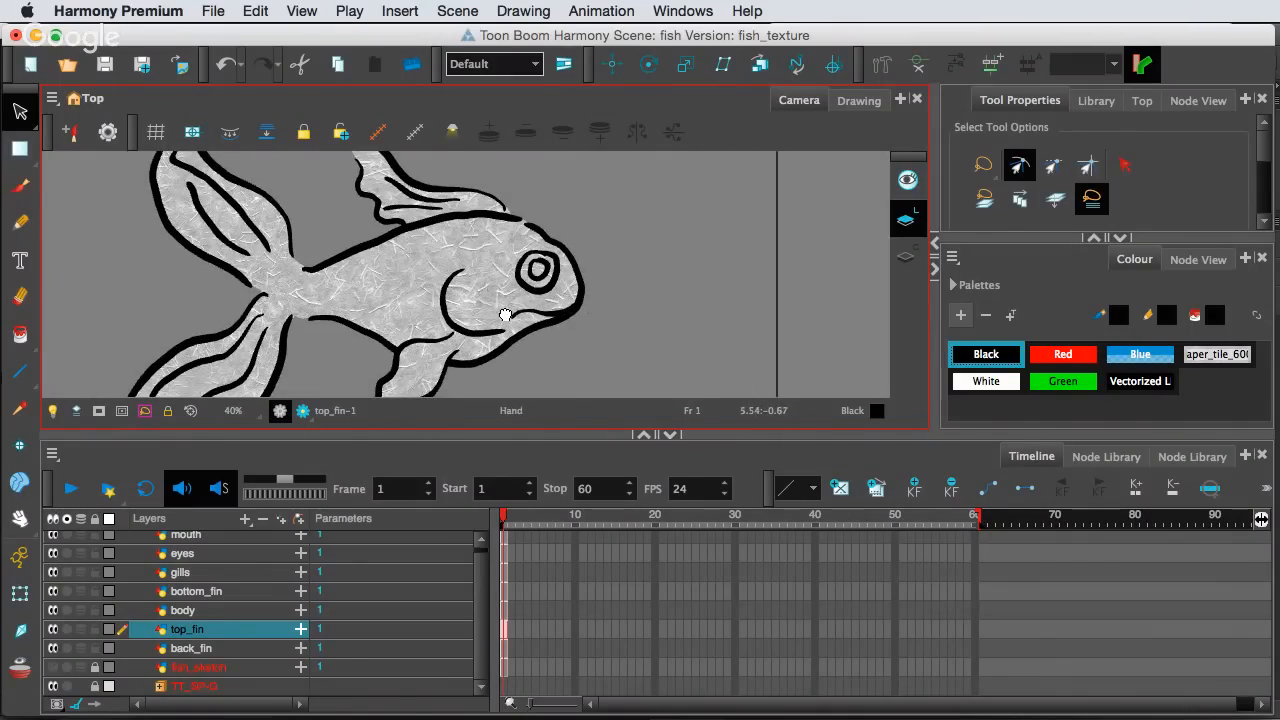
{"action": "scroll", "coordinate": [632, 302], "scroll_direction": "down", "scroll_amount": 3}
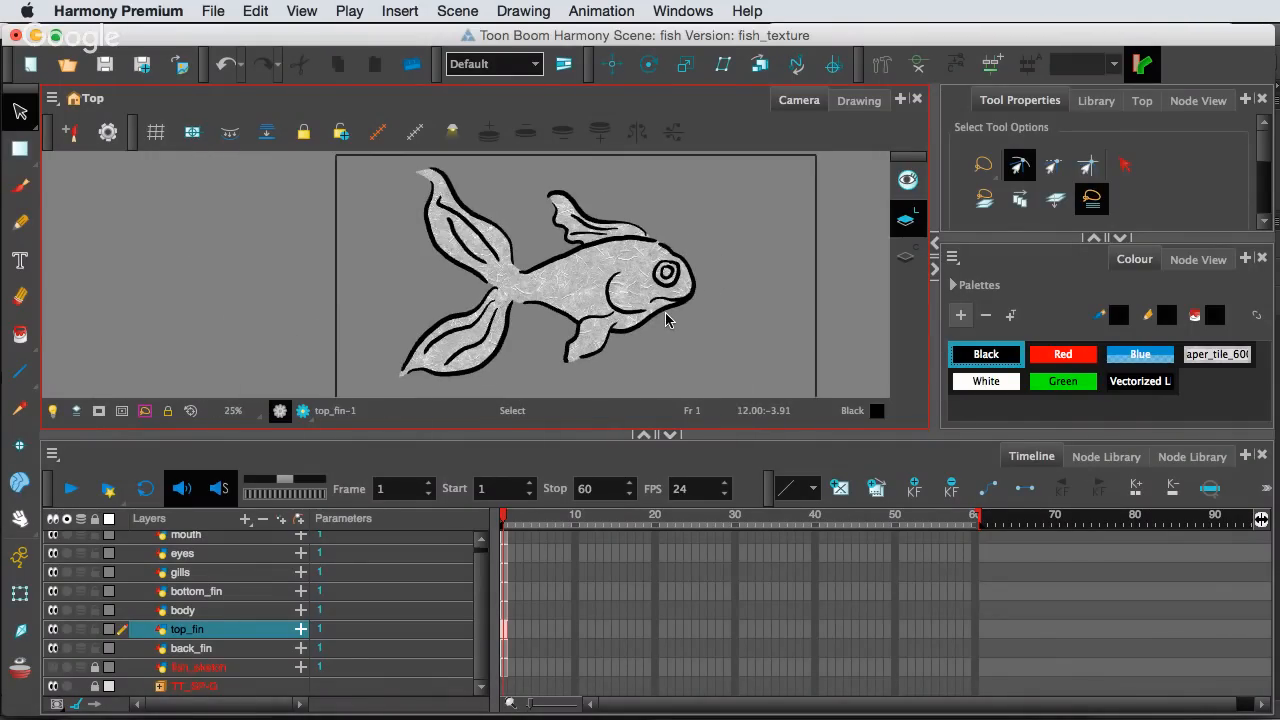
{"action": "scroll", "coordinate": [706, 327], "scroll_direction": "up", "scroll_amount": 2}
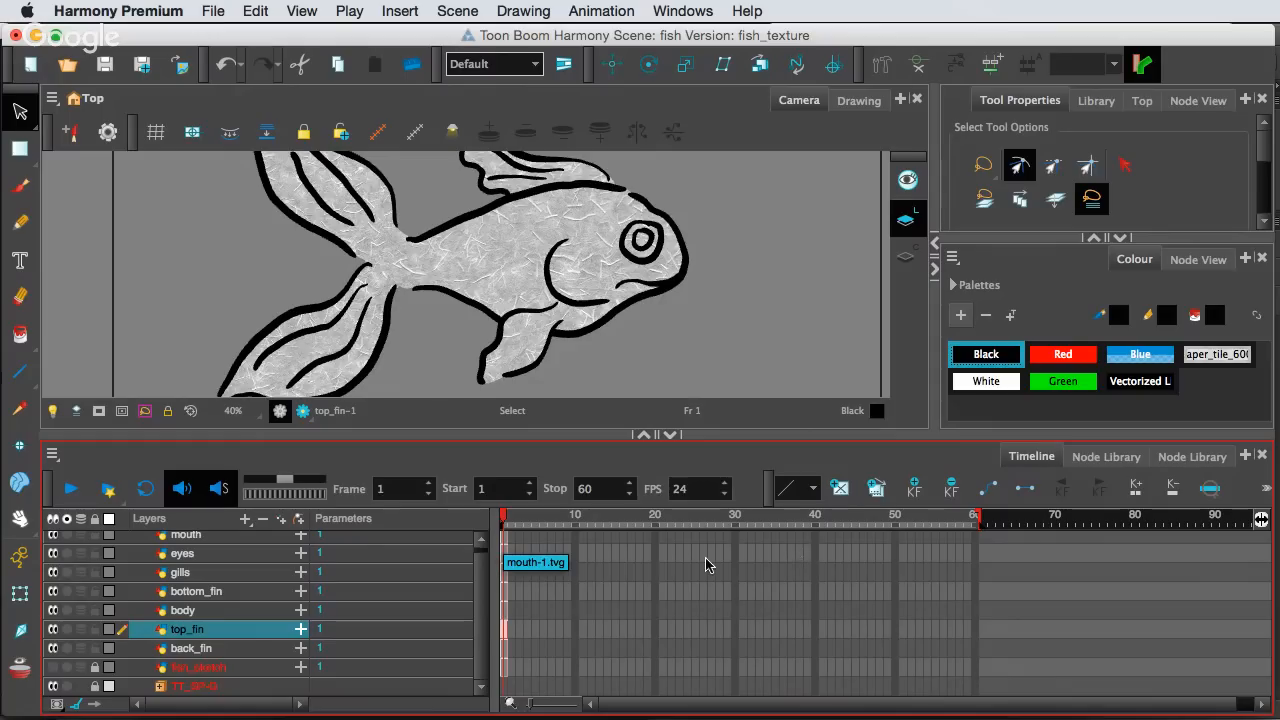
{"action": "scroll", "coordinate": [417, 632], "scroll_direction": "up", "scroll_amount": 1}
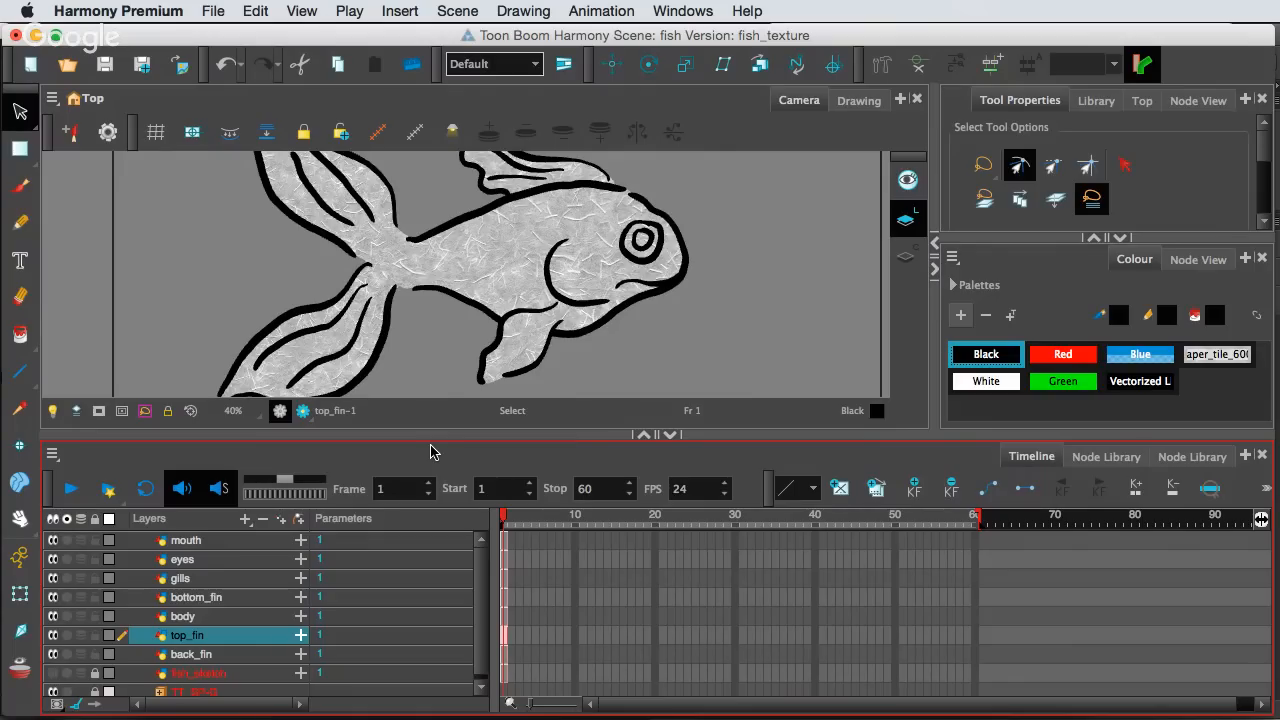
Brush black detail lines inside the bottom fin on the bottom_fin layer
{"action": "left_click", "coordinate": [210, 656]}
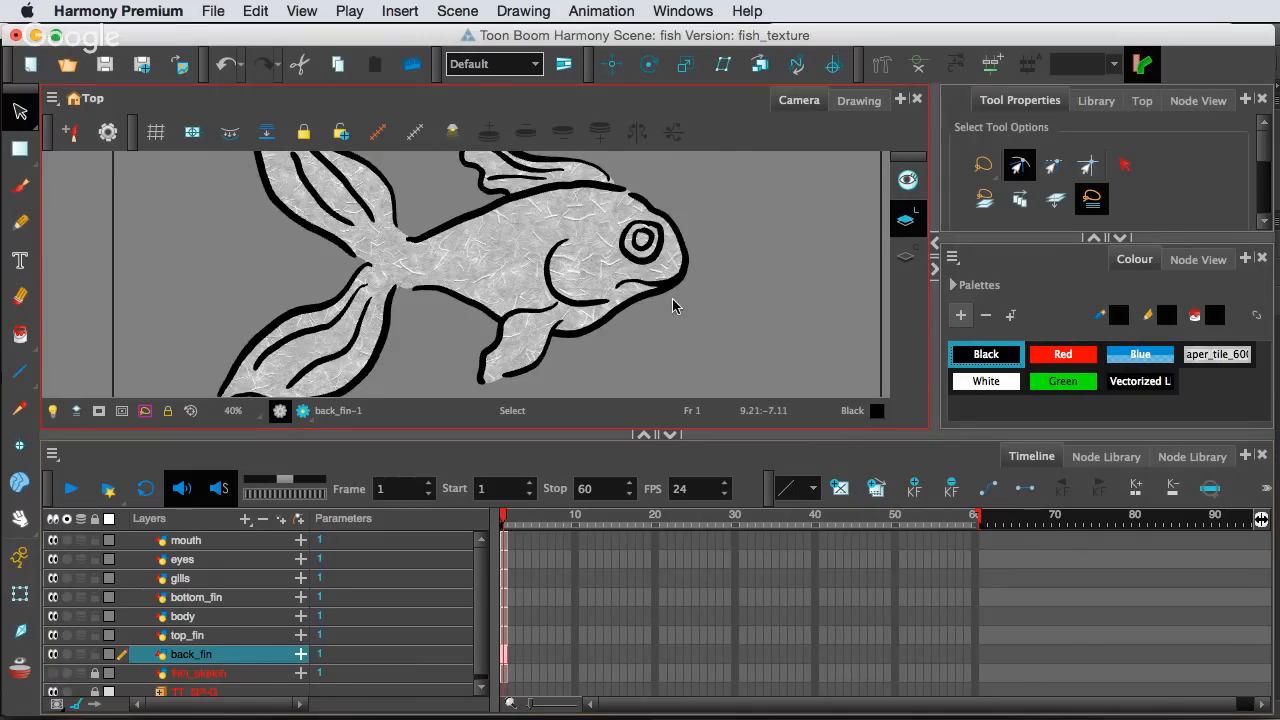
{"action": "left_click", "coordinate": [248, 598]}
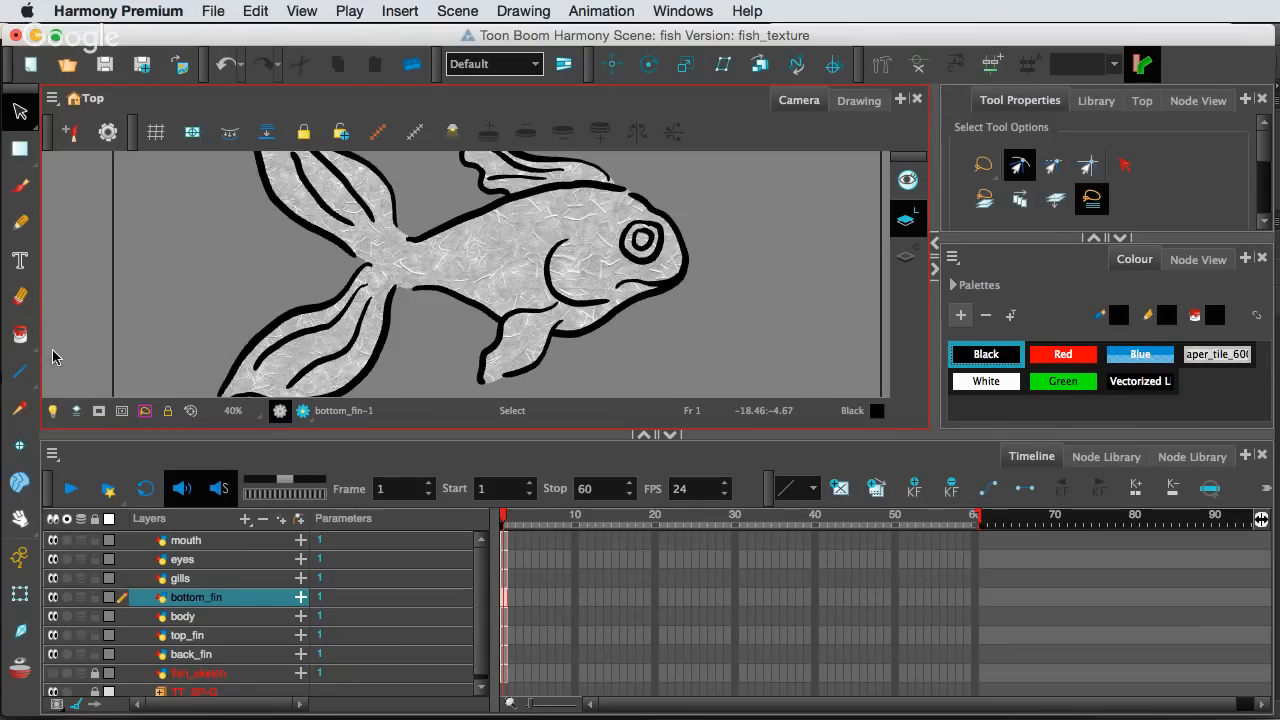
{"action": "left_click", "coordinate": [24, 190]}
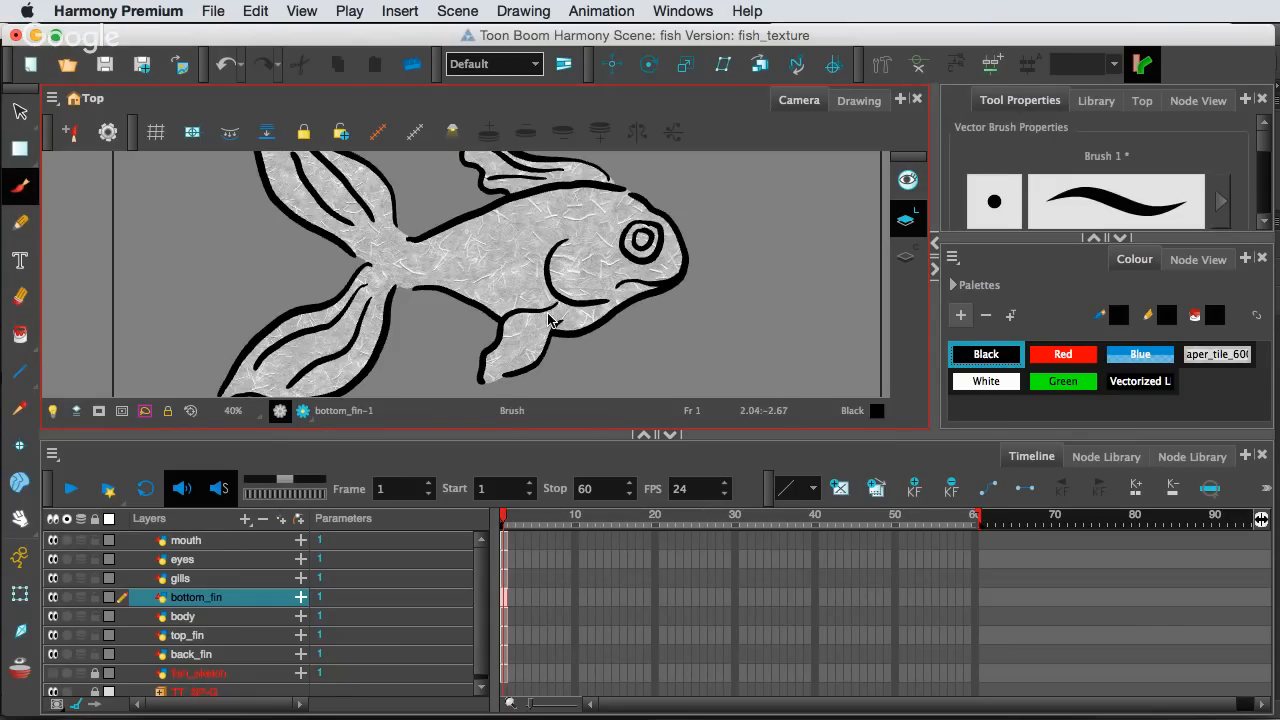
{"action": "mouse_move", "coordinate": [551, 318]}
{"action": "left_mouse_down"}
{"action": "mouse_move", "coordinate": [514, 334]}
{"action": "mouse_move", "coordinate": [506, 346]}
{"action": "mouse_move", "coordinate": [528, 340]}
{"action": "mouse_move", "coordinate": [506, 350]}
{"action": "mouse_move", "coordinate": [528, 356]}
{"action": "mouse_move", "coordinate": [505, 376]}
{"action": "left_mouse_up"}
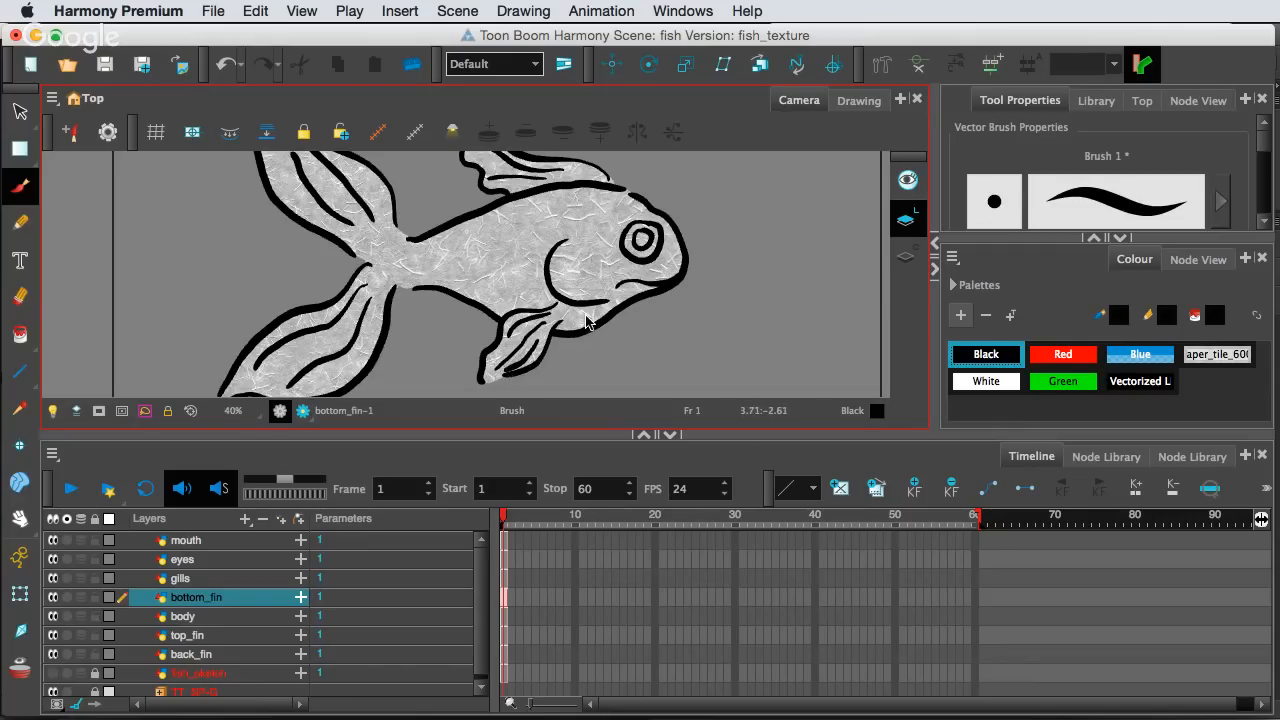
Undo the last brush strokes on the bottom fin and redraw its inner detail lines along the fin
{"action": "key", "text": "super+z"}
{"action": "key", "text": "super+z"}
{"action": "key", "text": "super+z"}
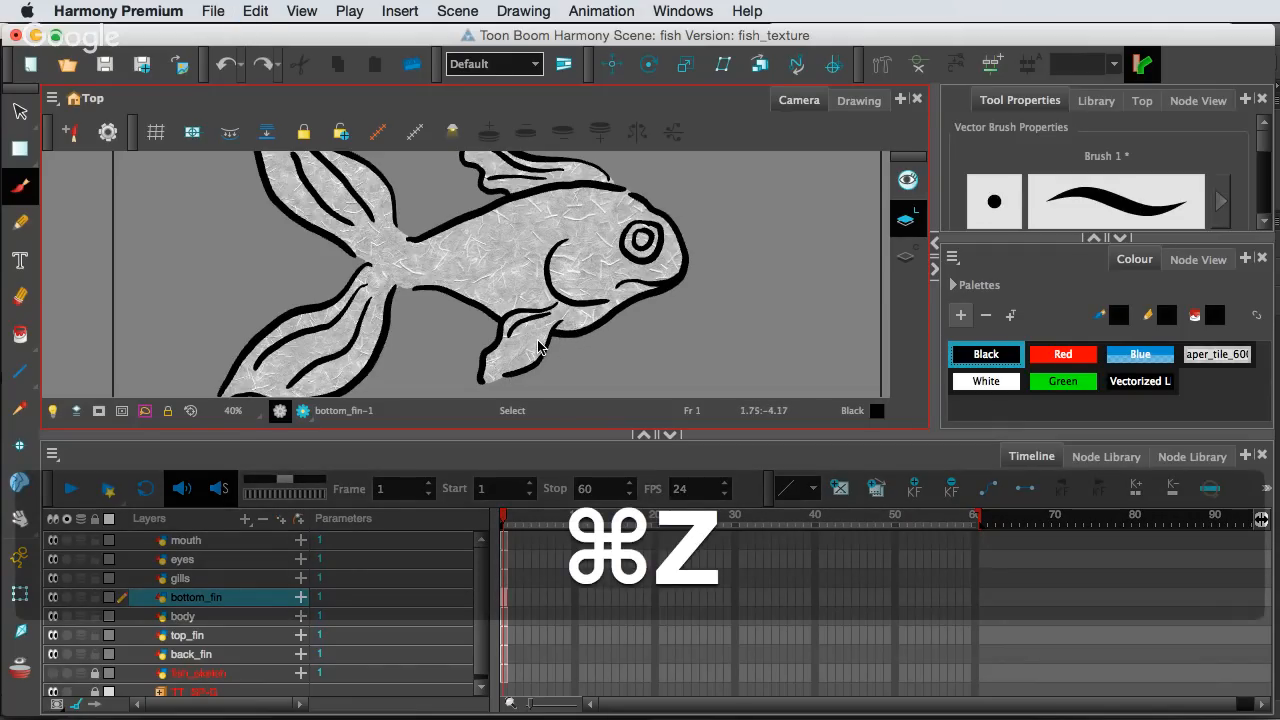
{"action": "left_click_drag", "start_coordinate": [516, 325], "coordinate": [534, 337]}
{"action": "mouse_move", "coordinate": [492, 376]}
{"action": "left_mouse_down"}
{"action": "mouse_move", "coordinate": [512, 350]}
{"action": "mouse_move", "coordinate": [535, 352]}
{"action": "mouse_move", "coordinate": [490, 384]}
{"action": "left_mouse_up"}
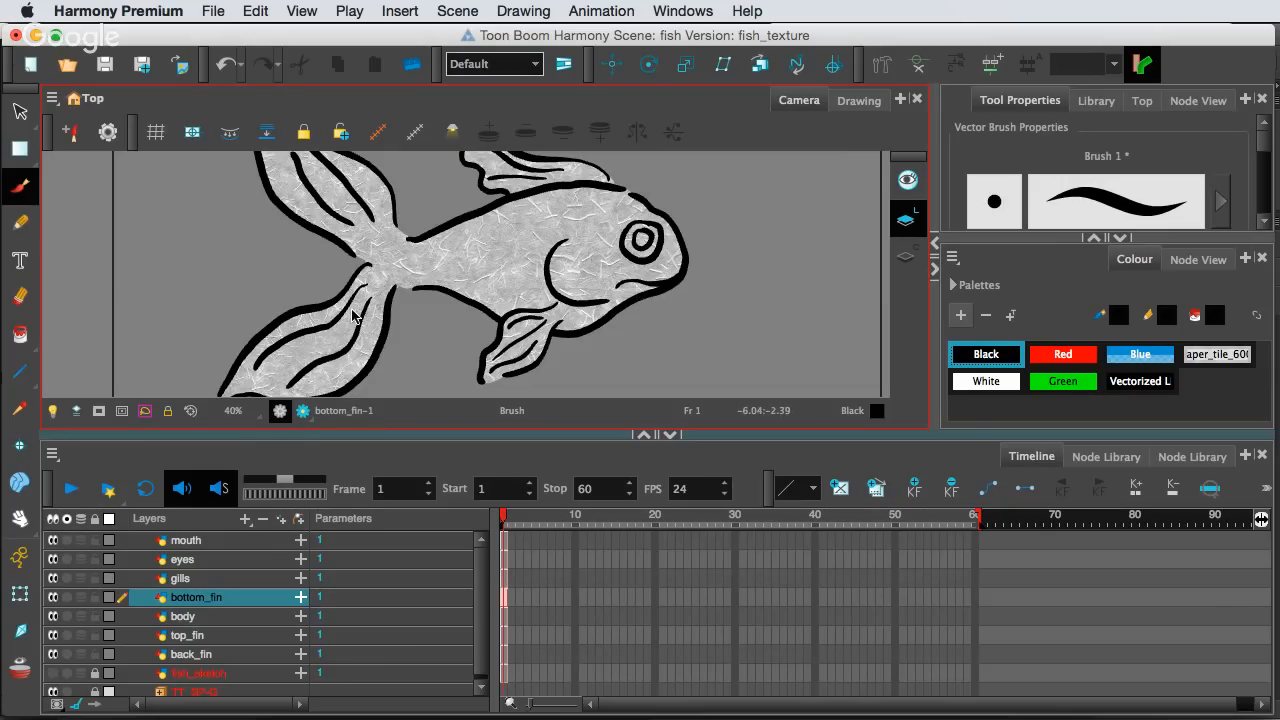
{"action": "scroll", "coordinate": [644, 346], "scroll_direction": "down", "scroll_amount": 2}
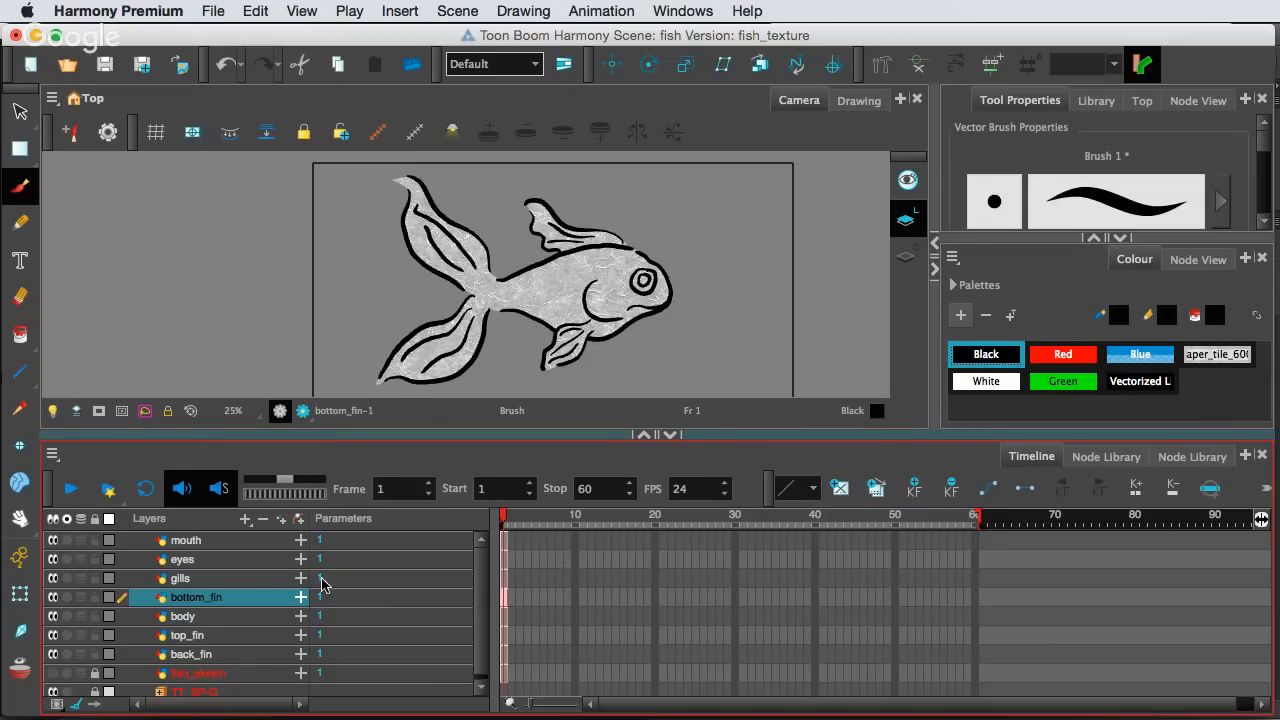
Go through the mouth, back_fin, top_fin and body layers, leave body selected and save the scene
{"action": "left_click", "coordinate": [188, 541]}
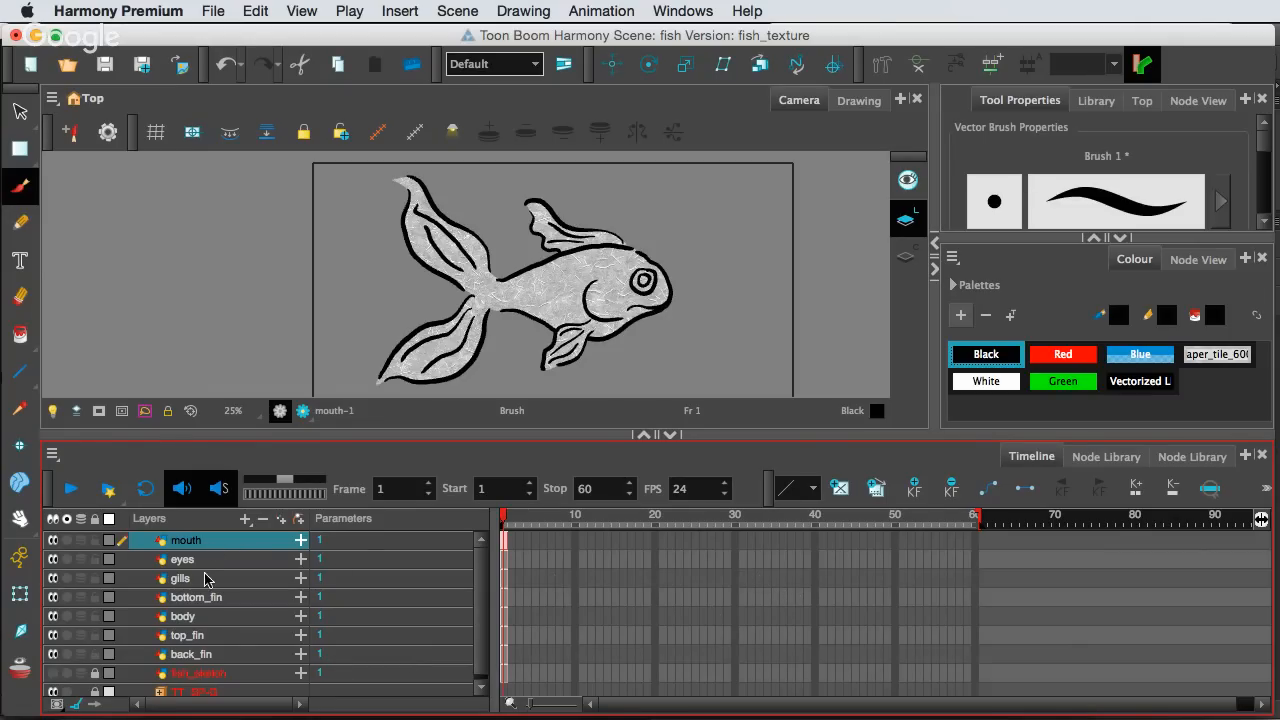
{"action": "left_click", "coordinate": [184, 657]}
{"action": "left_click", "coordinate": [190, 636]}
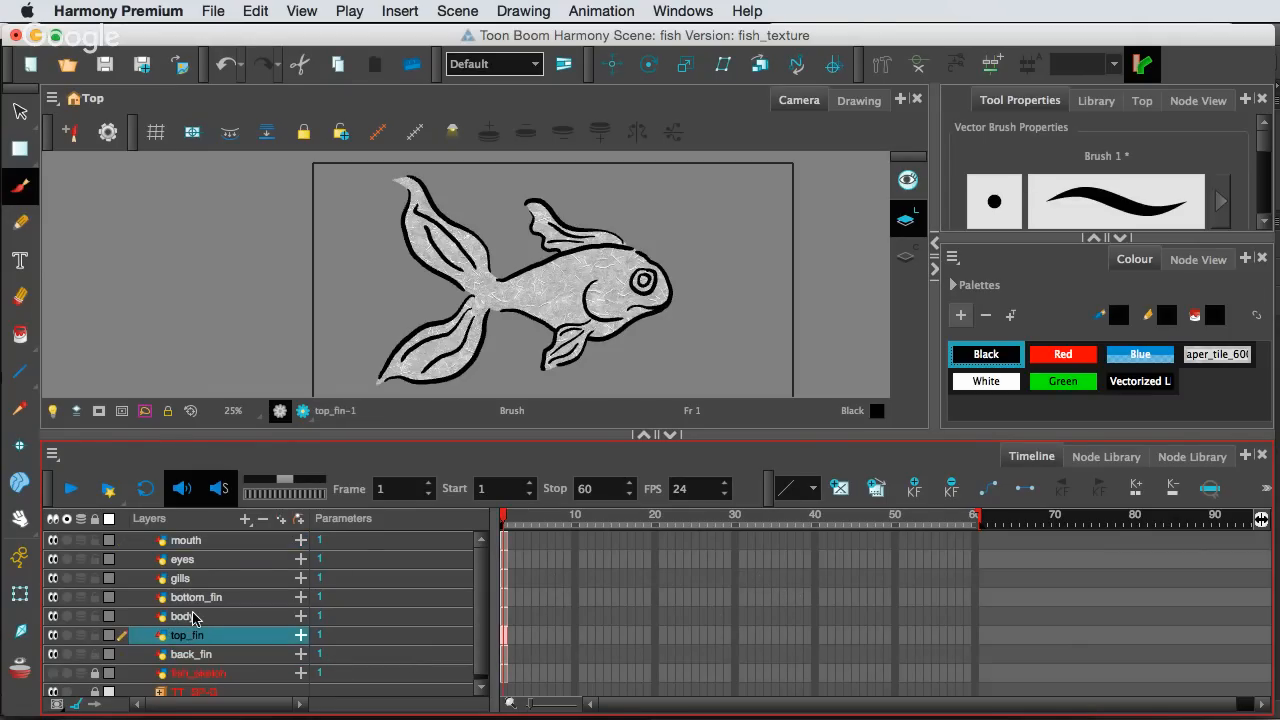
{"action": "left_click", "coordinate": [198, 617]}
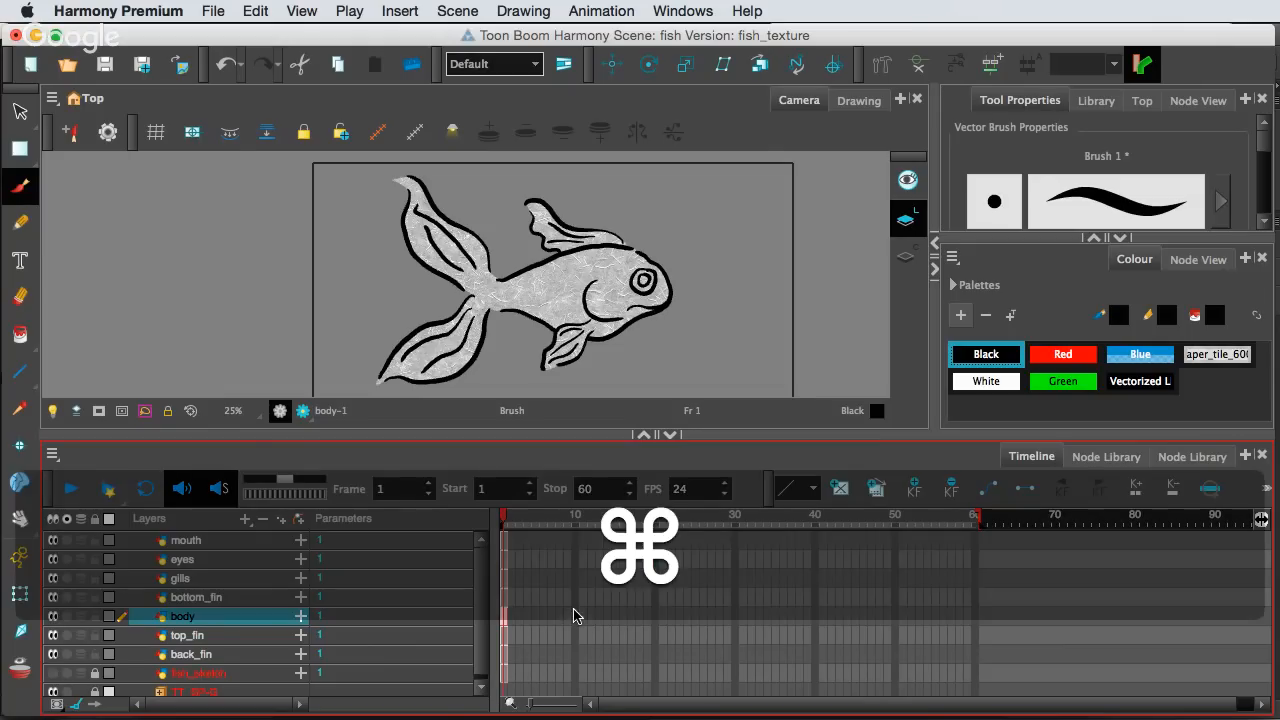
{"action": "key", "text": "super+s"}
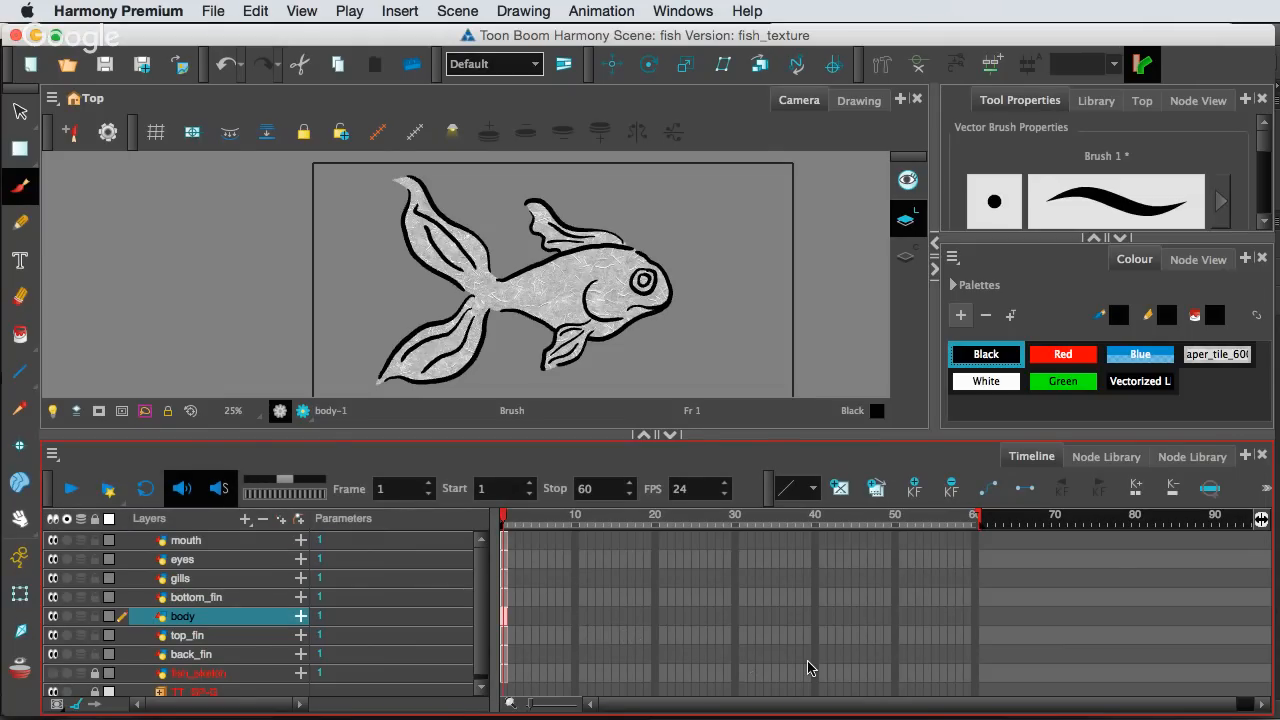
Extend the exposure of all layers from mouth to fish_sketch to frame 60 and return to frame 1
{"action": "left_click", "coordinate": [977, 674]}
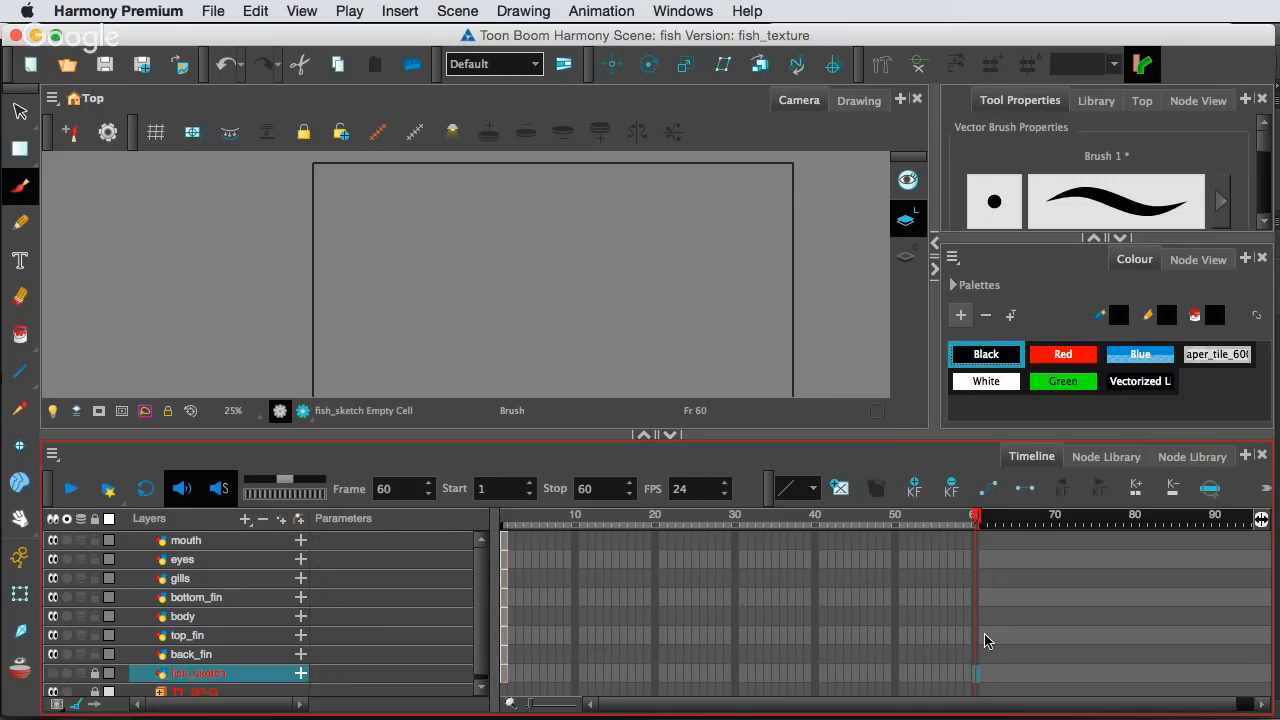
{"action": "left_click", "coordinate": [975, 541], "text": "shift"}
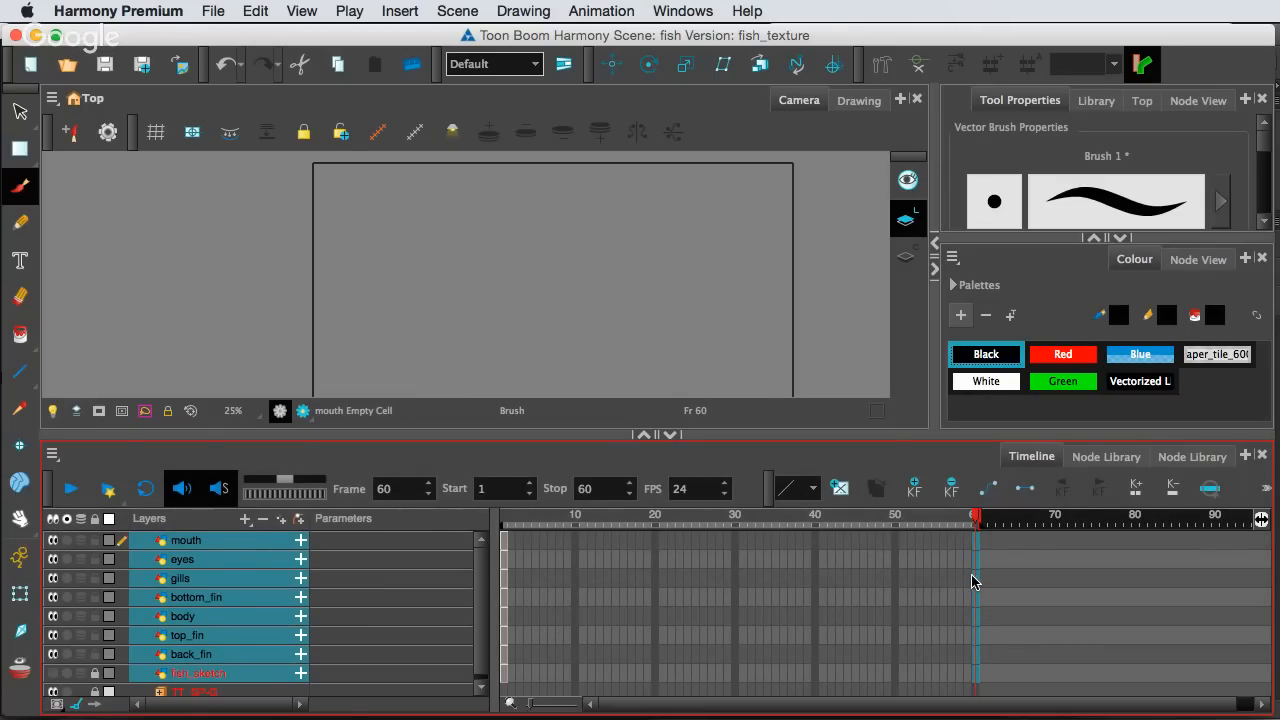
{"action": "key", "text": "F5"}
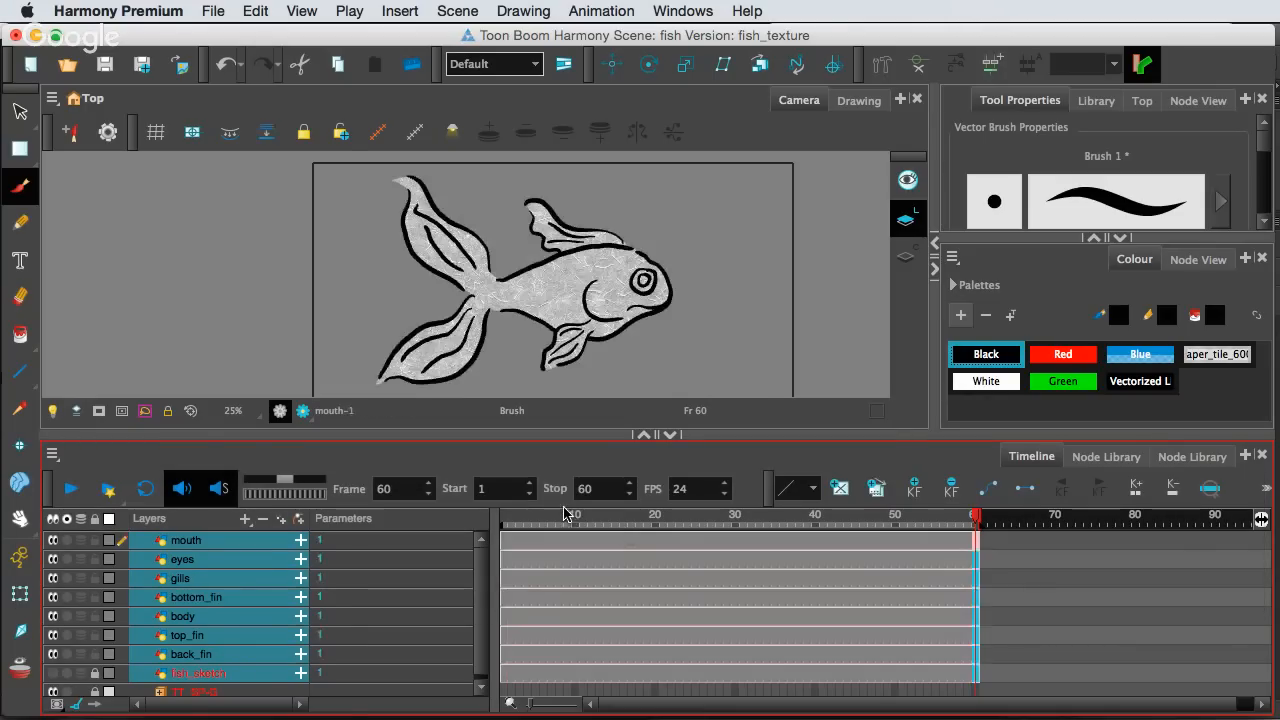
{"action": "left_click_drag", "start_coordinate": [567, 517], "coordinate": [481, 522]}
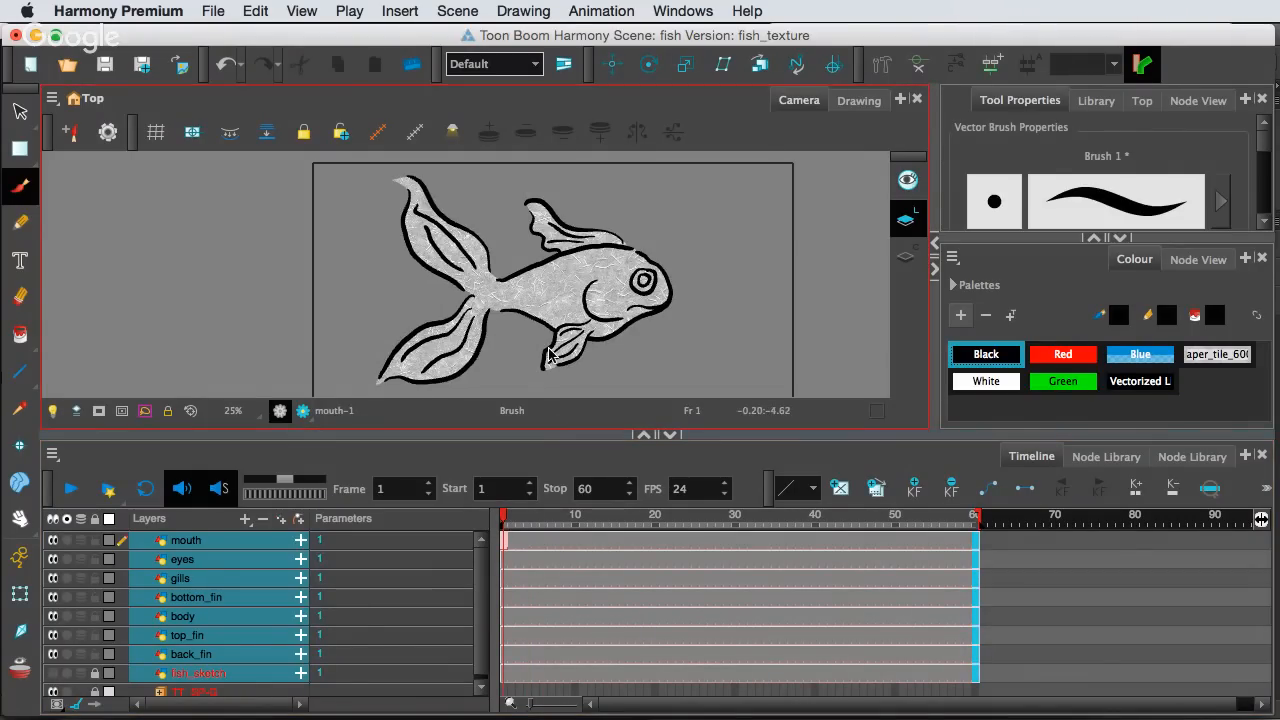
{"action": "scroll", "coordinate": [548, 355], "scroll_direction": "up", "scroll_amount": 2}
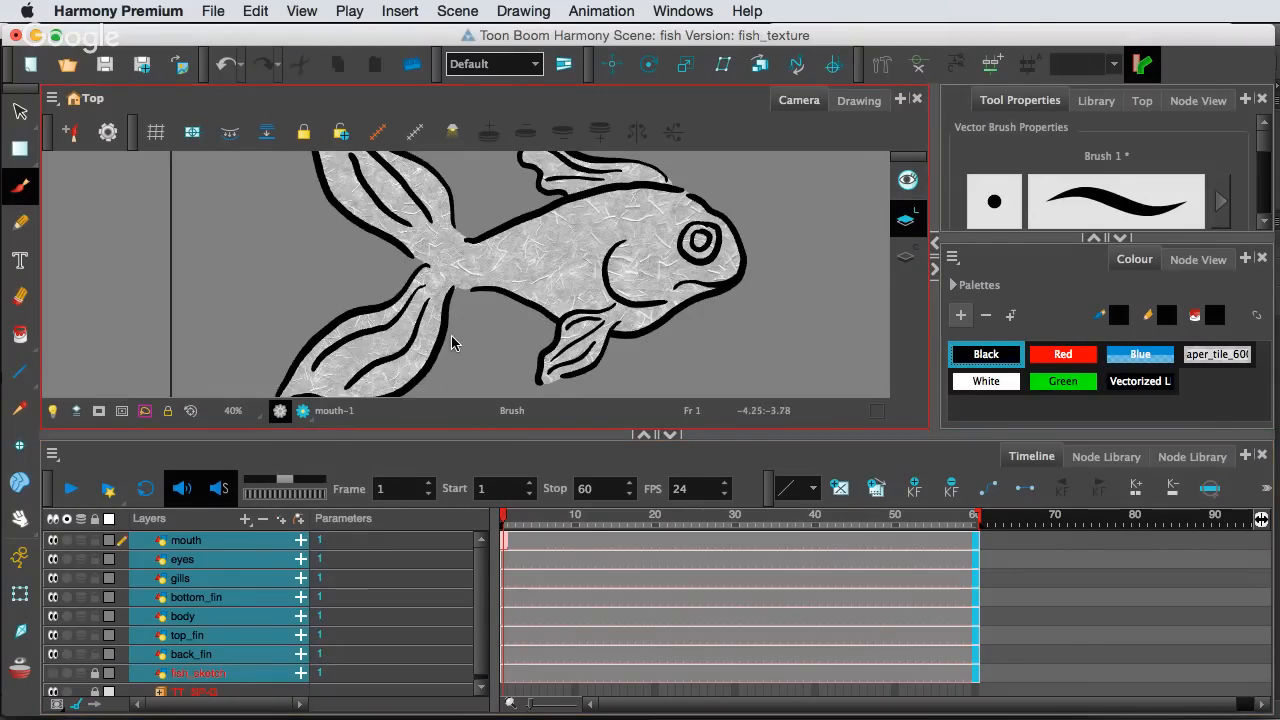
Go through the body, back_fin and mouth layers, and add a parent peg to the back_fin layer
{"action": "scroll", "coordinate": [522, 383], "scroll_direction": "down", "scroll_amount": 3}
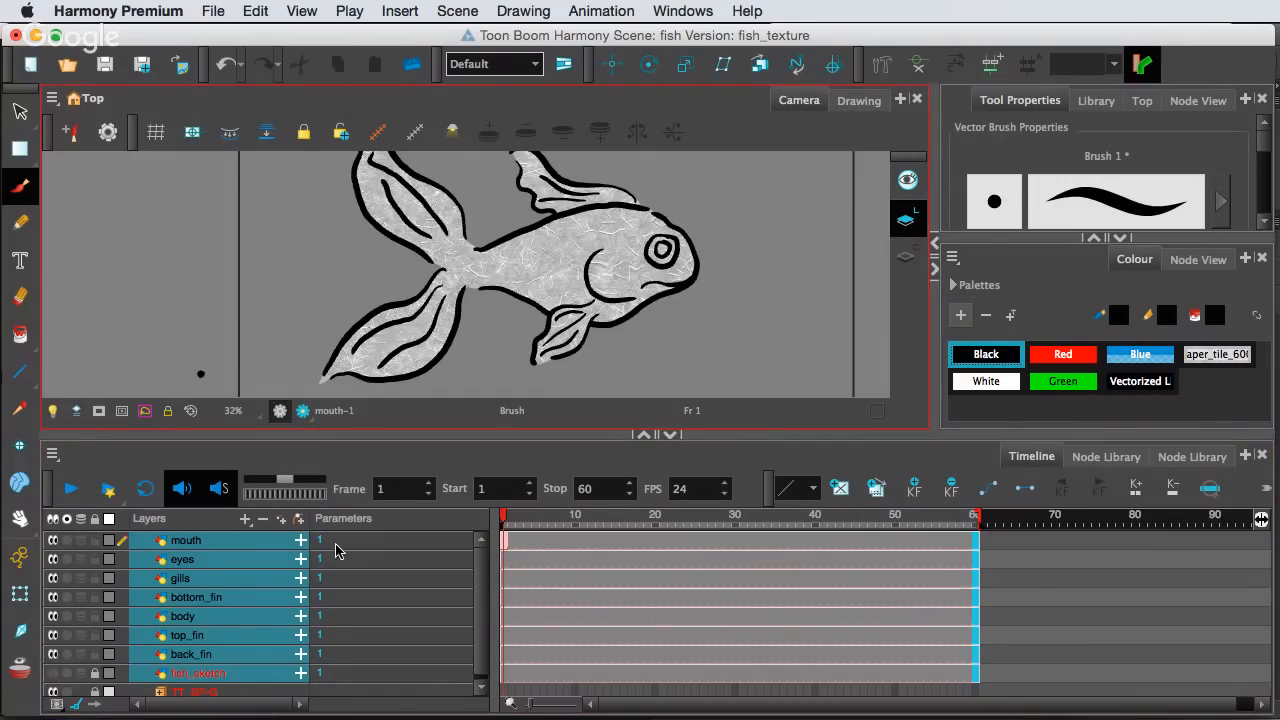
{"action": "left_click", "coordinate": [205, 654]}
{"action": "left_click", "coordinate": [240, 617]}
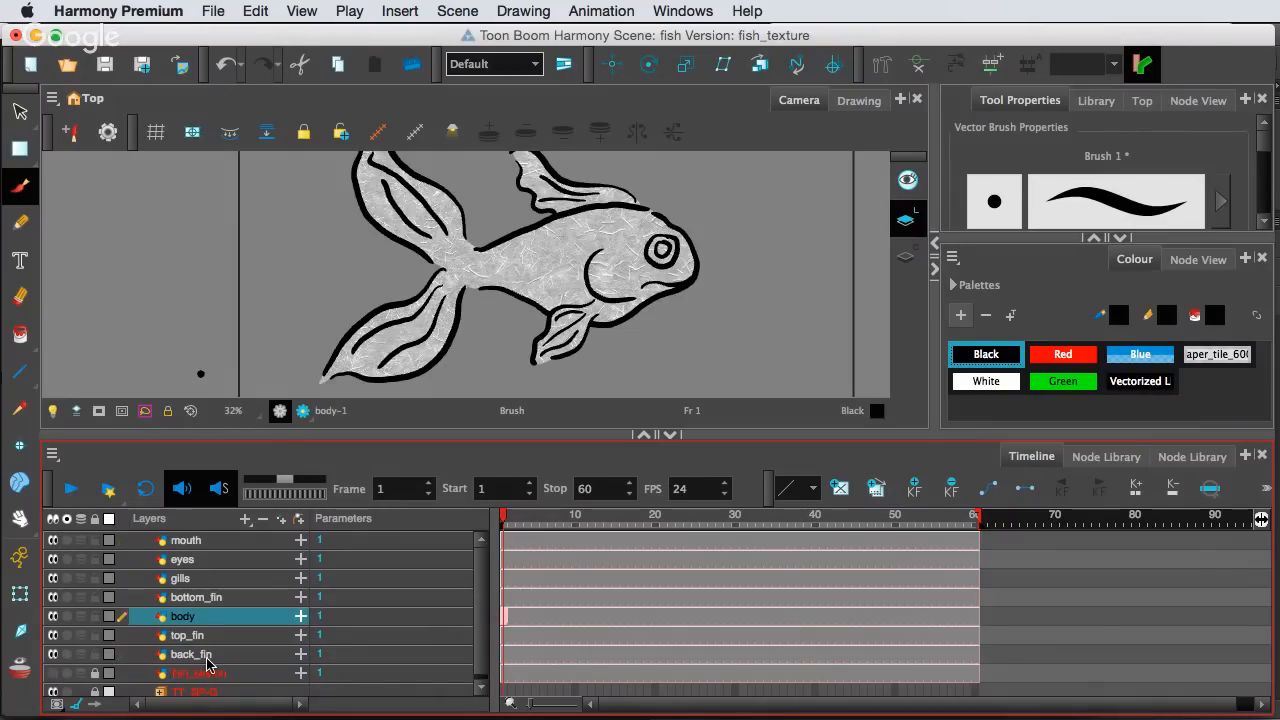
{"action": "left_click", "coordinate": [207, 656]}
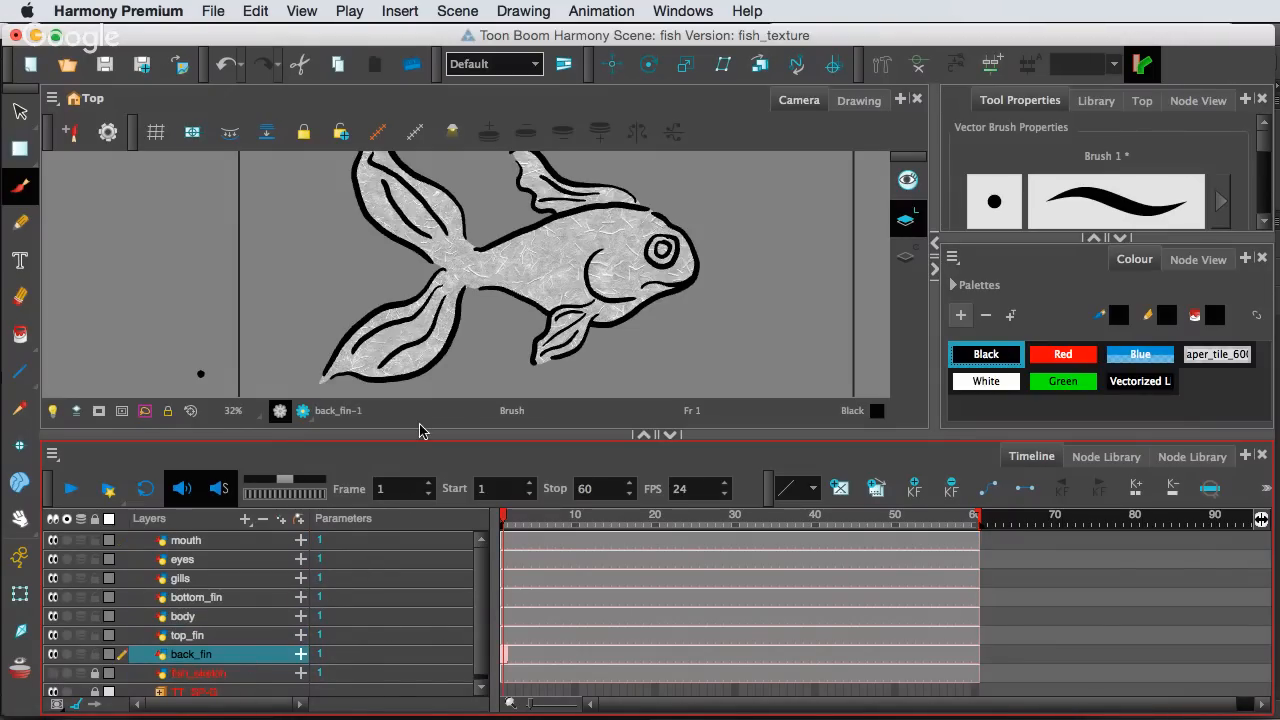
{"action": "left_click", "coordinate": [223, 540]}
{"action": "scroll", "coordinate": [265, 595], "scroll_direction": "down", "scroll_amount": 1}
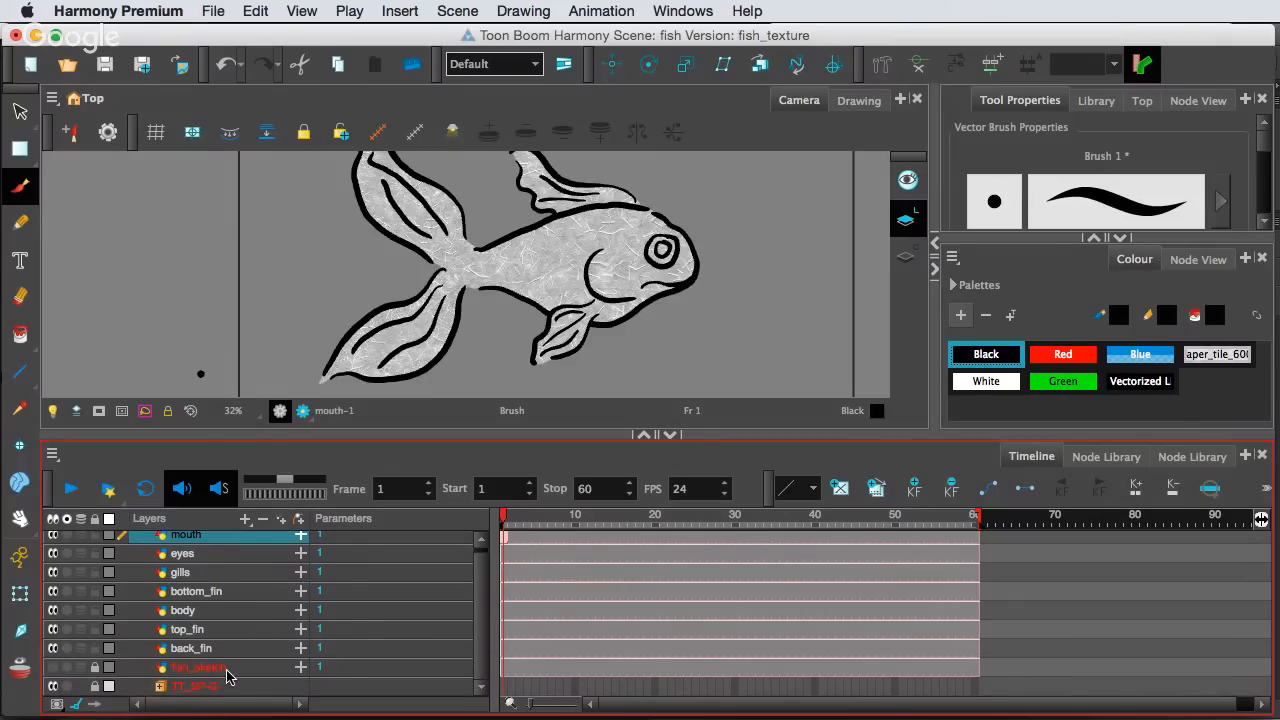
{"action": "left_click", "coordinate": [240, 650]}
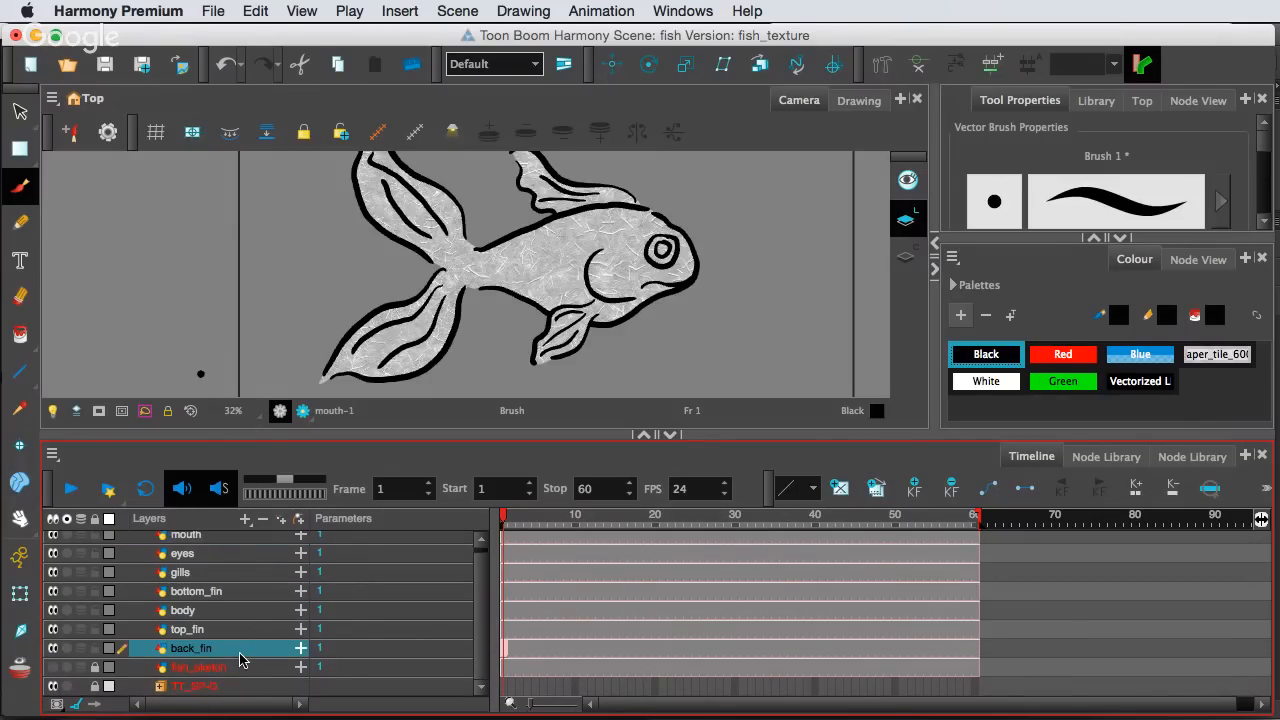
{"action": "left_click", "coordinate": [298, 519]}
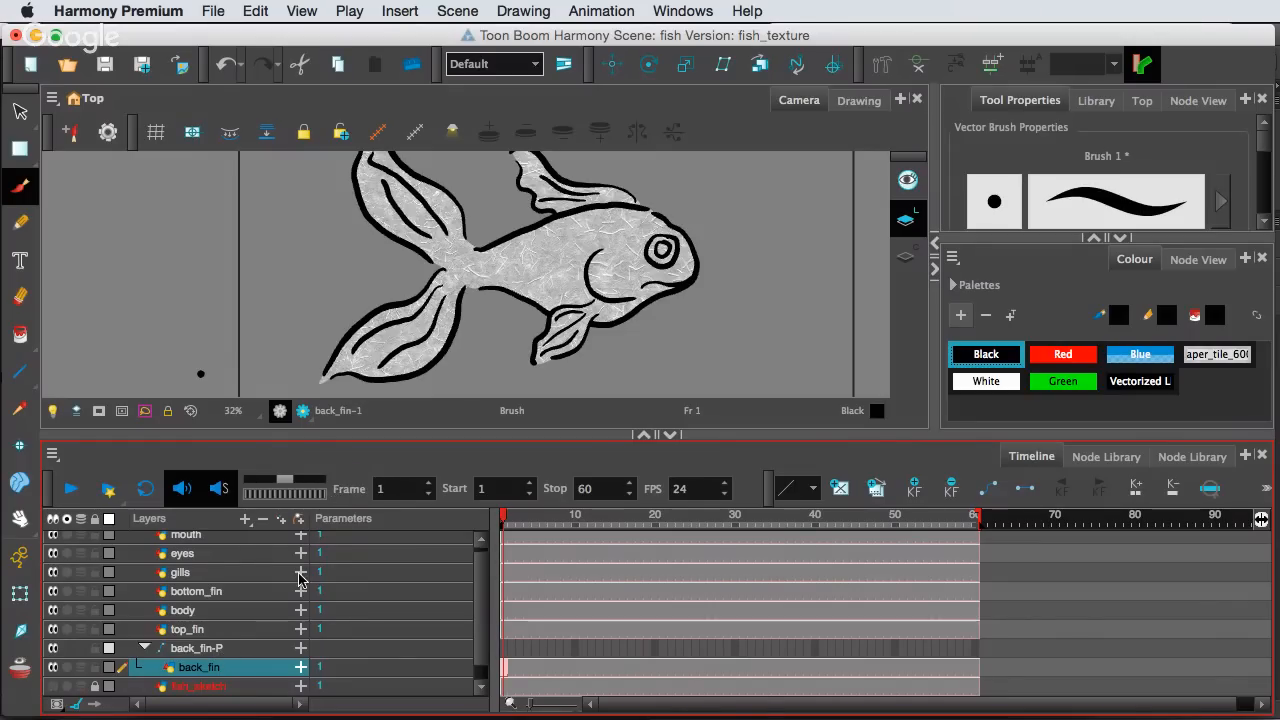
Move the back_fin peg together with its child layer to the top of the layer stack, above mouth
{"action": "left_click", "coordinate": [251, 648]}
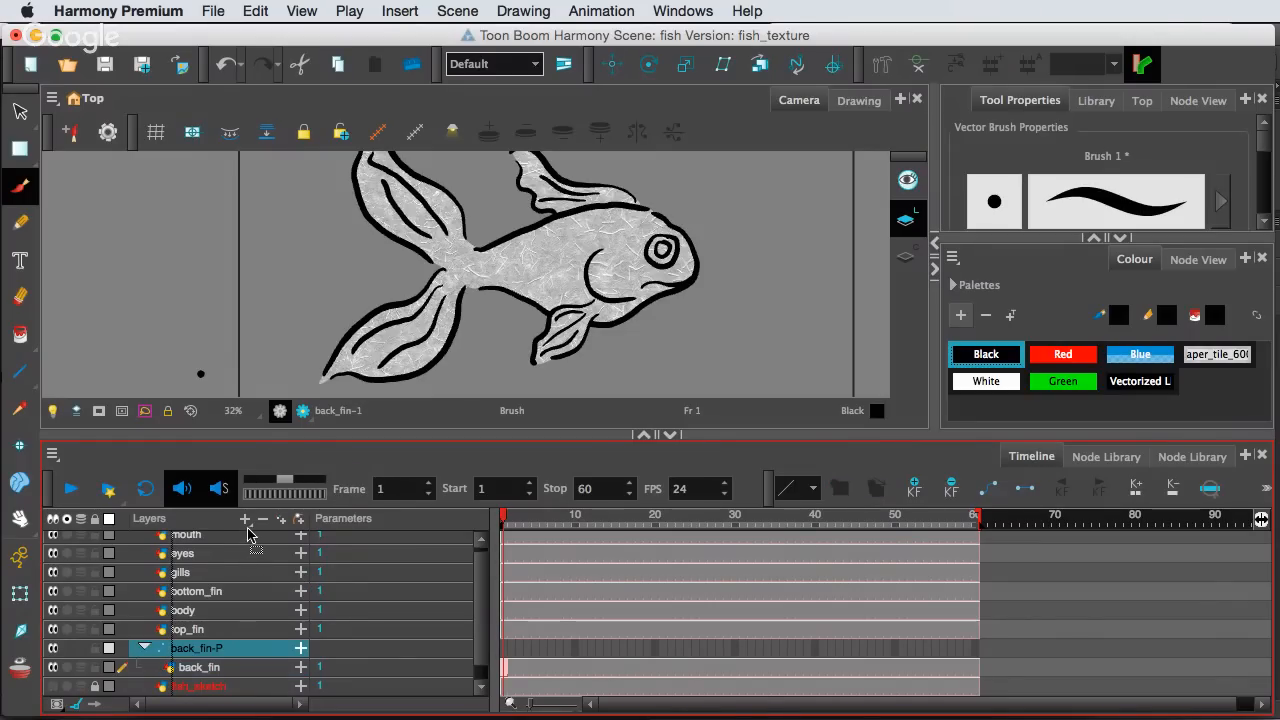
{"action": "scroll", "coordinate": [247, 535], "scroll_direction": "up", "scroll_amount": 1}
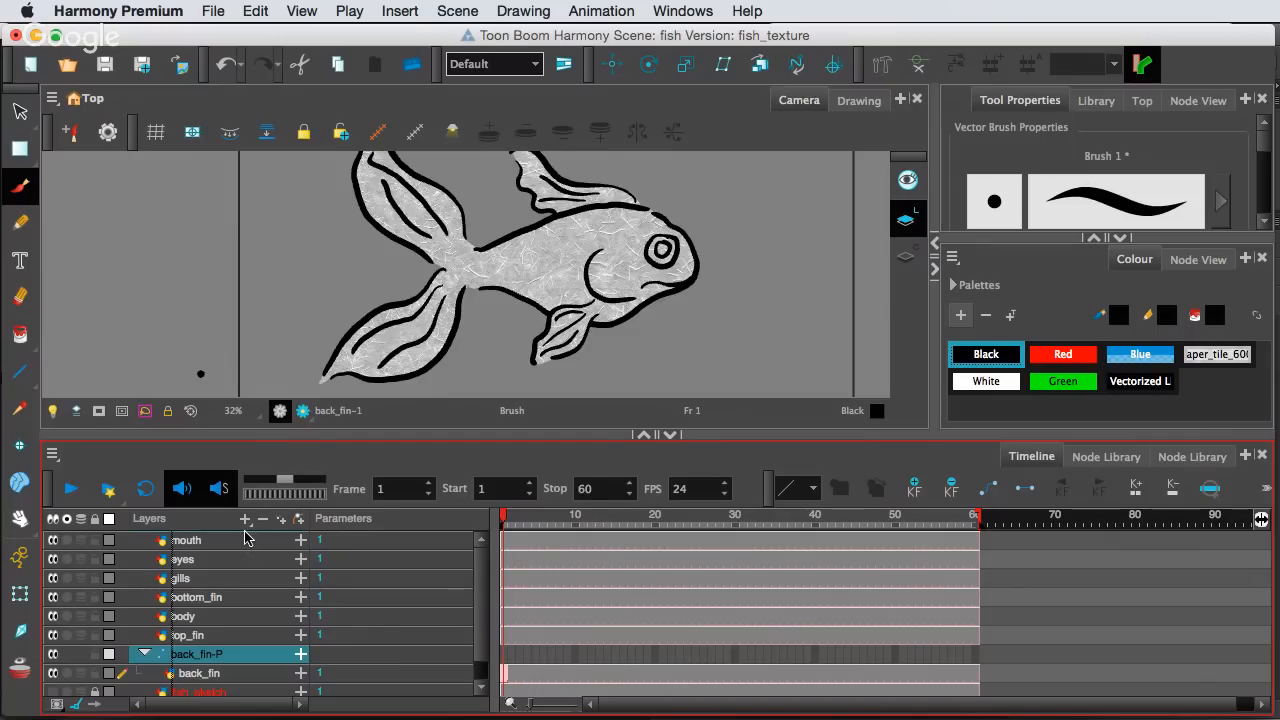
{"action": "left_click_drag", "start_coordinate": [247, 535], "coordinate": [249, 537]}
Open the name of the peg above back_fin for editing and select the text before its -P suffix
{"action": "double_click", "coordinate": [190, 545]}
{"action": "left_click", "coordinate": [187, 543]}
{"action": "left_click_drag", "start_coordinate": [184, 540], "coordinate": [164, 540]}
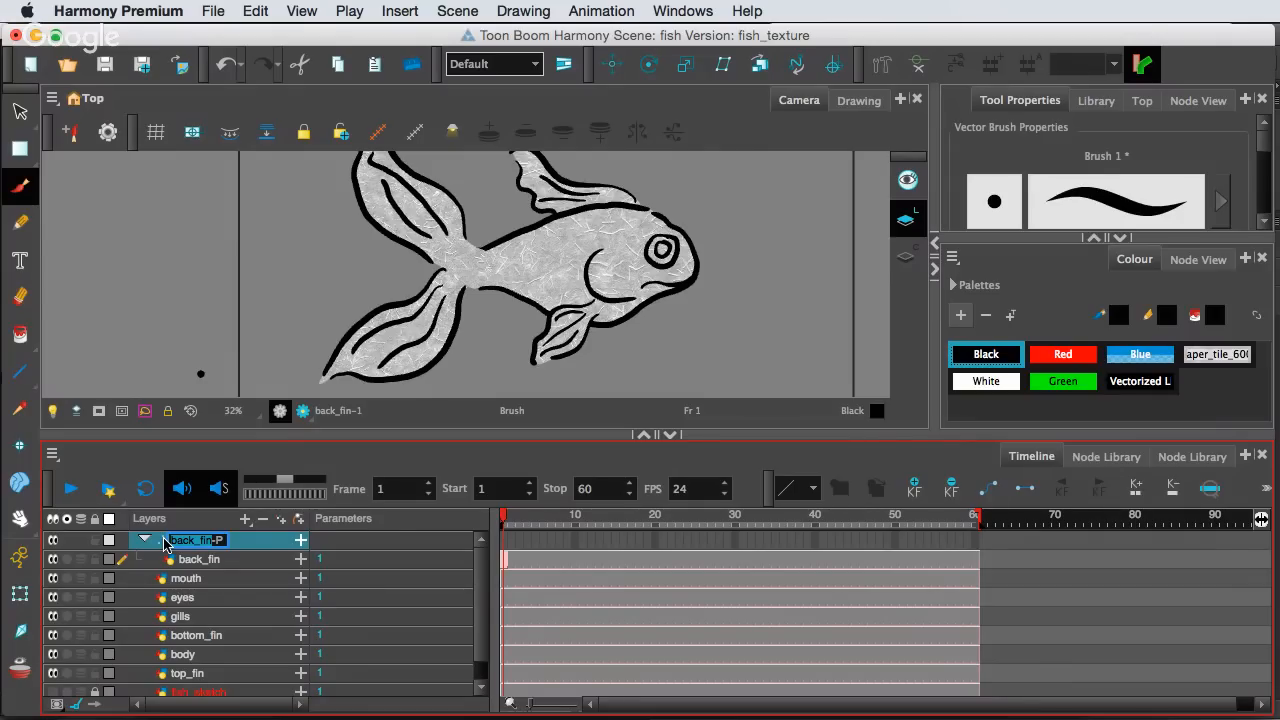
Rename the back fin's peg fish-P and parent the mouth, eyes, gills, bottom_fin, body and top_fin layers to it
{"action": "key", "text": "BackSpace"}
{"action": "key", "text": "Return"}
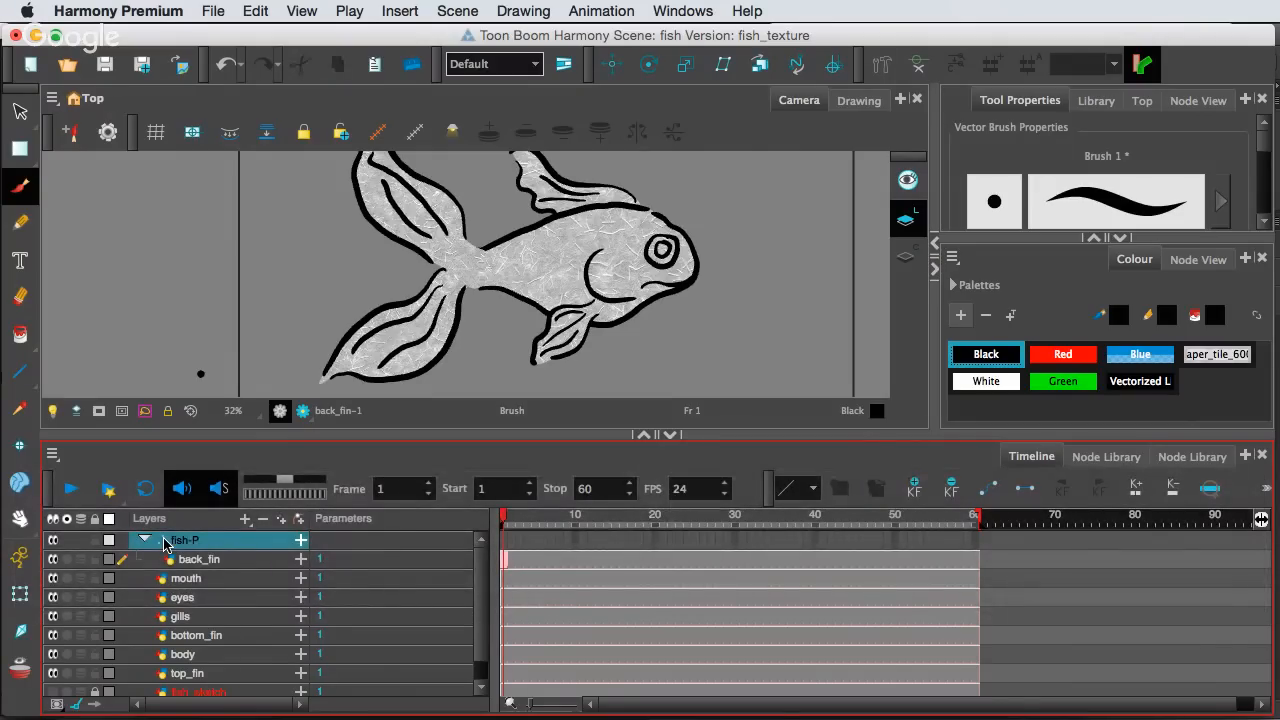
{"action": "left_click", "coordinate": [196, 582]}
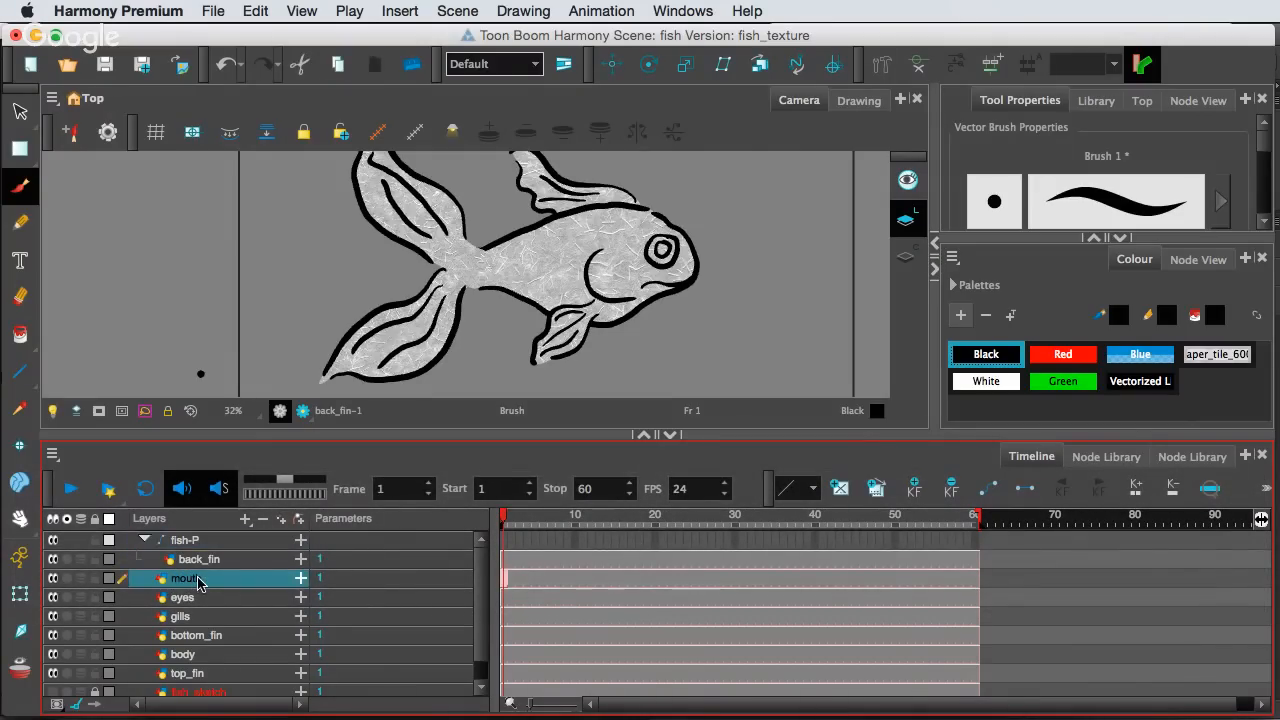
{"action": "scroll", "coordinate": [198, 583], "scroll_direction": "down", "scroll_amount": 1}
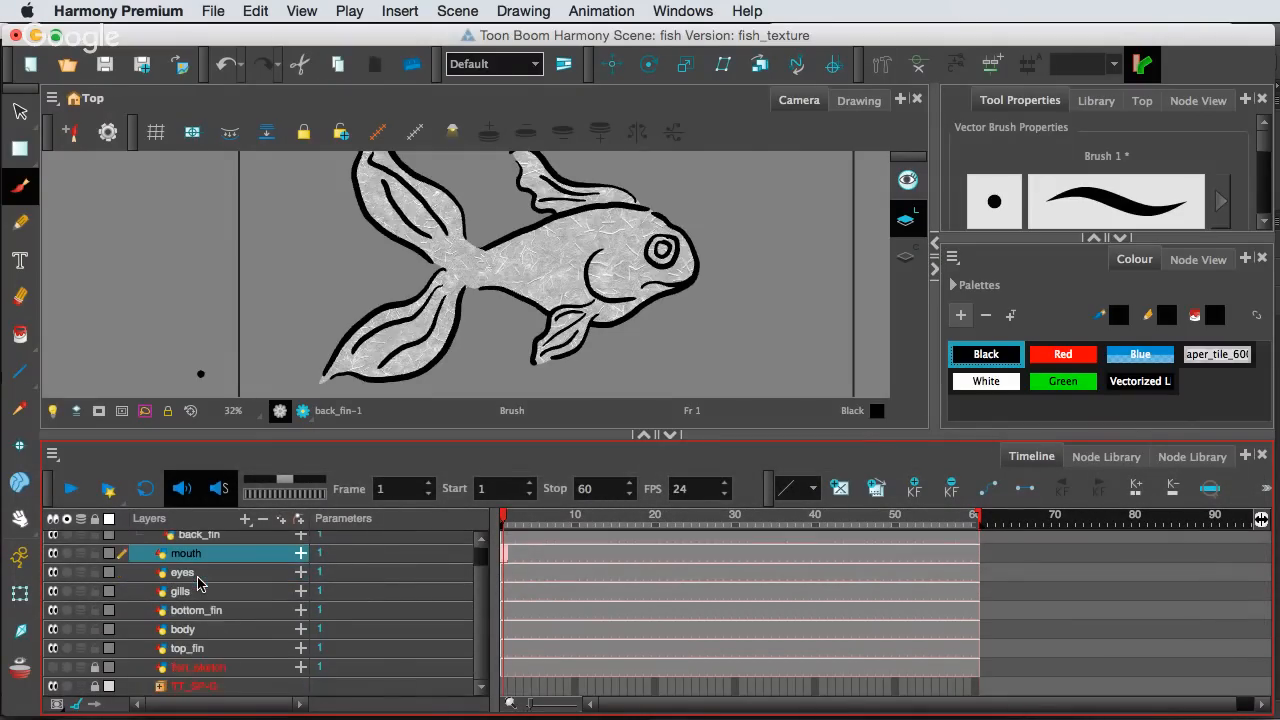
{"action": "left_click", "coordinate": [194, 645], "text": "shift"}
{"action": "scroll", "coordinate": [197, 640], "scroll_direction": "up", "scroll_amount": 1}
{"action": "left_click_drag", "start_coordinate": [200, 590], "coordinate": [206, 550]}
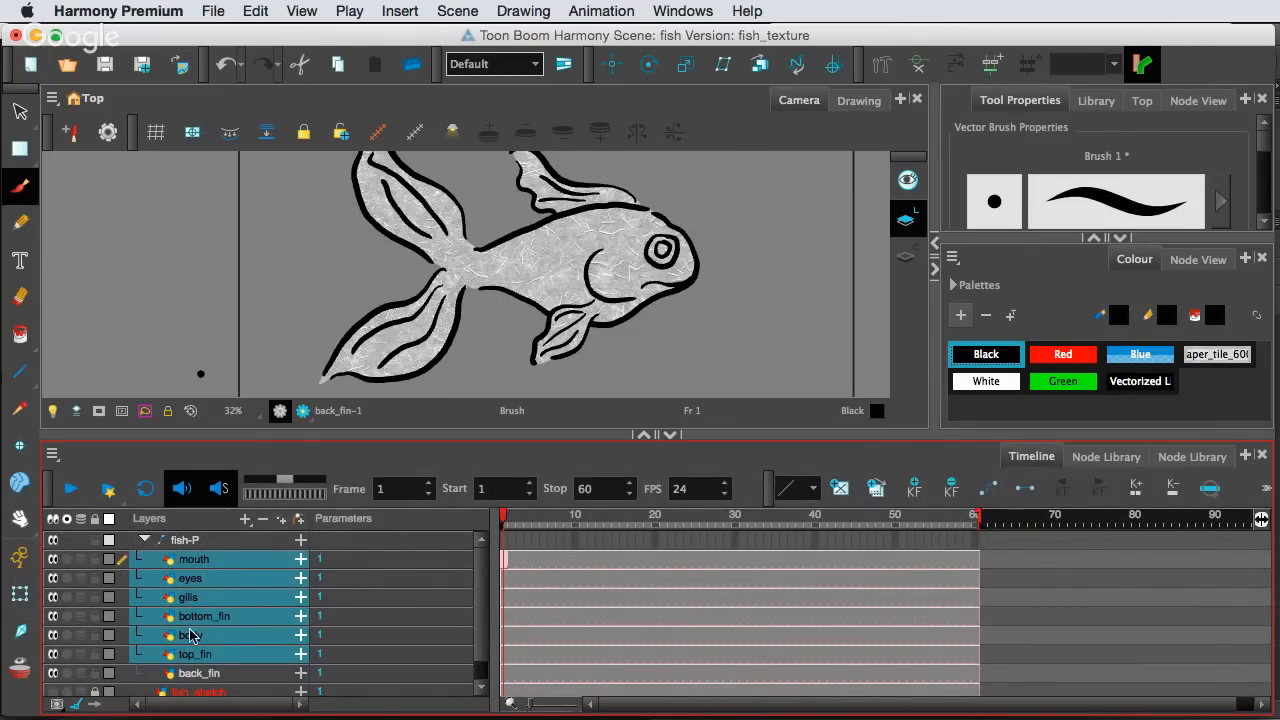
Move the back_fin layer above mouth within the fish-P peg and collapse the peg's layers
{"action": "left_click_drag", "start_coordinate": [196, 674], "coordinate": [200, 552]}
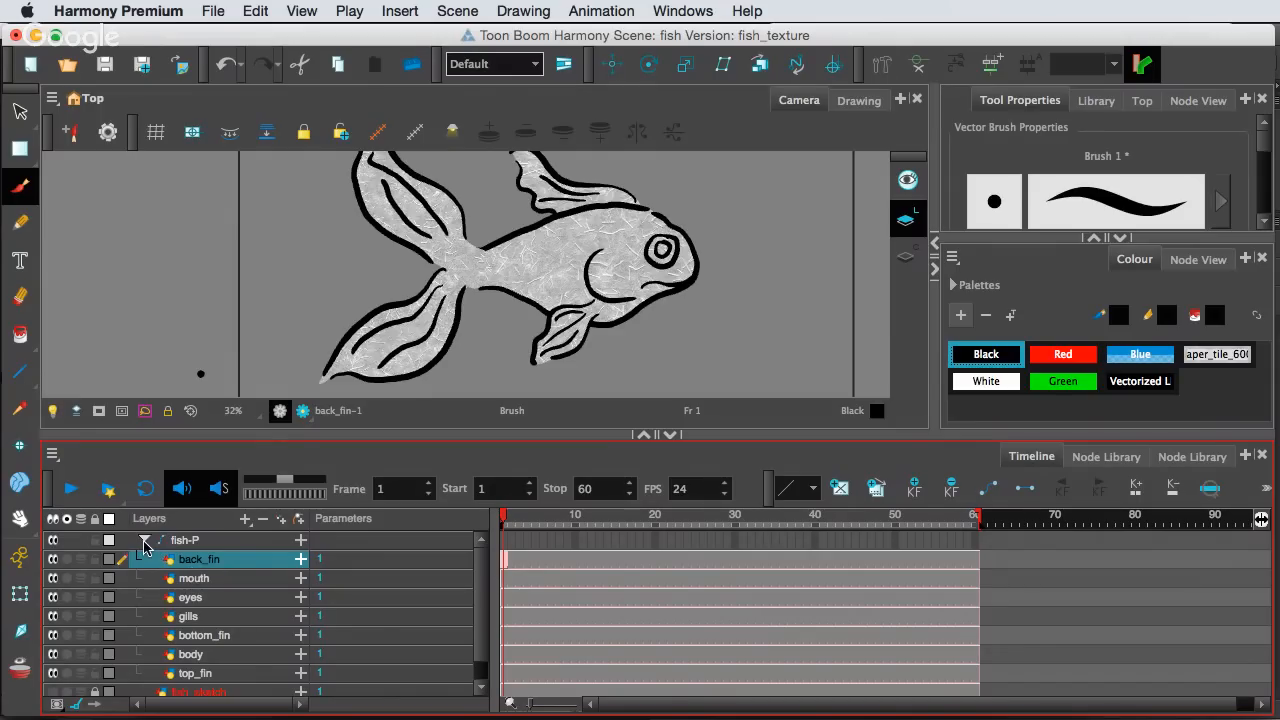
{"action": "left_click", "coordinate": [145, 541]}
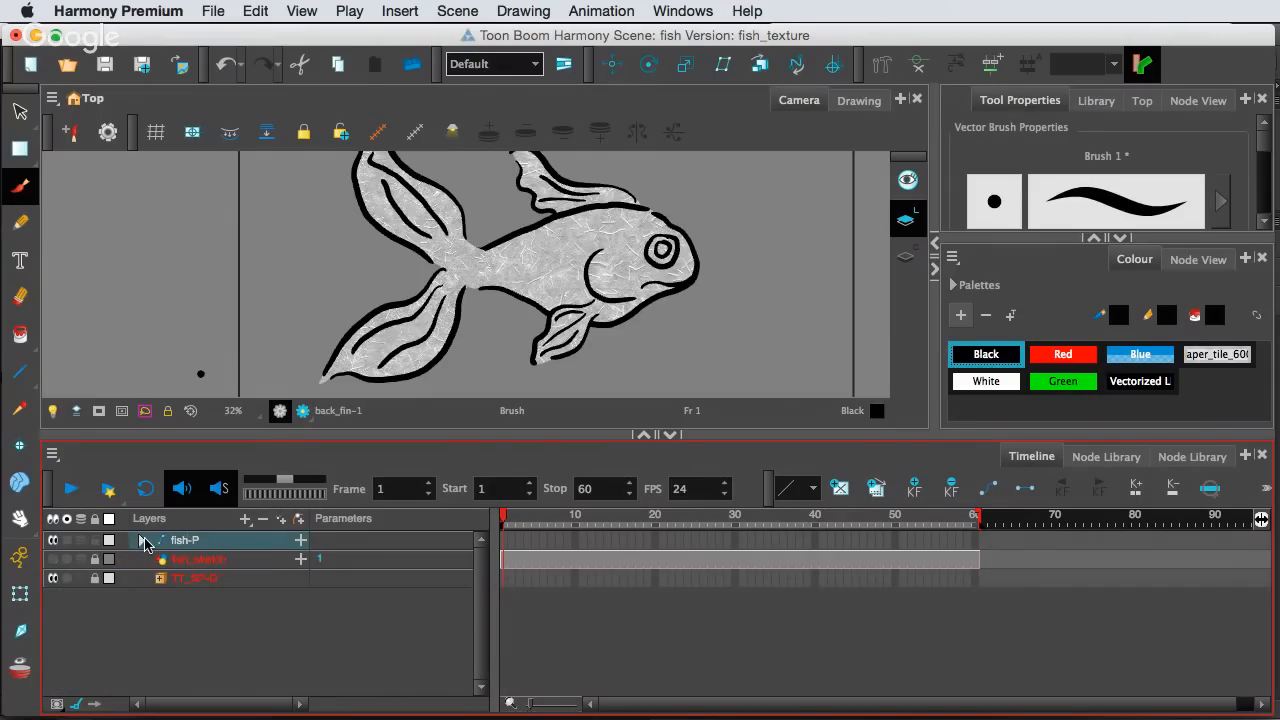
{"action": "left_click", "coordinate": [145, 541]}
{"action": "left_click", "coordinate": [145, 541]}
{"action": "left_click", "coordinate": [145, 541]}
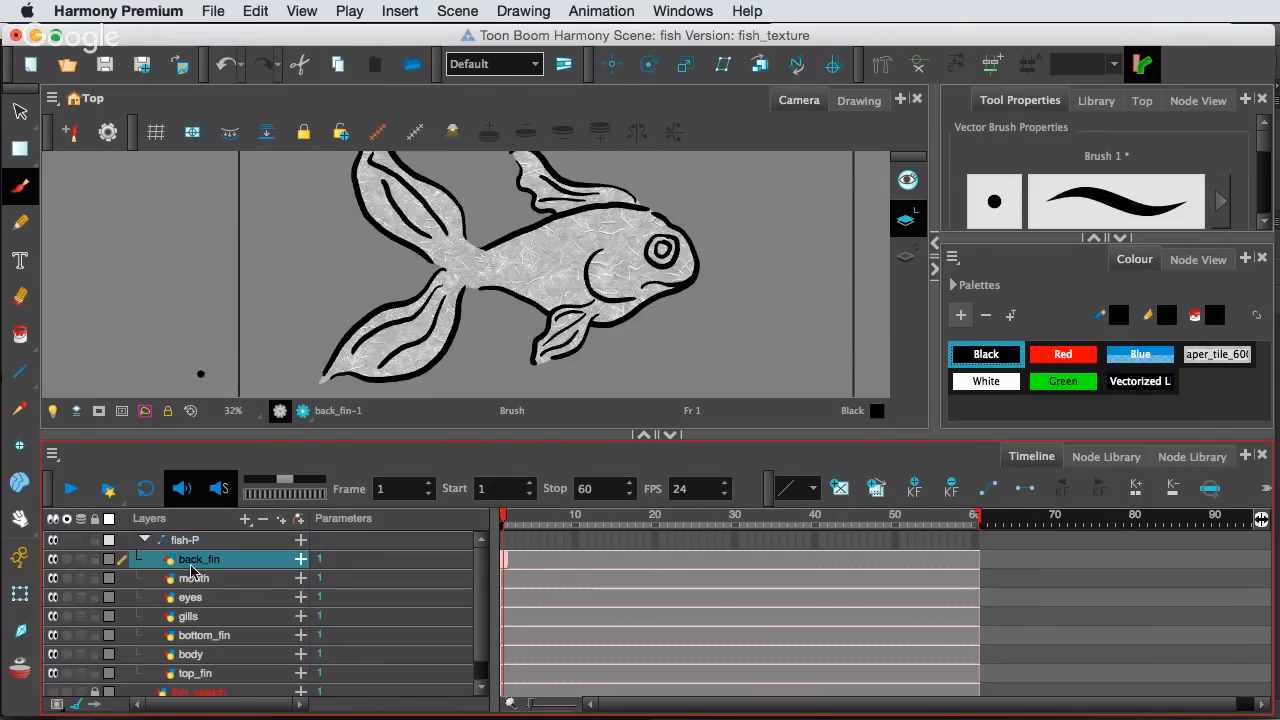
{"action": "left_click", "coordinate": [144, 540]}
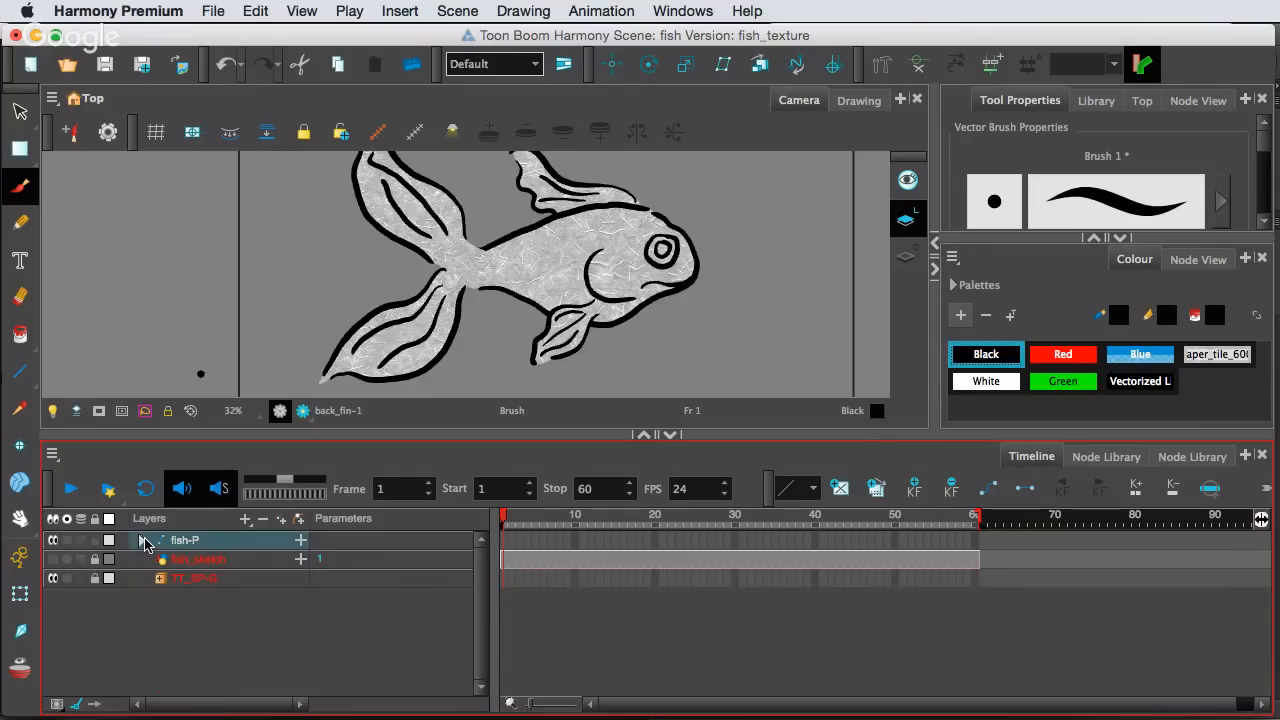
Turn on Animate mode and add keyframes to the collapsed fish-P peg at frames 1 and 30
{"action": "left_click", "coordinate": [506, 542]}
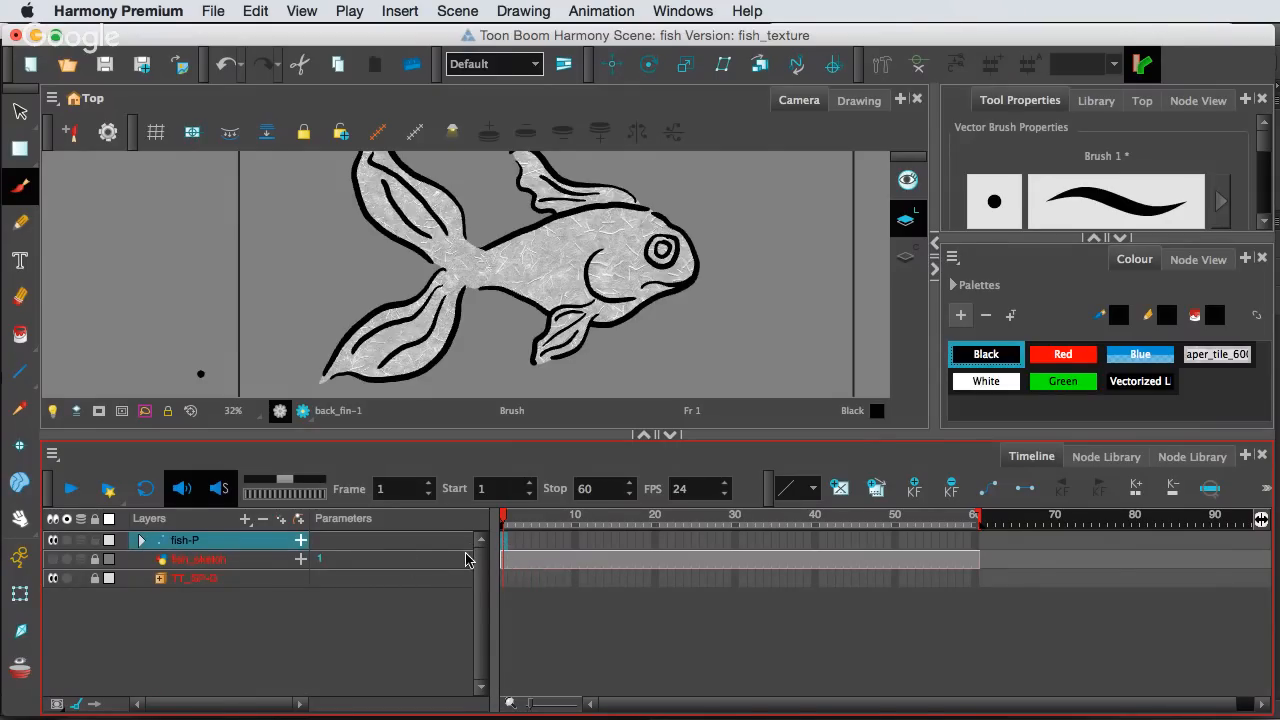
{"action": "left_click", "coordinate": [17, 558]}
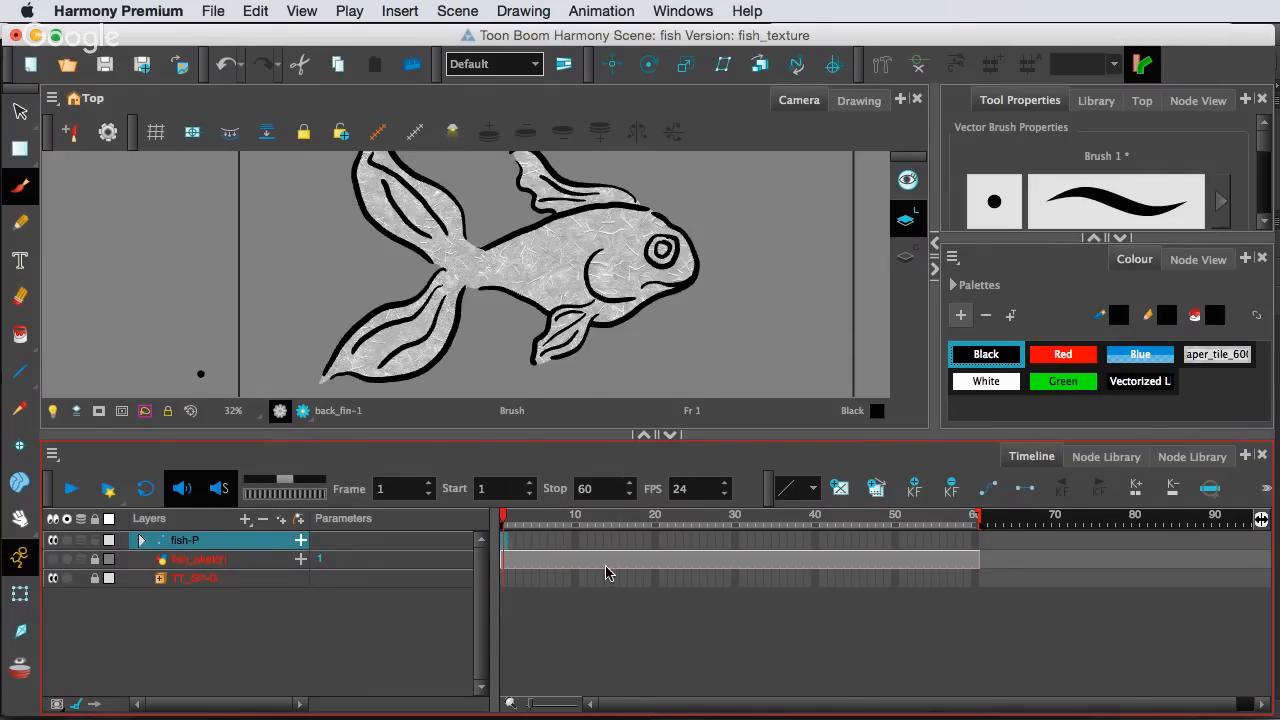
{"action": "key", "text": "F6"}
{"action": "left_click", "coordinate": [686, 546]}
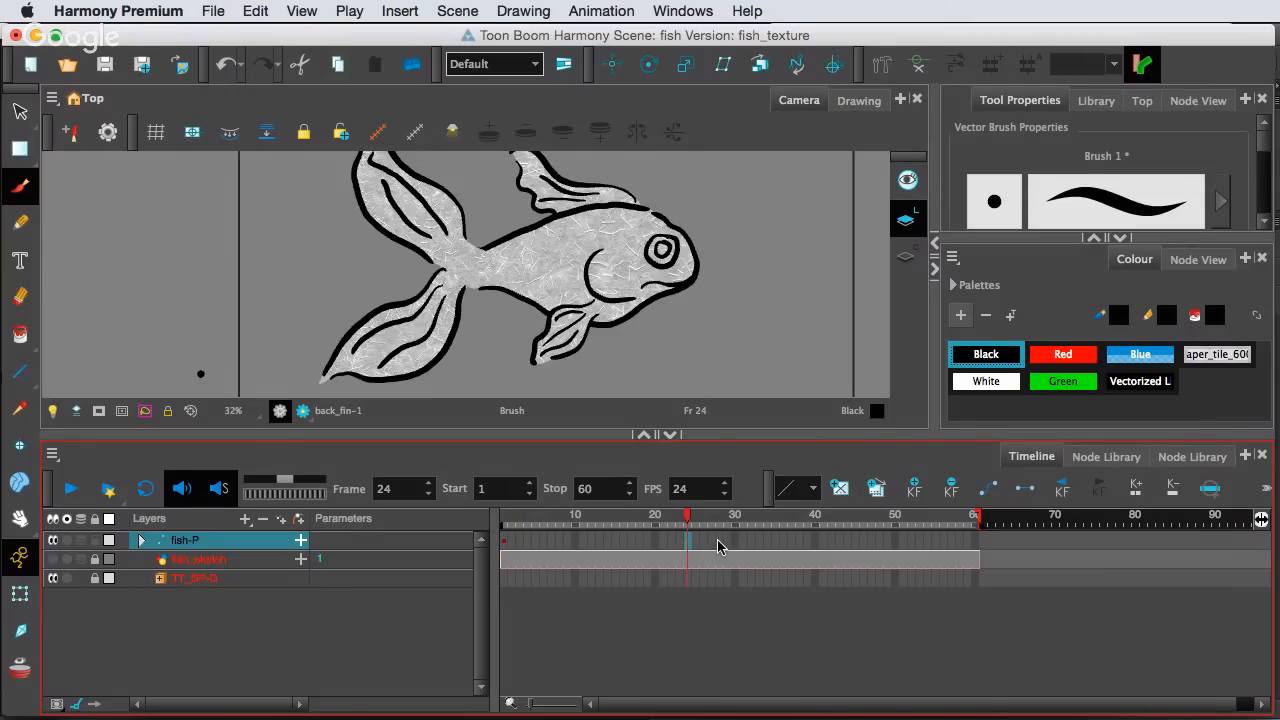
{"action": "left_click", "coordinate": [733, 545]}
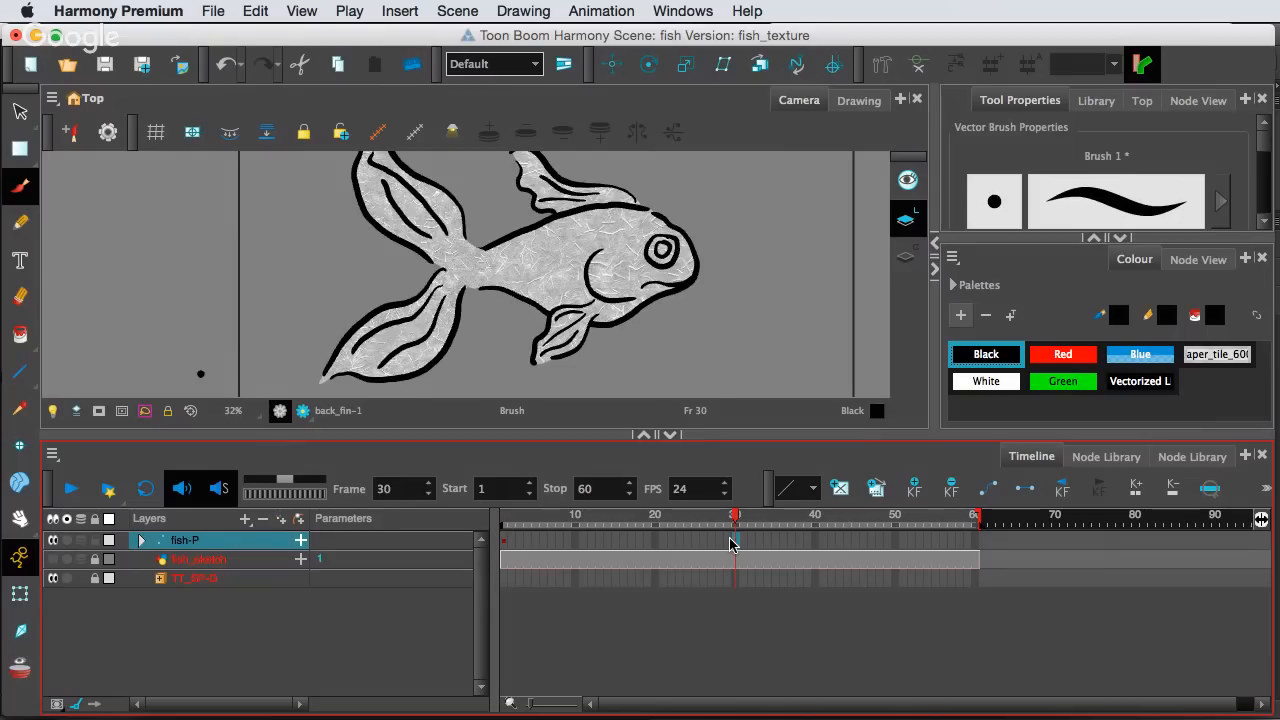
{"action": "key", "text": "F6"}
{"action": "left_click", "coordinate": [613, 548]}
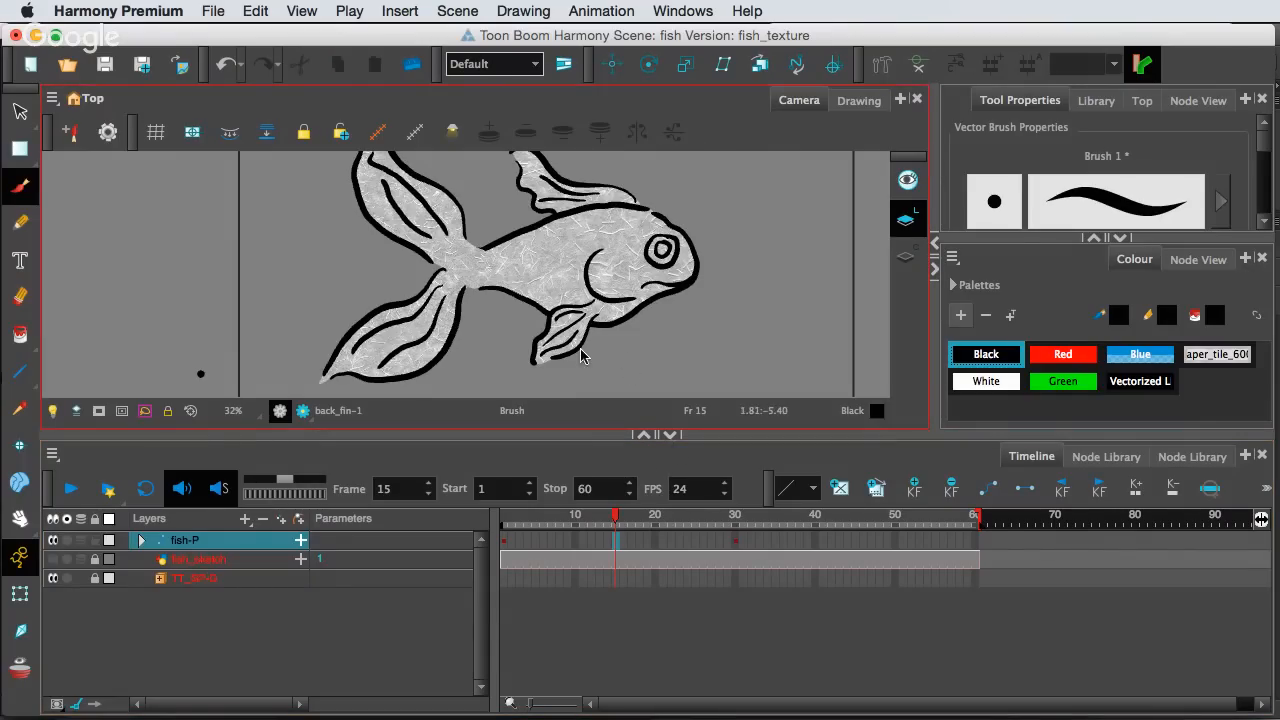
{"action": "left_click", "coordinate": [504, 542]}
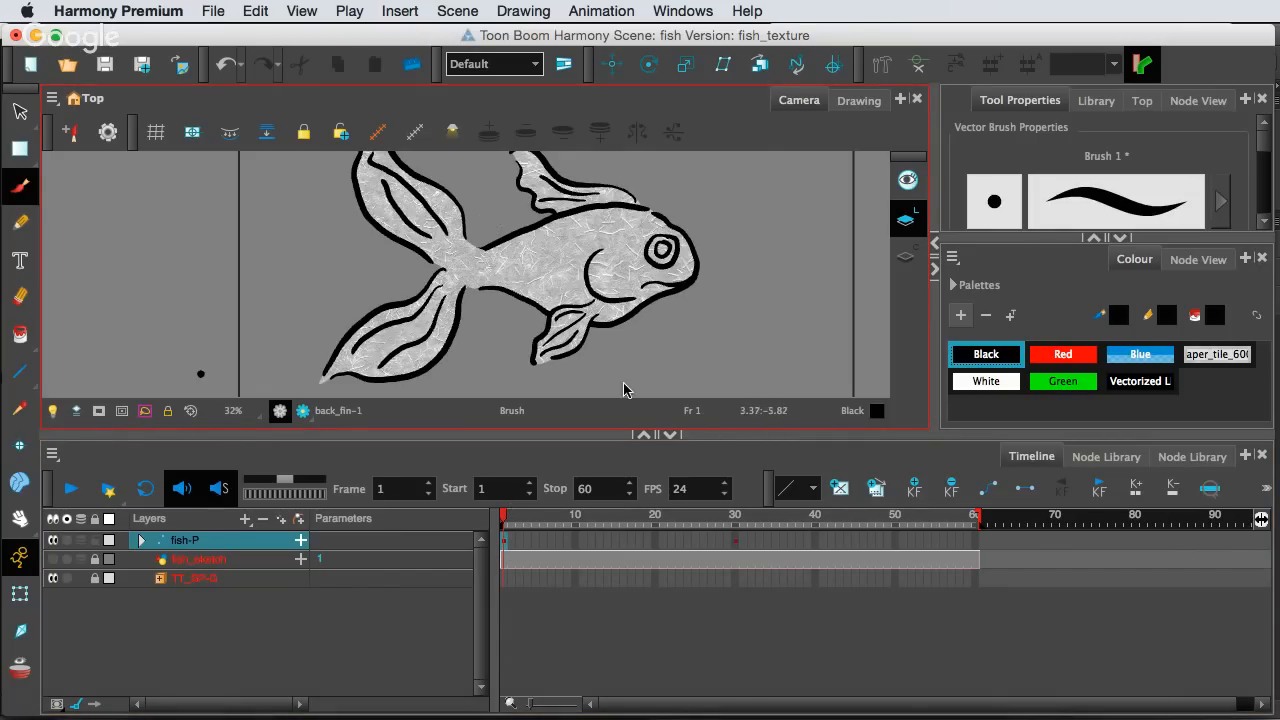
{"action": "left_click", "coordinate": [735, 542]}
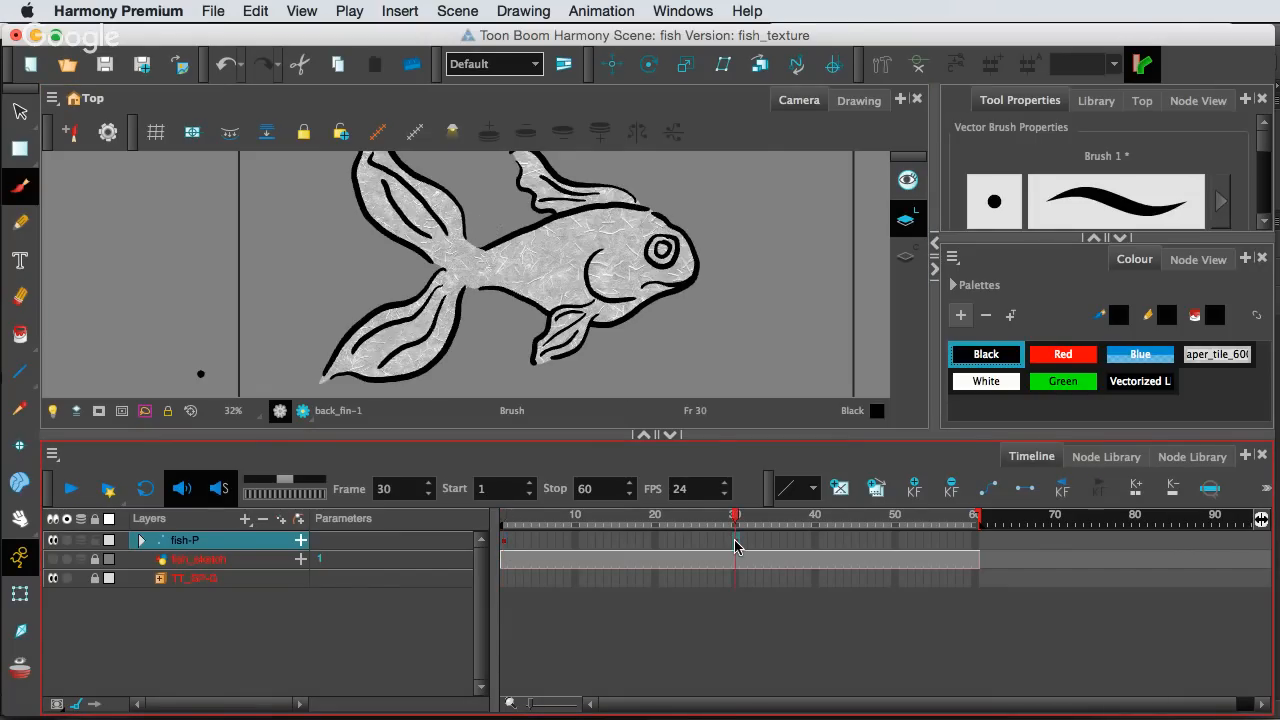
{"action": "left_click", "coordinate": [735, 542]}
At frame 16, narrow the fish's bottom fin horizontally with the Transform tool and rotate it slightly counterclockwise about its pivot
{"action": "left_click", "coordinate": [619, 543]}
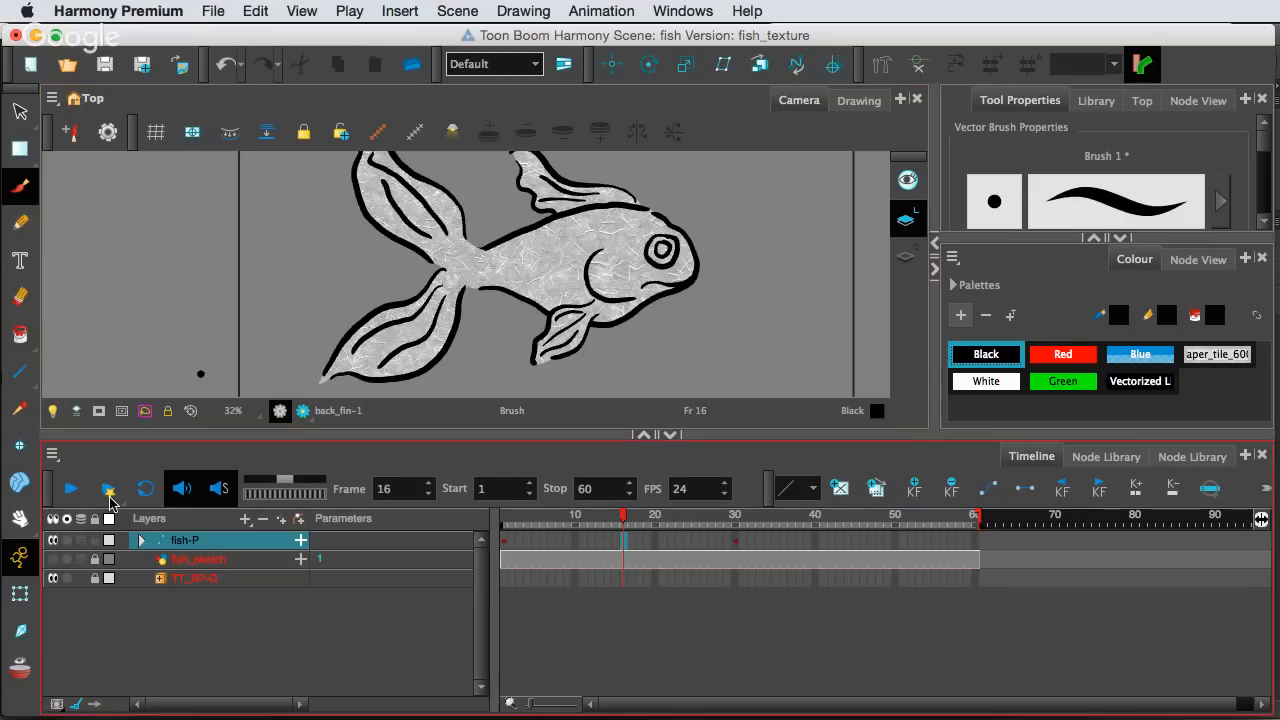
{"action": "left_click", "coordinate": [20, 594]}
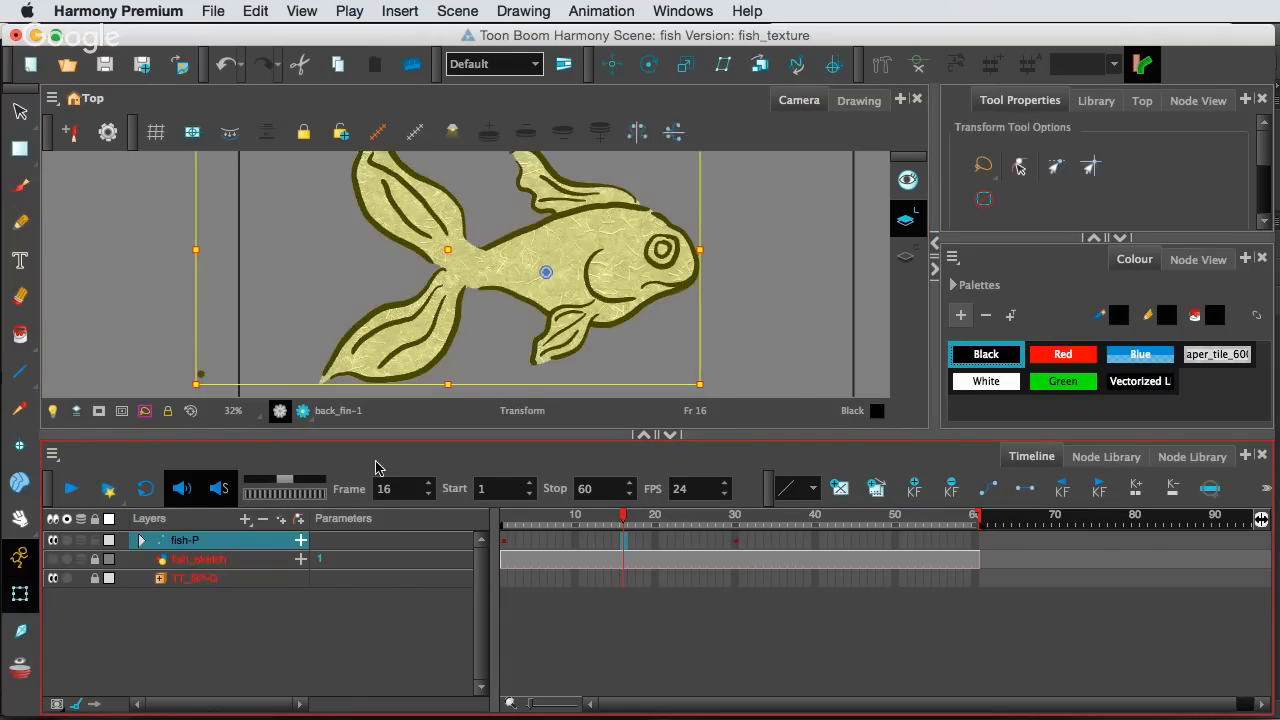
{"action": "left_click", "coordinate": [764, 321]}
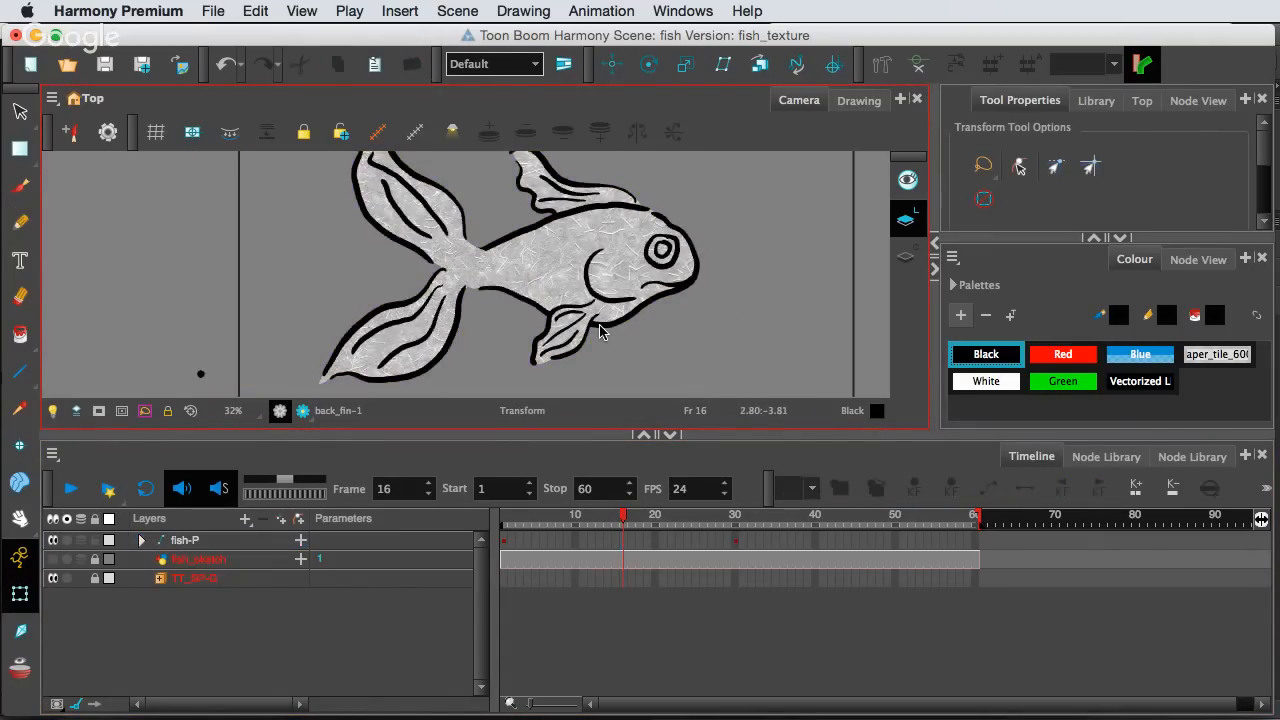
{"action": "left_click", "coordinate": [566, 340]}
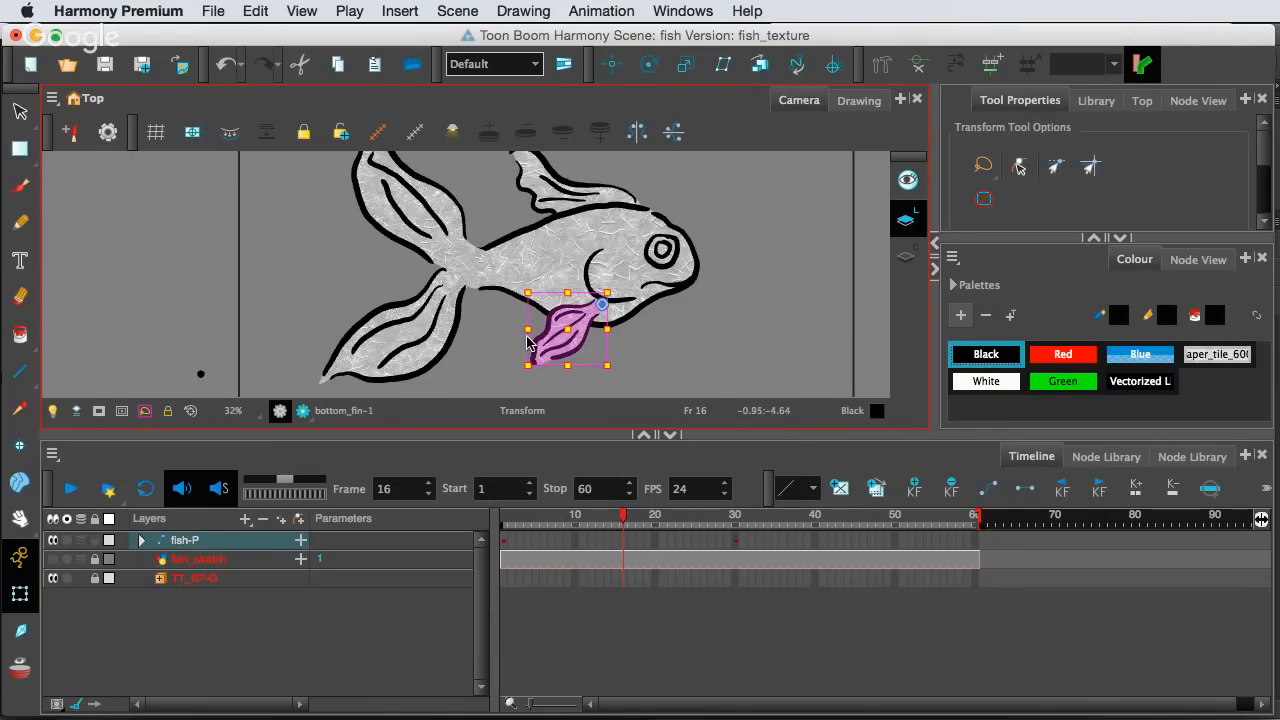
{"action": "left_click_drag", "start_coordinate": [528, 332], "coordinate": [542, 338]}
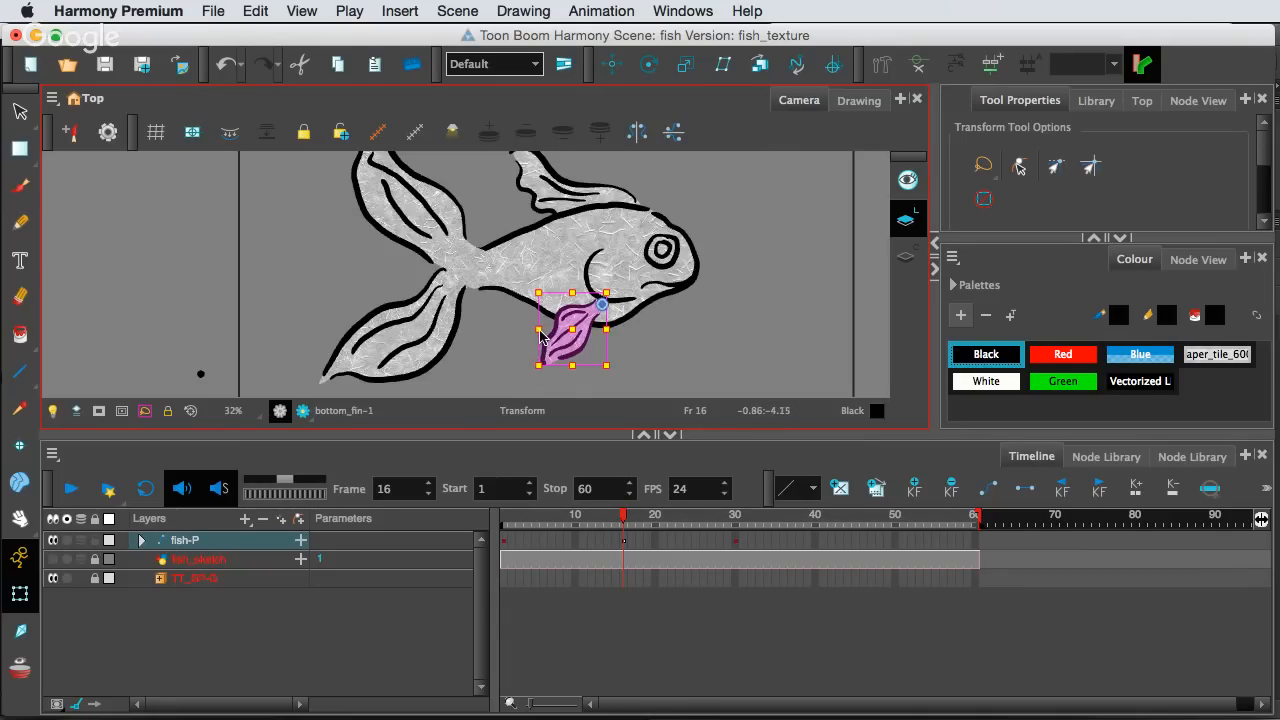
{"action": "left_click_drag", "start_coordinate": [542, 337], "coordinate": [545, 338]}
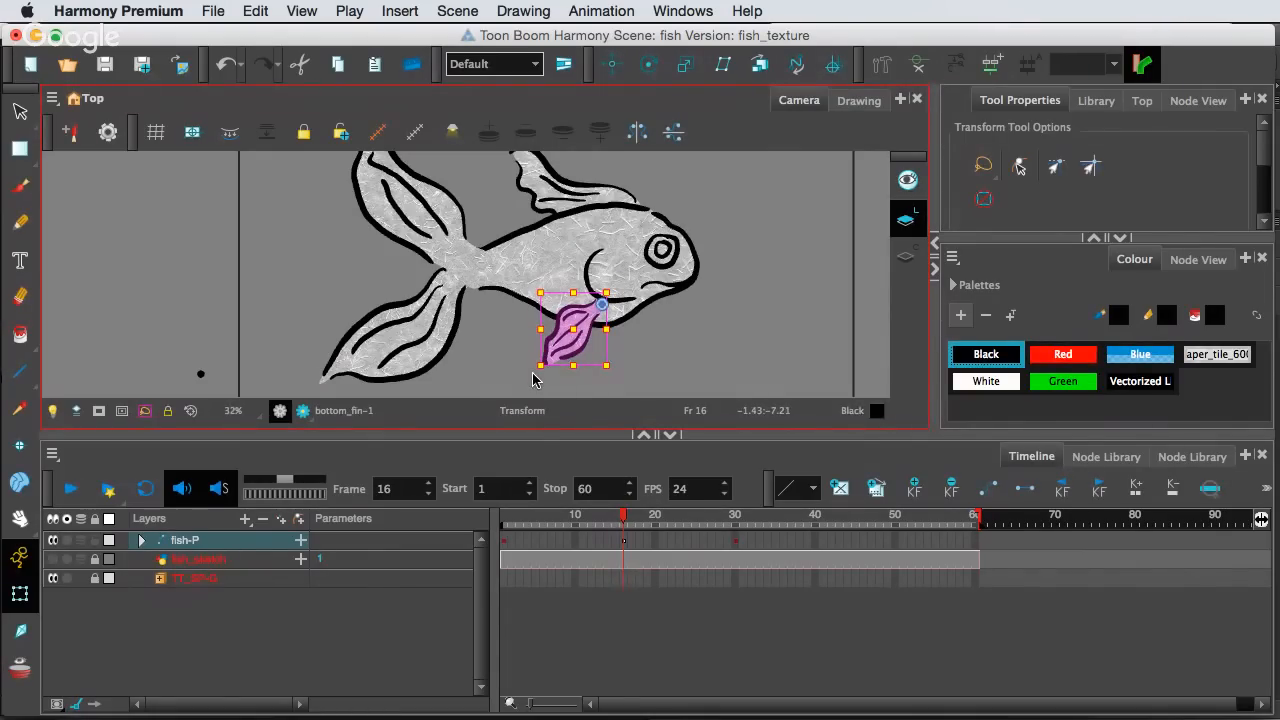
{"action": "left_click_drag", "start_coordinate": [616, 380], "coordinate": [628, 378]}
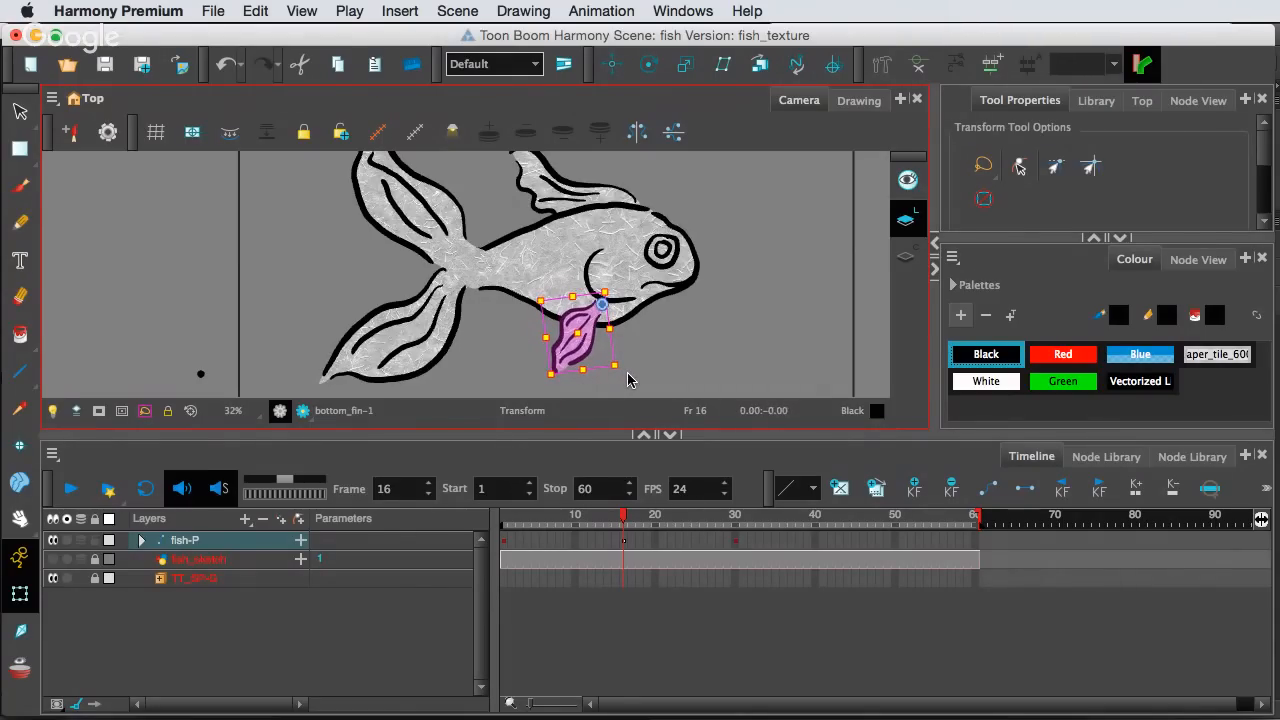
Narrow the back fin horizontally towards the body at frame 16 and rotate it slightly clockwise about its pivot
{"action": "left_click", "coordinate": [727, 305]}
{"action": "left_click", "coordinate": [425, 305]}
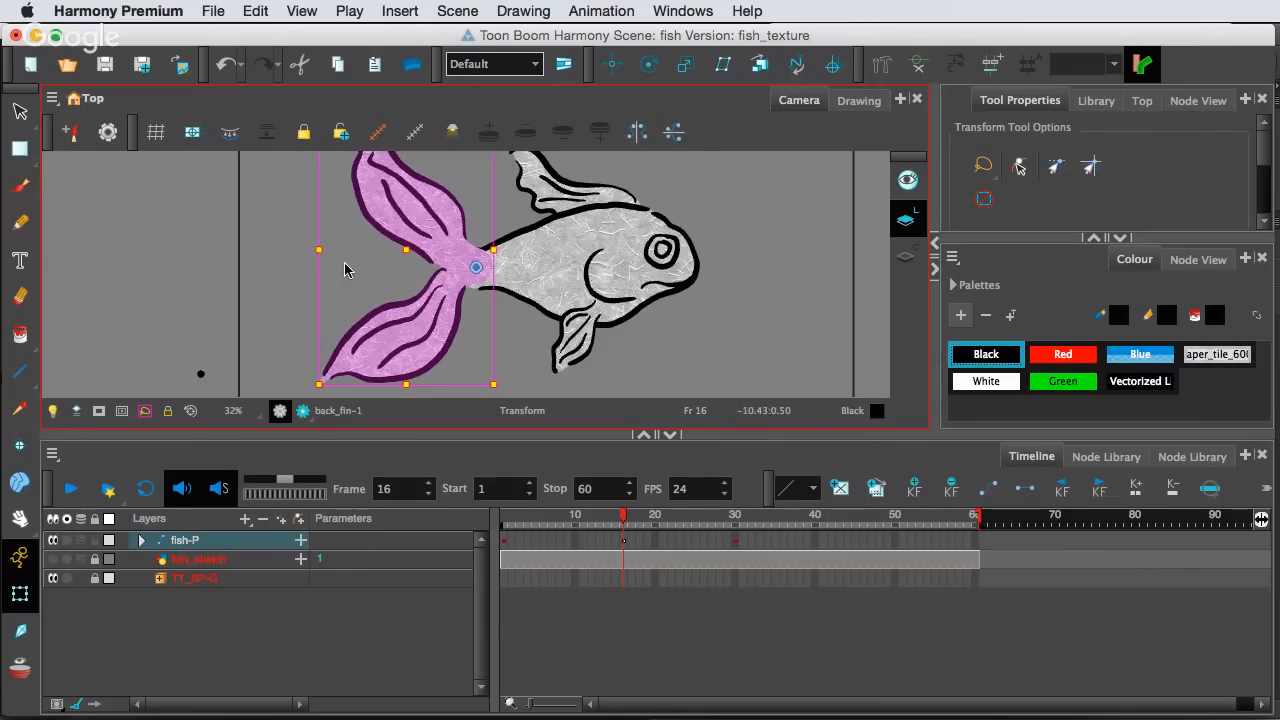
{"action": "left_click_drag", "start_coordinate": [320, 254], "coordinate": [340, 257]}
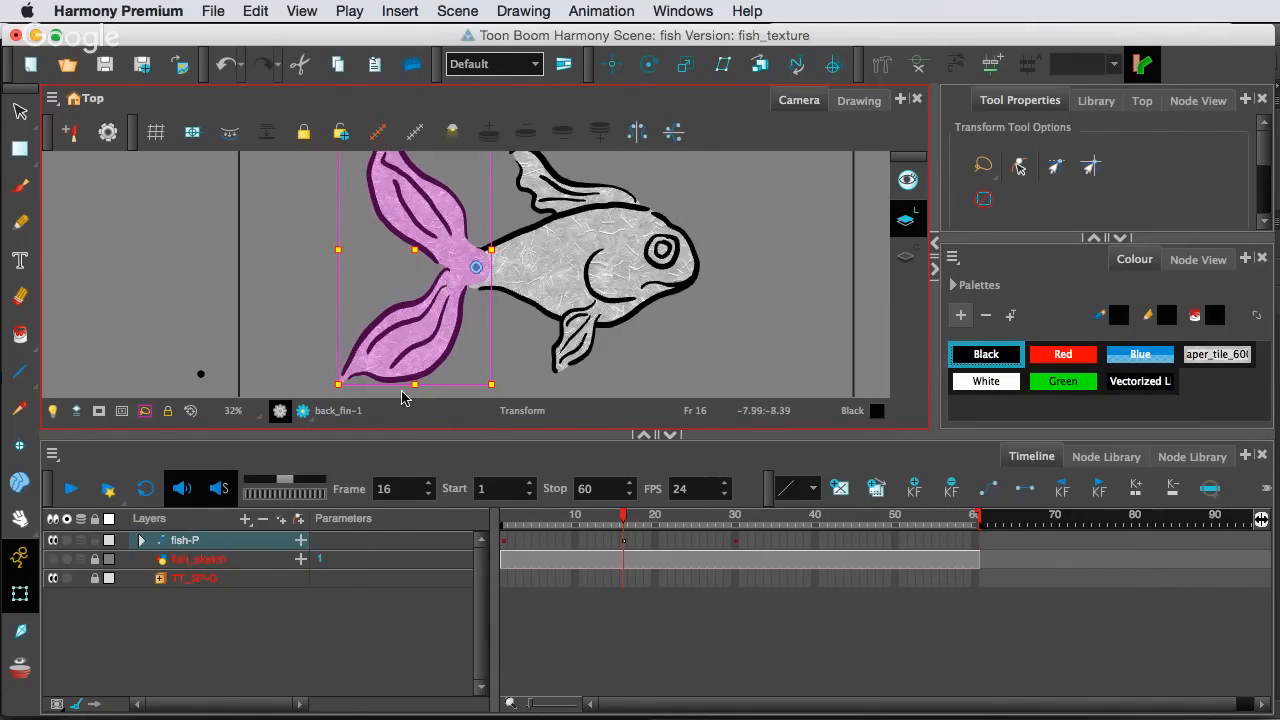
{"action": "left_click_drag", "start_coordinate": [503, 392], "coordinate": [496, 395]}
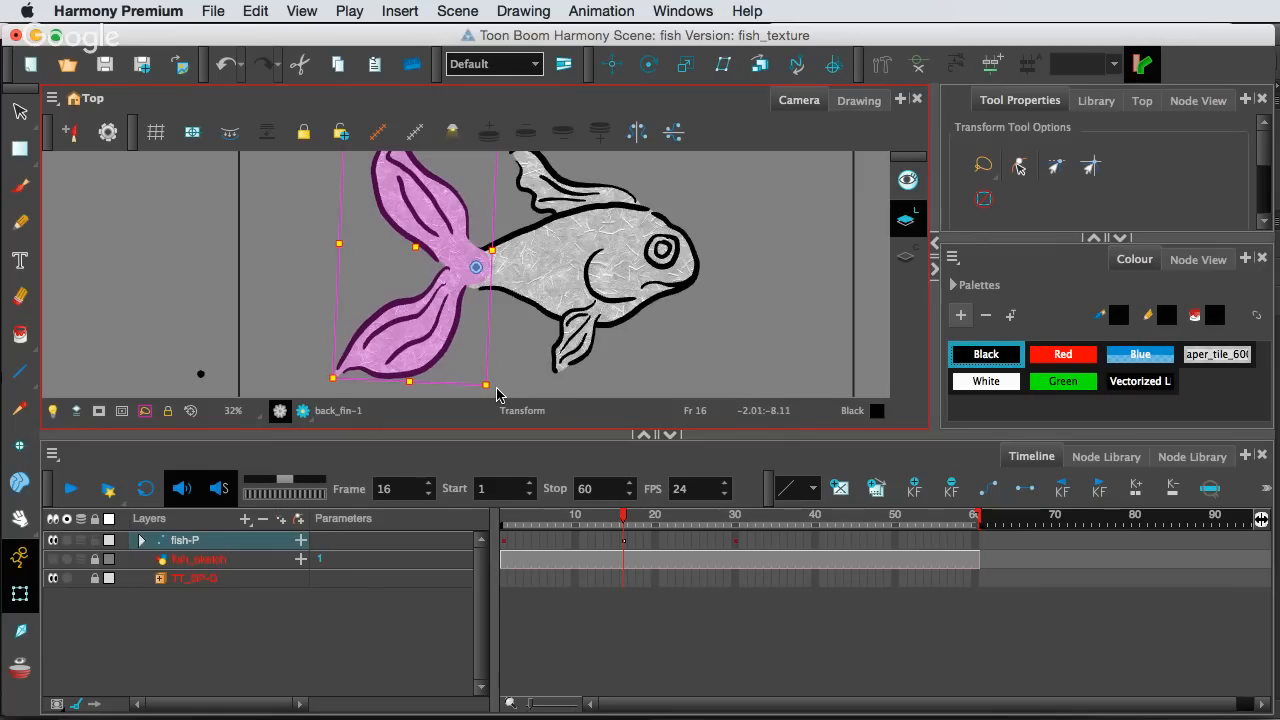
Narrow the top fin slightly at frame 16 and deselect it
{"action": "left_click", "coordinate": [585, 200]}
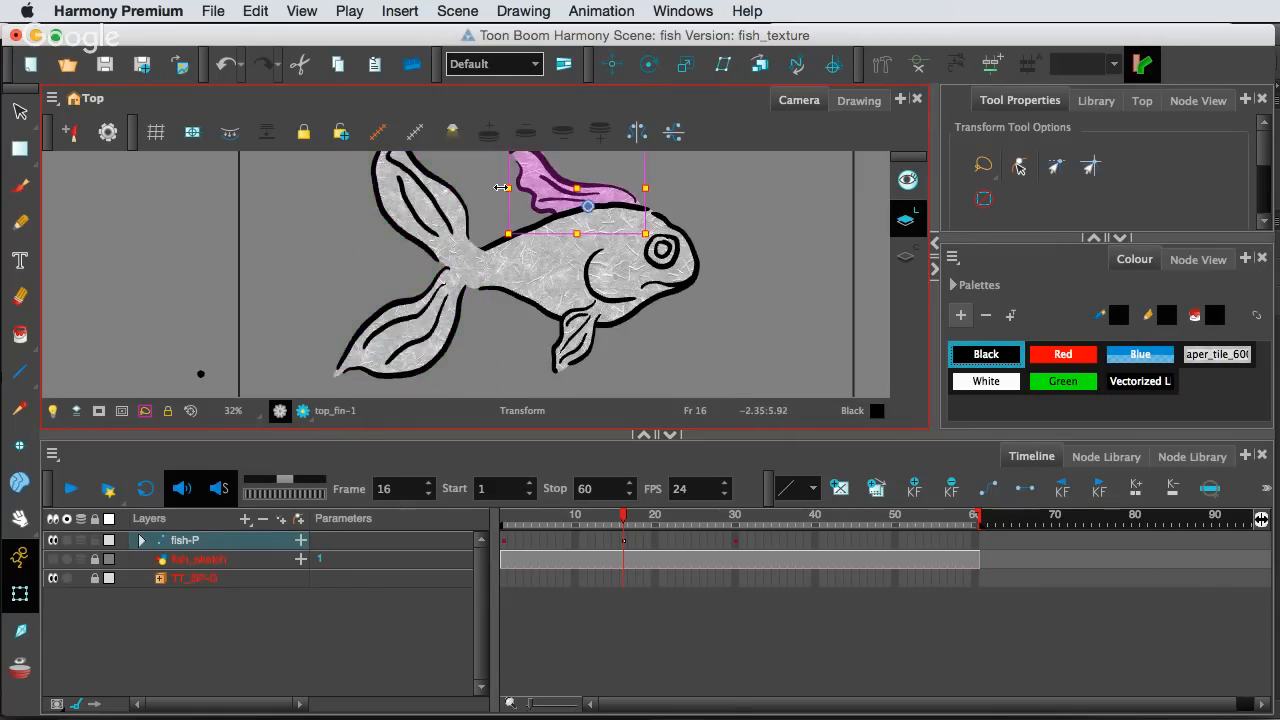
{"action": "left_click_drag", "start_coordinate": [509, 187], "coordinate": [512, 187]}
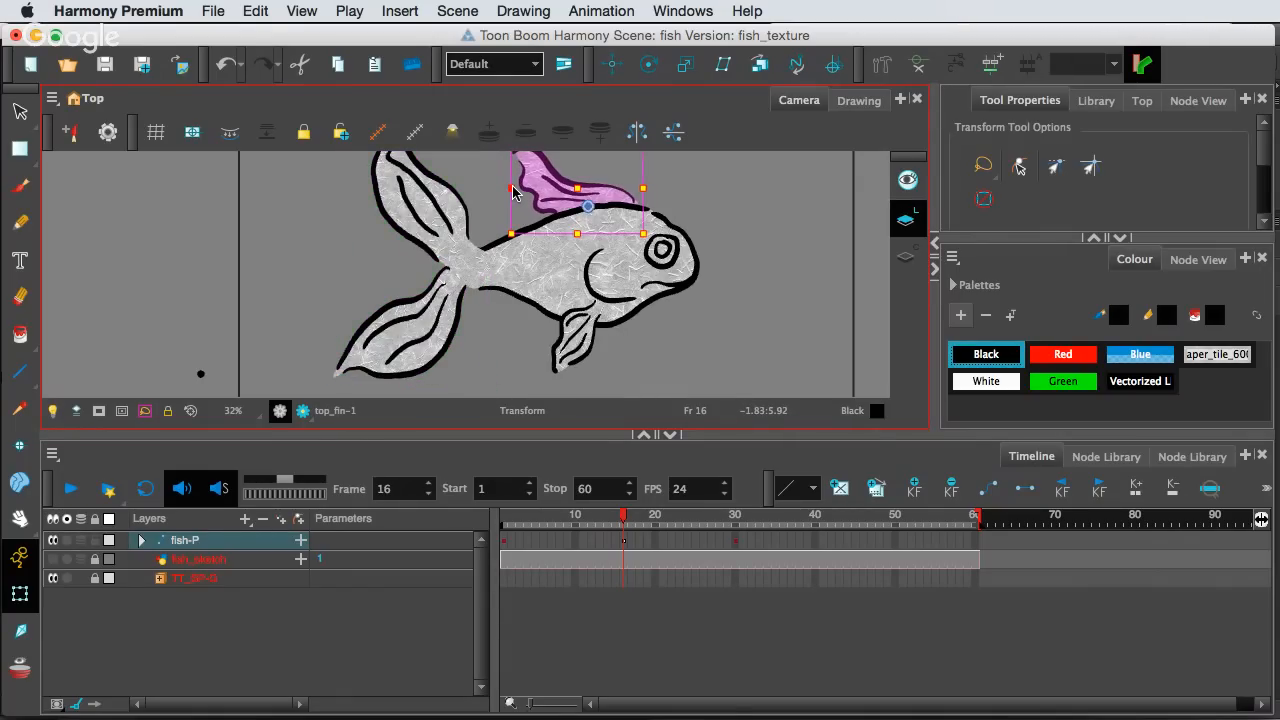
{"action": "left_click", "coordinate": [794, 231]}
Select the gills drawing at frame 16 and narrow it slightly from its tail-side edge
{"action": "left_click", "coordinate": [624, 521]}
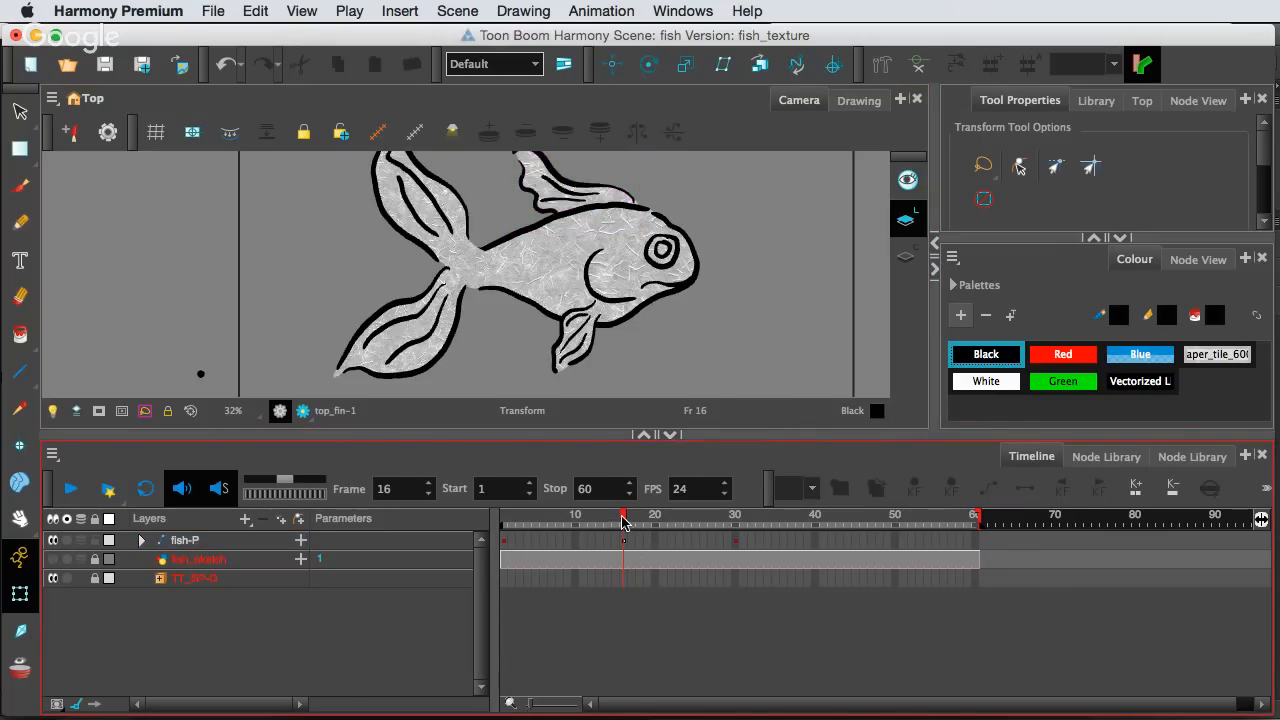
{"action": "mouse_move", "coordinate": [620, 521]}
{"action": "left_mouse_down"}
{"action": "mouse_move", "coordinate": [596, 521]}
{"action": "mouse_move", "coordinate": [632, 521]}
{"action": "mouse_move", "coordinate": [621, 521]}
{"action": "left_mouse_up"}
{"action": "left_click", "coordinate": [620, 302]}
{"action": "key", "text": "Escape"}
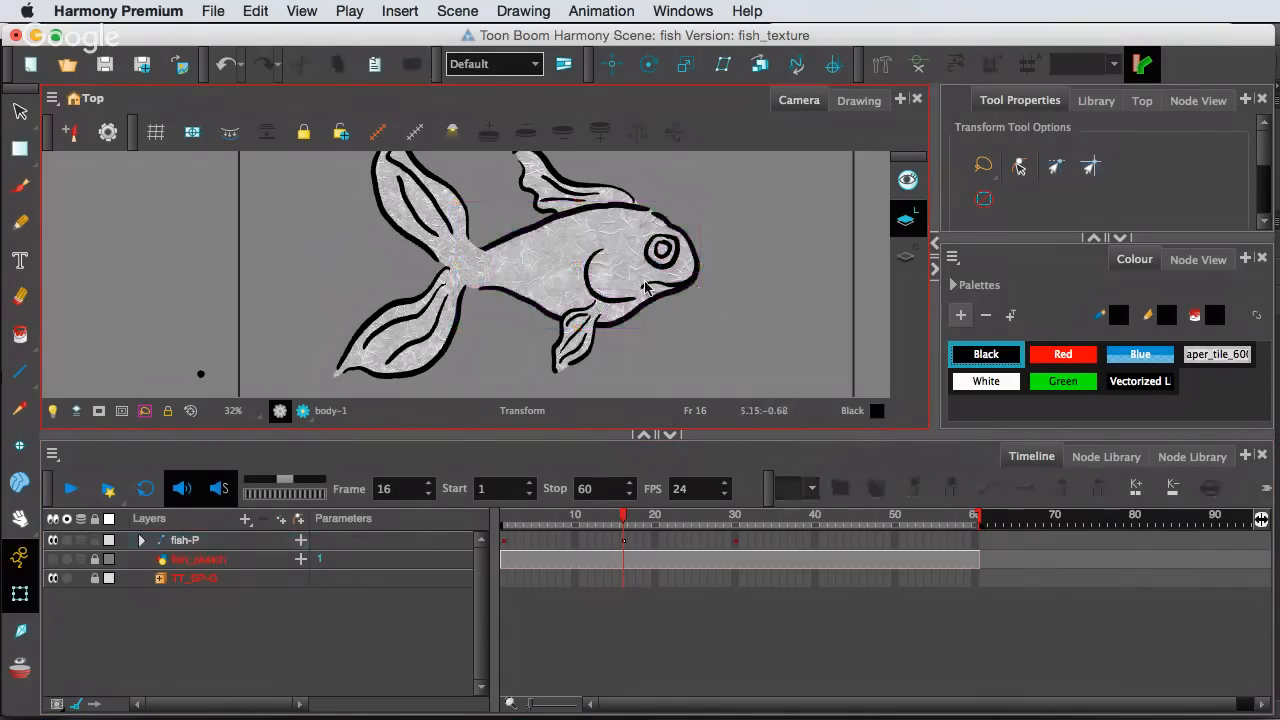
{"action": "left_click", "coordinate": [588, 289]}
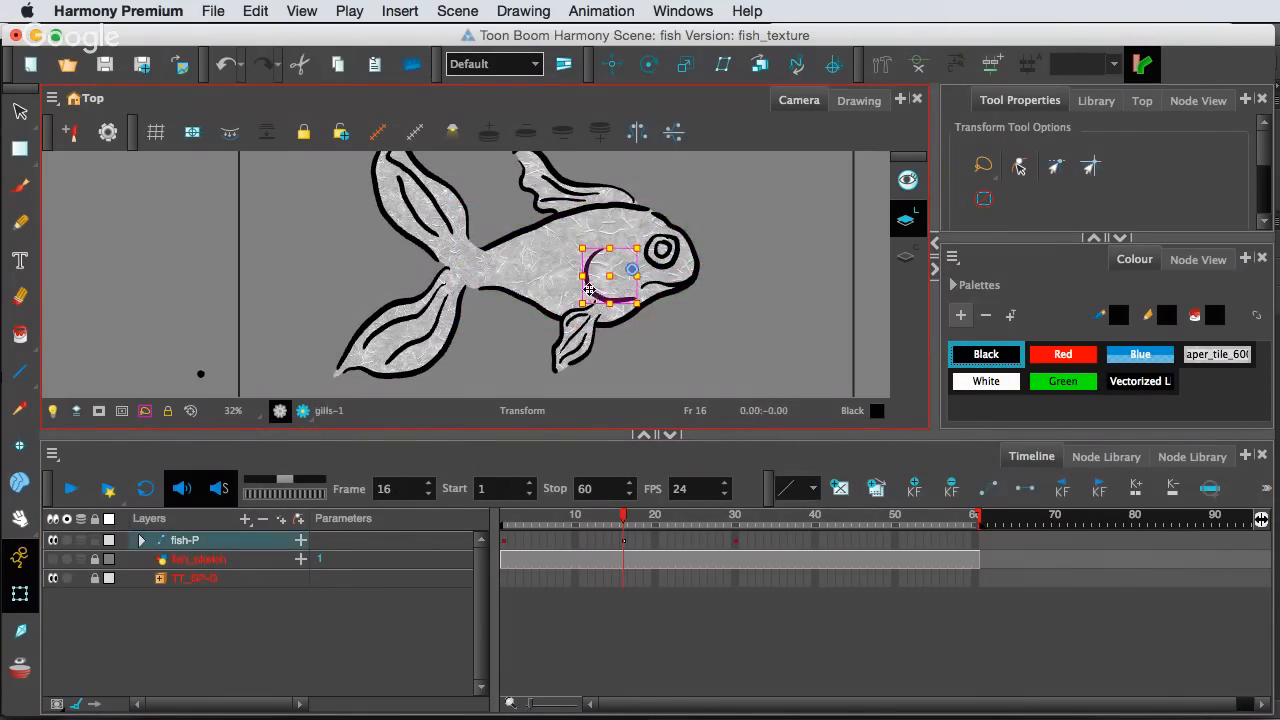
{"action": "left_click_drag", "start_coordinate": [586, 282], "coordinate": [587, 287]}
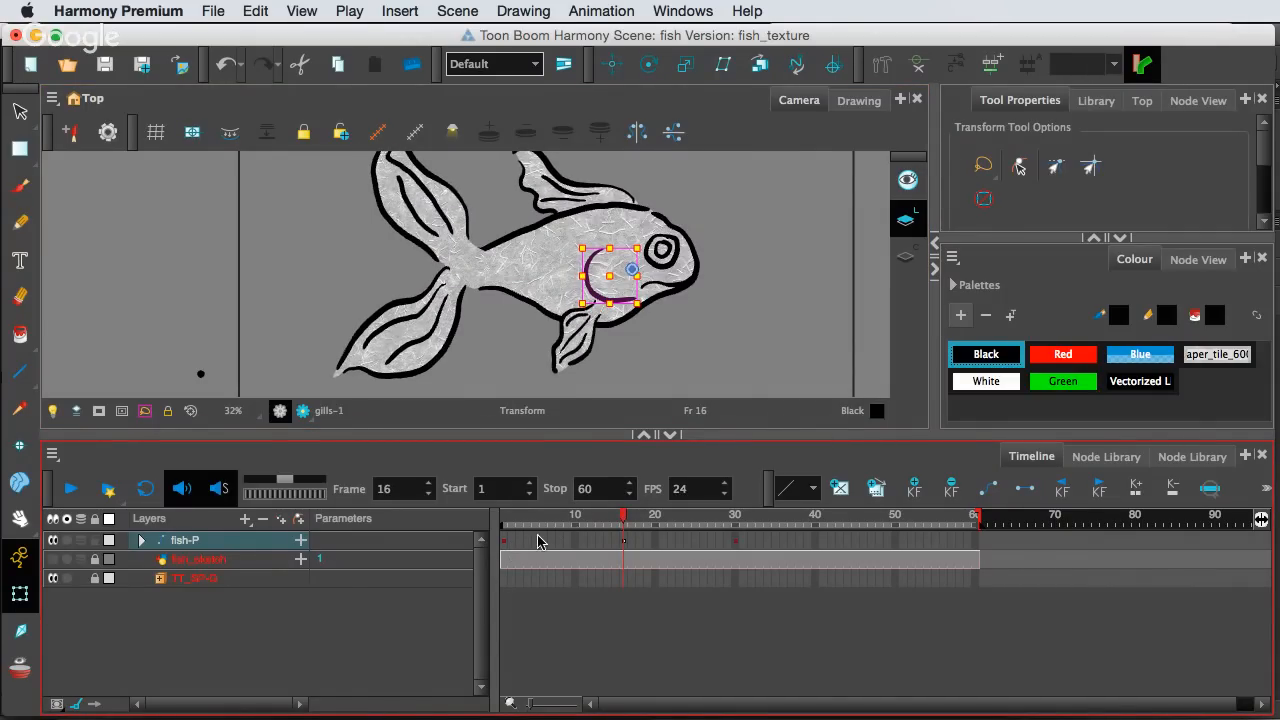
{"action": "left_click", "coordinate": [503, 546]}
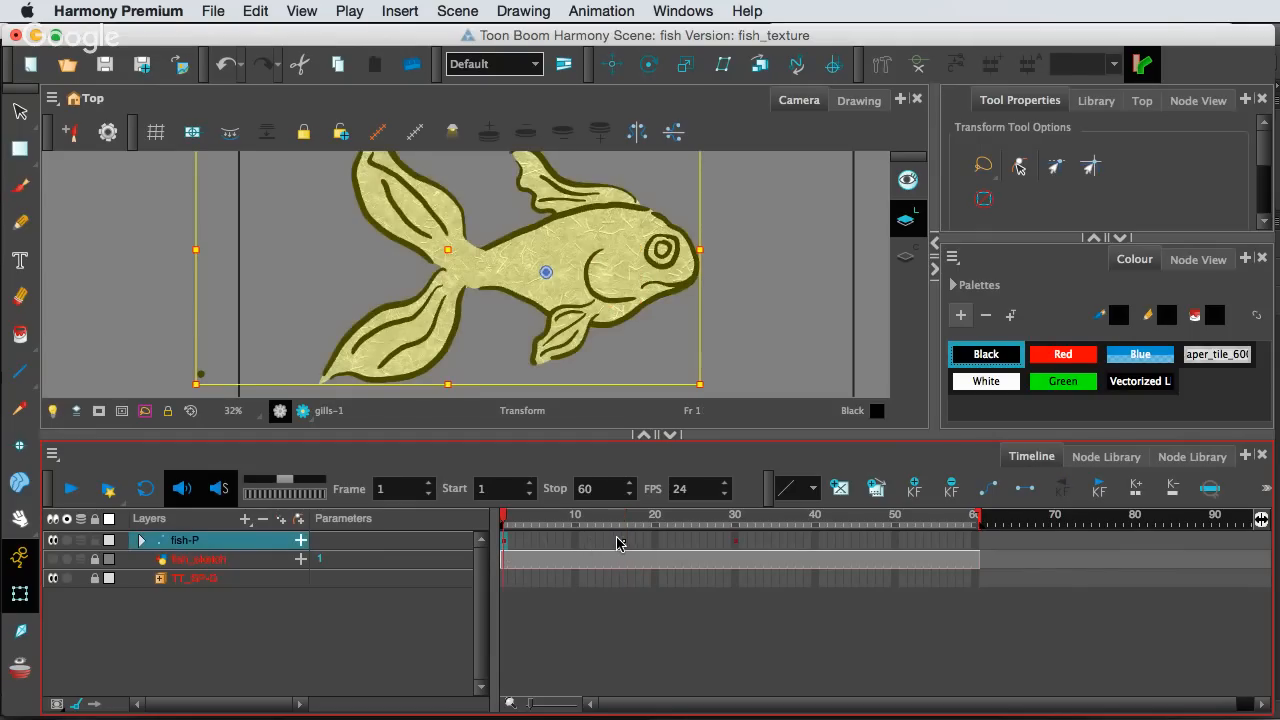
{"action": "left_click", "coordinate": [622, 544]}
{"action": "left_click", "coordinate": [590, 294]}
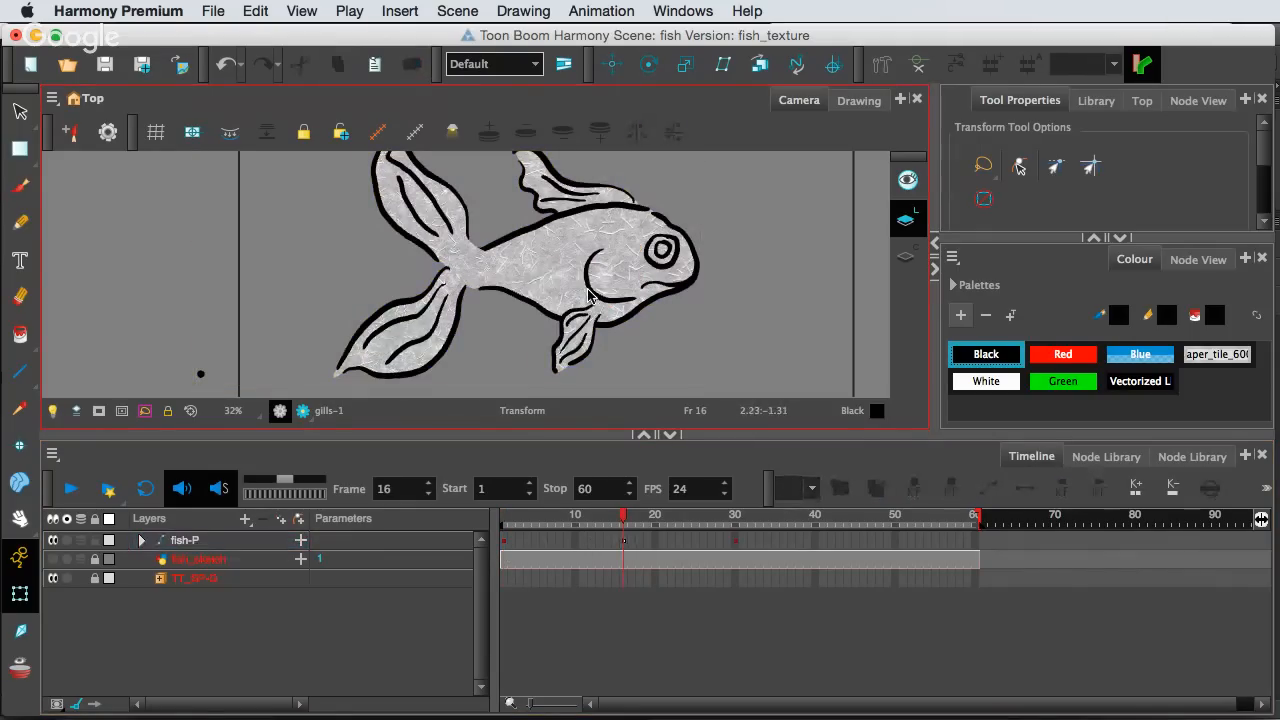
{"action": "left_click", "coordinate": [594, 290]}
{"action": "left_click_drag", "start_coordinate": [582, 276], "coordinate": [588, 278]}
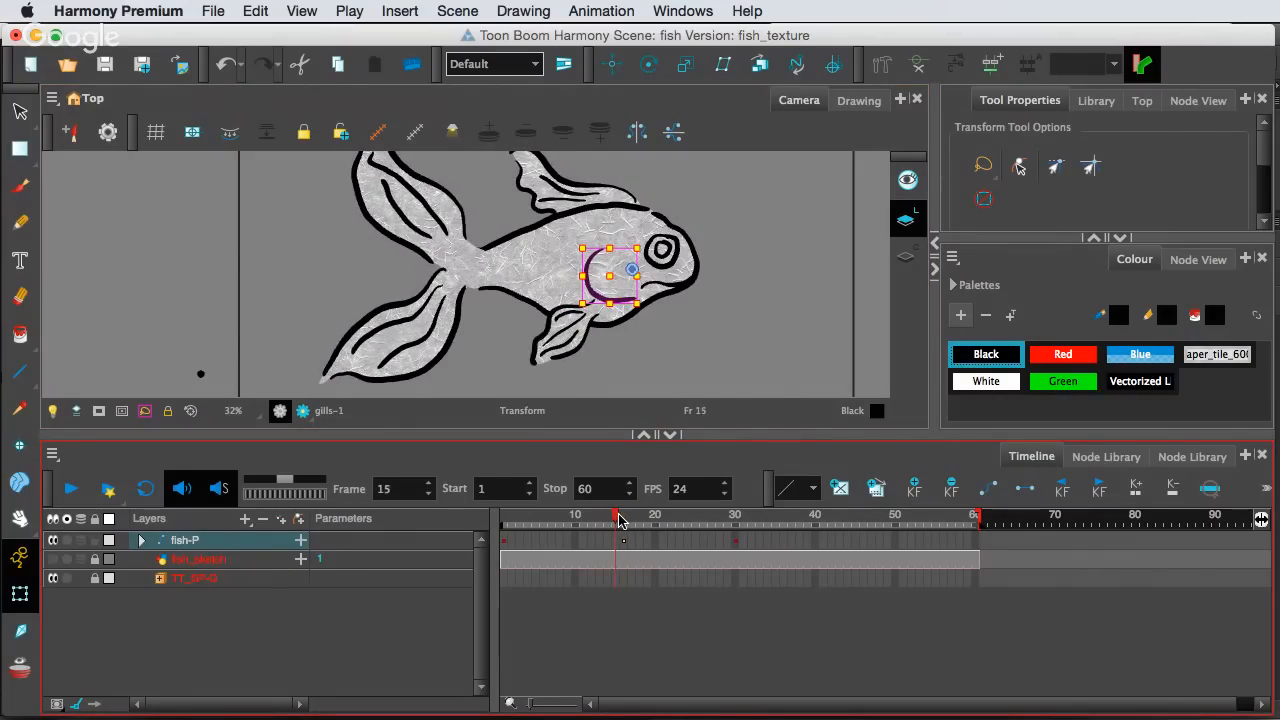
Scrub the timeline back to frame 10 to review the motion between keyframes, and deselect the gills
{"action": "left_click_drag", "start_coordinate": [620, 520], "coordinate": [577, 524]}
{"action": "left_click", "coordinate": [730, 338]}
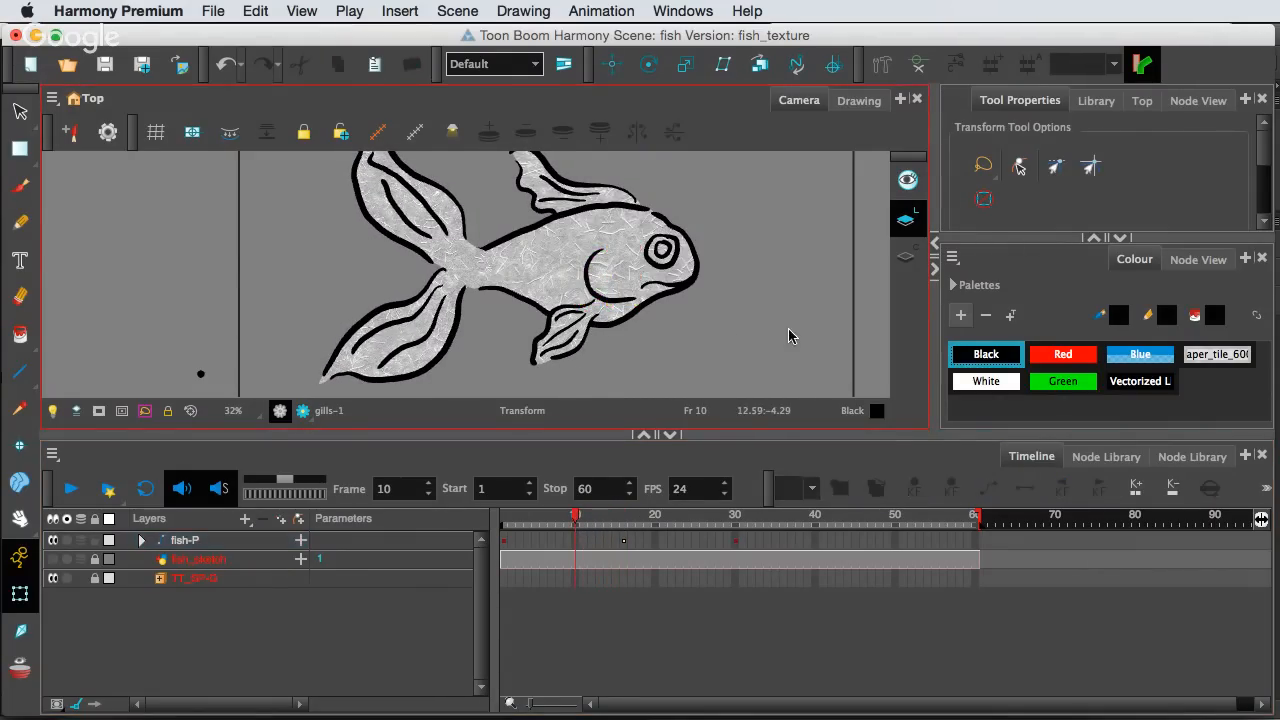
Convert the fish-P peg's keyframes at frames 1 and 16 to motion keyframes and scrub back to frame 1
{"action": "left_click", "coordinate": [639, 527]}
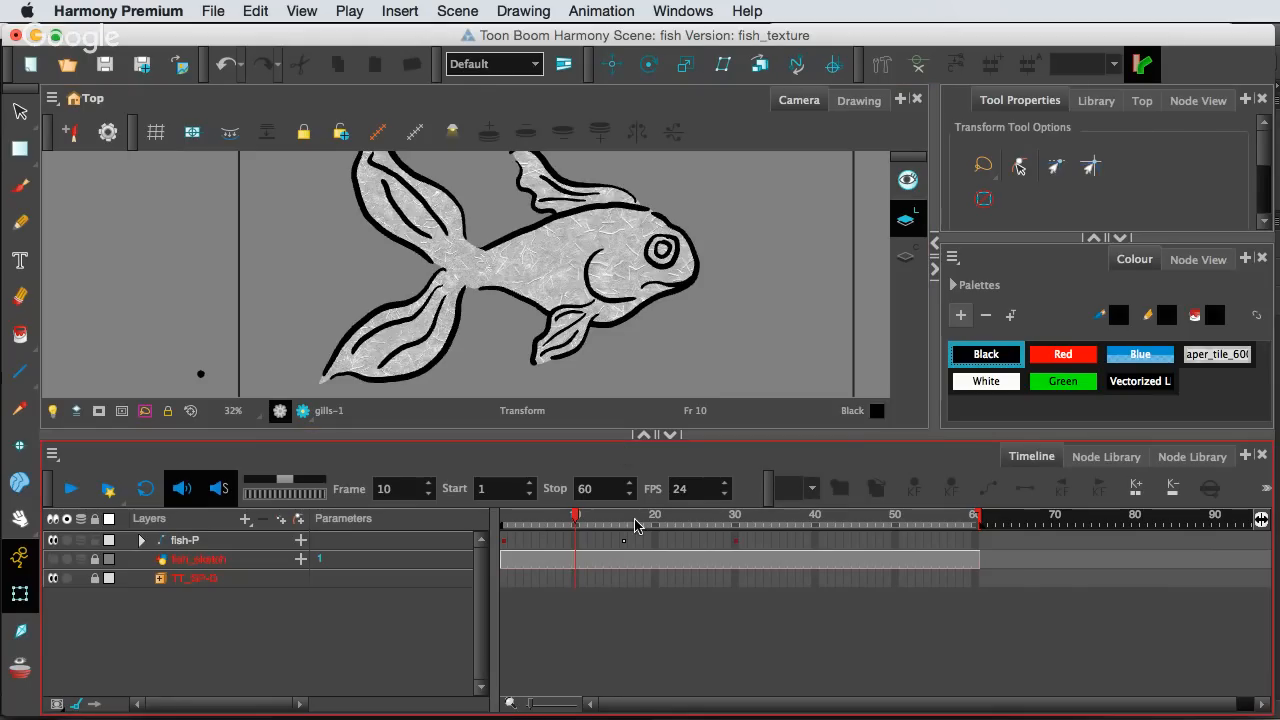
{"action": "left_click", "coordinate": [503, 543]}
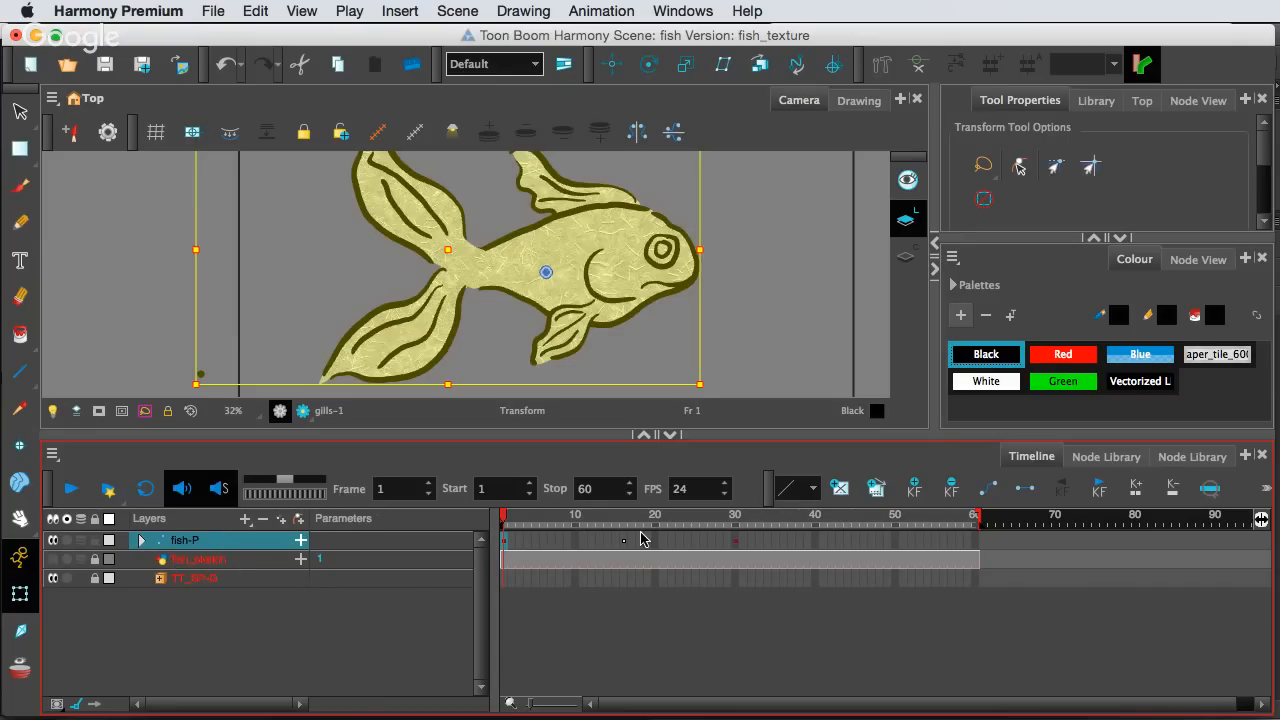
{"action": "mouse_move", "coordinate": [506, 517]}
{"action": "left_mouse_down"}
{"action": "mouse_move", "coordinate": [632, 517]}
{"action": "mouse_move", "coordinate": [504, 518]}
{"action": "left_mouse_up"}
{"action": "key", "text": "super+k"}
{"action": "left_click_drag", "start_coordinate": [503, 518], "coordinate": [627, 542]}
{"action": "left_click", "coordinate": [623, 541]}
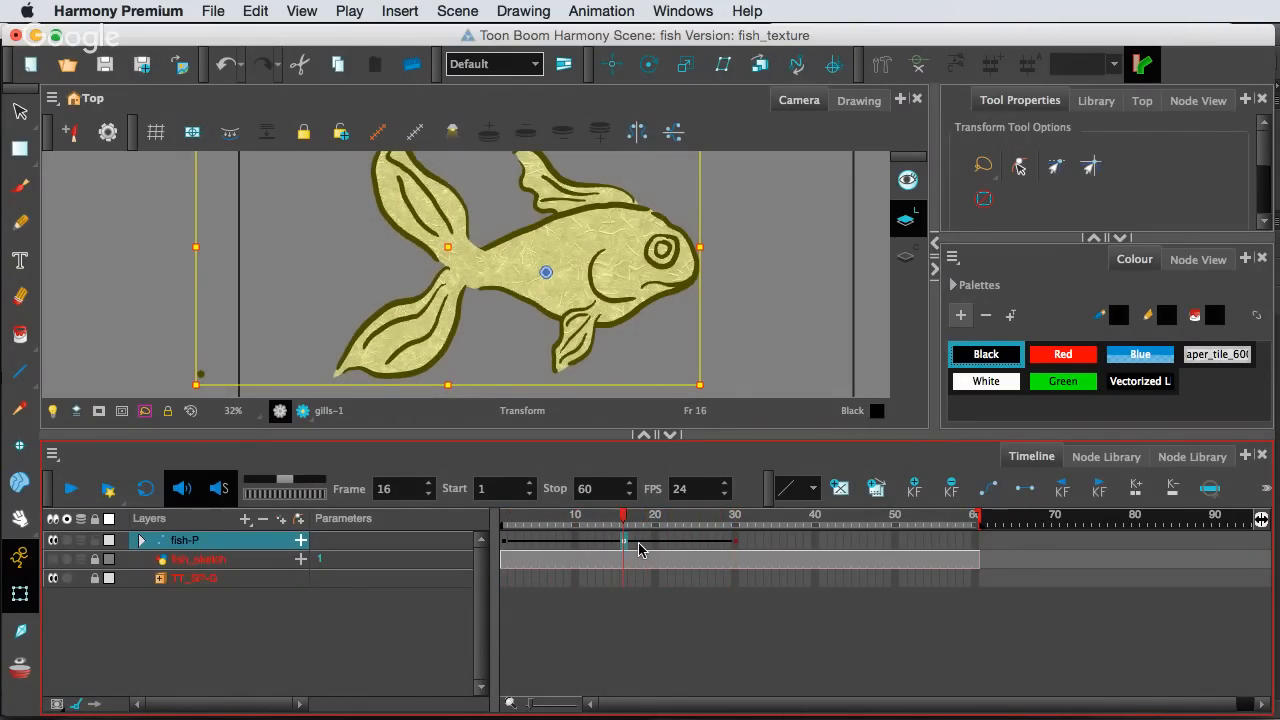
{"action": "key", "text": "super+k"}
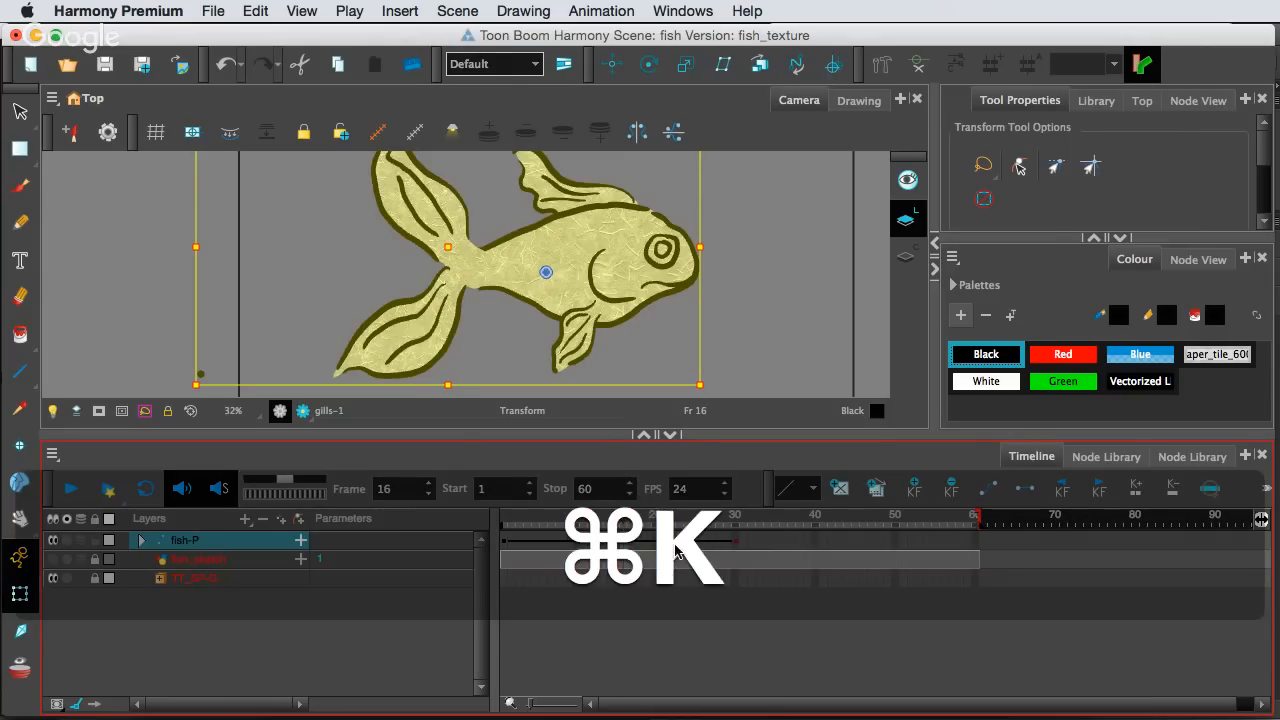
{"action": "mouse_move", "coordinate": [628, 521]}
{"action": "left_mouse_down"}
{"action": "mouse_move", "coordinate": [762, 524]}
{"action": "mouse_move", "coordinate": [735, 538]}
{"action": "mouse_move", "coordinate": [663, 517]}
{"action": "mouse_move", "coordinate": [495, 523]}
{"action": "left_mouse_up"}
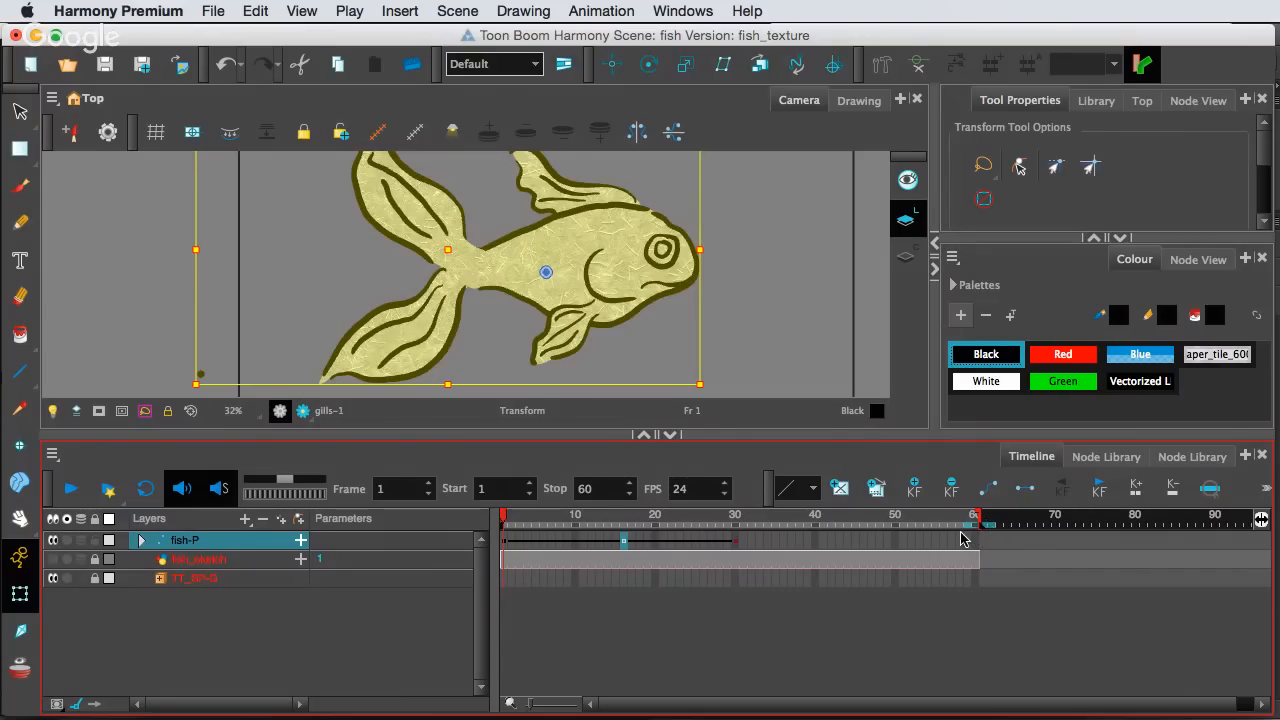
Shorten the playback range by setting its stop frame to 29
{"action": "left_click", "coordinate": [862, 541]}
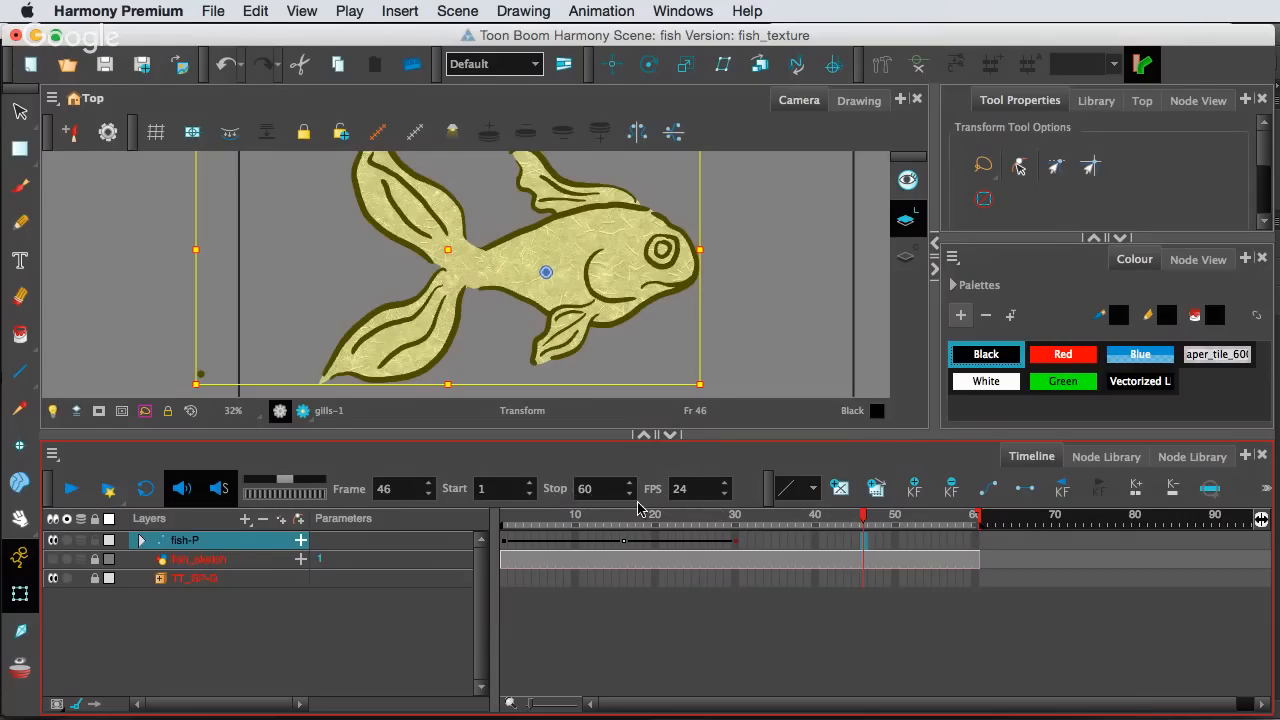
{"action": "left_click", "coordinate": [597, 490]}
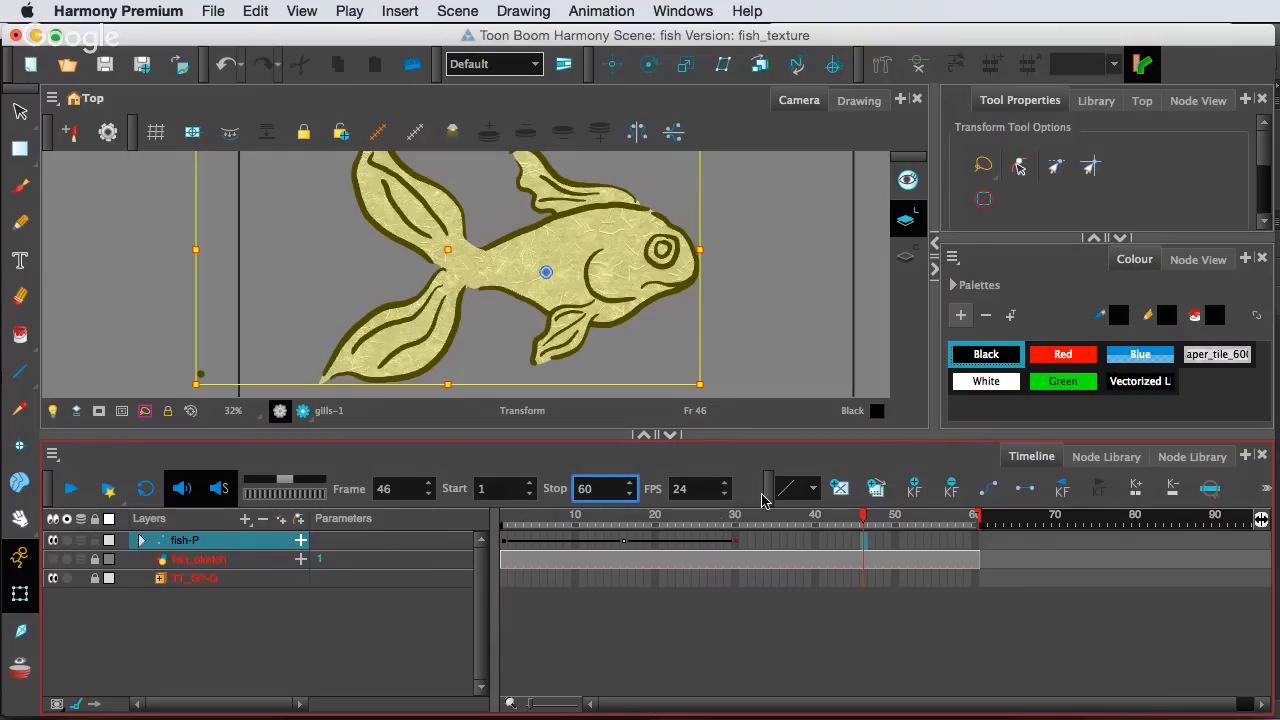
{"action": "key", "text": "Return"}
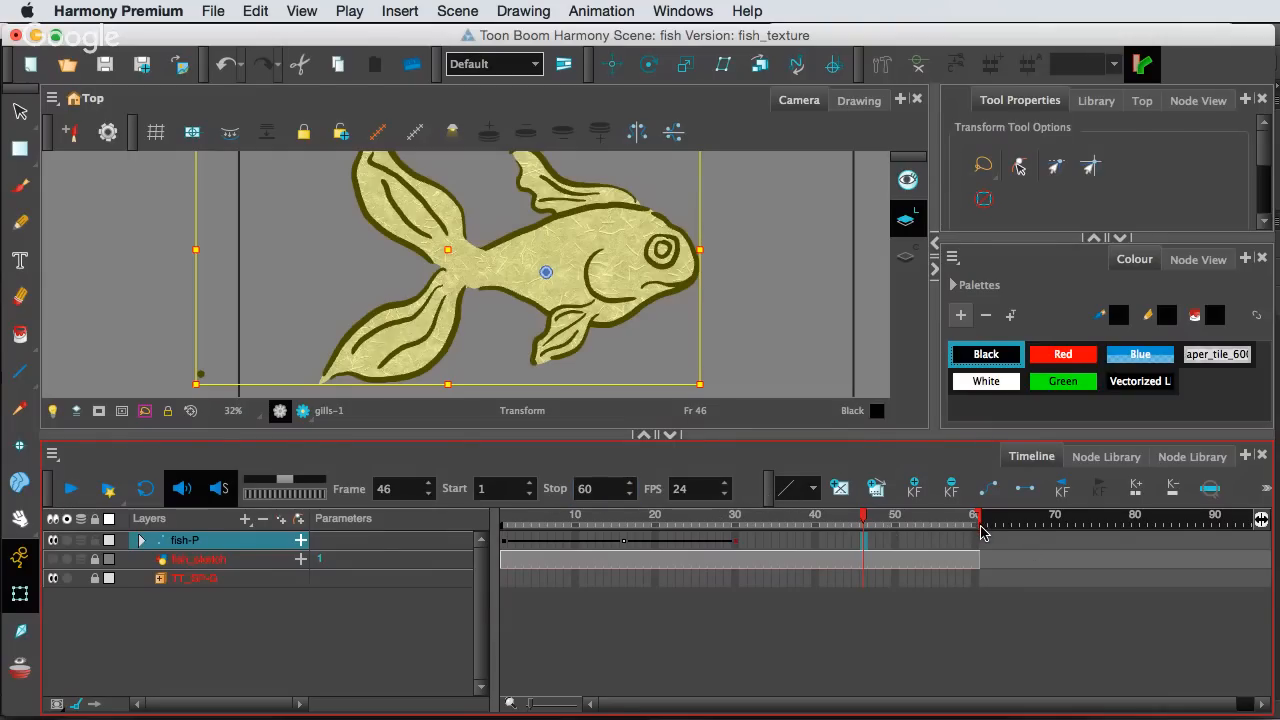
{"action": "left_click_drag", "start_coordinate": [982, 535], "coordinate": [758, 548]}
{"action": "left_click_drag", "start_coordinate": [734, 550], "coordinate": [734, 550]}
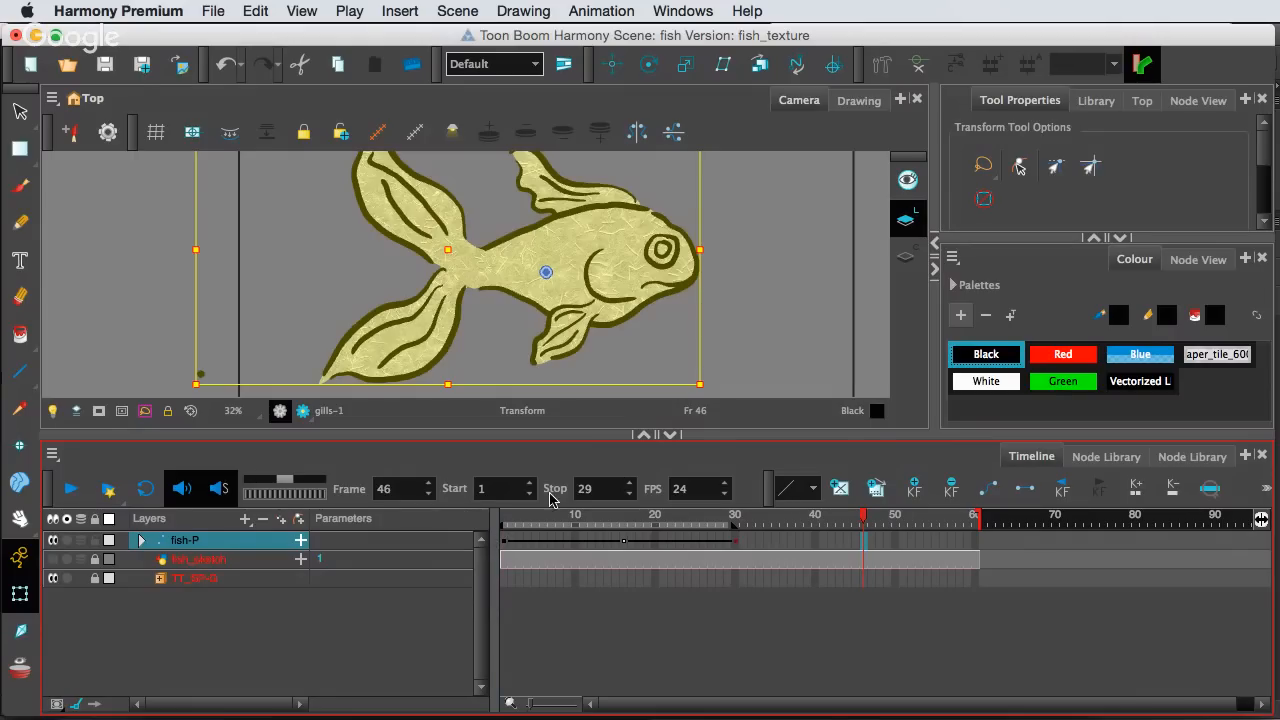
{"action": "double_click", "coordinate": [590, 494]}
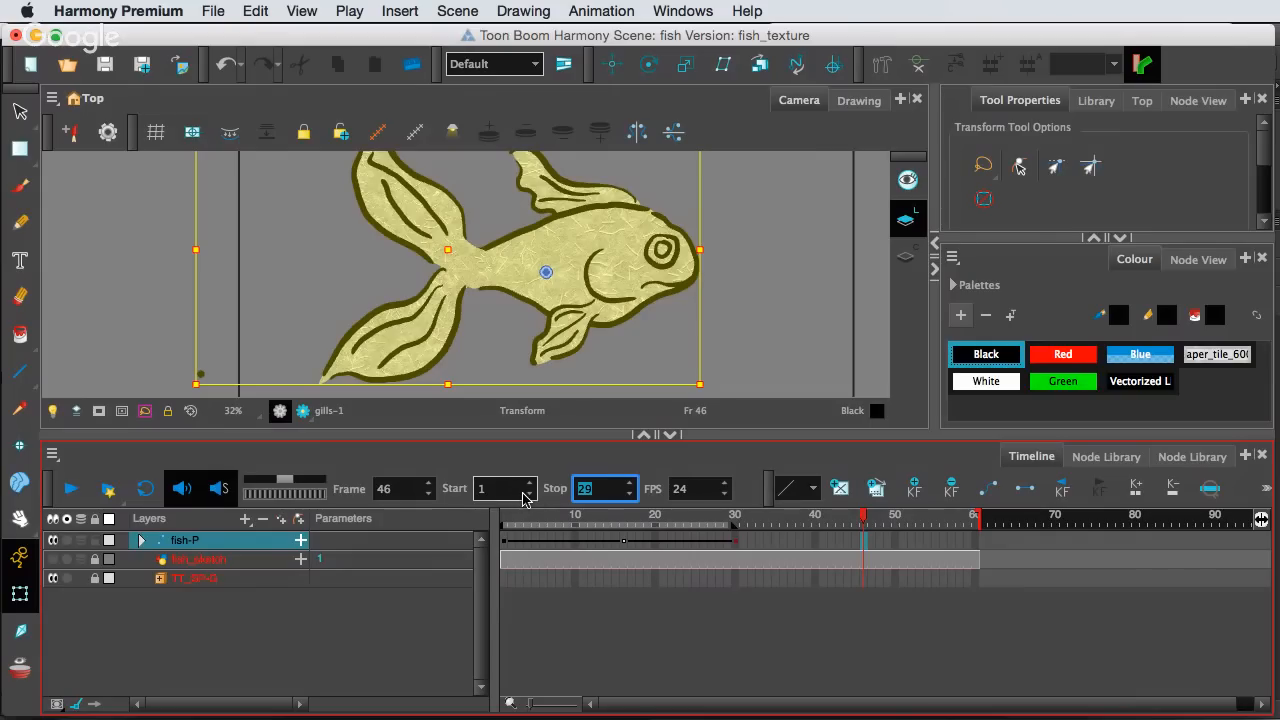
Enable looping, play the fish animation, and stop it with the layer deselected
{"action": "left_click", "coordinate": [138, 489]}
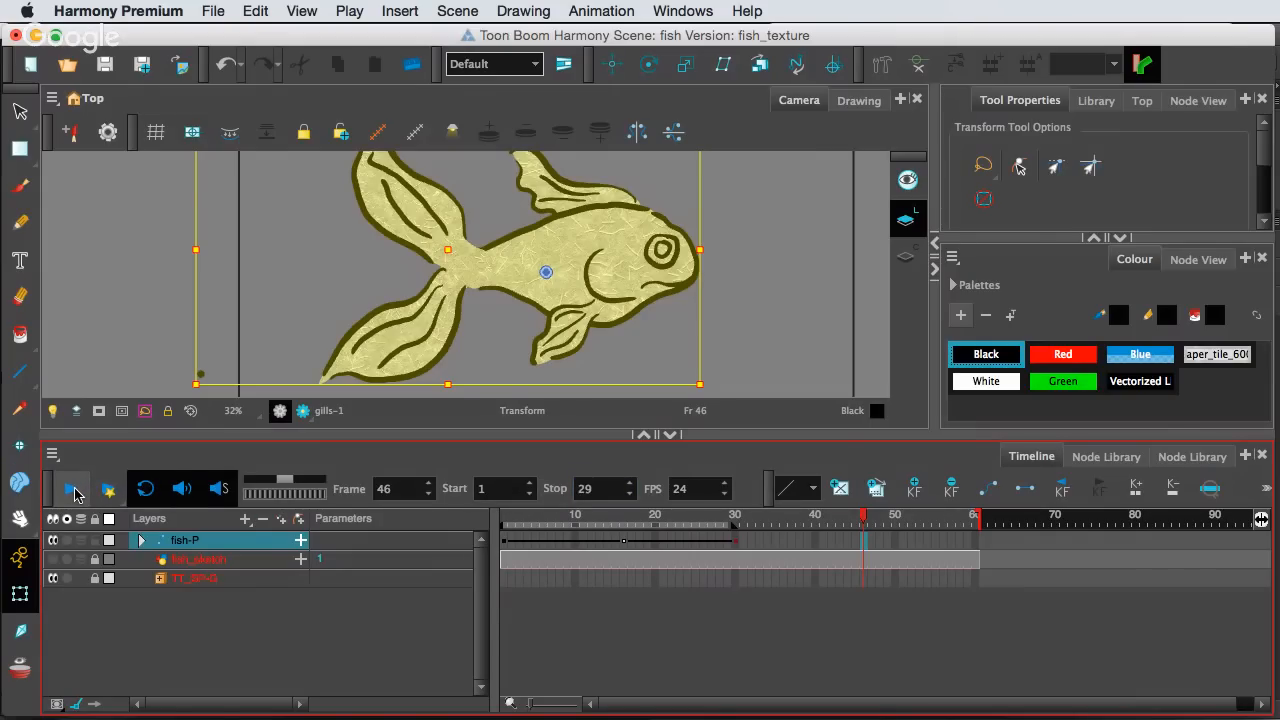
{"action": "left_click", "coordinate": [73, 490]}
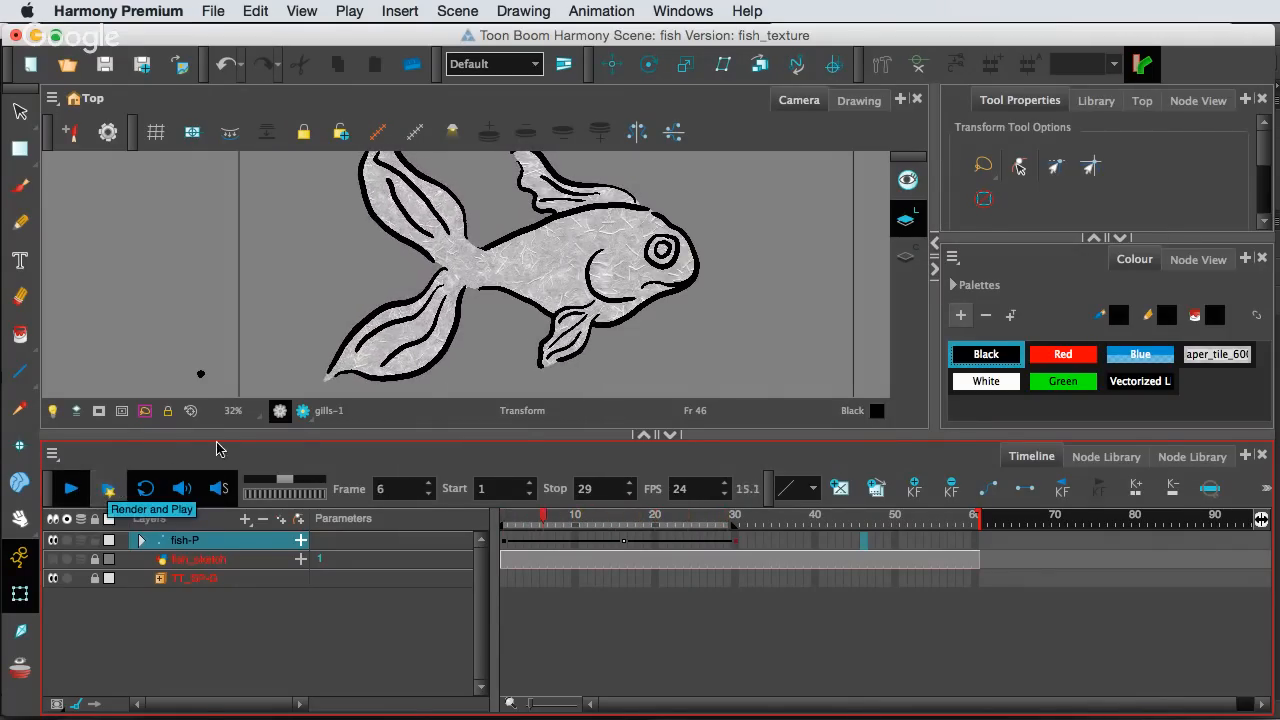
{"action": "left_click", "coordinate": [107, 489]}
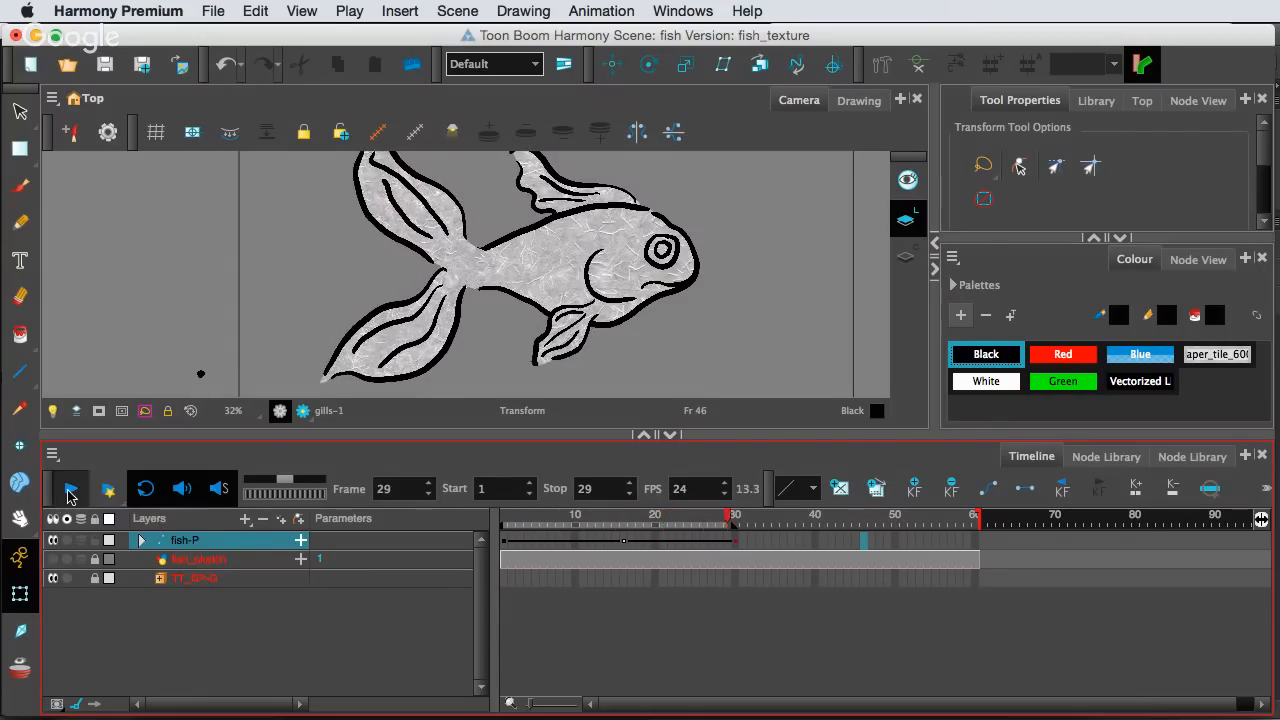
{"action": "left_click", "coordinate": [630, 598]}
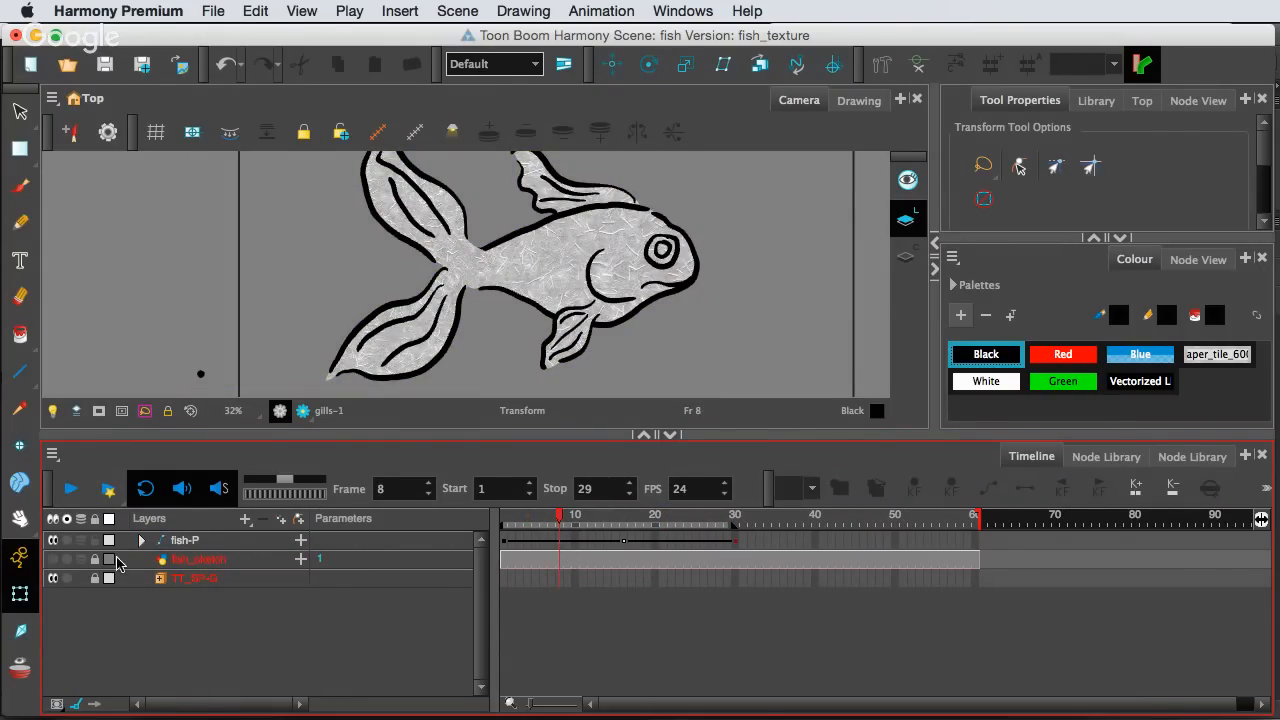
Expand the fish-P group, copy the gills keyframe at frame 16, and paste it at frames 9 and 23
{"action": "left_click", "coordinate": [145, 541]}
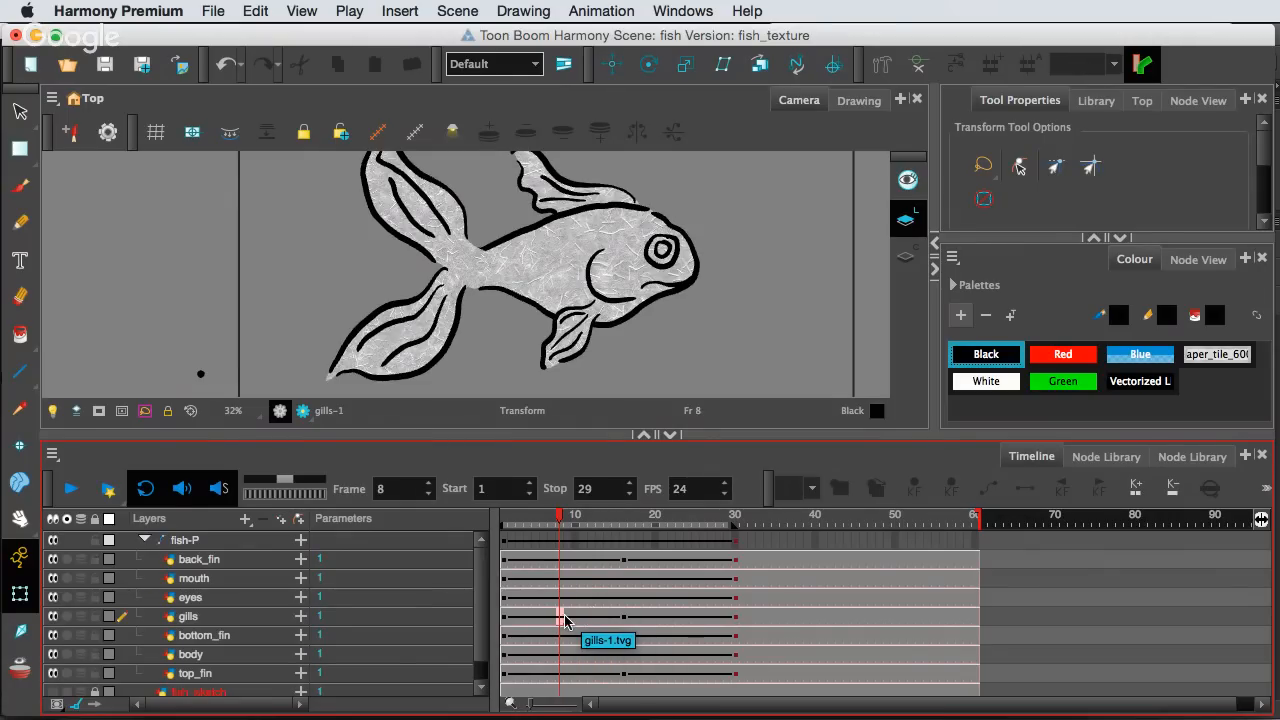
{"action": "left_click", "coordinate": [567, 619]}
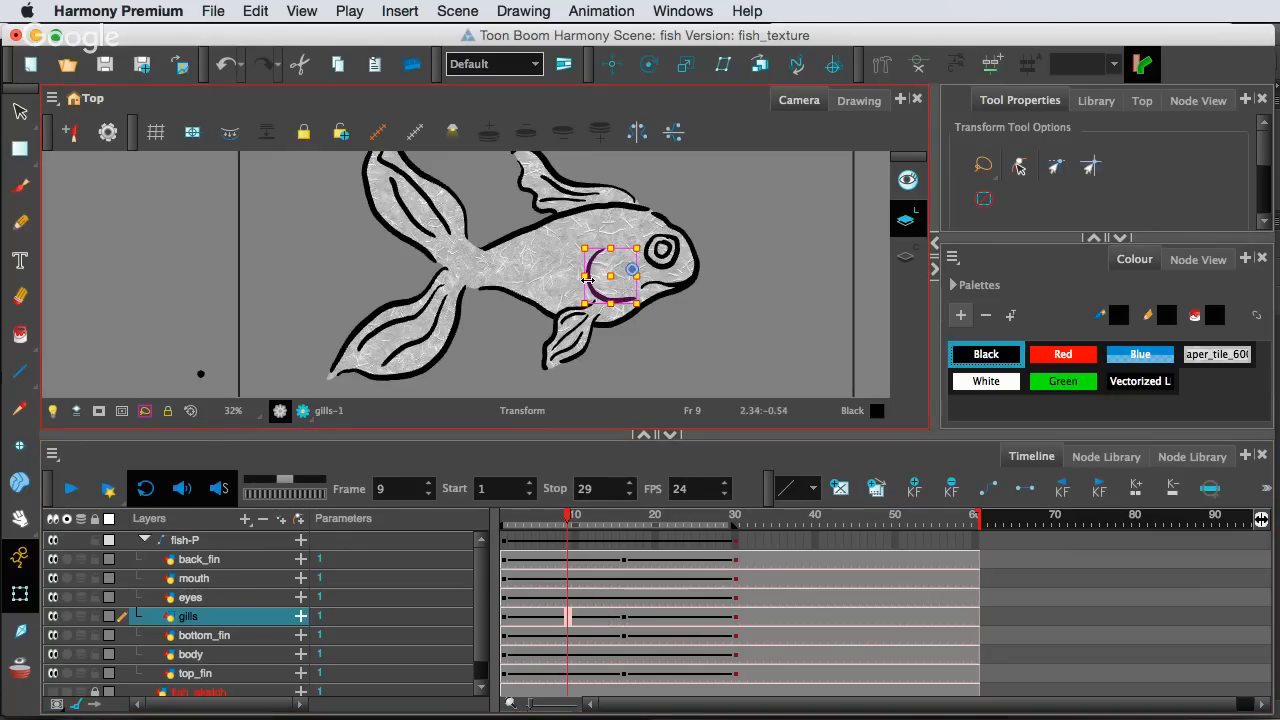
{"action": "left_click", "coordinate": [624, 617]}
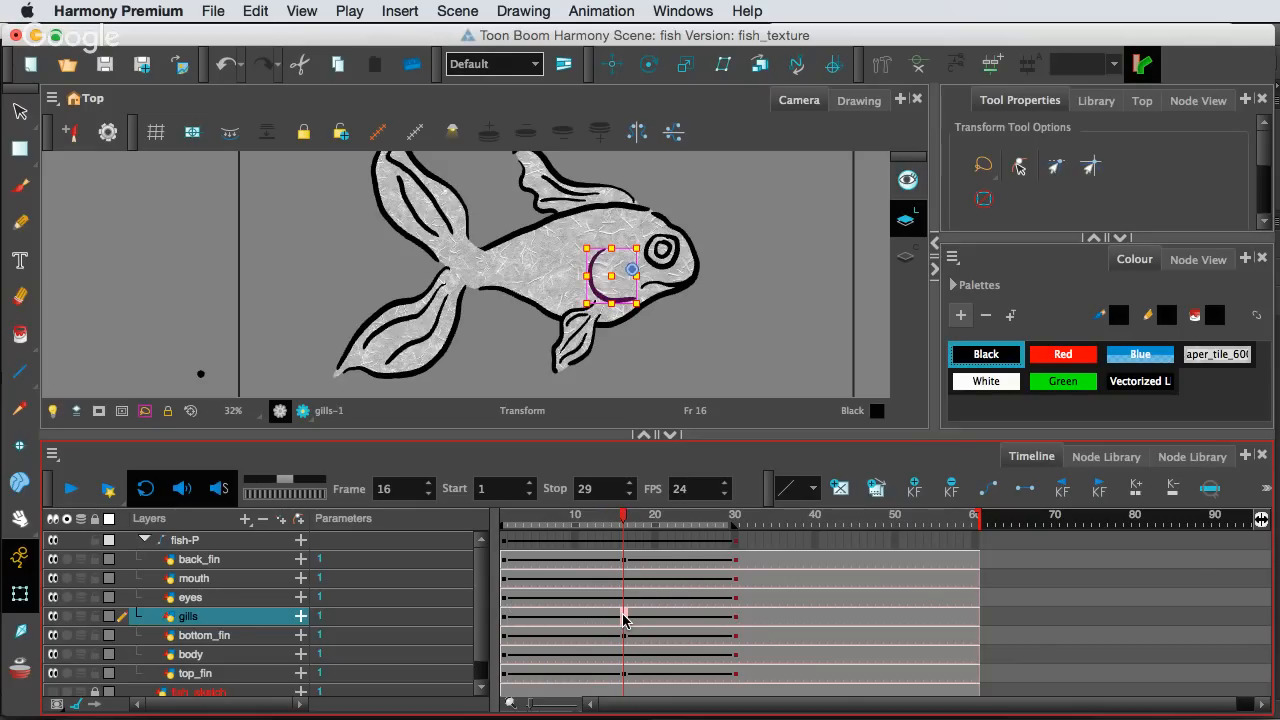
{"action": "key", "text": "super+c"}
{"action": "left_click", "coordinate": [561, 617]}
{"action": "left_click", "coordinate": [570, 618]}
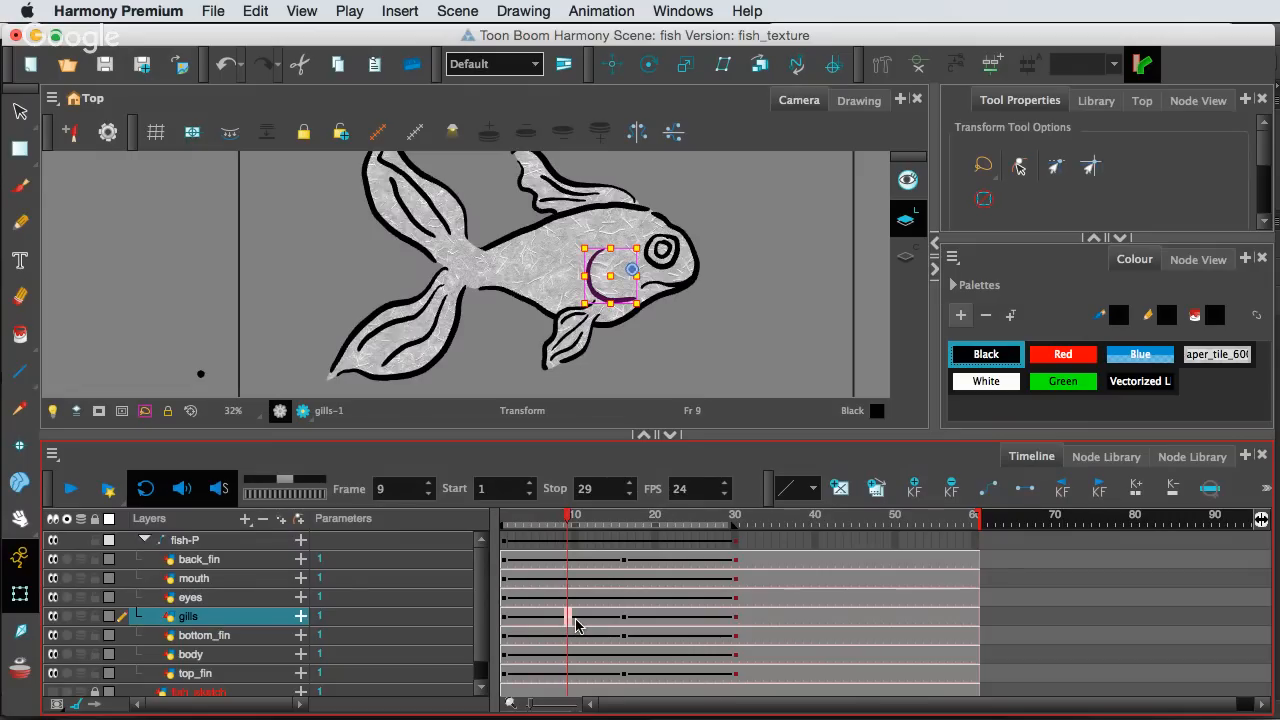
{"action": "key", "text": "super+v"}
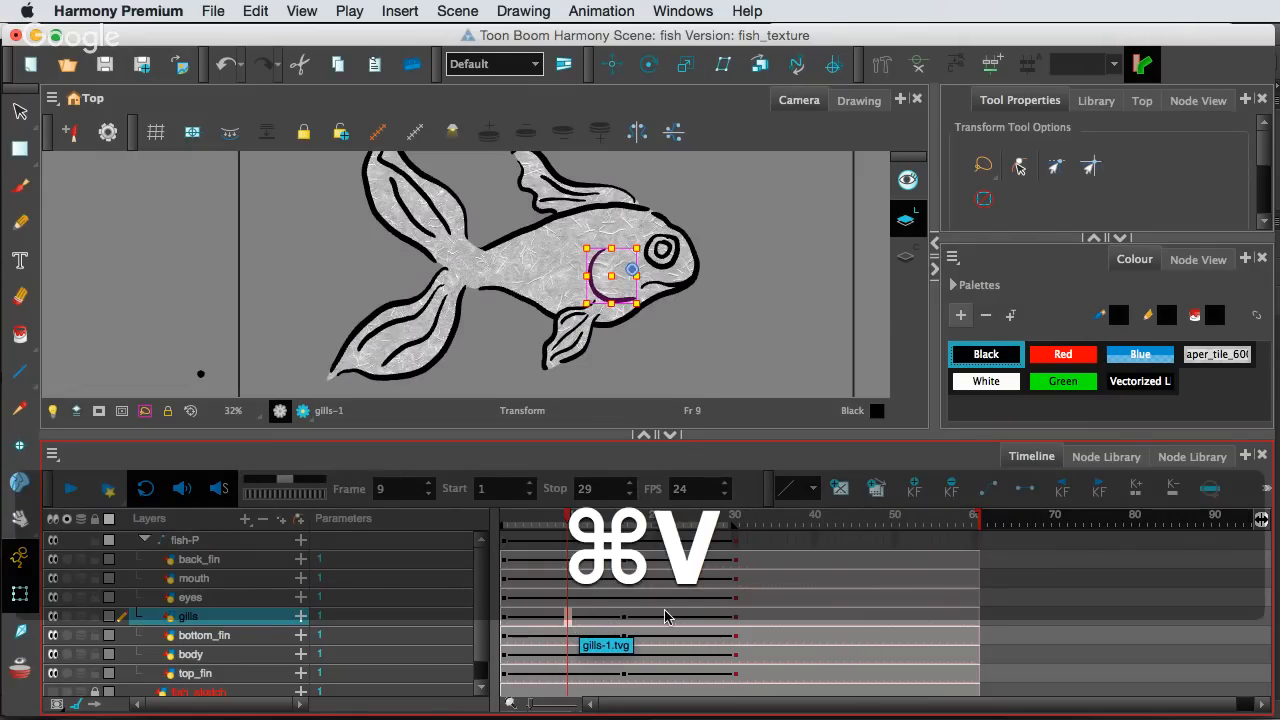
{"action": "left_click", "coordinate": [681, 618]}
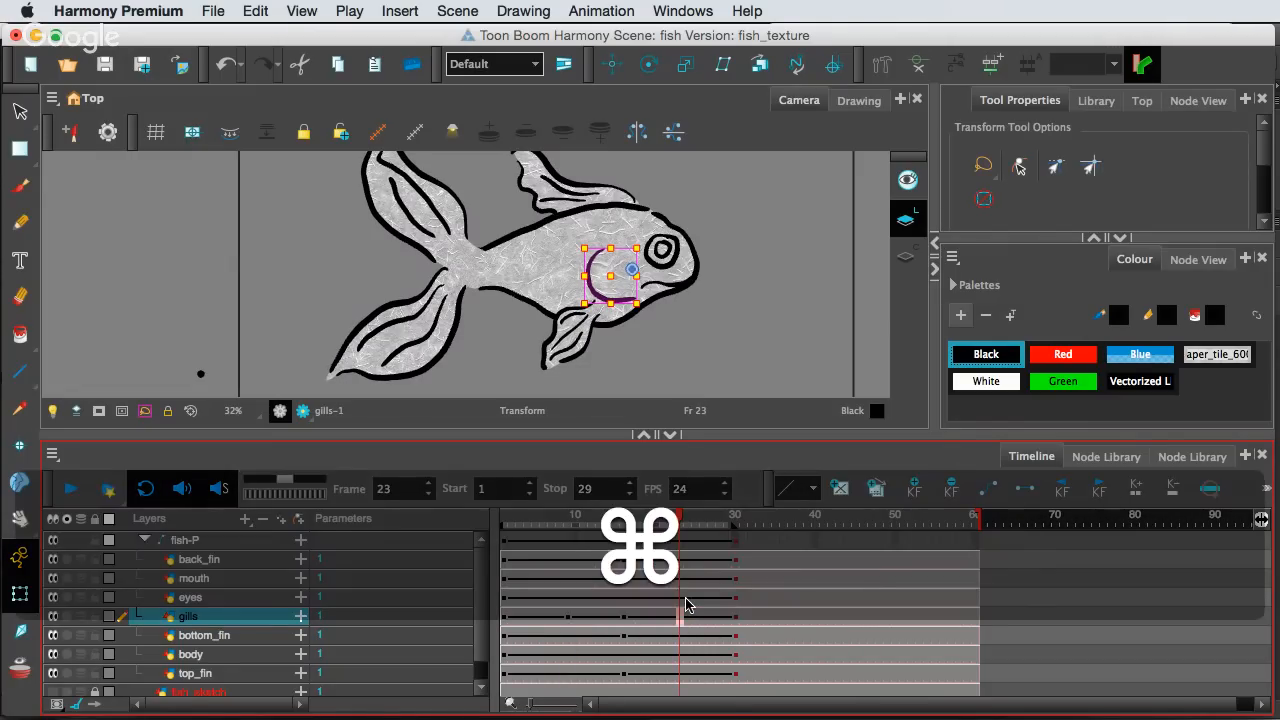
{"action": "key", "text": "super+v"}
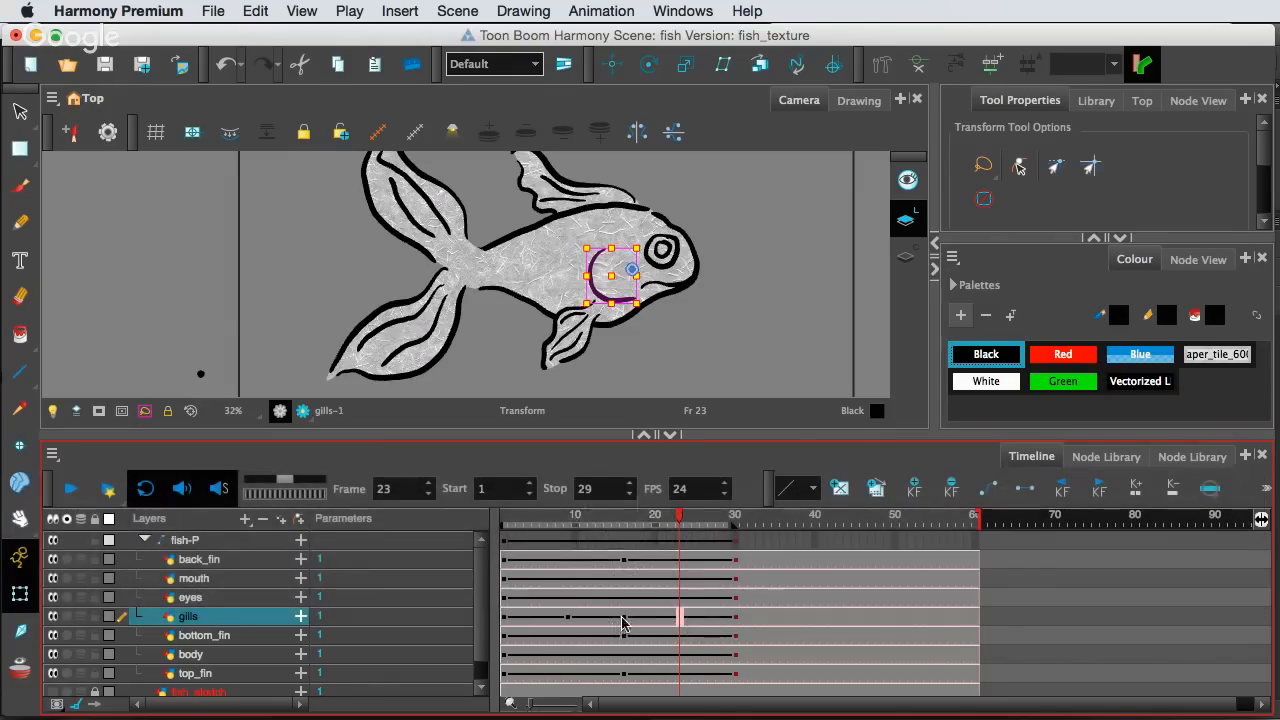
Copy the gills keyframe at frame 1 and paste it over the one at frame 16
{"action": "left_click", "coordinate": [623, 618]}
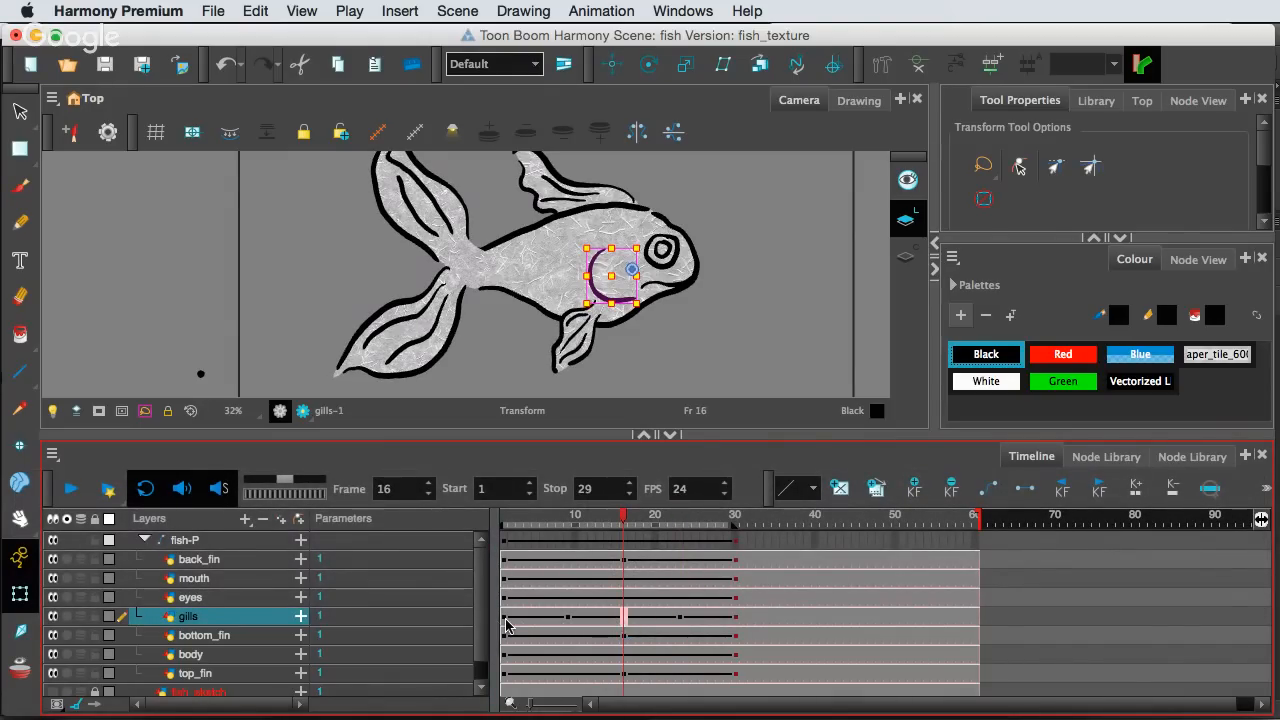
{"action": "left_click", "coordinate": [506, 619]}
{"action": "left_click", "coordinate": [600, 268]}
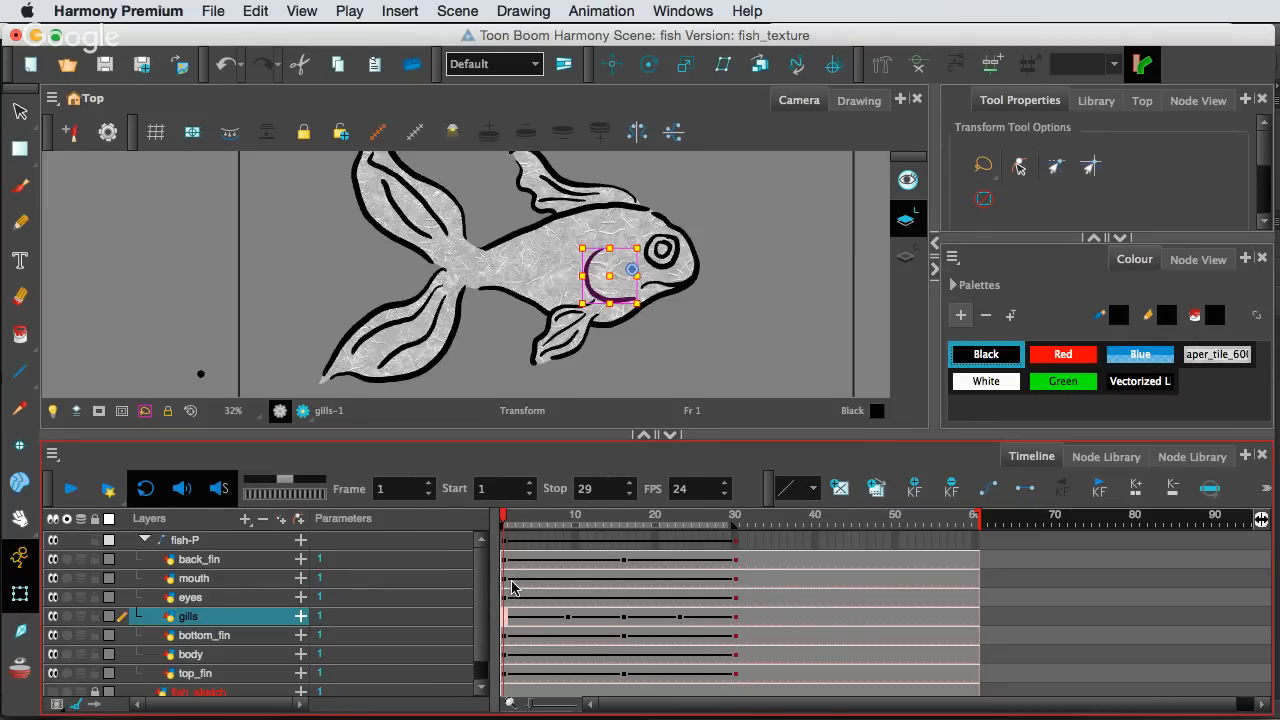
{"action": "key", "text": "super+c"}
{"action": "left_click", "coordinate": [623, 617]}
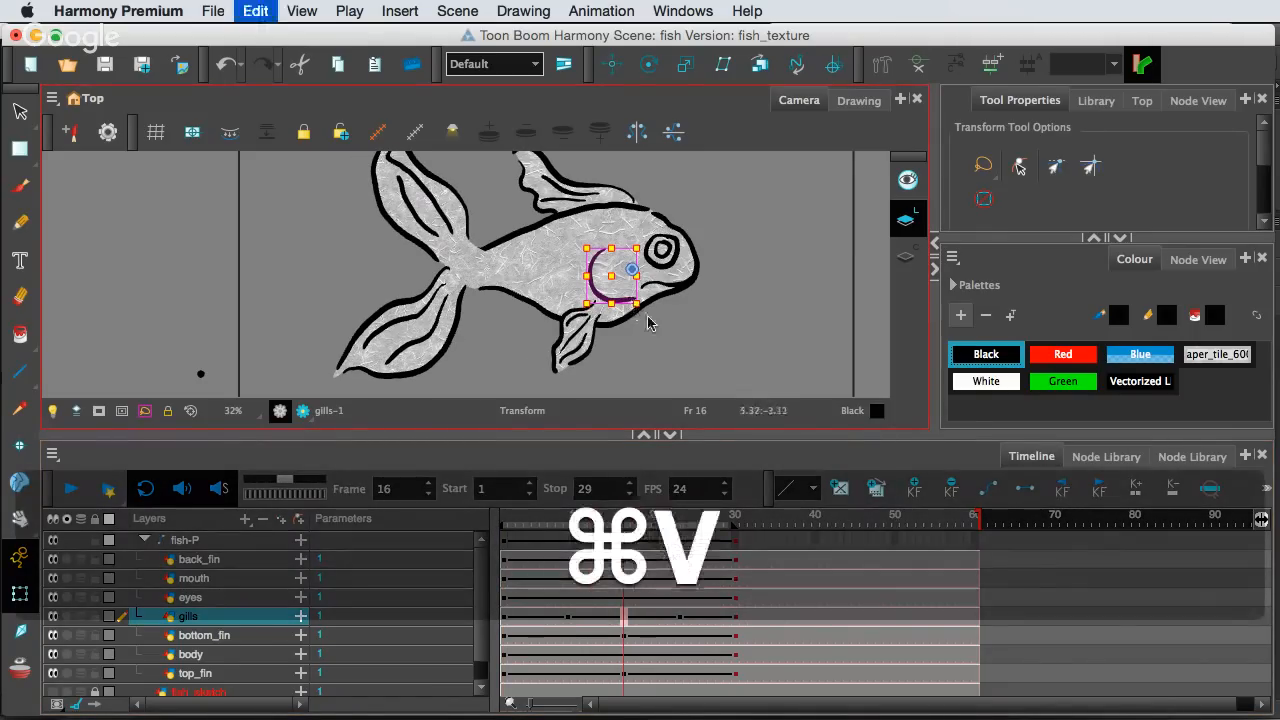
{"action": "key", "text": "super+v"}
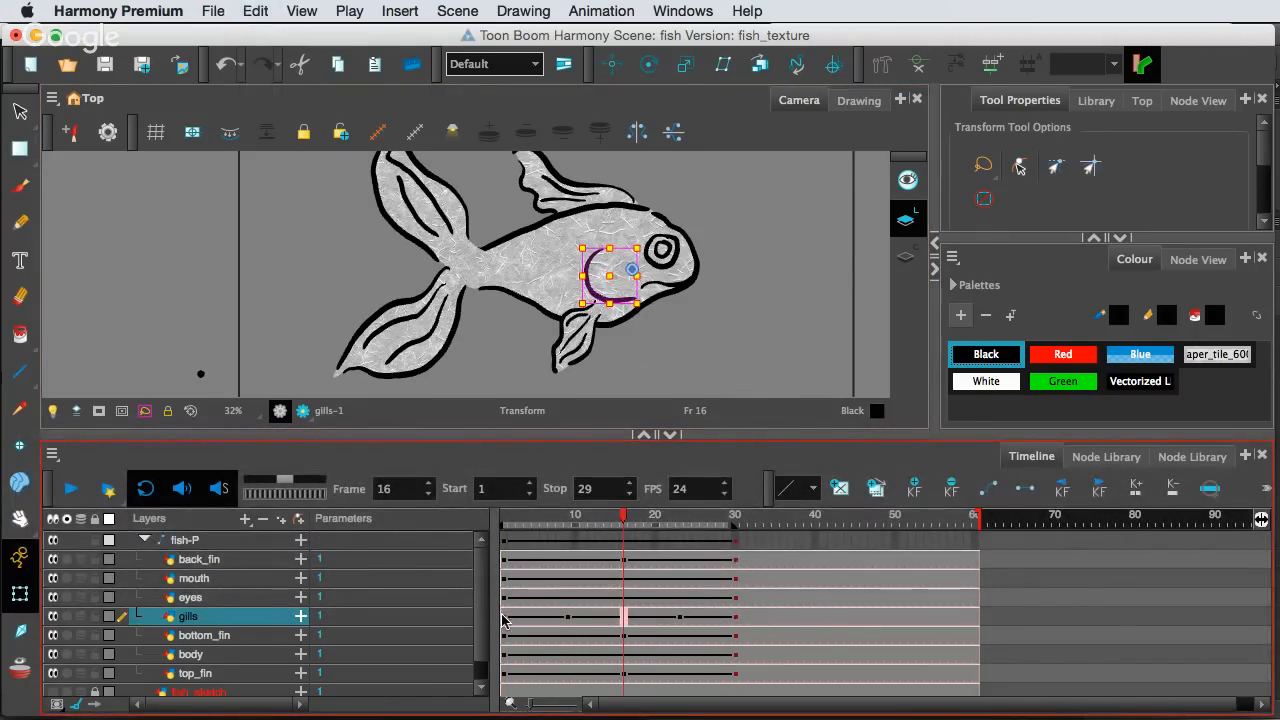
Check the gills pose at each keyframe: frames 1, 9, 16, 23 and 30
{"action": "left_click", "coordinate": [504, 620]}
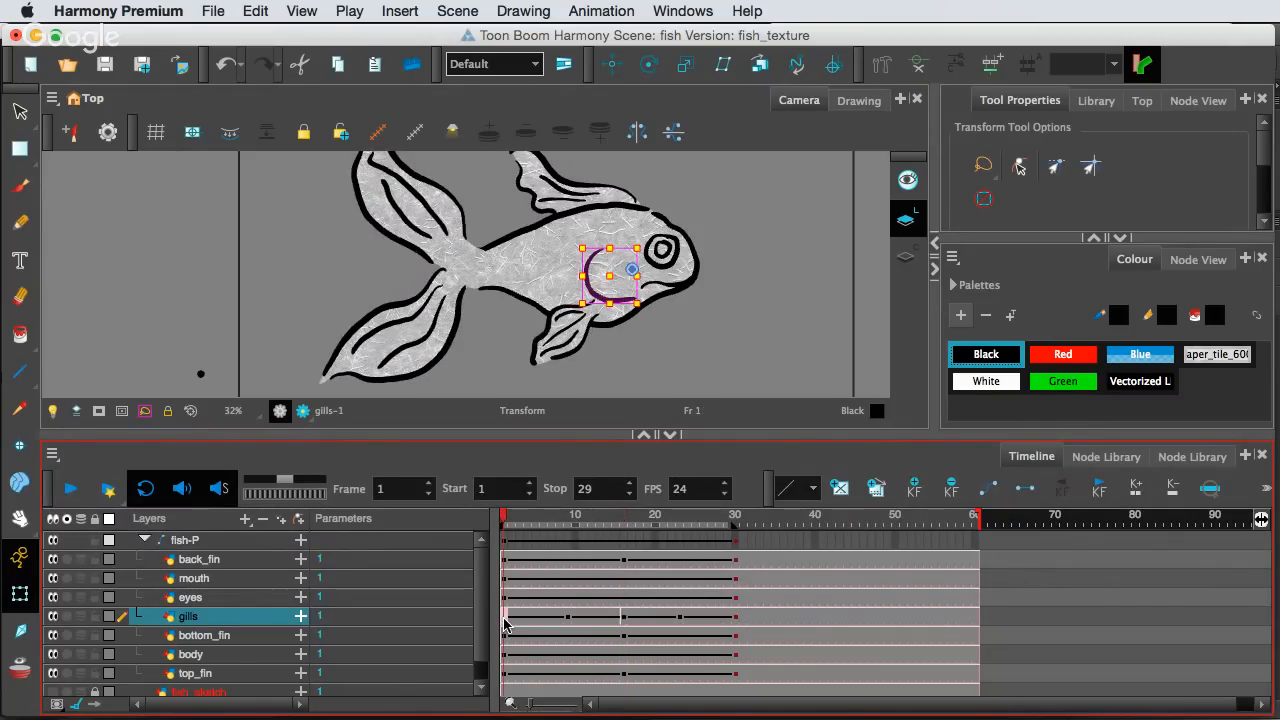
{"action": "left_click", "coordinate": [566, 618]}
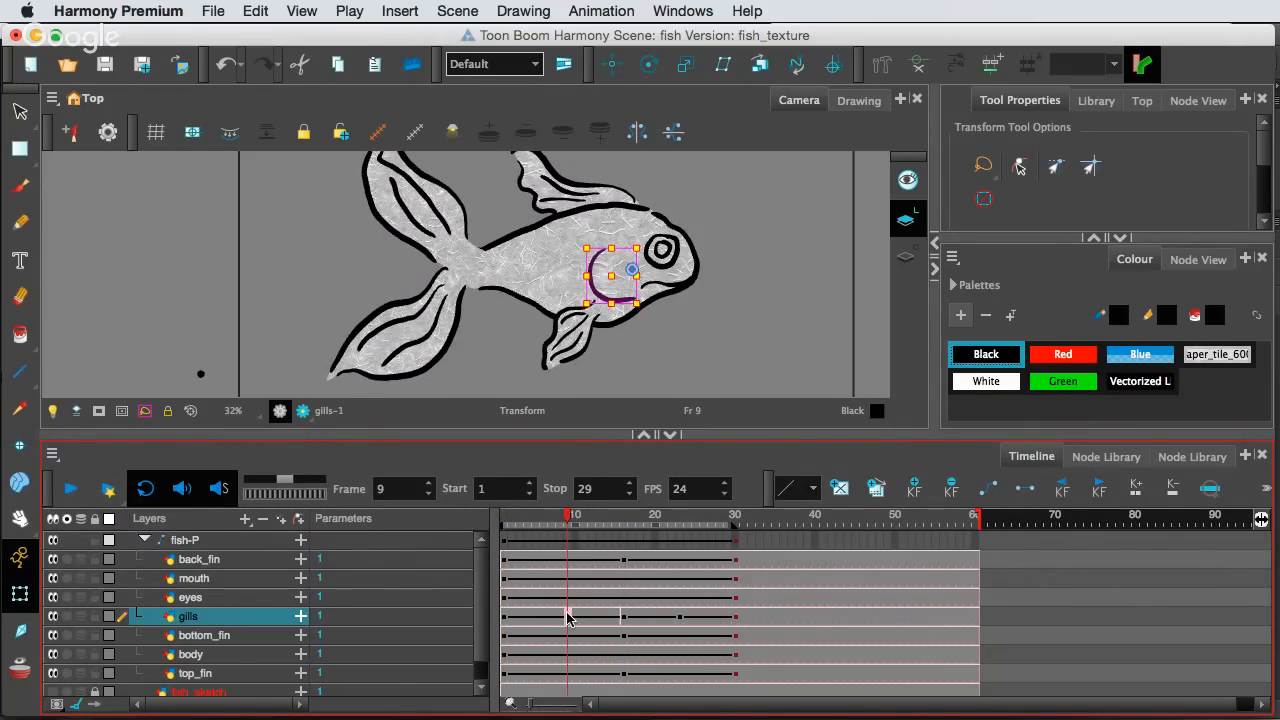
{"action": "left_click", "coordinate": [624, 620]}
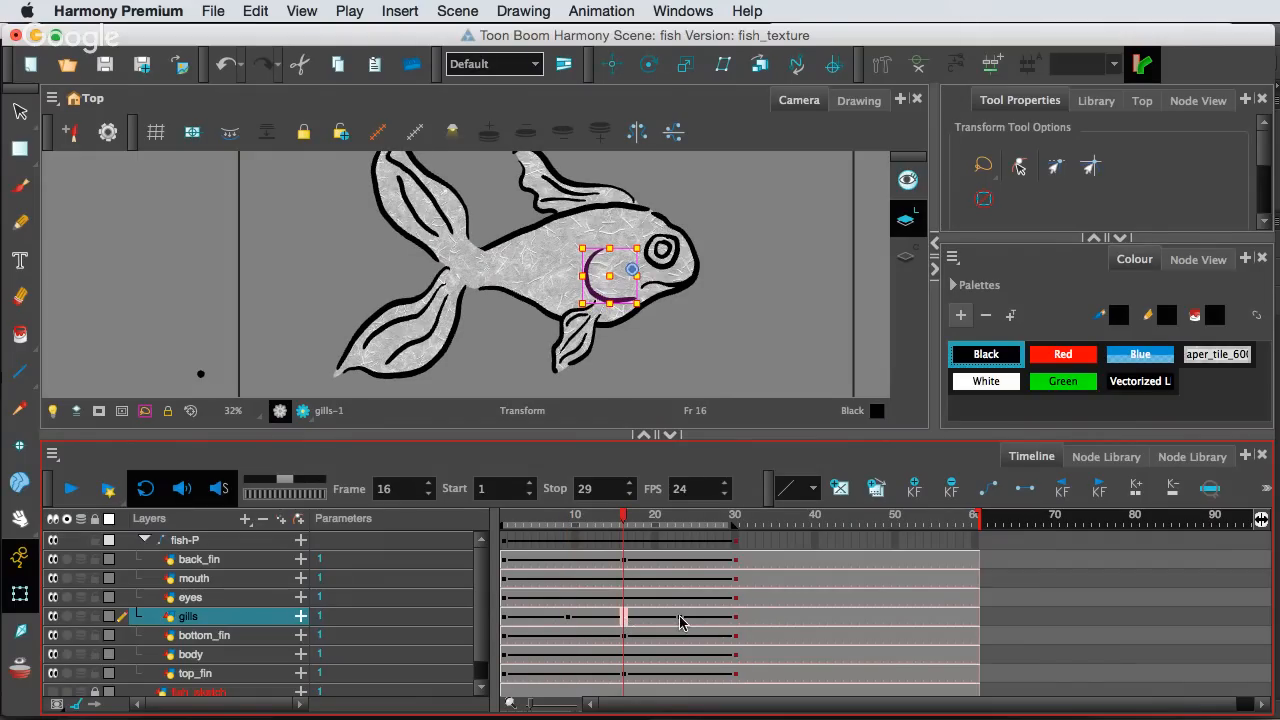
{"action": "left_click", "coordinate": [679, 618]}
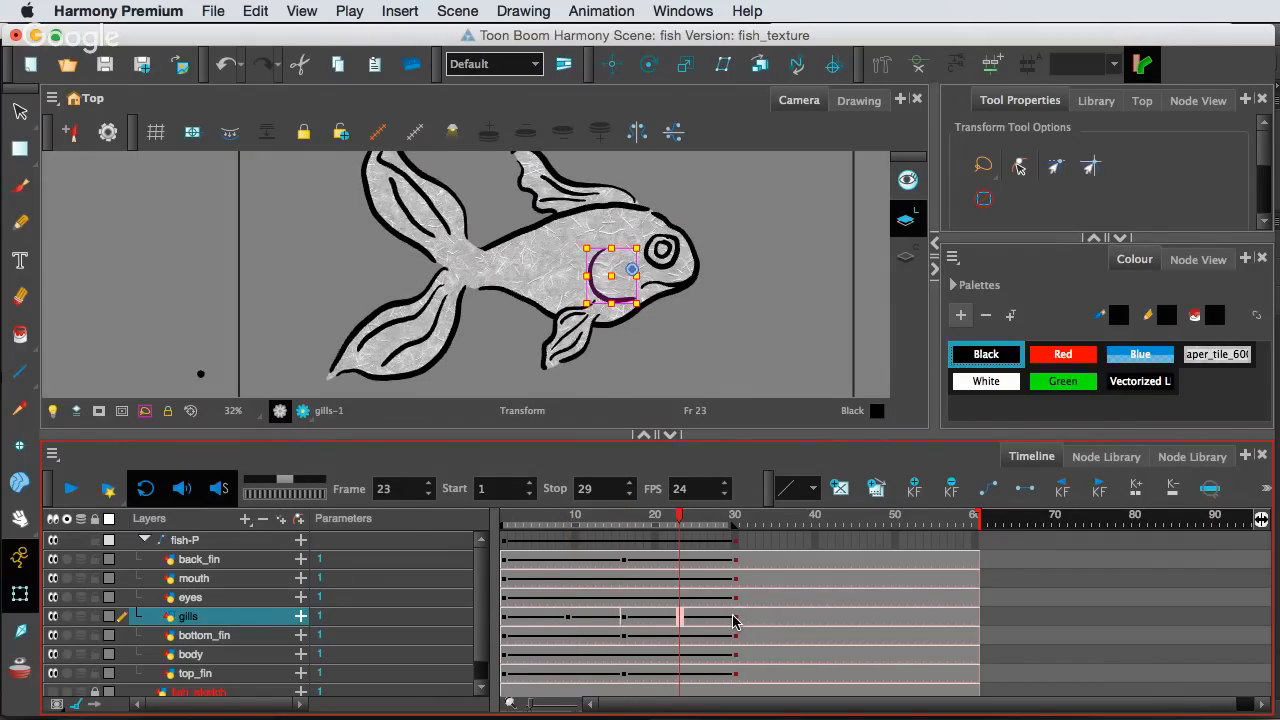
{"action": "left_click", "coordinate": [733, 621]}
Return to frame 1, play the looping animation to review the gill movement, and stop playback
{"action": "left_click", "coordinate": [548, 516]}
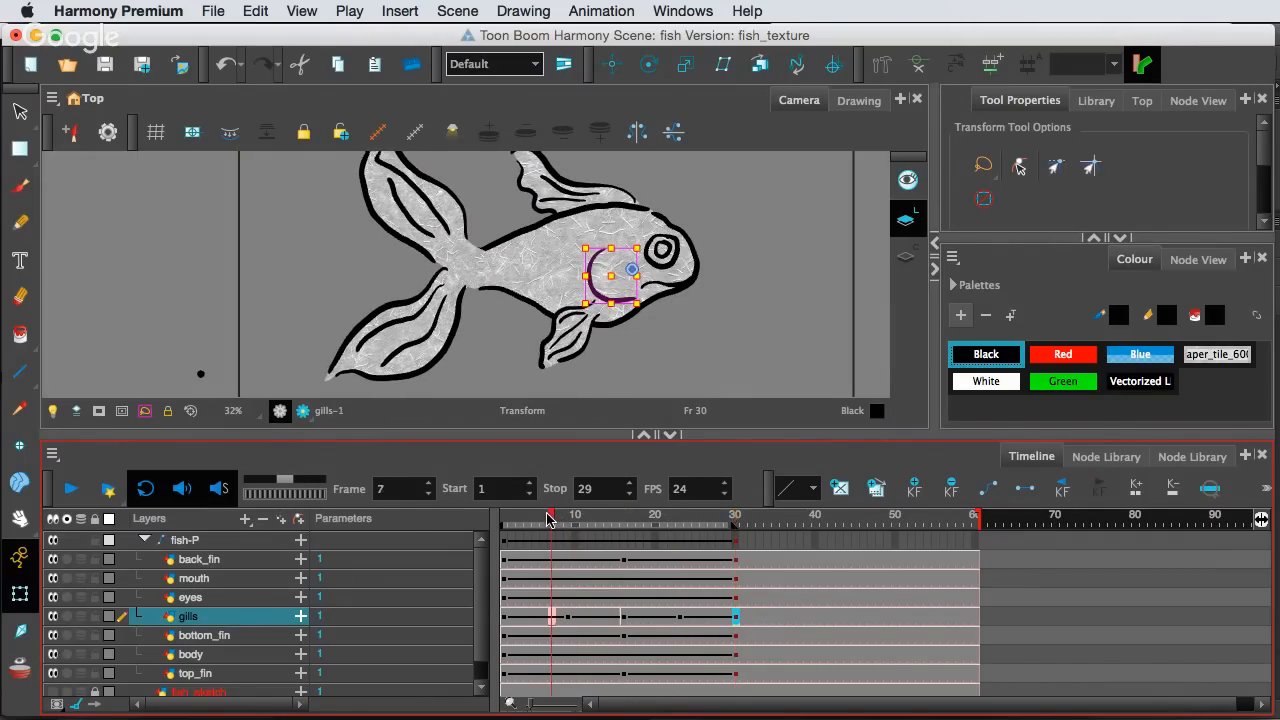
{"action": "left_click_drag", "start_coordinate": [551, 516], "coordinate": [492, 518]}
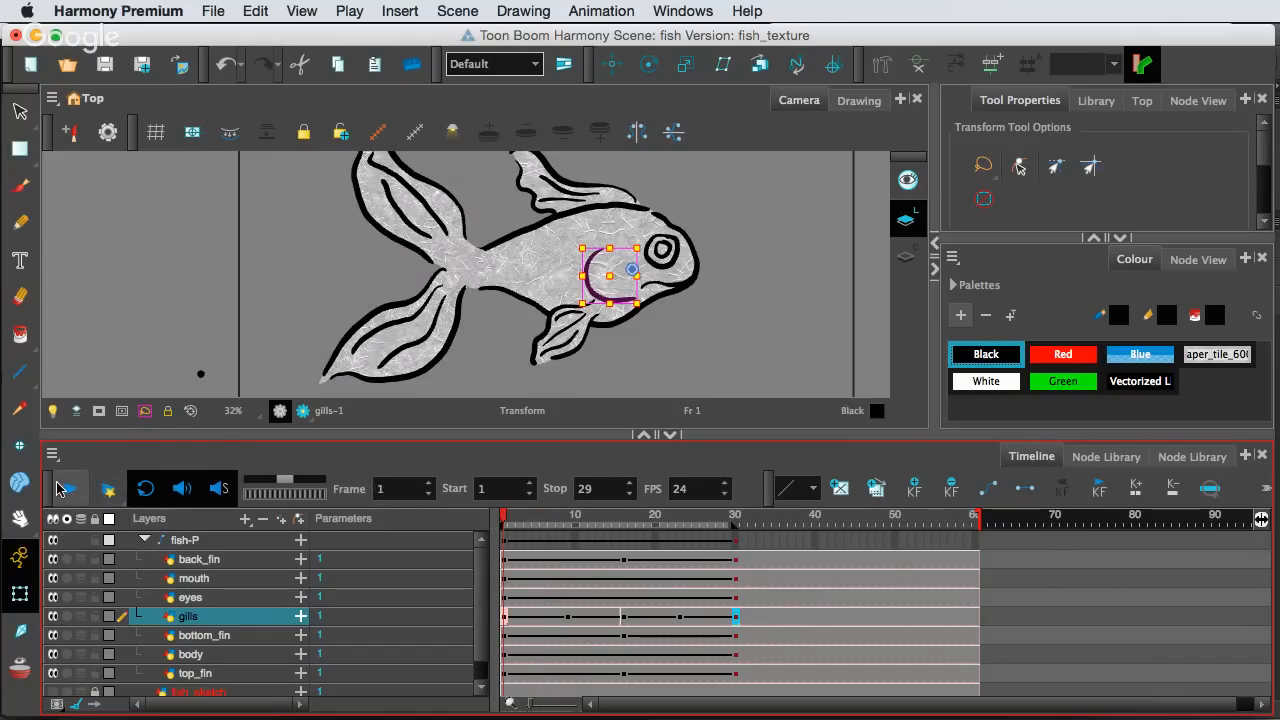
{"action": "left_click", "coordinate": [71, 489]}
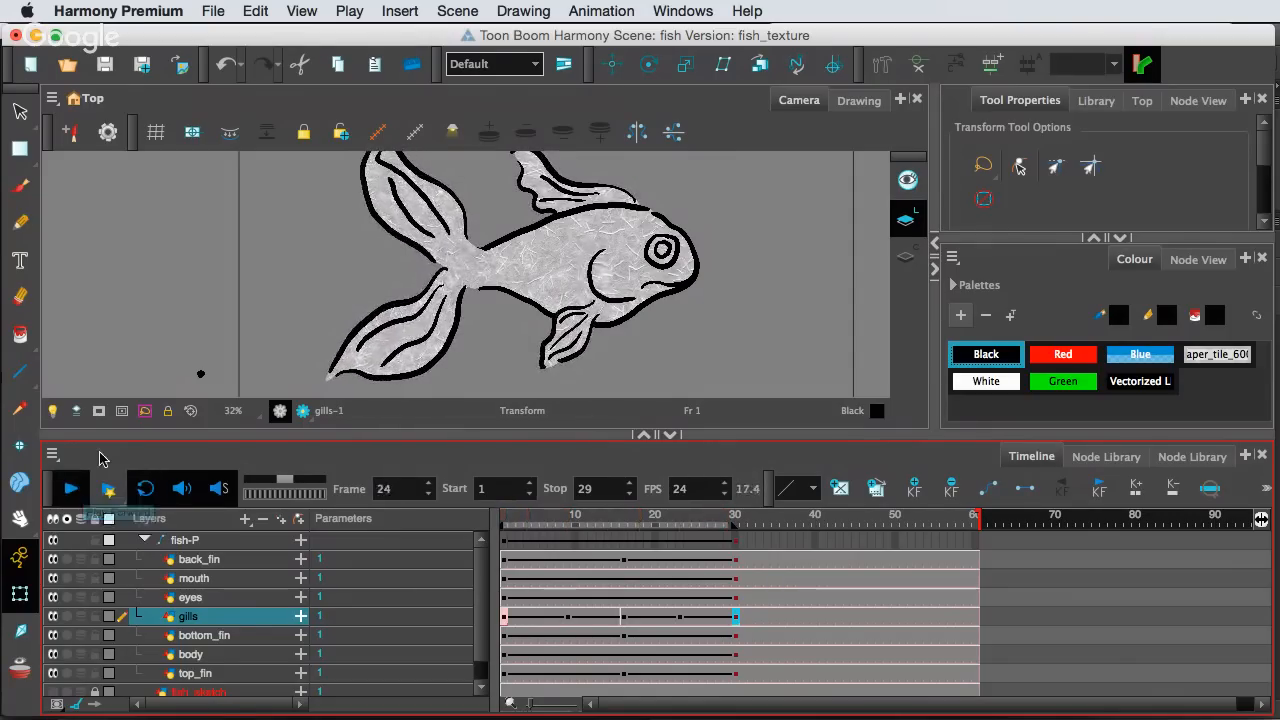
{"action": "left_click", "coordinate": [72, 490]}
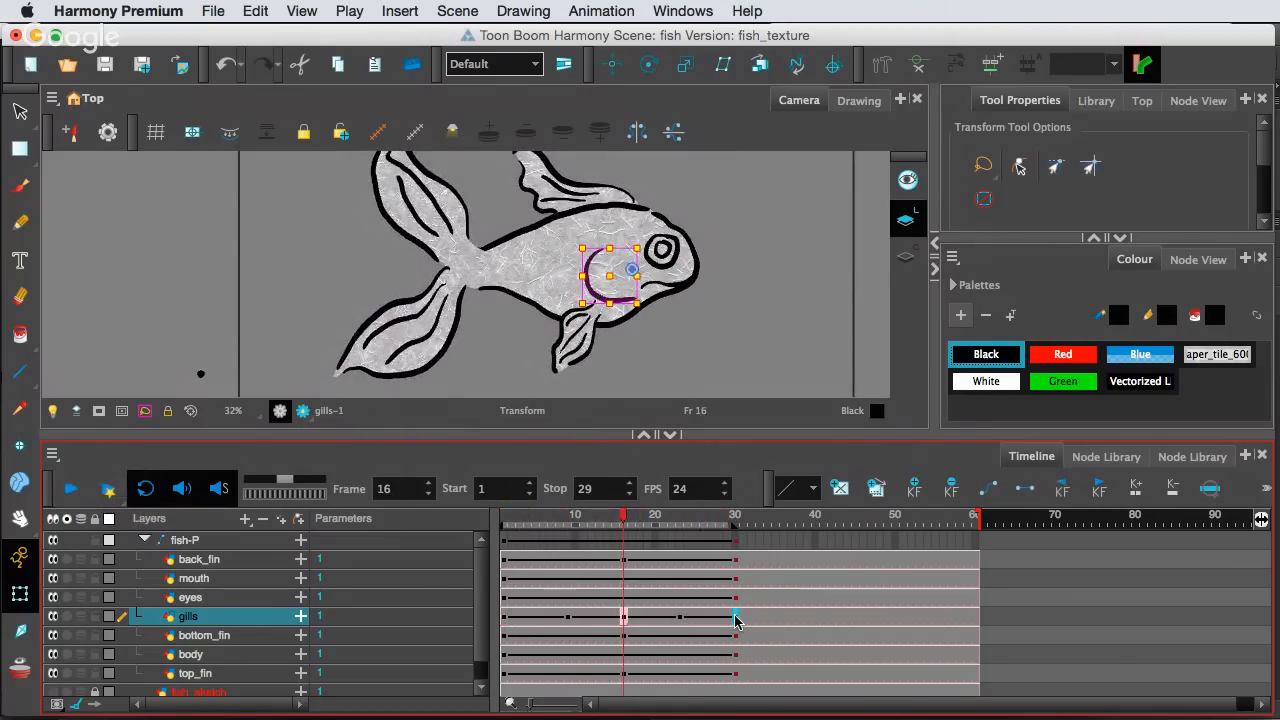
Inspect the last two gills keyframes, scrub back to frame 1, and deselect the gills drawing
{"action": "left_click", "coordinate": [735, 617]}
{"action": "left_click", "coordinate": [679, 617]}
{"action": "left_click", "coordinate": [670, 515]}
{"action": "left_click_drag", "start_coordinate": [670, 515], "coordinate": [503, 515]}
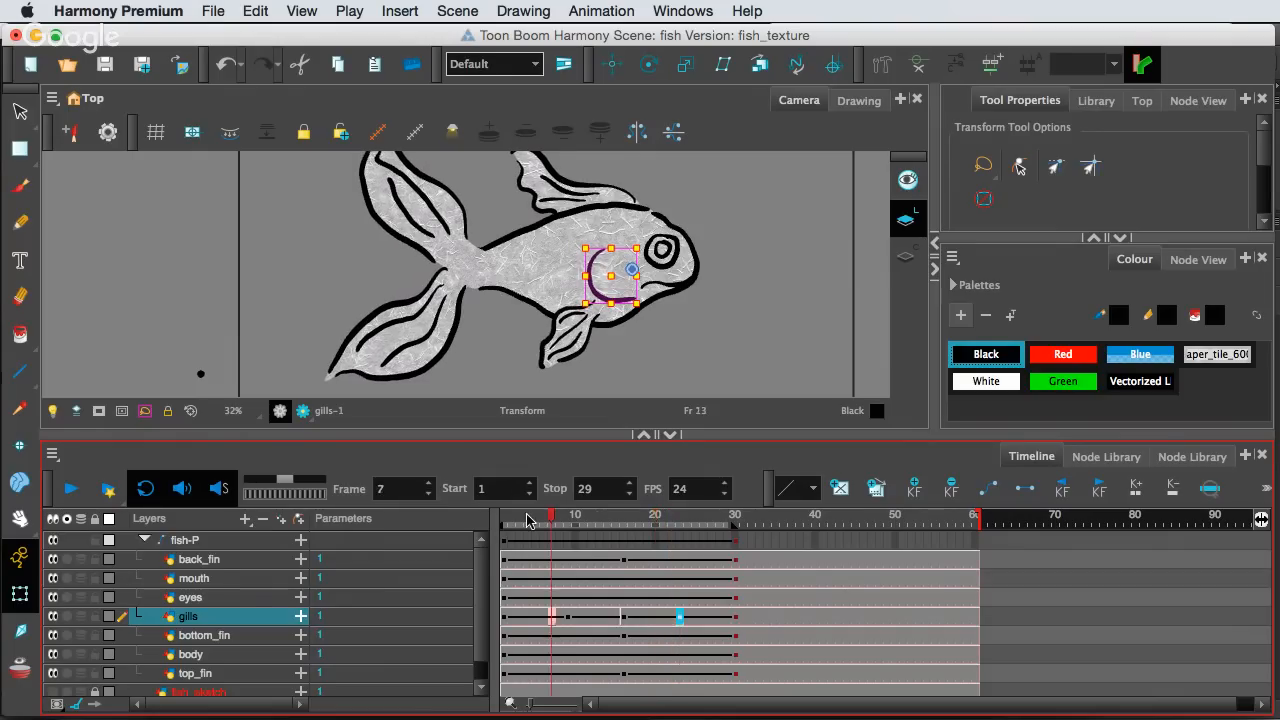
{"action": "left_click", "coordinate": [470, 337]}
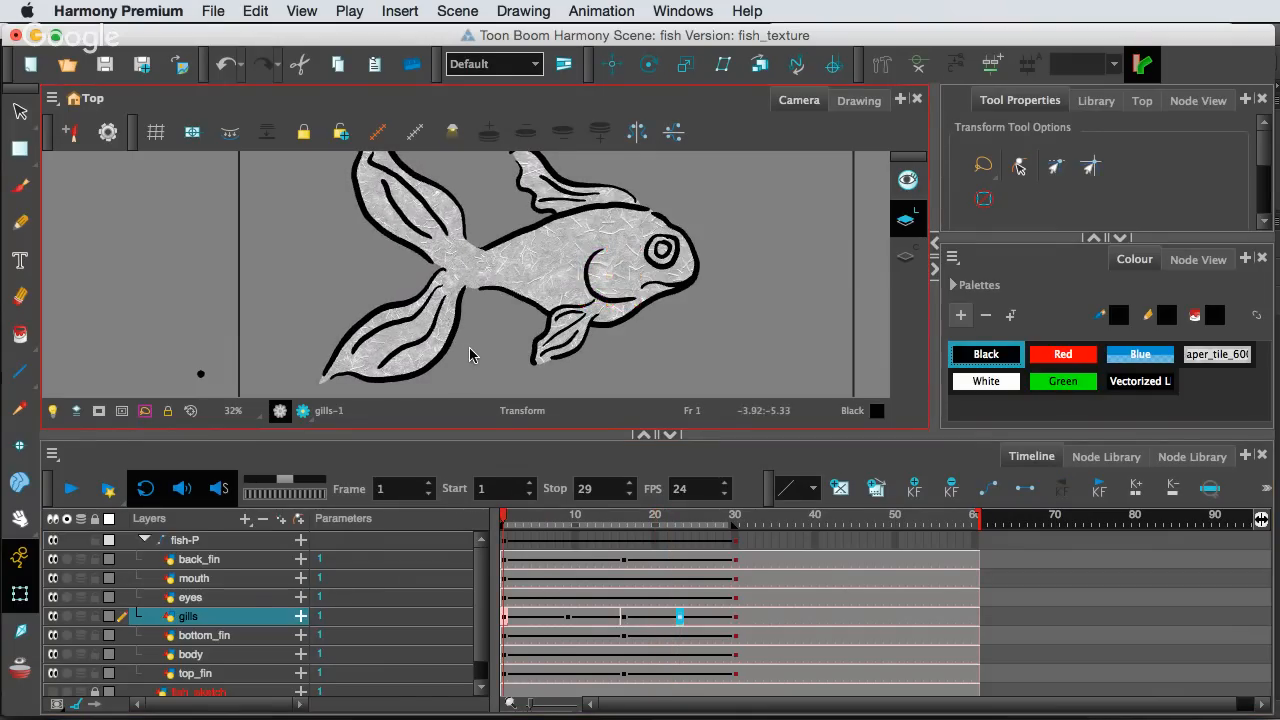
Collapse the layers nested under the fish-P peg in the timeline and deselect everything
{"action": "left_click", "coordinate": [502, 547]}
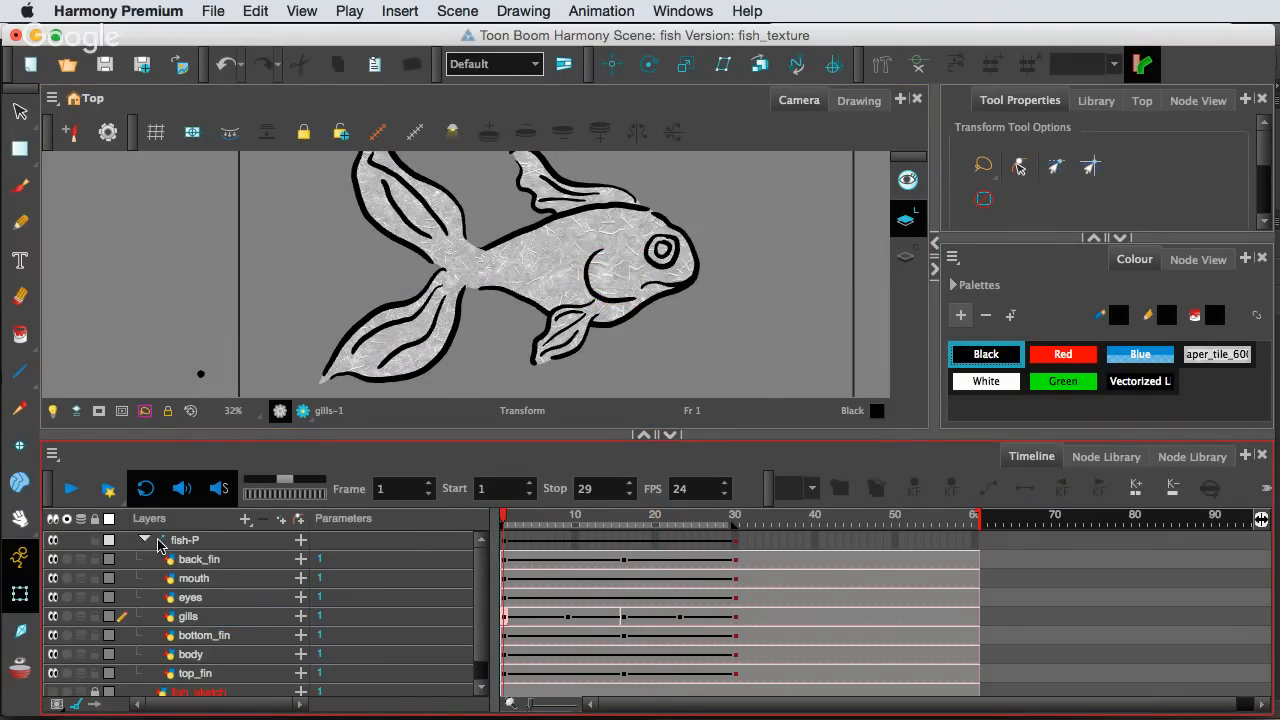
{"action": "left_click", "coordinate": [150, 543]}
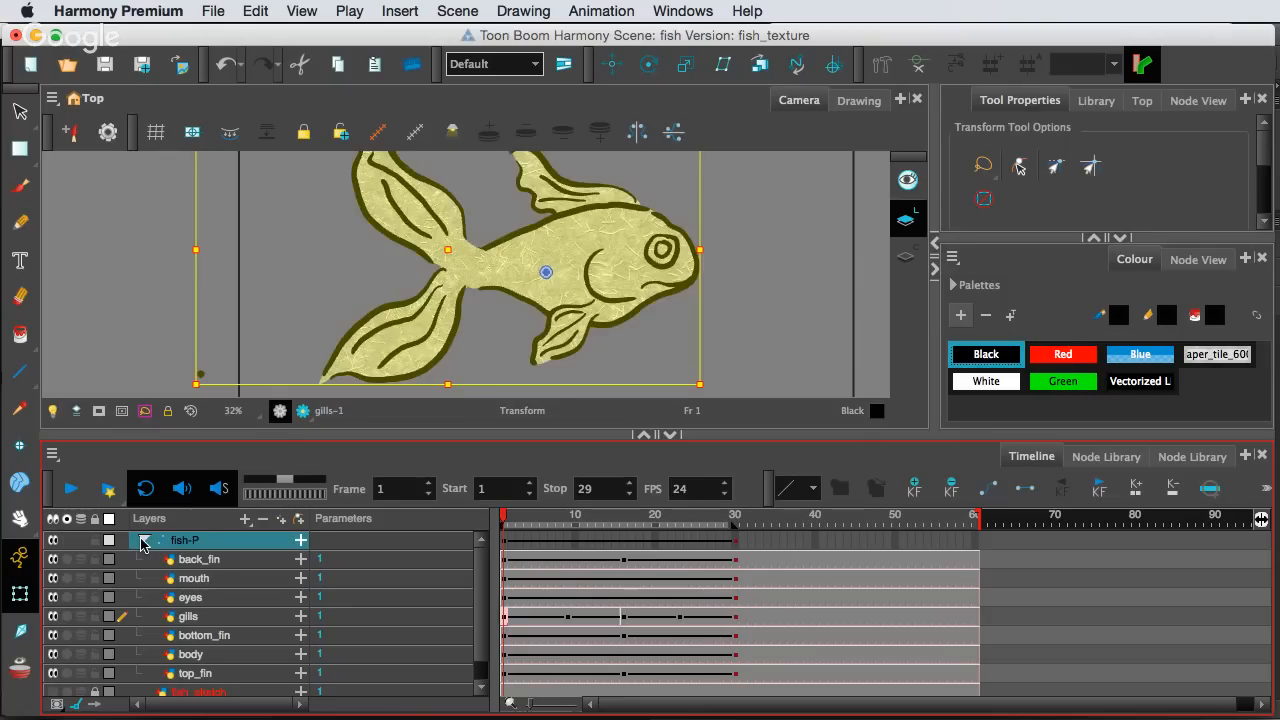
{"action": "left_click", "coordinate": [143, 541]}
{"action": "left_click", "coordinate": [262, 642]}
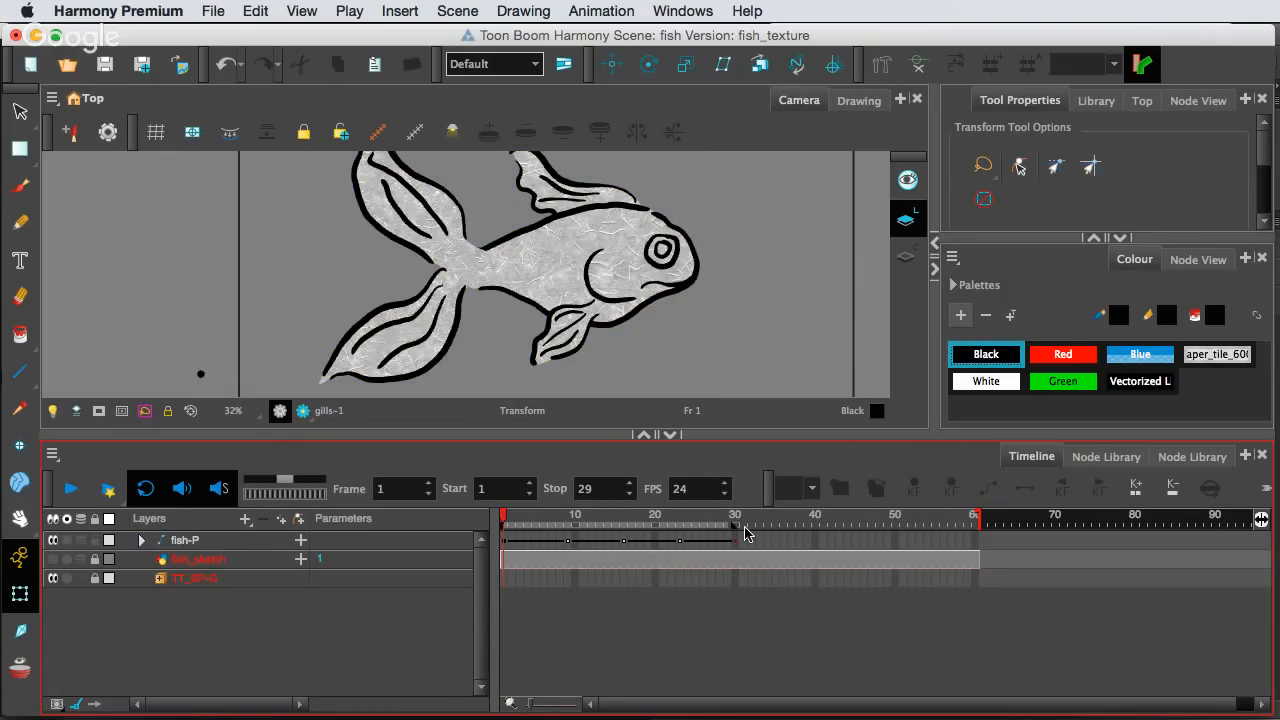
Set the playback stop frame to 60
{"action": "left_click", "coordinate": [609, 488]}
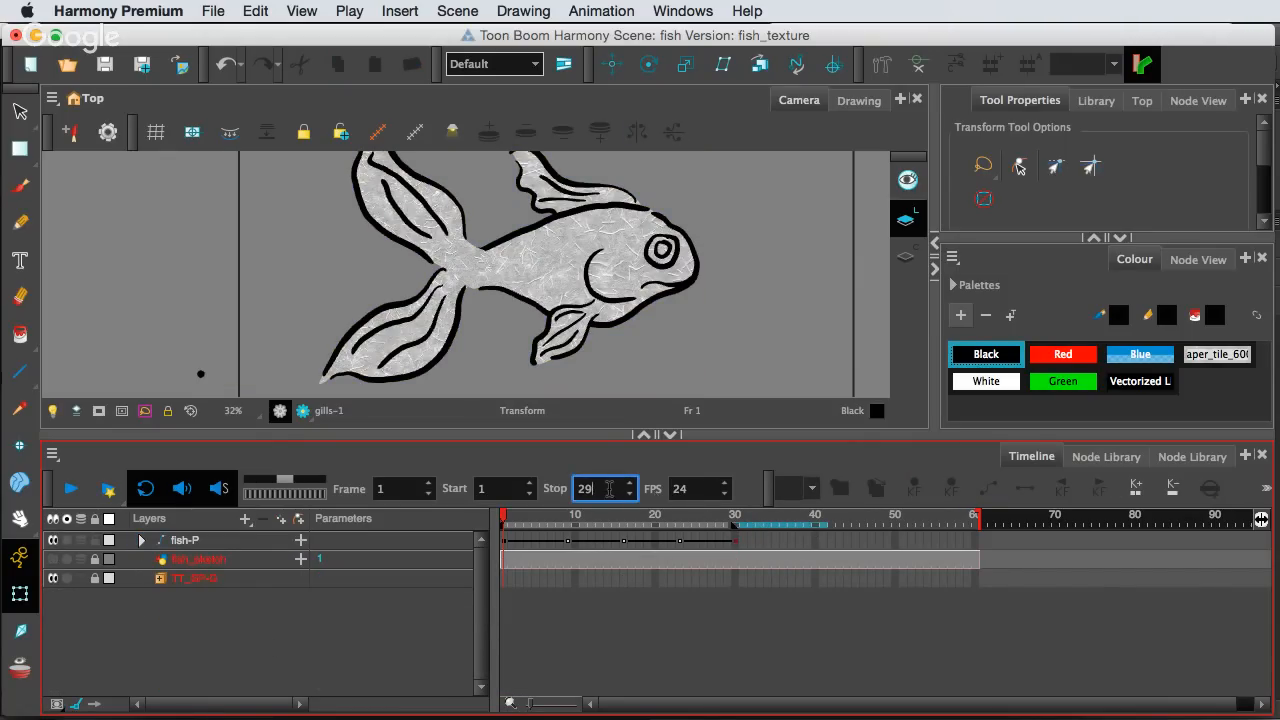
{"action": "type", "text": "60"}
{"action": "key", "text": "Return"}
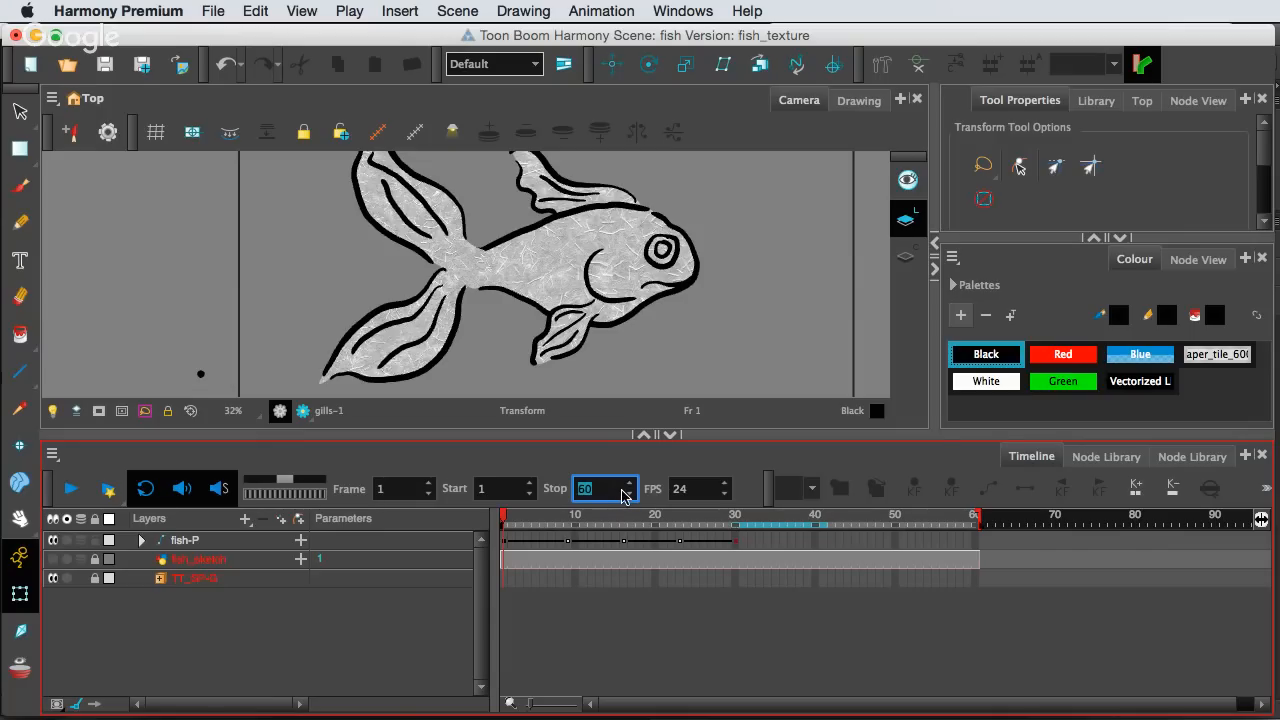
{"action": "left_click", "coordinate": [645, 640]}
{"action": "key", "text": "F16"}
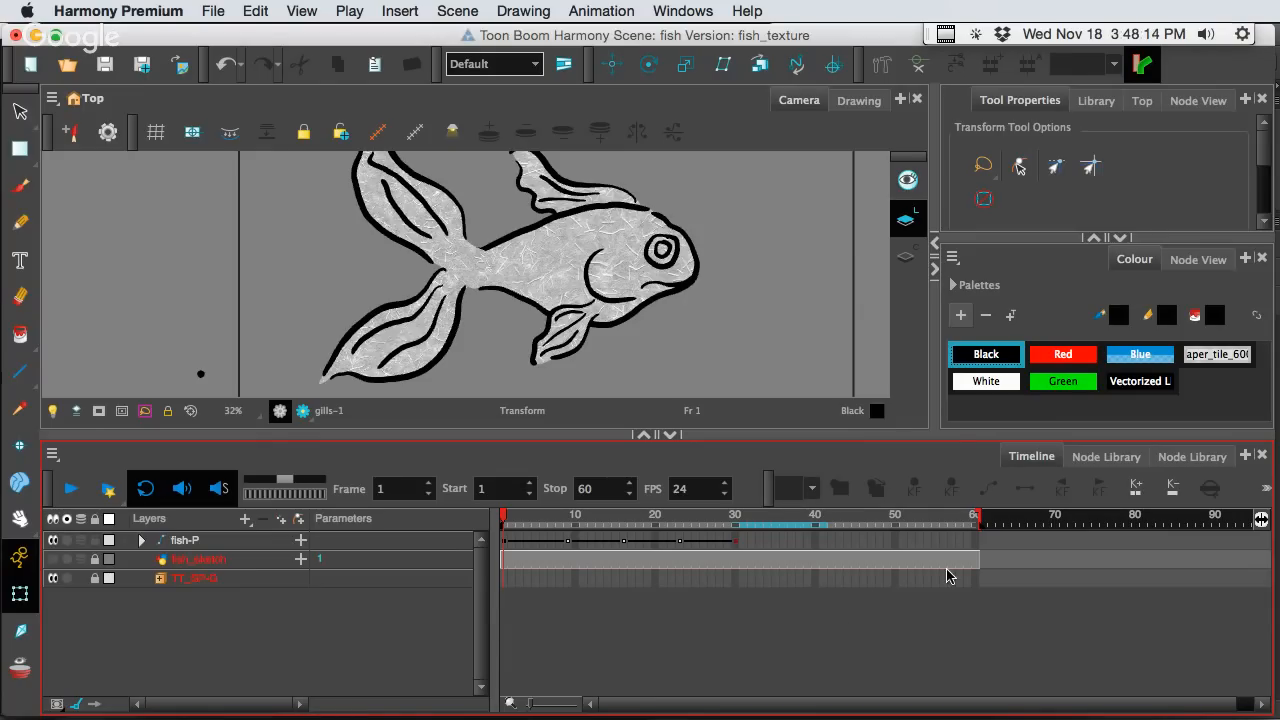
{"action": "left_click", "coordinate": [507, 543]}
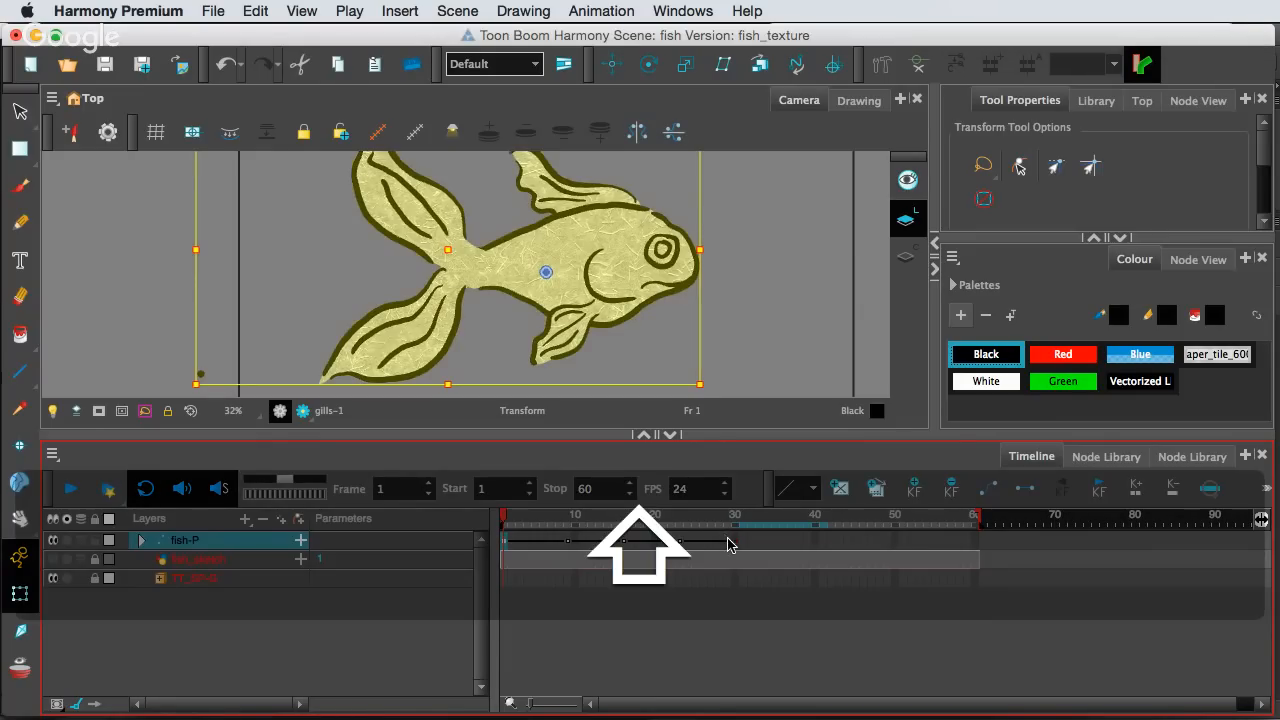
{"action": "left_click", "coordinate": [735, 548], "text": "shift"}
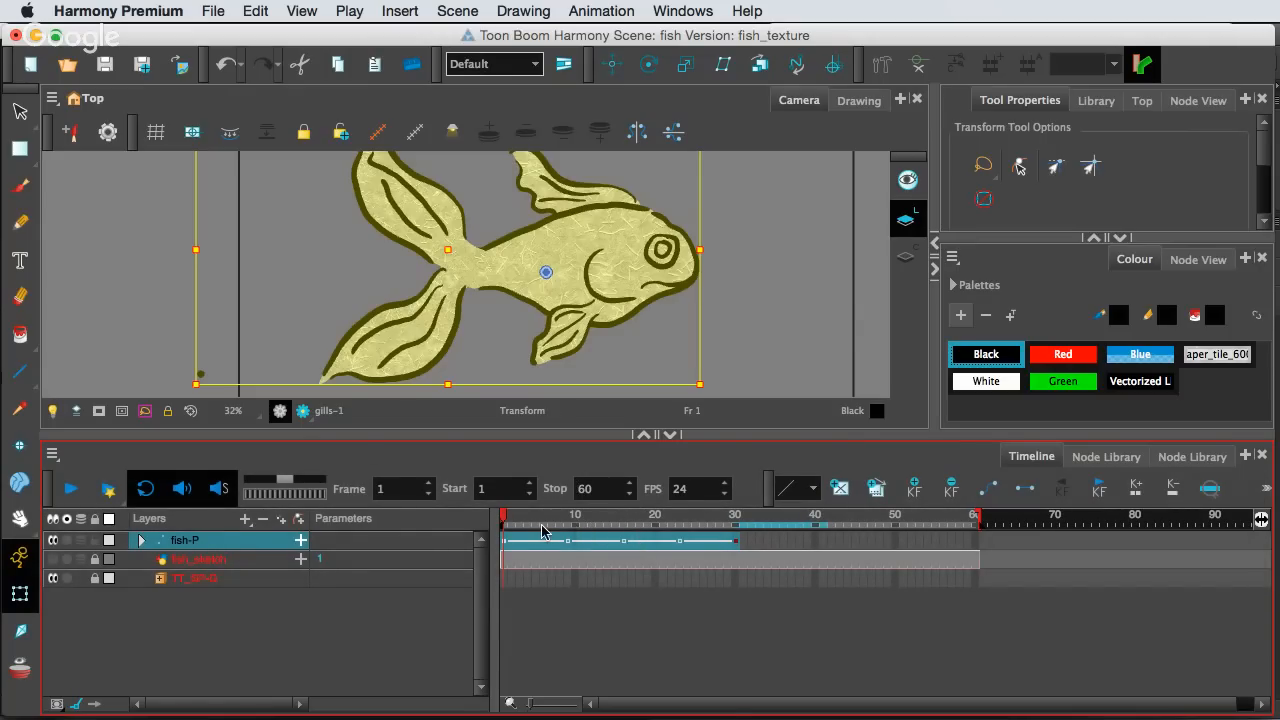
{"action": "left_click", "coordinate": [145, 344]}
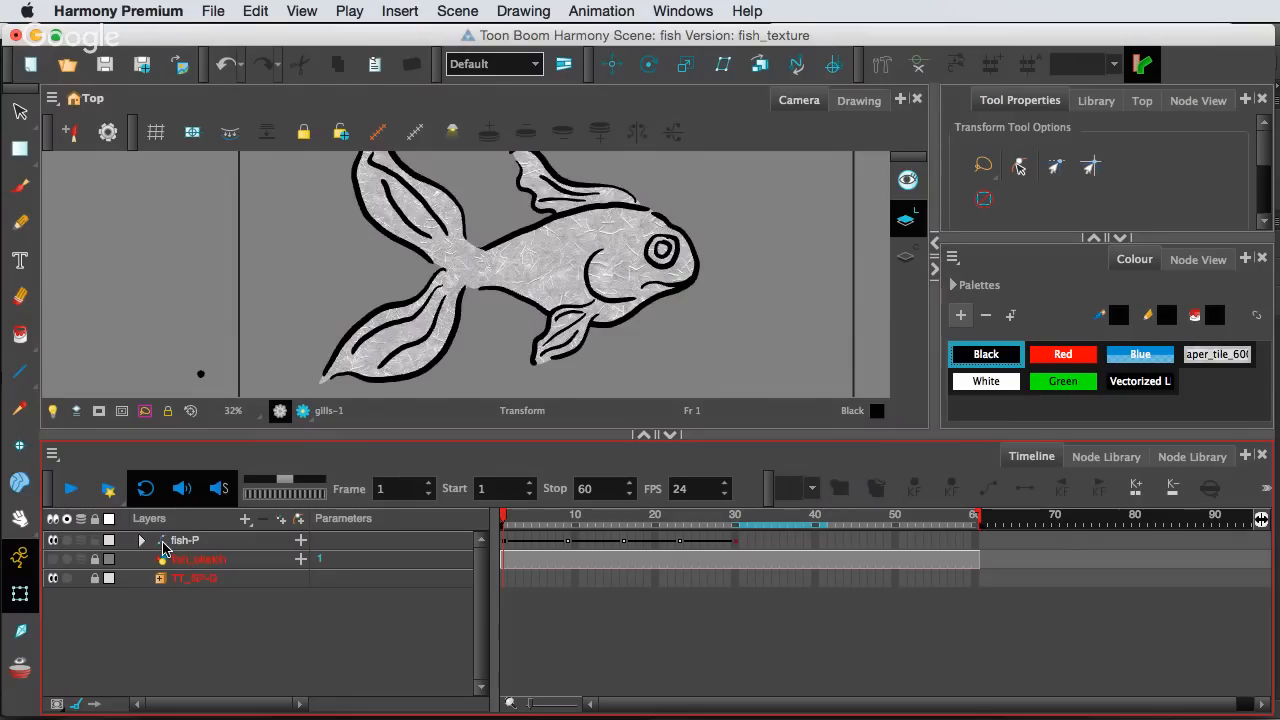
Expand the fish-P peg, toggle the gills, eyes and mouth layers off and on to identify them, and select the mouth drawing
{"action": "left_click", "coordinate": [143, 540]}
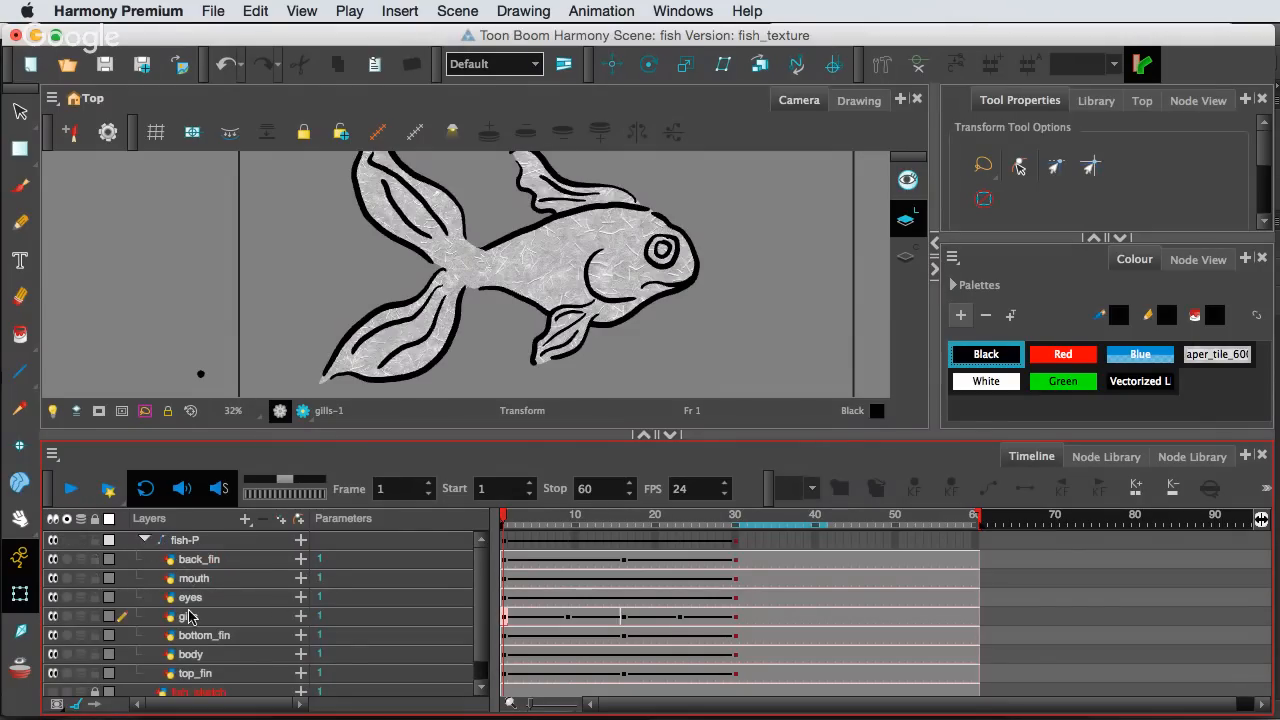
{"action": "left_click", "coordinate": [53, 616]}
{"action": "left_click", "coordinate": [53, 616]}
{"action": "left_click", "coordinate": [52, 597]}
{"action": "left_click", "coordinate": [52, 597]}
{"action": "left_click", "coordinate": [53, 578]}
{"action": "left_click", "coordinate": [53, 578]}
{"action": "left_click", "coordinate": [53, 578]}
{"action": "left_click", "coordinate": [53, 578]}
{"action": "left_click", "coordinate": [176, 586]}
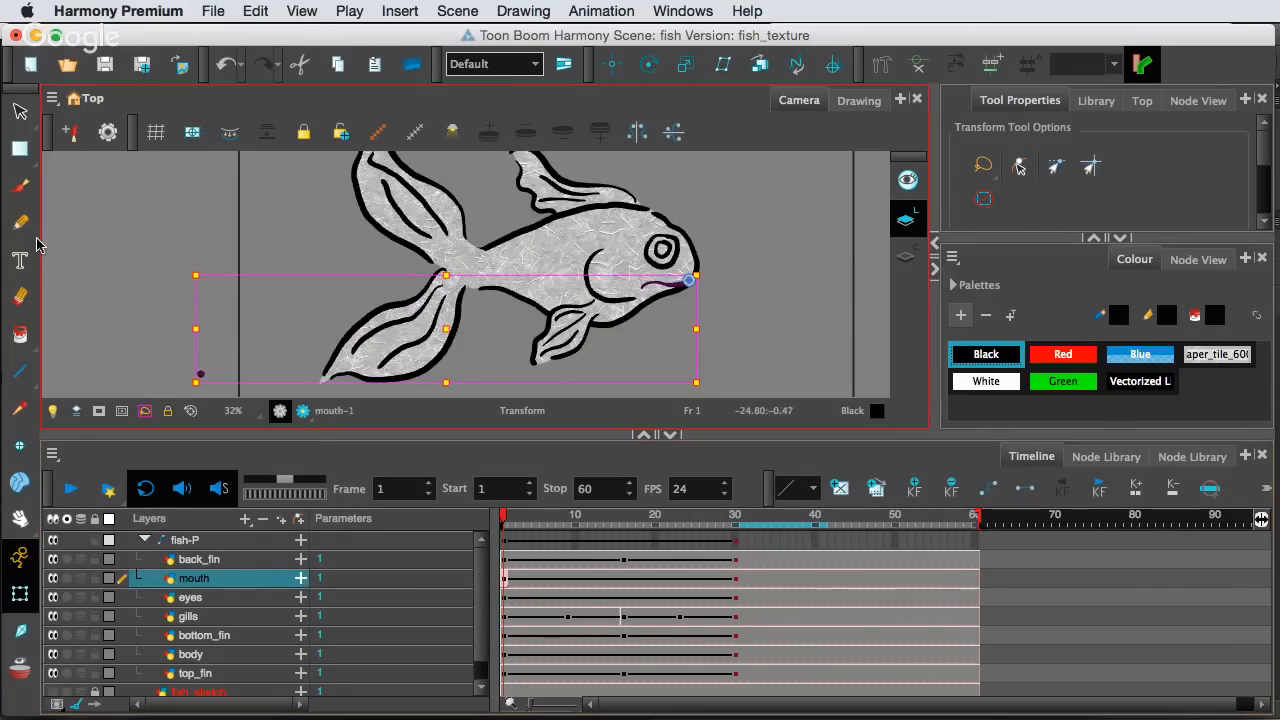
{"action": "left_click", "coordinate": [20, 298]}
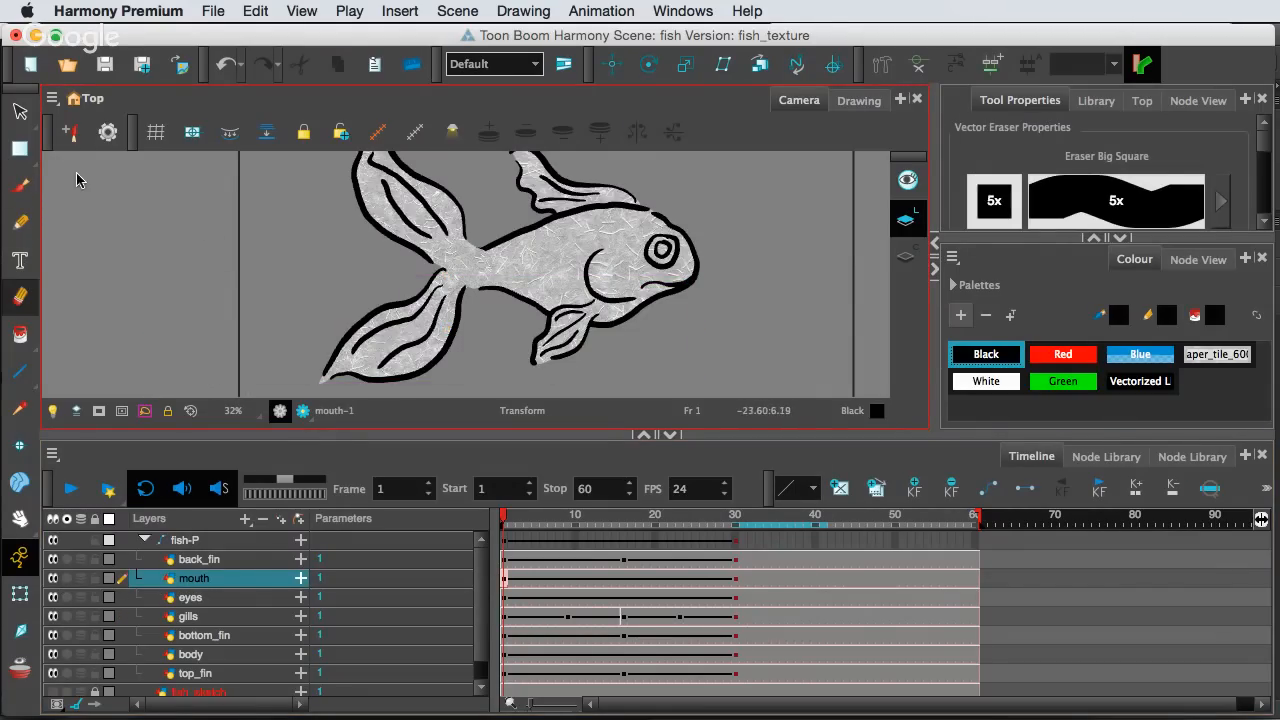
Collapse the fish-P peg, copy its keyframes from frames 1 to 30, and paste them over frames 30 to 60
{"action": "left_click", "coordinate": [144, 541]}
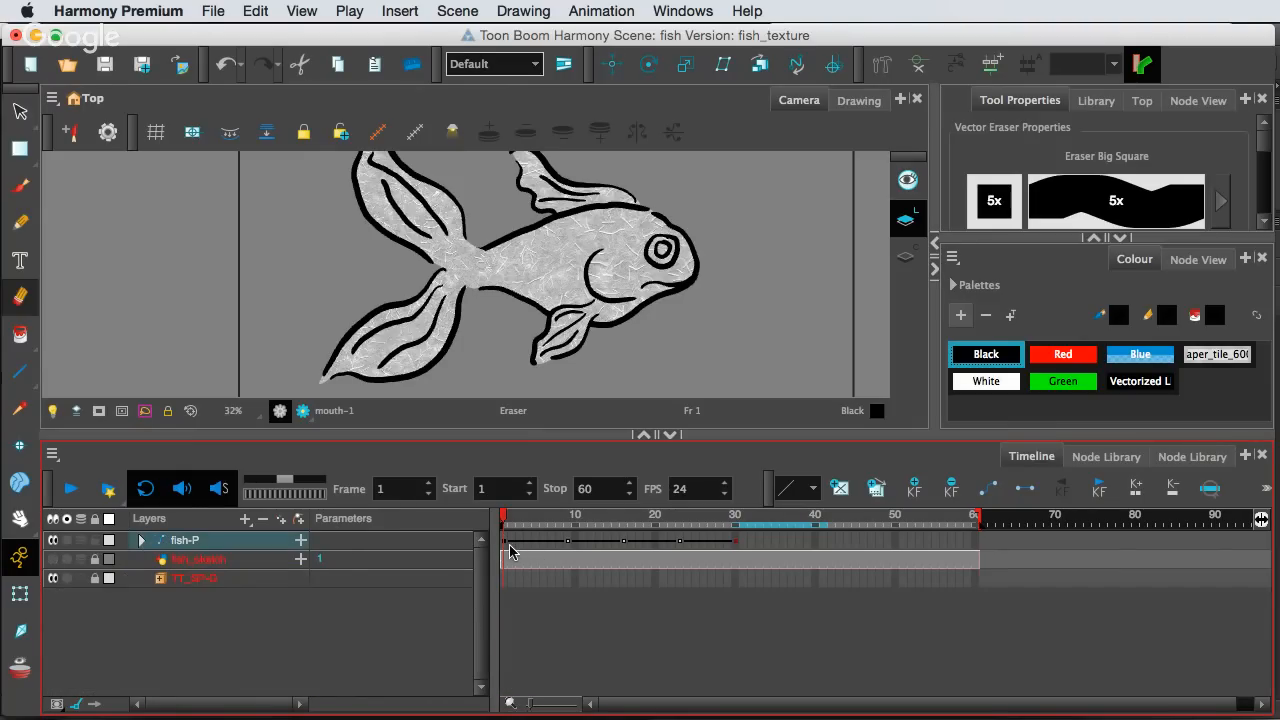
{"action": "left_click_drag", "start_coordinate": [503, 543], "coordinate": [737, 545]}
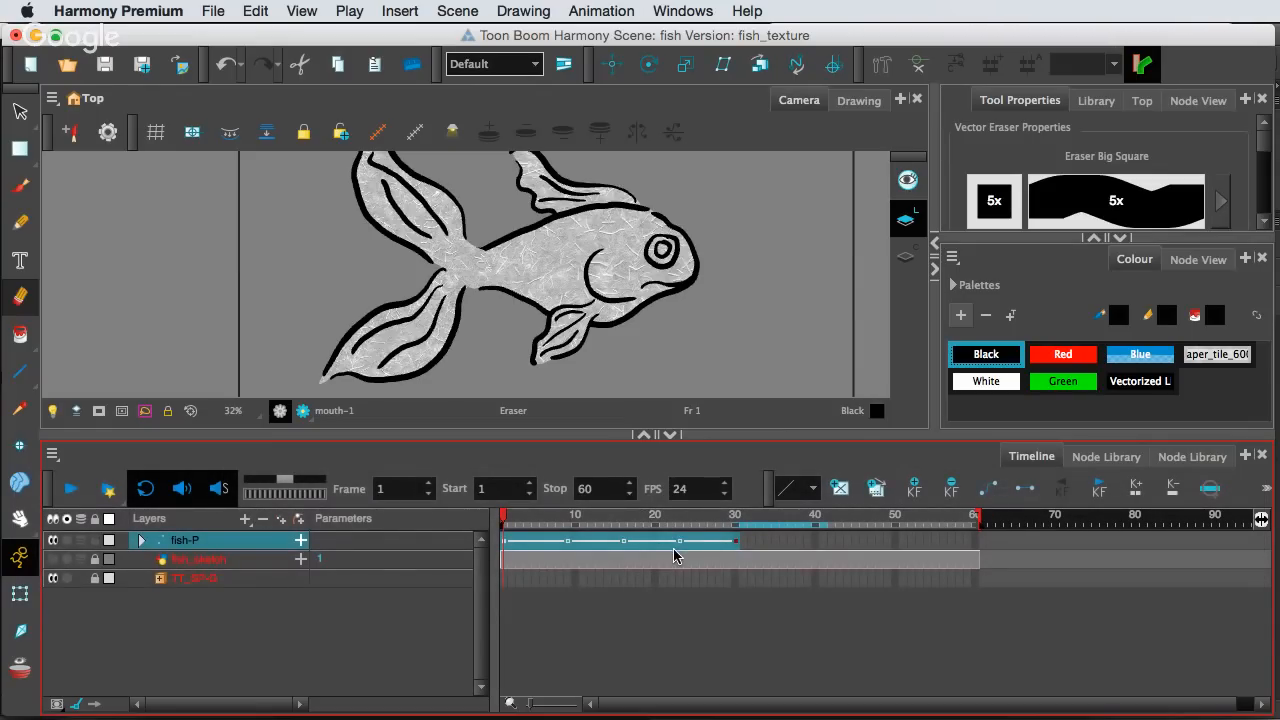
{"action": "key", "text": "super"}
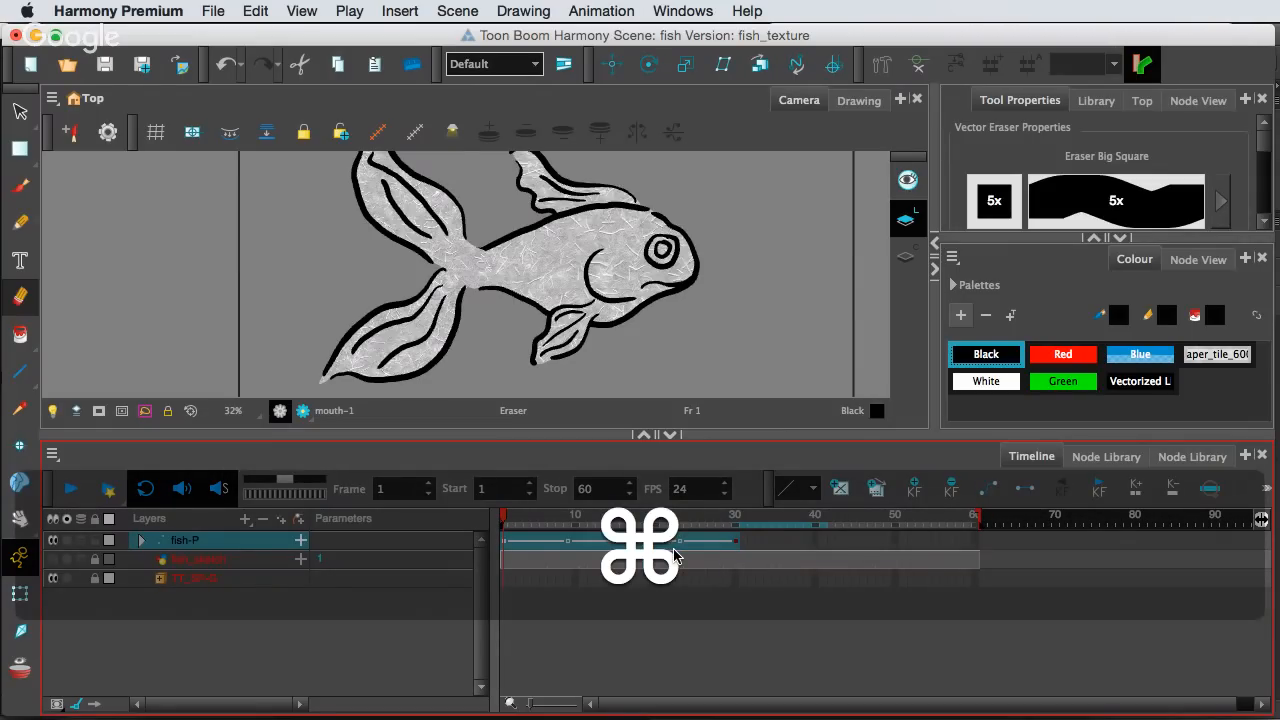
{"action": "key", "text": "super+c"}
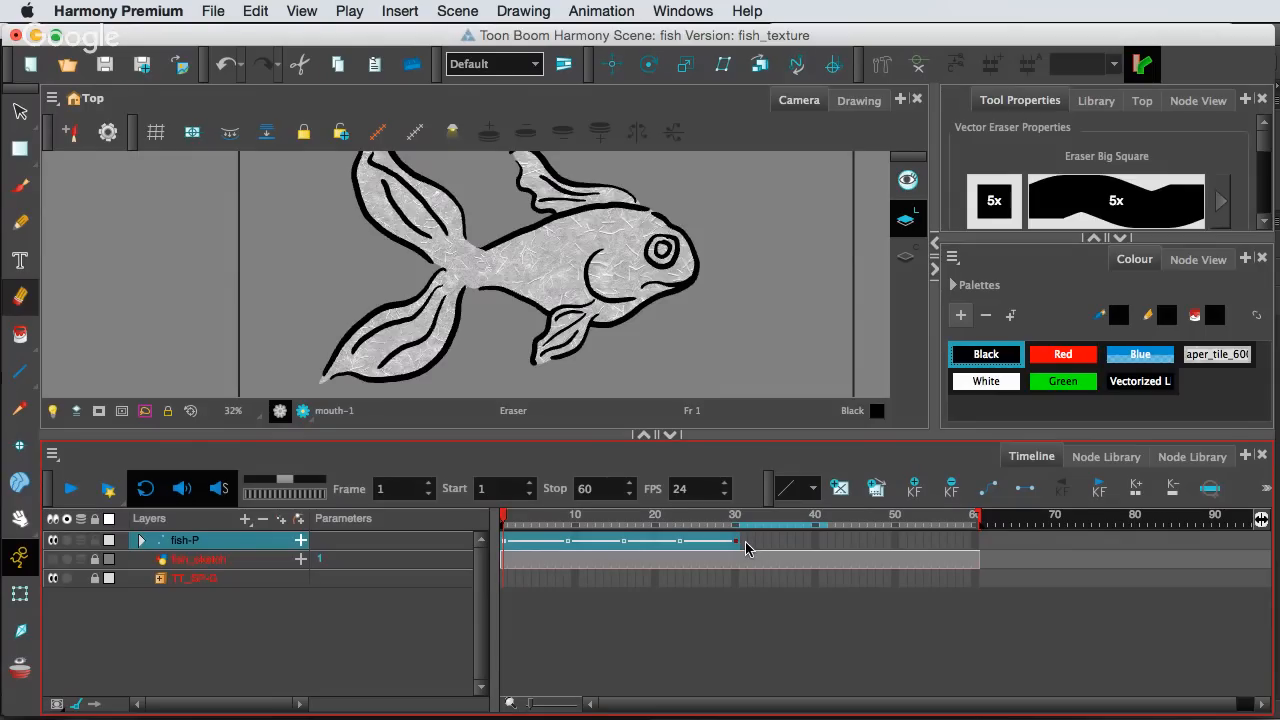
{"action": "left_click", "coordinate": [738, 548]}
{"action": "key", "text": "shift"}
{"action": "left_click", "coordinate": [975, 549], "text": "shift"}
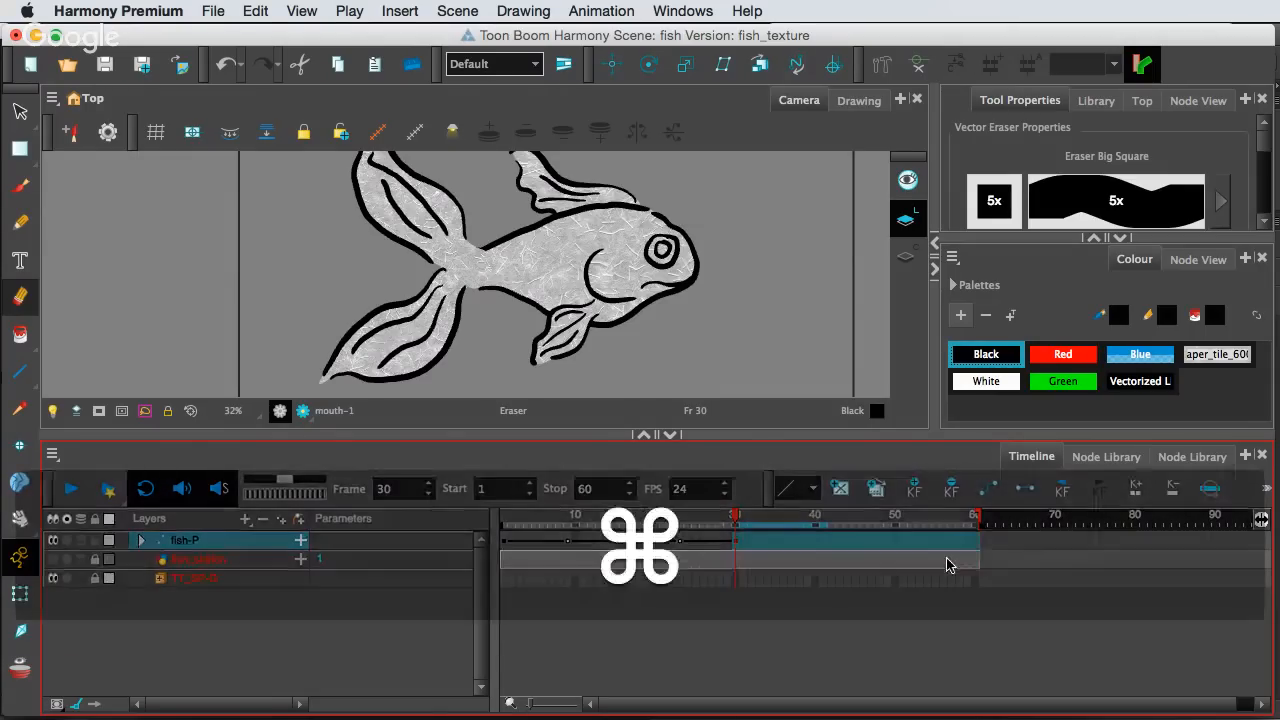
{"action": "key", "text": "super+v"}
Scrub through the pasted half of the swim cycle, return to frame 1, and deselect the fish-P peg
{"action": "left_click_drag", "start_coordinate": [737, 515], "coordinate": [960, 531]}
{"action": "left_click_drag", "start_coordinate": [922, 527], "coordinate": [419, 509]}
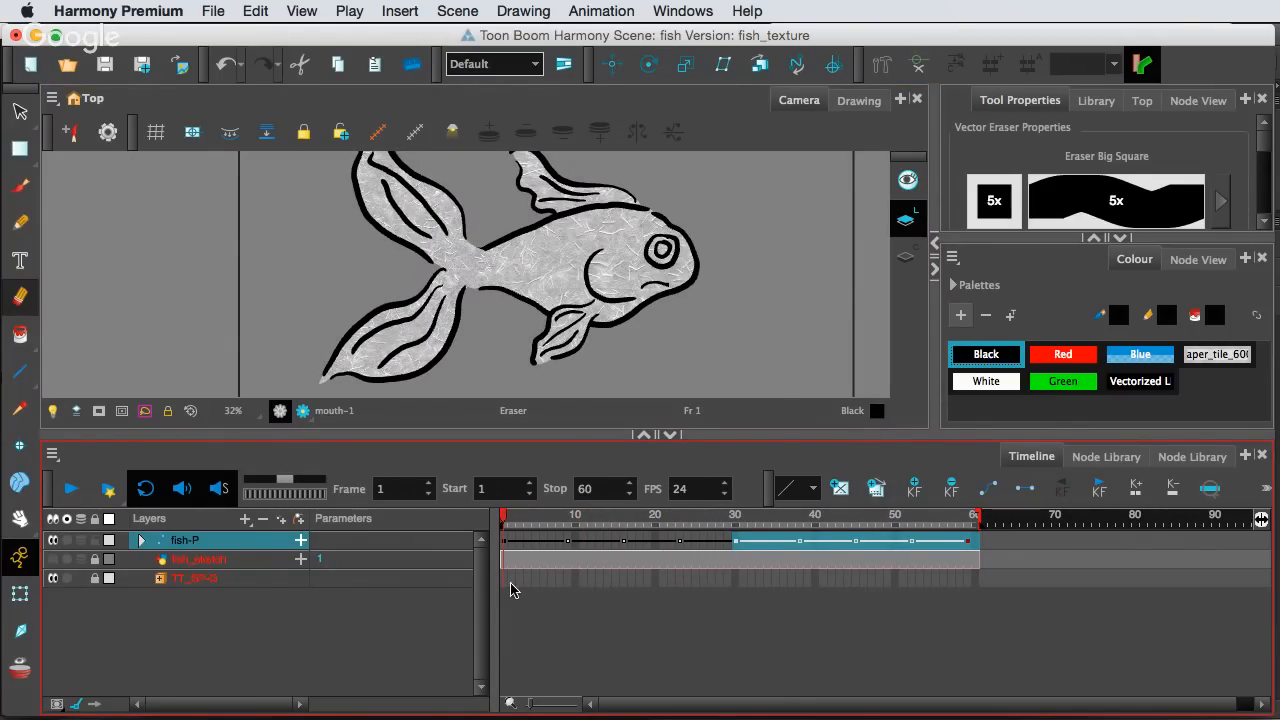
{"action": "left_click", "coordinate": [198, 592]}
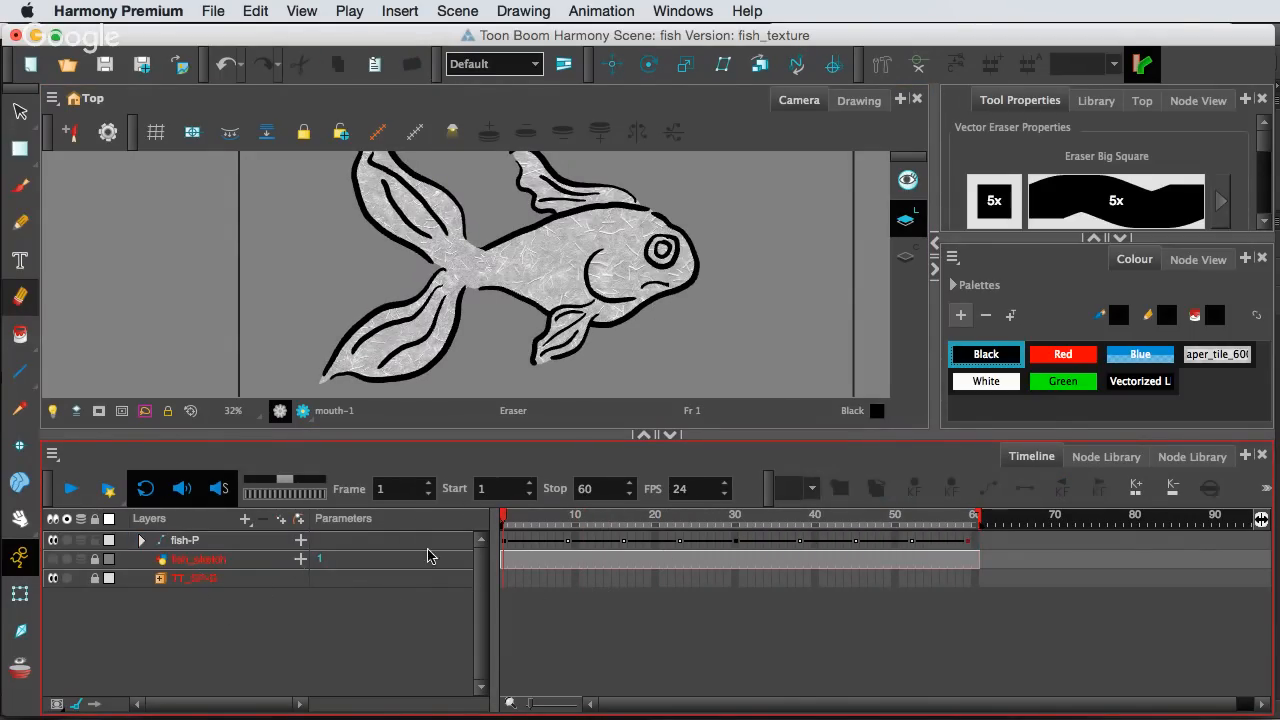
Save the scene, play the extended swim loop up to frame 60 with the whole fish in view, and stop playback
{"action": "scroll", "coordinate": [488, 327], "scroll_direction": "down", "scroll_amount": 2}
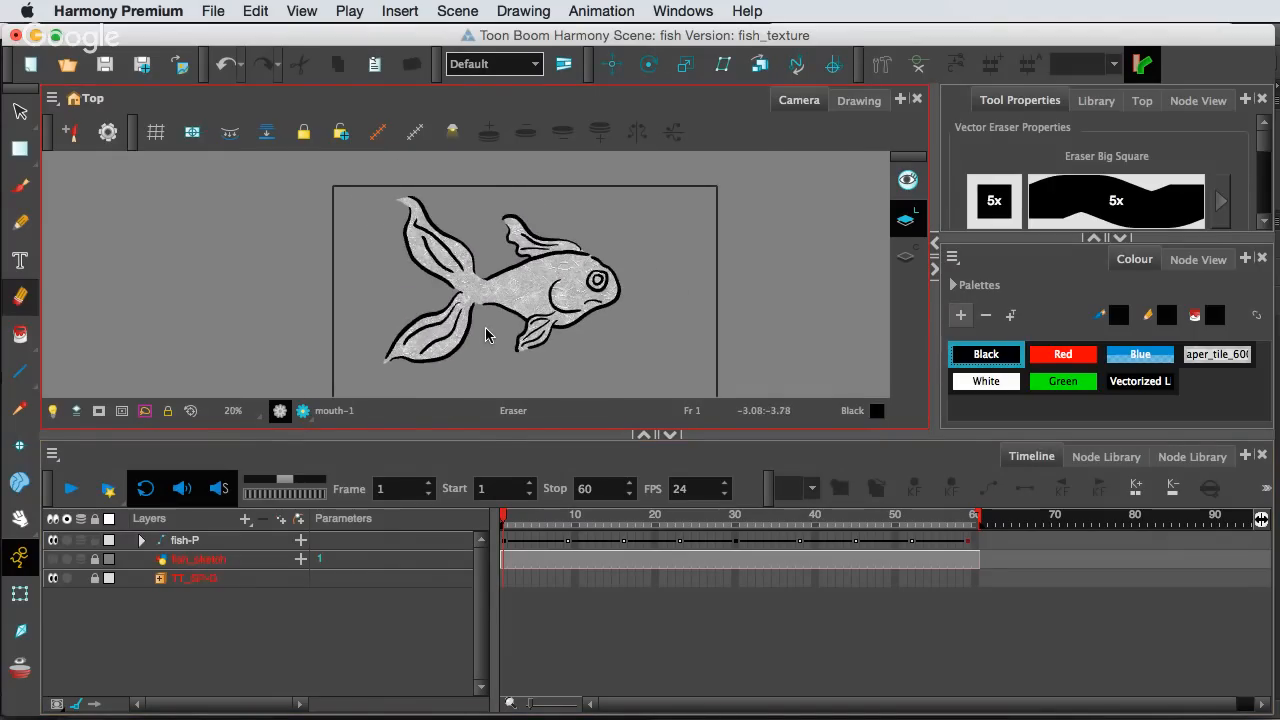
{"action": "key", "text": "super+s"}
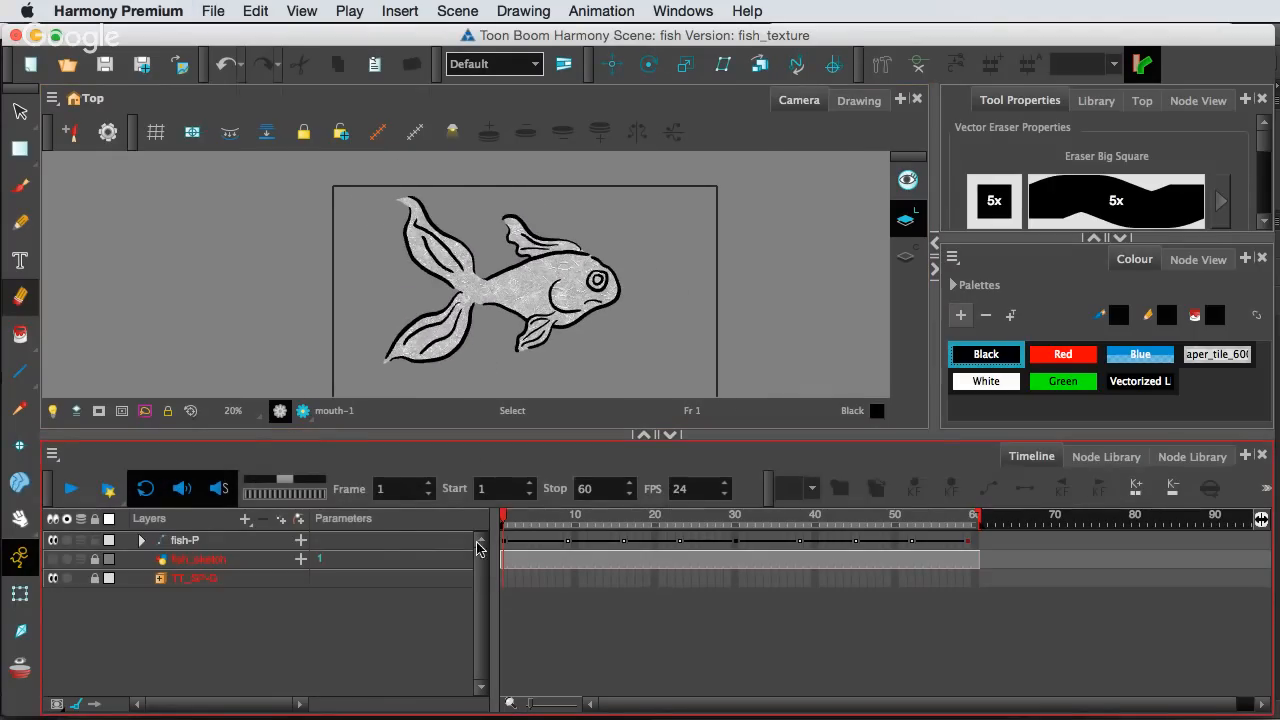
{"action": "left_click", "coordinate": [78, 489]}
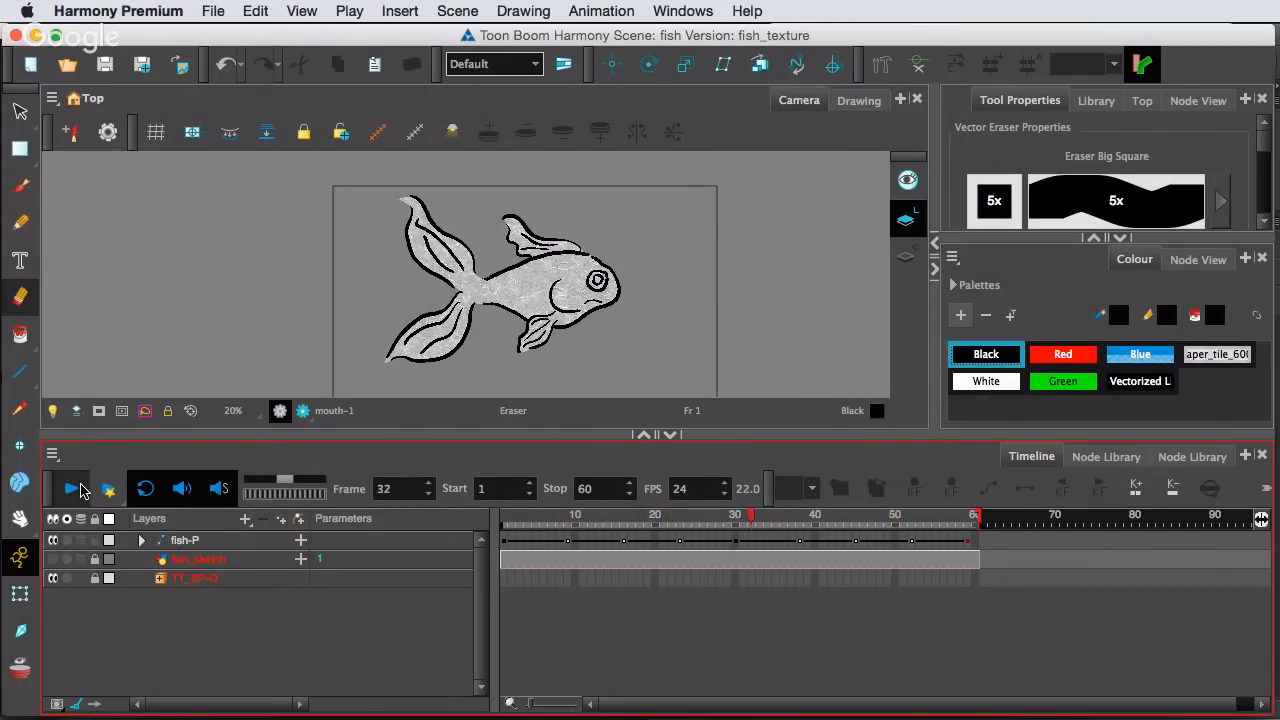
{"action": "left_click", "coordinate": [86, 489]}
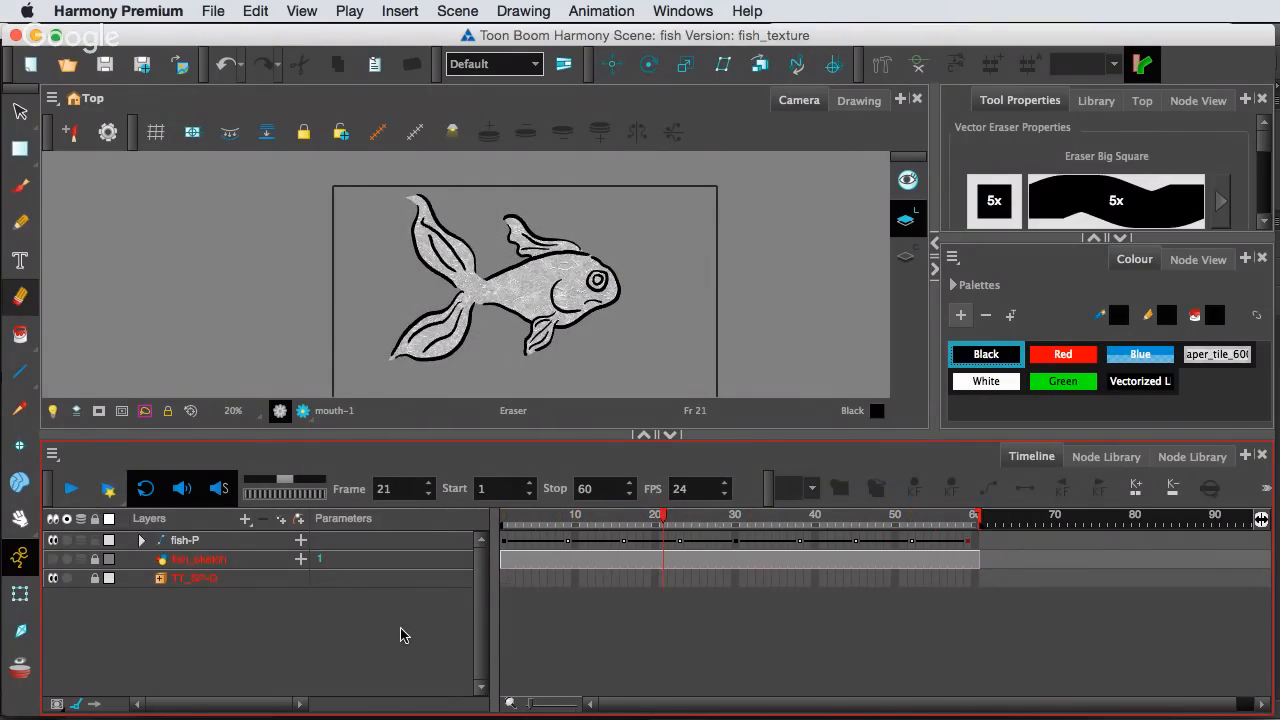
Add a parent peg above fish-P and rename it across-P-P
{"action": "left_click", "coordinate": [215, 545]}
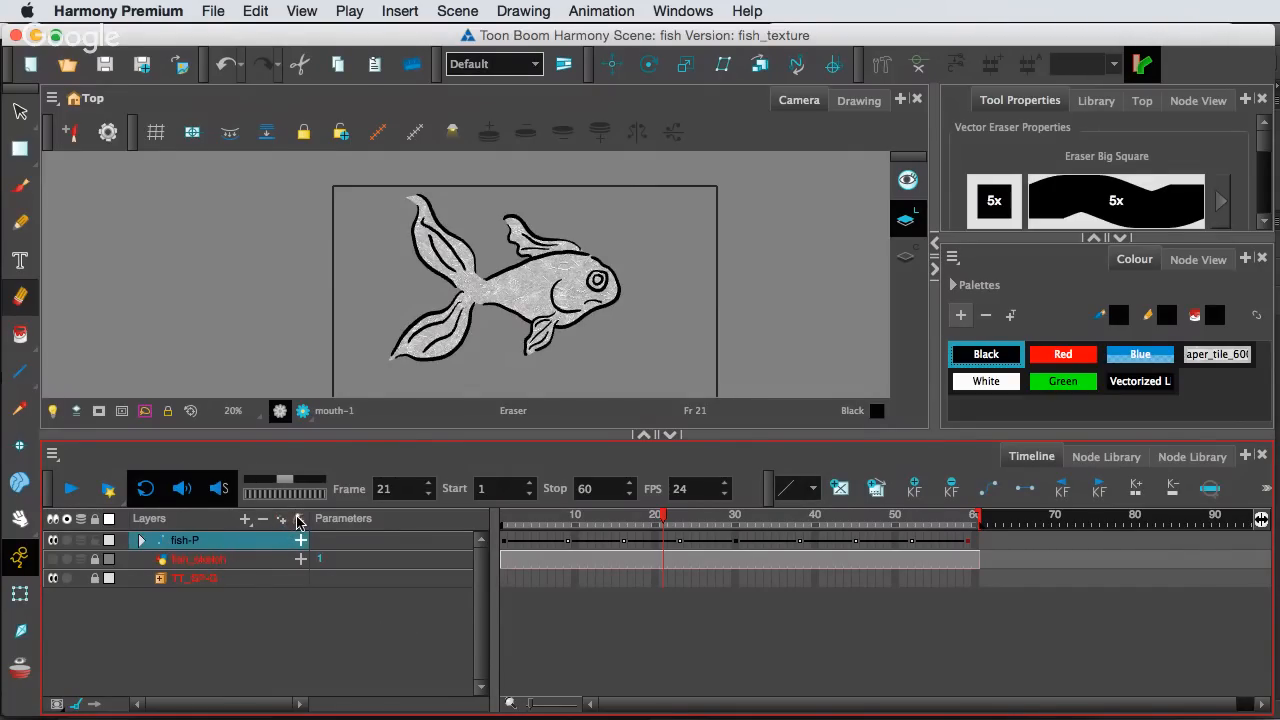
{"action": "left_click", "coordinate": [298, 519]}
{"action": "left_click", "coordinate": [143, 541]}
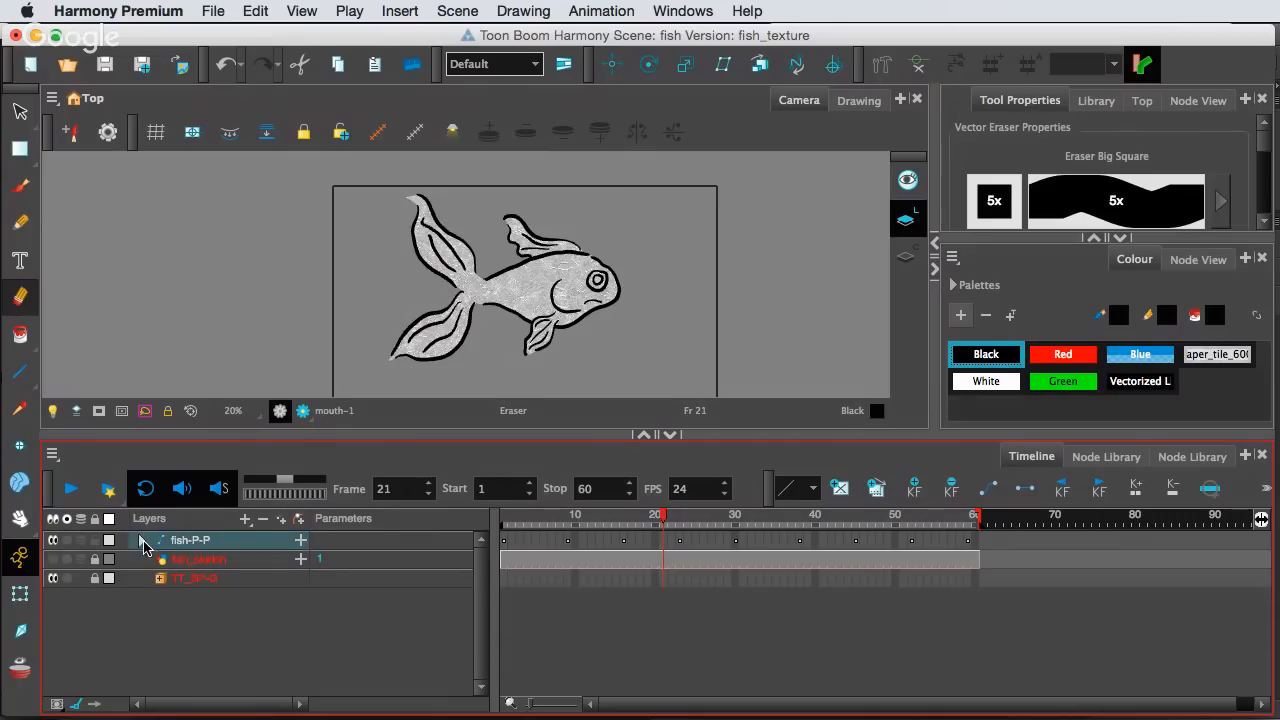
{"action": "double_click", "coordinate": [183, 542]}
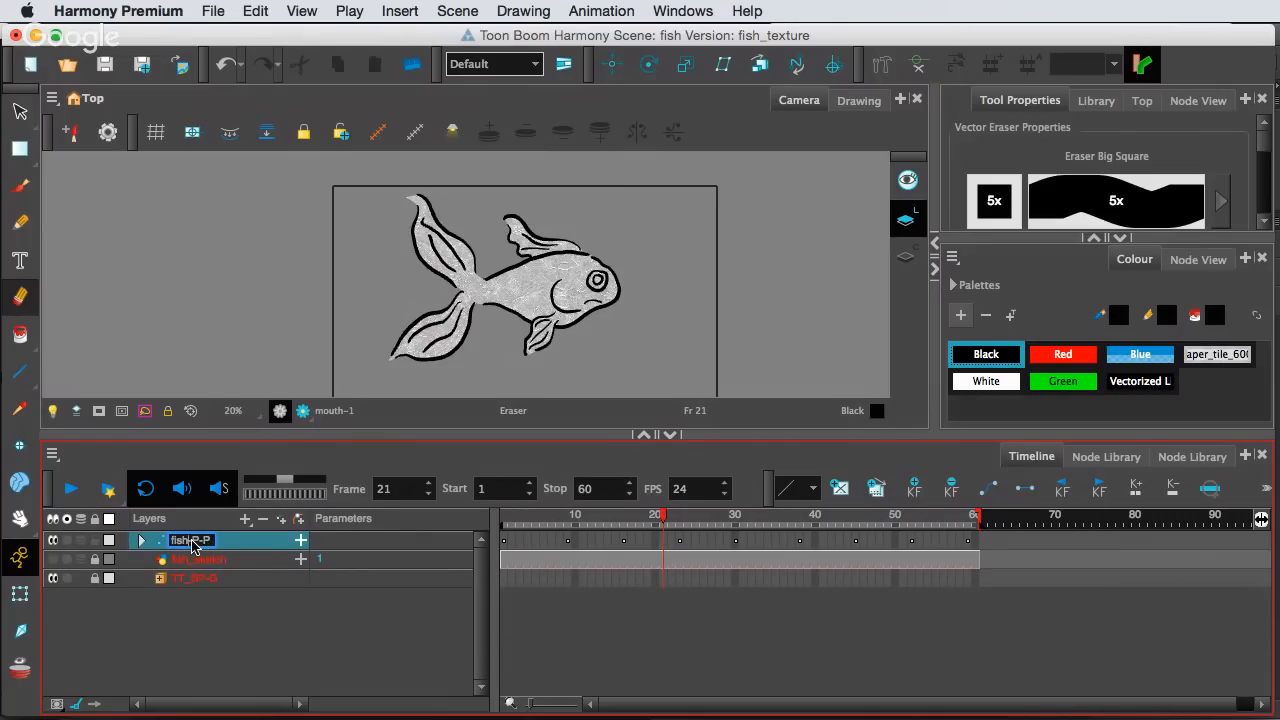
{"action": "type", "text": "across"}
{"action": "key", "text": "Return"}
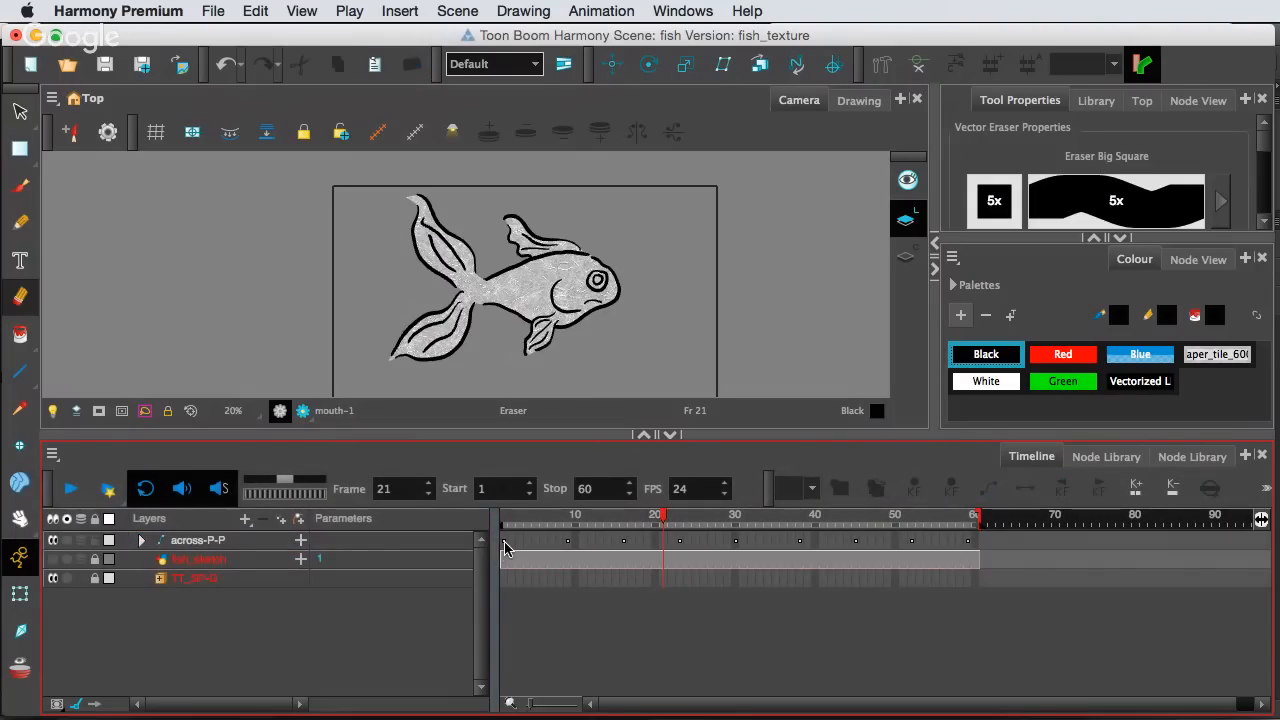
At frame 1, move the across-P-P peg's pivot to the fish's head near the eye, using the Rotate tool
{"action": "left_click", "coordinate": [504, 542]}
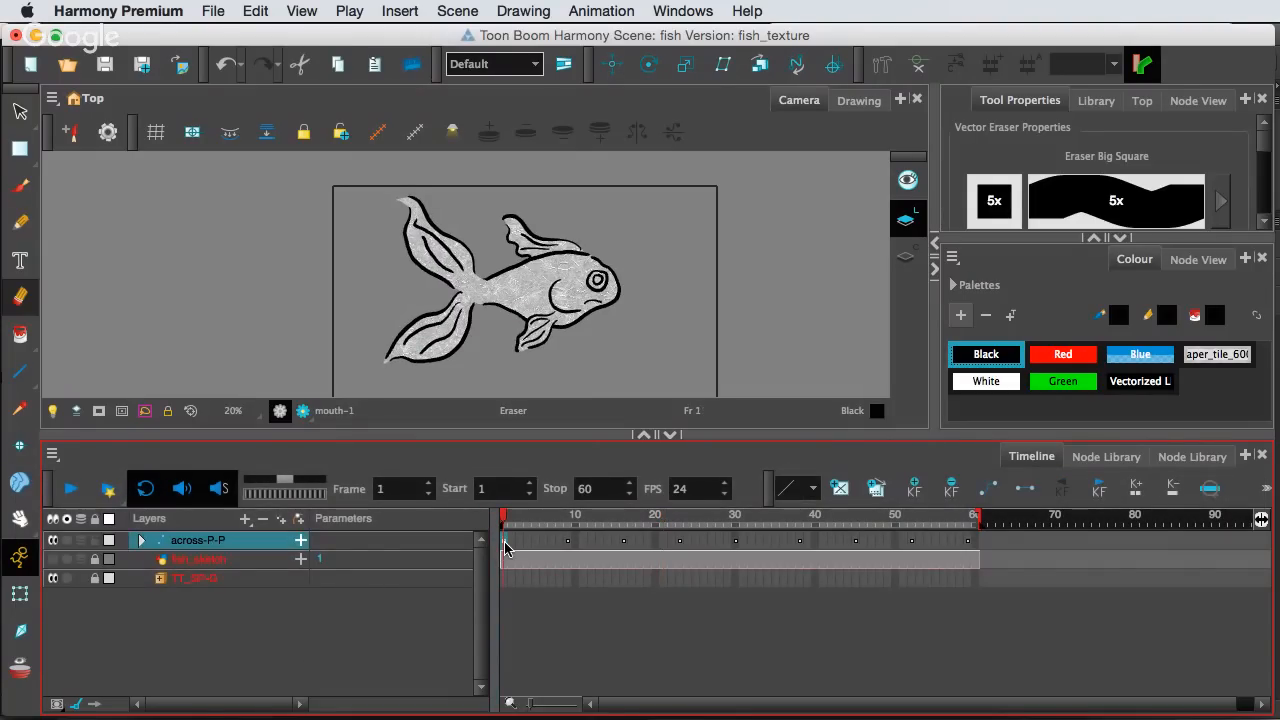
{"action": "left_click", "coordinate": [20, 560]}
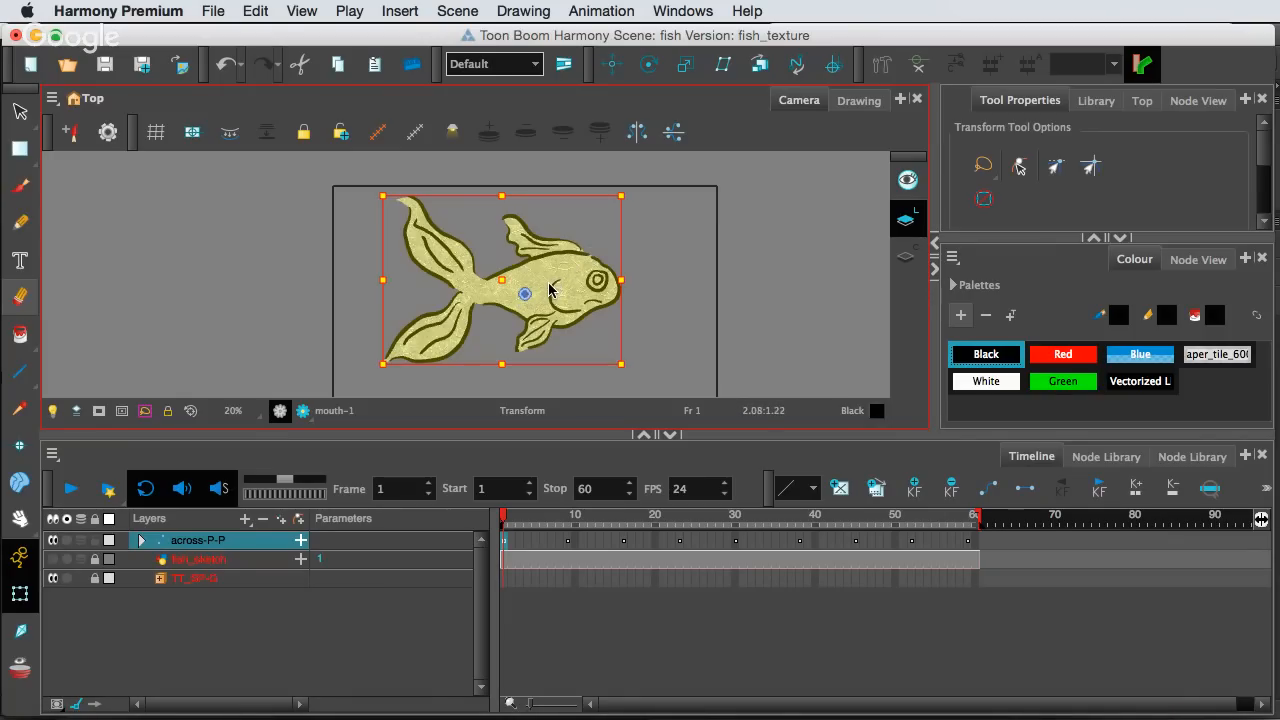
{"action": "left_click", "coordinate": [649, 63]}
{"action": "left_click_drag", "start_coordinate": [526, 296], "coordinate": [590, 286]}
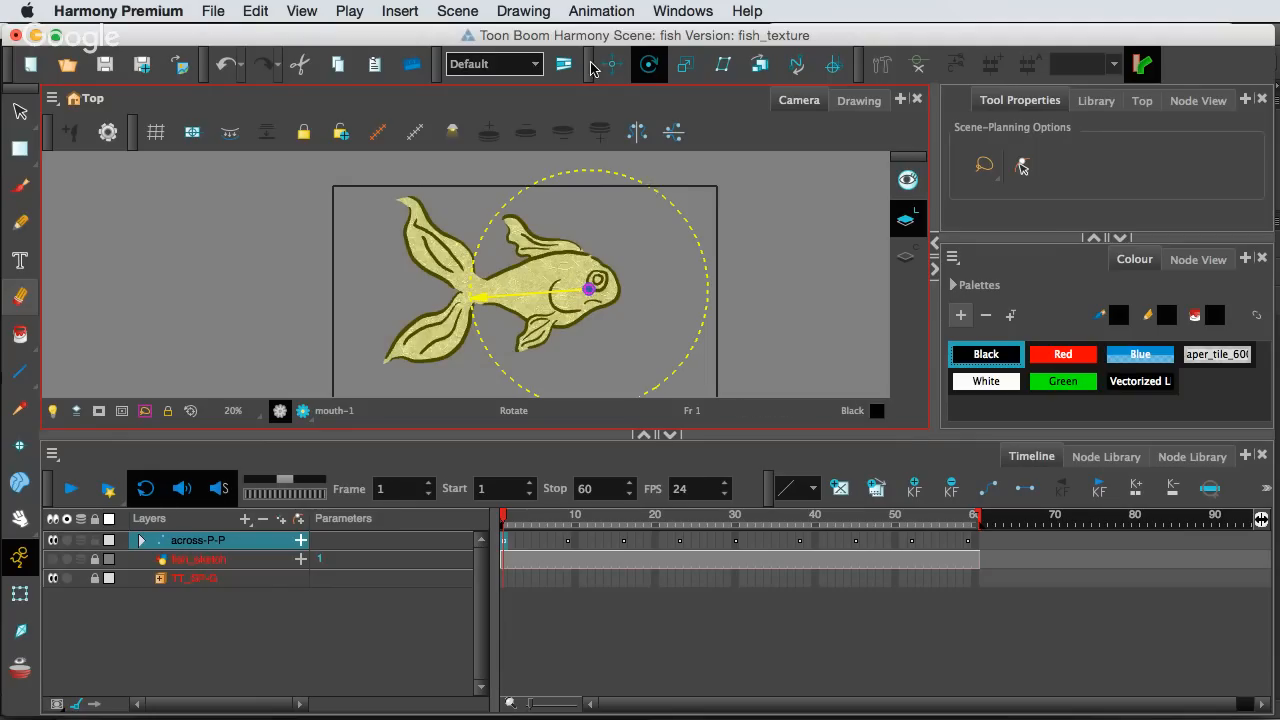
{"action": "left_click", "coordinate": [156, 611]}
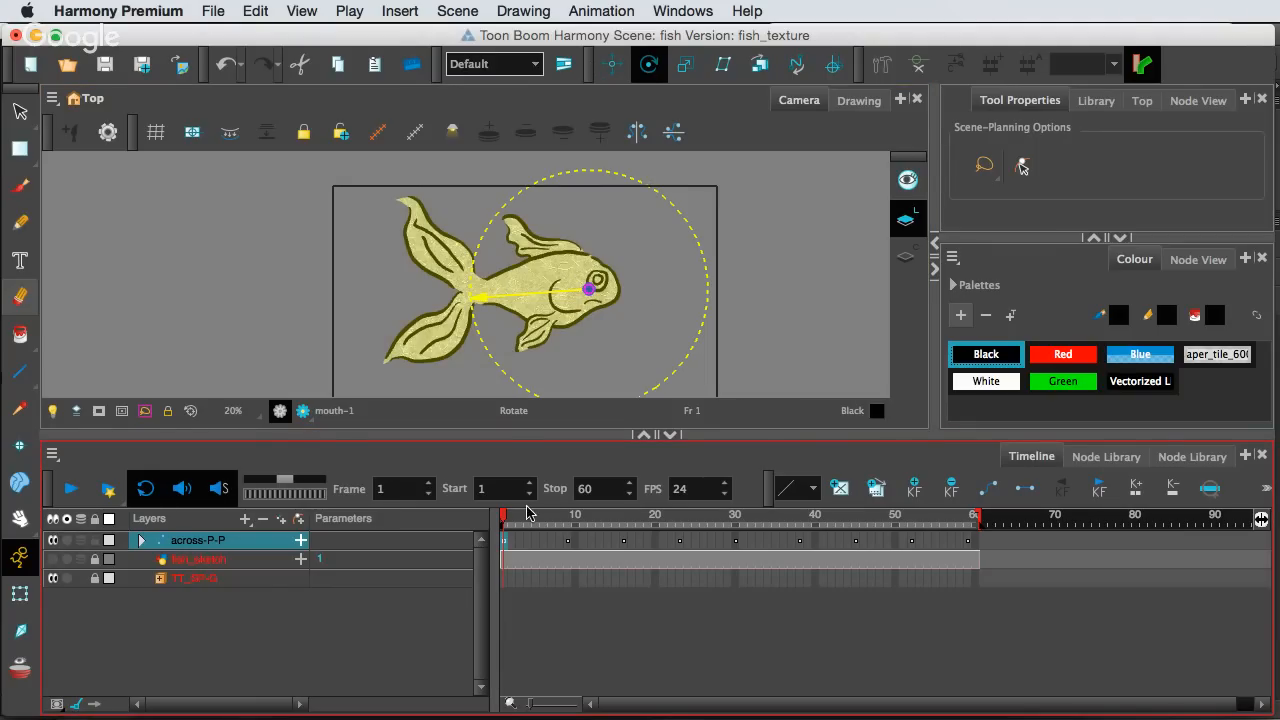
Transform the across-P-P peg to place the fish just left of the camera frame at frame 1 and inside its right half at frame 60
{"action": "left_click", "coordinate": [24, 601]}
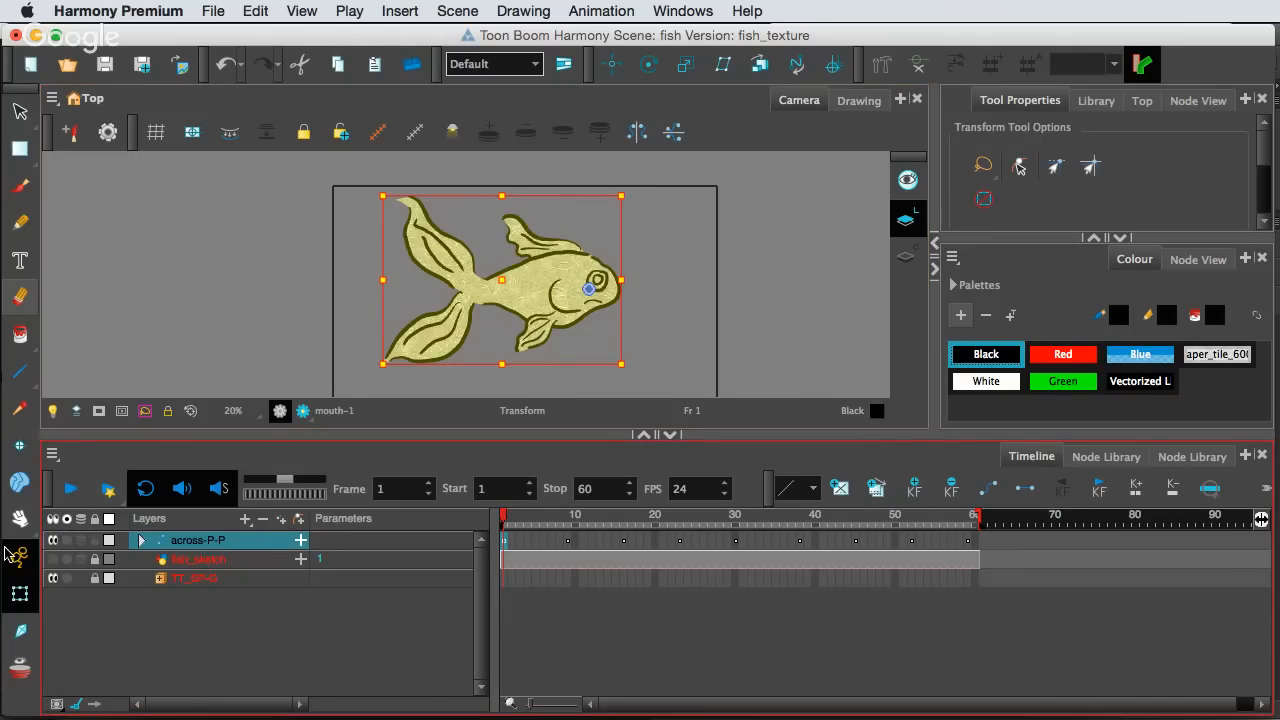
{"action": "left_click_drag", "start_coordinate": [541, 292], "coordinate": [250, 308]}
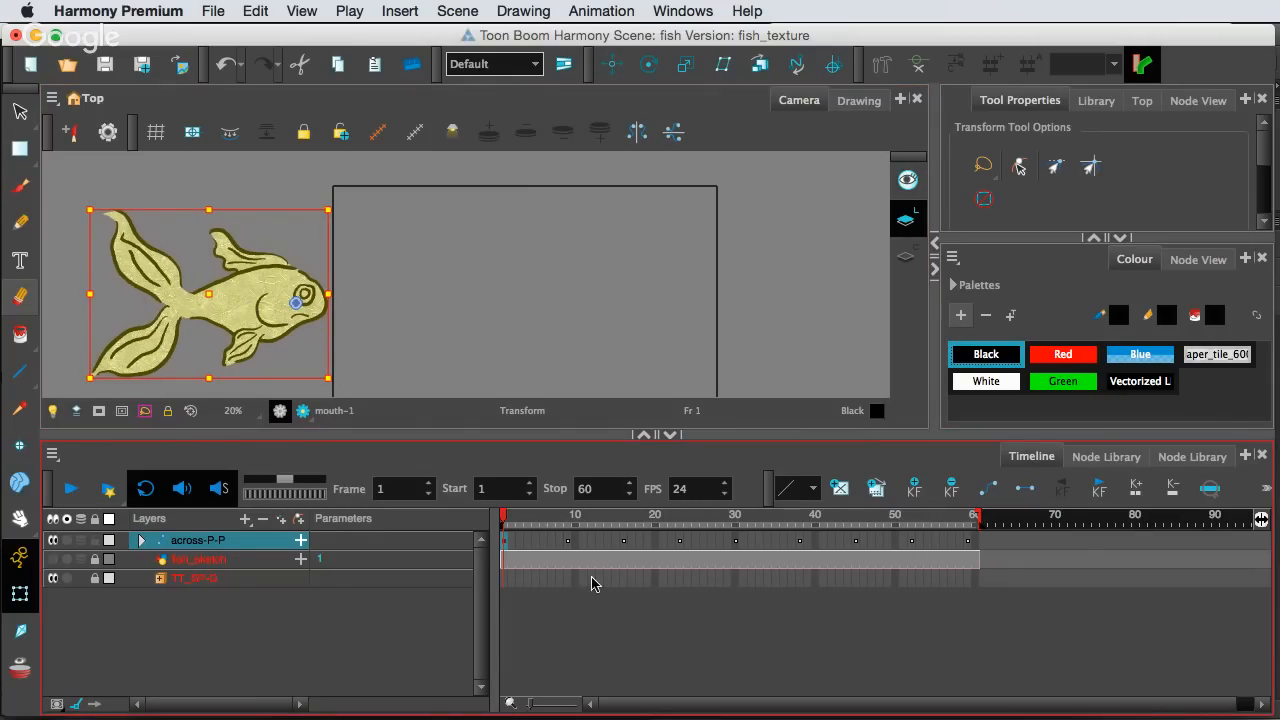
{"action": "left_click_drag", "start_coordinate": [508, 522], "coordinate": [977, 532]}
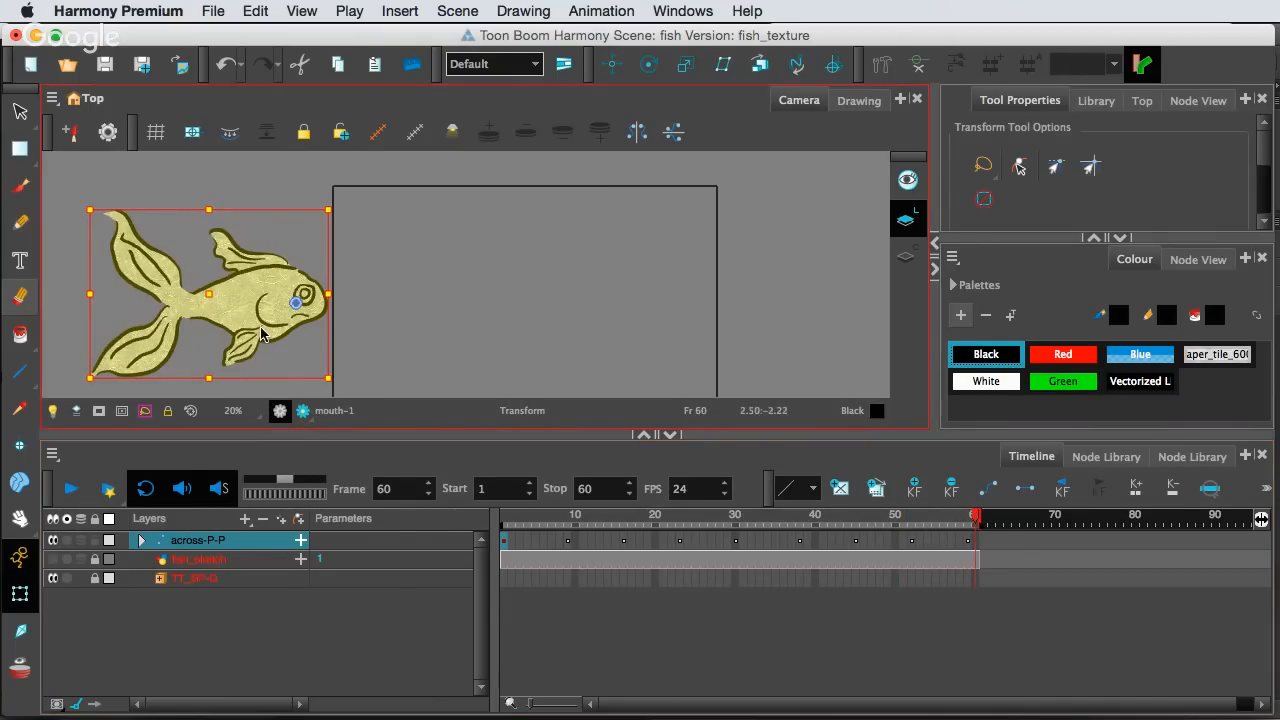
{"action": "left_click_drag", "start_coordinate": [264, 325], "coordinate": [613, 355]}
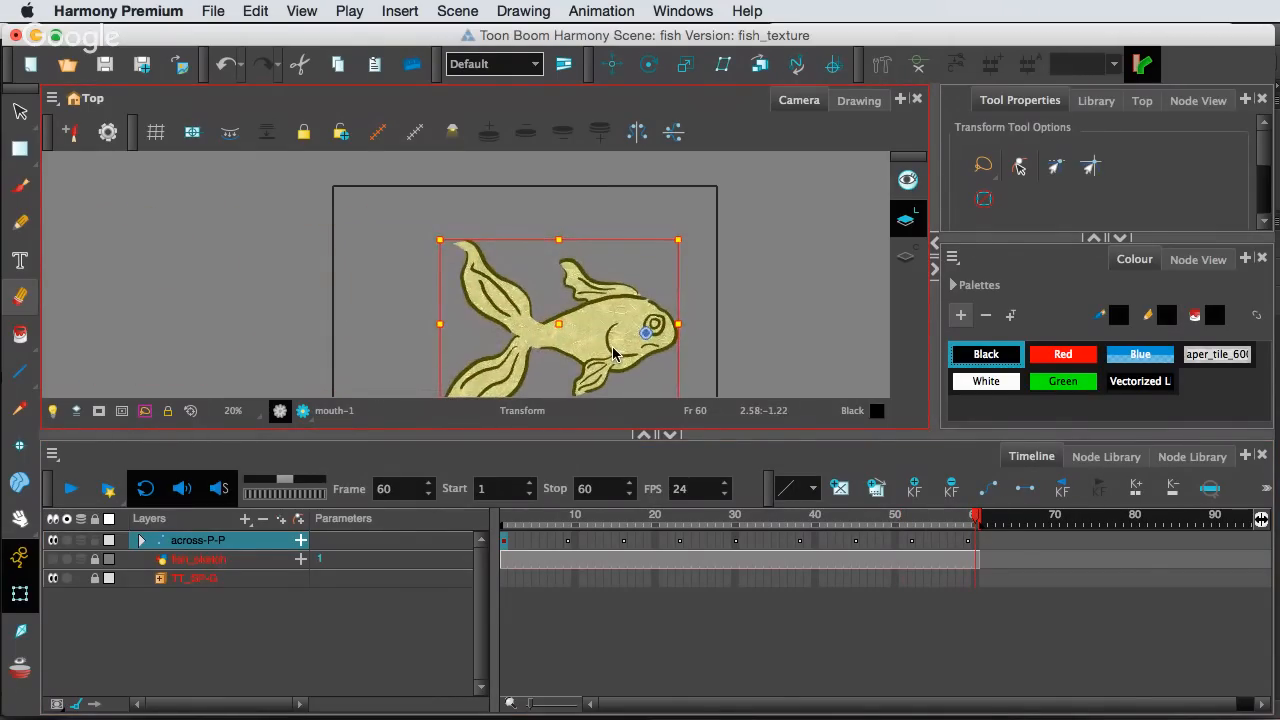
Create motion interpolation on the collapsed across-P-P layer between its frame 1 and frame 60 keyframes
{"action": "left_click", "coordinate": [503, 543]}
{"action": "left_click", "coordinate": [976, 545], "text": "shift"}
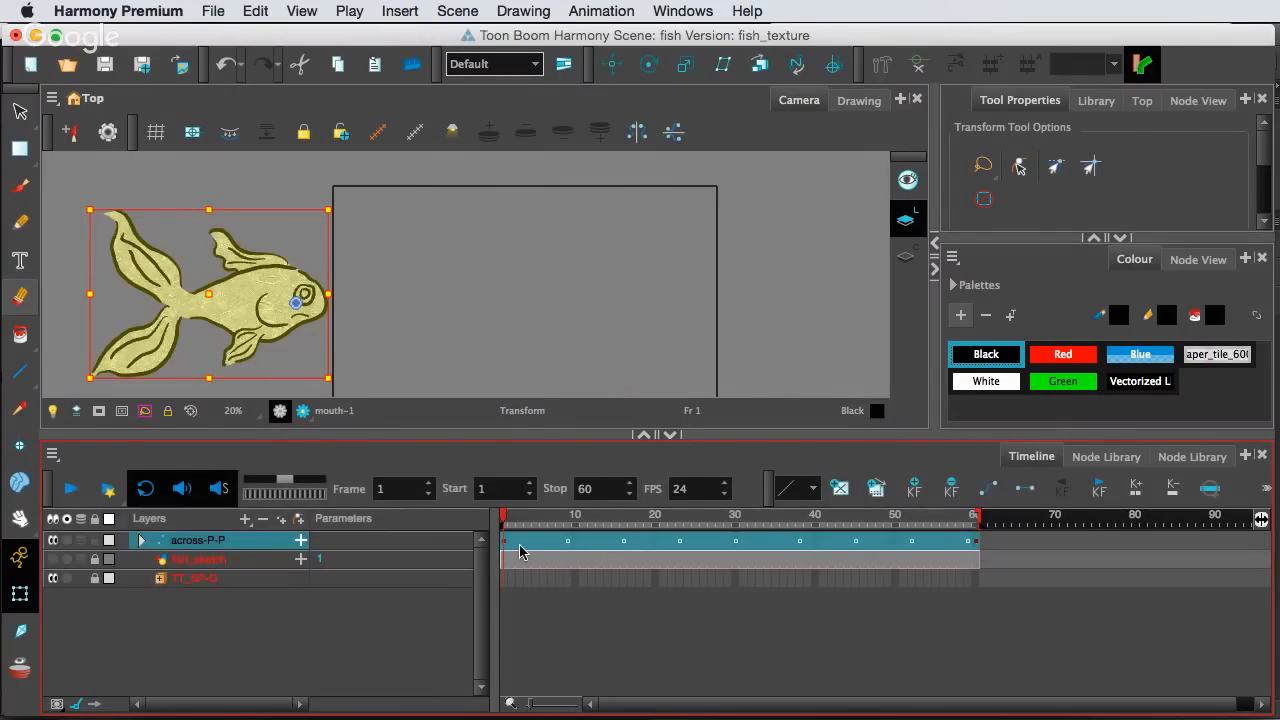
{"action": "left_click", "coordinate": [515, 546]}
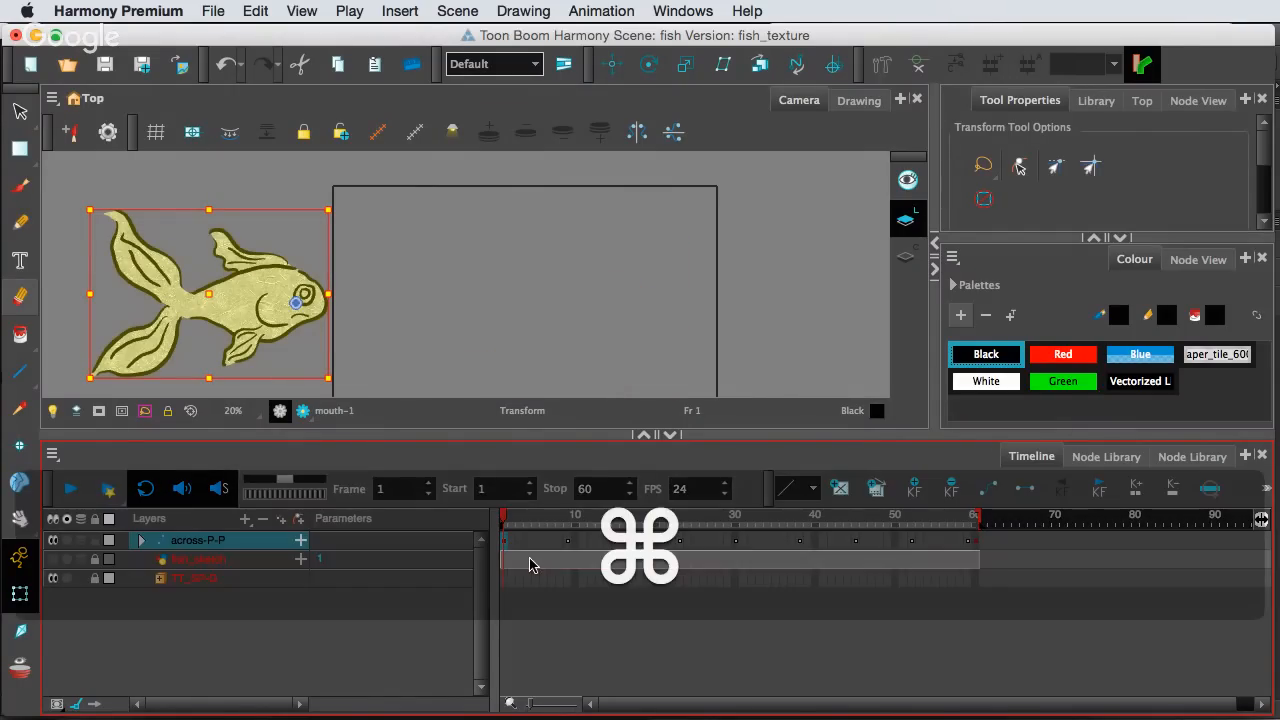
{"action": "key", "text": "super+k"}
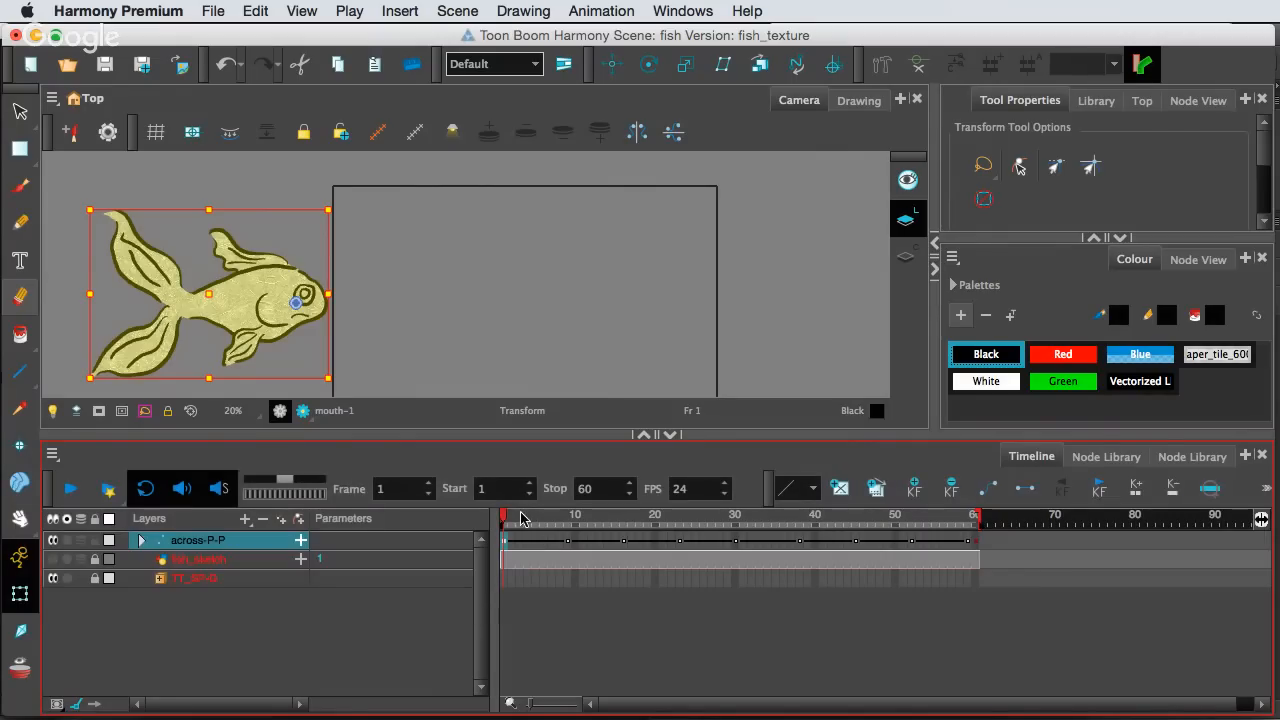
Play the fish's movement across the camera frame from frame 1, stop, and scrub through the frames around 19 to 24
{"action": "left_click_drag", "start_coordinate": [505, 521], "coordinate": [470, 513]}
{"action": "left_click", "coordinate": [71, 490]}
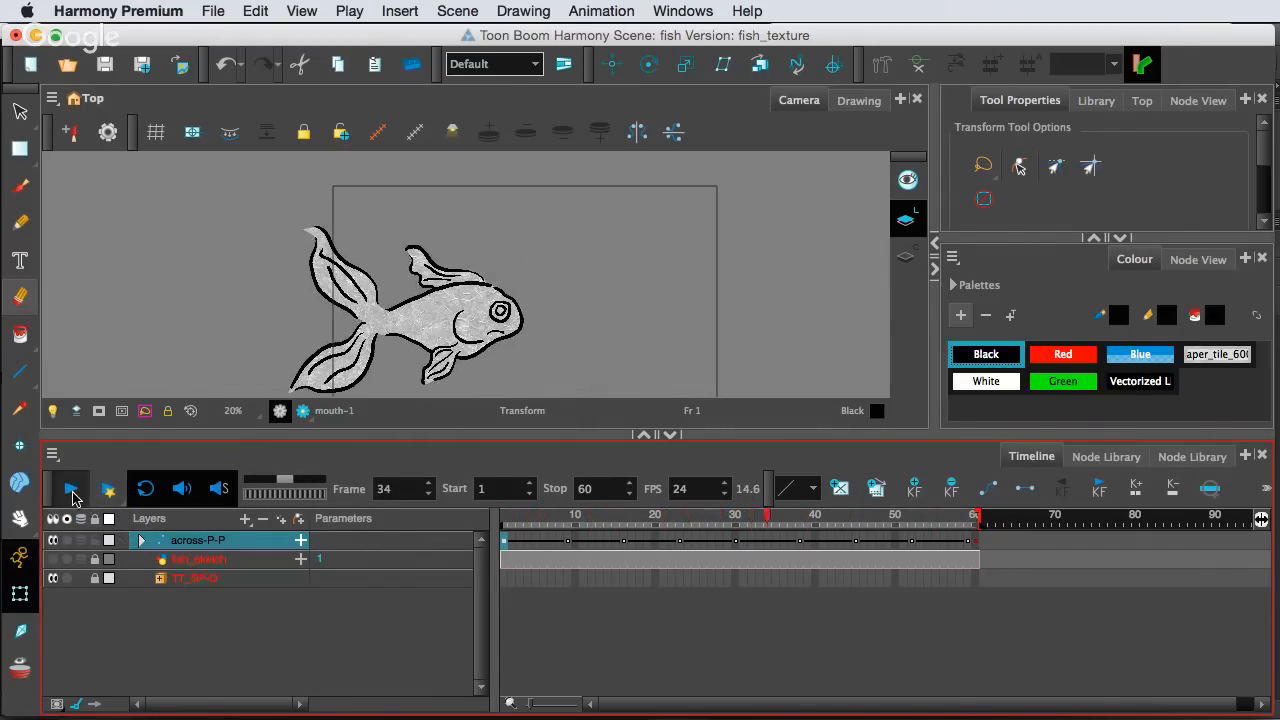
{"action": "left_click", "coordinate": [72, 490]}
{"action": "left_click", "coordinate": [645, 518]}
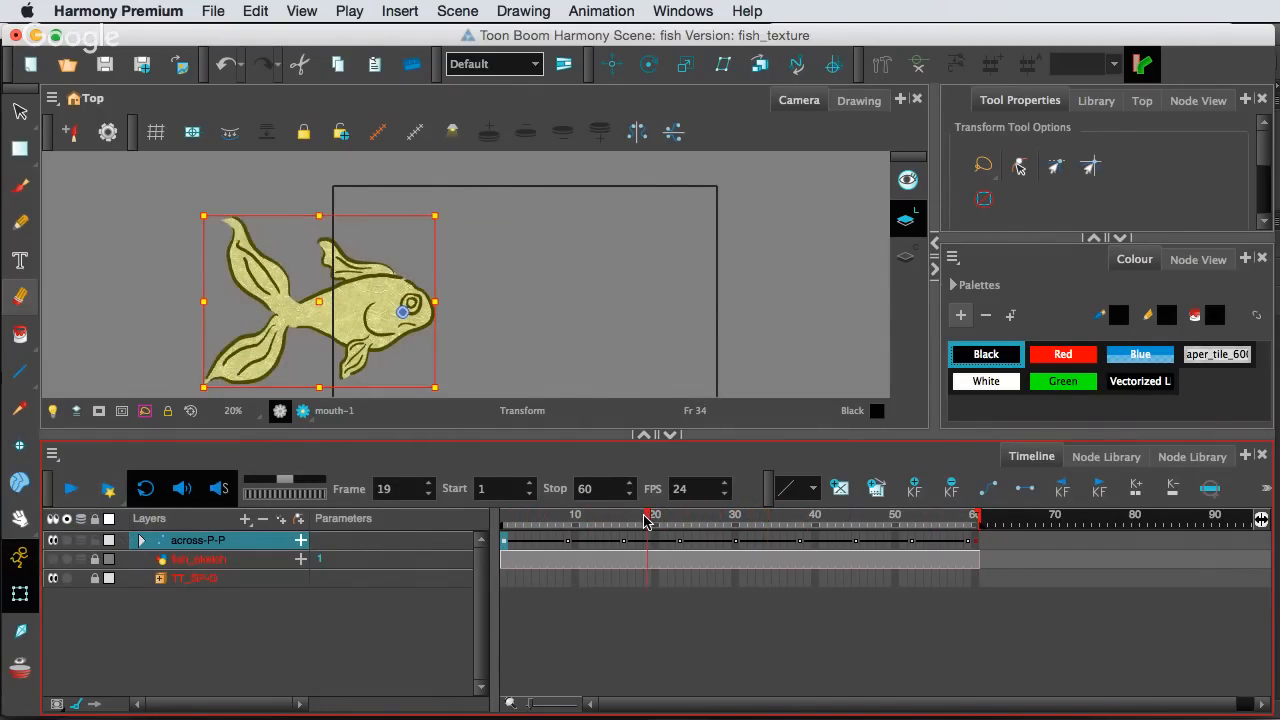
{"action": "left_click_drag", "start_coordinate": [649, 520], "coordinate": [688, 530]}
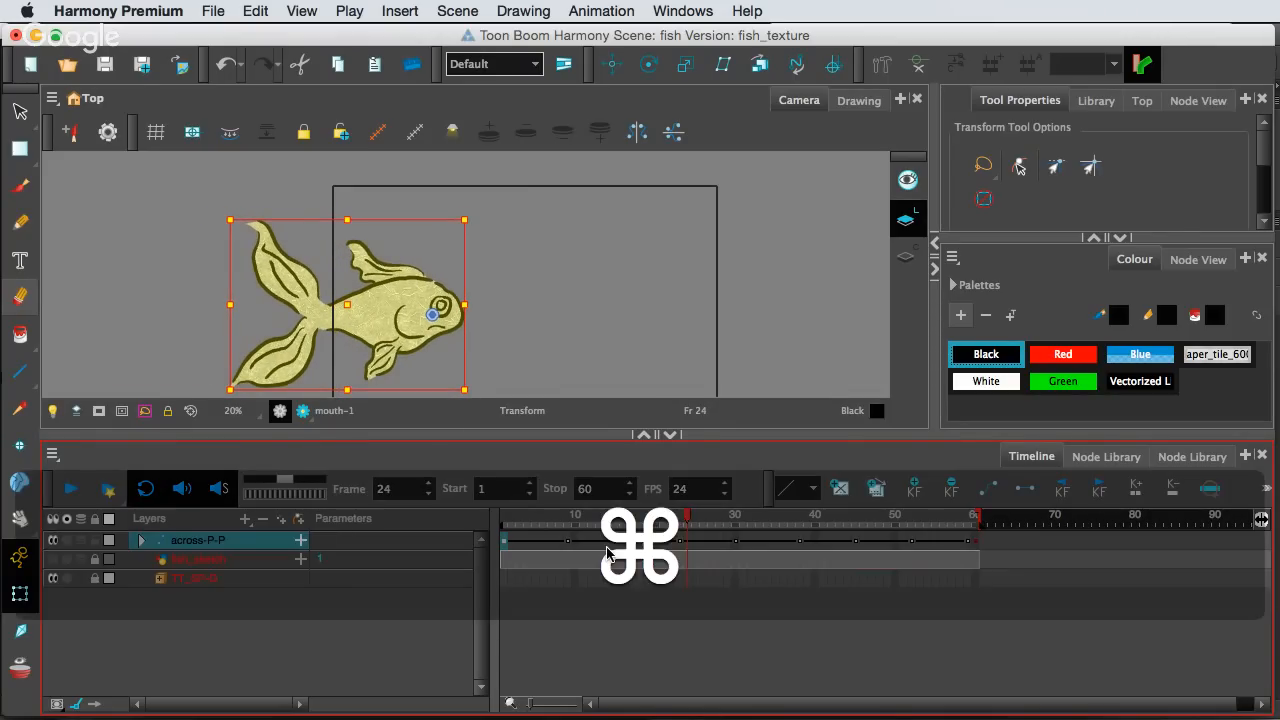
Undo the last interpolation, expand across-P-P, apply motion interpolation to that peg alone from frame 1, and scrub to frame 28
{"action": "key", "text": "super+z"}
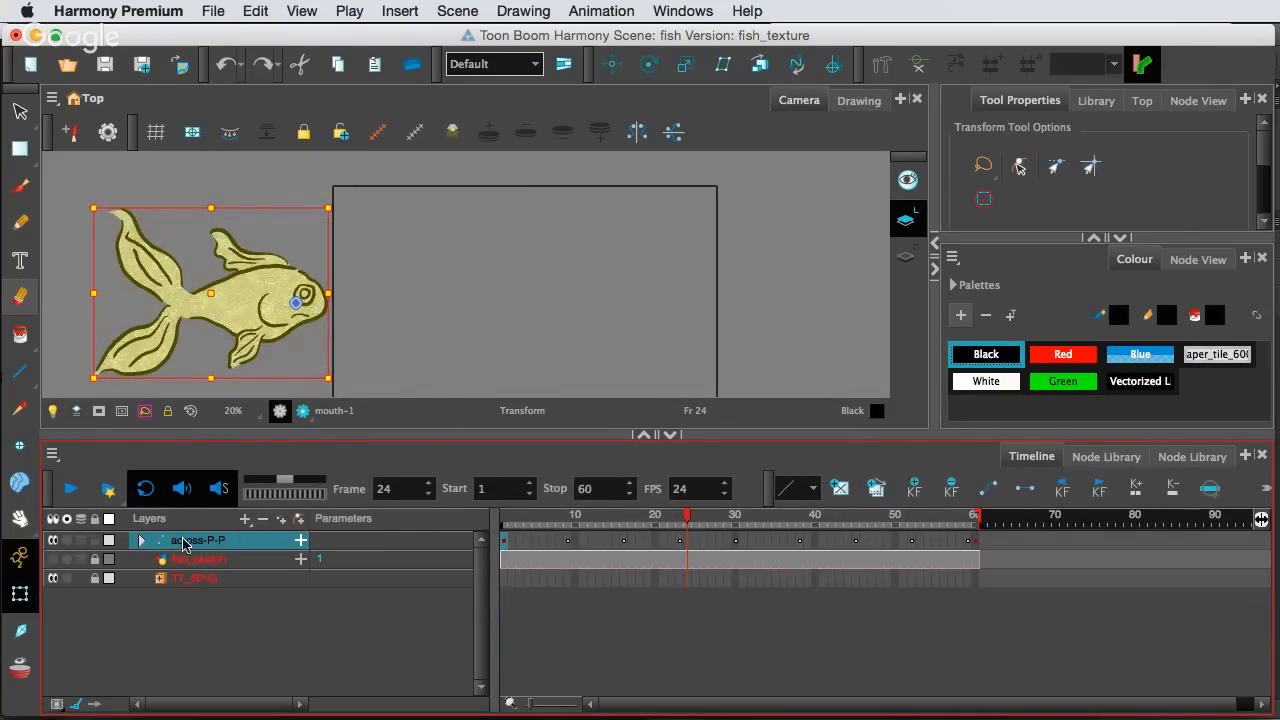
{"action": "left_click", "coordinate": [144, 540]}
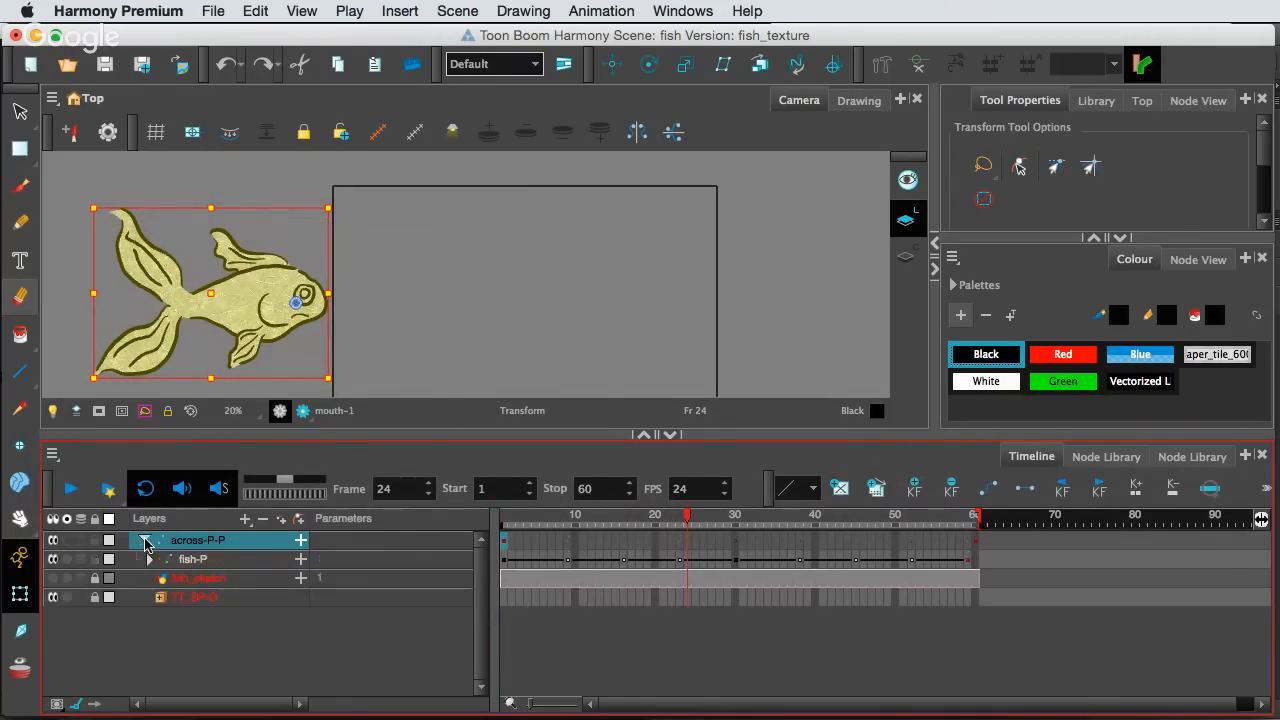
{"action": "left_click", "coordinate": [505, 544]}
{"action": "mouse_move", "coordinate": [511, 514]}
{"action": "left_mouse_down"}
{"action": "mouse_move", "coordinate": [663, 537]}
{"action": "mouse_move", "coordinate": [480, 516]}
{"action": "left_mouse_up"}
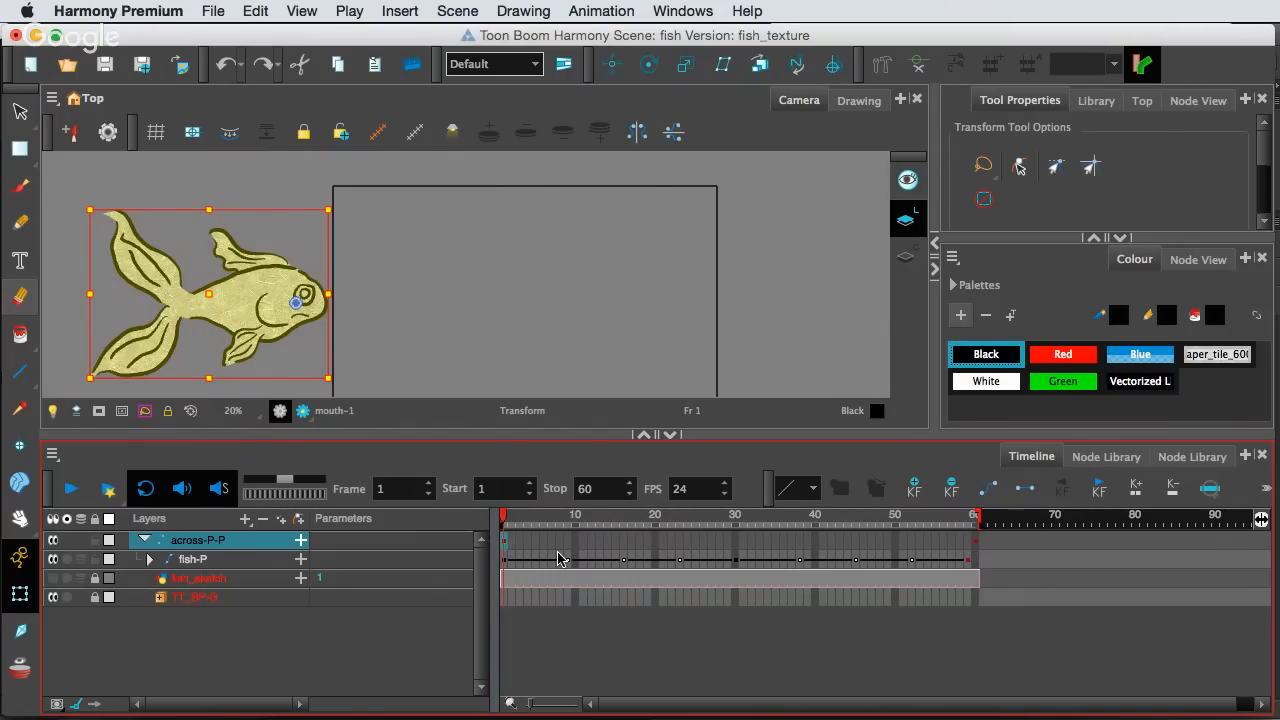
{"action": "key", "text": "super"}
{"action": "key", "text": "super+k"}
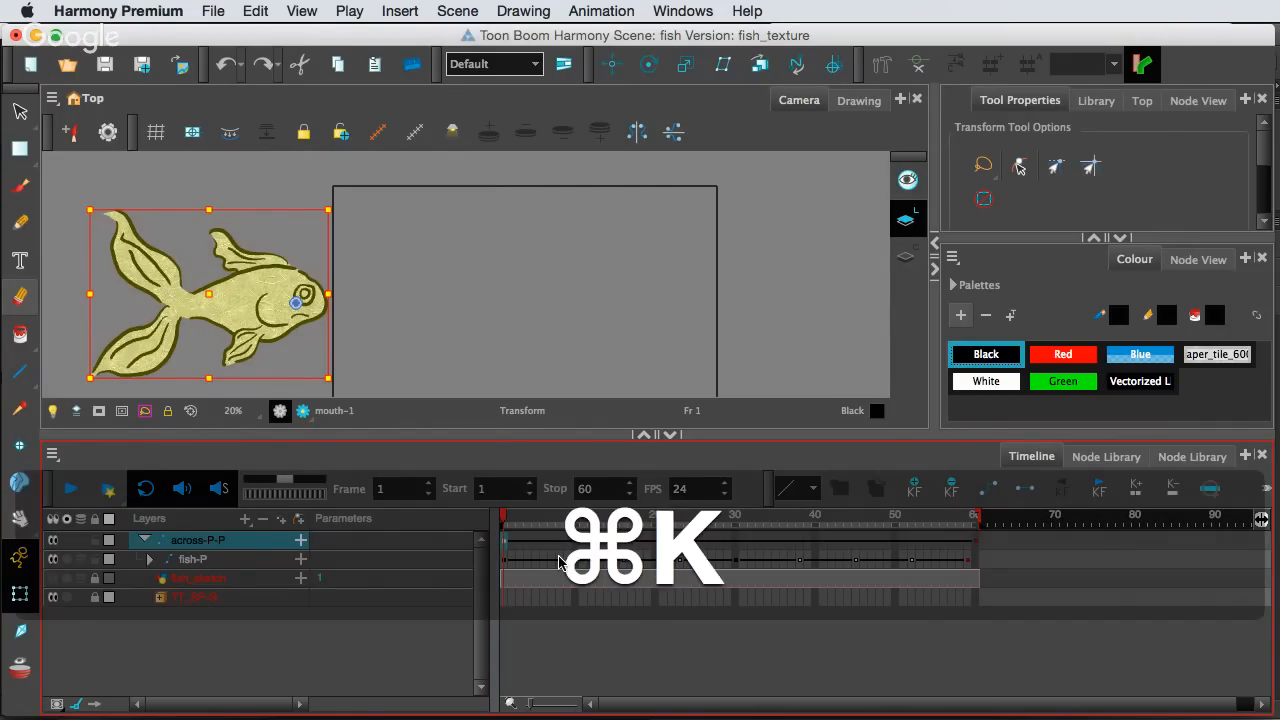
{"action": "left_click_drag", "start_coordinate": [506, 521], "coordinate": [722, 541]}
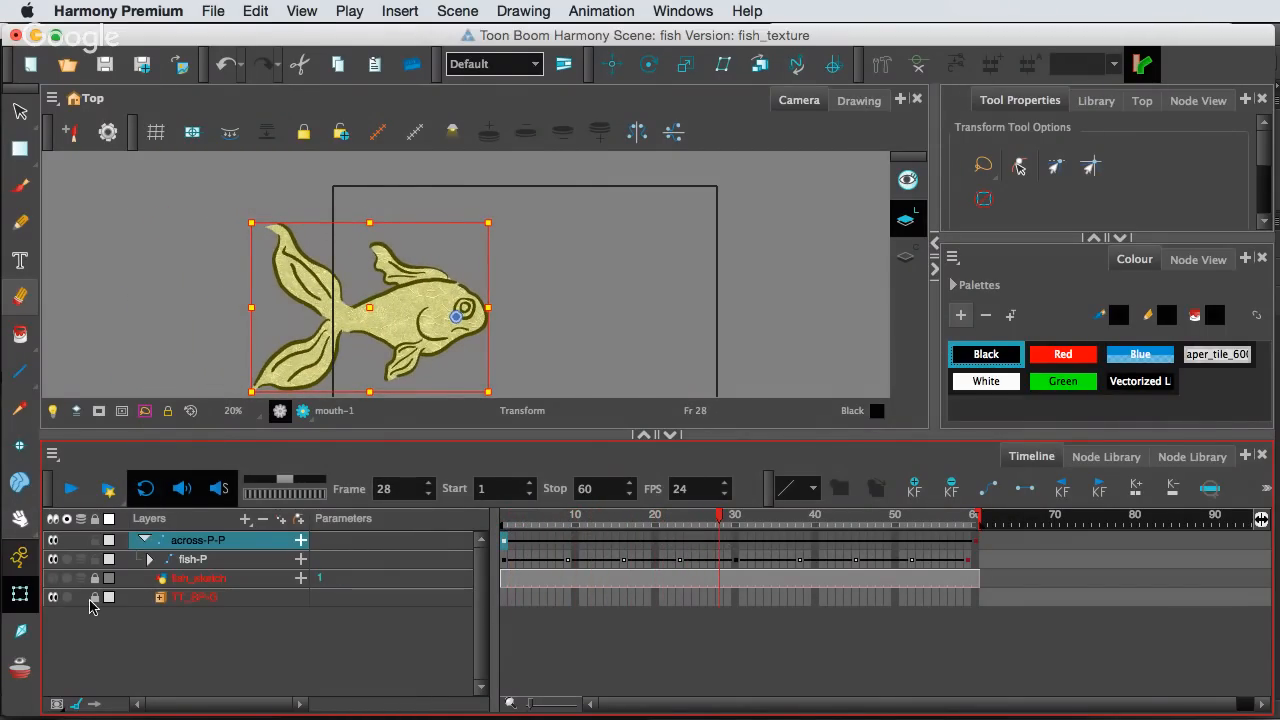
Undo the last motion interpolation and remove the across-P-P parent peg, keeping fish-P as a standalone layer
{"action": "key", "text": "super+z"}
{"action": "left_click", "coordinate": [370, 658]}
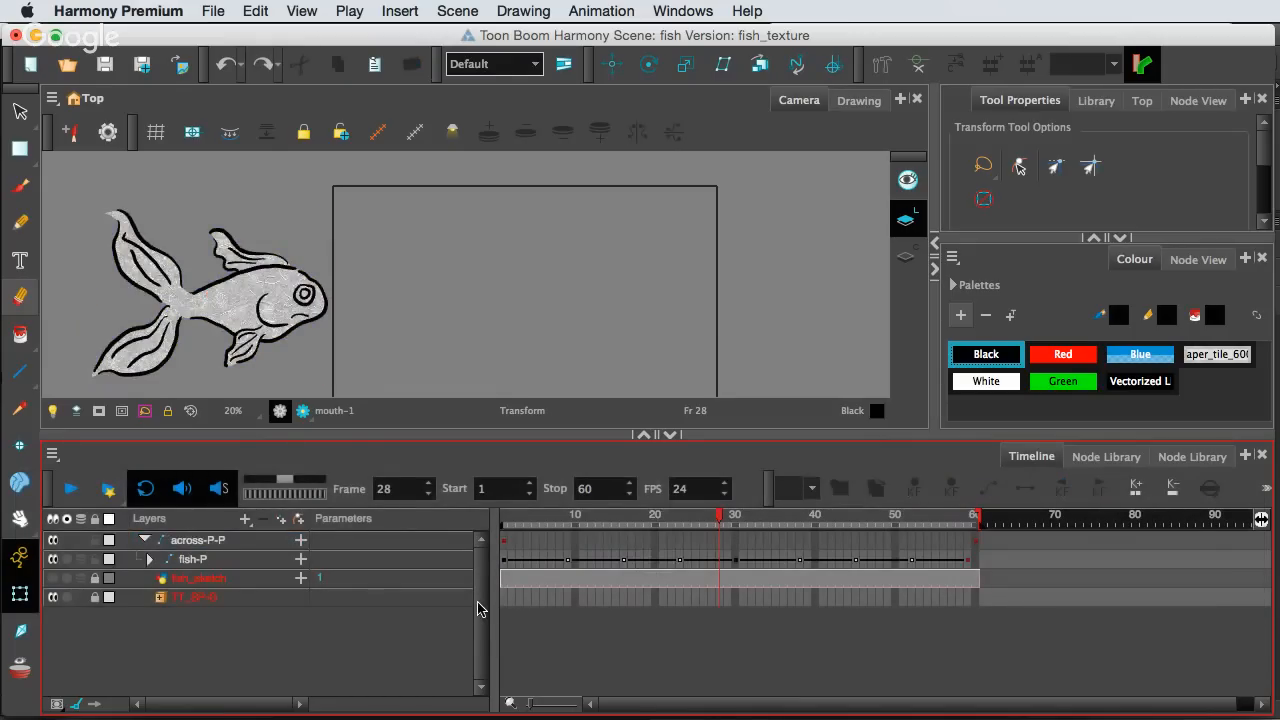
{"action": "left_click", "coordinate": [502, 542]}
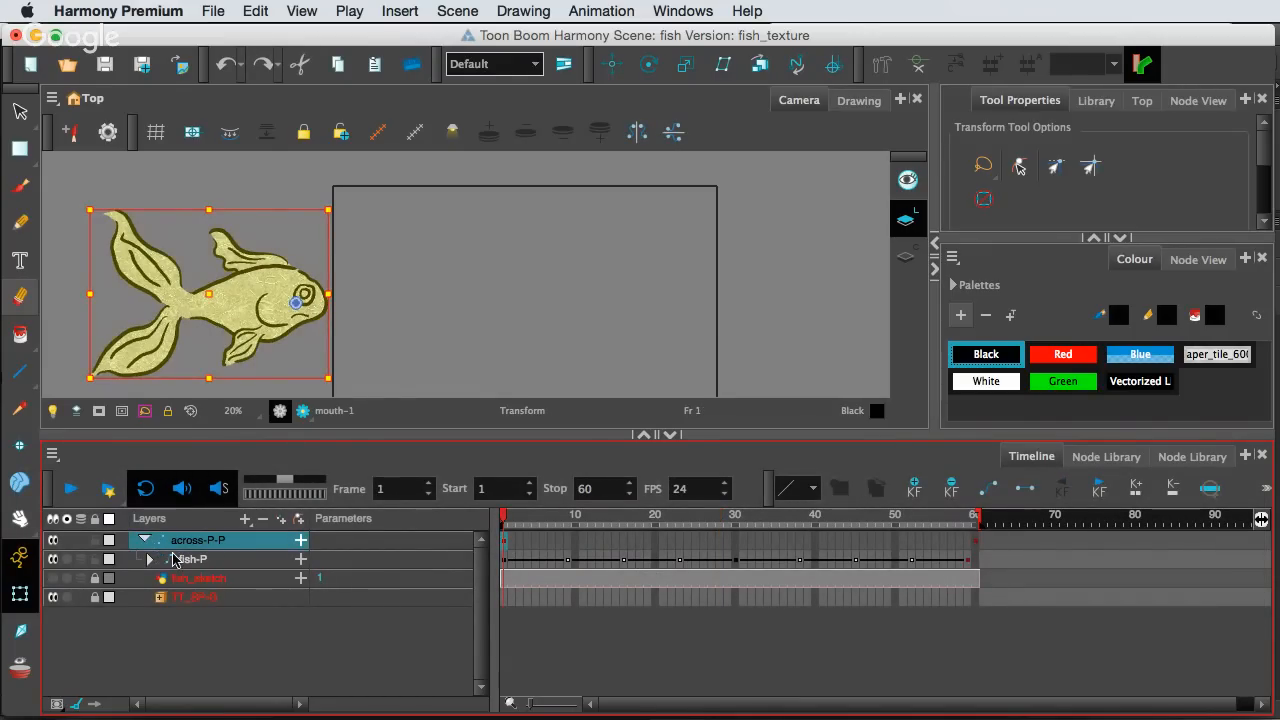
{"action": "left_click", "coordinate": [195, 560]}
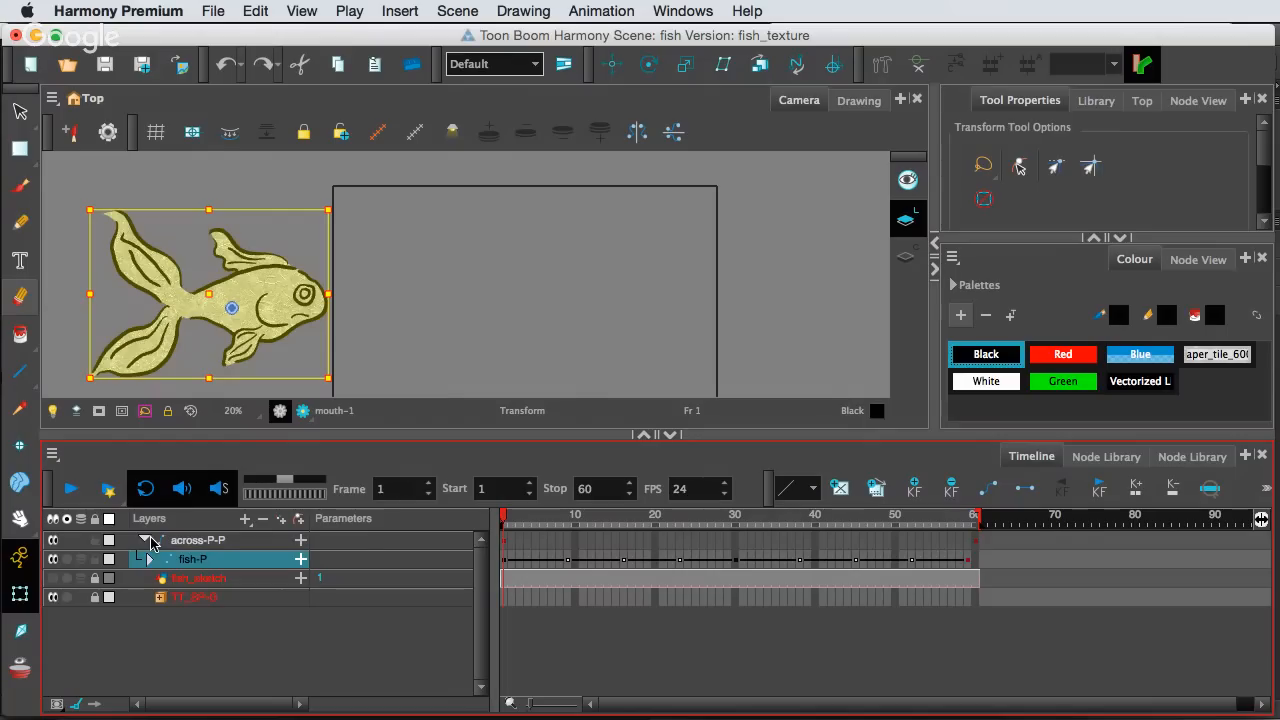
{"action": "left_click", "coordinate": [151, 542]}
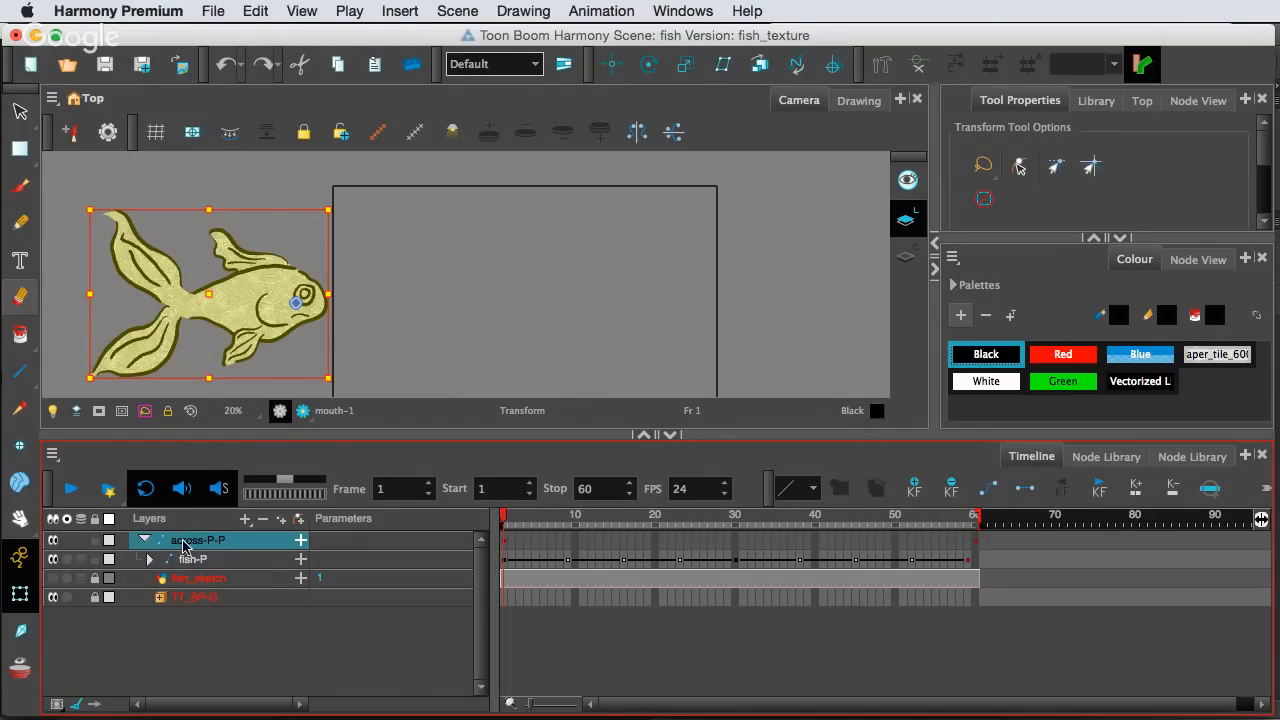
{"action": "left_click", "coordinate": [184, 562]}
{"action": "left_click_drag", "start_coordinate": [210, 542], "coordinate": [210, 530]}
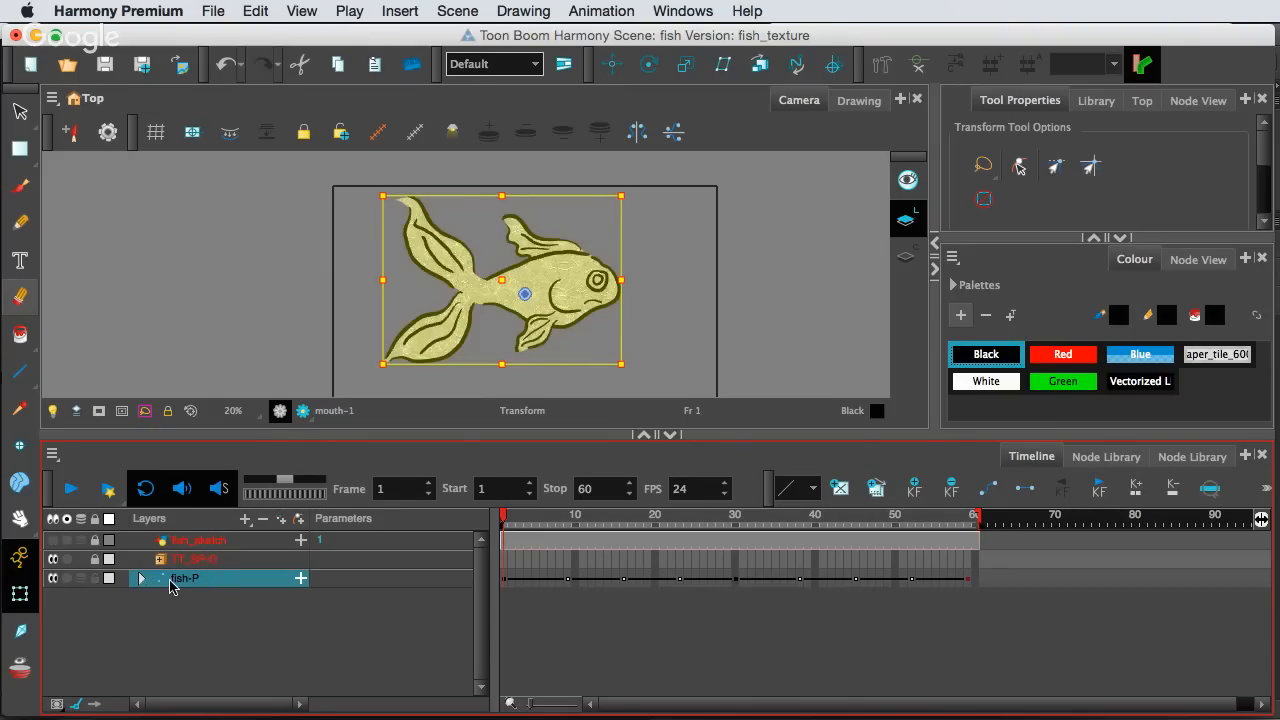
Scrub through the fish-P swim cycle, return to frame 1, and leave the fish-P peg deselected
{"action": "double_click", "coordinate": [185, 581]}
{"action": "left_click", "coordinate": [237, 601]}
{"action": "left_click", "coordinate": [232, 580]}
{"action": "left_click_drag", "start_coordinate": [975, 528], "coordinate": [640, 531]}
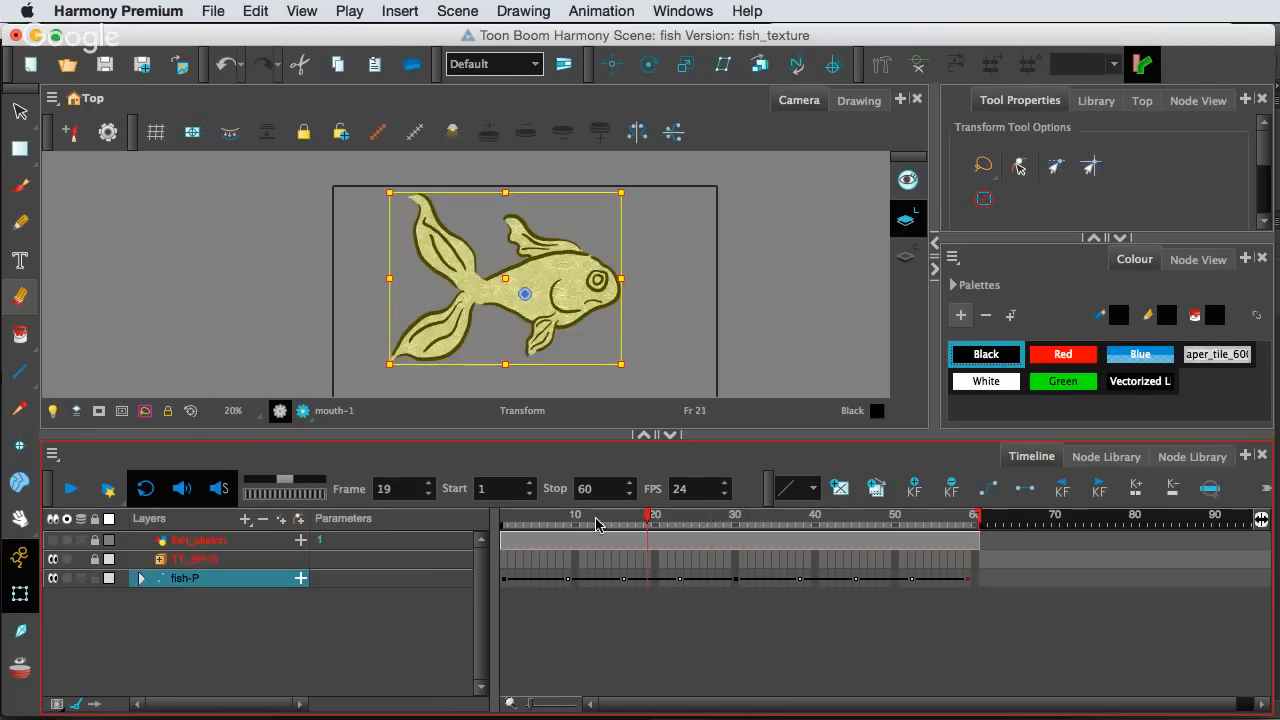
{"action": "left_click_drag", "start_coordinate": [651, 516], "coordinate": [487, 518]}
{"action": "left_click", "coordinate": [320, 625]}
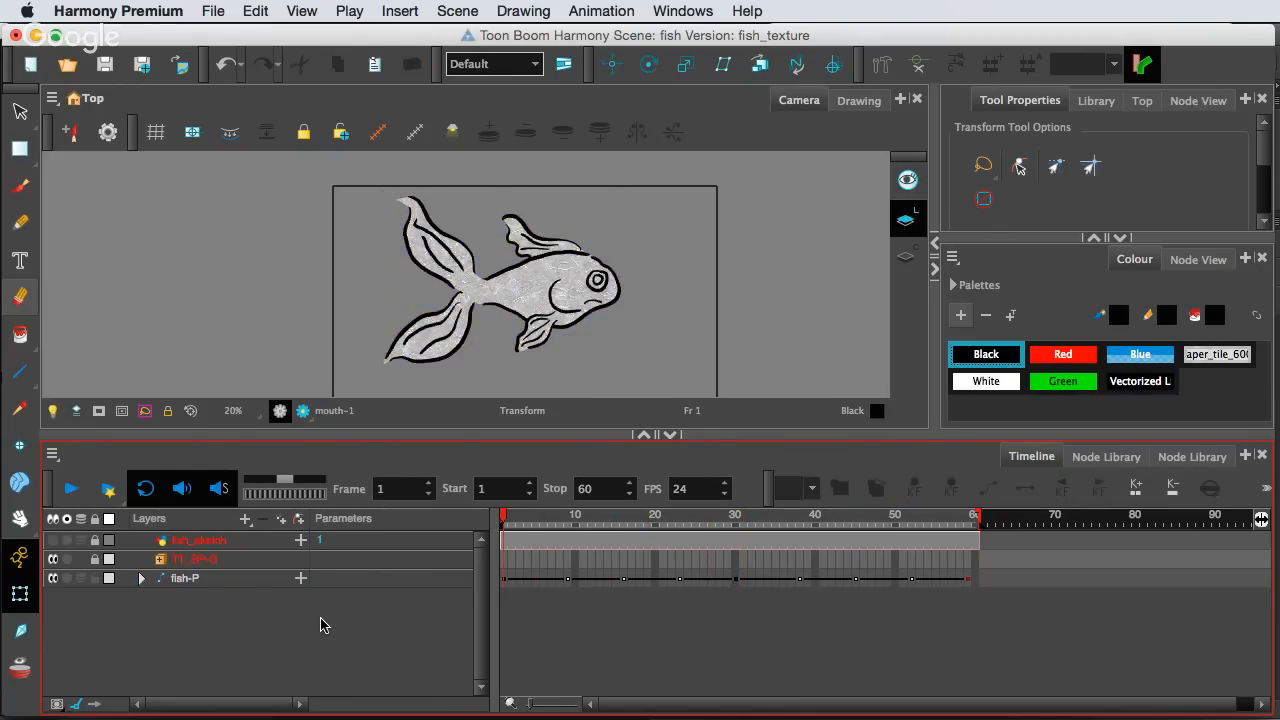
{"action": "left_click_drag", "start_coordinate": [503, 525], "coordinate": [578, 528]}
{"action": "mouse_move", "coordinate": [718, 548]}
{"action": "left_mouse_down"}
{"action": "mouse_move", "coordinate": [745, 548]}
{"action": "mouse_move", "coordinate": [476, 540]}
{"action": "left_mouse_up"}
{"action": "left_click", "coordinate": [178, 578]}
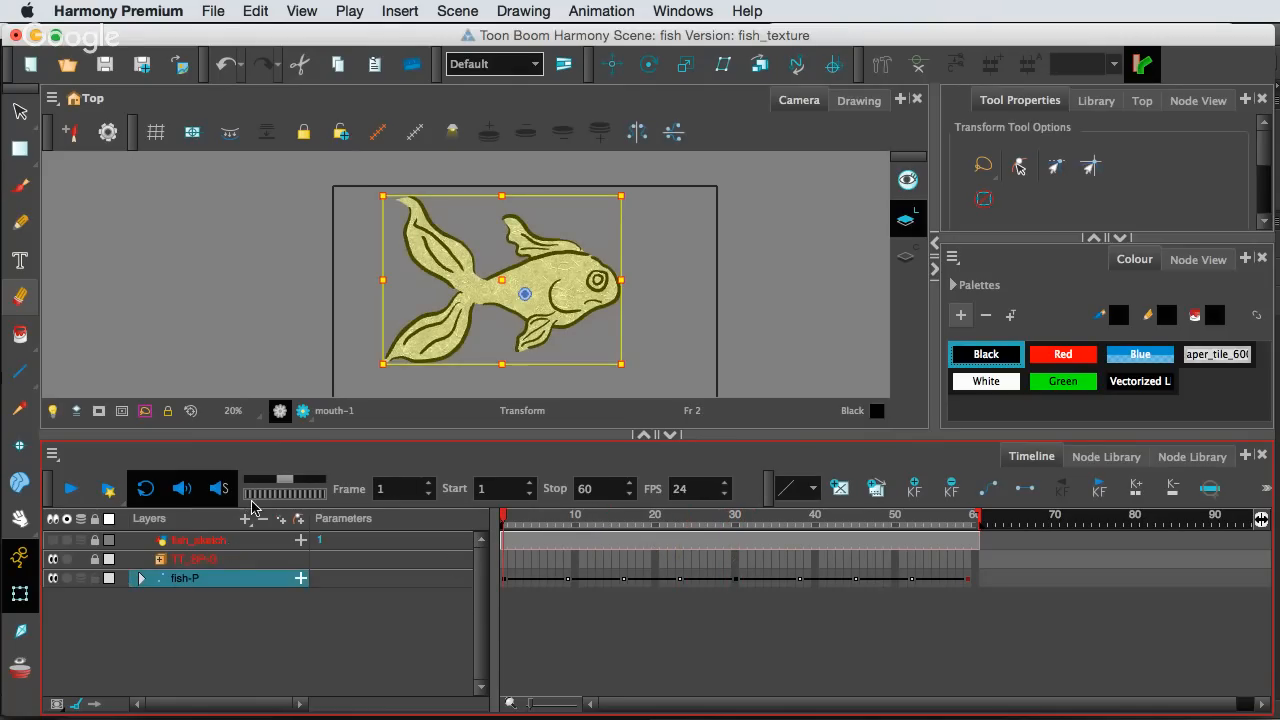
{"action": "left_click", "coordinate": [182, 606]}
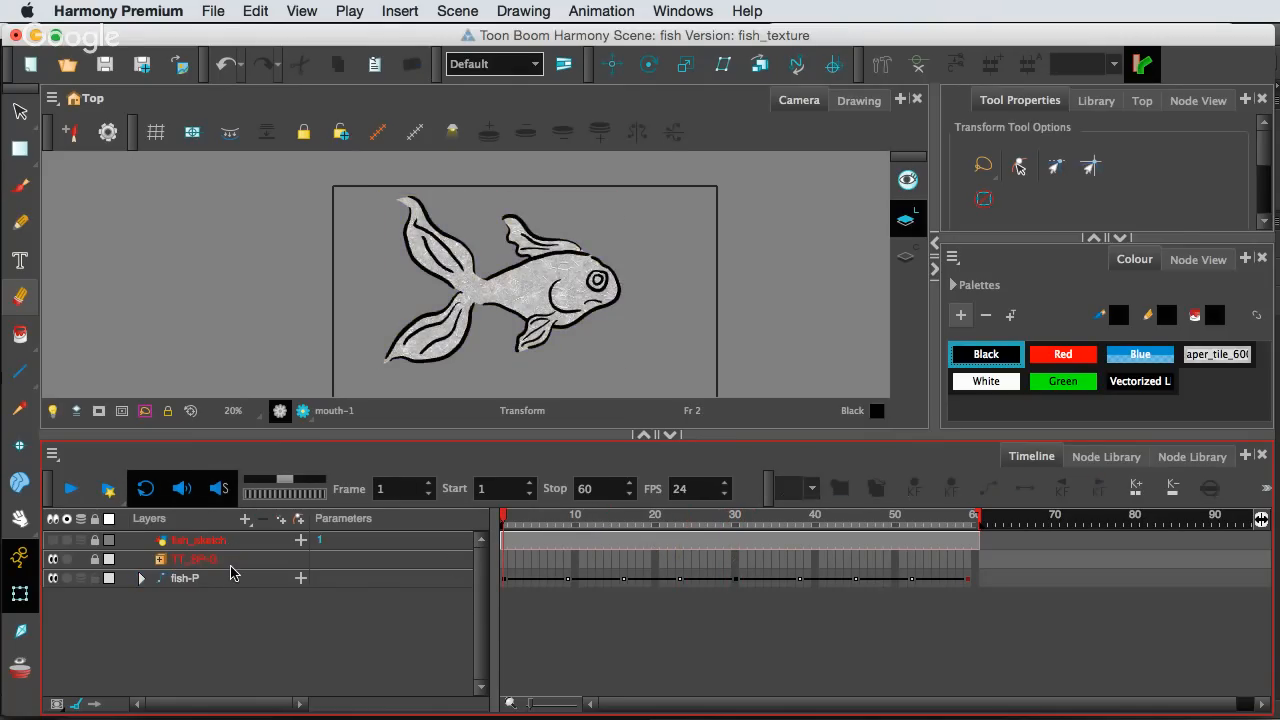
Select fish-P and add a new parent peg above it, dismissing the alert and the Add Drawing Layer dialog
{"action": "left_click", "coordinate": [296, 518]}
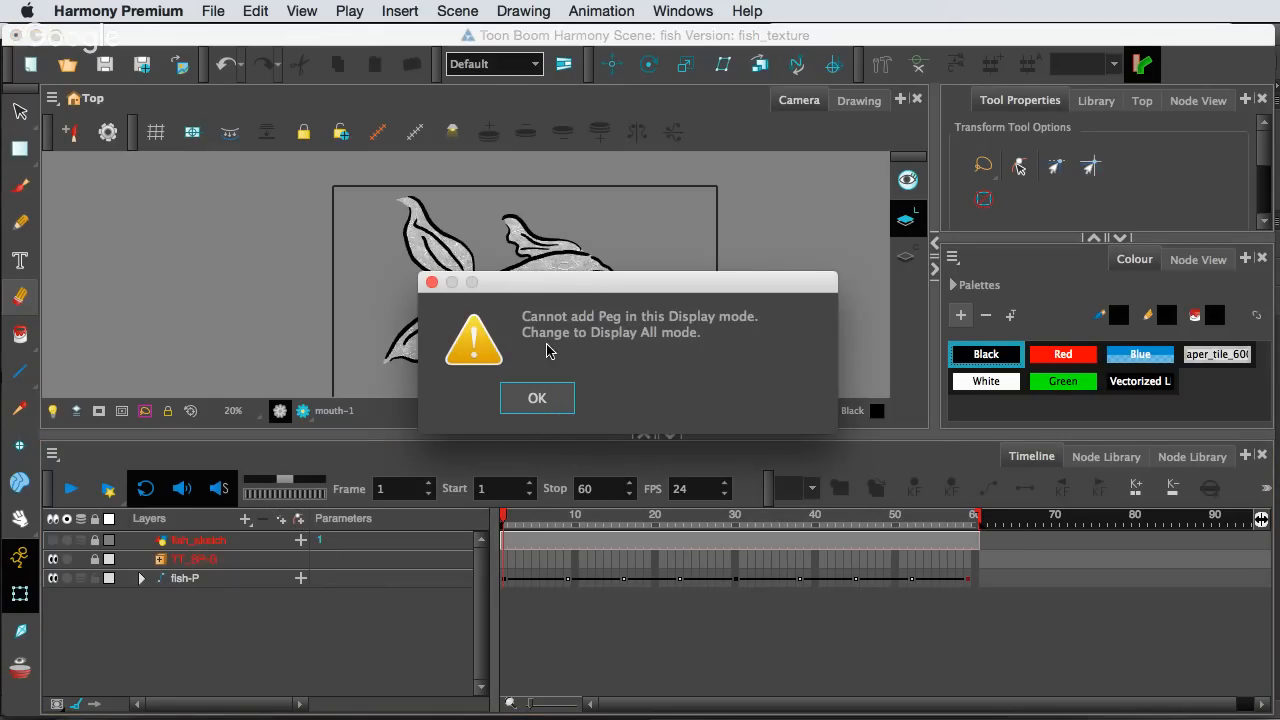
{"action": "left_click", "coordinate": [540, 398]}
{"action": "left_click", "coordinate": [194, 580]}
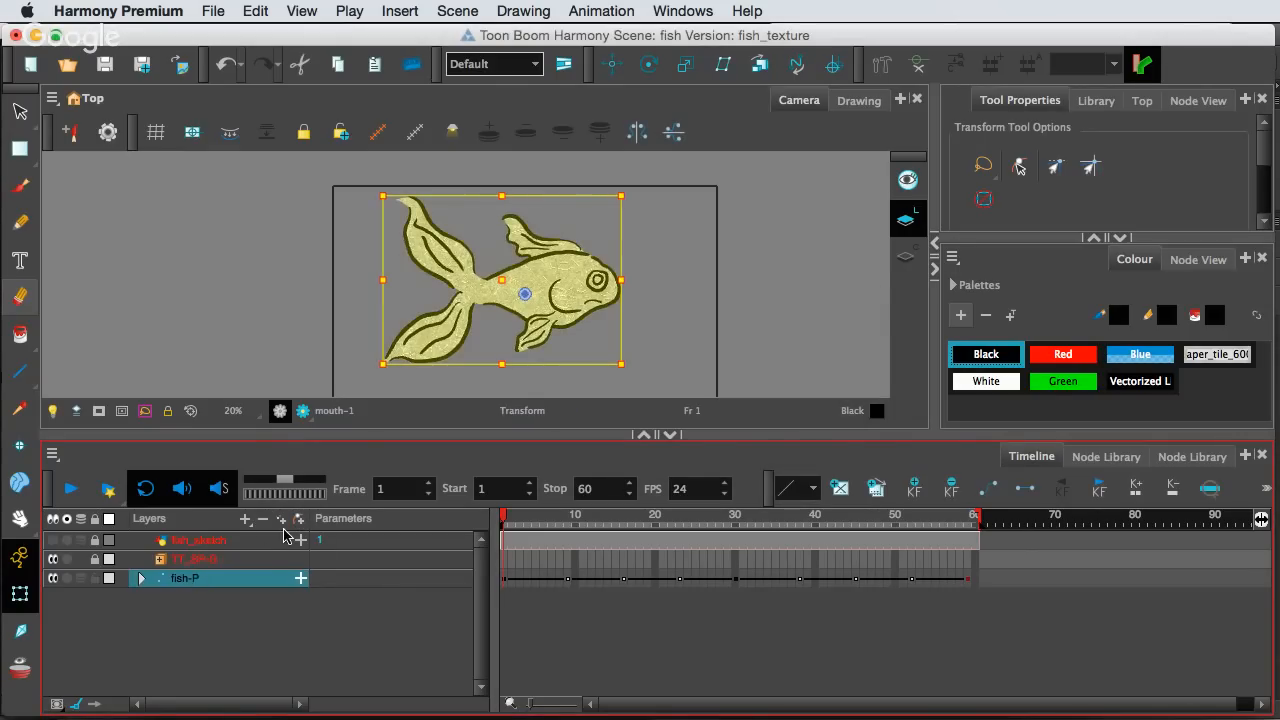
{"action": "left_click", "coordinate": [281, 521]}
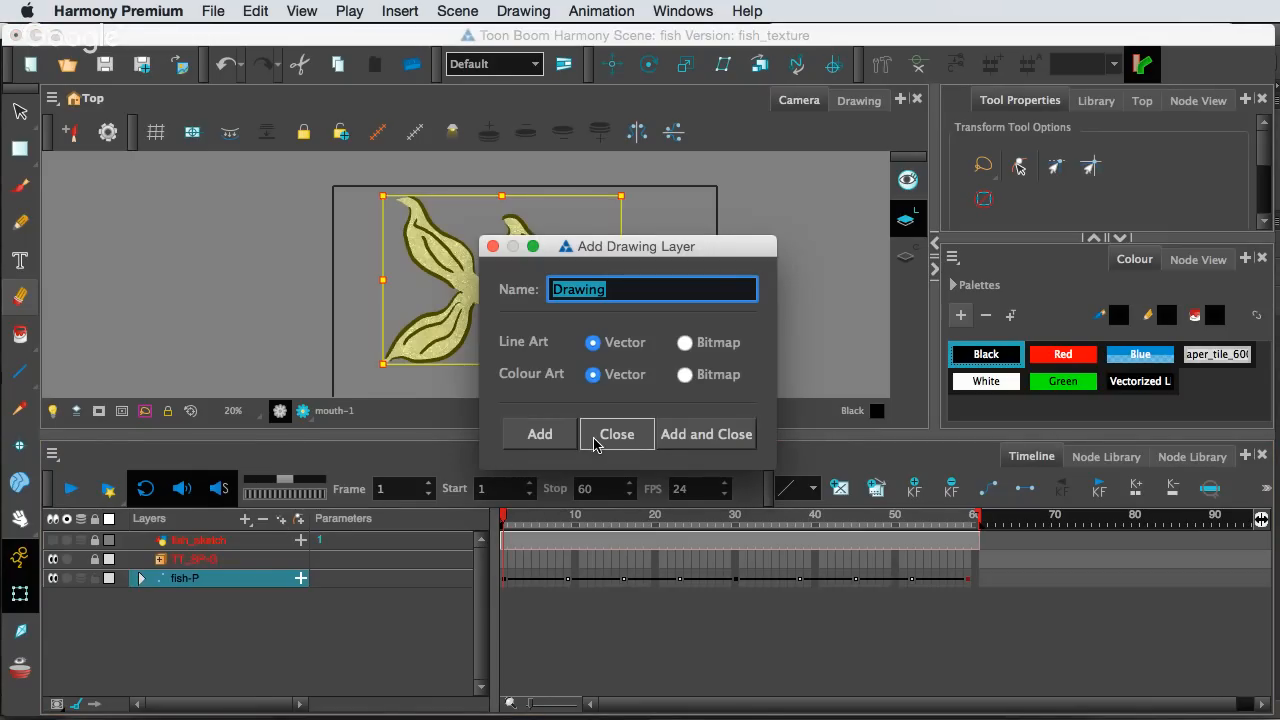
{"action": "left_click", "coordinate": [592, 436]}
{"action": "left_click", "coordinate": [299, 524]}
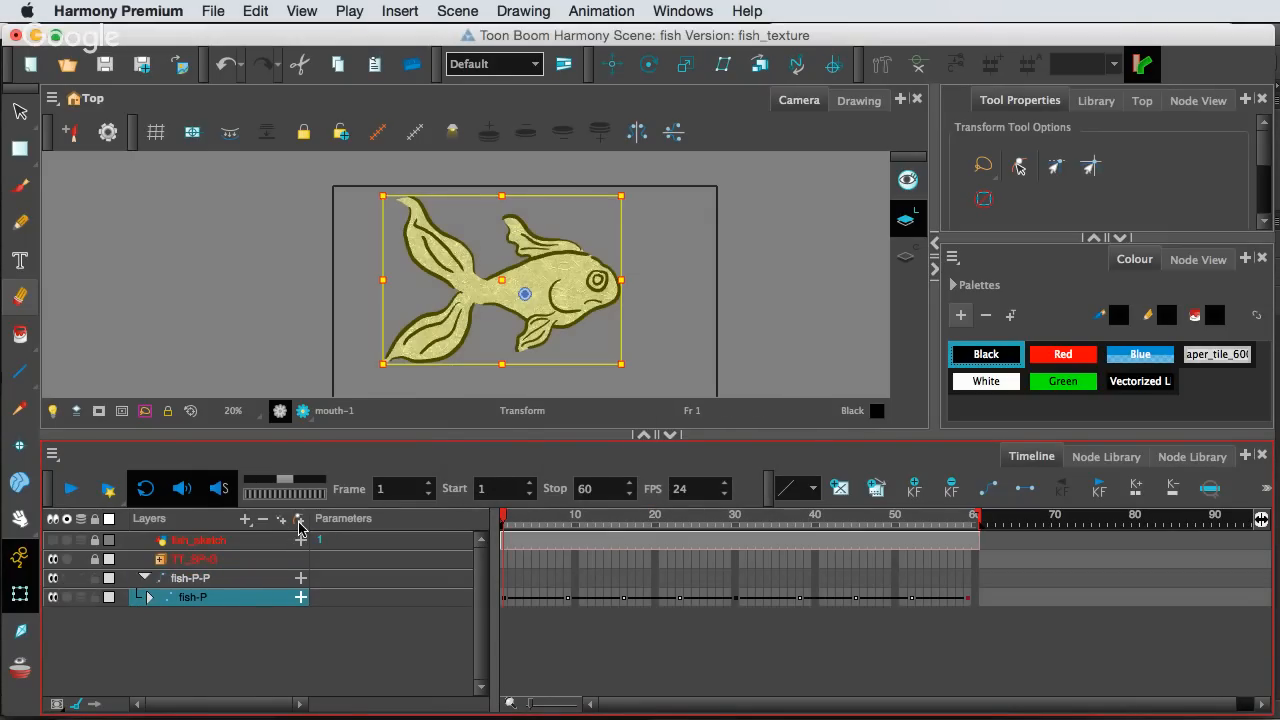
Select frame 1 of the fish-P-P peg, play the swim cycle, and stop playback
{"action": "left_click", "coordinate": [504, 586]}
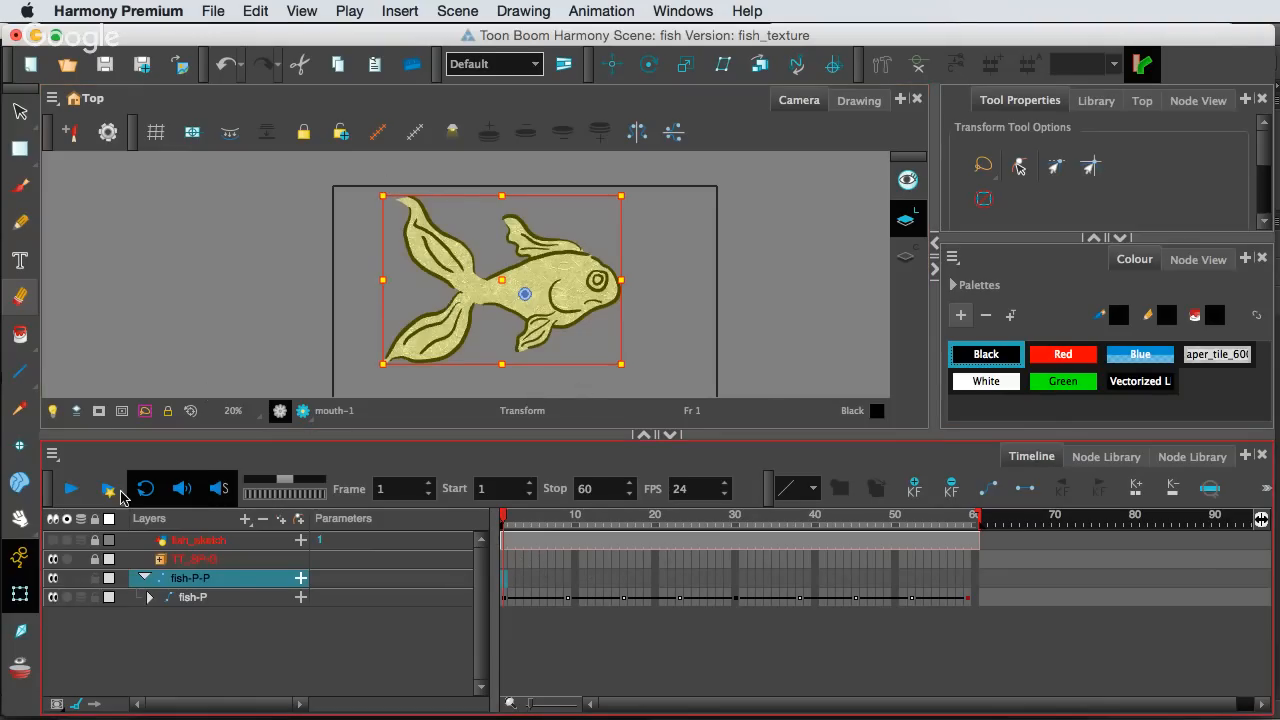
{"action": "left_click", "coordinate": [66, 490]}
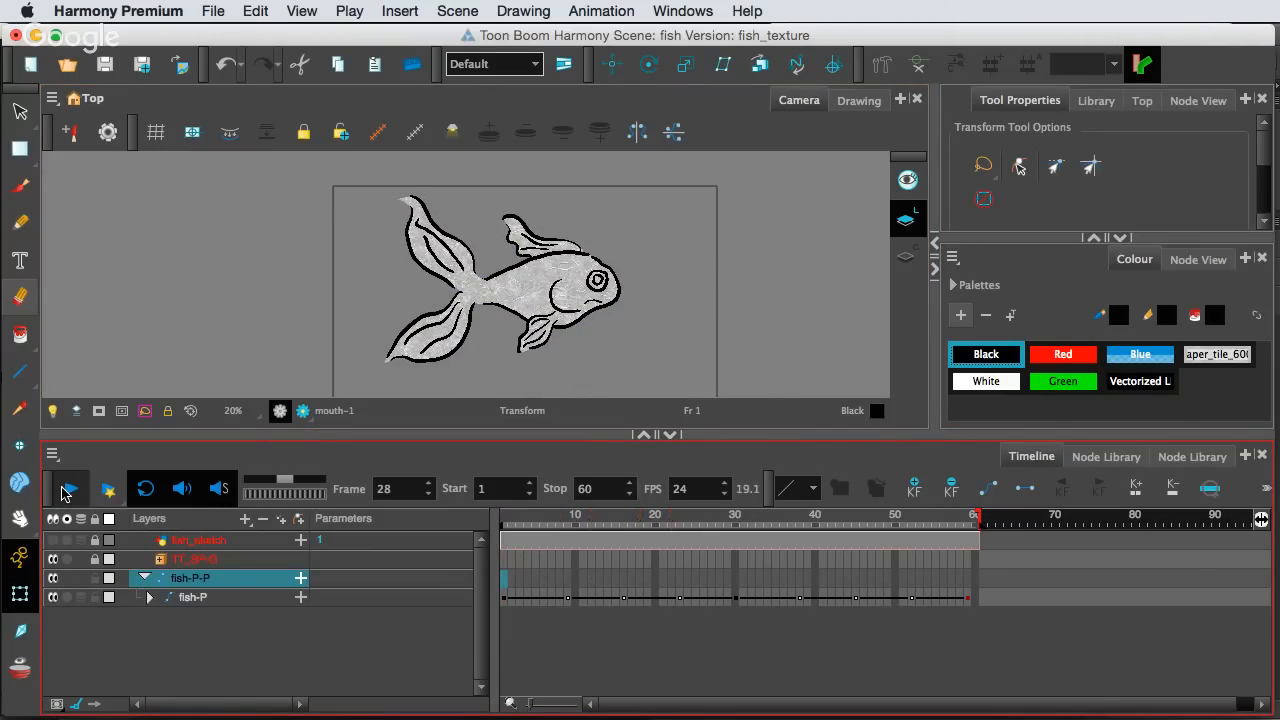
{"action": "left_click", "coordinate": [66, 490]}
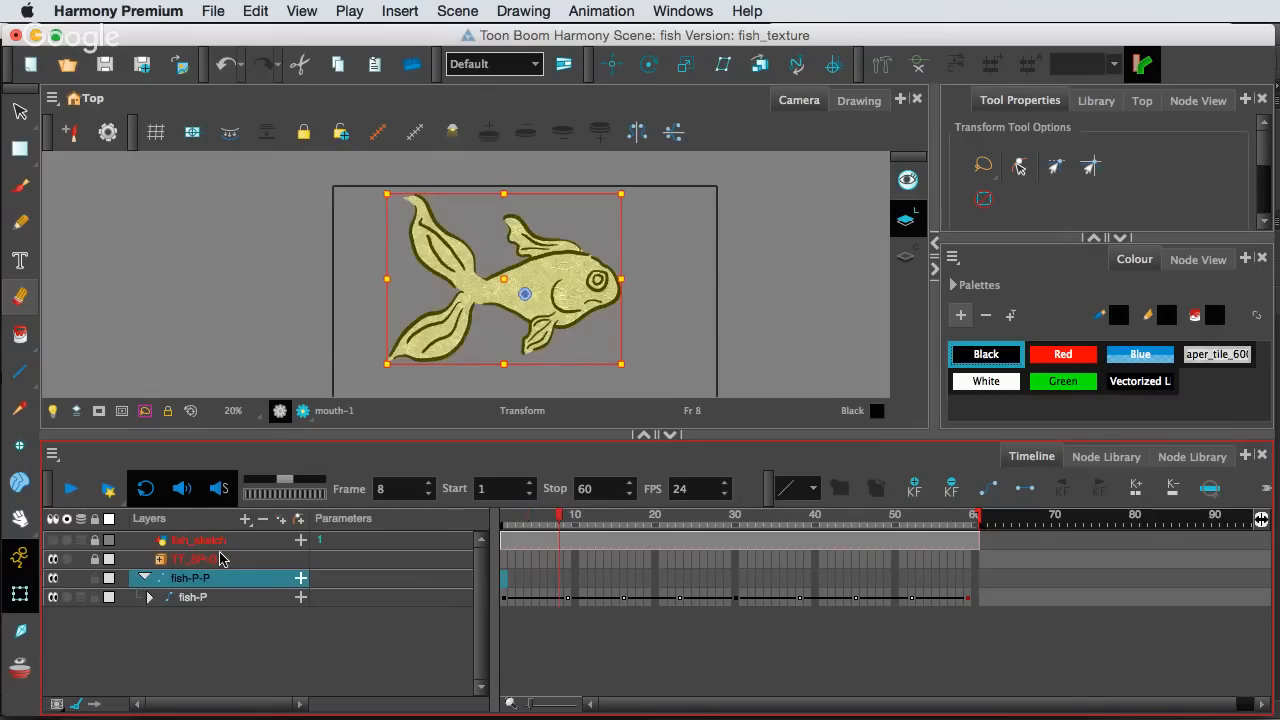
Add a keyframe at frame 1 on the fish-P-P peg, and check the swim loop by playing and stopping it
{"action": "left_click", "coordinate": [504, 581]}
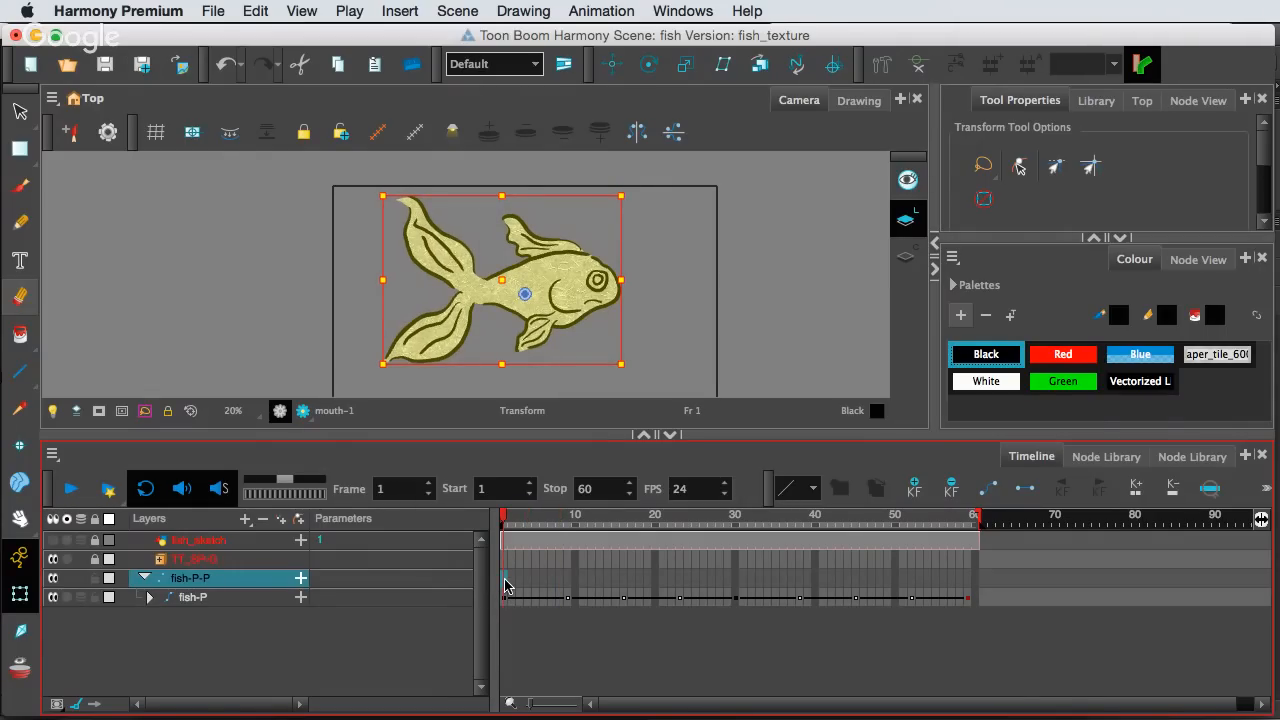
{"action": "key", "text": "F6"}
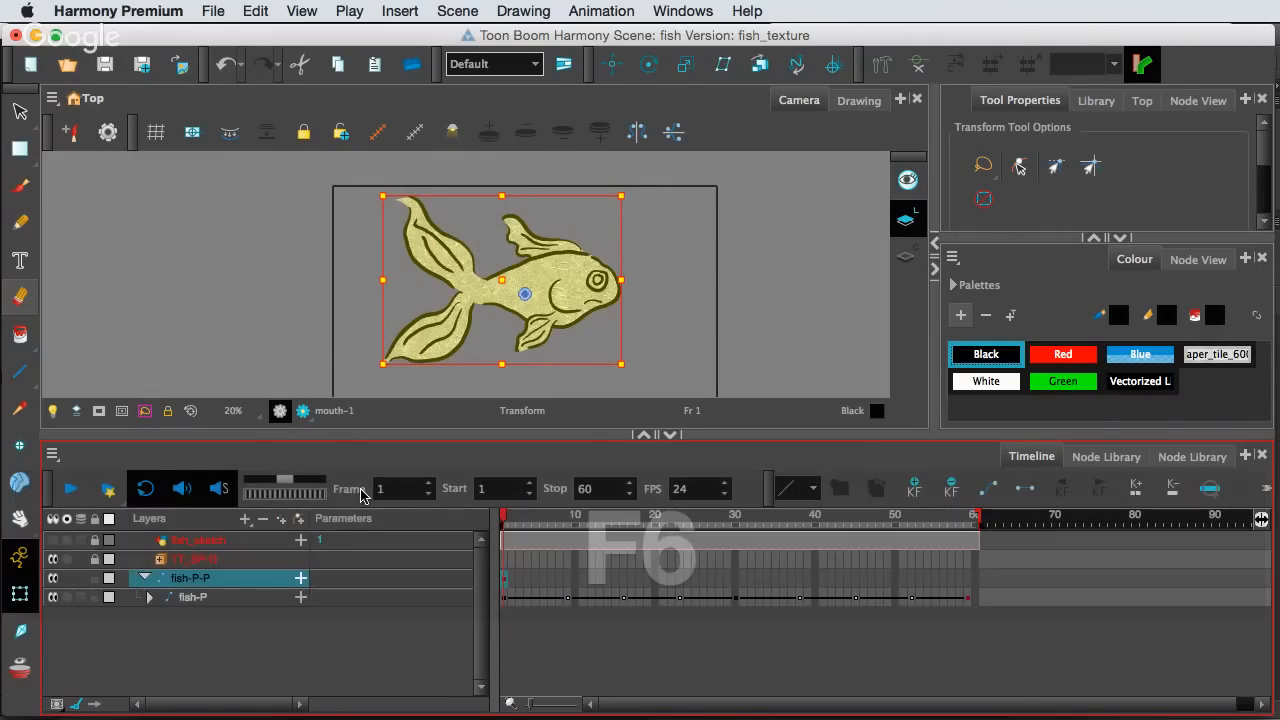
{"action": "left_click", "coordinate": [71, 490]}
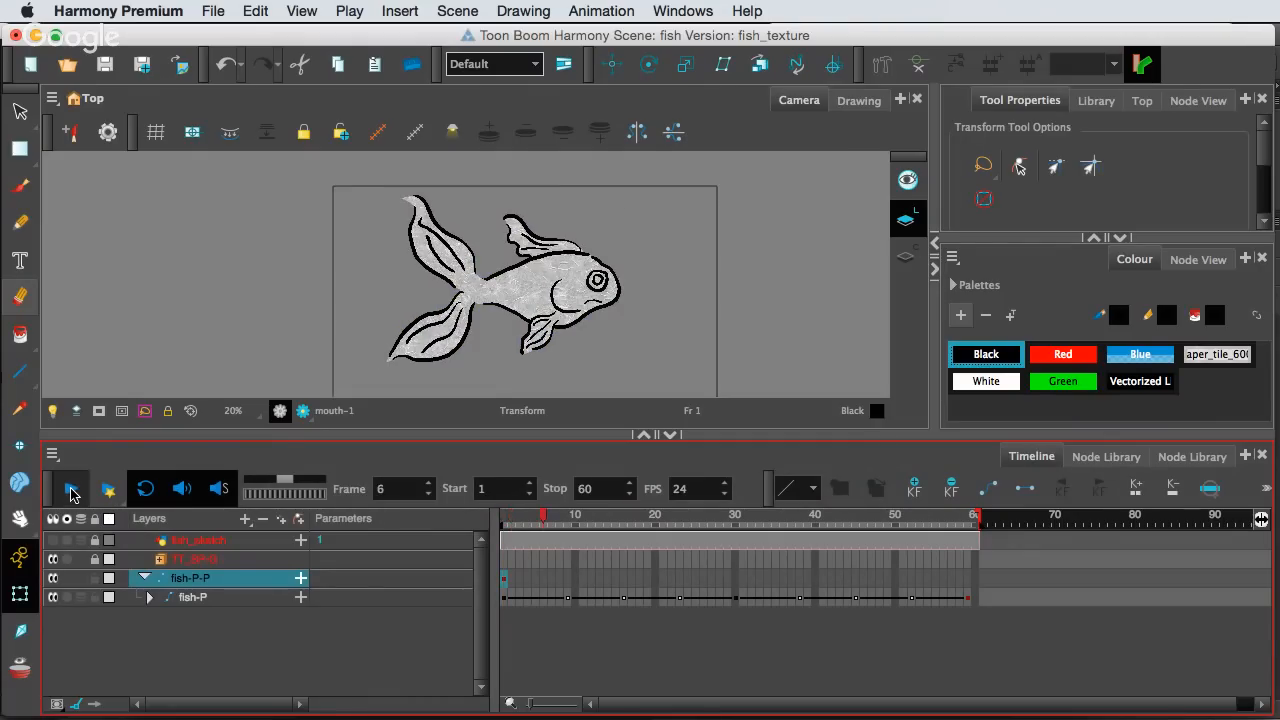
{"action": "left_click", "coordinate": [71, 490]}
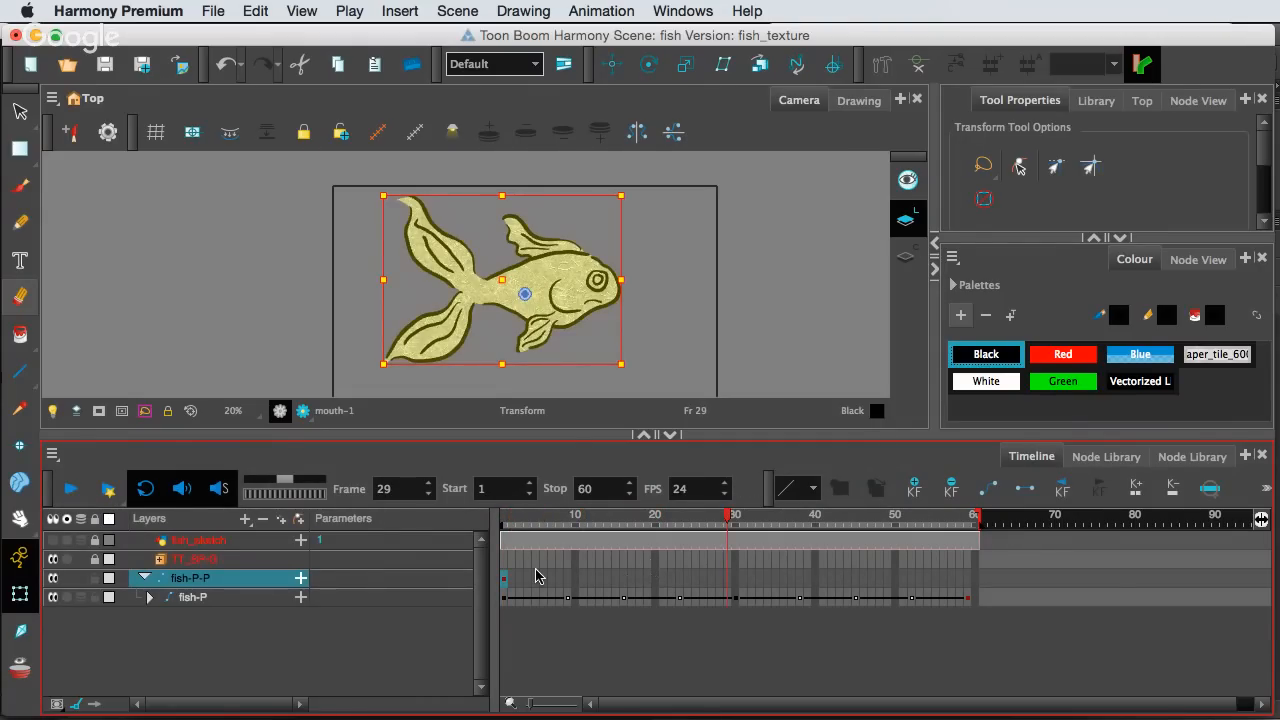
Turn off Stop-Motion Keyframe and replace the keyframe at frame 1 of the fish-P-P peg
{"action": "left_click", "coordinate": [537, 10]}
{"action": "mouse_move", "coordinate": [588, 8]}
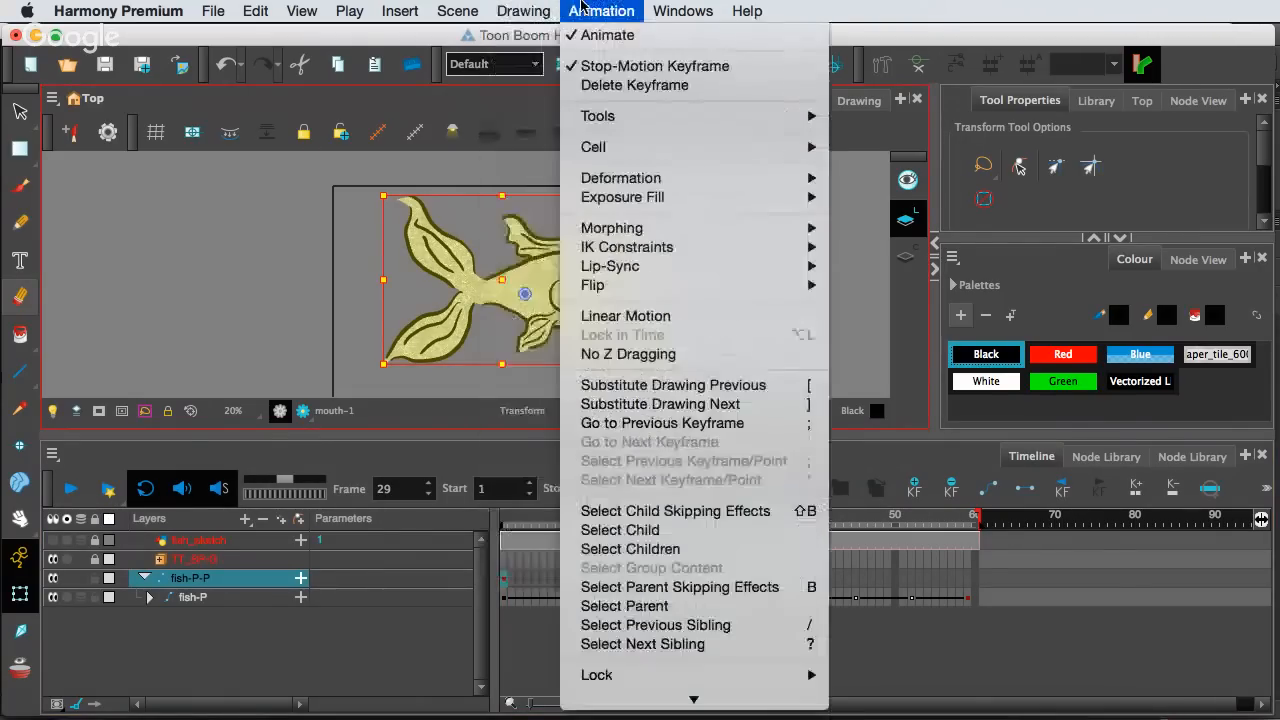
{"action": "left_click", "coordinate": [615, 68]}
{"action": "left_click", "coordinate": [505, 585]}
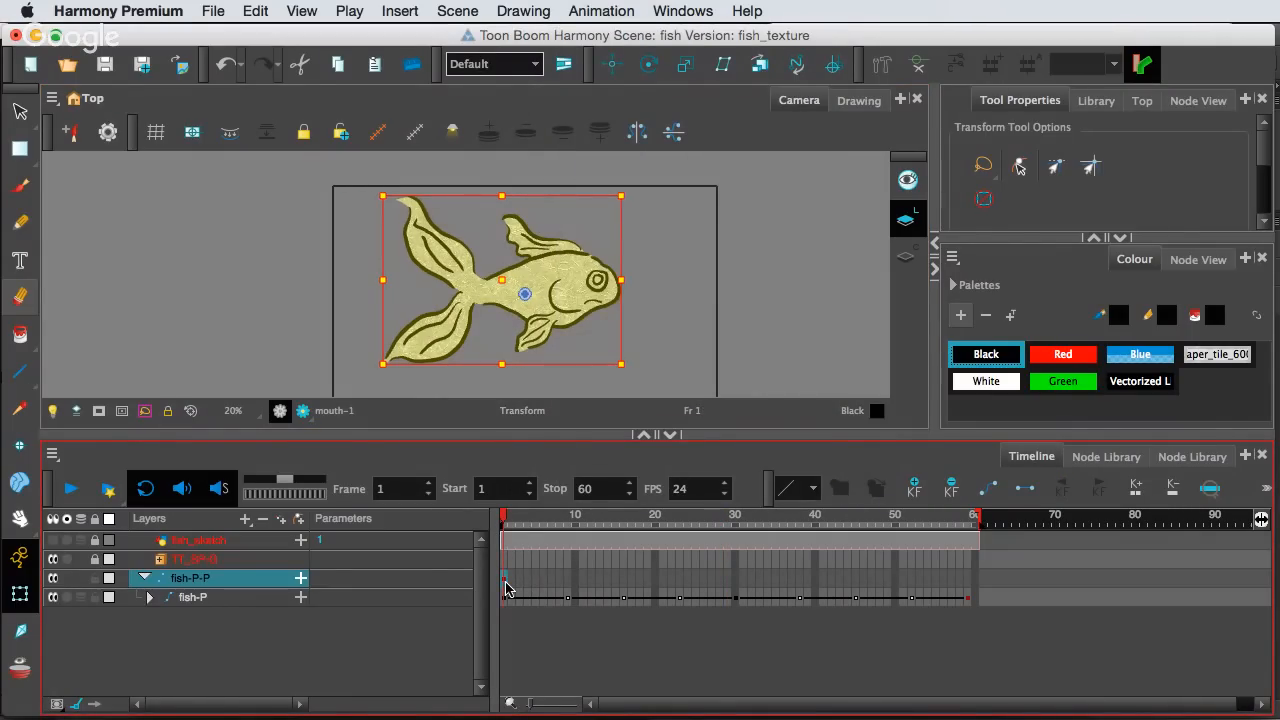
{"action": "key", "text": "F7"}
{"action": "key", "text": "F7"}
{"action": "key", "text": "F6"}
Play the swim loop, stop it, and return to frame 1
{"action": "left_click", "coordinate": [70, 488]}
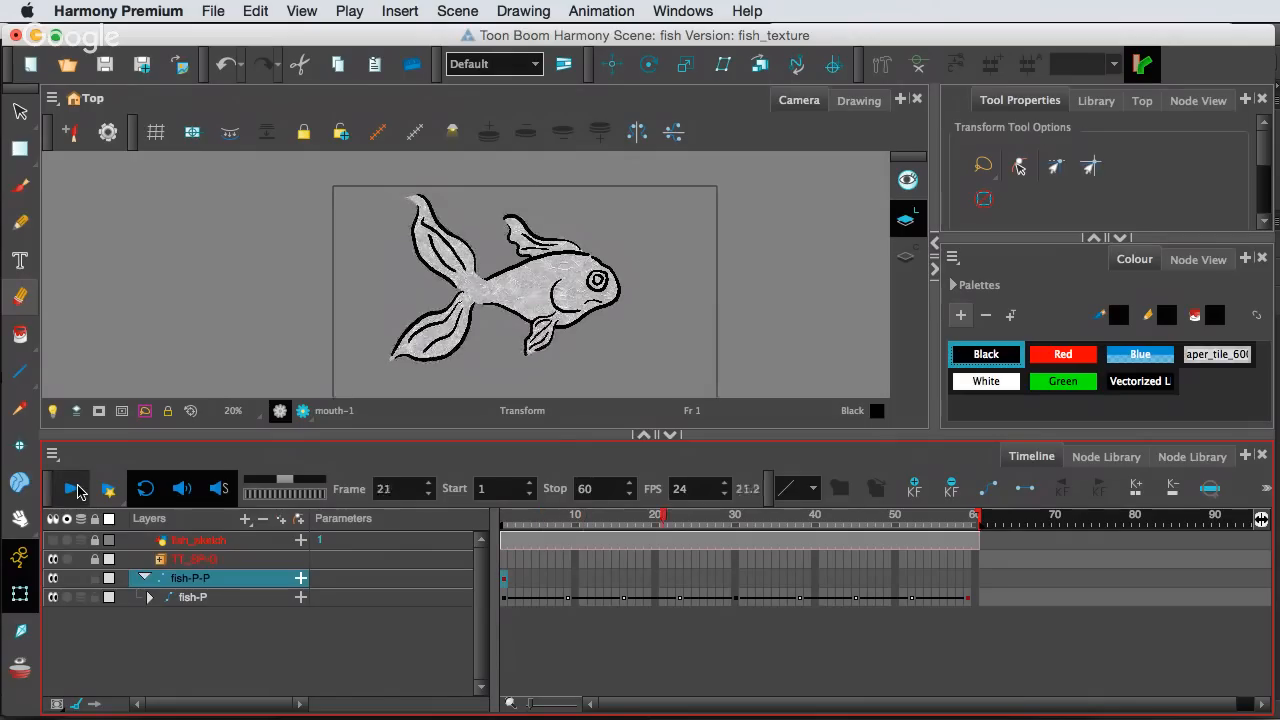
{"action": "left_click", "coordinate": [78, 490]}
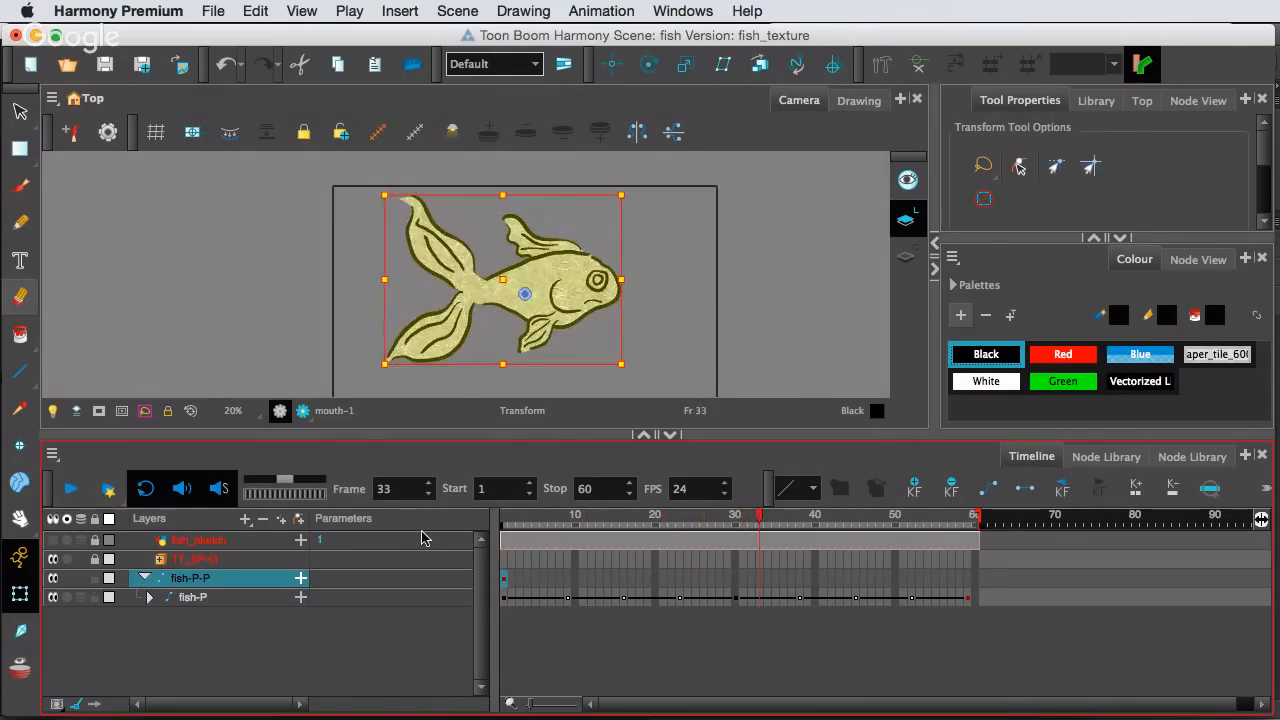
{"action": "left_click", "coordinate": [503, 520]}
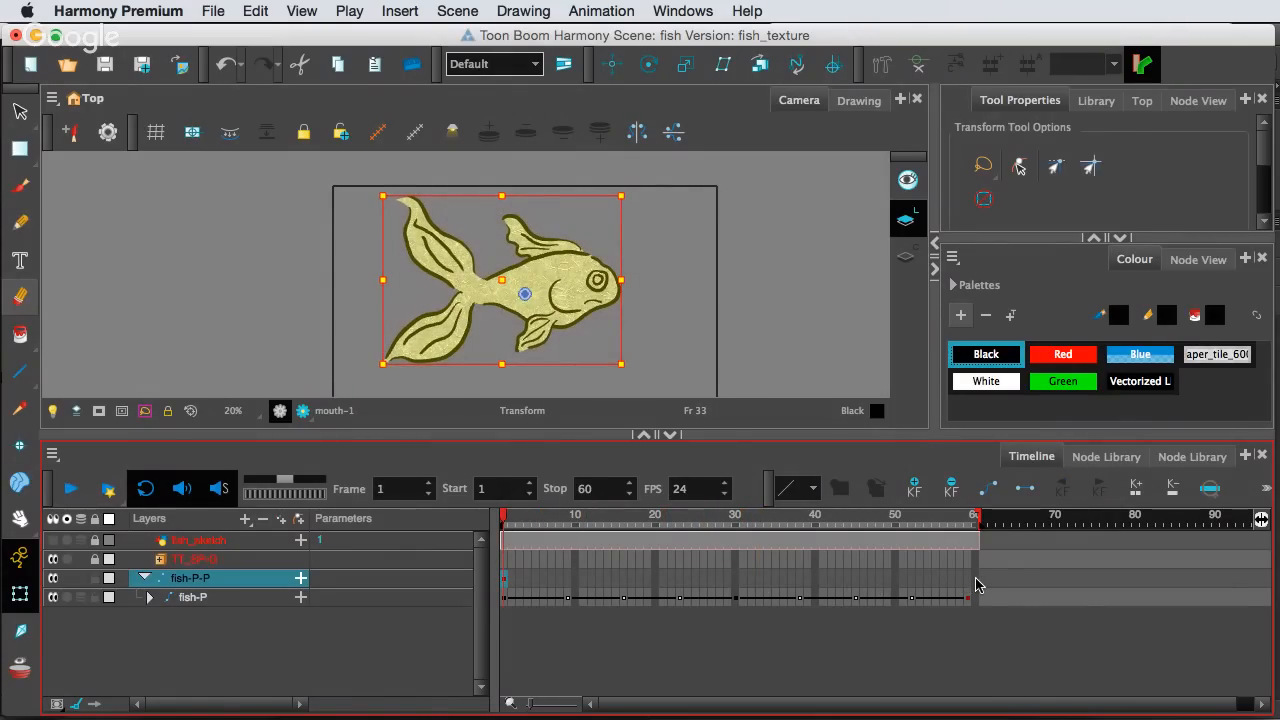
Move the fish slightly to the right at frame 60 on the fish-P-P peg, and preview the motion
{"action": "left_click", "coordinate": [975, 580]}
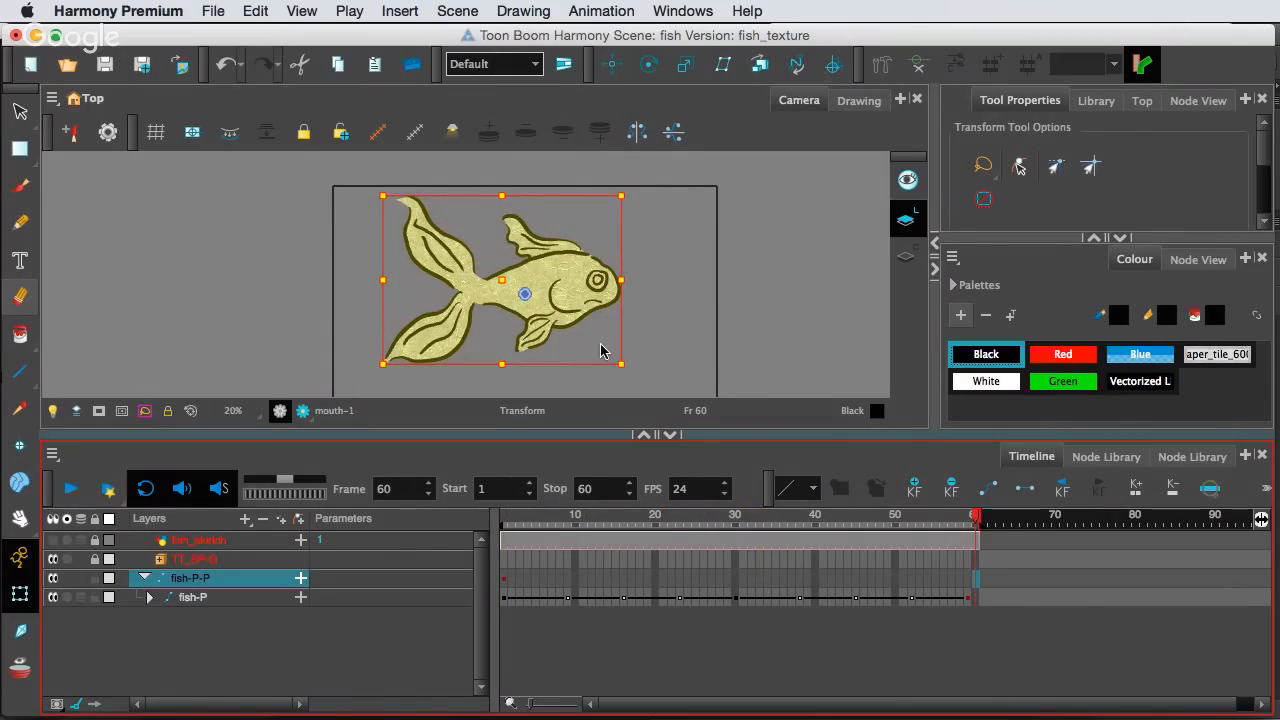
{"action": "left_click_drag", "start_coordinate": [581, 303], "coordinate": [599, 302]}
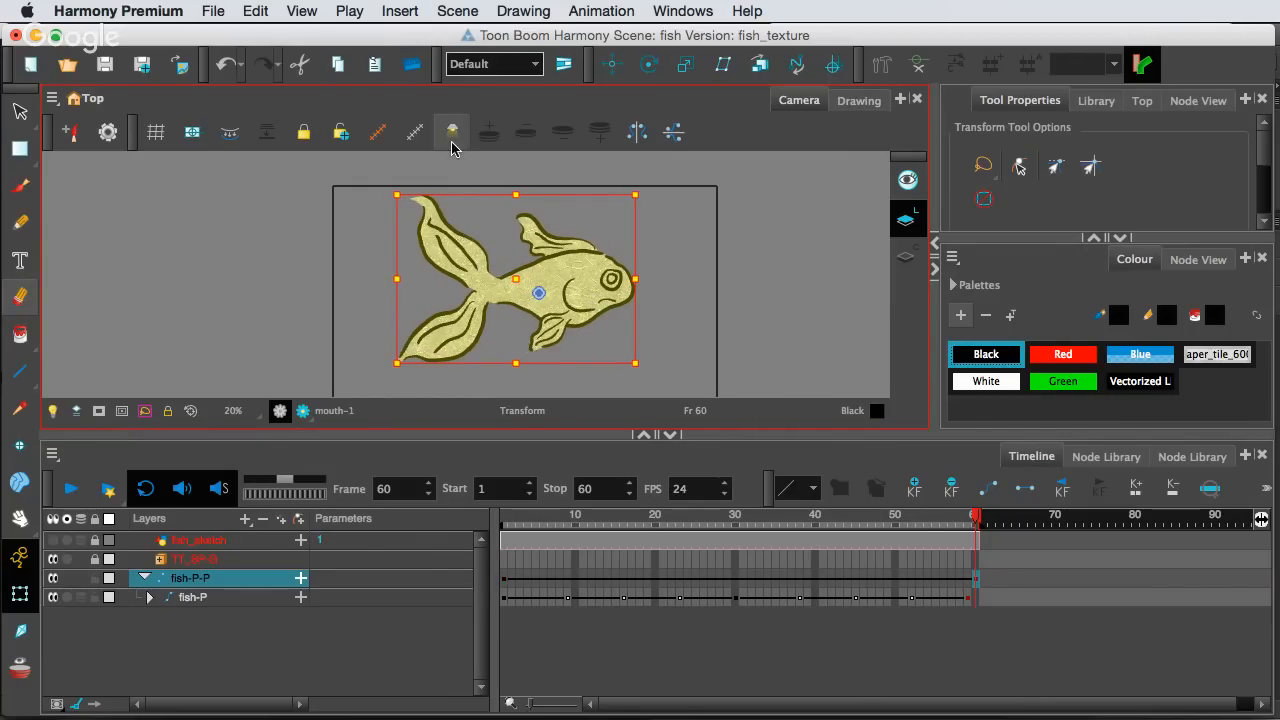
{"action": "left_click", "coordinate": [150, 484]}
{"action": "left_click", "coordinate": [77, 488]}
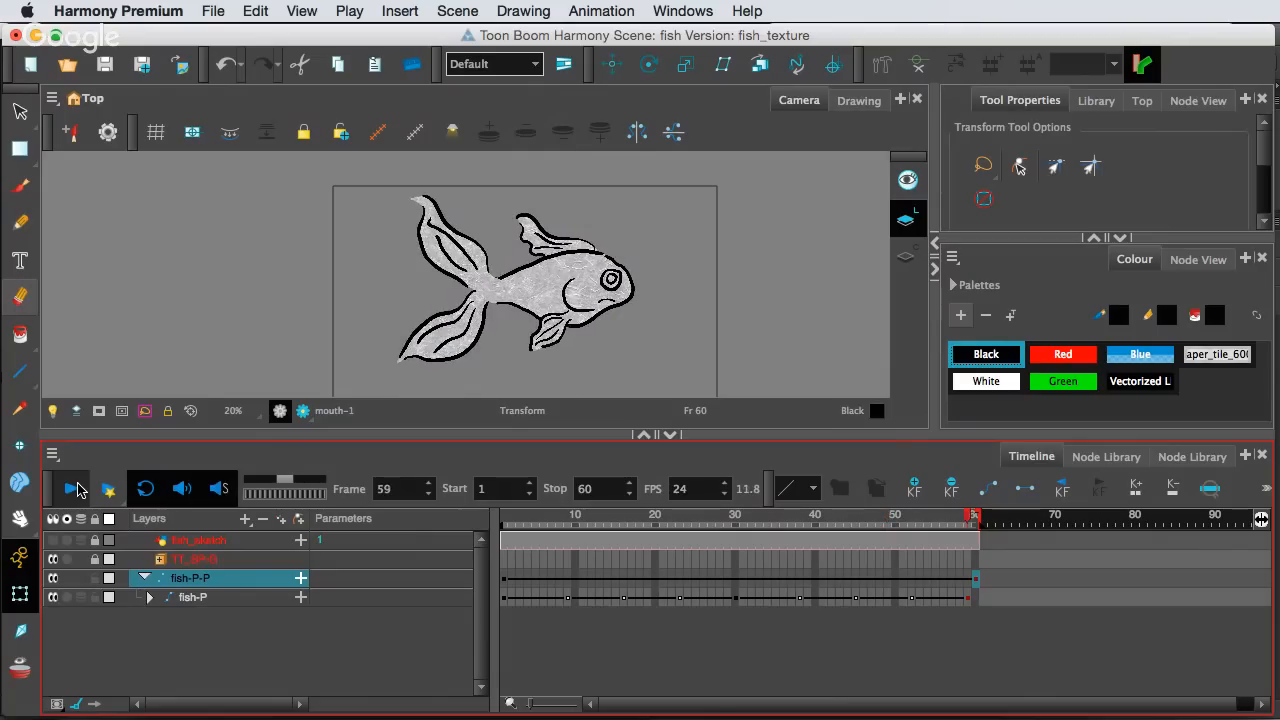
{"action": "left_click", "coordinate": [77, 488]}
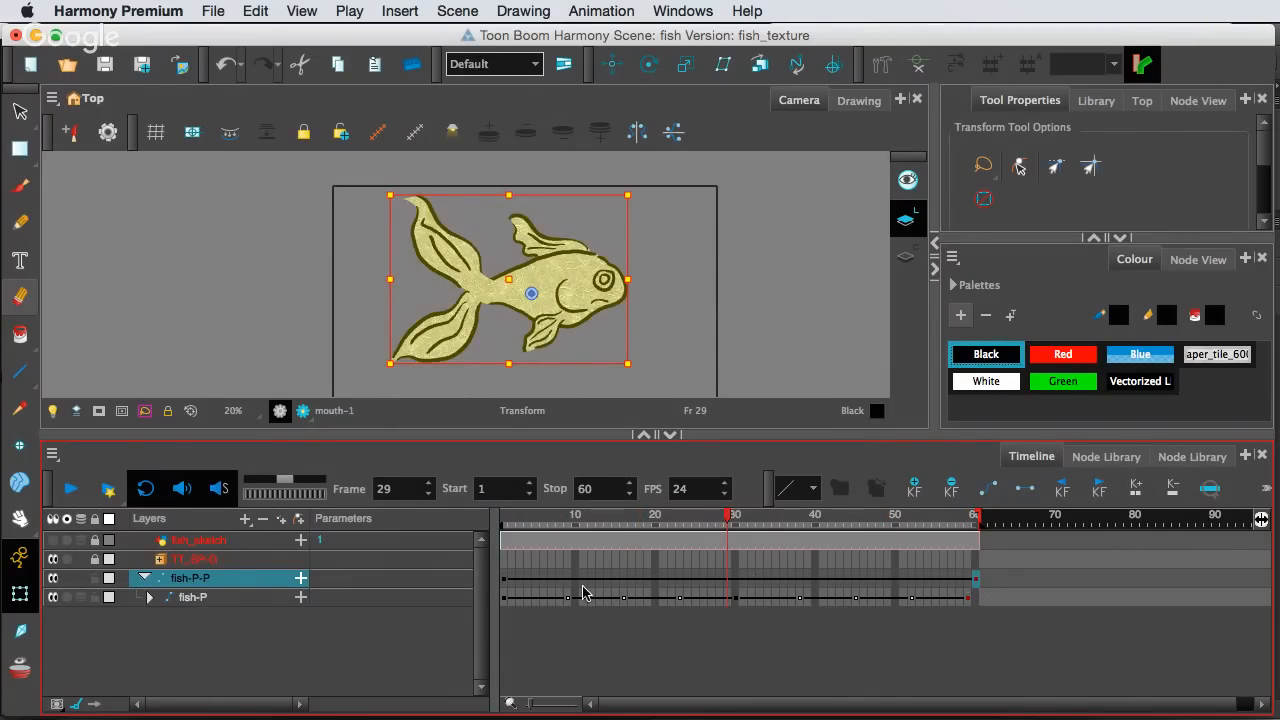
Move the fish left at frame 1 of fish-P-P so its tail crosses the camera frame's left edge, and preview the motion
{"action": "left_click", "coordinate": [503, 580]}
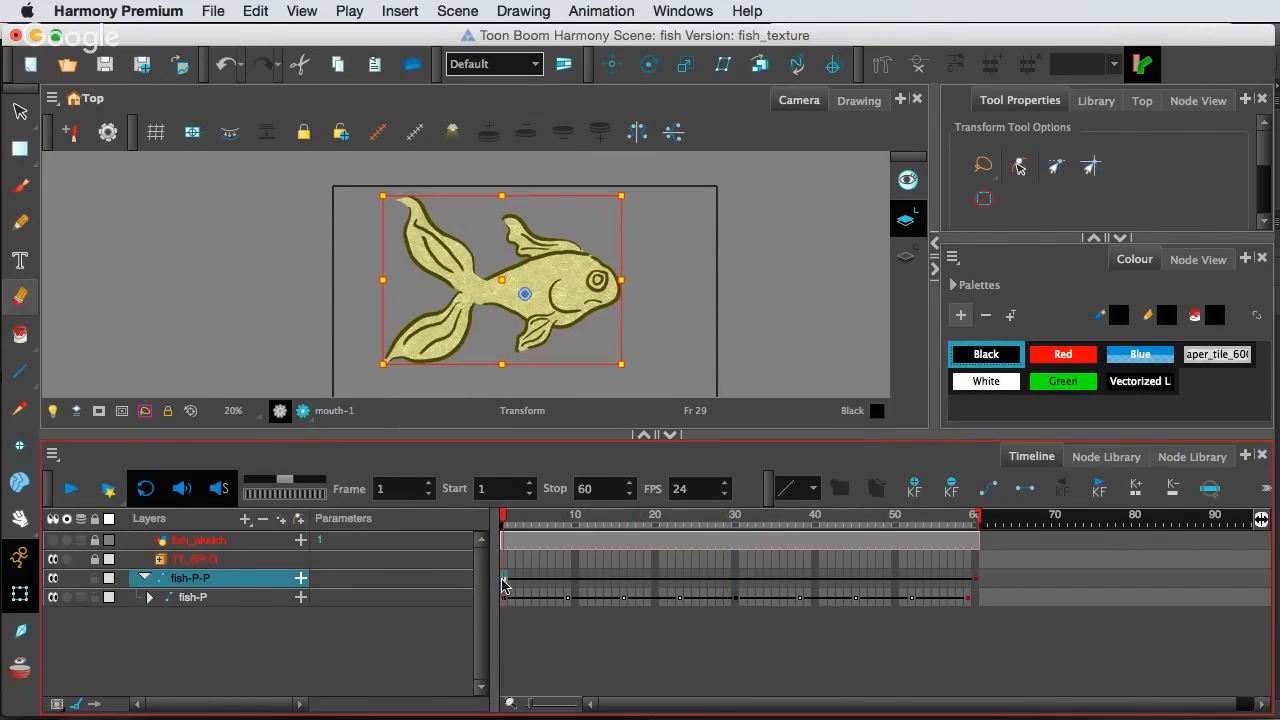
{"action": "left_click", "coordinate": [975, 582]}
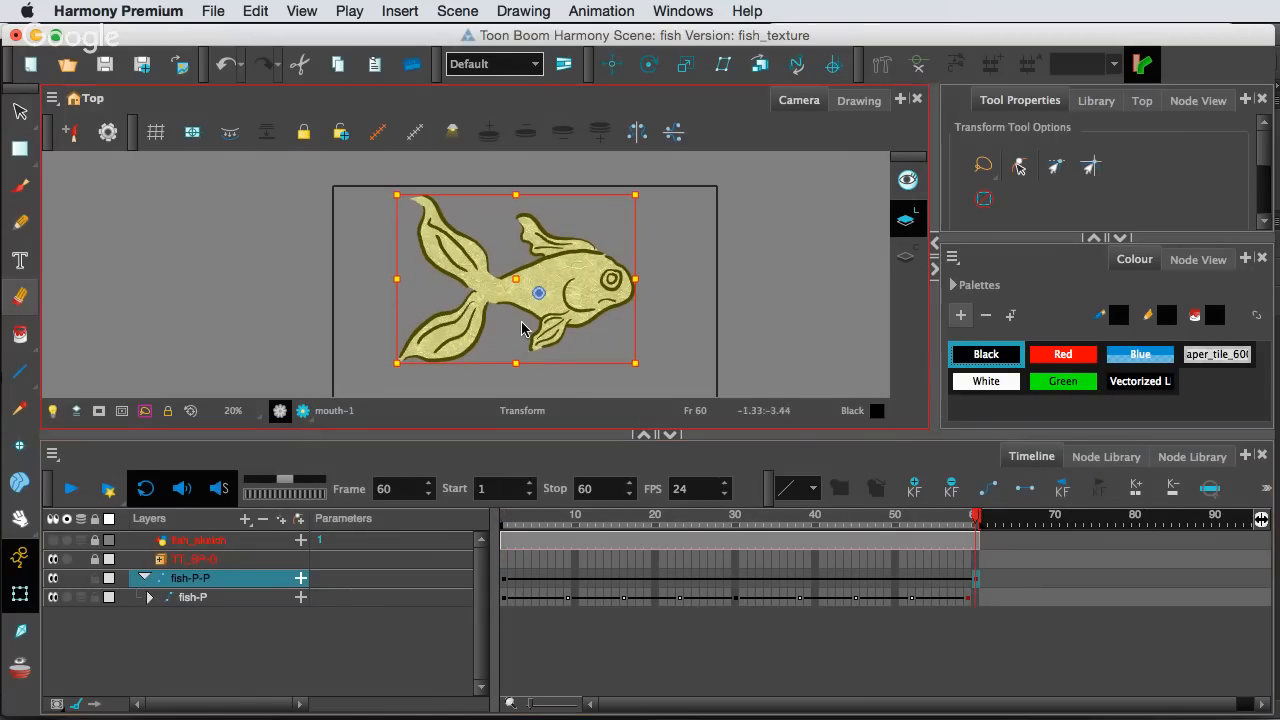
{"action": "left_click", "coordinate": [506, 579]}
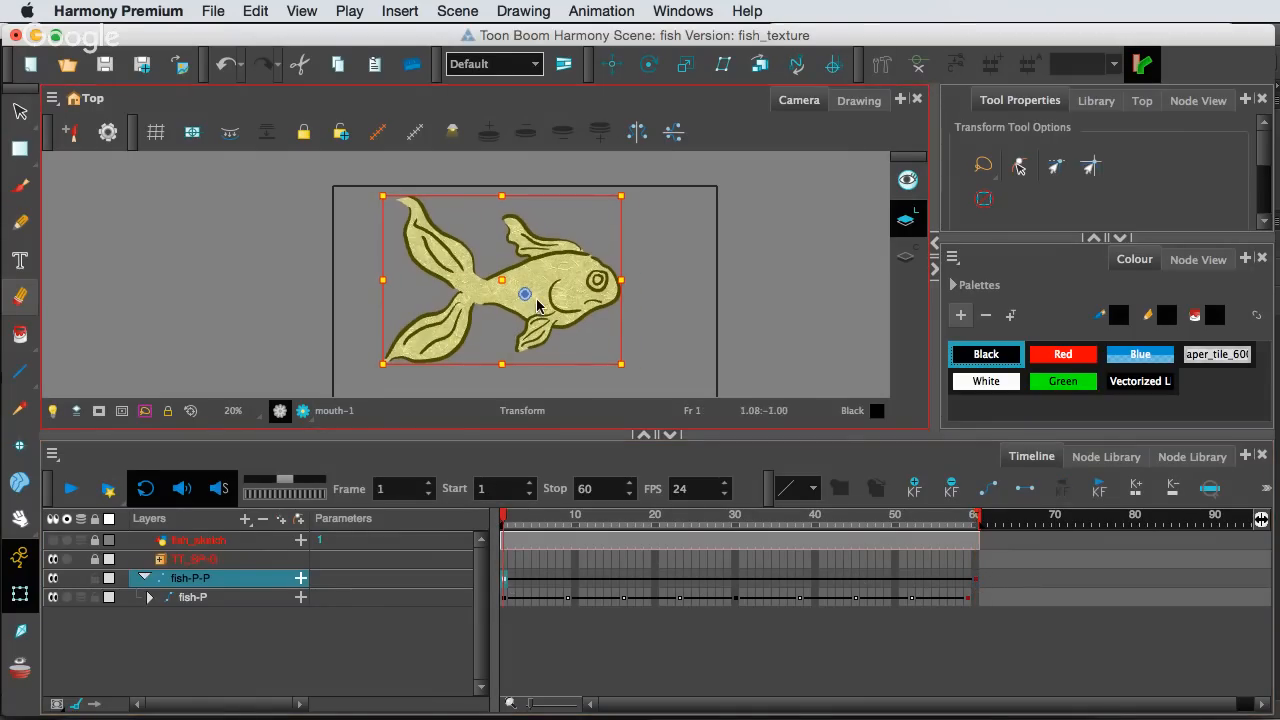
{"action": "left_click_drag", "start_coordinate": [555, 306], "coordinate": [472, 307]}
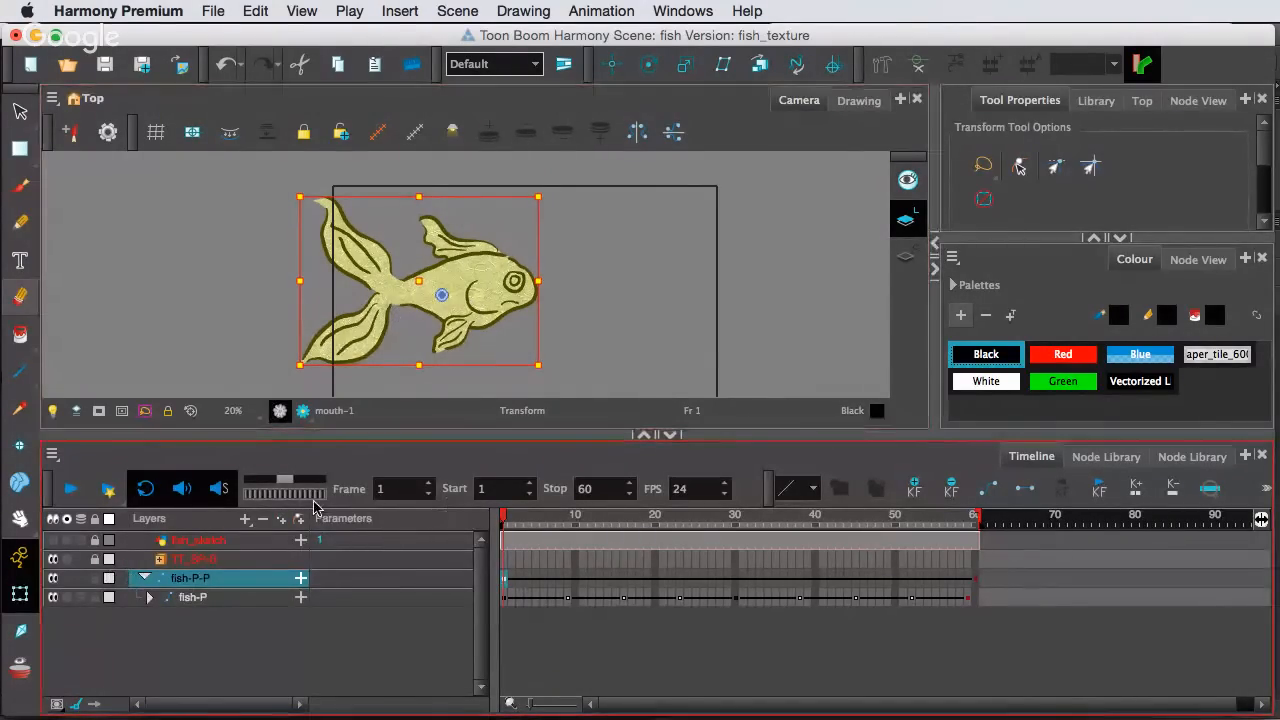
{"action": "left_click", "coordinate": [72, 490]}
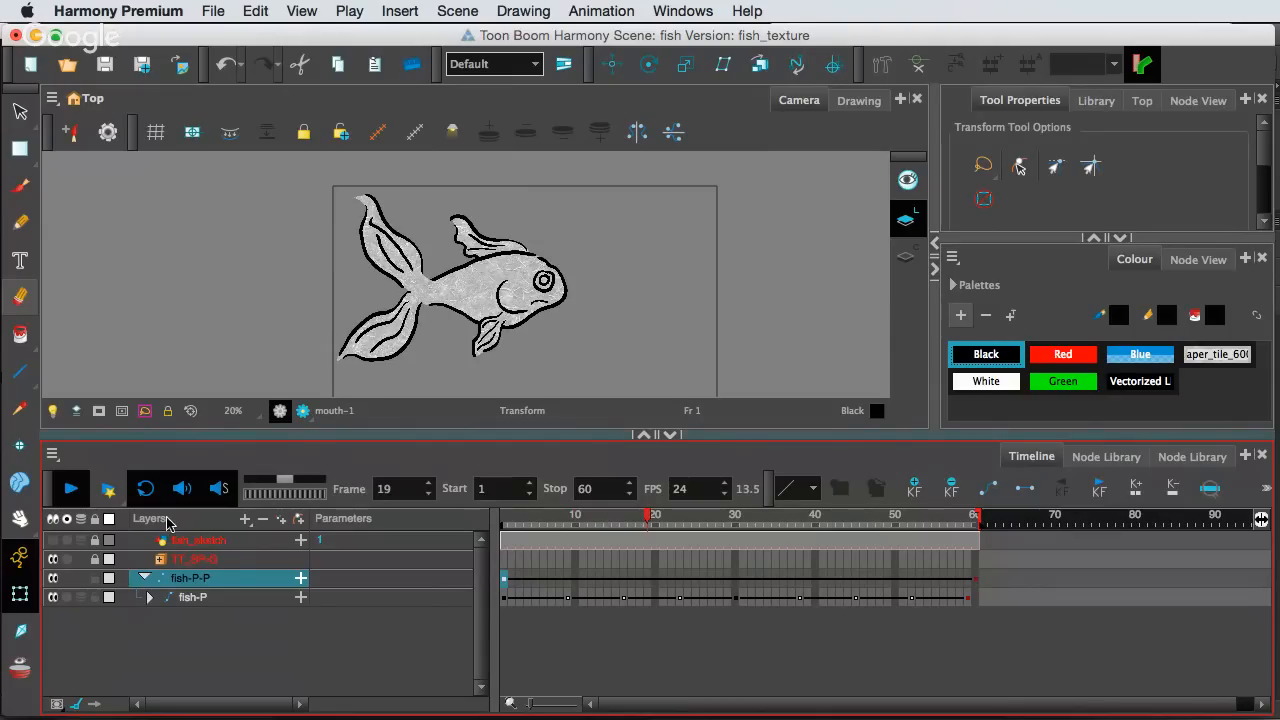
{"action": "left_click", "coordinate": [69, 500]}
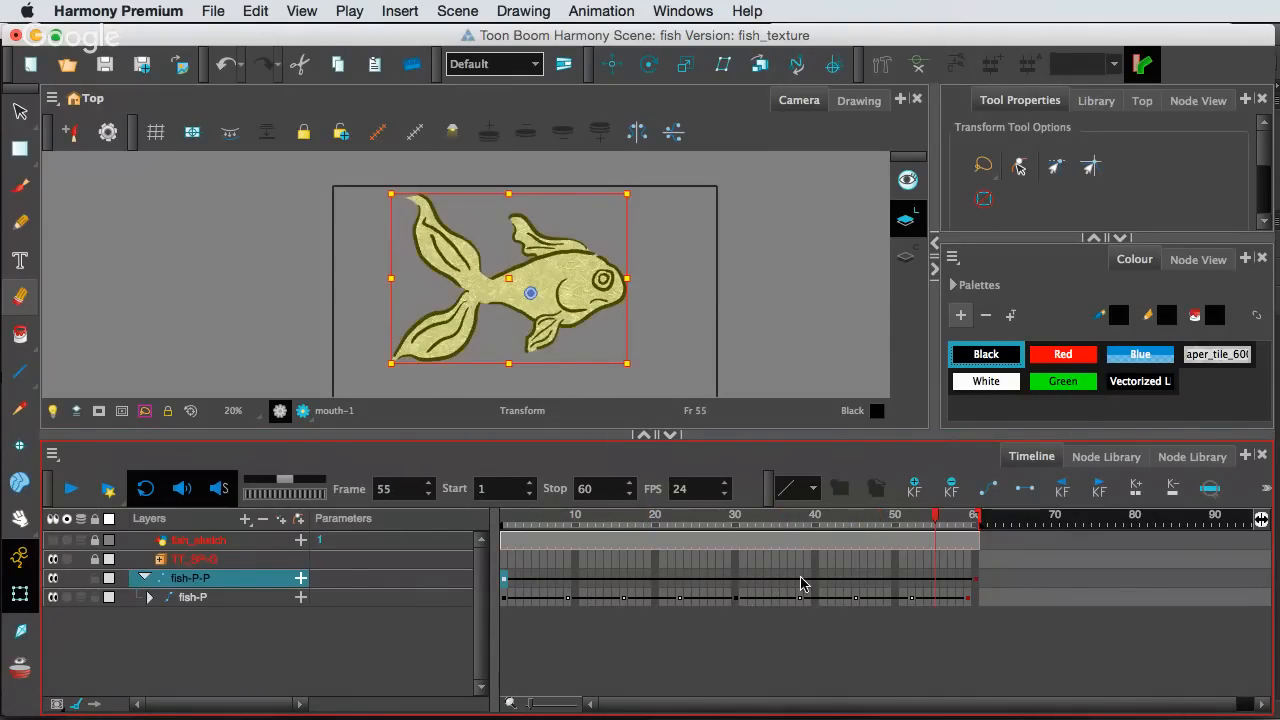
At frame 60 of fish-P-P, move the fish down and right and scale it down slightly, and preview the swim
{"action": "left_click", "coordinate": [975, 587]}
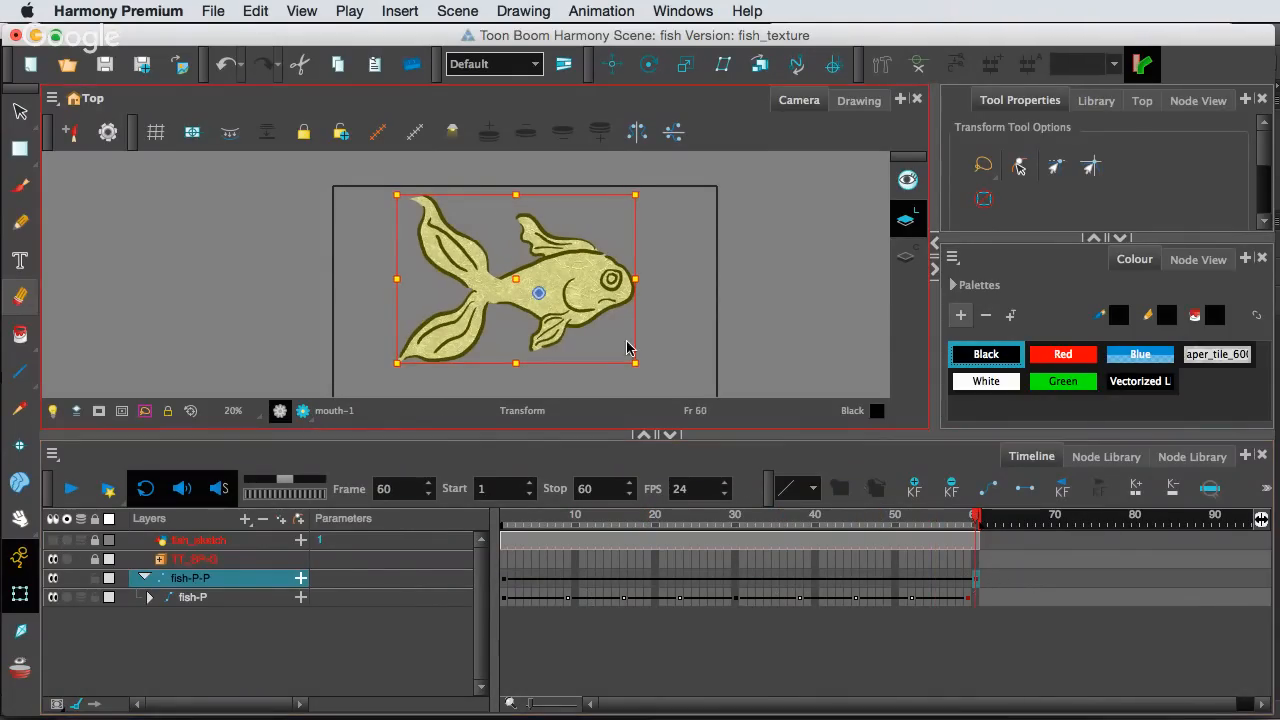
{"action": "left_click_drag", "start_coordinate": [590, 272], "coordinate": [615, 296]}
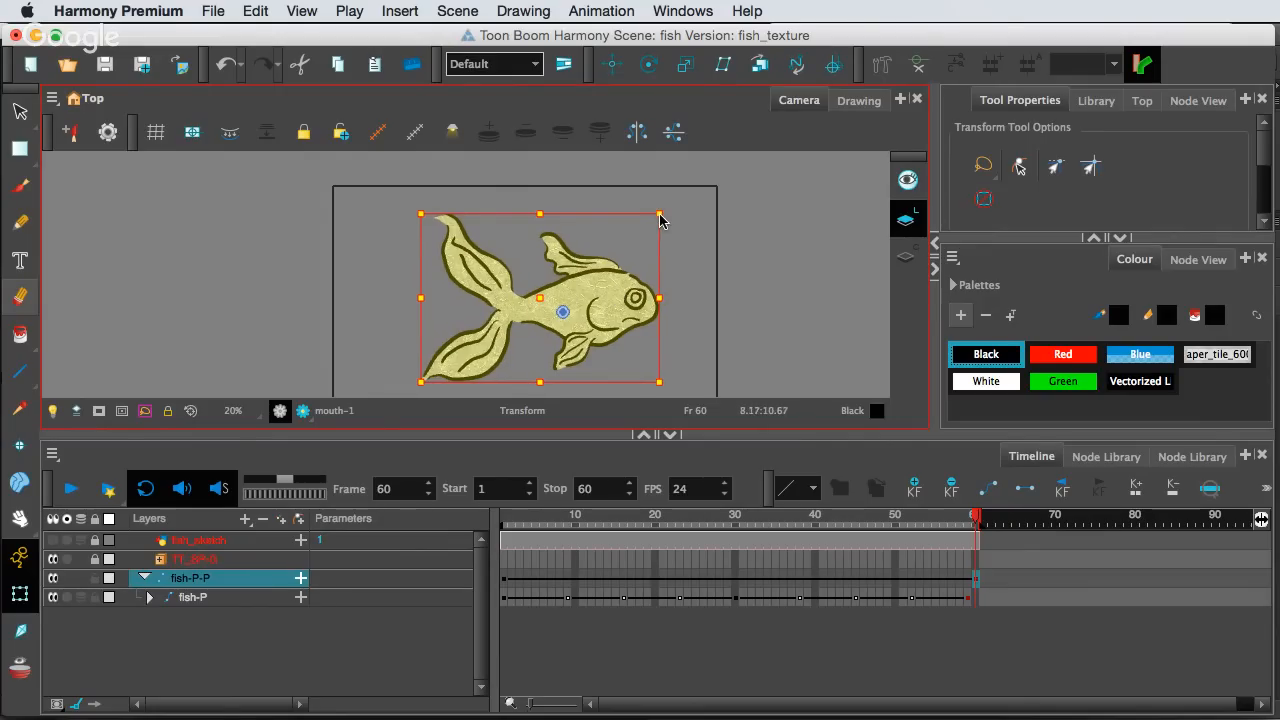
{"action": "left_click_drag", "start_coordinate": [659, 214], "coordinate": [643, 231]}
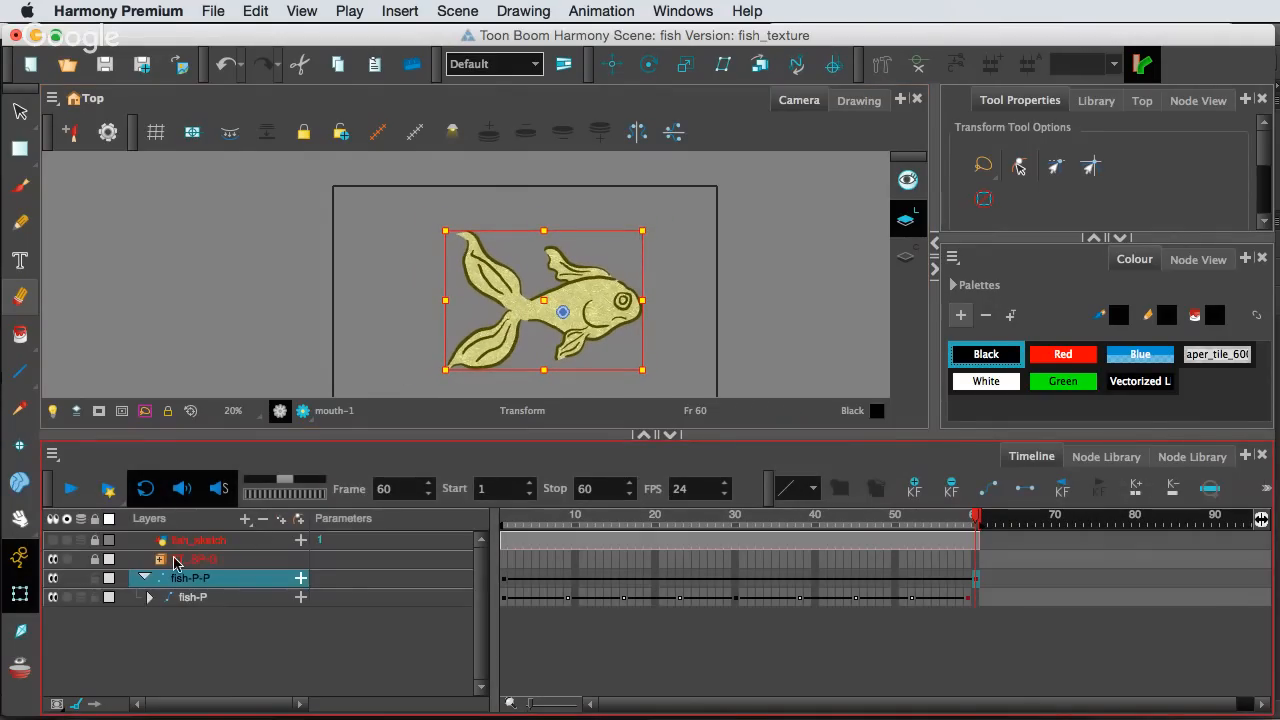
{"action": "left_click", "coordinate": [72, 489]}
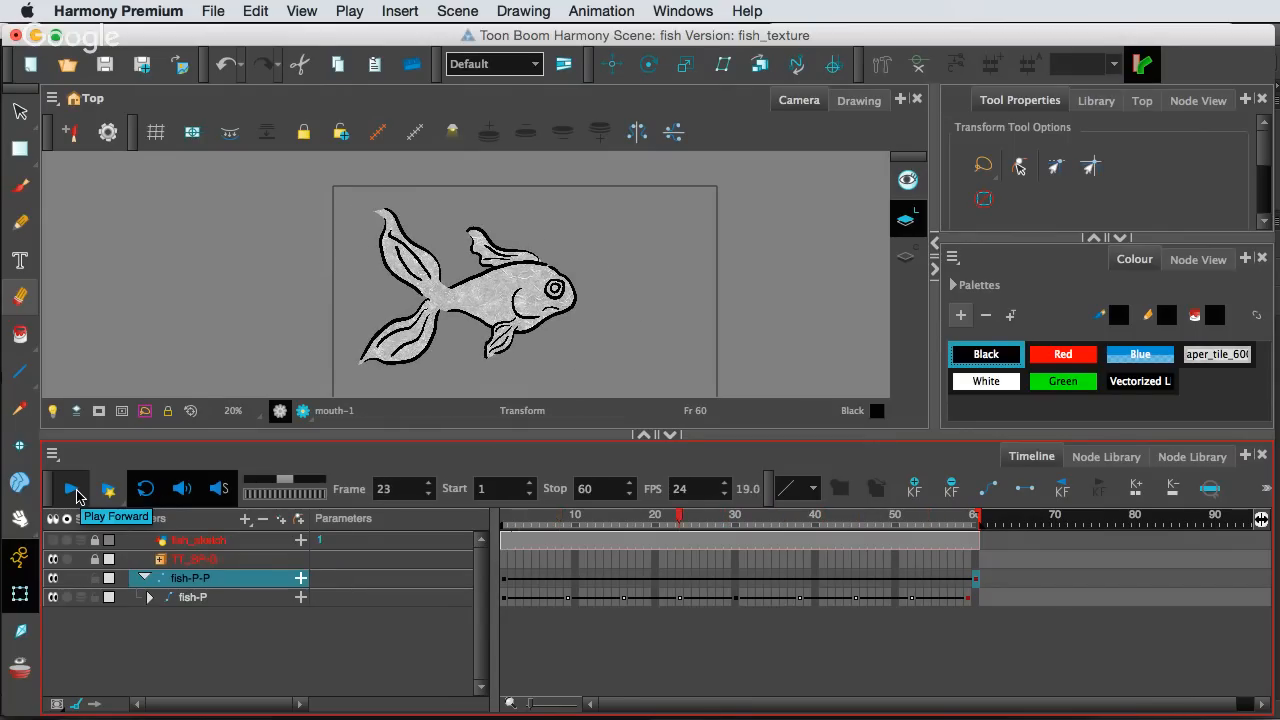
{"action": "left_click", "coordinate": [76, 494]}
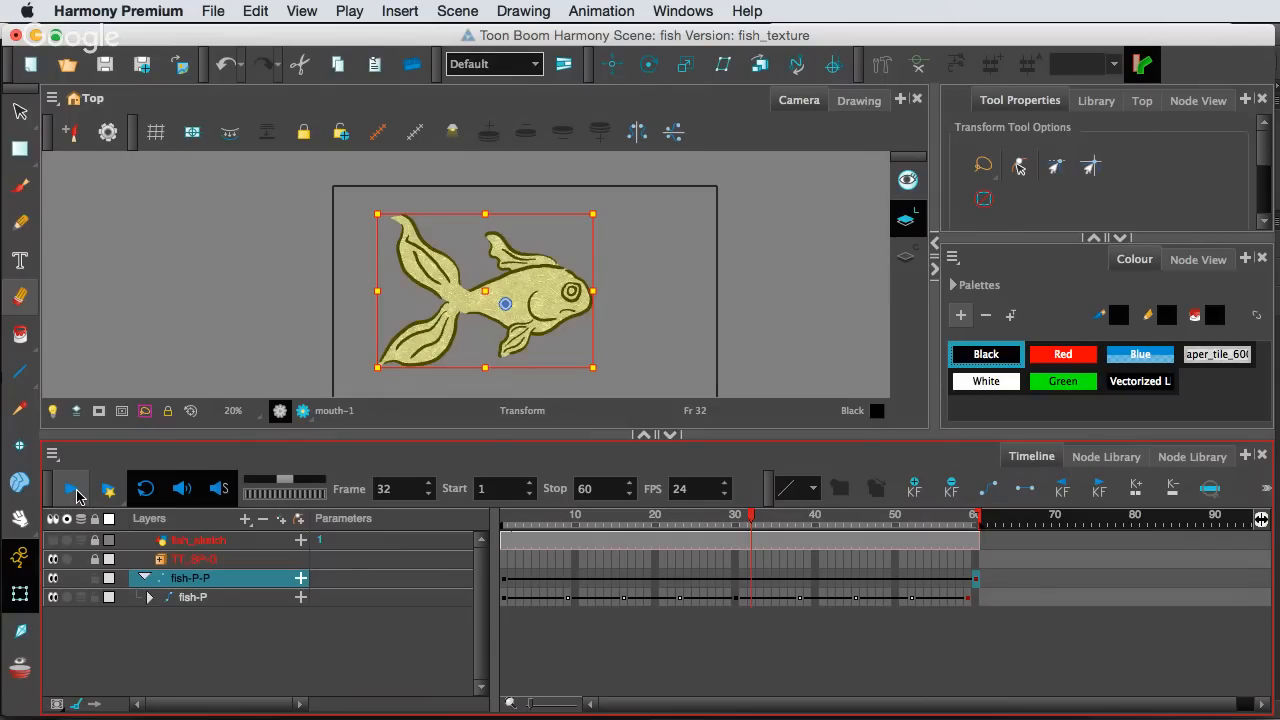
Deselect the fish and examine its paper texture and outlines in an enlarged Camera view at 100% zoom, finishing with the whole frame centred at 20%
{"action": "left_click", "coordinate": [651, 309]}
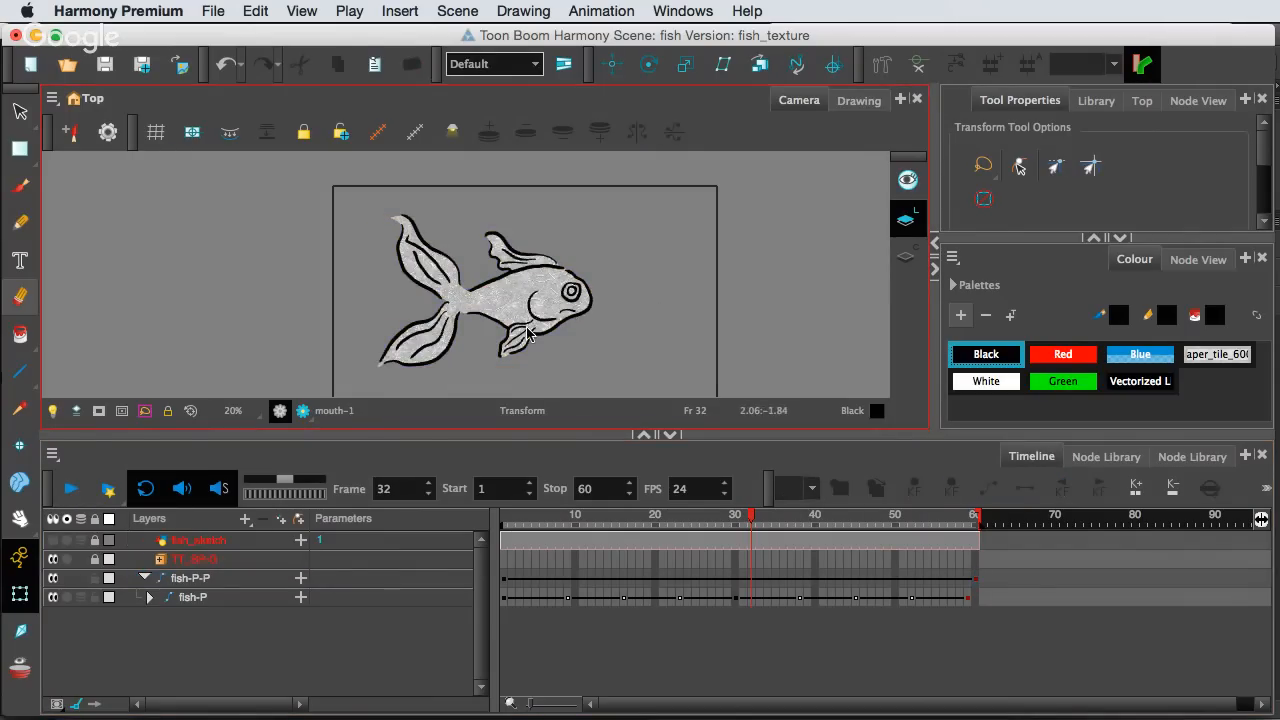
{"action": "scroll", "coordinate": [527, 312], "scroll_direction": "up", "scroll_amount": 1}
{"action": "scroll", "coordinate": [527, 312], "scroll_direction": "up", "scroll_amount": 4}
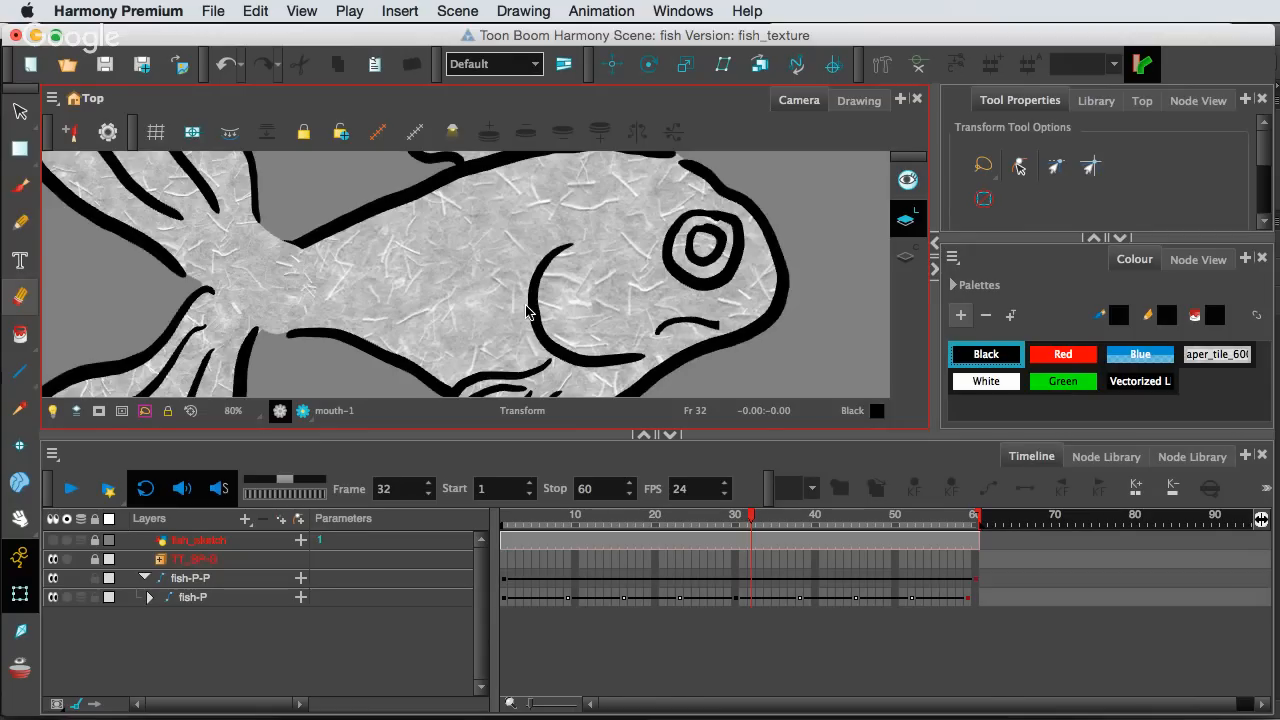
{"action": "left_click", "coordinate": [249, 413]}
{"action": "left_click", "coordinate": [240, 451]}
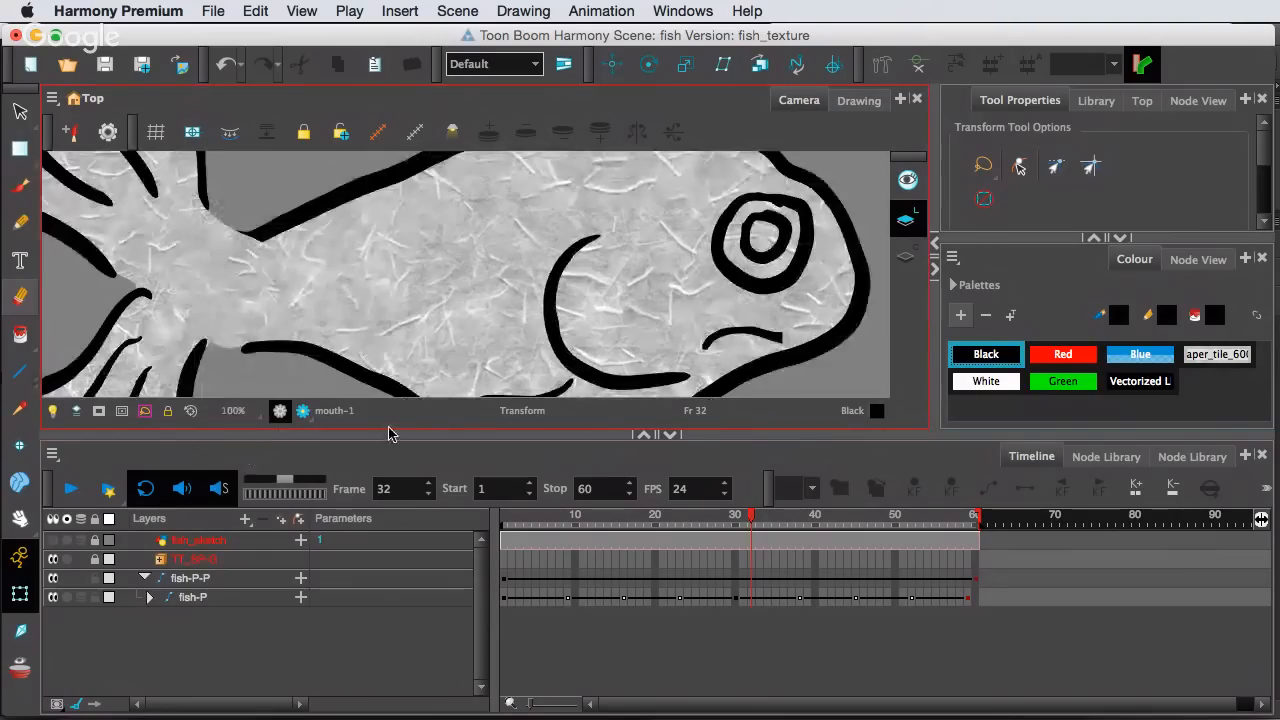
{"action": "left_click", "coordinate": [529, 449]}
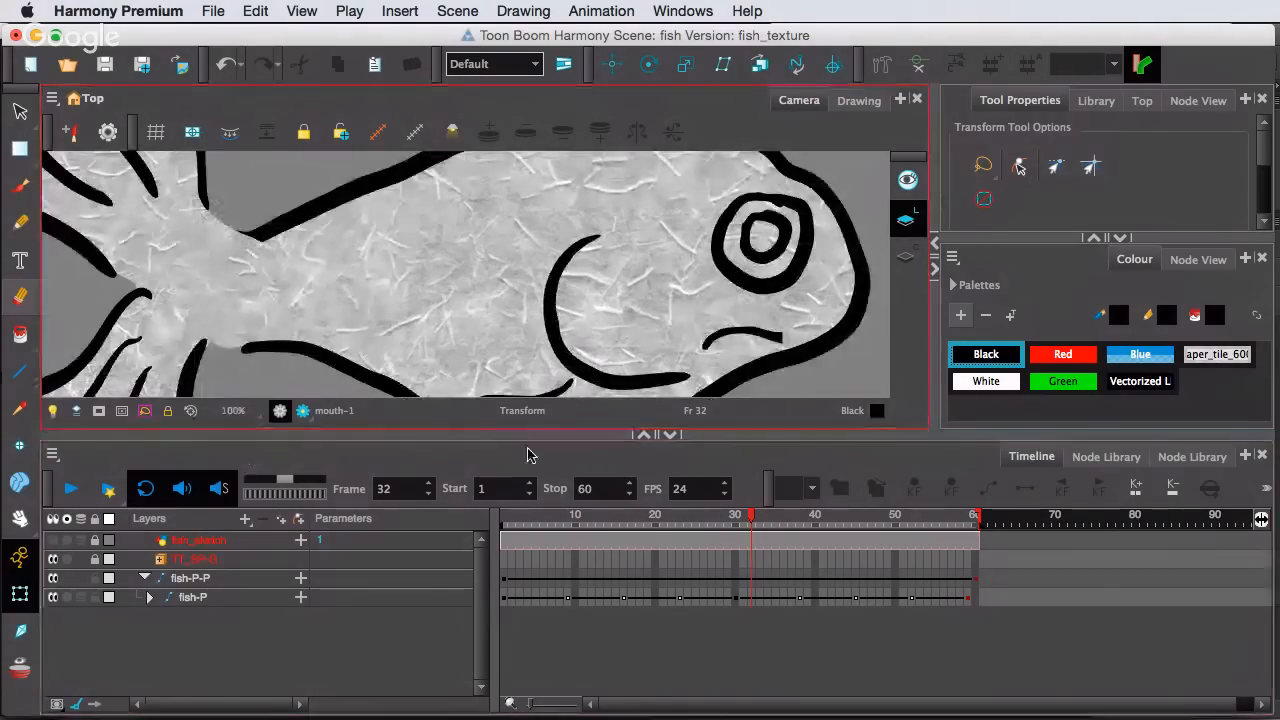
{"action": "left_click", "coordinate": [669, 437]}
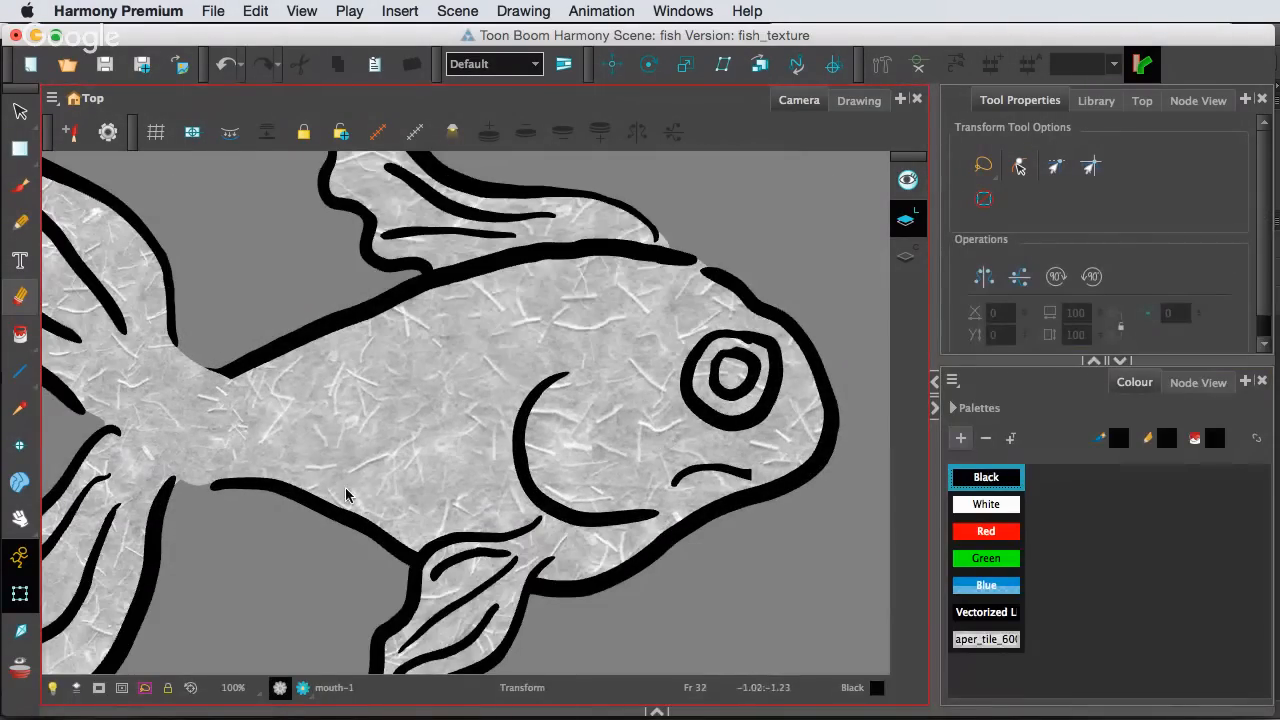
{"action": "mouse_move", "coordinate": [367, 440]}
{"action": "left_mouse_down"}
{"action": "mouse_move", "coordinate": [387, 418]}
{"action": "mouse_move", "coordinate": [586, 331]}
{"action": "mouse_move", "coordinate": [514, 560]}
{"action": "mouse_move", "coordinate": [443, 571]}
{"action": "mouse_move", "coordinate": [402, 437]}
{"action": "left_mouse_up"}
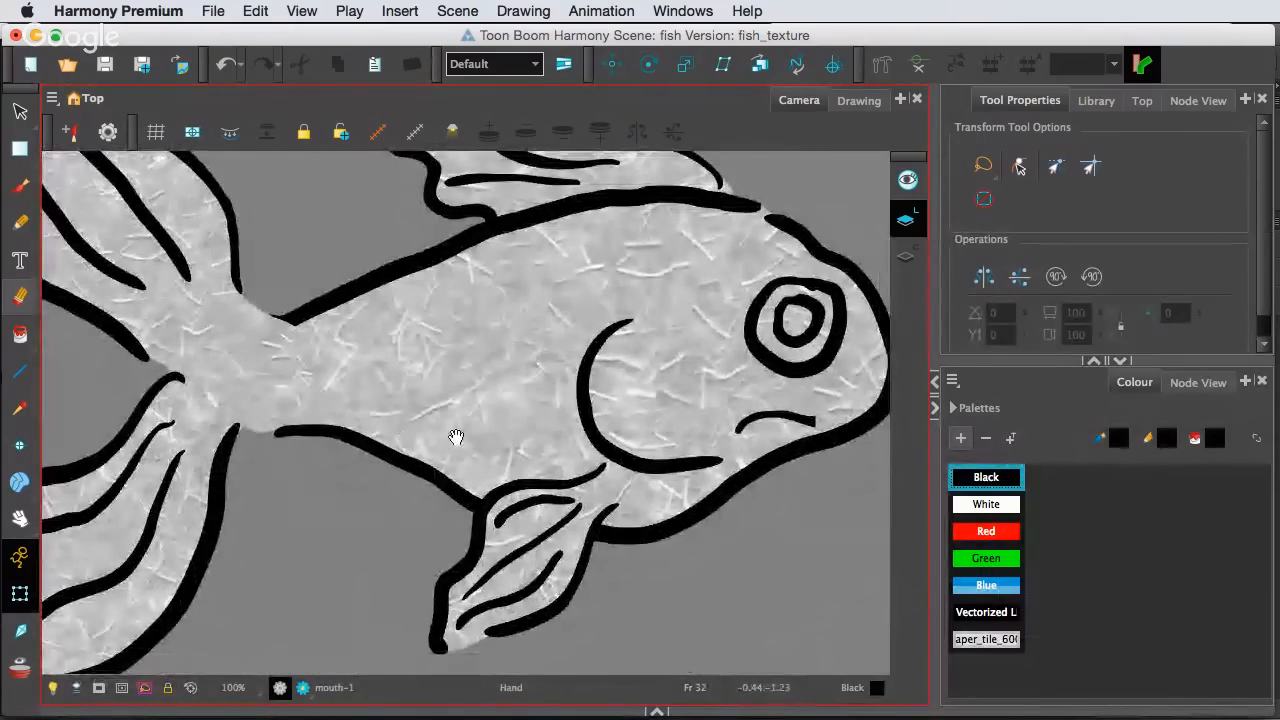
{"action": "left_click_drag", "start_coordinate": [714, 514], "coordinate": [666, 429]}
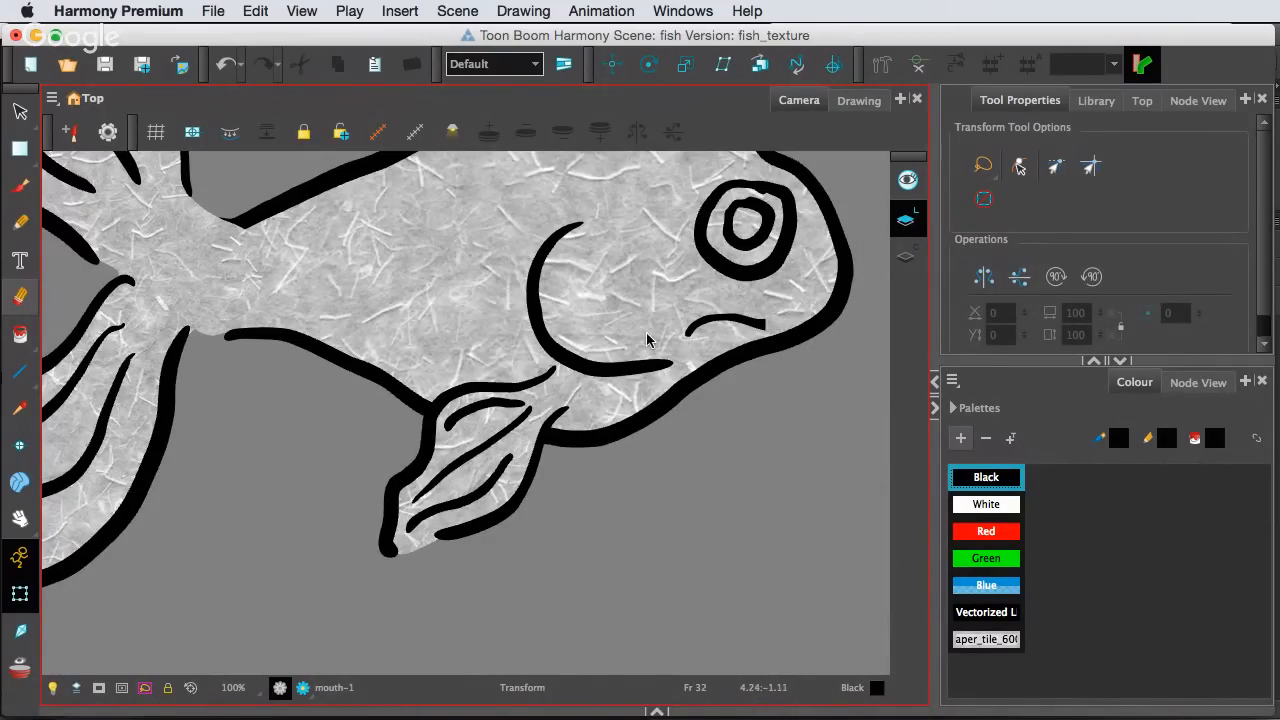
{"action": "scroll", "coordinate": [758, 446], "scroll_direction": "down", "scroll_amount": 2}
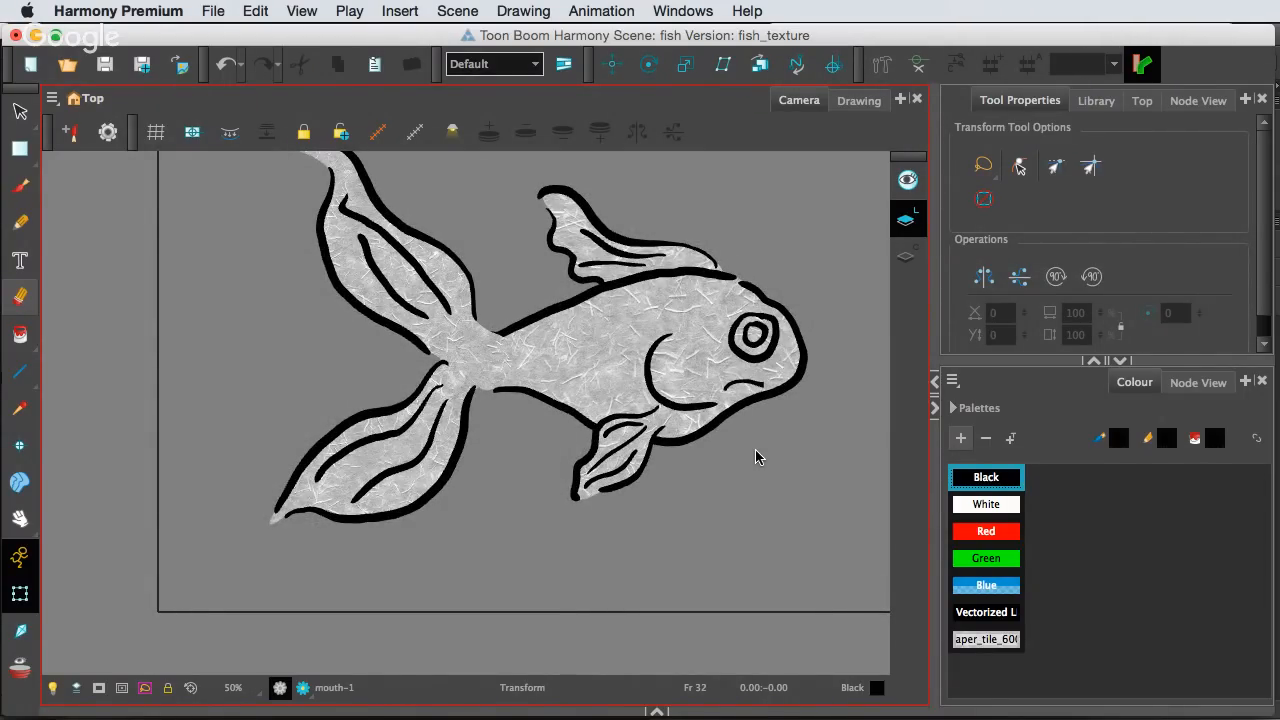
{"action": "key", "text": "F16"}
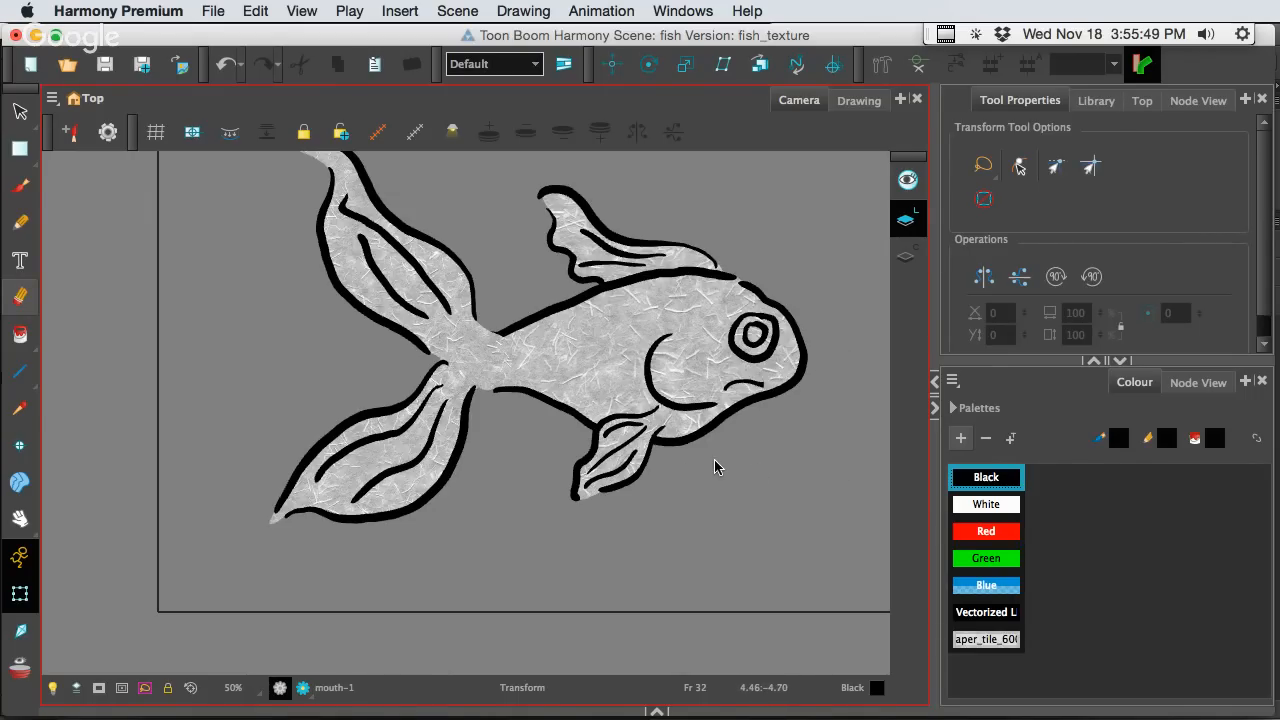
{"action": "scroll", "coordinate": [714, 459], "scroll_direction": "down", "scroll_amount": 3}
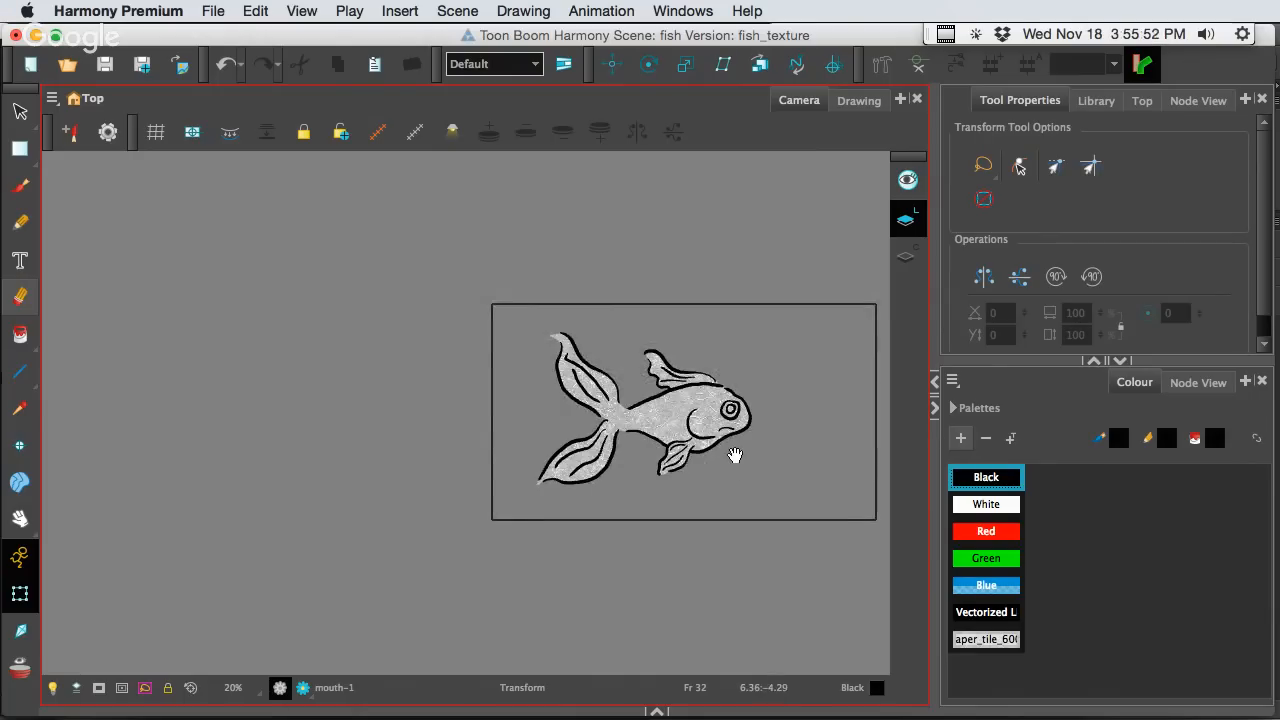
{"action": "key", "text": "space"}
{"action": "left_click_drag", "start_coordinate": [735, 460], "coordinate": [537, 417]}
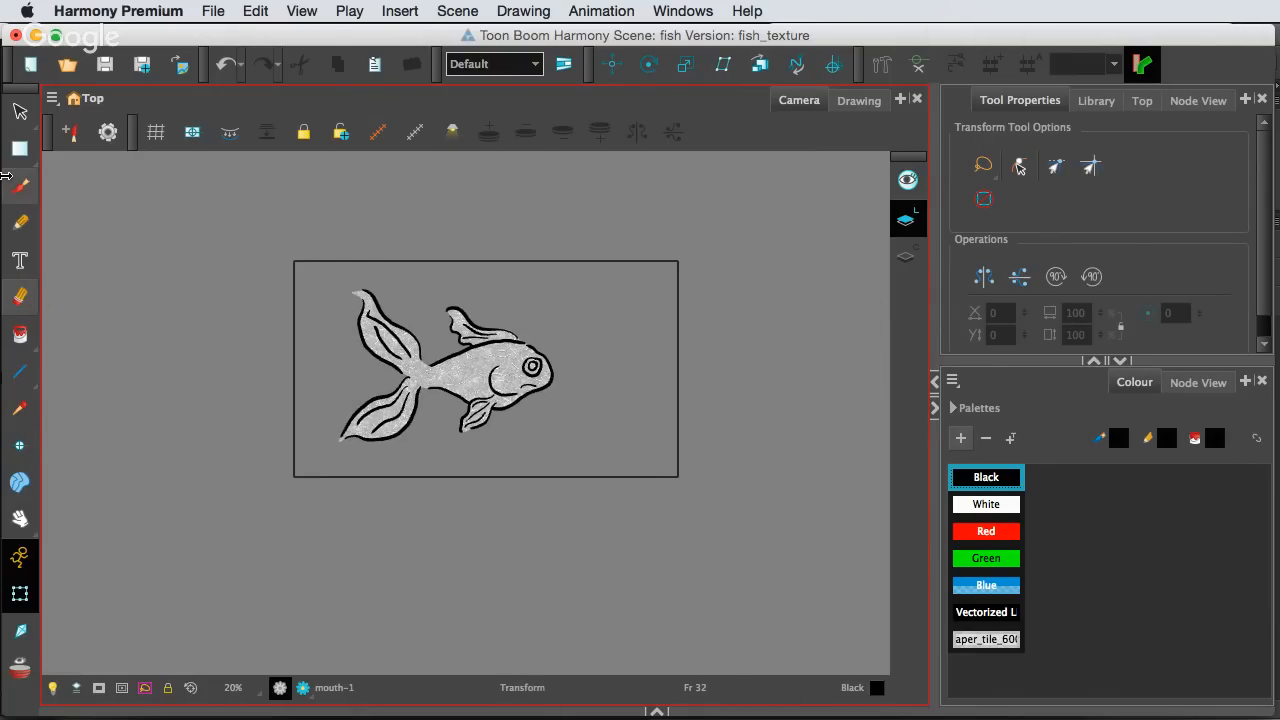
Activate the Pencil tool and collapse the fish-P-P layer in the restored Timeline
{"action": "left_click", "coordinate": [20, 222]}
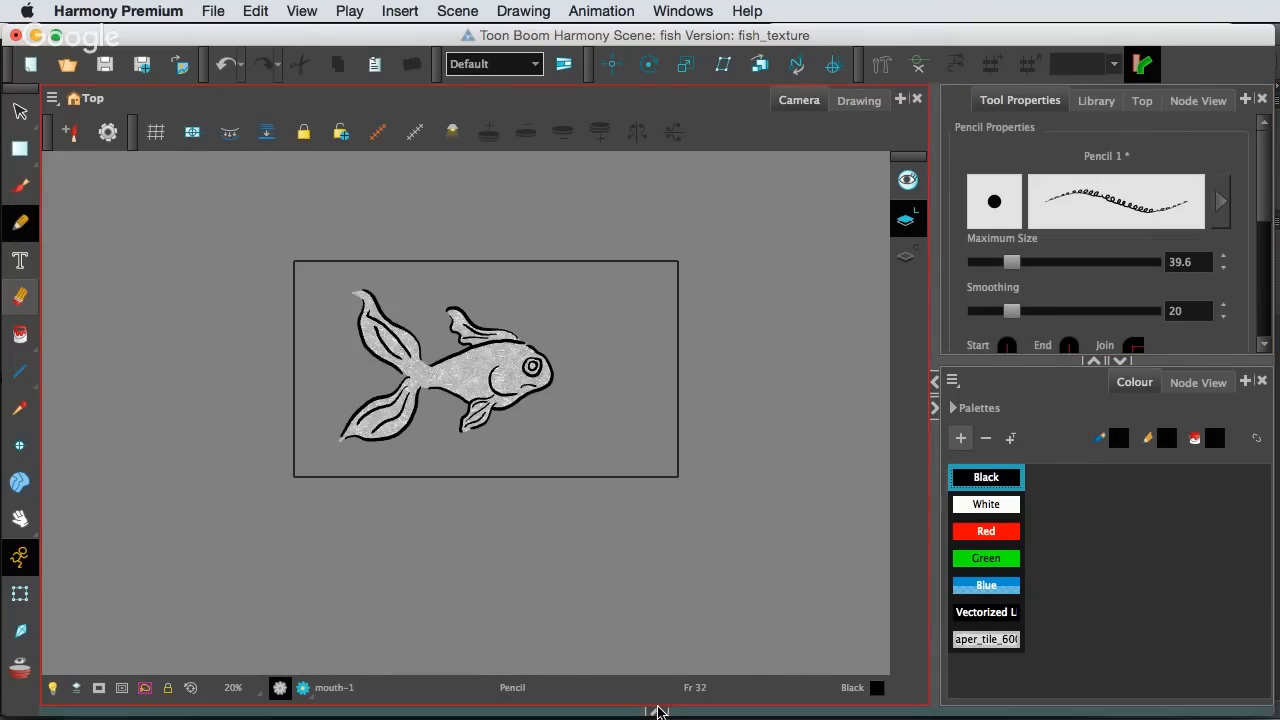
{"action": "left_click", "coordinate": [657, 711]}
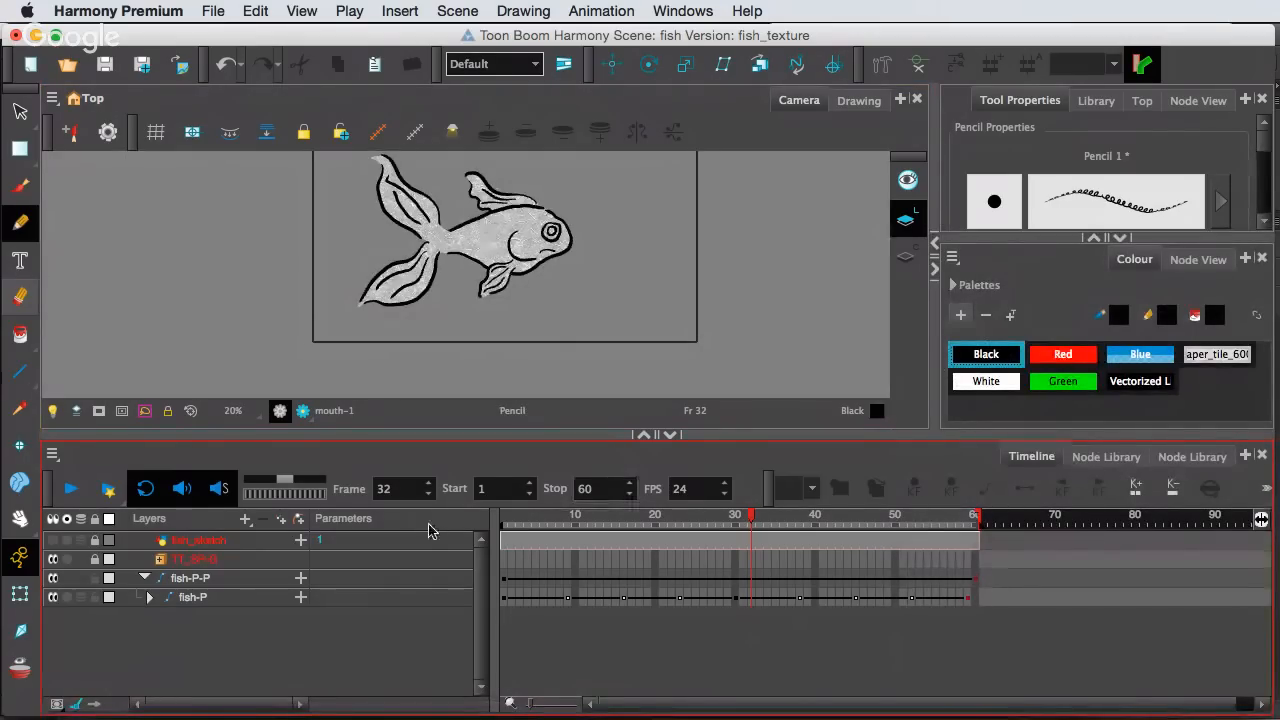
{"action": "left_click", "coordinate": [144, 578]}
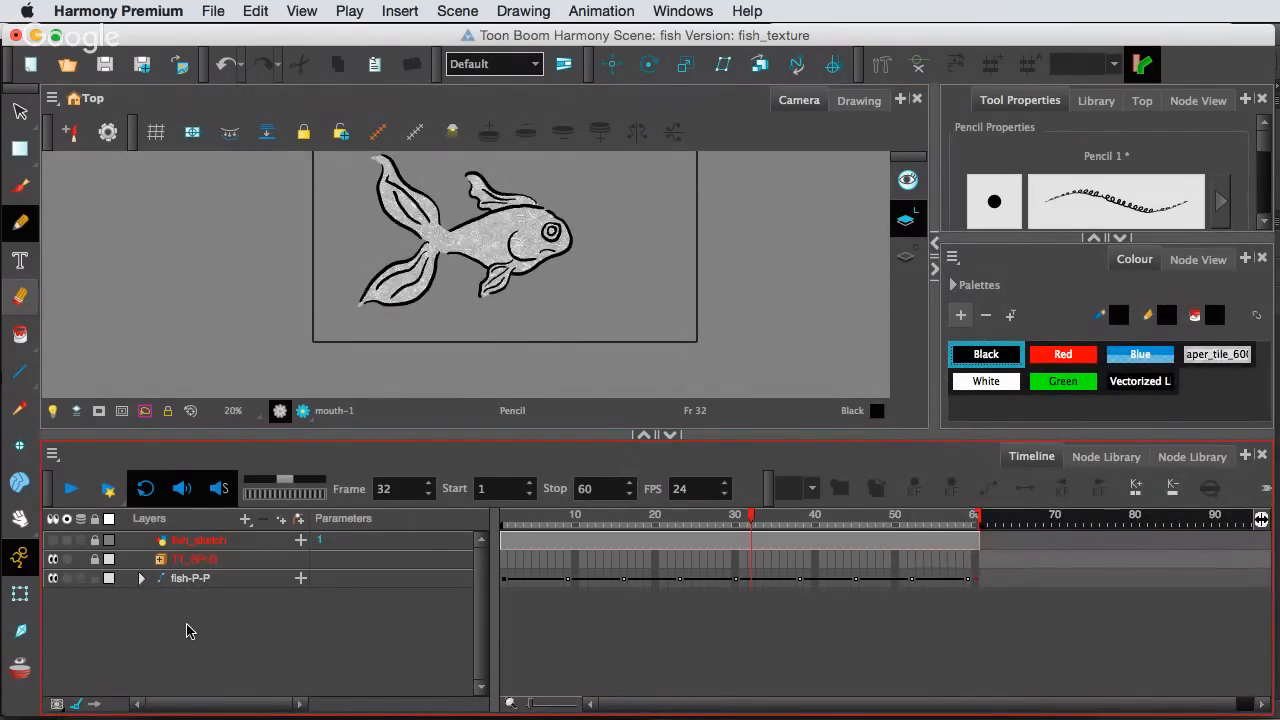
{"action": "scroll", "coordinate": [510, 292], "scroll_direction": "up", "scroll_amount": 2}
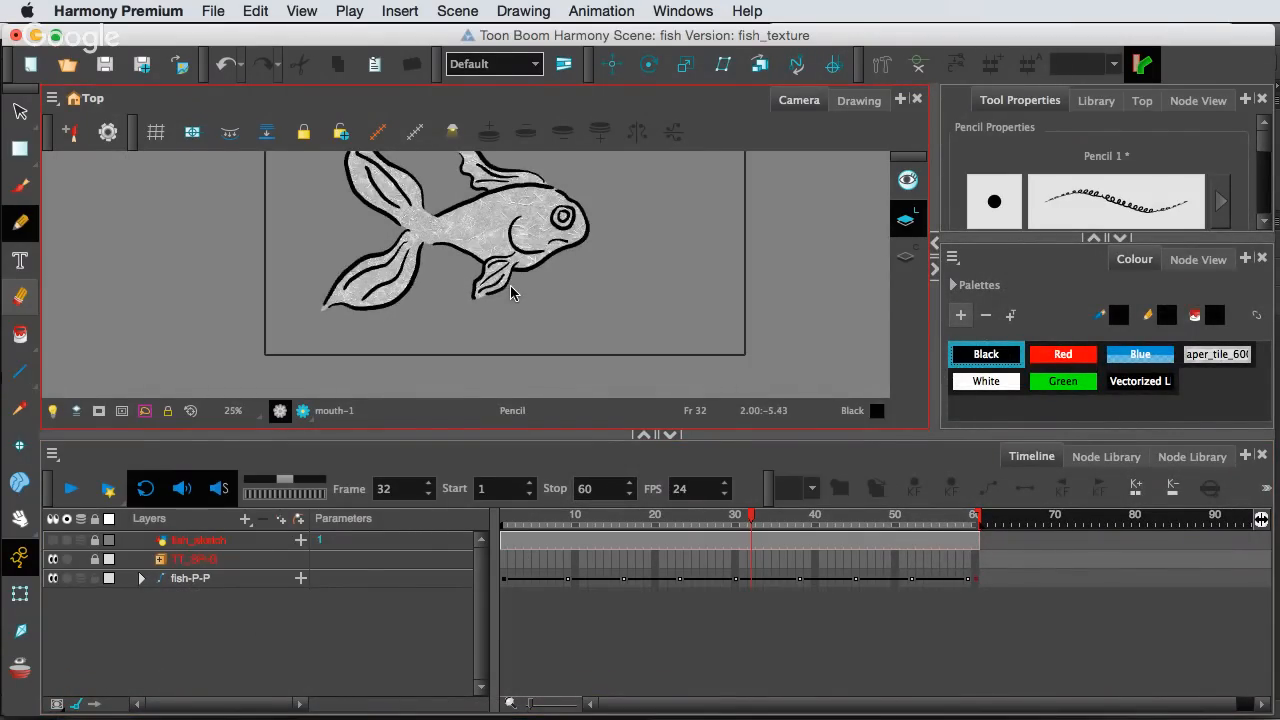
Hide the fish-P-P layer and the locked layer directly above it in the Timeline to empty the Camera view
{"action": "left_click_drag", "start_coordinate": [568, 242], "coordinate": [551, 272]}
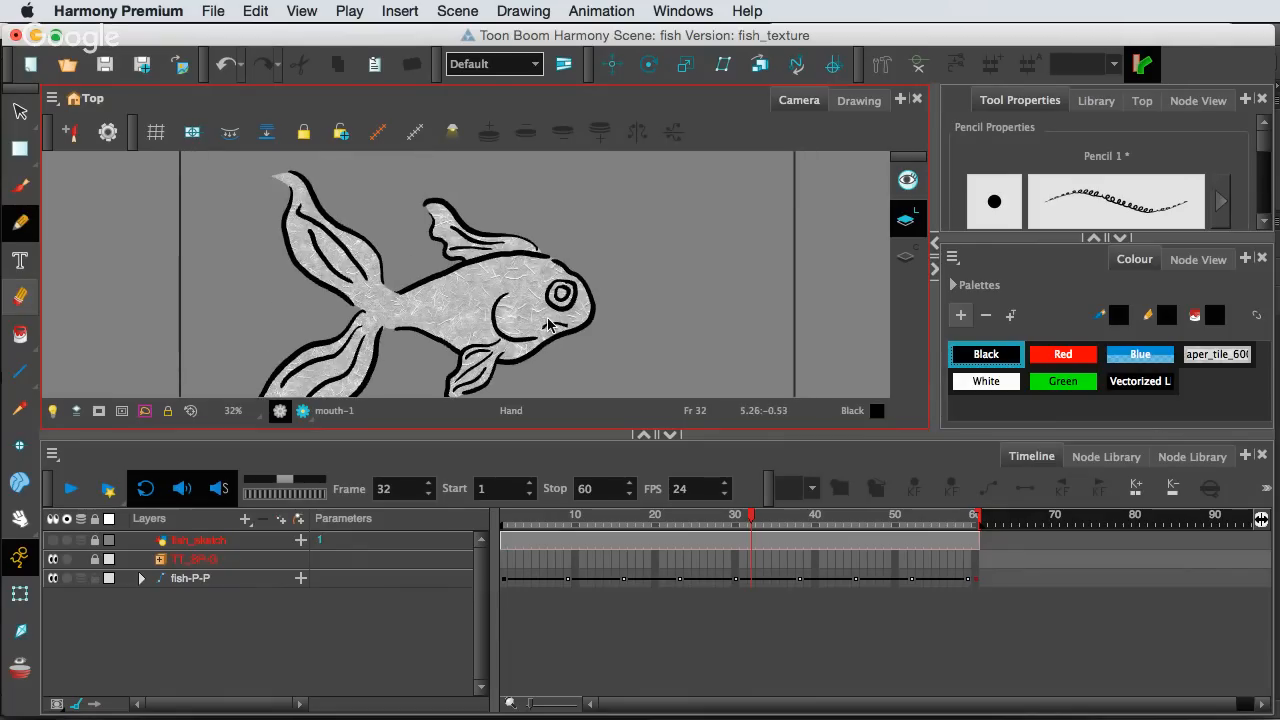
{"action": "scroll", "coordinate": [547, 322], "scroll_direction": "up", "scroll_amount": 1}
{"action": "left_click_drag", "start_coordinate": [533, 336], "coordinate": [553, 288]}
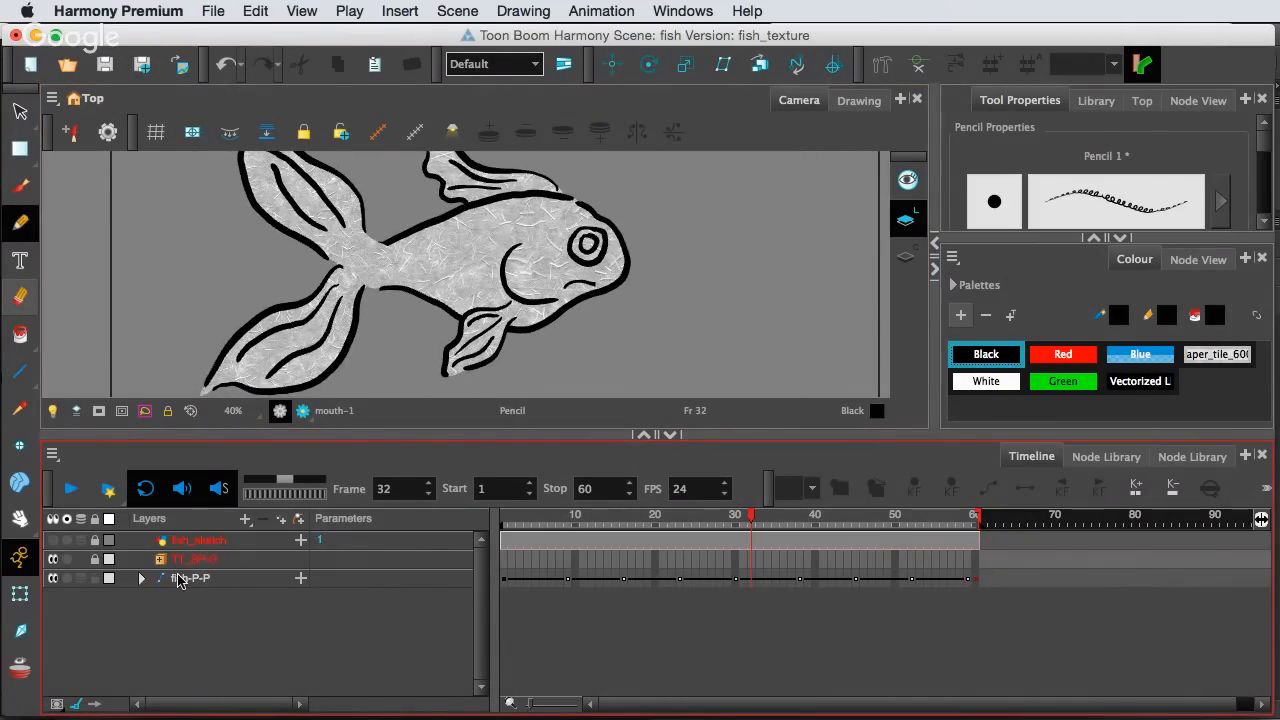
{"action": "left_click", "coordinate": [54, 578]}
{"action": "left_click", "coordinate": [54, 559]}
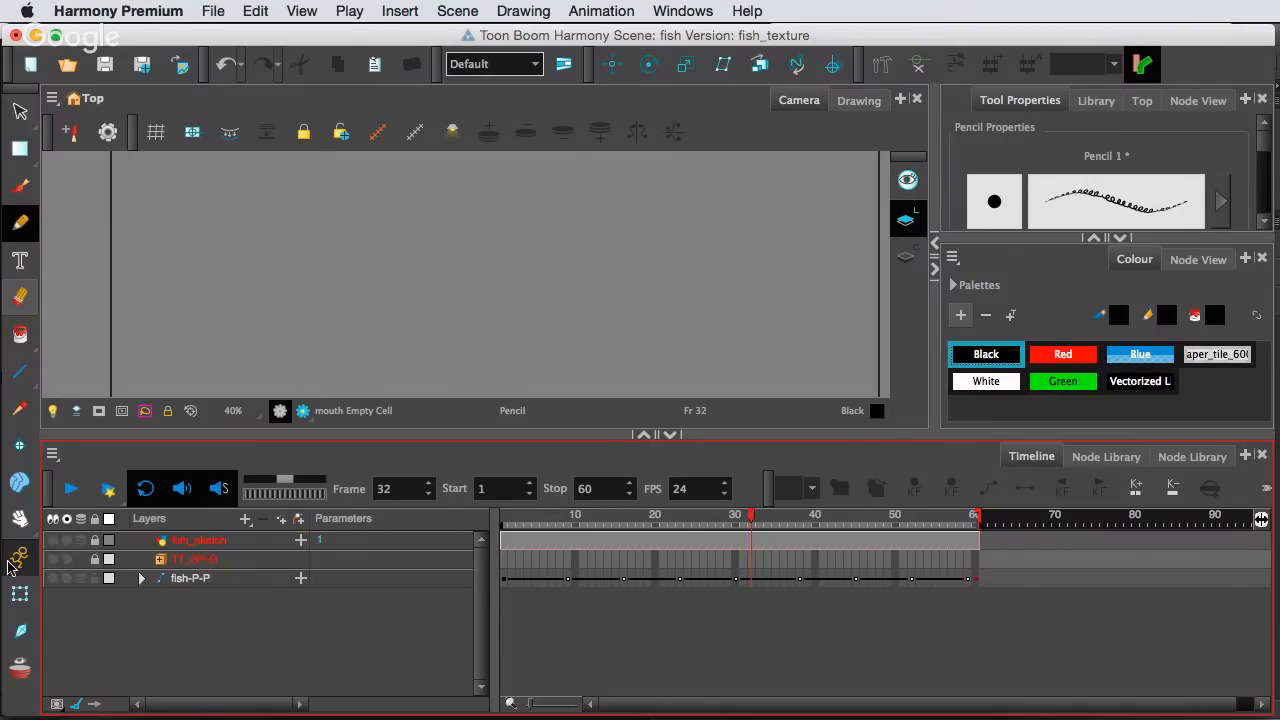
Add a drawing layer named pencil with vector line art and vector colour art
{"action": "left_click", "coordinate": [279, 521]}
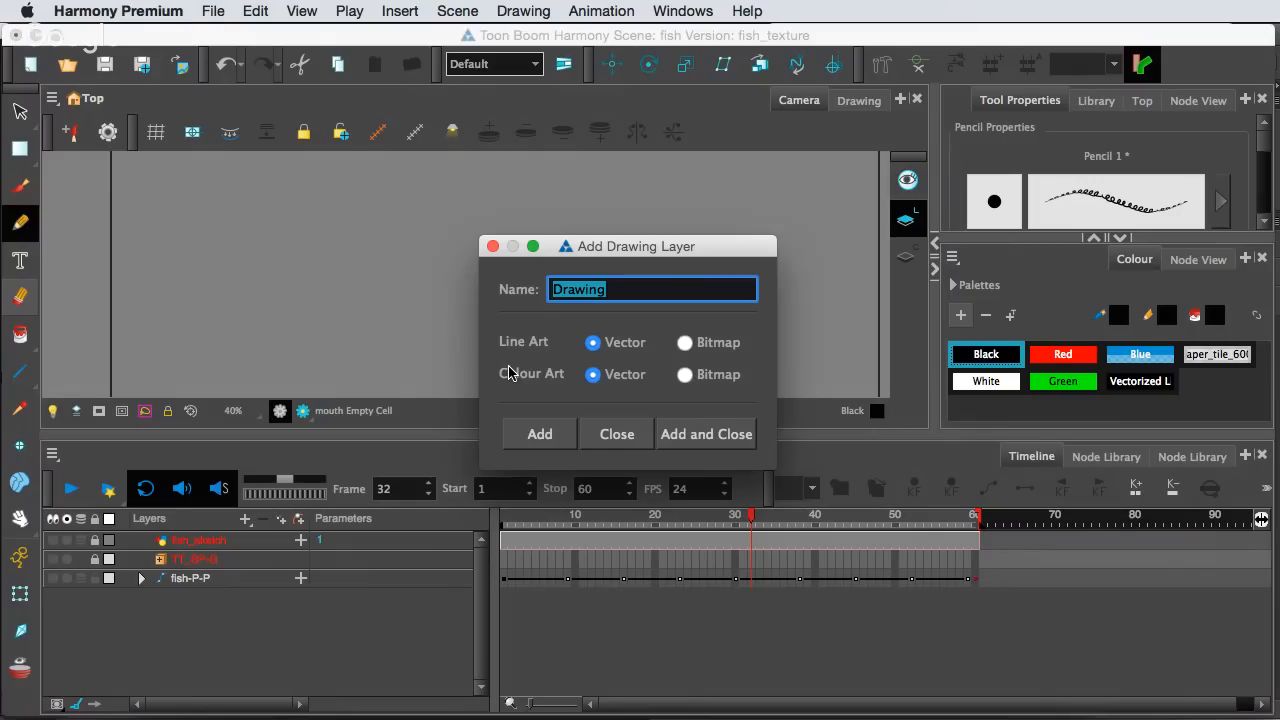
{"action": "type", "text": "pencil"}
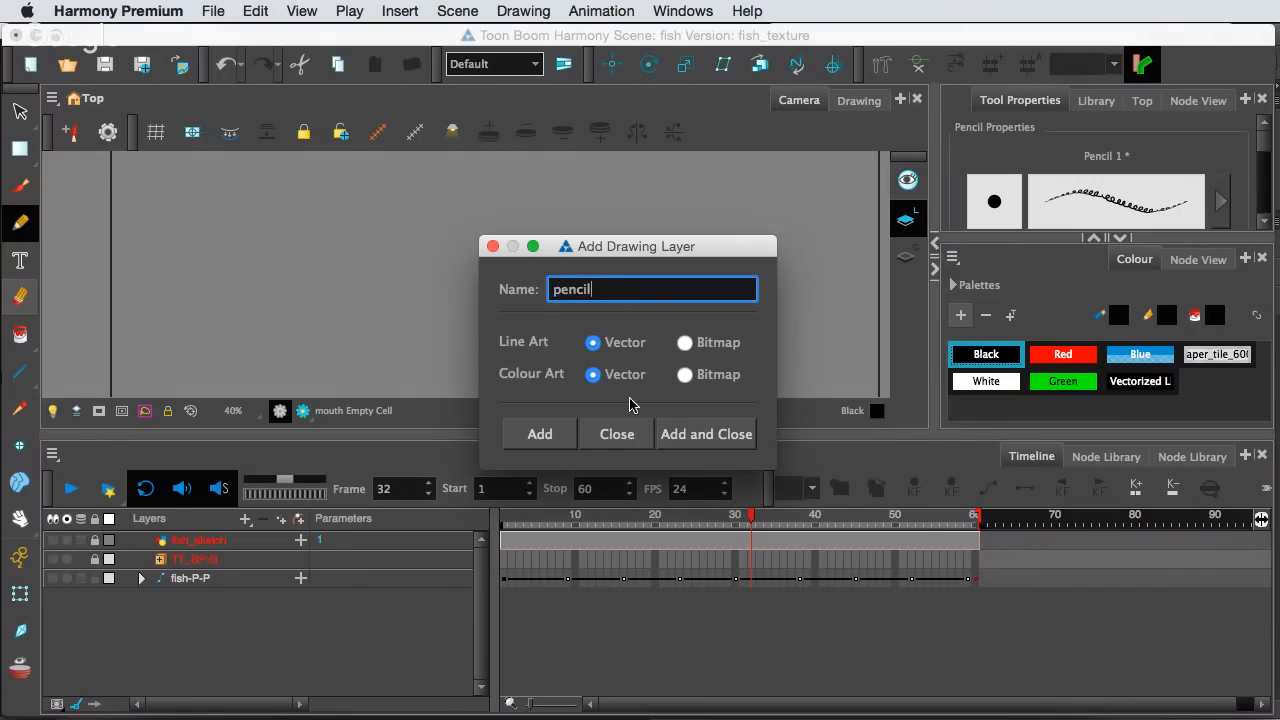
{"action": "left_click", "coordinate": [667, 435]}
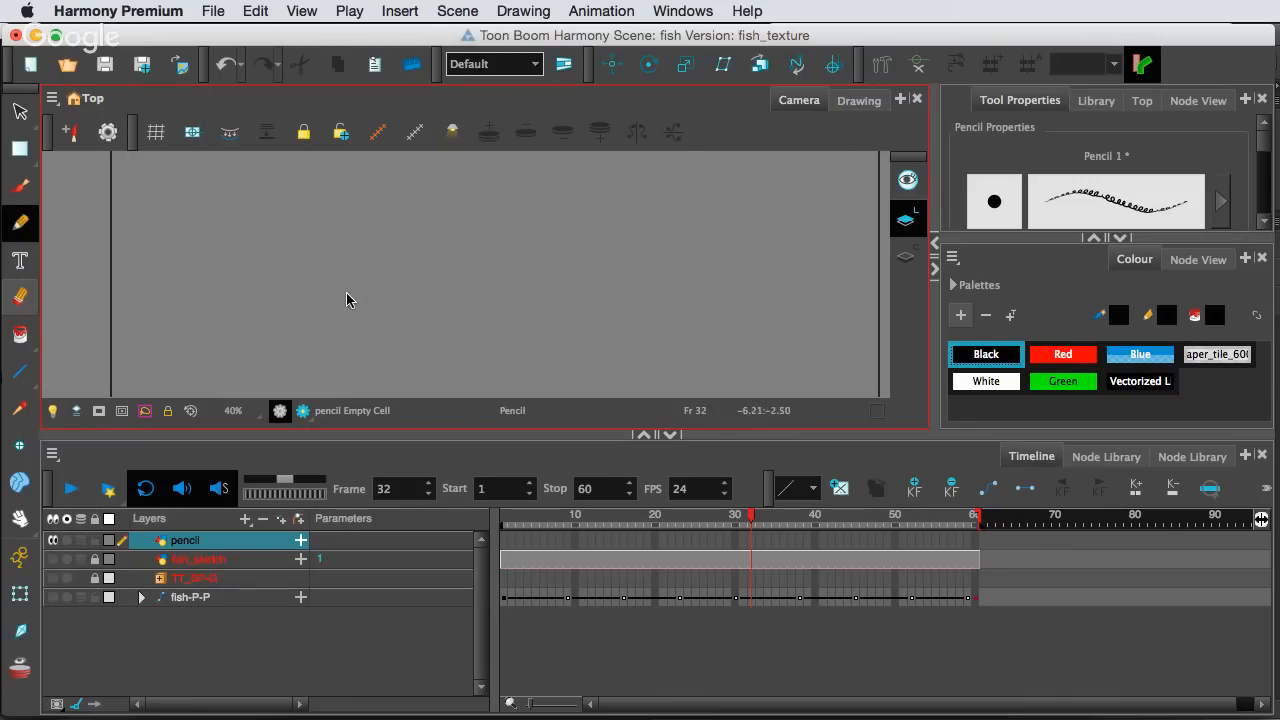
Draw two looping black Pencil strokes on the pencil layer at frame 32 and examine their curly texture up close
{"action": "mouse_move", "coordinate": [338, 268]}
{"action": "left_mouse_down"}
{"action": "mouse_move", "coordinate": [495, 317]}
{"action": "mouse_move", "coordinate": [614, 209]}
{"action": "mouse_move", "coordinate": [515, 265]}
{"action": "mouse_move", "coordinate": [548, 279]}
{"action": "left_mouse_up"}
{"action": "mouse_move", "coordinate": [568, 338]}
{"action": "left_mouse_down"}
{"action": "mouse_move", "coordinate": [748, 297]}
{"action": "mouse_move", "coordinate": [703, 262]}
{"action": "left_mouse_up"}
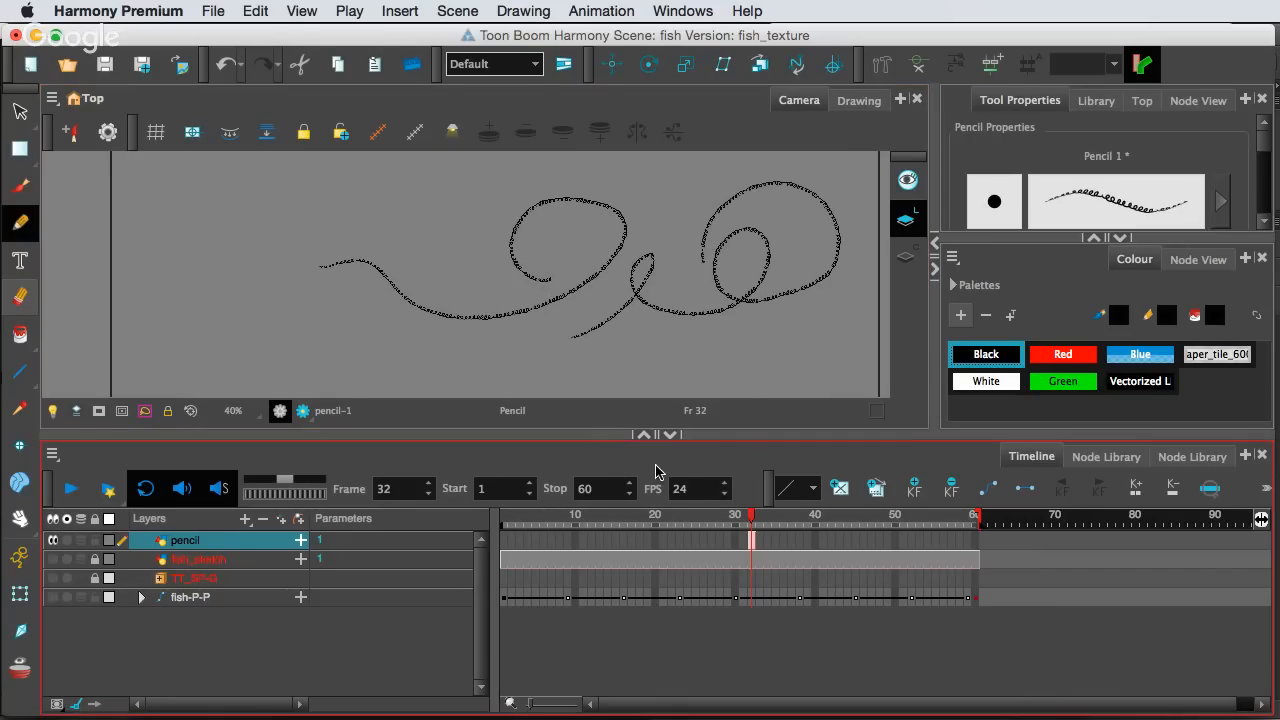
{"action": "scroll", "coordinate": [563, 351], "scroll_direction": "up", "scroll_amount": 5}
{"action": "scroll", "coordinate": [594, 271], "scroll_direction": "up", "scroll_amount": 2}
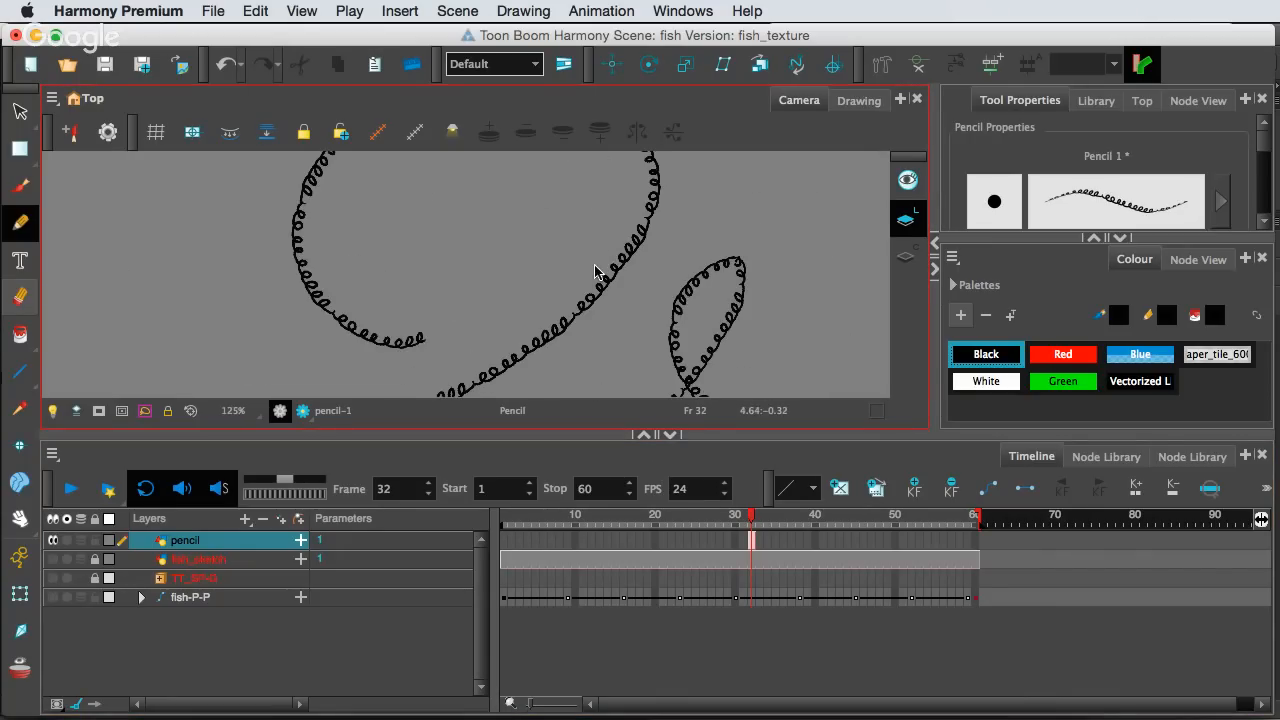
{"action": "scroll", "coordinate": [594, 271], "scroll_direction": "down", "scroll_amount": 4}
{"action": "scroll", "coordinate": [594, 271], "scroll_direction": "down", "scroll_amount": 2}
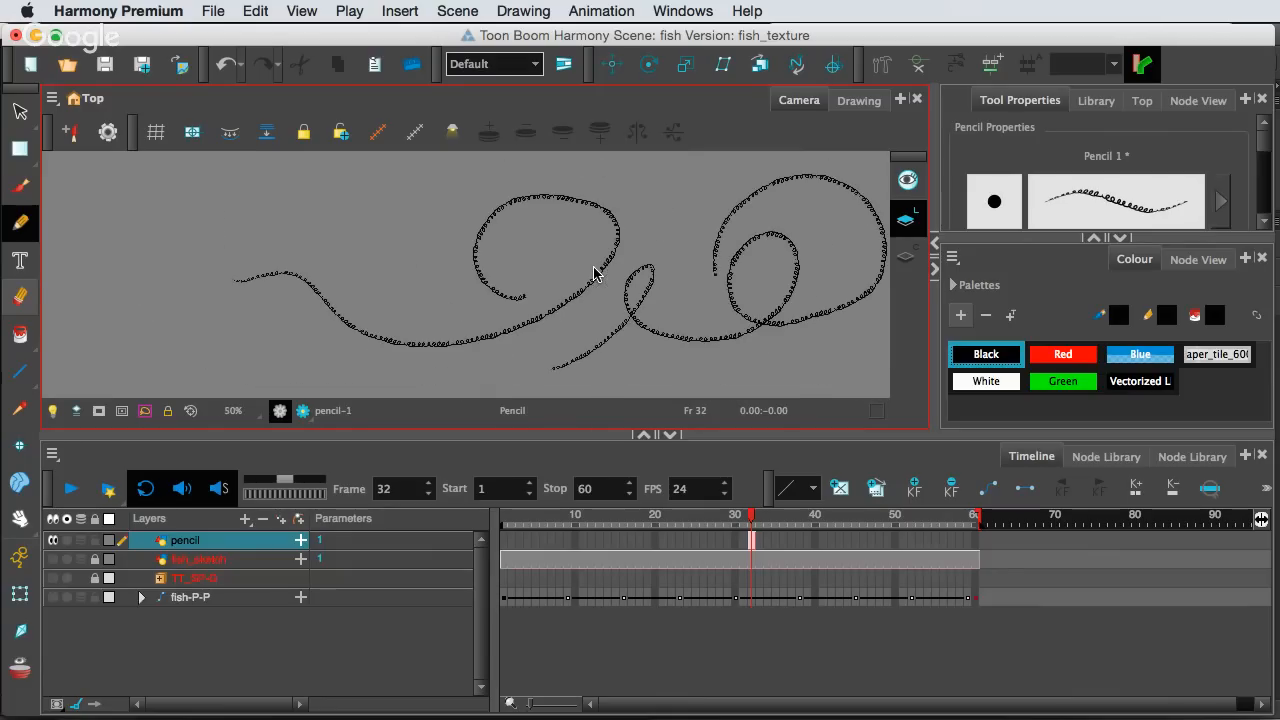
Switch to Adobe Photoshop CS6 and bring up the Untitled-13 document containing the looped stroke
{"action": "mouse_move", "coordinate": [951, 712]}
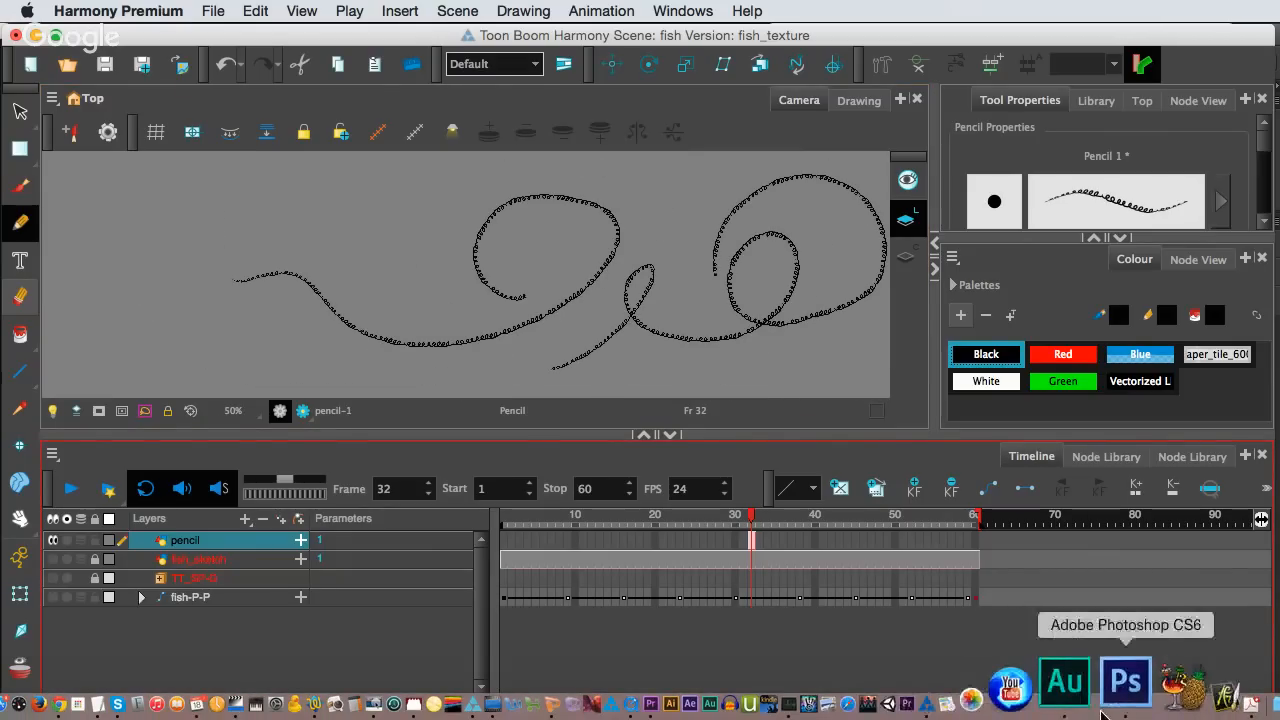
{"action": "left_click", "coordinate": [1108, 712]}
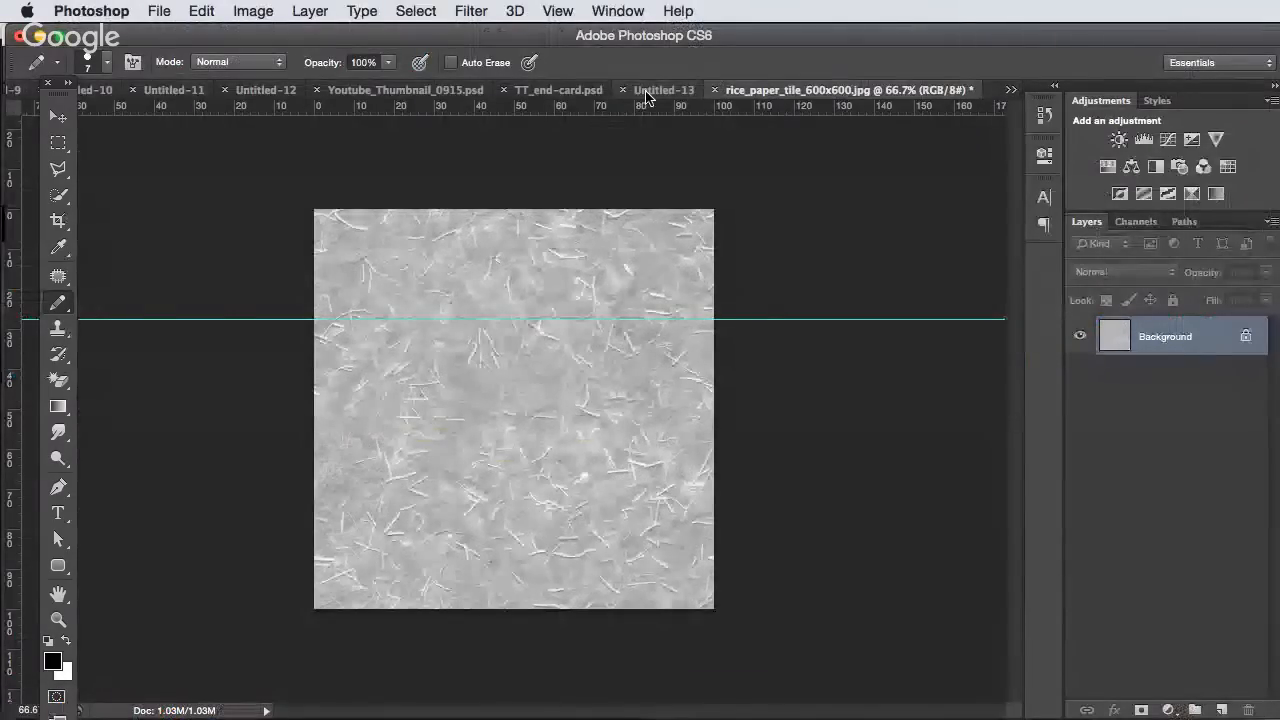
{"action": "left_click", "coordinate": [647, 91]}
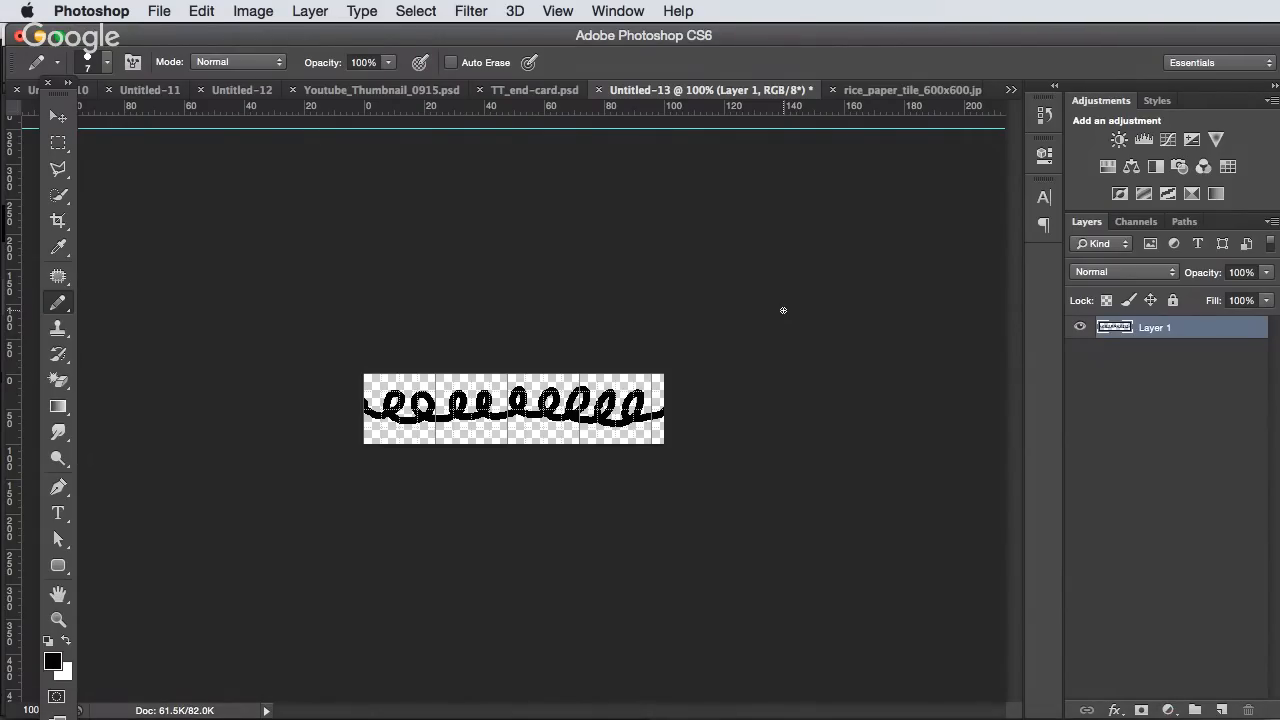
Hide the guides and the grid lines over the looped stroke in Untitled-13
{"action": "key", "text": "super"}
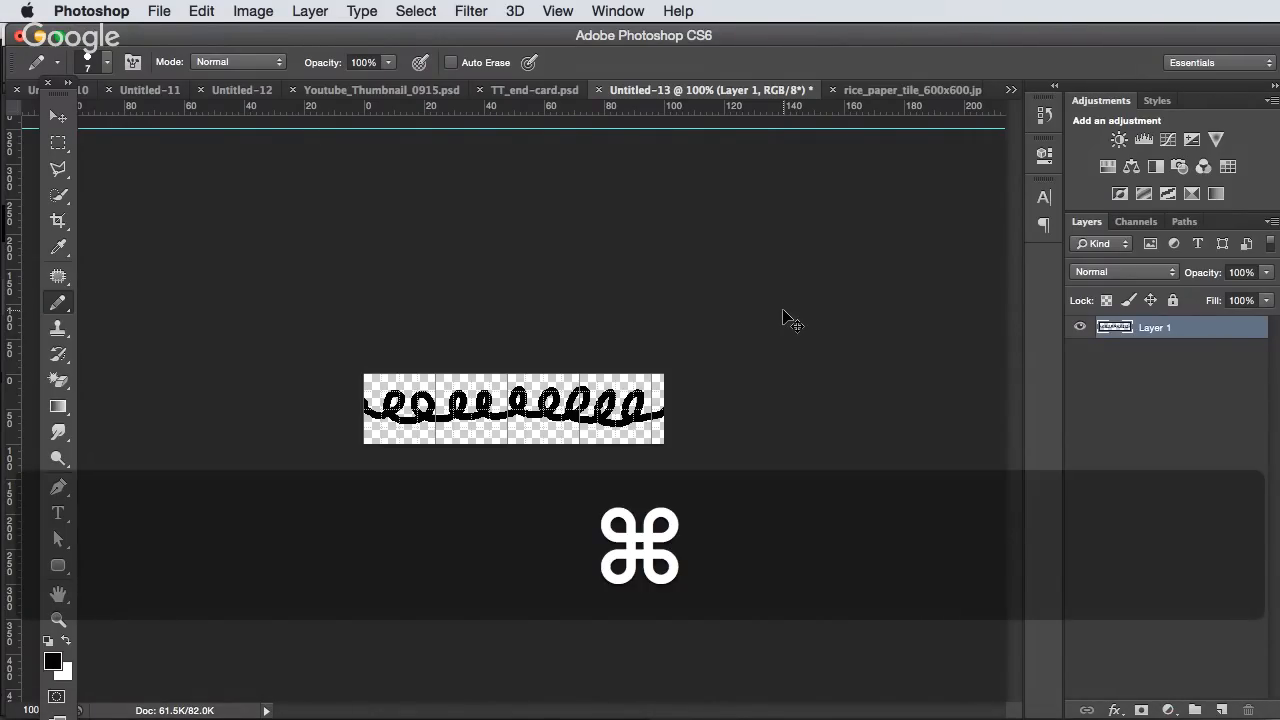
{"action": "key", "text": "super+semicolon"}
{"action": "key", "text": "super+l"}
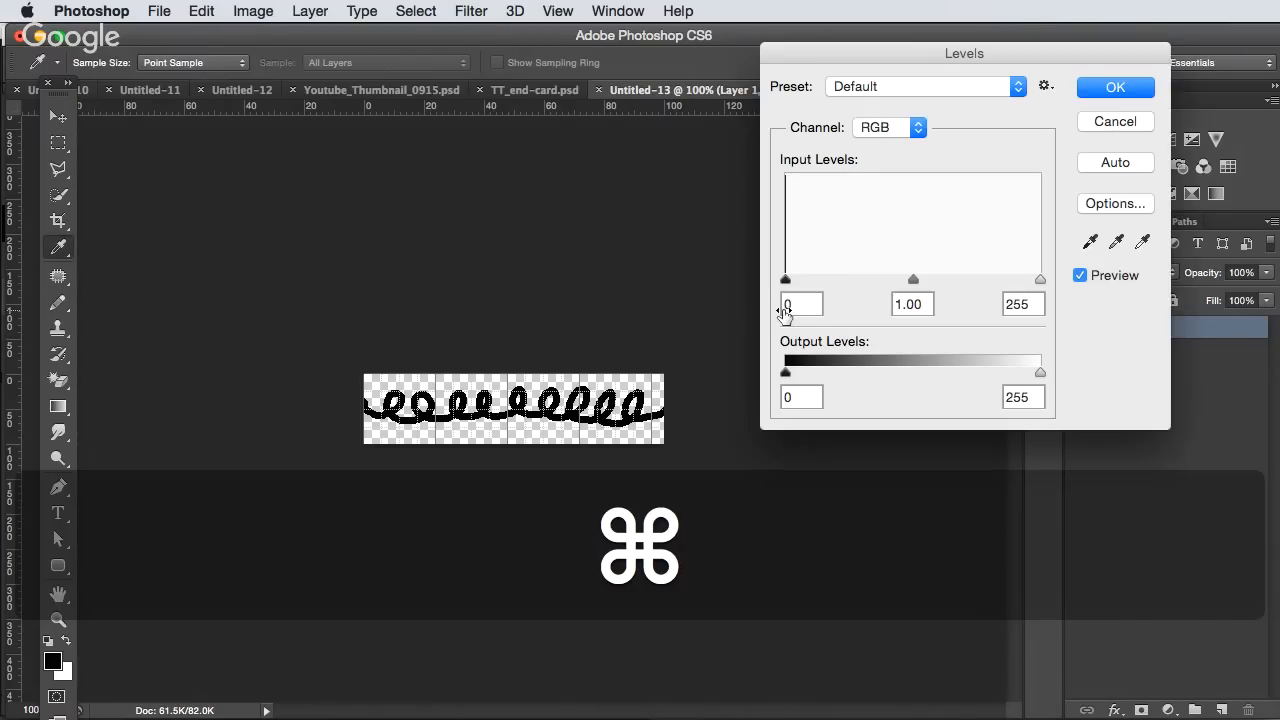
{"action": "left_click", "coordinate": [1104, 121]}
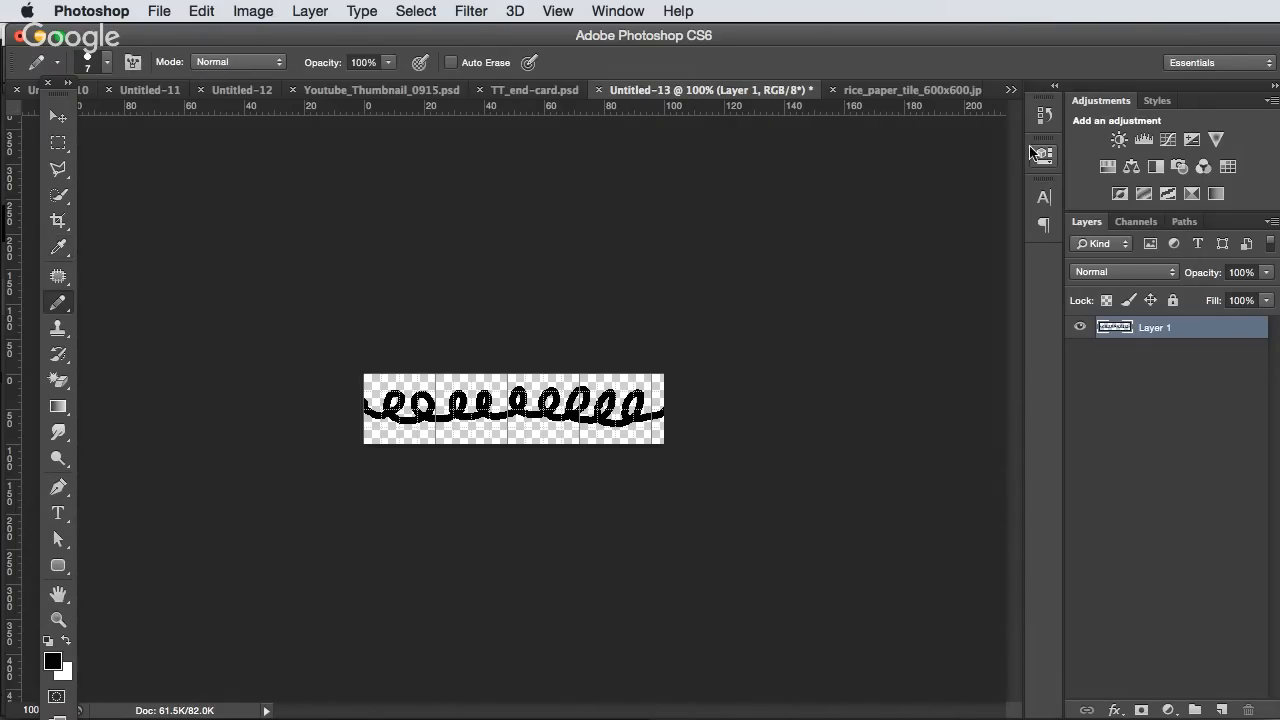
{"action": "key", "text": "super+apostrophe"}
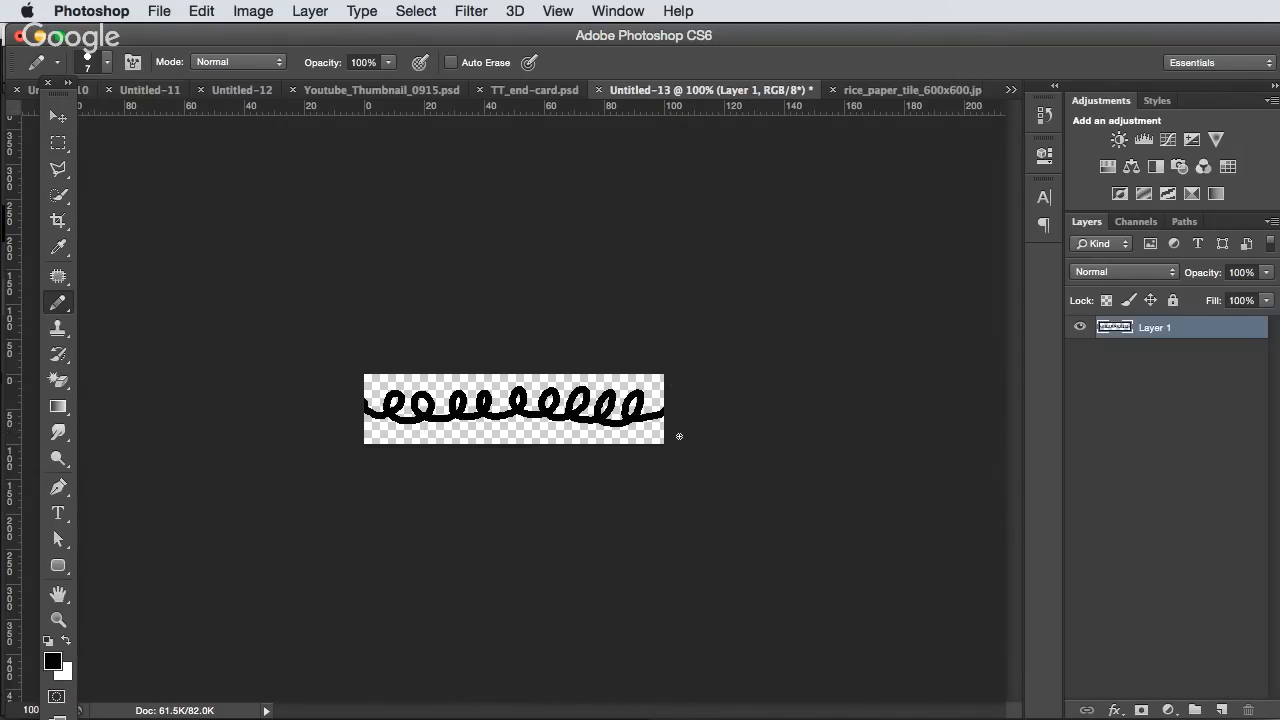
Check the pixel dimensions of Untitled-13 in Image Size without changing them
{"action": "left_click", "coordinate": [355, 11]}
{"action": "mouse_move", "coordinate": [261, 12]}
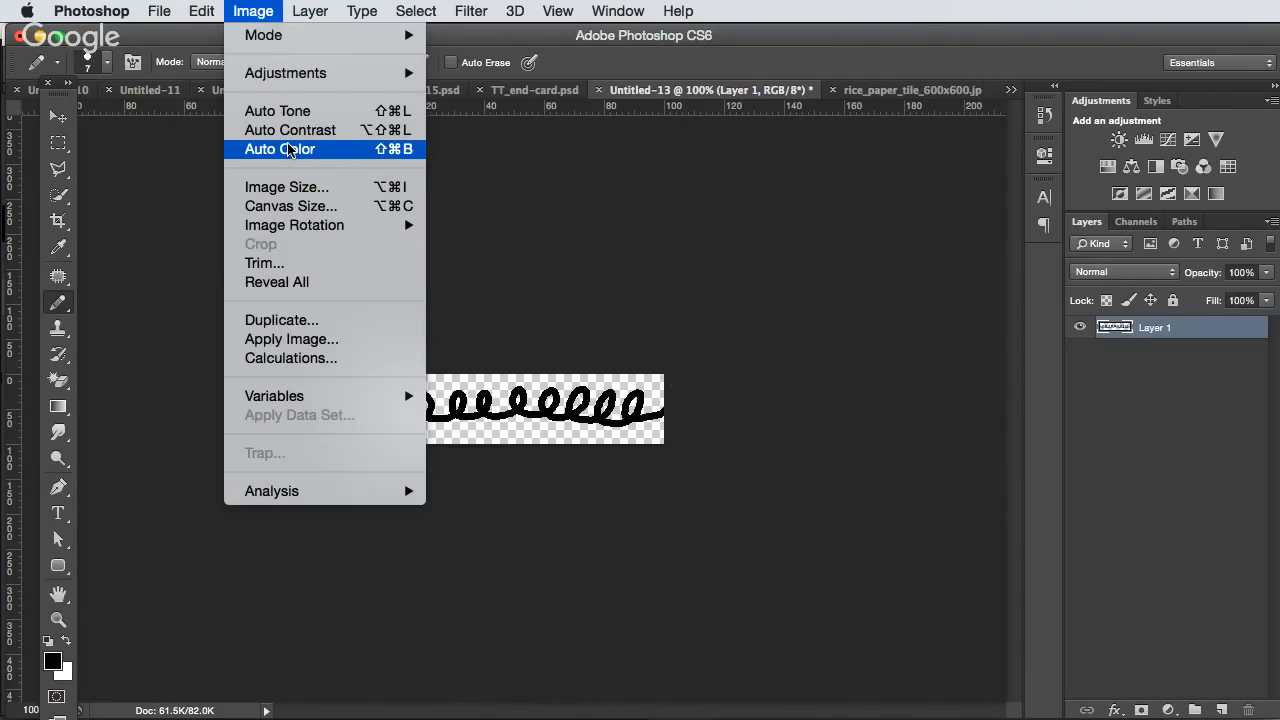
{"action": "left_click", "coordinate": [298, 186]}
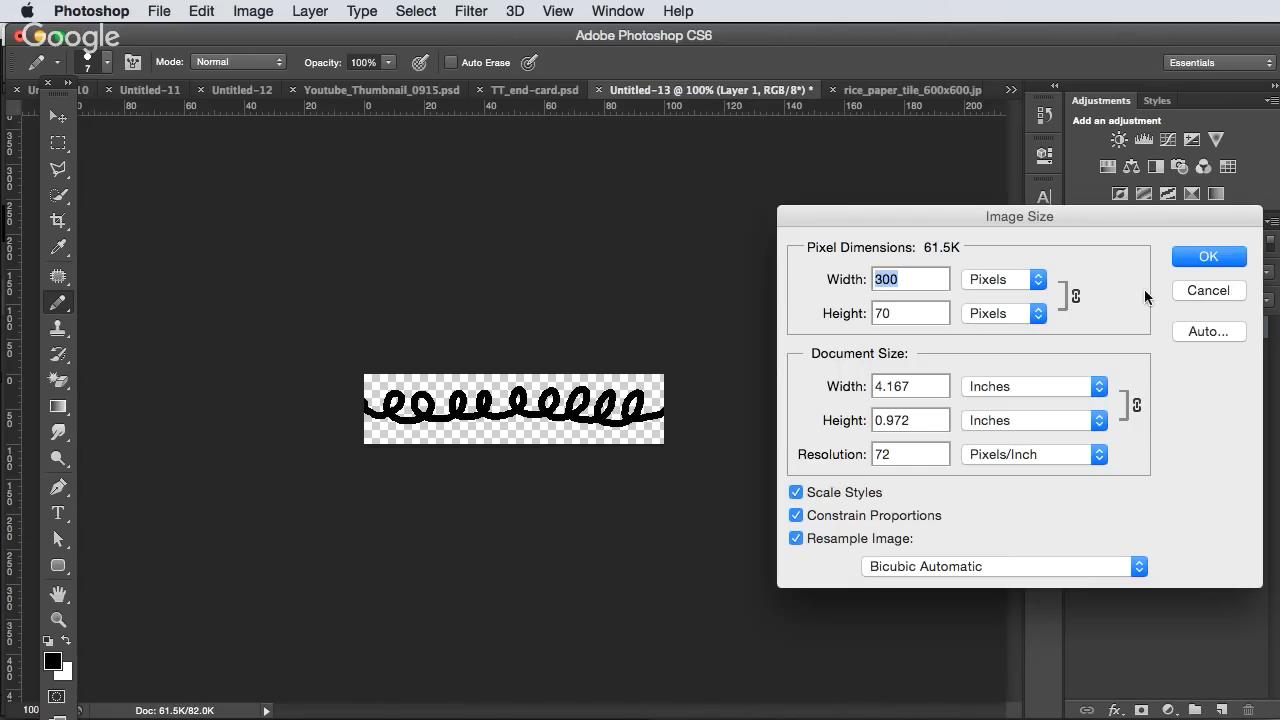
{"action": "left_click", "coordinate": [1191, 290]}
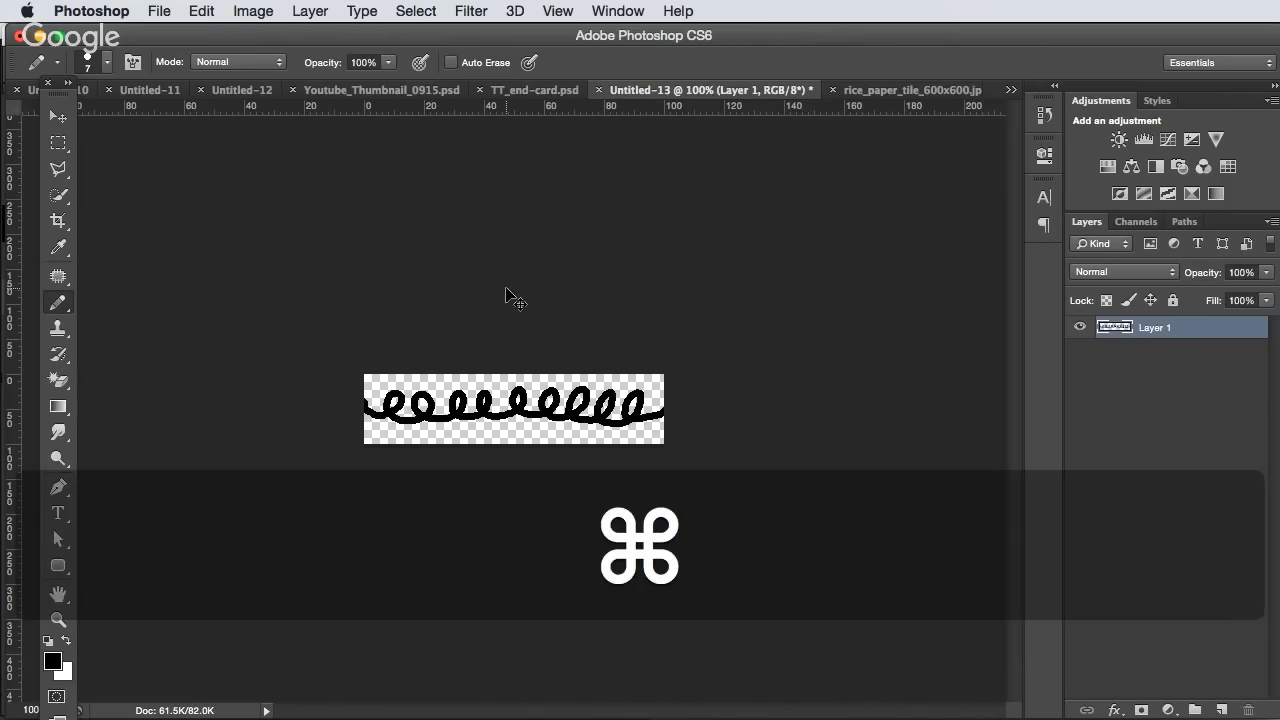
Erase the entire looped stroke from Layer 1 and clear the selection
{"action": "key", "text": "super+a"}
{"action": "key", "text": "Delete"}
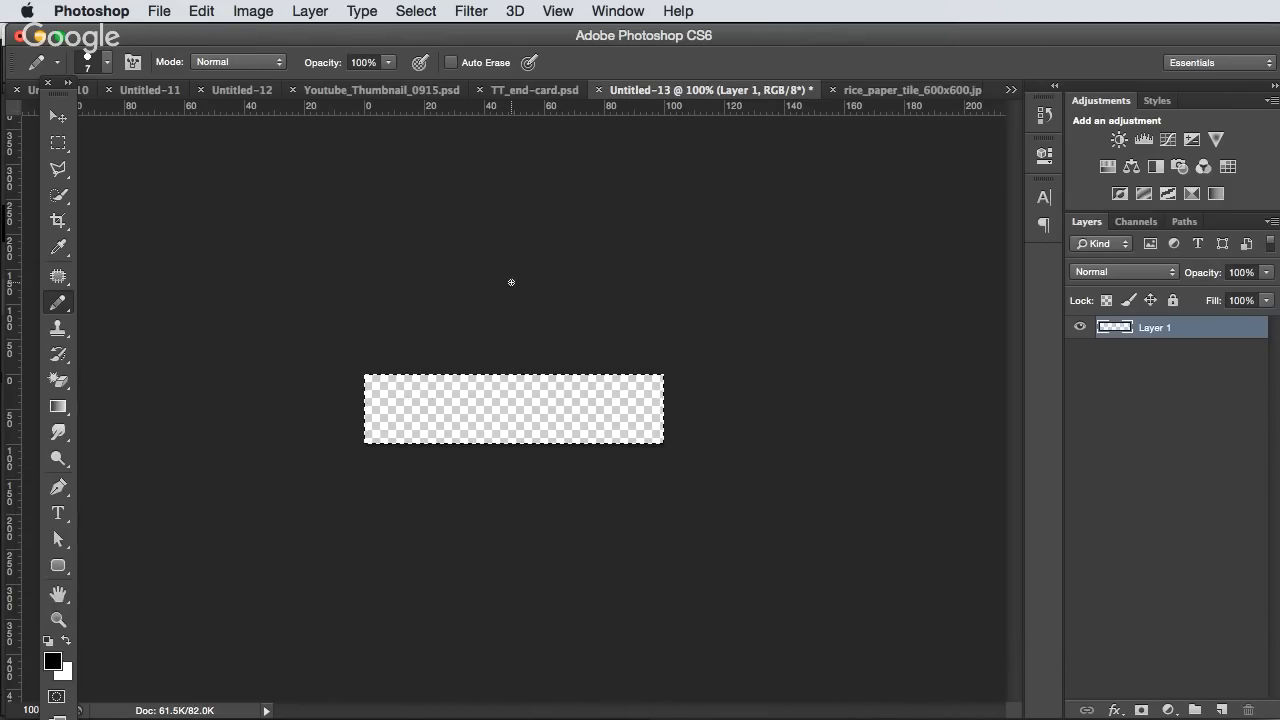
{"action": "key", "text": "super+d"}
{"action": "left_click_drag", "start_coordinate": [390, 418], "coordinate": [383, 405]}
{"action": "key", "text": "super+z"}
{"action": "key", "text": "super+z"}
{"action": "key", "text": "super+a"}
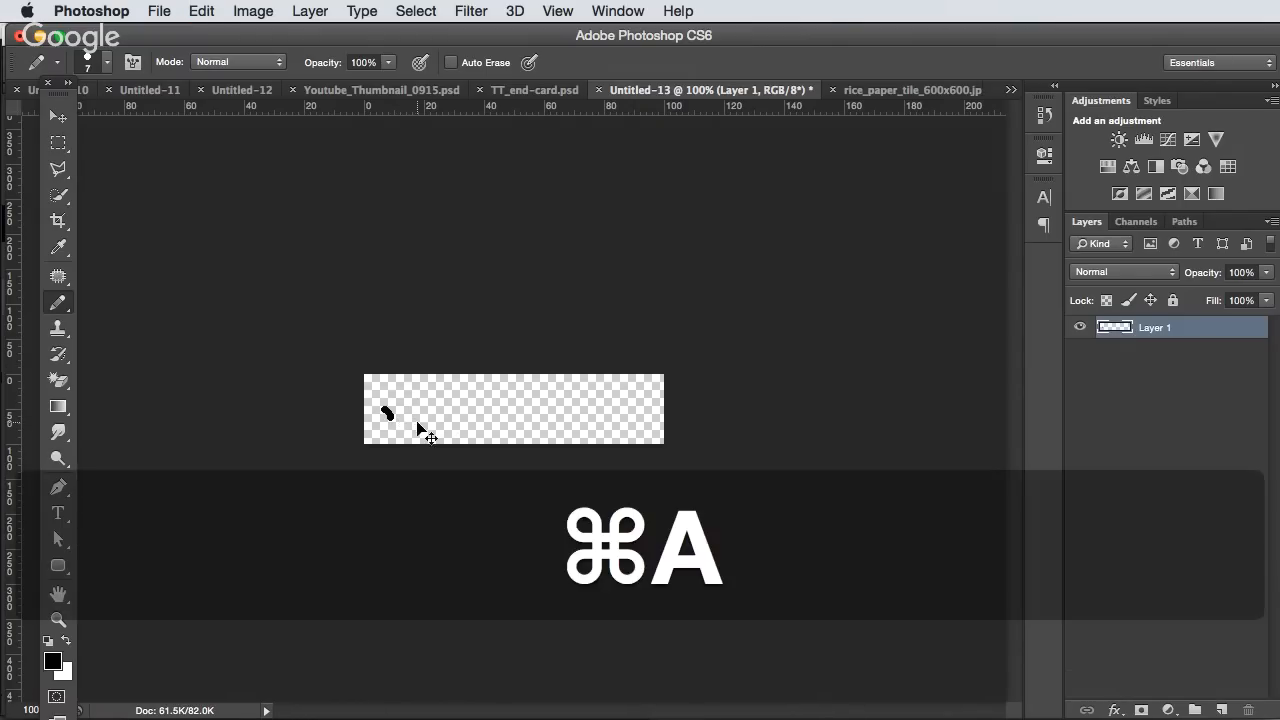
{"action": "key", "text": "Delete"}
{"action": "key", "text": "super+d"}
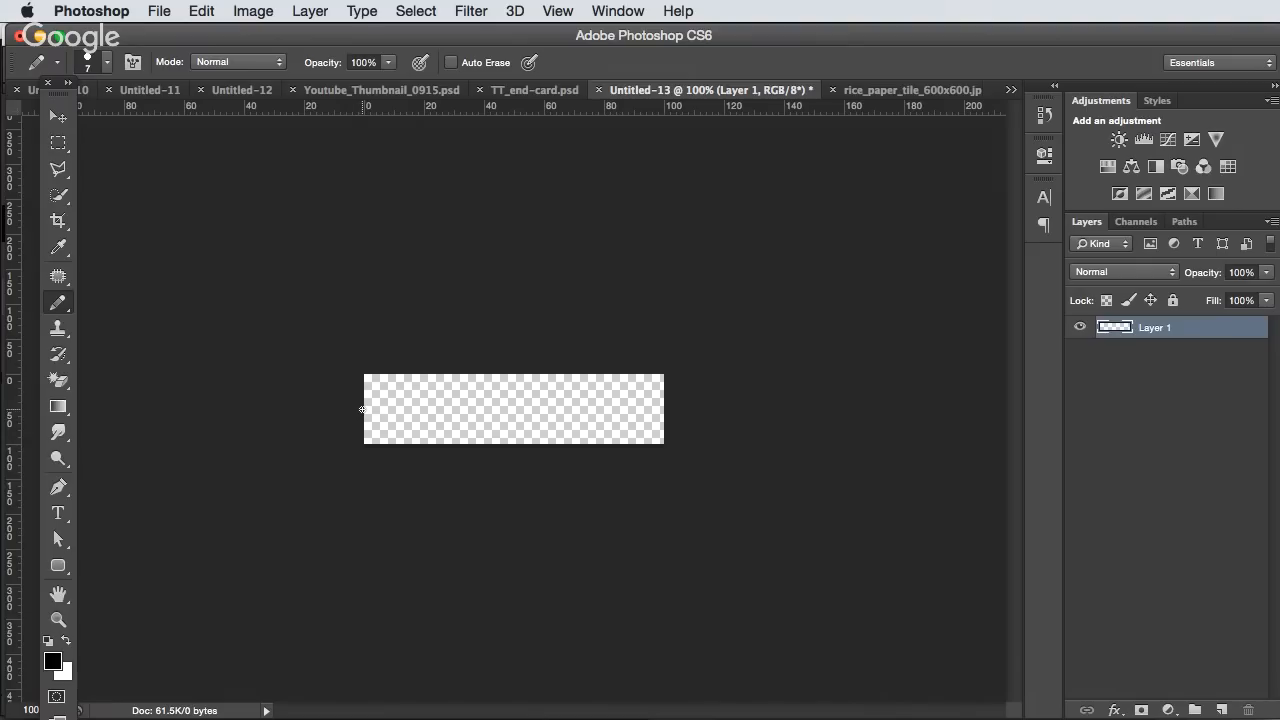
Draw a slightly wavy black line across the full canvas width and cross it with nine short vertical strokes
{"action": "left_click_drag", "start_coordinate": [363, 408], "coordinate": [668, 406]}
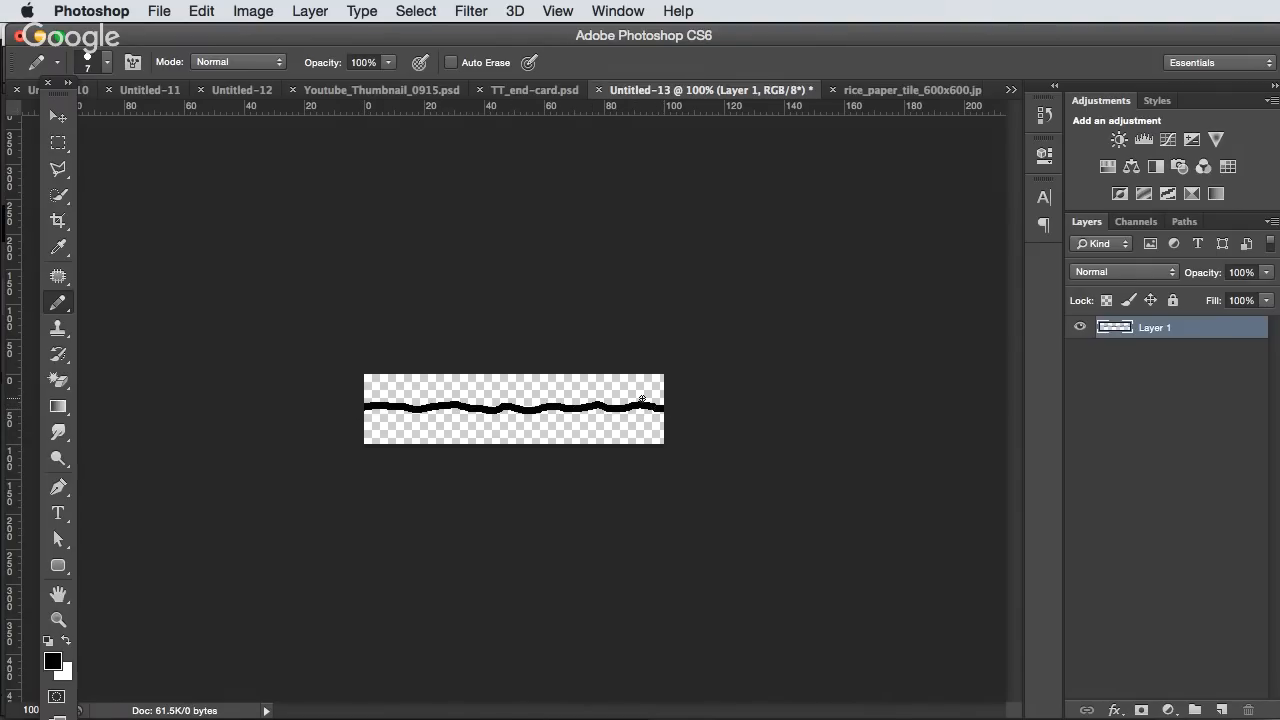
{"action": "mouse_move", "coordinate": [382, 394]}
{"action": "left_mouse_down"}
{"action": "mouse_move", "coordinate": [384, 424]}
{"action": "mouse_move", "coordinate": [479, 418]}
{"action": "left_mouse_up"}
{"action": "mouse_move", "coordinate": [508, 397]}
{"action": "left_mouse_down"}
{"action": "mouse_move", "coordinate": [511, 420]}
{"action": "mouse_move", "coordinate": [580, 422]}
{"action": "left_mouse_up"}
{"action": "mouse_move", "coordinate": [601, 395]}
{"action": "left_mouse_down"}
{"action": "mouse_move", "coordinate": [612, 418]}
{"action": "mouse_move", "coordinate": [642, 422]}
{"action": "left_mouse_up"}
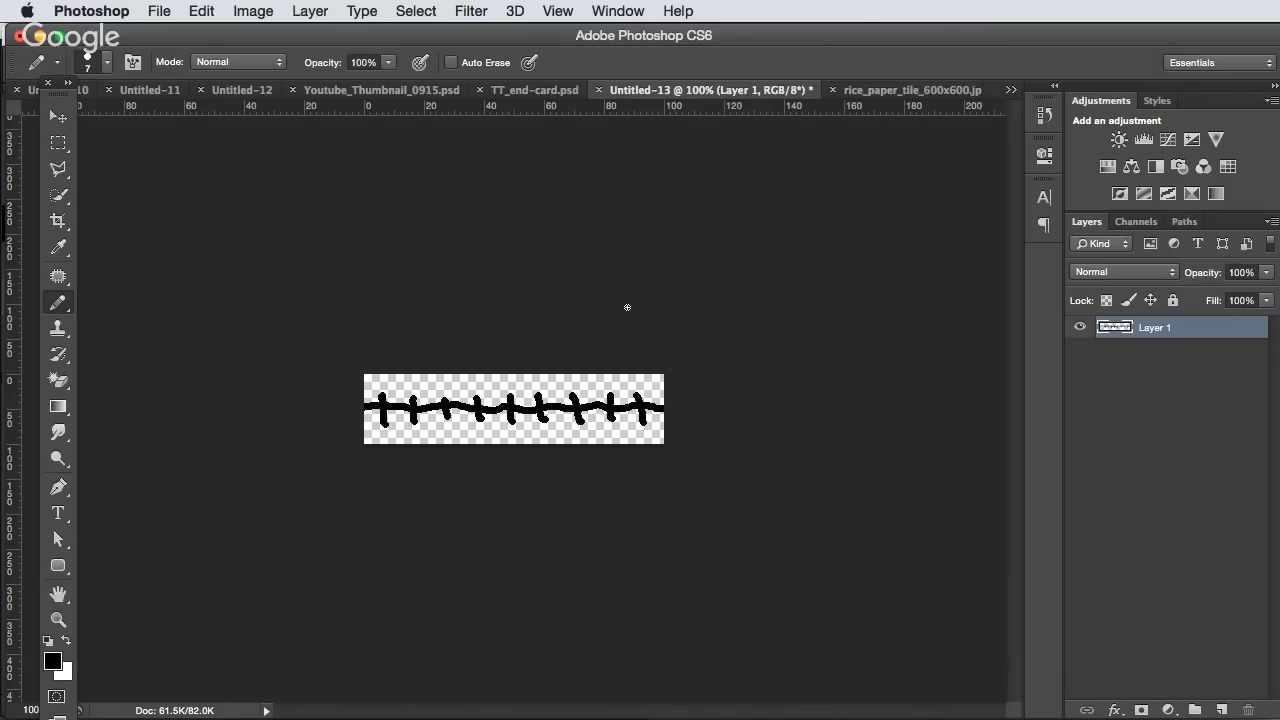
Export the stitched line for the web as a transparent PNG-24 named pencil_04.png in the _Webinars-Hangouts folder
{"action": "left_click", "coordinate": [183, 11]}
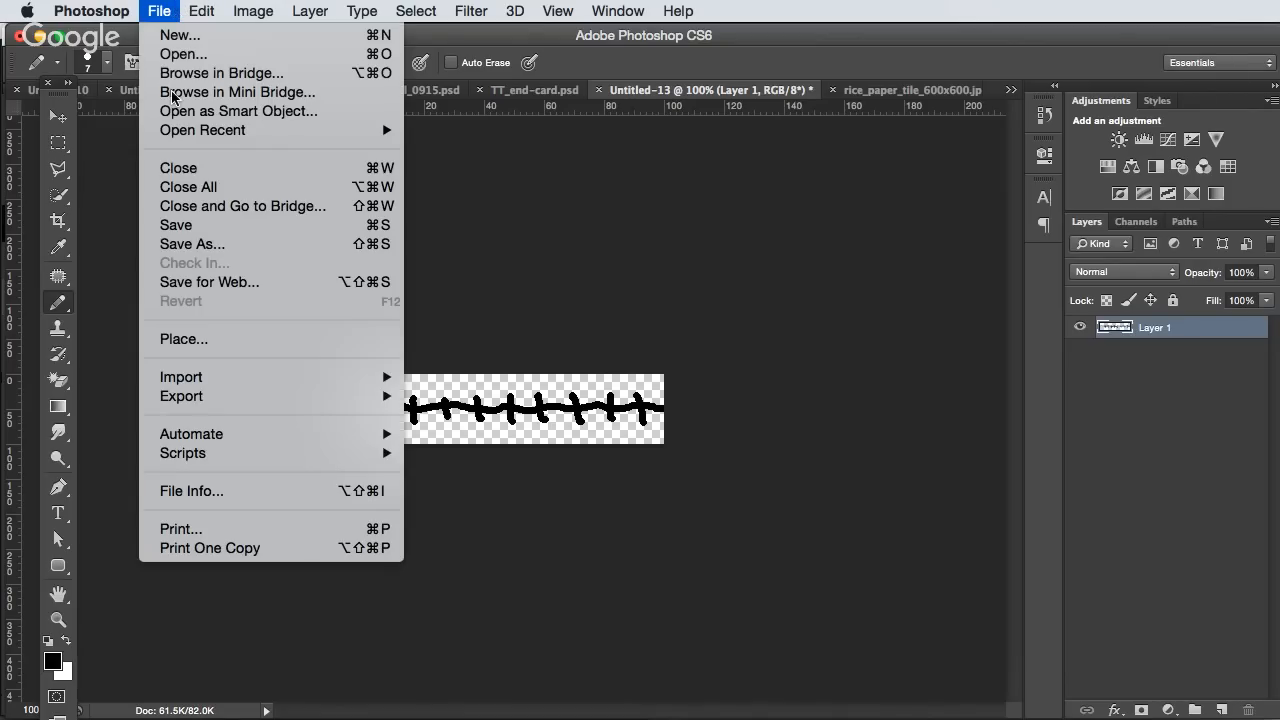
{"action": "left_click", "coordinate": [205, 283]}
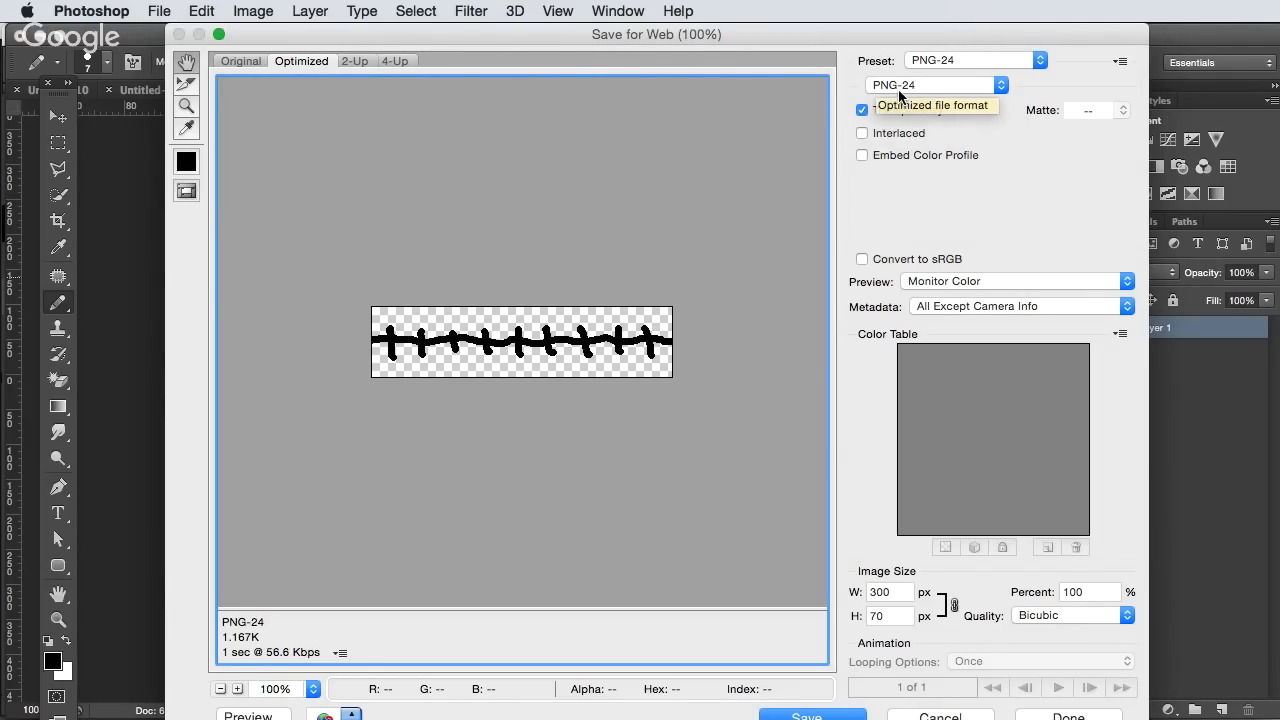
{"action": "left_click", "coordinate": [811, 716]}
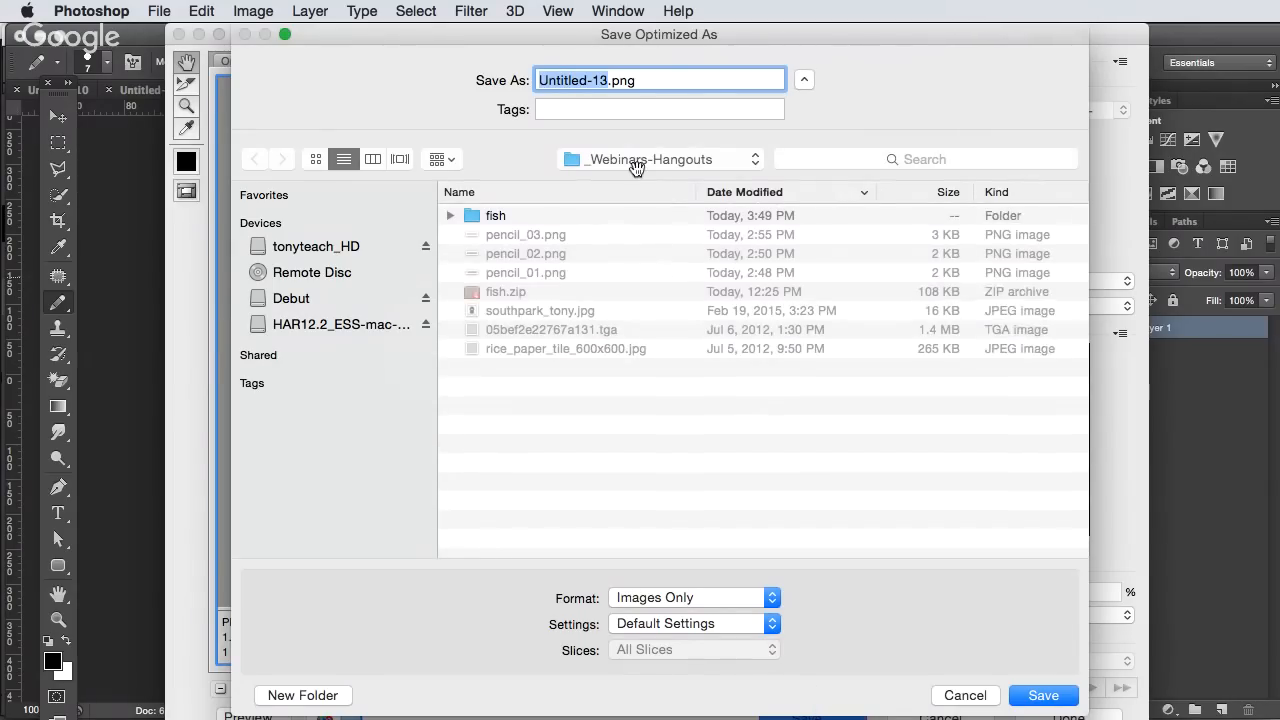
{"action": "left_click", "coordinate": [527, 235]}
{"action": "left_click_drag", "start_coordinate": [590, 80], "coordinate": [598, 80]}
{"action": "type", "text": "4"}
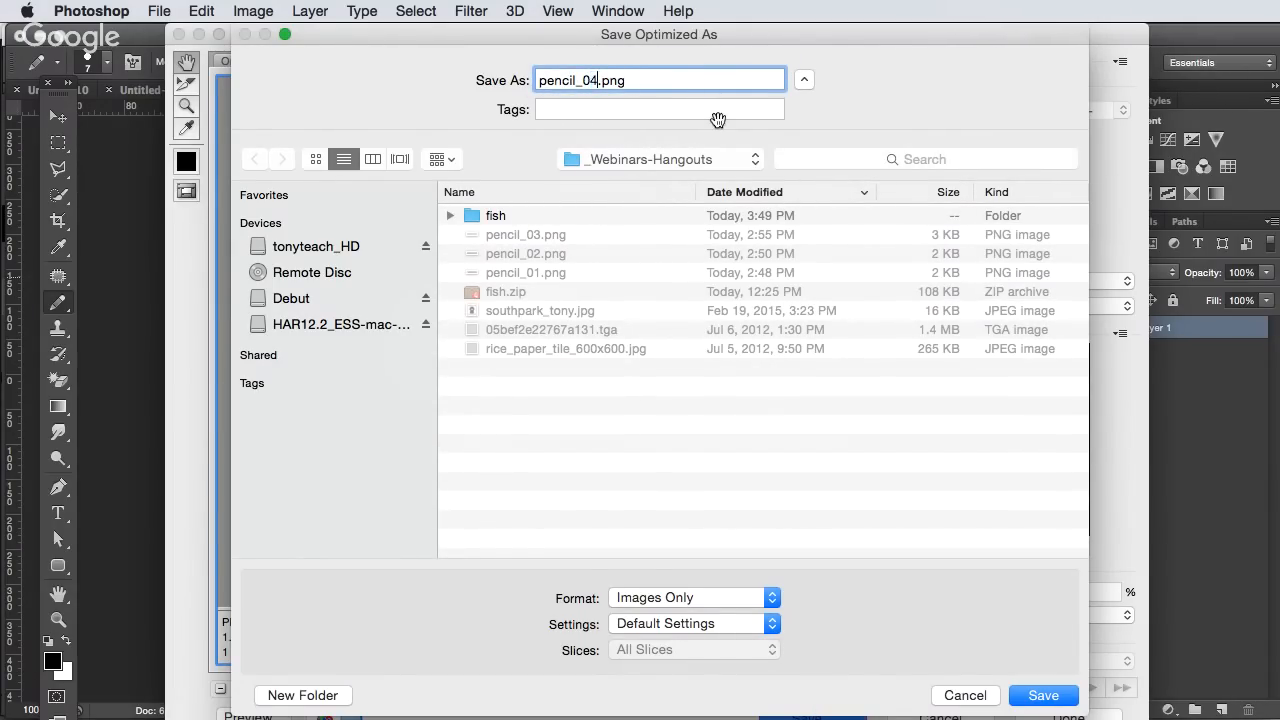
{"action": "left_click", "coordinate": [1043, 695]}
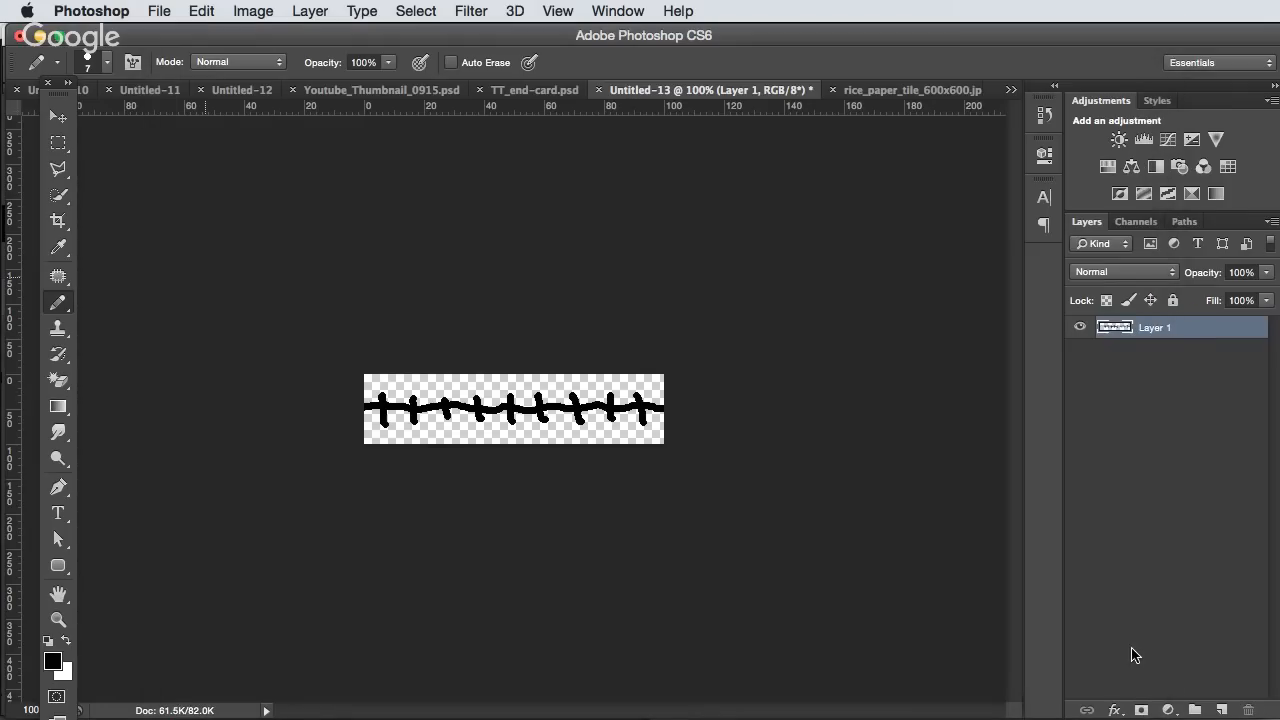
Switch to Harmony Premium and open the Pencil tool's extended properties at the existing custom textures
{"action": "mouse_move", "coordinate": [836, 712]}
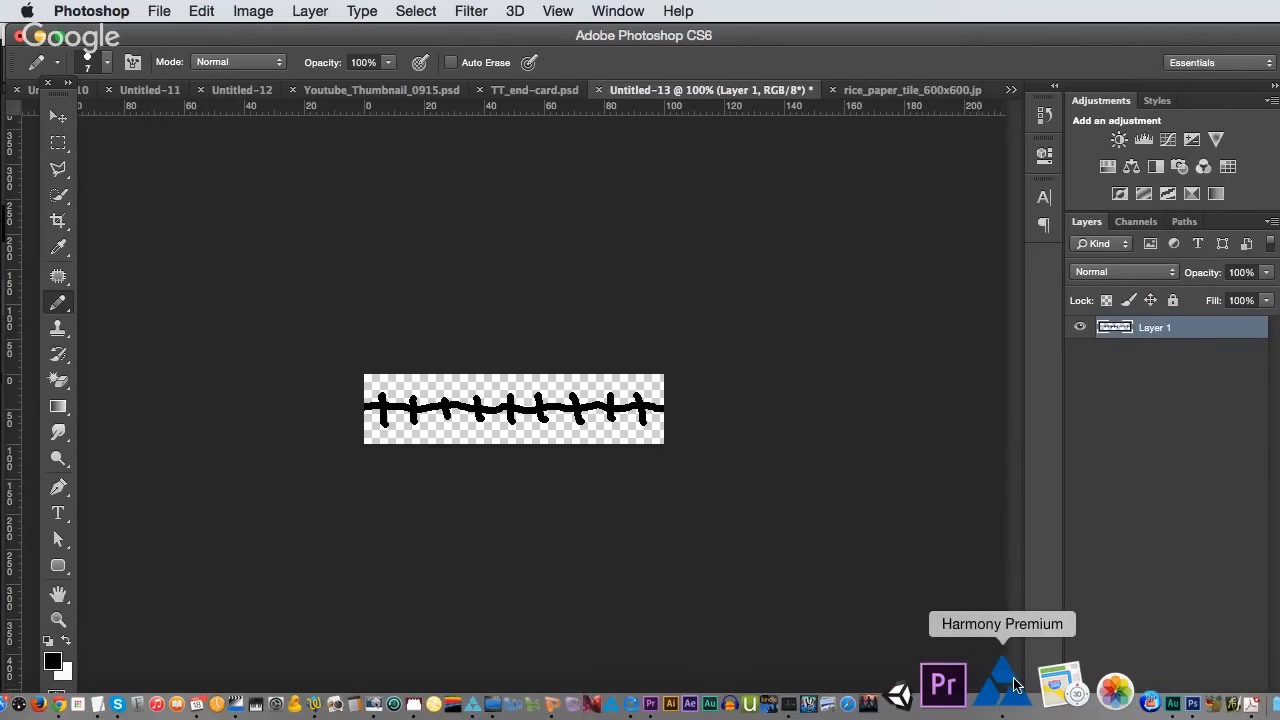
{"action": "left_click", "coordinate": [1012, 684]}
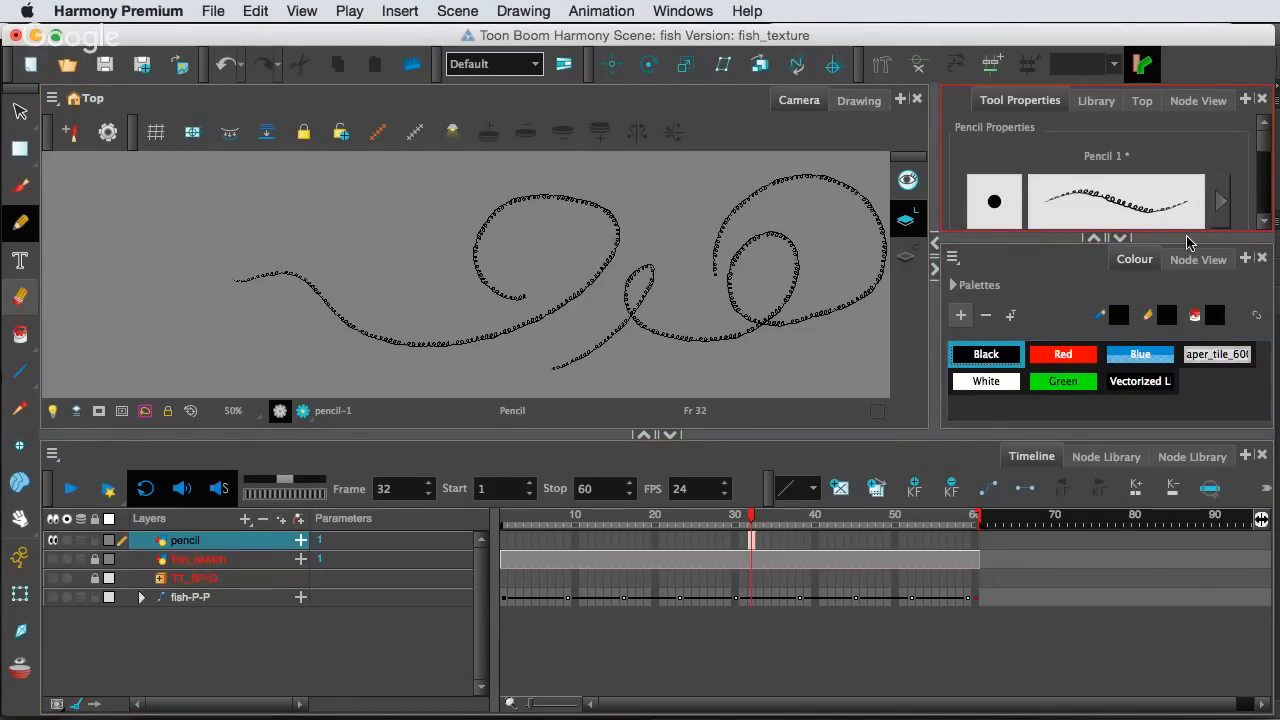
{"action": "mouse_move", "coordinate": [1261, 140]}
{"action": "left_mouse_down"}
{"action": "mouse_move", "coordinate": [1261, 160]}
{"action": "mouse_move", "coordinate": [1261, 147]}
{"action": "left_mouse_up"}
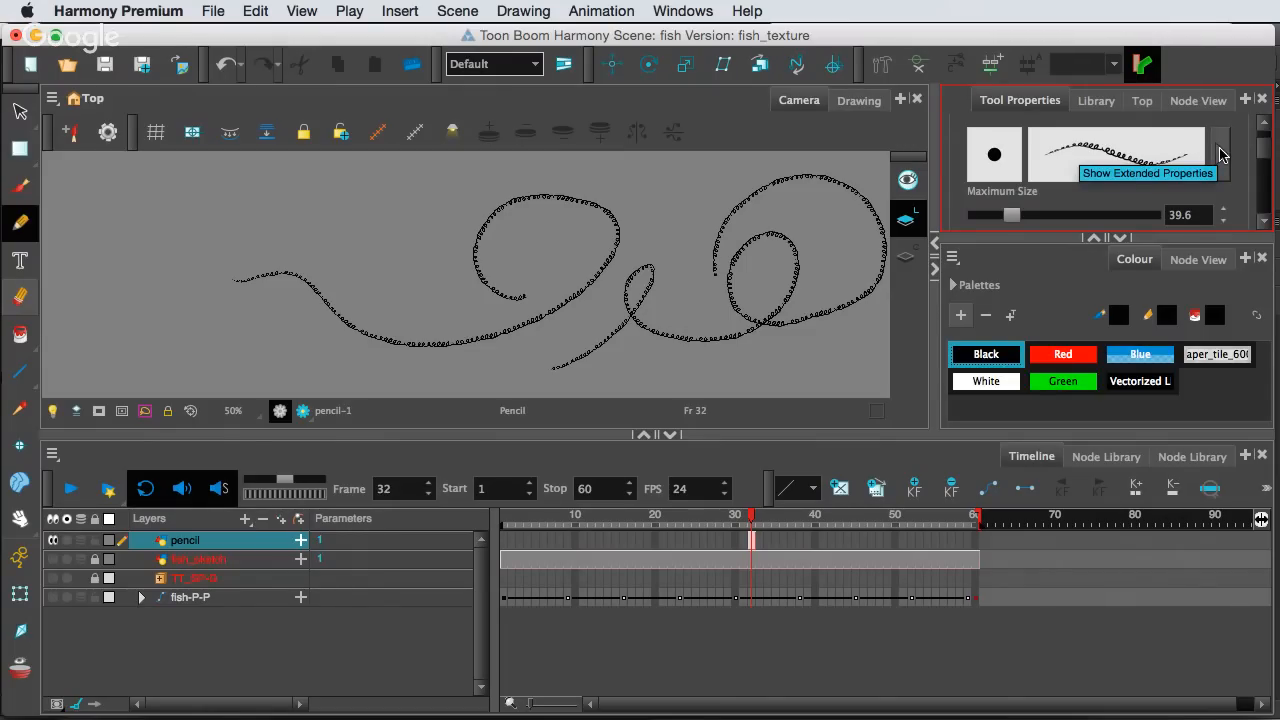
{"action": "left_click", "coordinate": [1220, 153]}
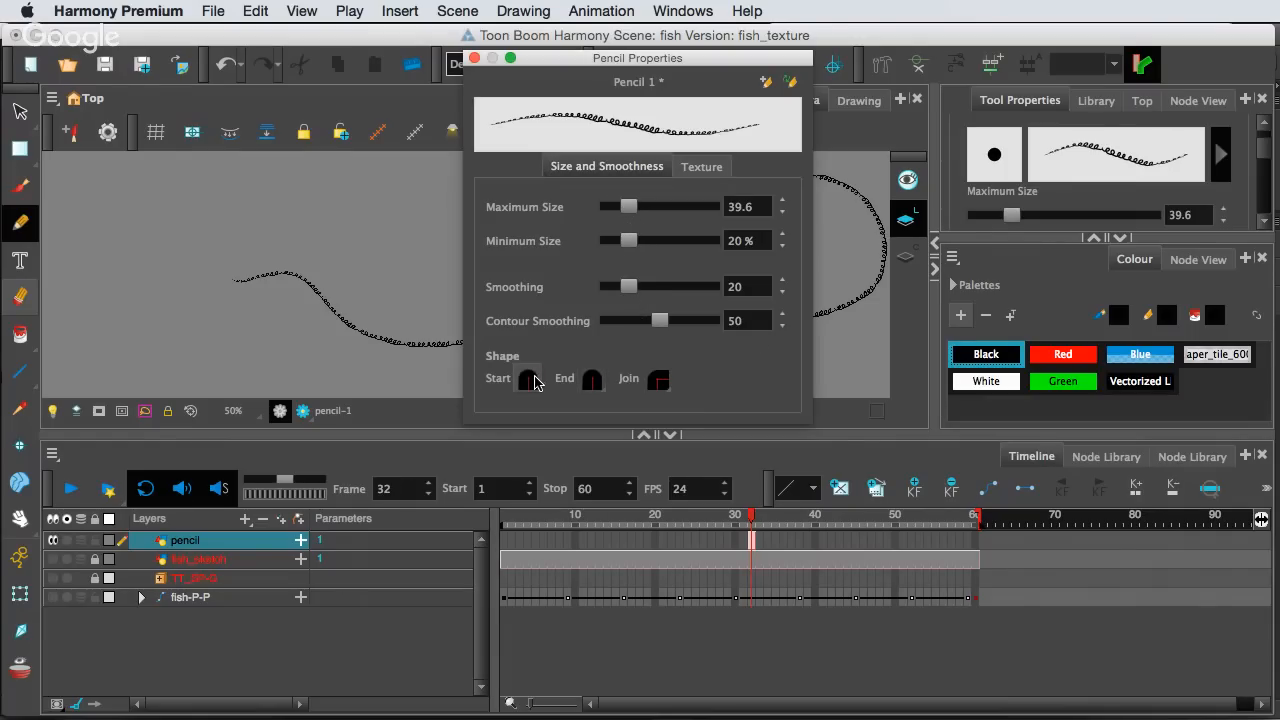
{"action": "left_click", "coordinate": [696, 167]}
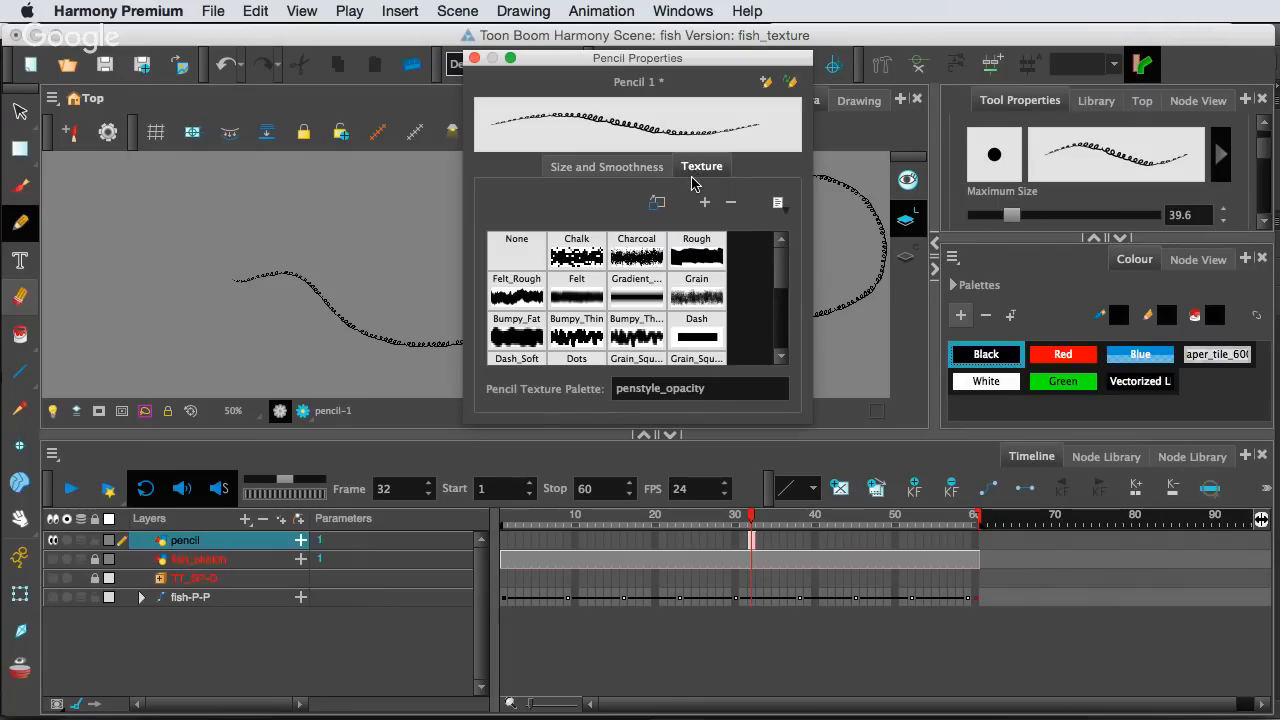
{"action": "left_click", "coordinate": [778, 264]}
{"action": "mouse_move", "coordinate": [778, 262]}
{"action": "left_mouse_down"}
{"action": "mouse_move", "coordinate": [778, 334]}
{"action": "mouse_move", "coordinate": [782, 258]}
{"action": "left_mouse_up"}
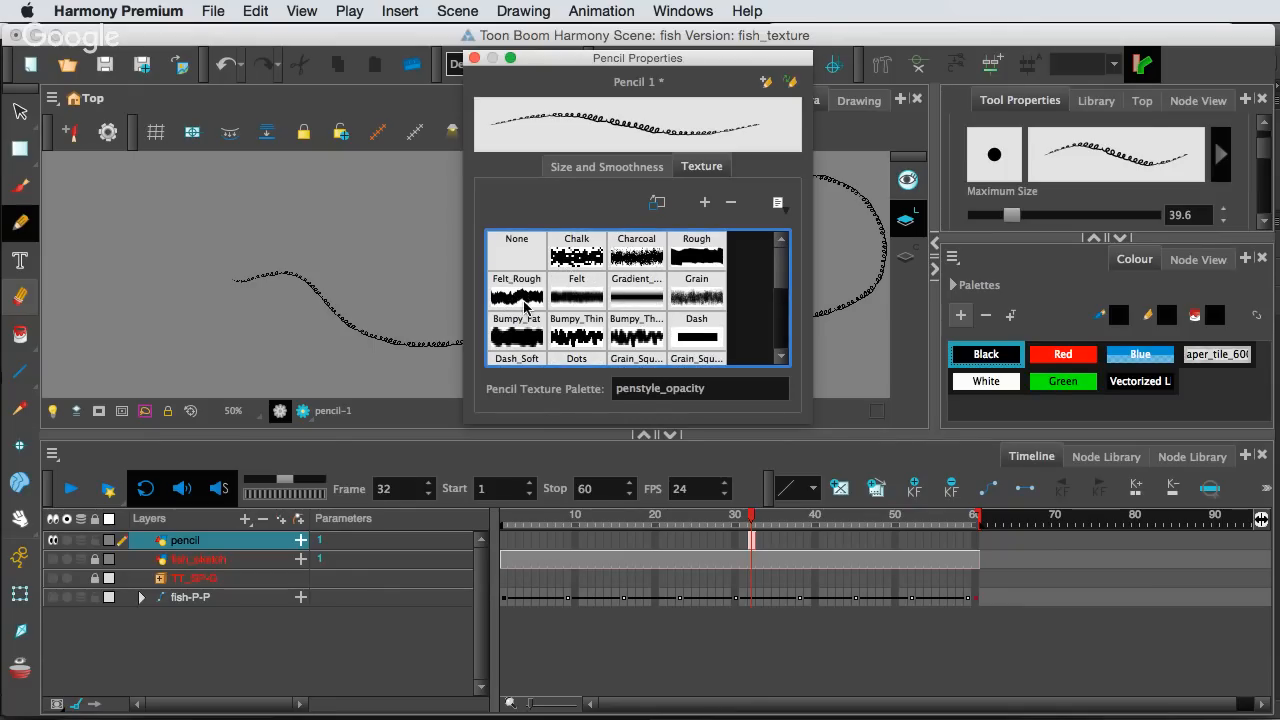
{"action": "left_click_drag", "start_coordinate": [780, 268], "coordinate": [775, 338]}
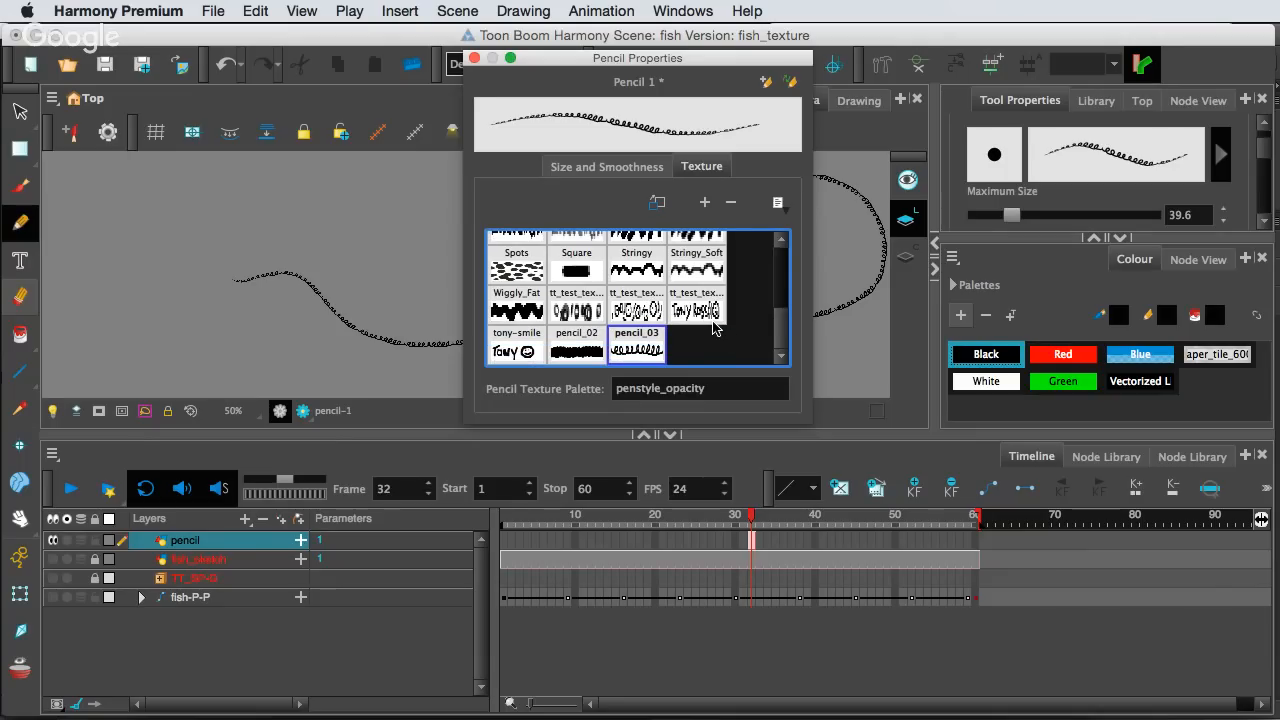
Try to add pencil_04.png from the _Webinars-Hangouts folder to the penstyle_opacity texture palette and select it for the Pencil
{"action": "left_click", "coordinate": [706, 204]}
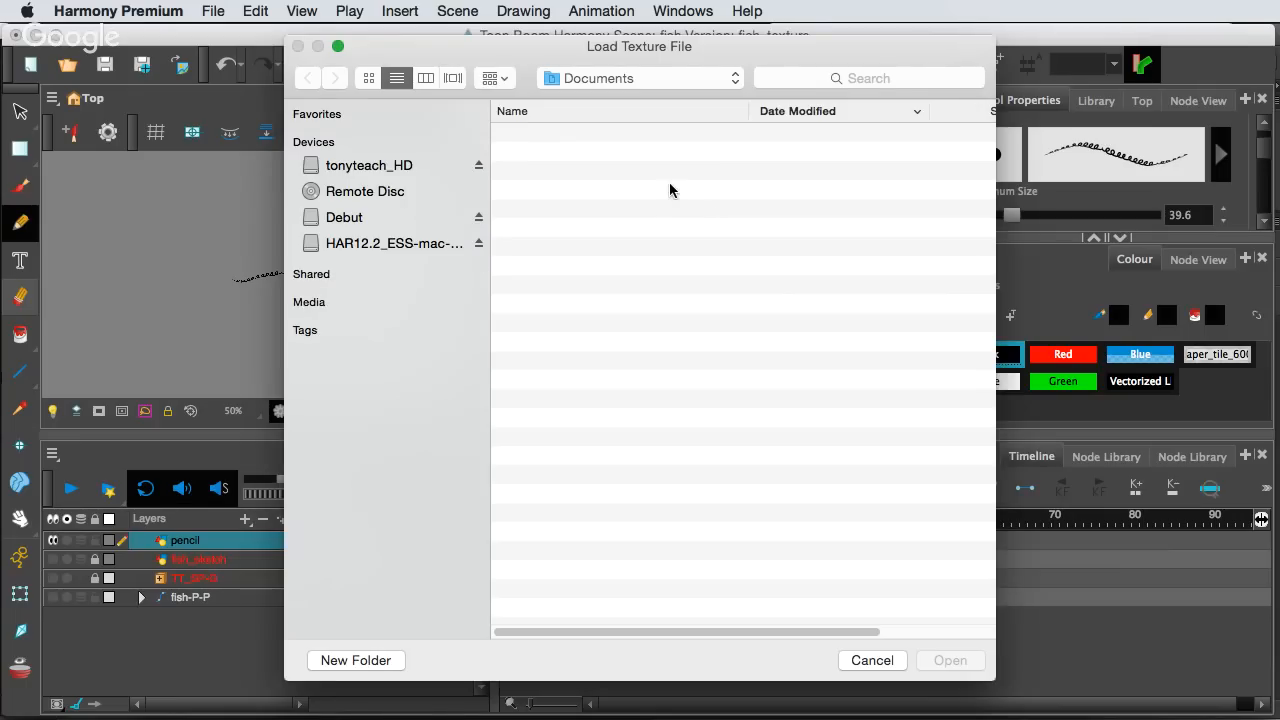
{"action": "left_click", "coordinate": [630, 80]}
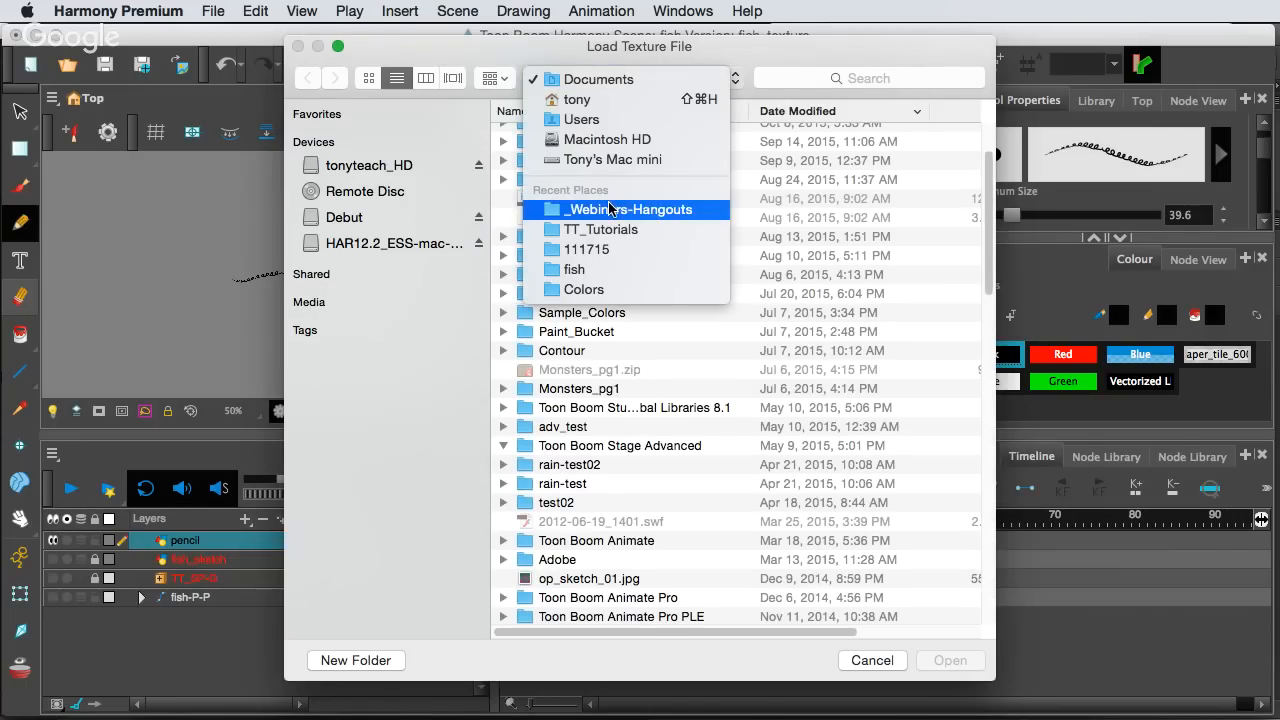
{"action": "left_click", "coordinate": [625, 162]}
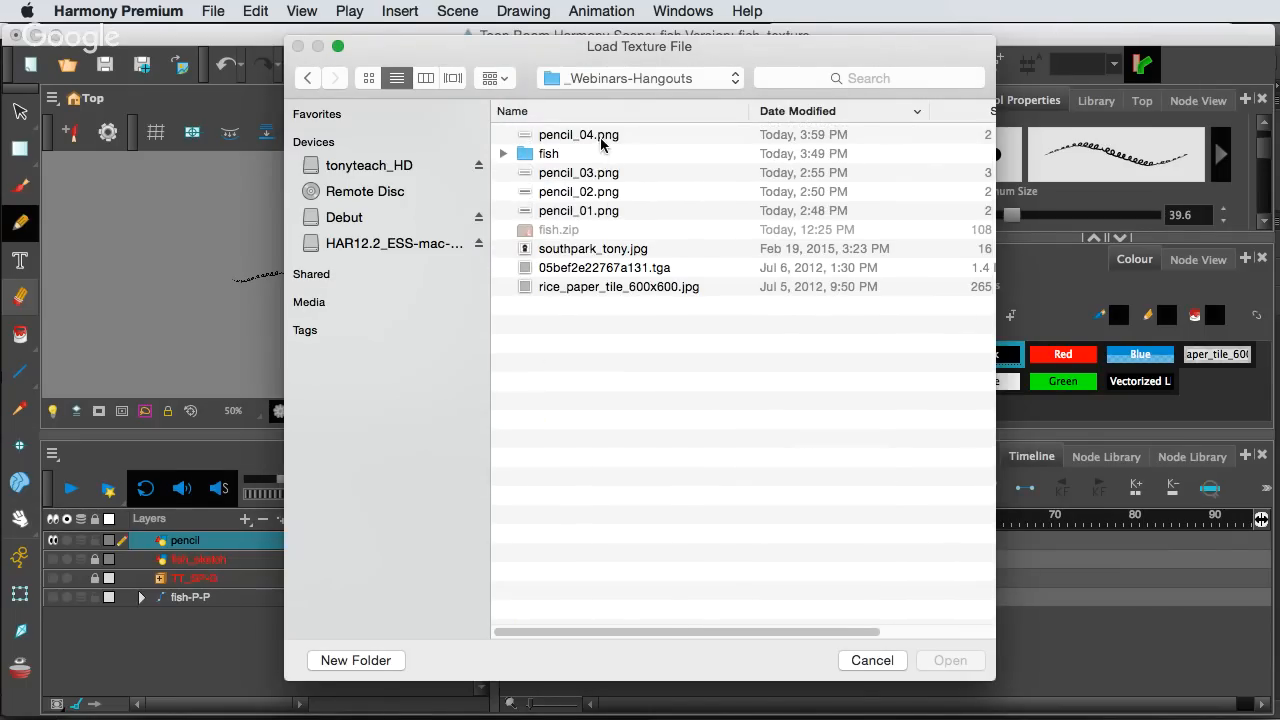
{"action": "left_click", "coordinate": [601, 140]}
{"action": "double_click", "coordinate": [601, 140]}
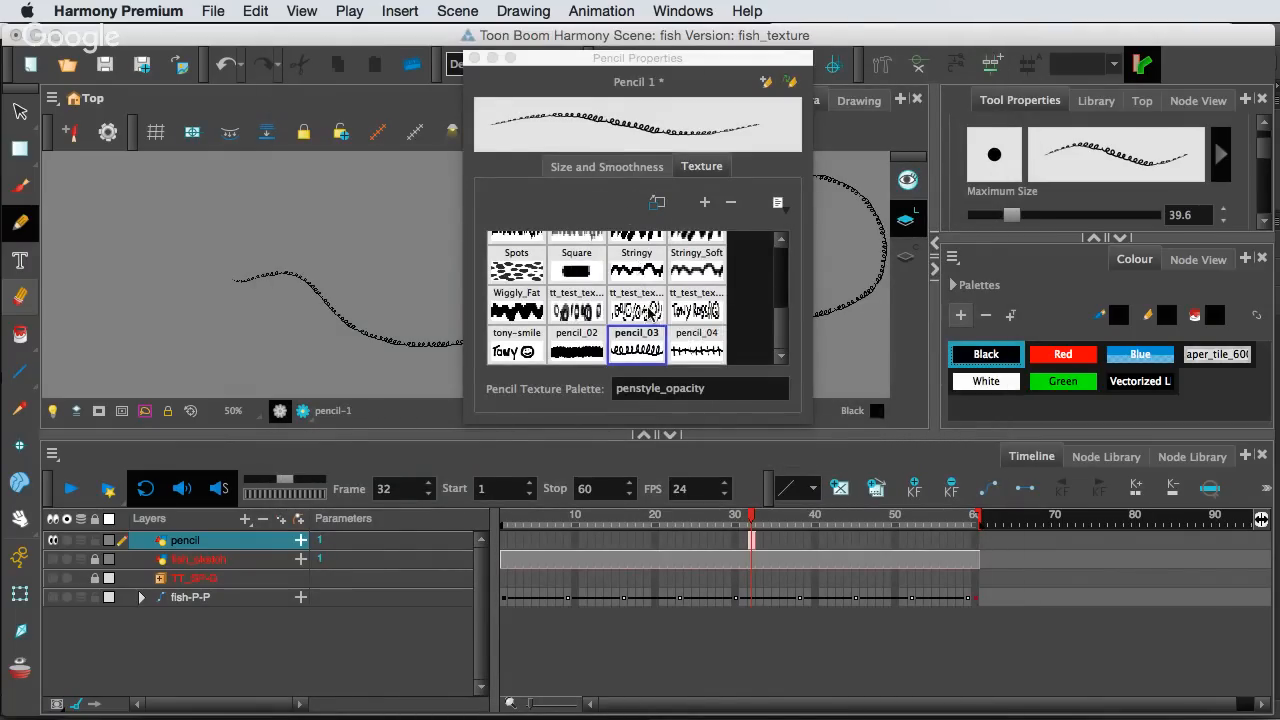
{"action": "left_click", "coordinate": [701, 350]}
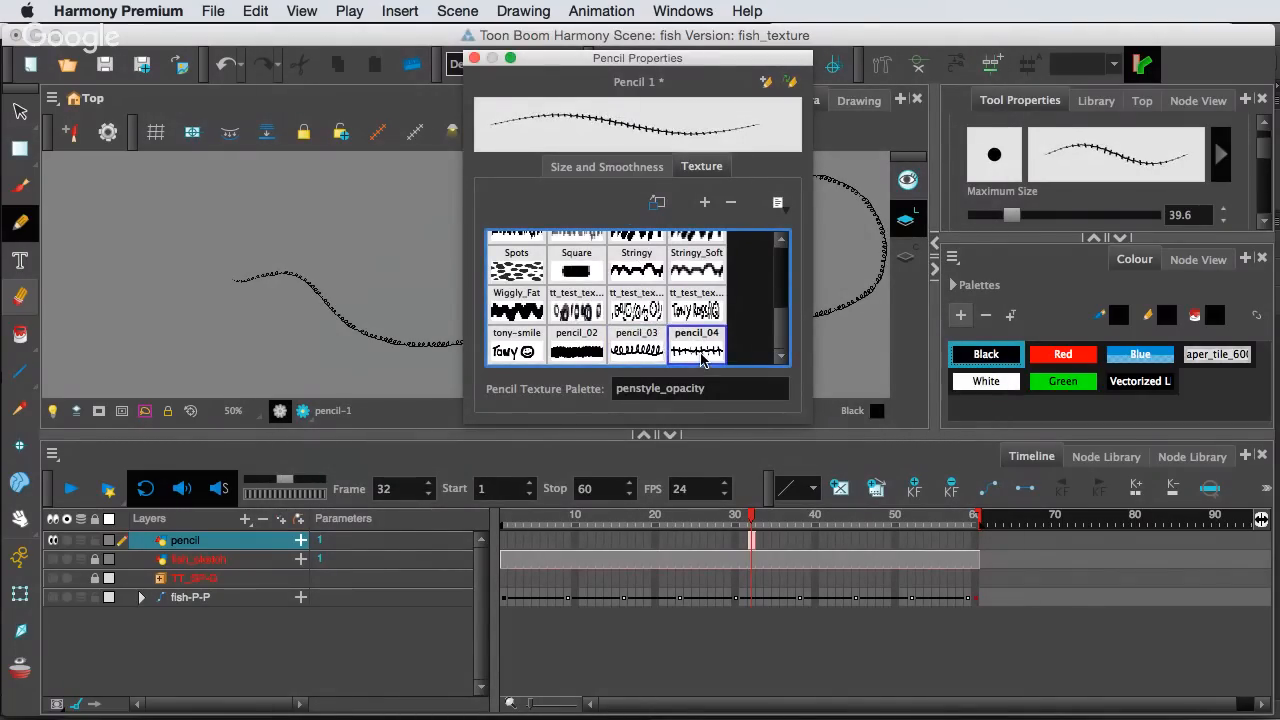
{"action": "left_click_drag", "start_coordinate": [780, 318], "coordinate": [783, 248]}
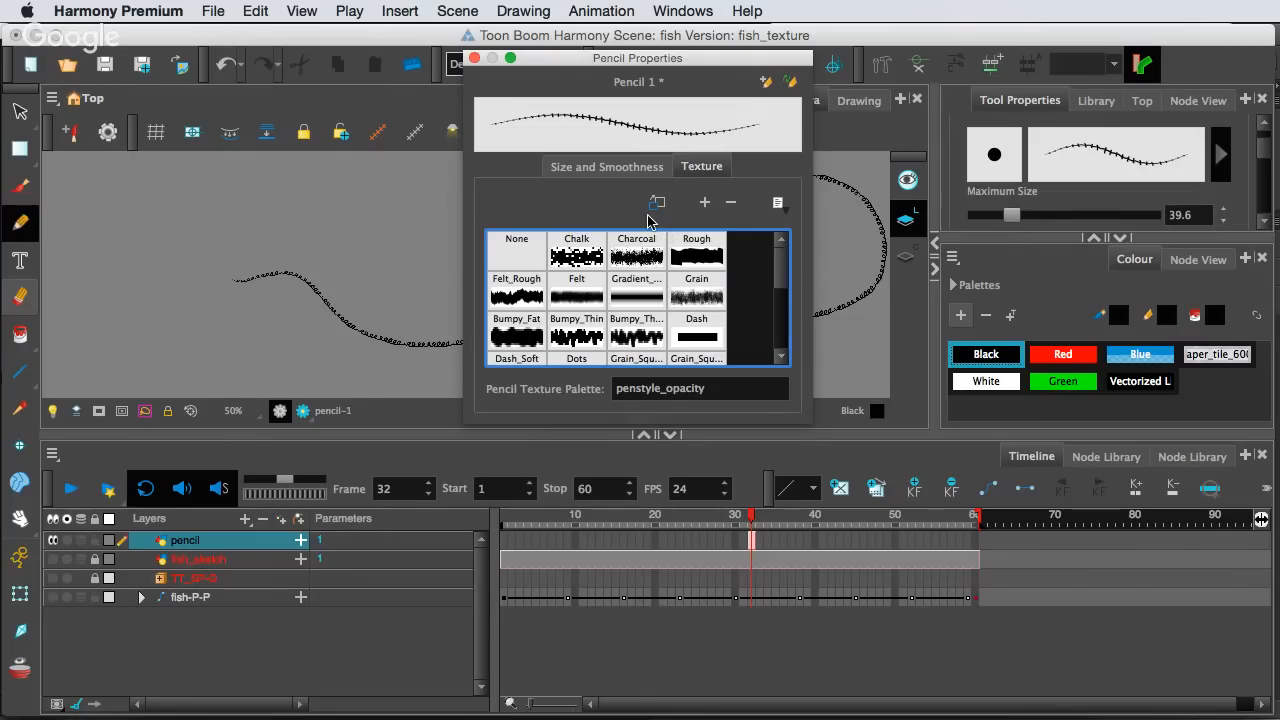
{"action": "left_click", "coordinate": [474, 58]}
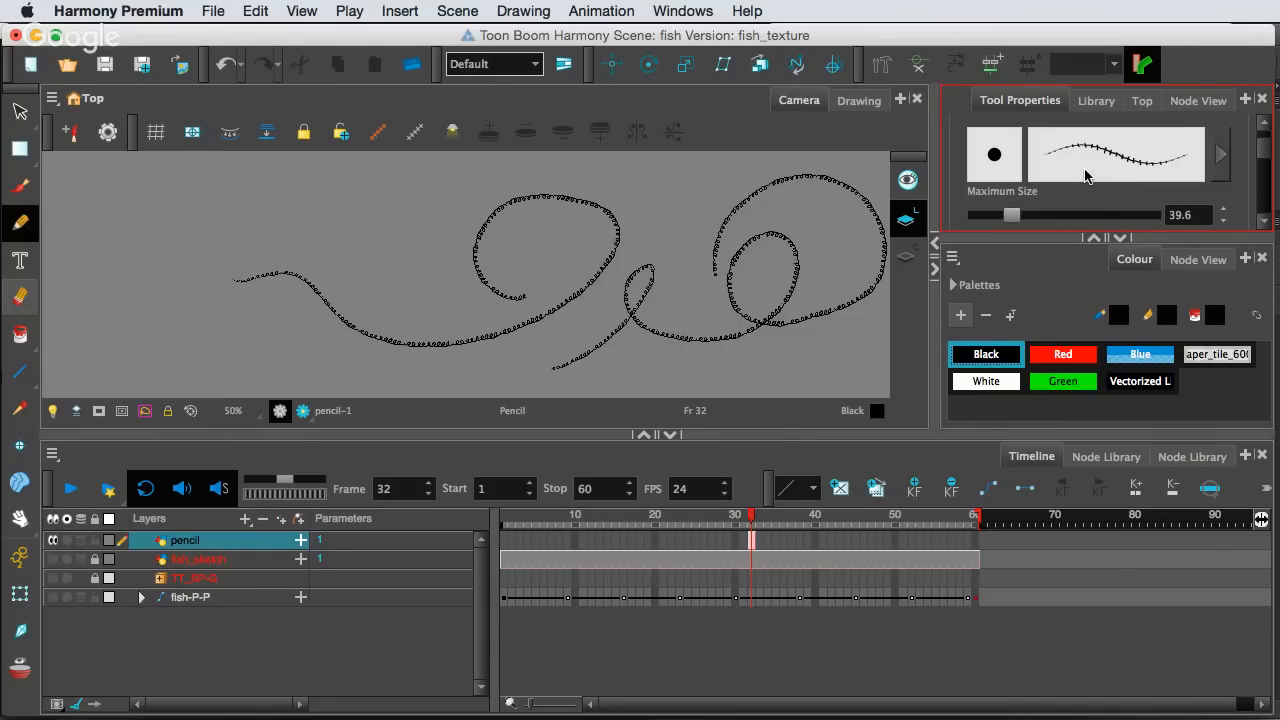
Delete all the existing looped strokes from the pencil layer's drawing
{"action": "key", "text": "super+a"}
{"action": "key", "text": "super+z"}
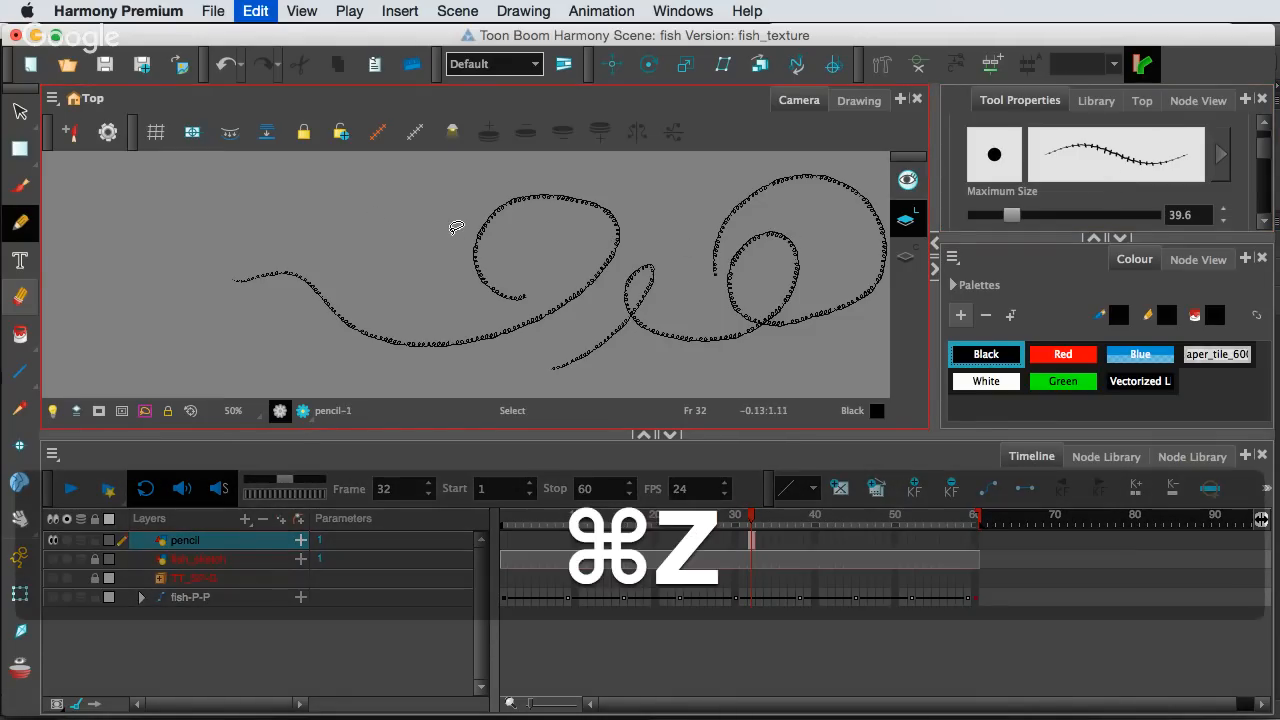
{"action": "key", "text": "super+a"}
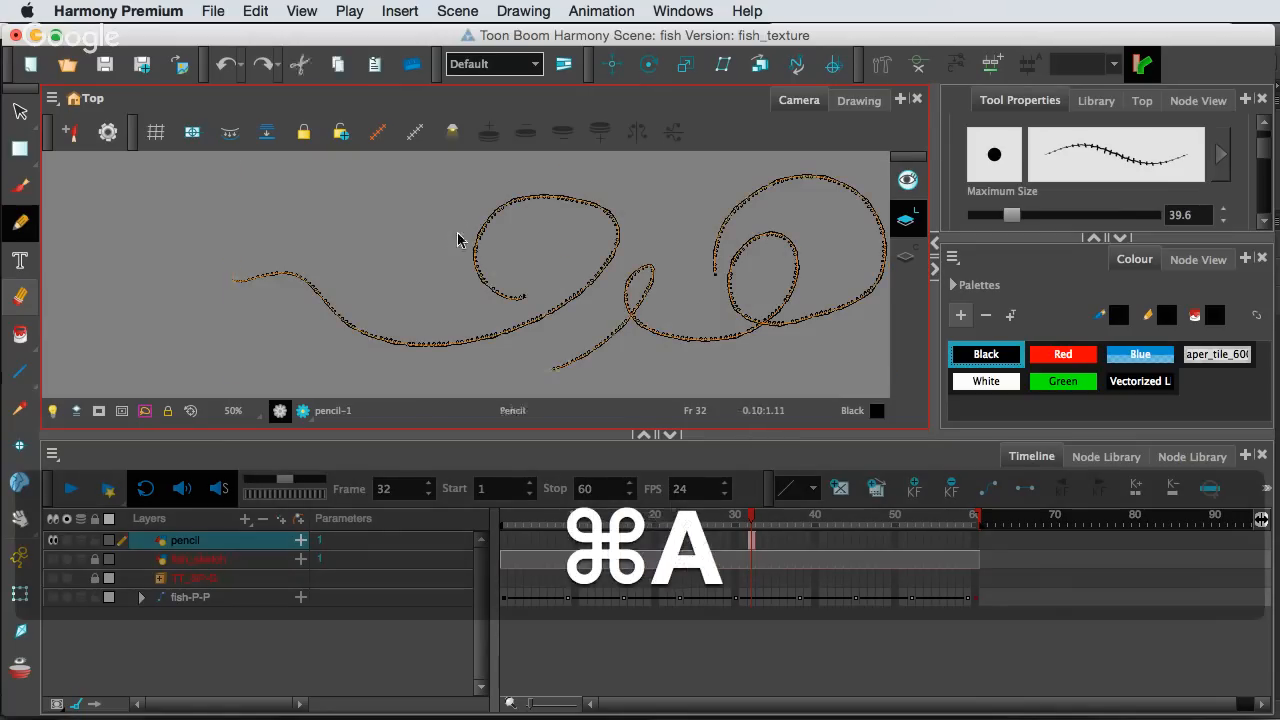
{"action": "key", "text": "Delete"}
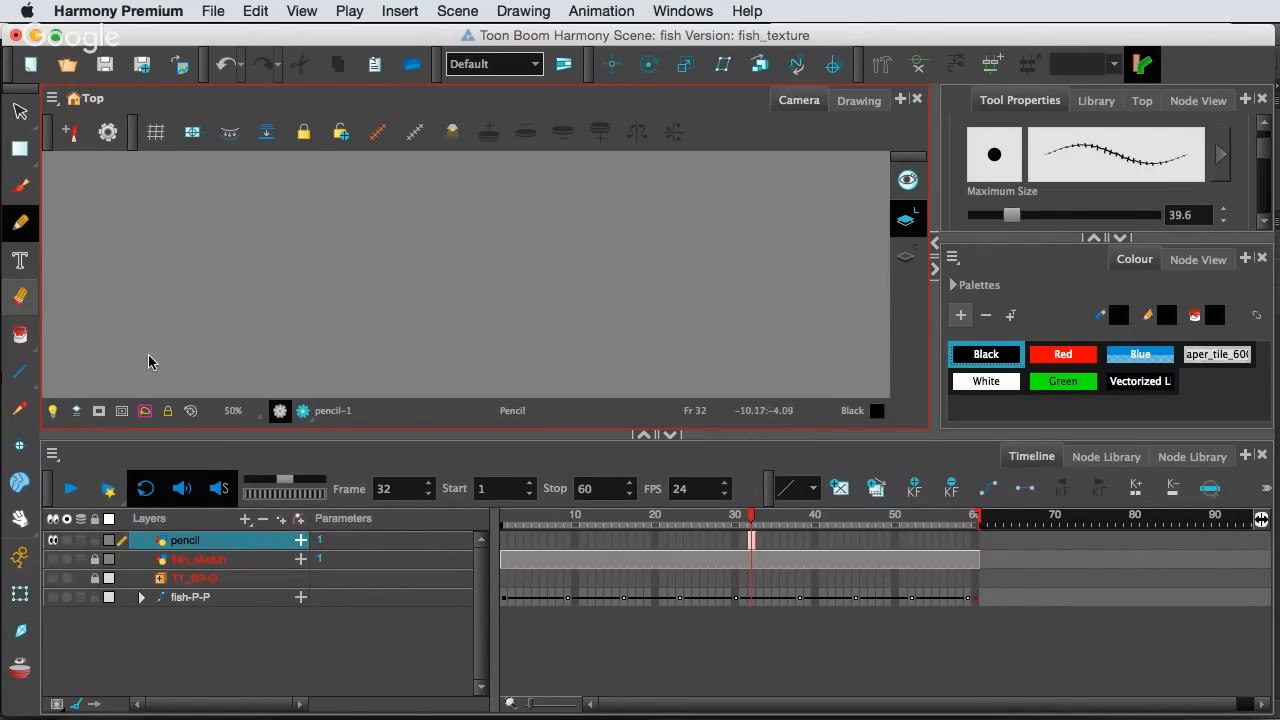
Draw trial Pencil strokes across the pencil layer, undo them, and expand the tool properties area
{"action": "mouse_move", "coordinate": [232, 307]}
{"action": "left_mouse_down"}
{"action": "mouse_move", "coordinate": [333, 288]}
{"action": "mouse_move", "coordinate": [445, 334]}
{"action": "mouse_move", "coordinate": [526, 330]}
{"action": "mouse_move", "coordinate": [587, 294]}
{"action": "mouse_move", "coordinate": [534, 205]}
{"action": "mouse_move", "coordinate": [488, 207]}
{"action": "mouse_move", "coordinate": [446, 235]}
{"action": "mouse_move", "coordinate": [449, 275]}
{"action": "mouse_move", "coordinate": [582, 295]}
{"action": "mouse_move", "coordinate": [705, 271]}
{"action": "mouse_move", "coordinate": [752, 223]}
{"action": "mouse_move", "coordinate": [723, 196]}
{"action": "mouse_move", "coordinate": [667, 279]}
{"action": "mouse_move", "coordinate": [708, 326]}
{"action": "mouse_move", "coordinate": [802, 323]}
{"action": "left_mouse_up"}
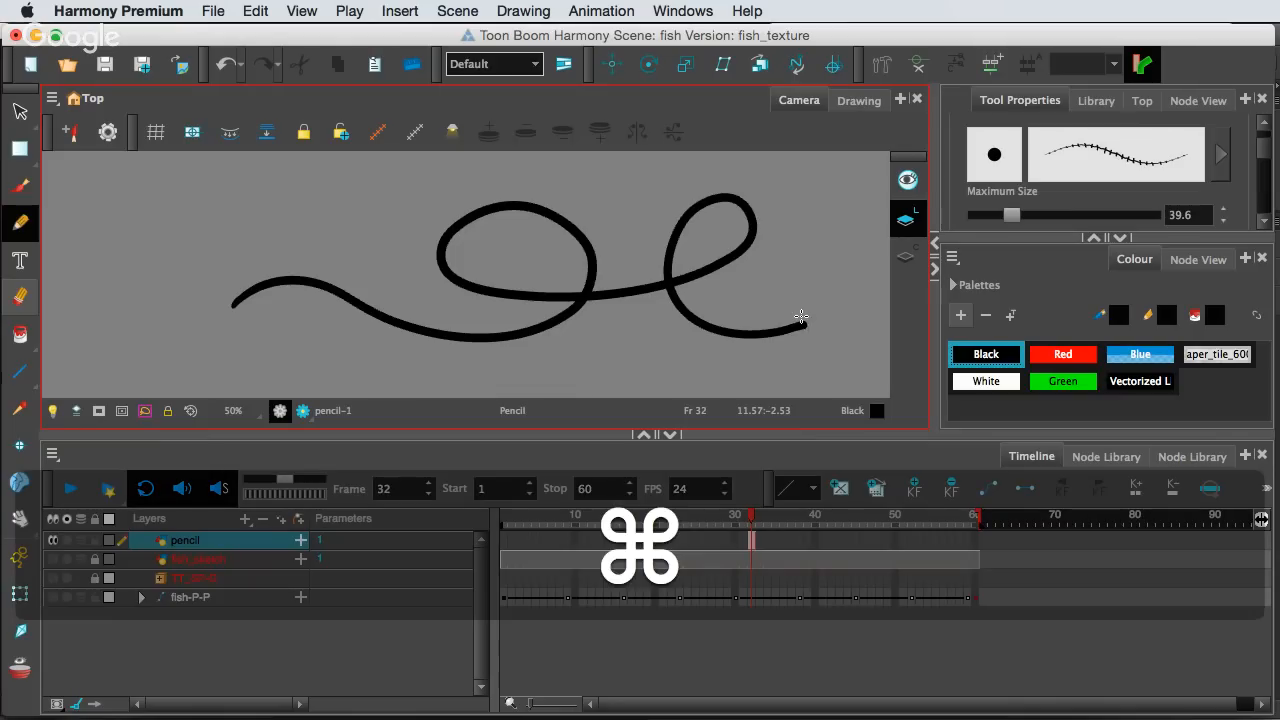
{"action": "key", "text": "super+z"}
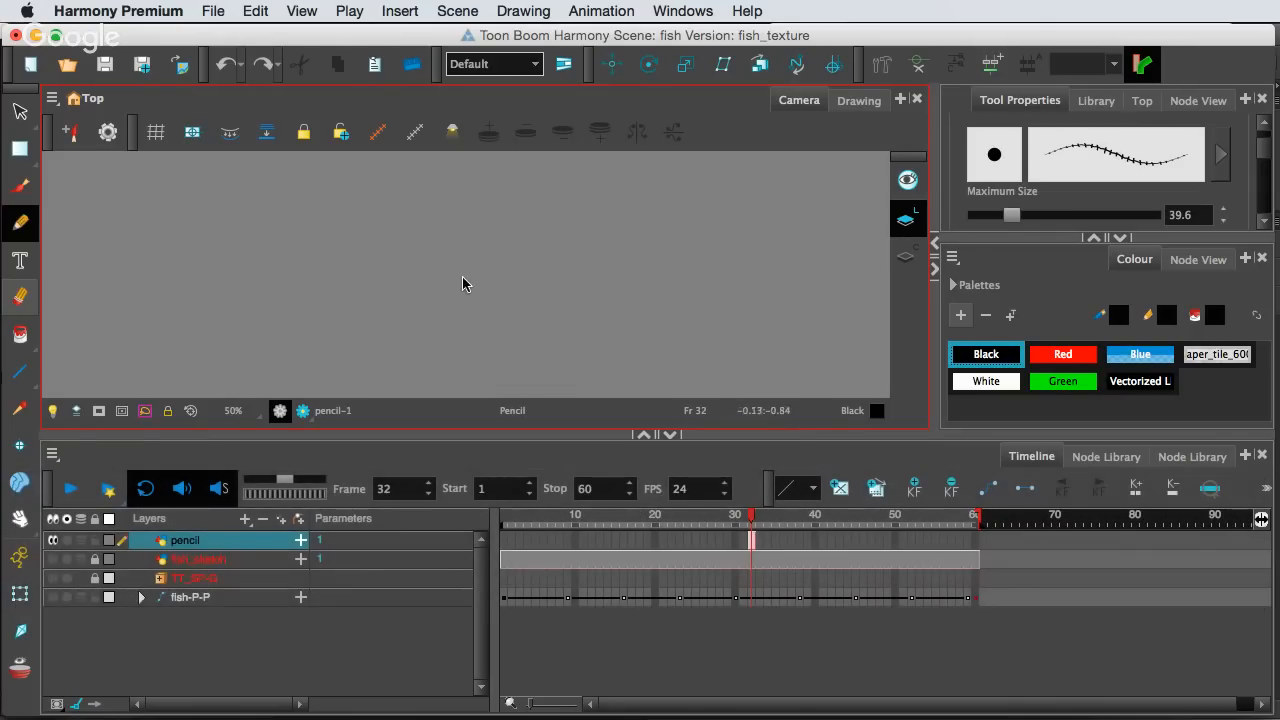
{"action": "left_click", "coordinate": [1119, 241]}
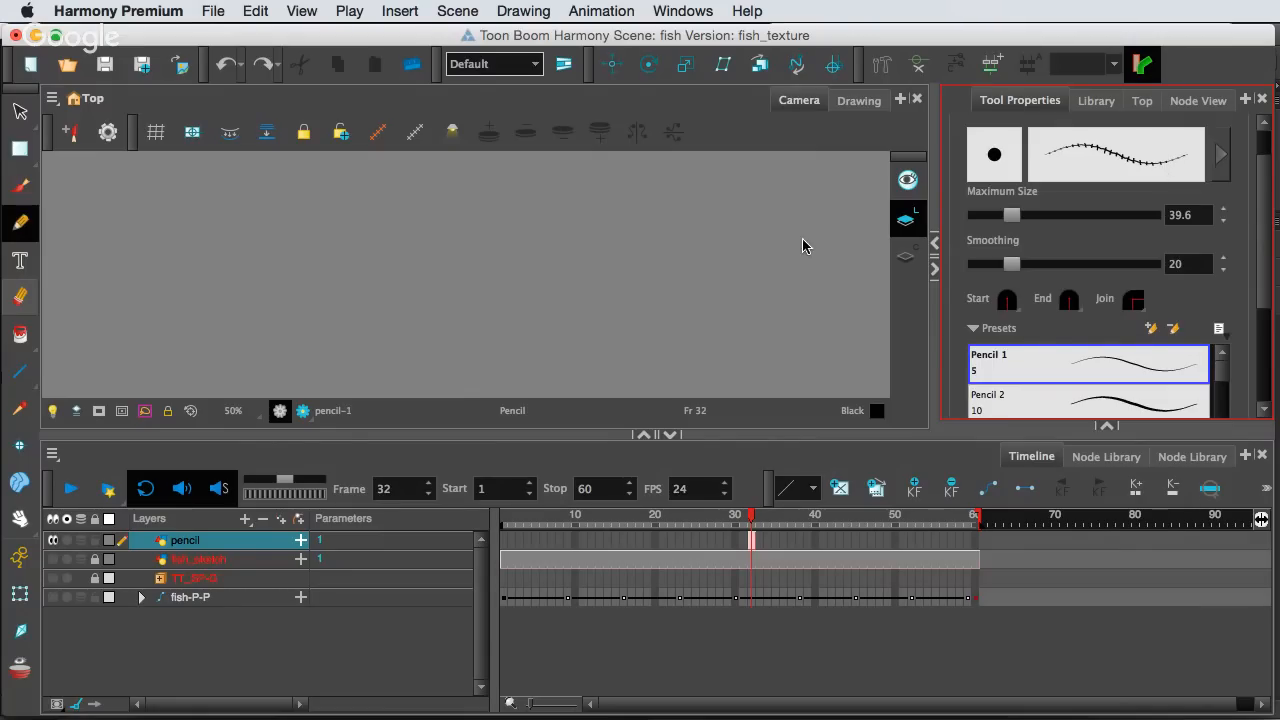
{"action": "left_click_drag", "start_coordinate": [346, 335], "coordinate": [698, 262]}
{"action": "key", "text": "super+z"}
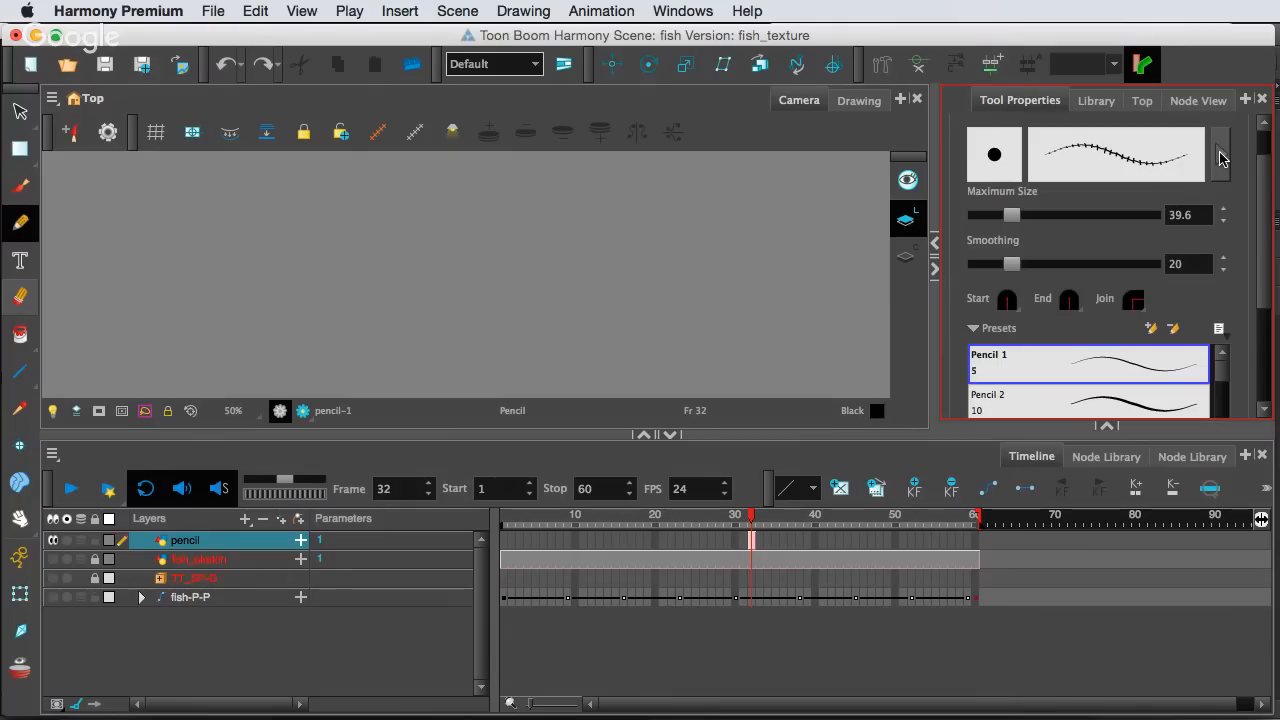
Load pencil_04.png from the _Webinars-Hangouts folder into the pencil texture palette again and make it the active Pencil texture
{"action": "left_click", "coordinate": [1220, 155]}
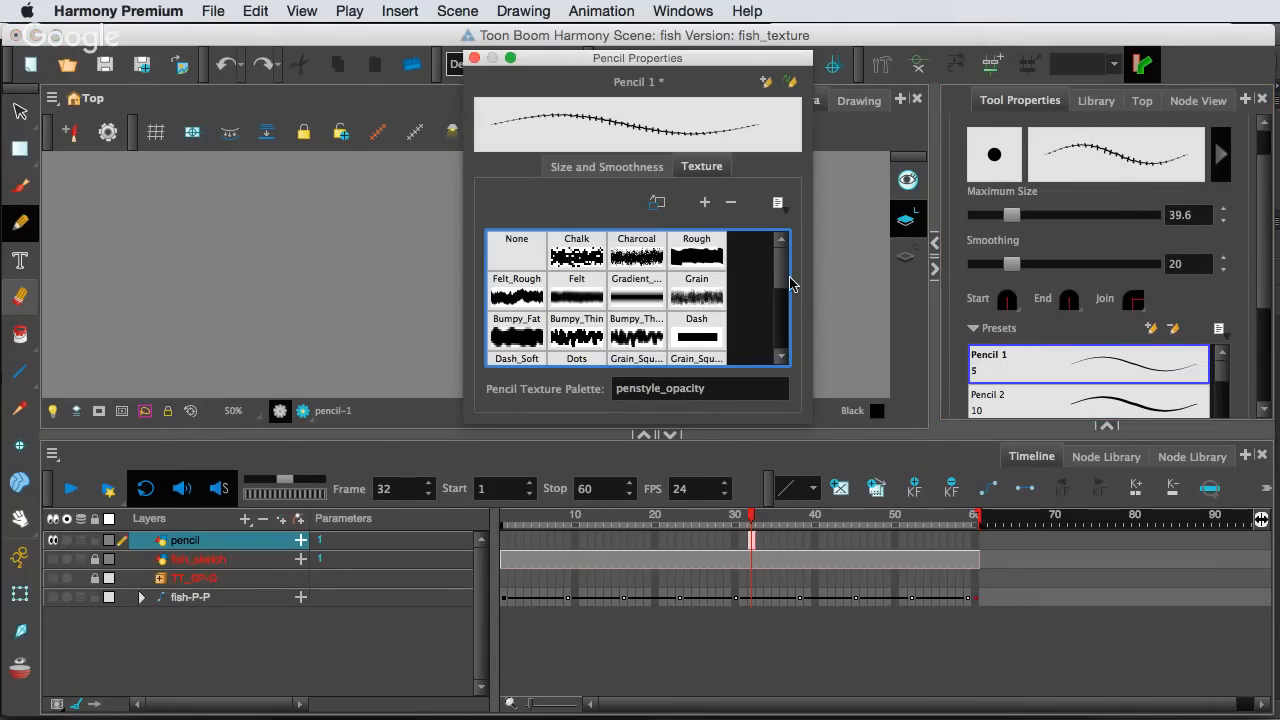
{"action": "scroll", "coordinate": [765, 354], "scroll_direction": "down", "scroll_amount": 5}
{"action": "left_click", "coordinate": [648, 346]}
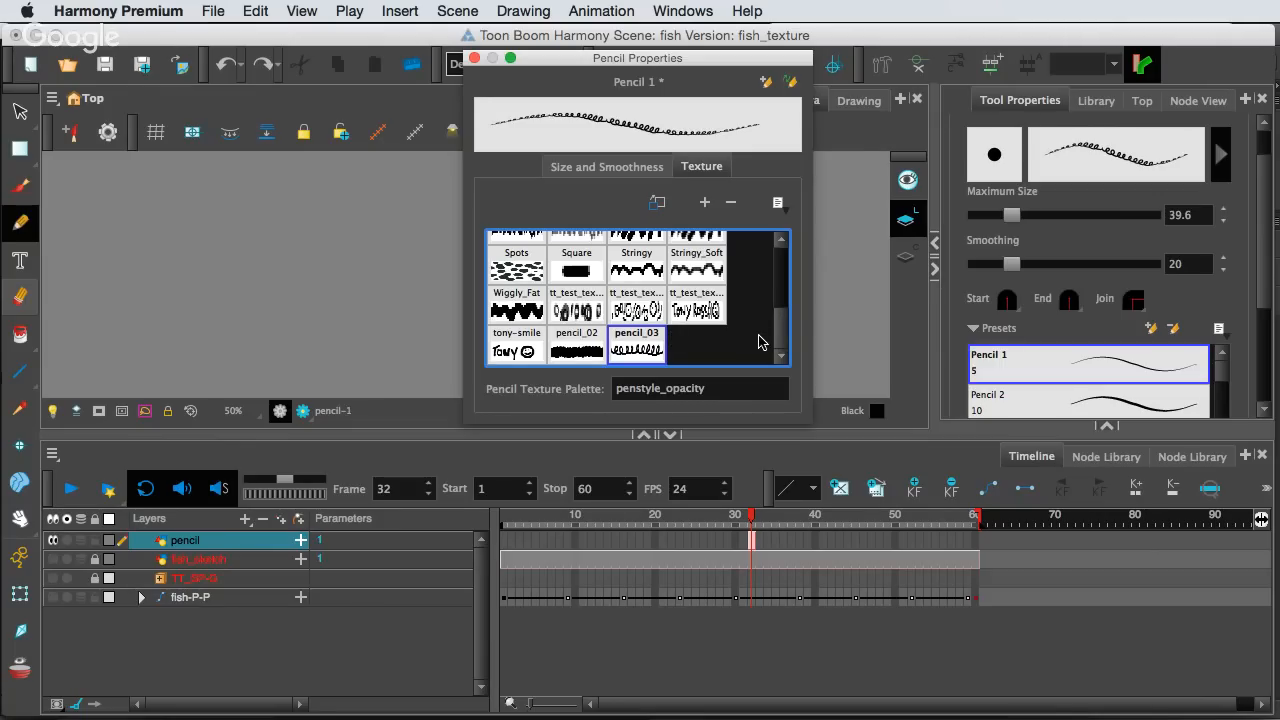
{"action": "scroll", "coordinate": [780, 320], "scroll_direction": "up", "scroll_amount": 3}
{"action": "scroll", "coordinate": [770, 300], "scroll_direction": "down", "scroll_amount": 3}
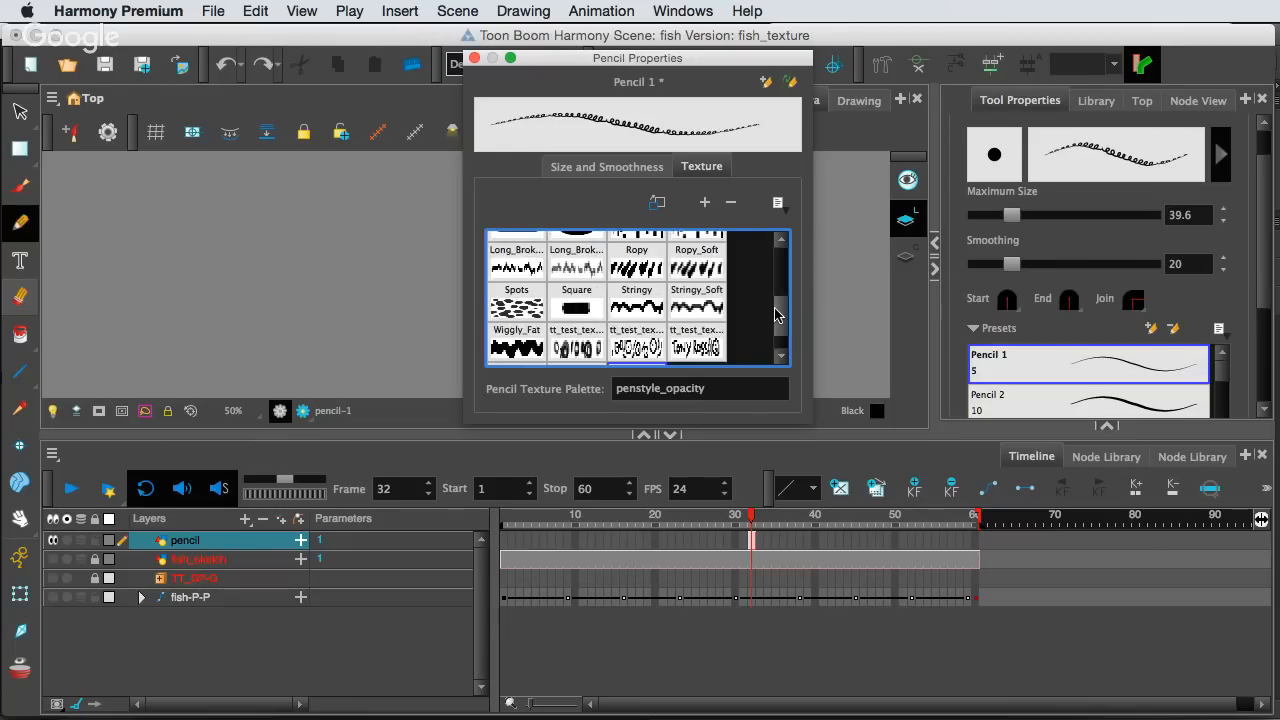
{"action": "left_click", "coordinate": [704, 202]}
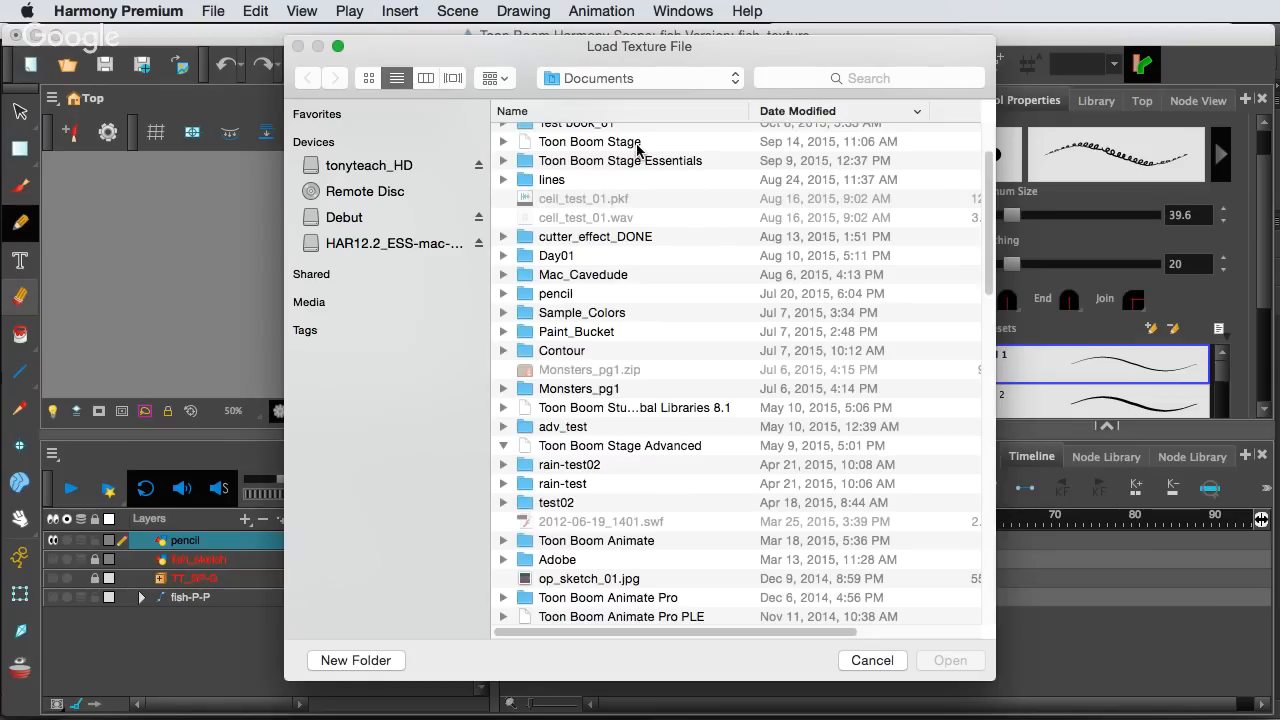
{"action": "left_click", "coordinate": [634, 80]}
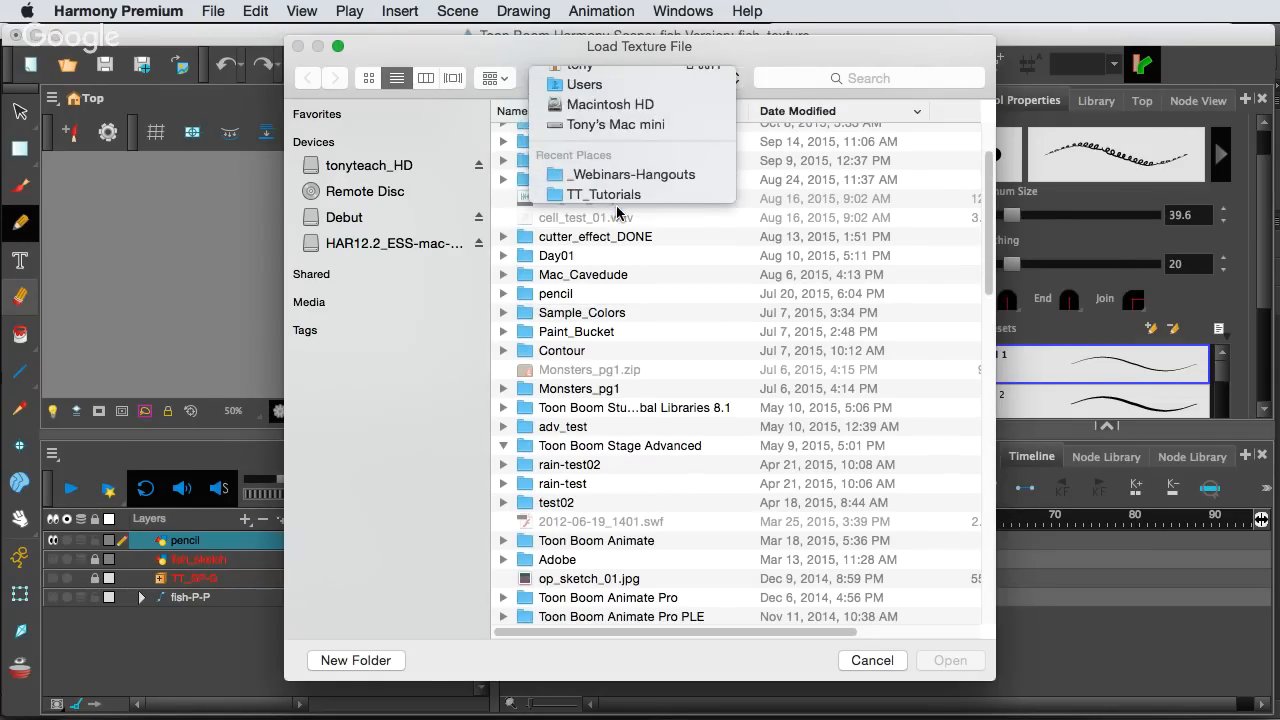
{"action": "left_click", "coordinate": [620, 172]}
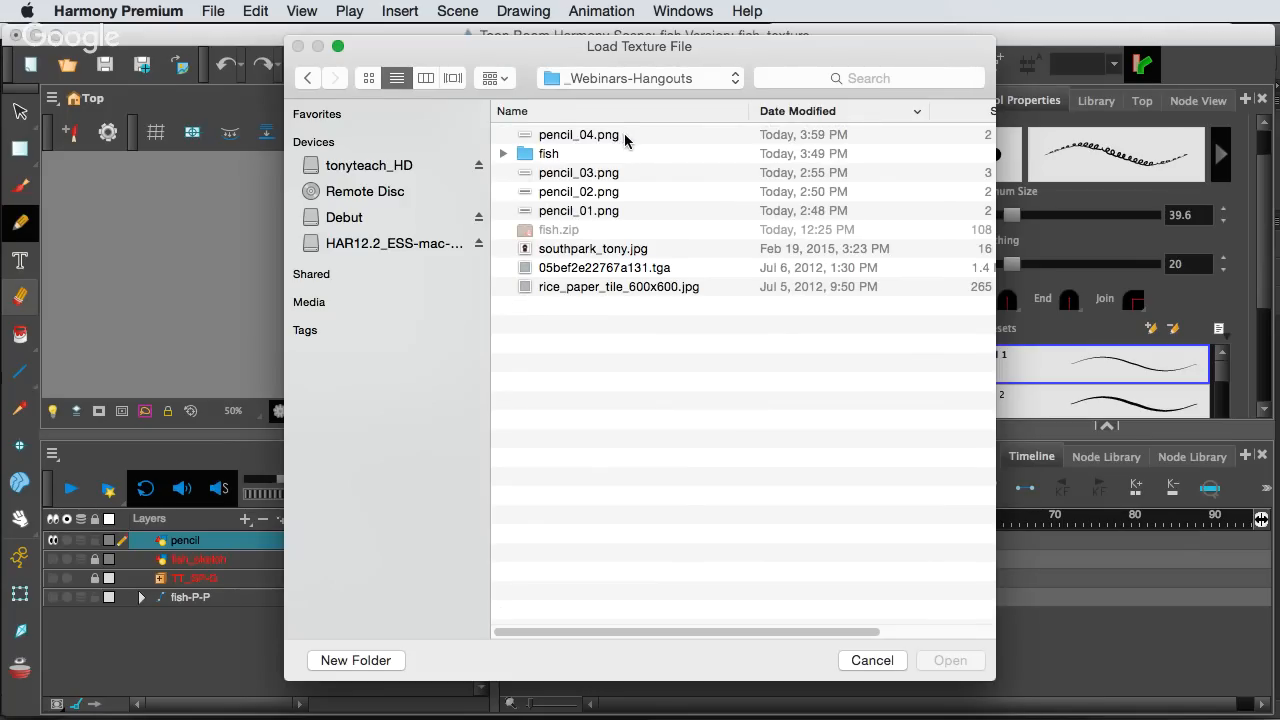
{"action": "left_click", "coordinate": [628, 140]}
{"action": "left_click", "coordinate": [943, 668]}
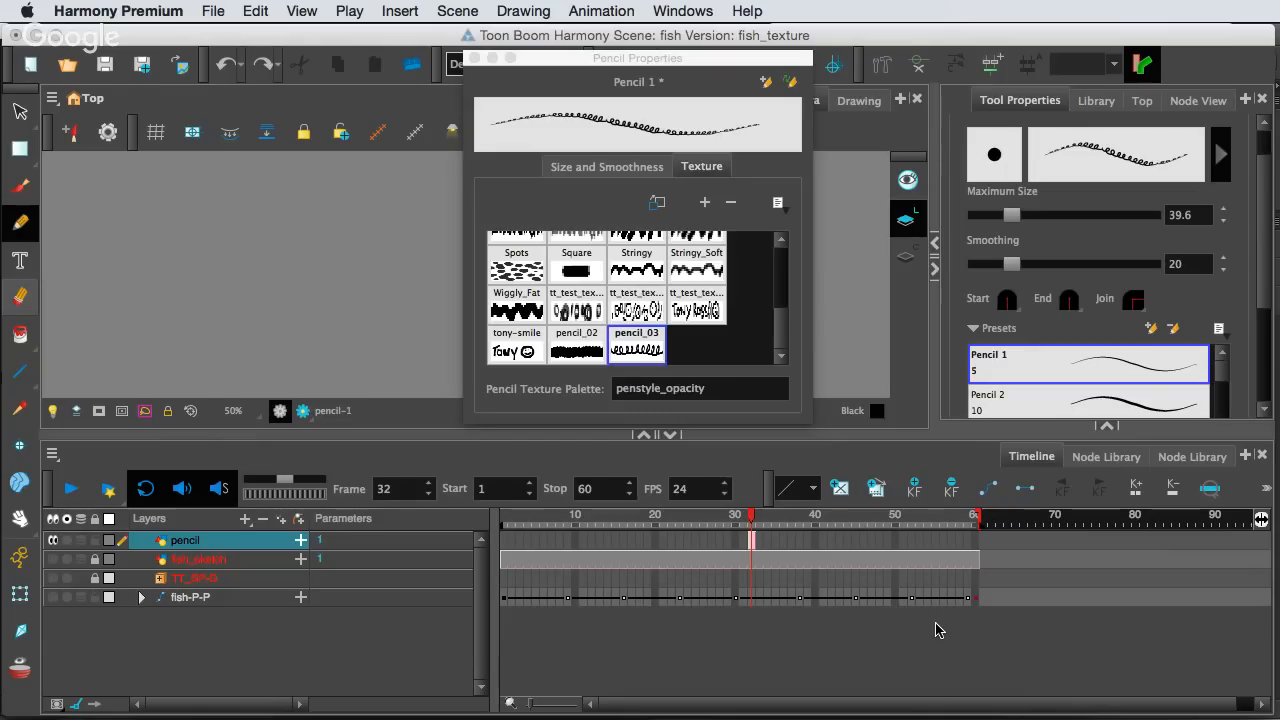
{"action": "left_click", "coordinate": [714, 340]}
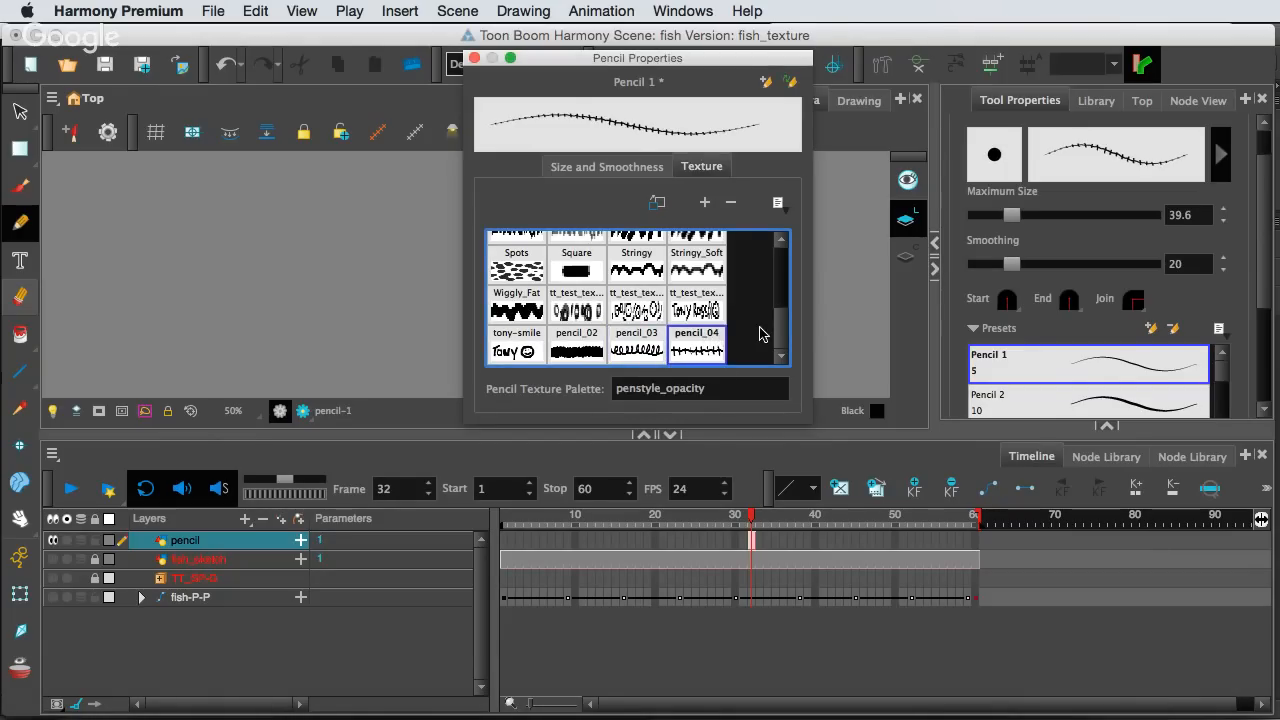
{"action": "left_click", "coordinate": [474, 58]}
Draw a wavy Pencil stroke curling into a loop on the pencil layer and inspect its stitched texture up close
{"action": "mouse_move", "coordinate": [318, 308]}
{"action": "left_mouse_down"}
{"action": "mouse_move", "coordinate": [373, 266]}
{"action": "mouse_move", "coordinate": [433, 262]}
{"action": "mouse_move", "coordinate": [598, 328]}
{"action": "mouse_move", "coordinate": [673, 257]}
{"action": "left_mouse_up"}
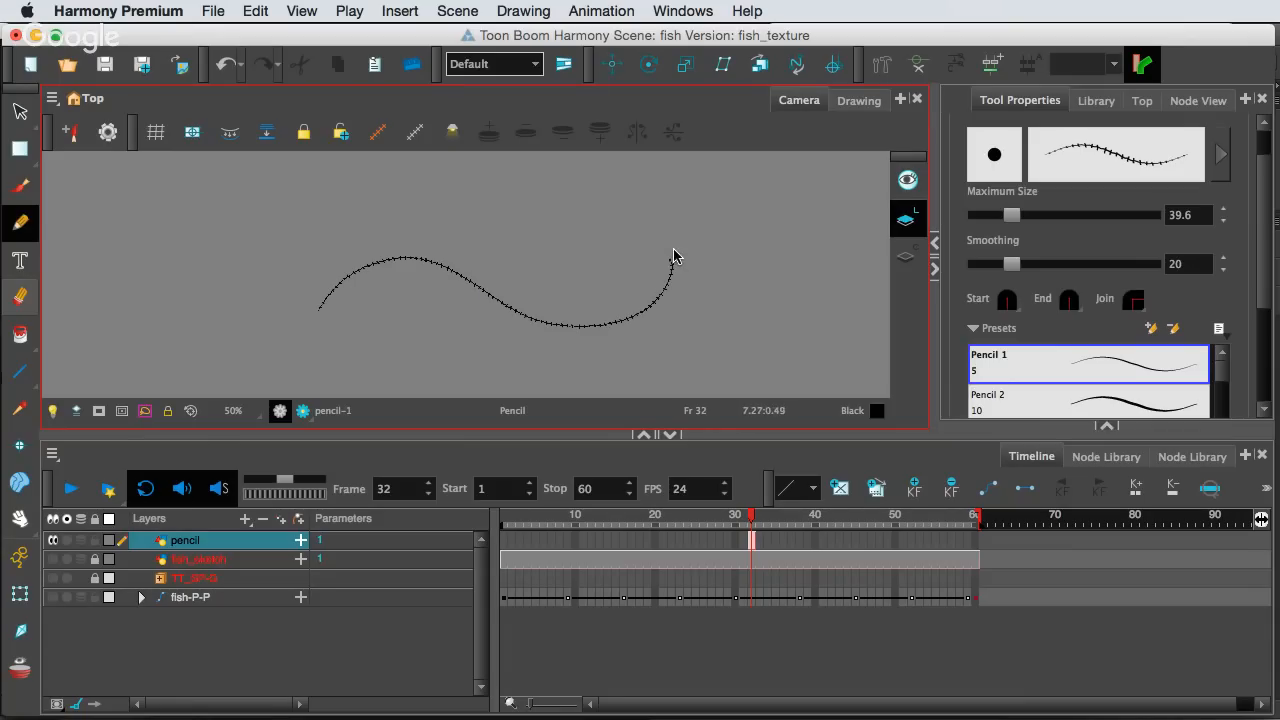
{"action": "key", "text": "super+z"}
{"action": "mouse_move", "coordinate": [279, 333]}
{"action": "left_mouse_down"}
{"action": "mouse_move", "coordinate": [471, 287]}
{"action": "mouse_move", "coordinate": [539, 343]}
{"action": "mouse_move", "coordinate": [612, 363]}
{"action": "mouse_move", "coordinate": [691, 334]}
{"action": "mouse_move", "coordinate": [699, 220]}
{"action": "mouse_move", "coordinate": [628, 209]}
{"action": "mouse_move", "coordinate": [569, 249]}
{"action": "mouse_move", "coordinate": [579, 306]}
{"action": "mouse_move", "coordinate": [683, 284]}
{"action": "left_mouse_up"}
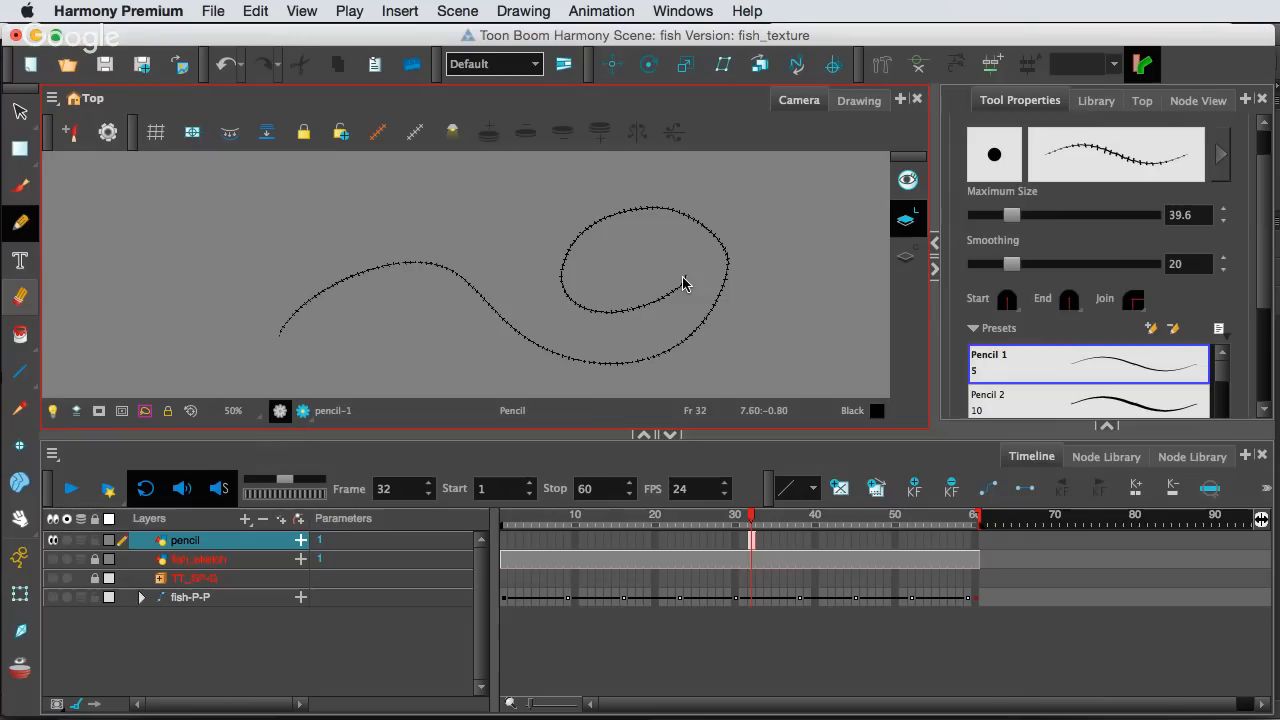
{"action": "scroll", "coordinate": [641, 318], "scroll_direction": "up", "scroll_amount": 5}
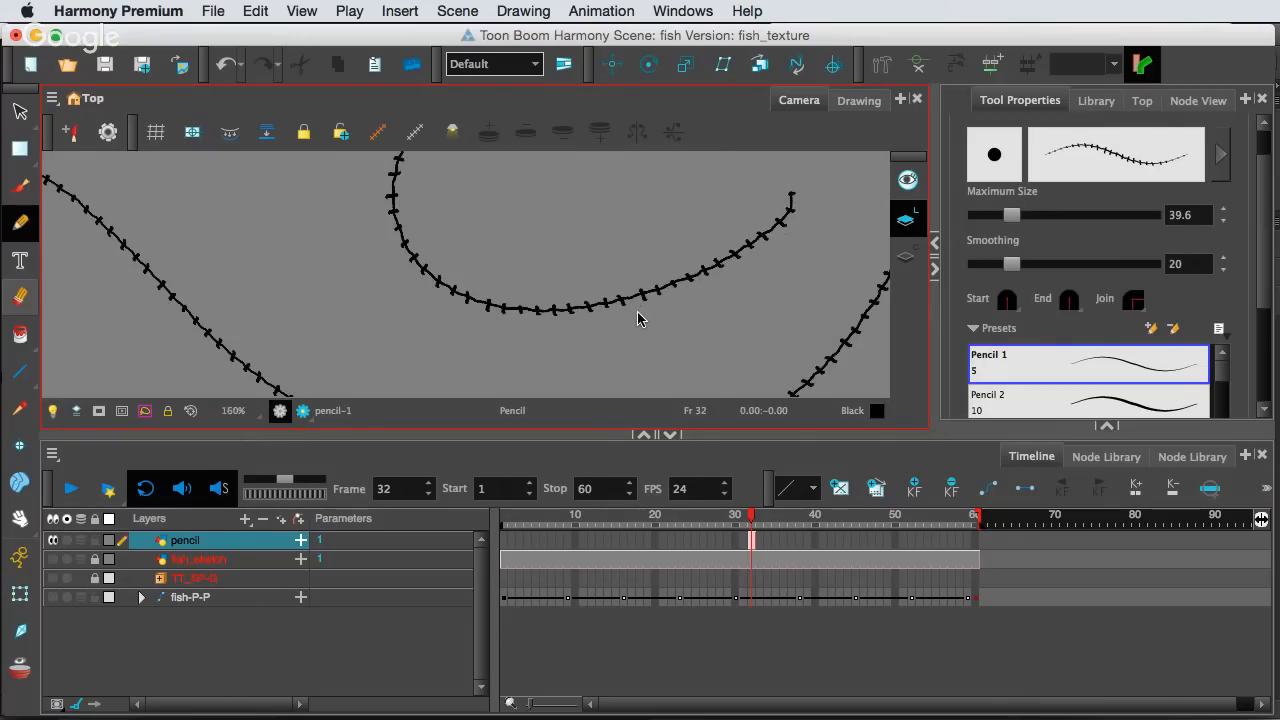
{"action": "scroll", "coordinate": [638, 318], "scroll_direction": "down", "scroll_amount": 5}
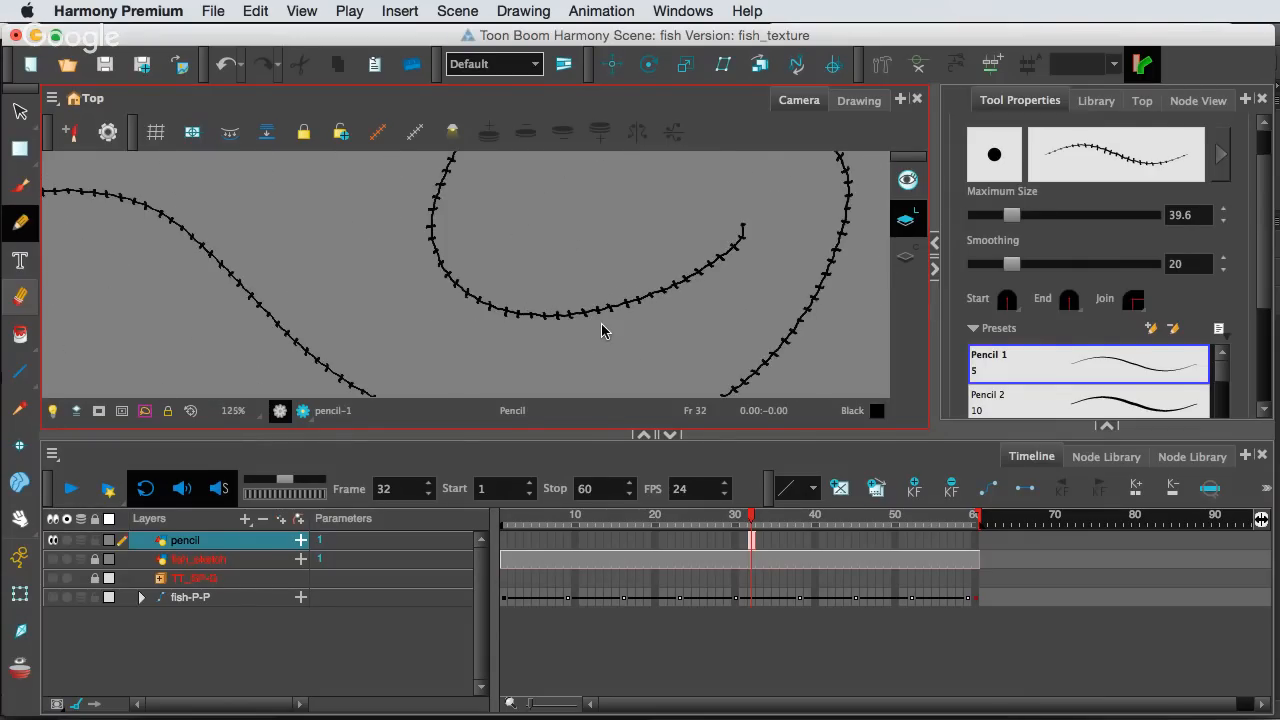
{"action": "scroll", "coordinate": [590, 343], "scroll_direction": "down", "scroll_amount": 1}
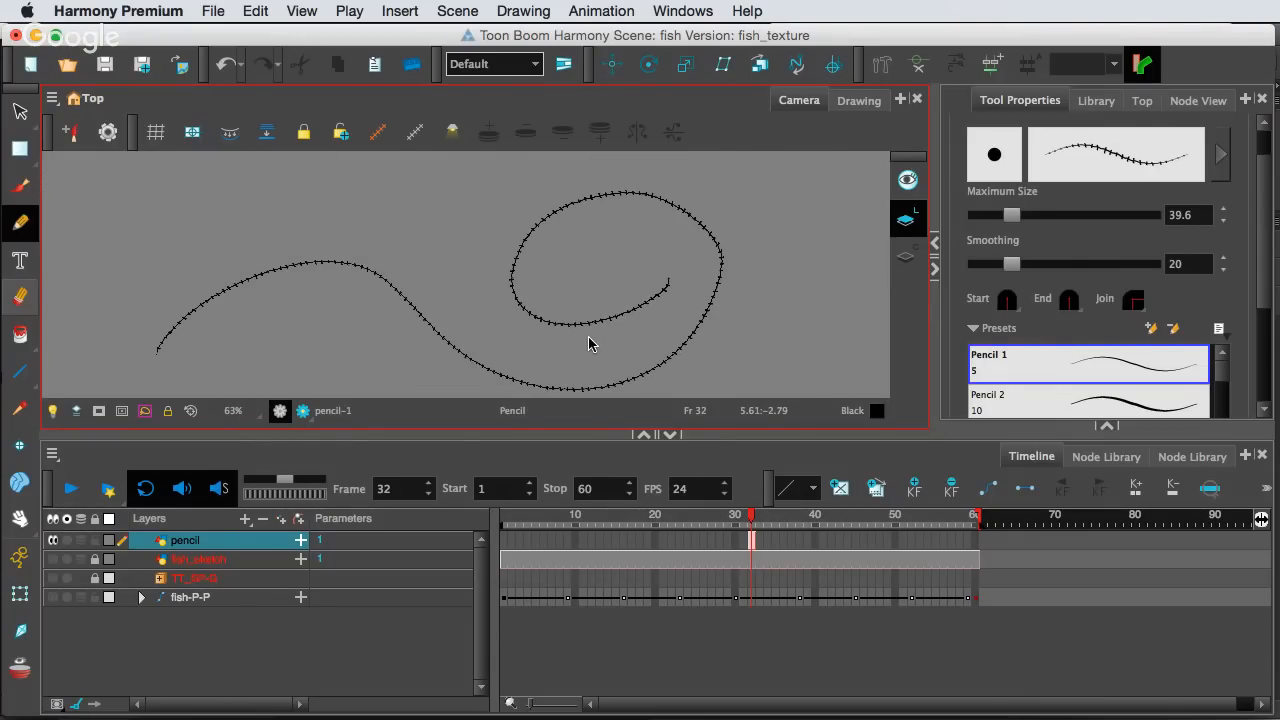
{"action": "scroll", "coordinate": [661, 266], "scroll_direction": "up", "scroll_amount": 1}
{"action": "scroll", "coordinate": [663, 271], "scroll_direction": "up", "scroll_amount": 2}
{"action": "scroll", "coordinate": [663, 271], "scroll_direction": "down", "scroll_amount": 4}
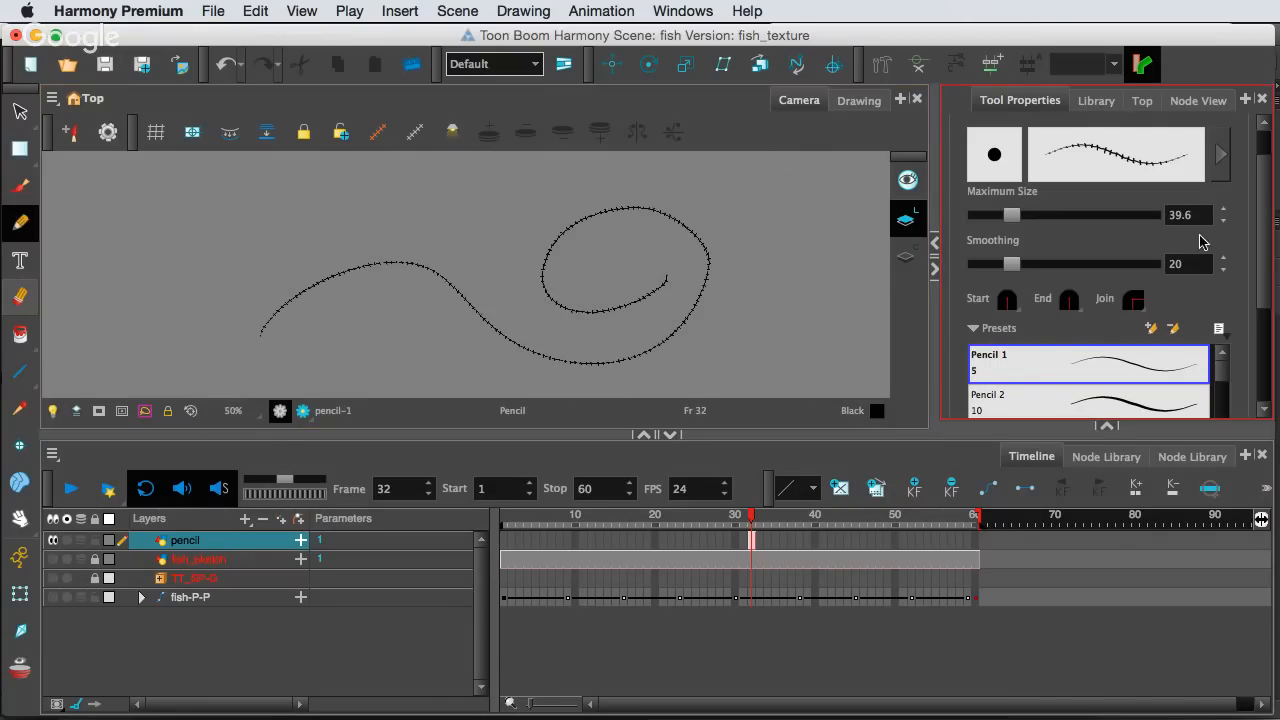
Switch the Pencil texture to the handwritten-name texture above pencil_04, draw a long curling stroke on the pencil layer, and inspect it up close
{"action": "left_click", "coordinate": [1221, 161]}
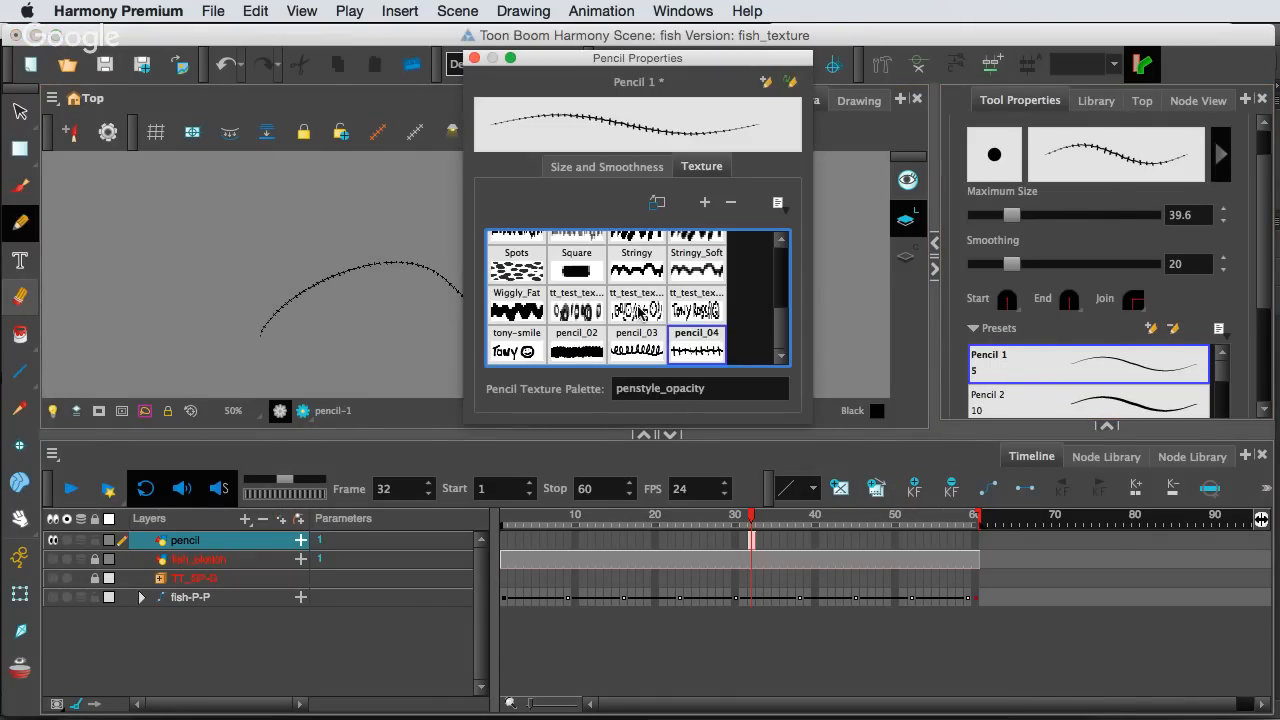
{"action": "left_click", "coordinate": [700, 310]}
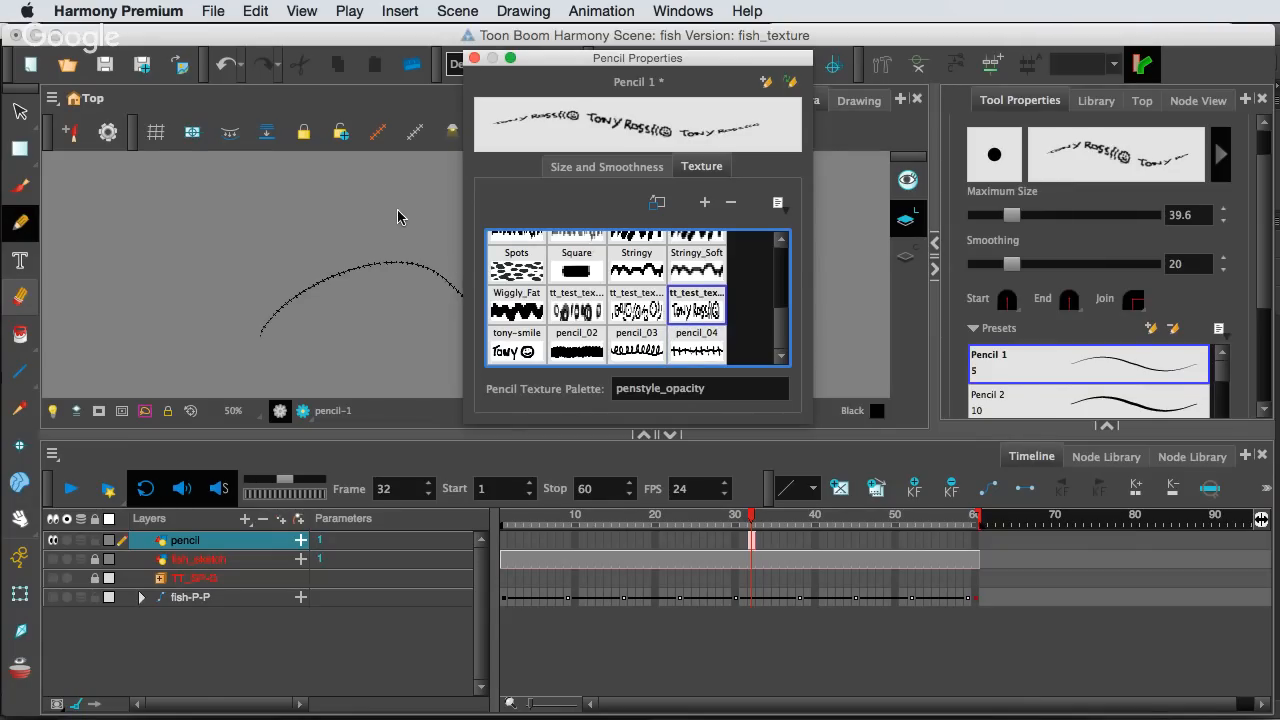
{"action": "left_click", "coordinate": [475, 60]}
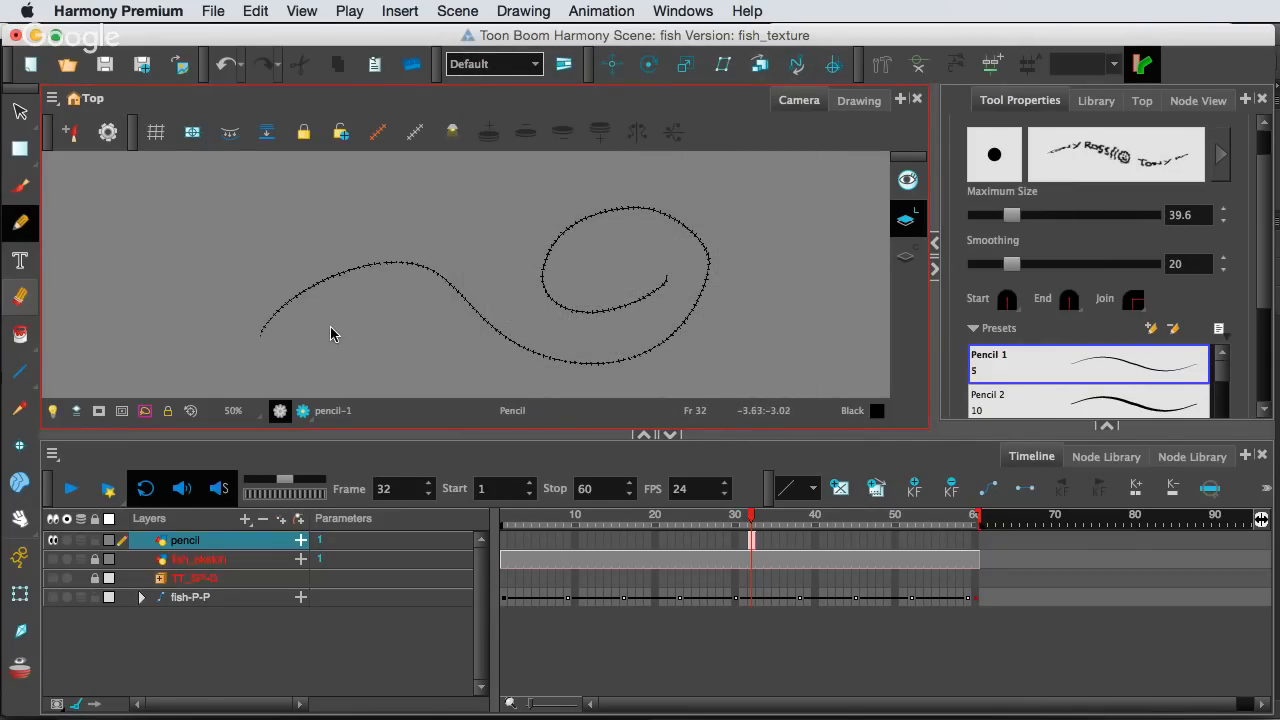
{"action": "mouse_move", "coordinate": [208, 309]}
{"action": "left_mouse_down"}
{"action": "mouse_move", "coordinate": [276, 262]}
{"action": "mouse_move", "coordinate": [415, 338]}
{"action": "mouse_move", "coordinate": [648, 250]}
{"action": "mouse_move", "coordinate": [462, 230]}
{"action": "left_mouse_up"}
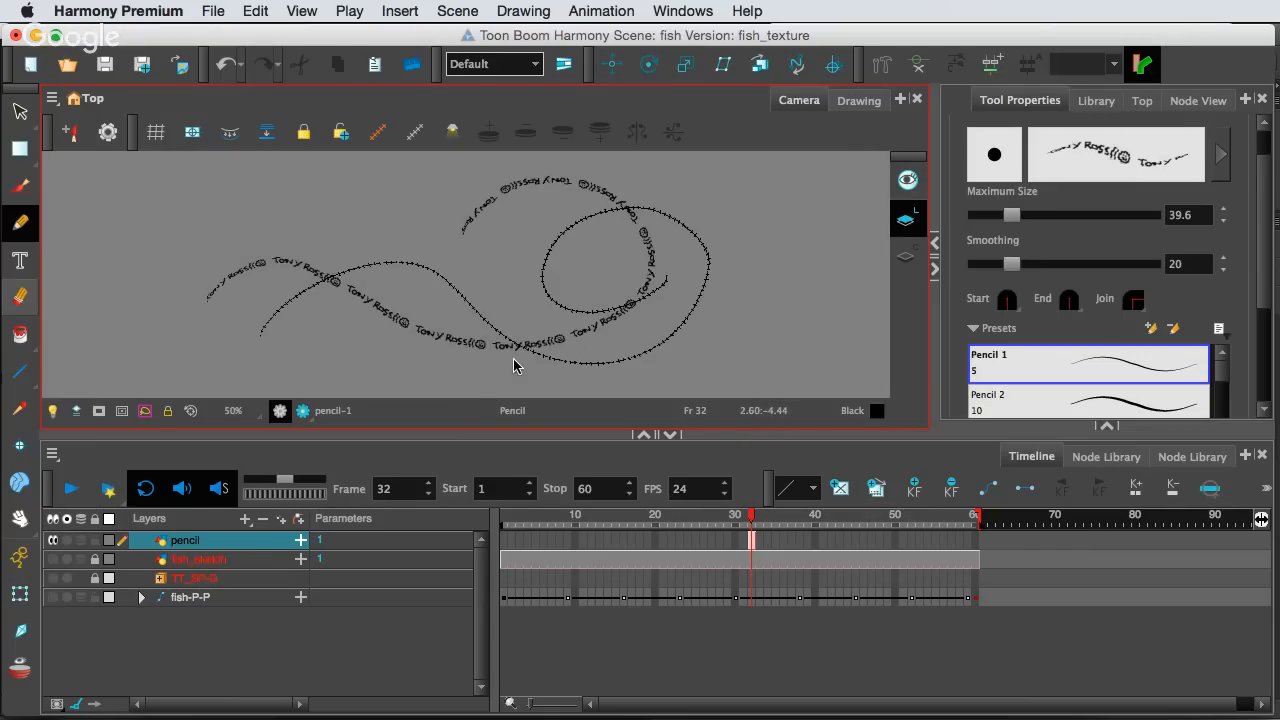
{"action": "scroll", "coordinate": [513, 366], "scroll_direction": "up", "scroll_amount": 4}
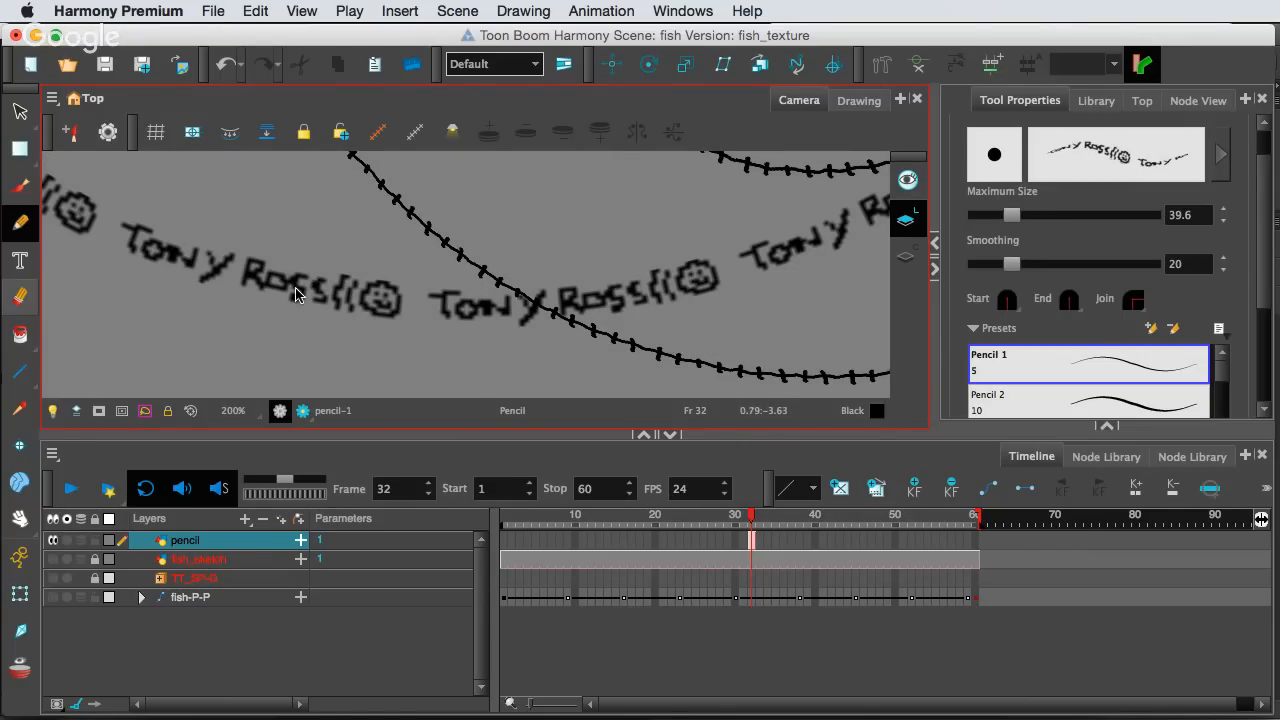
{"action": "scroll", "coordinate": [295, 292], "scroll_direction": "down", "scroll_amount": 1}
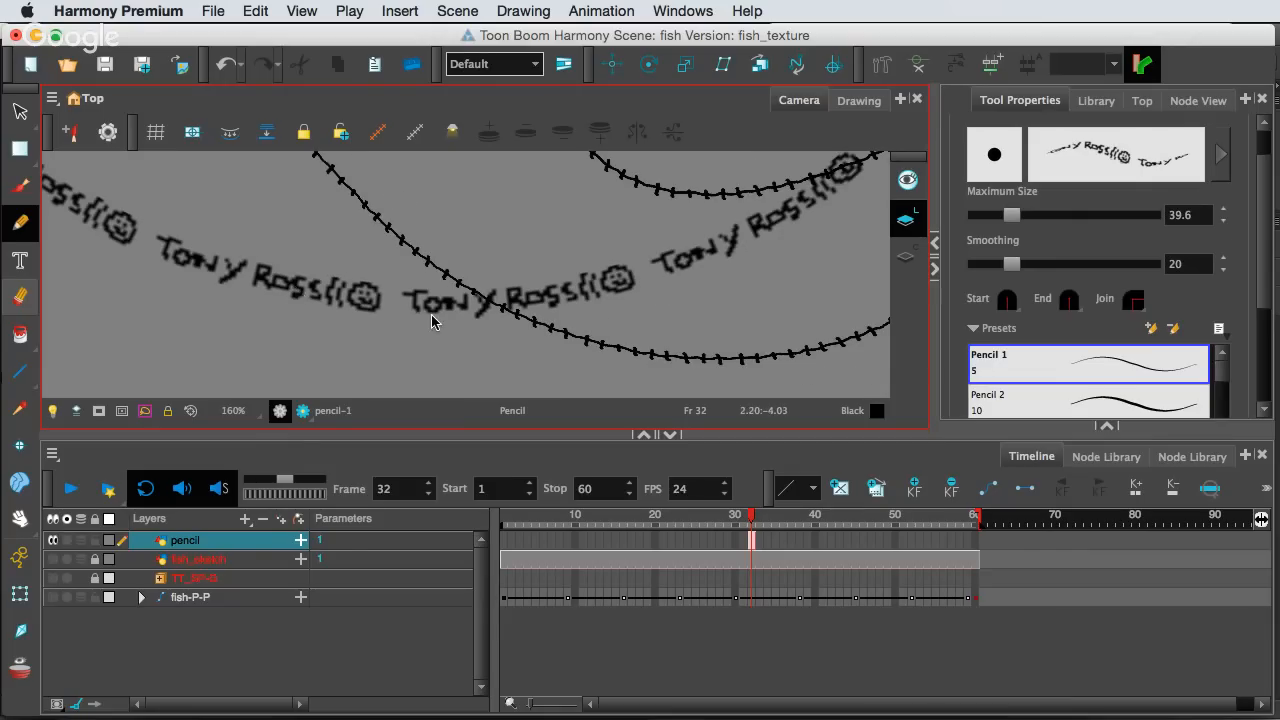
{"action": "scroll", "coordinate": [706, 259], "scroll_direction": "up", "scroll_amount": 2}
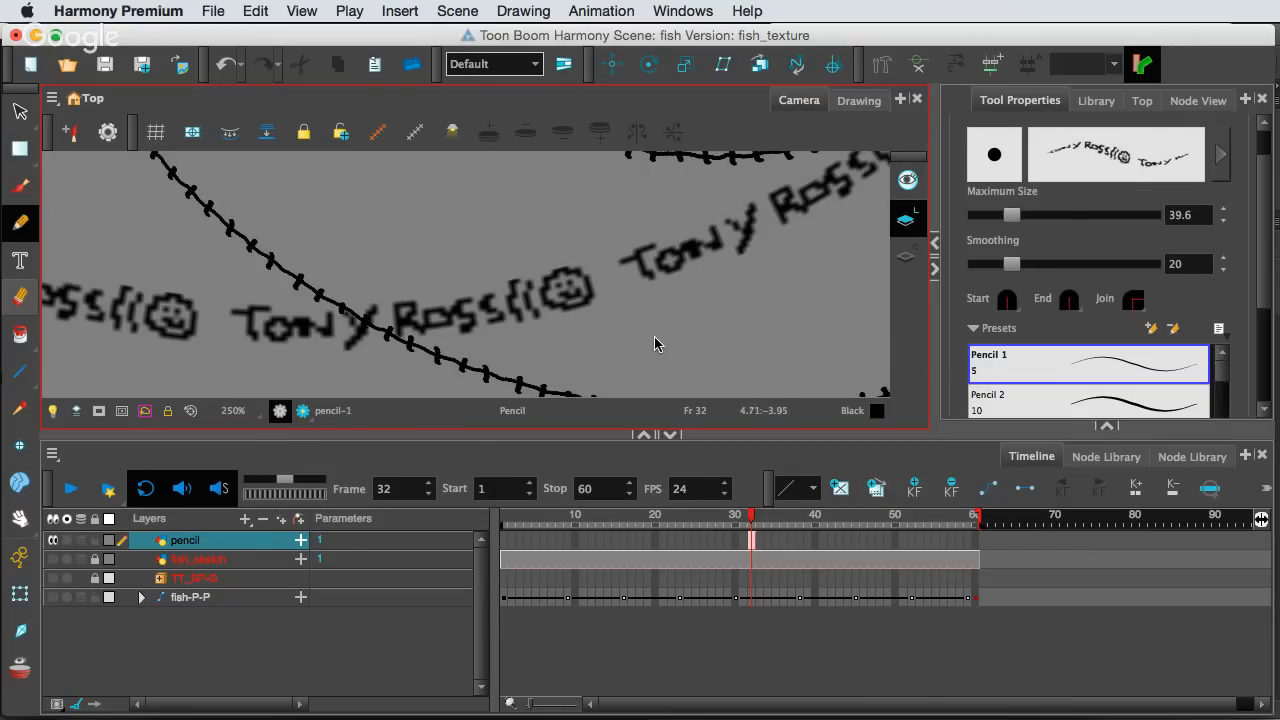
{"action": "scroll", "coordinate": [654, 338], "scroll_direction": "down", "scroll_amount": 5}
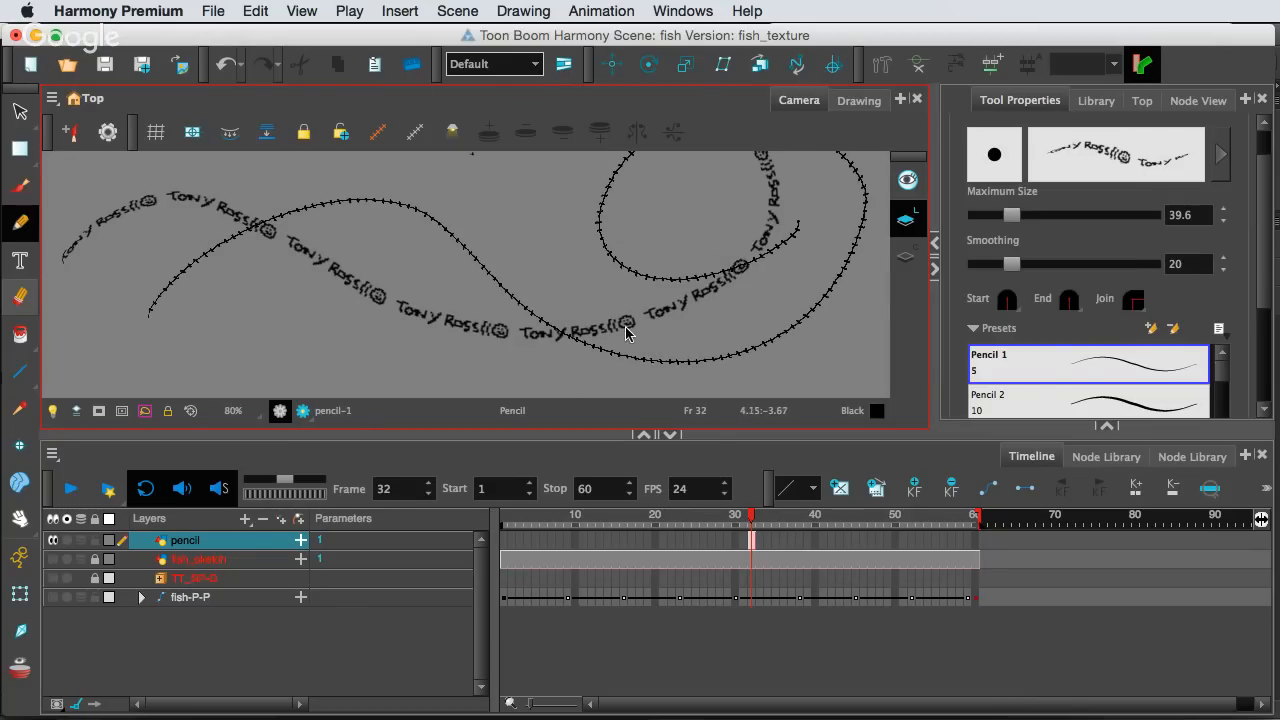
Set the Pencil texture to Stringy_Soft and draw two curved strokes that hook back at their ends over the existing strokes
{"action": "left_click", "coordinate": [1222, 155]}
{"action": "left_click", "coordinate": [700, 272]}
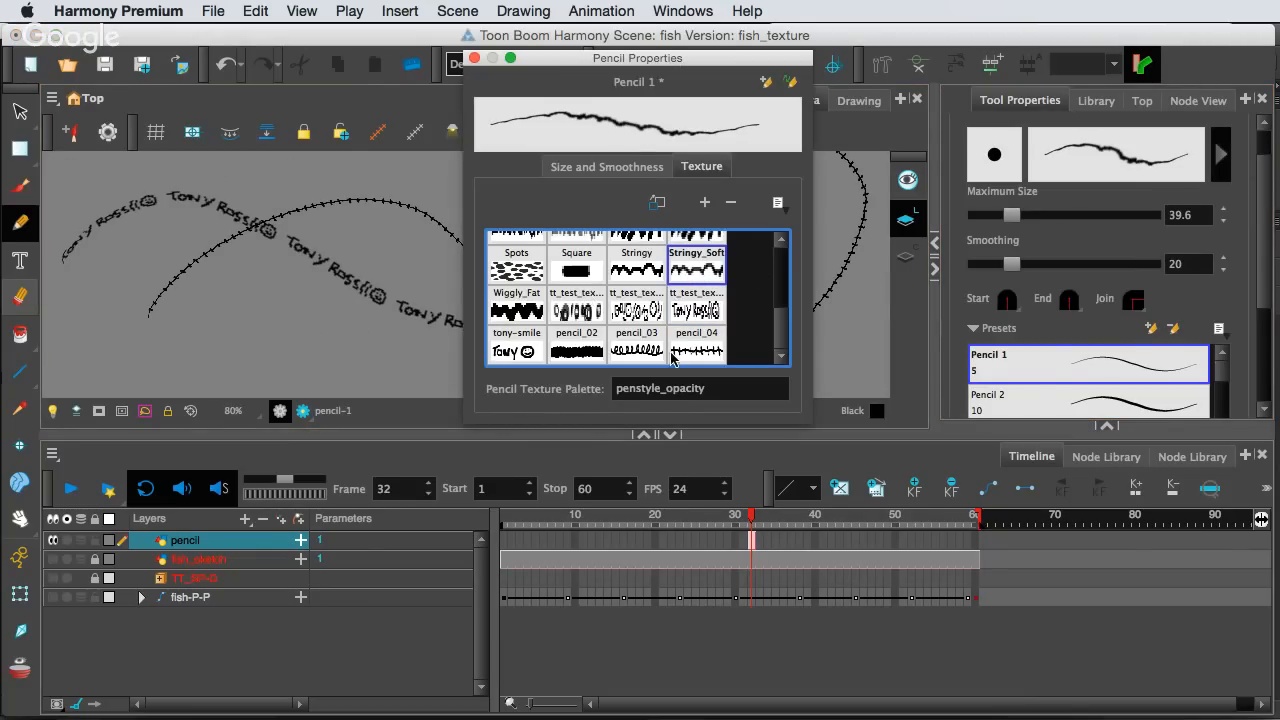
{"action": "left_click", "coordinate": [474, 57]}
{"action": "mouse_move", "coordinate": [295, 346]}
{"action": "left_mouse_down"}
{"action": "mouse_move", "coordinate": [377, 303]}
{"action": "mouse_move", "coordinate": [493, 338]}
{"action": "mouse_move", "coordinate": [548, 233]}
{"action": "left_mouse_up"}
{"action": "mouse_move", "coordinate": [445, 394]}
{"action": "left_mouse_down"}
{"action": "mouse_move", "coordinate": [630, 374]}
{"action": "mouse_move", "coordinate": [685, 282]}
{"action": "left_mouse_up"}
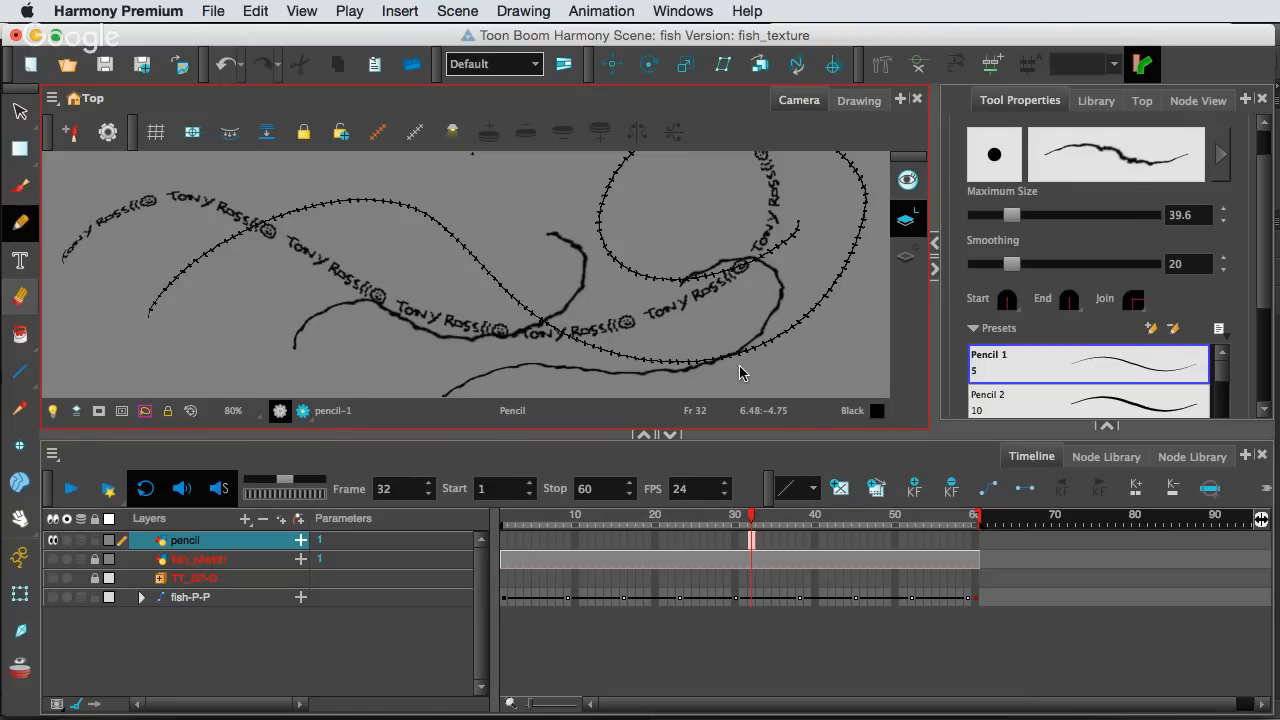
{"action": "scroll", "coordinate": [700, 355], "scroll_direction": "down", "scroll_amount": 4}
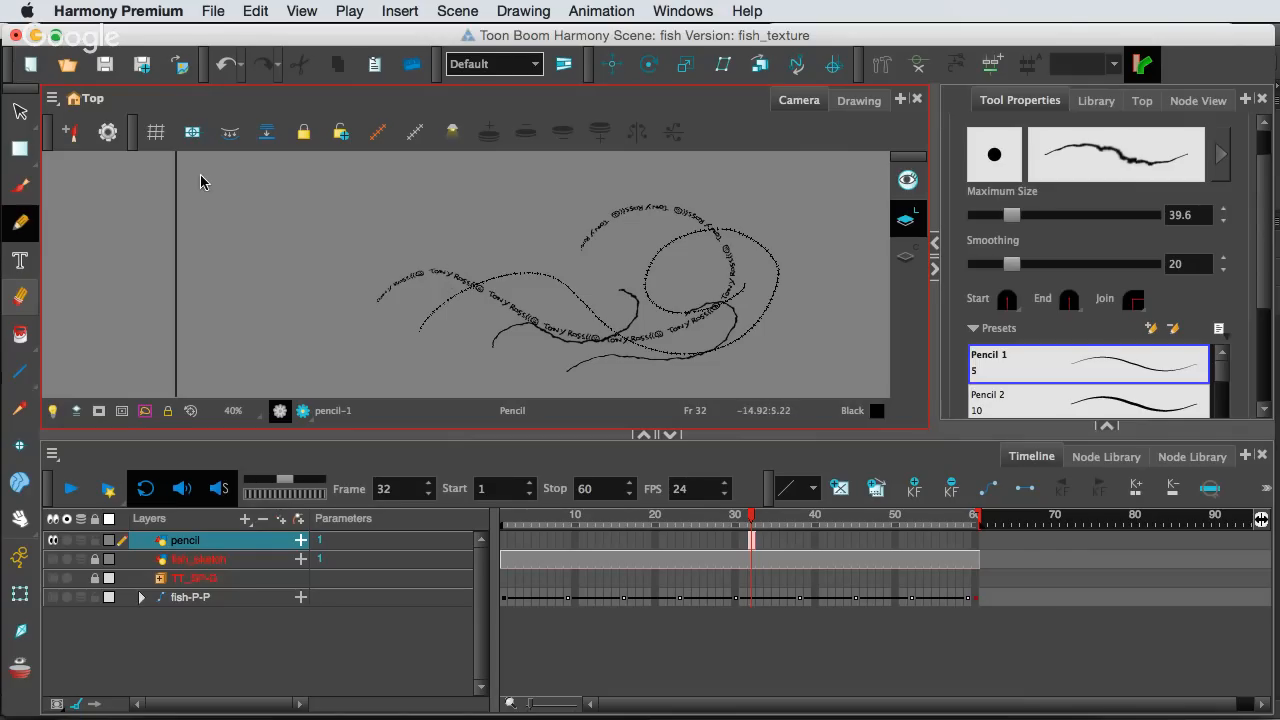
Select all the textured strokes in the pencil layer's drawing with the Select tool and delete them
{"action": "key", "text": "alt+s"}
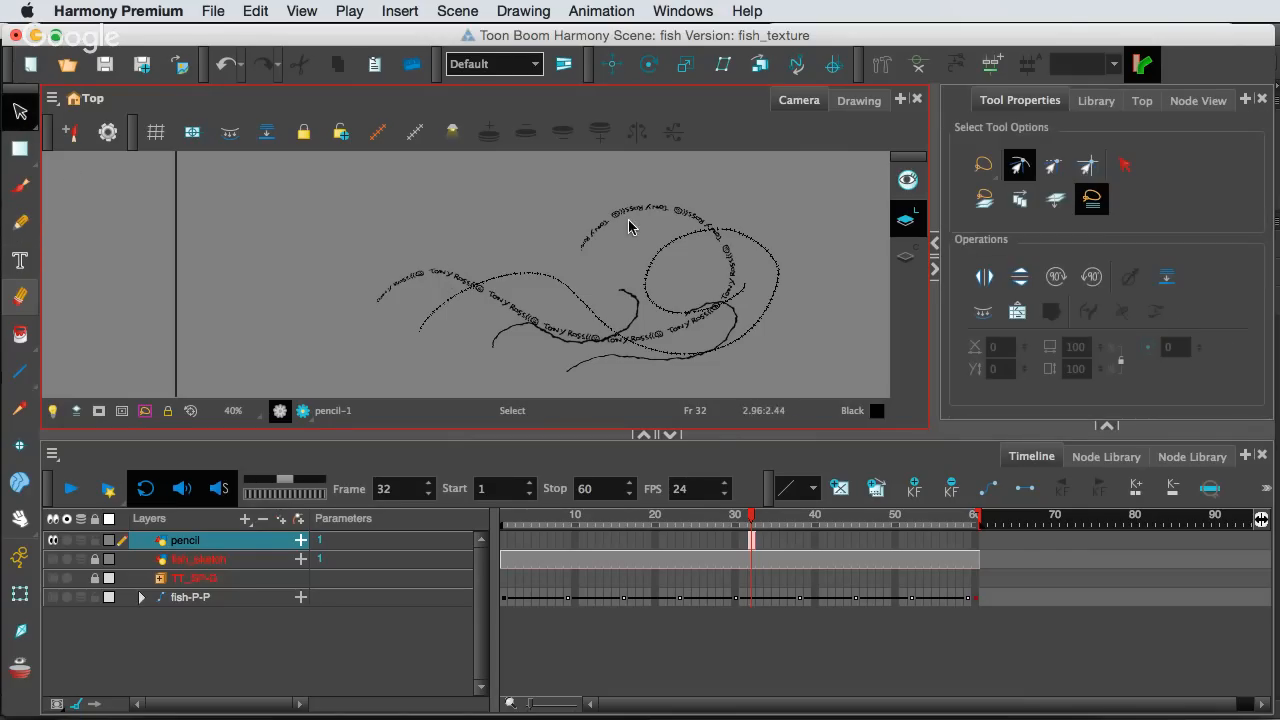
{"action": "key", "text": "F16"}
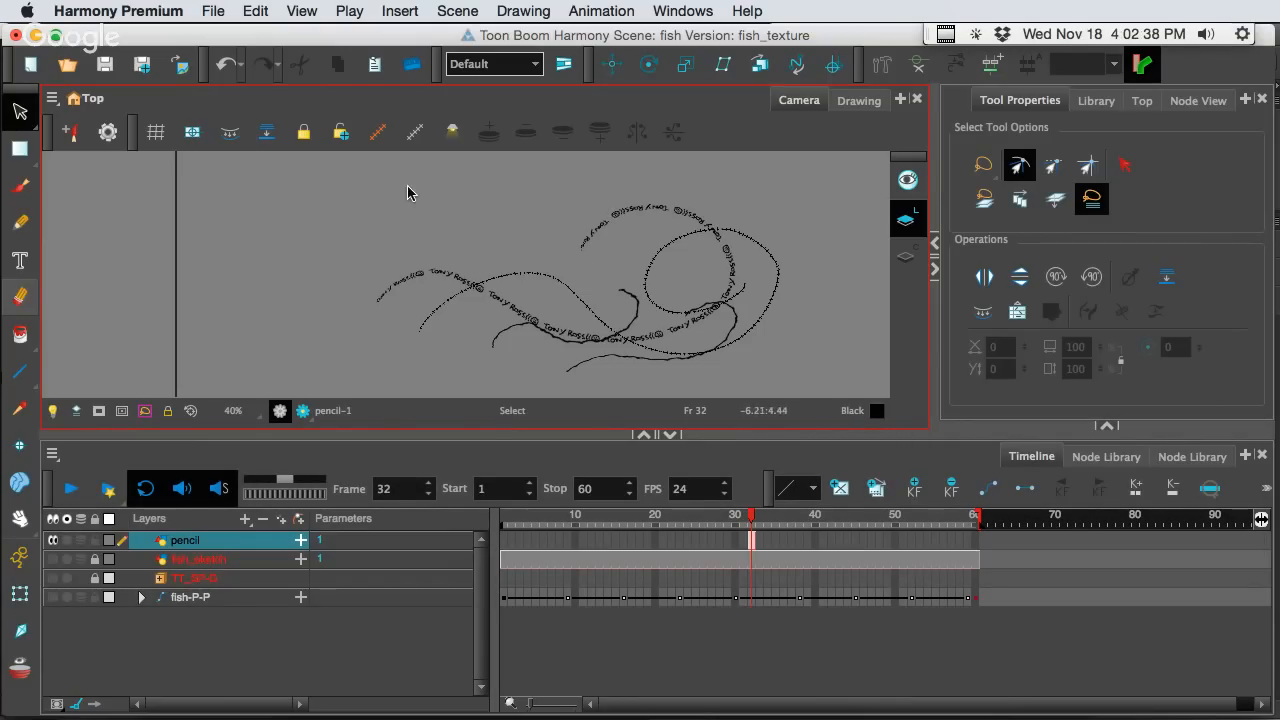
{"action": "mouse_move", "coordinate": [443, 199]}
{"action": "left_mouse_down"}
{"action": "mouse_move", "coordinate": [411, 206]}
{"action": "mouse_move", "coordinate": [463, 357]}
{"action": "mouse_move", "coordinate": [749, 380]}
{"action": "mouse_move", "coordinate": [597, 167]}
{"action": "mouse_move", "coordinate": [329, 214]}
{"action": "mouse_move", "coordinate": [465, 219]}
{"action": "left_mouse_up"}
{"action": "key", "text": "Delete"}
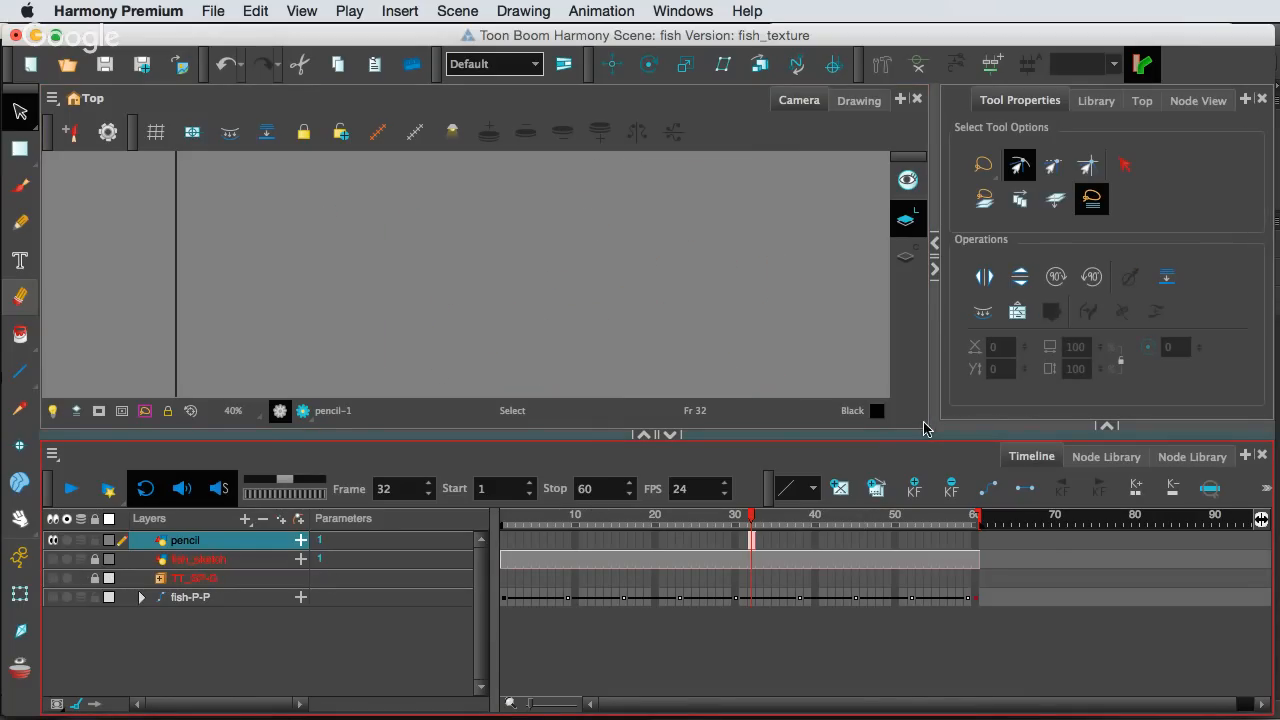
Switch to Photoshop, bring up rice_paper_tile_600x600.jpg, and check its pixel dimensions and resolution in Image Size without changing them
{"action": "mouse_move", "coordinate": [1175, 712]}
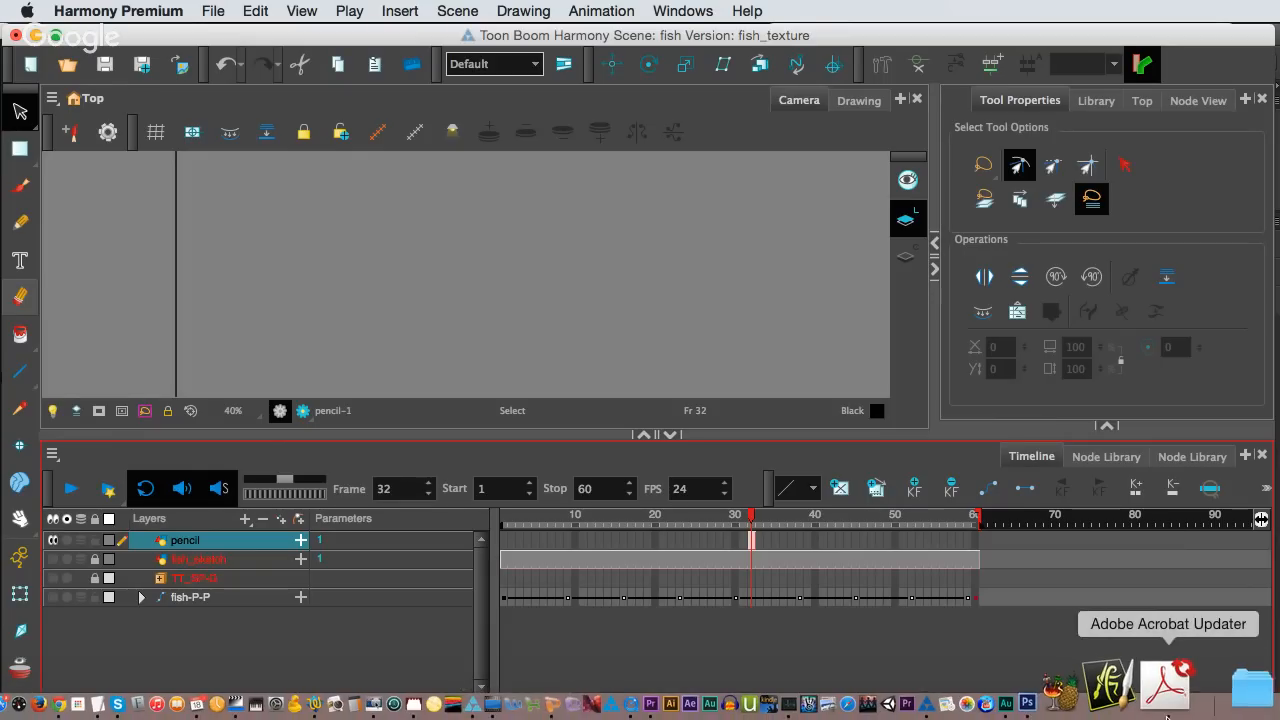
{"action": "left_click", "coordinate": [1118, 704]}
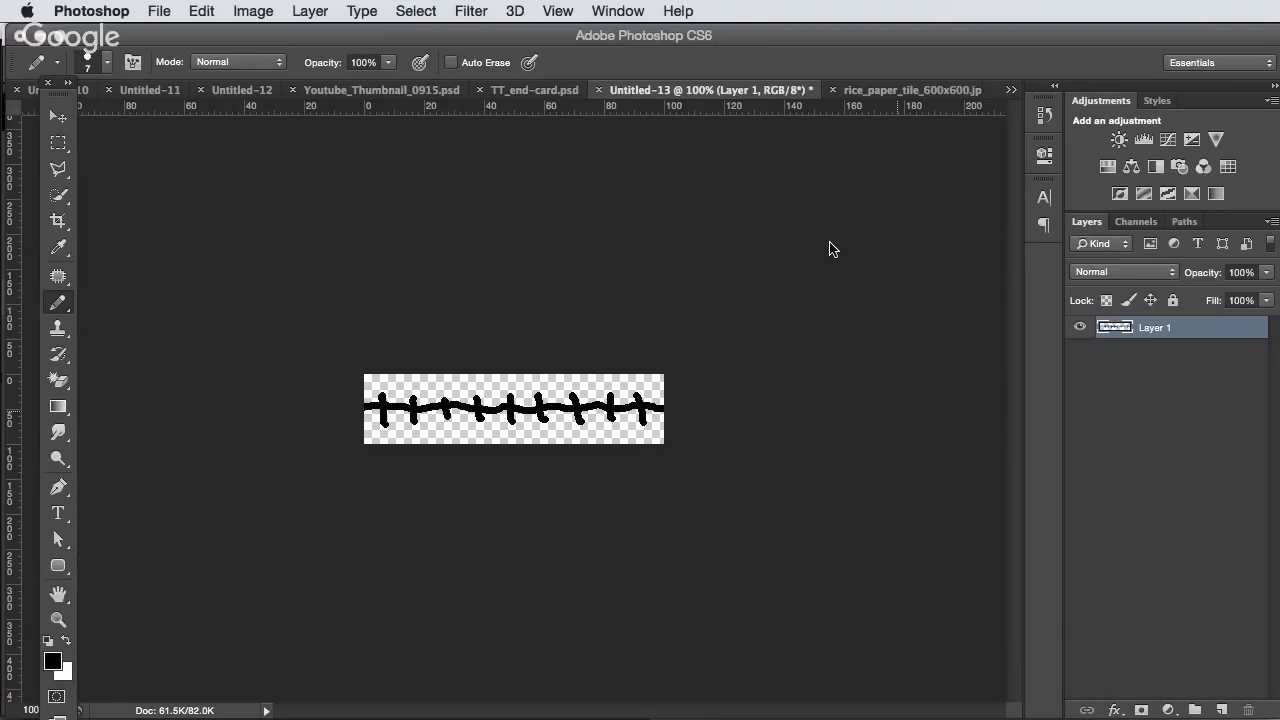
{"action": "left_click", "coordinate": [856, 90]}
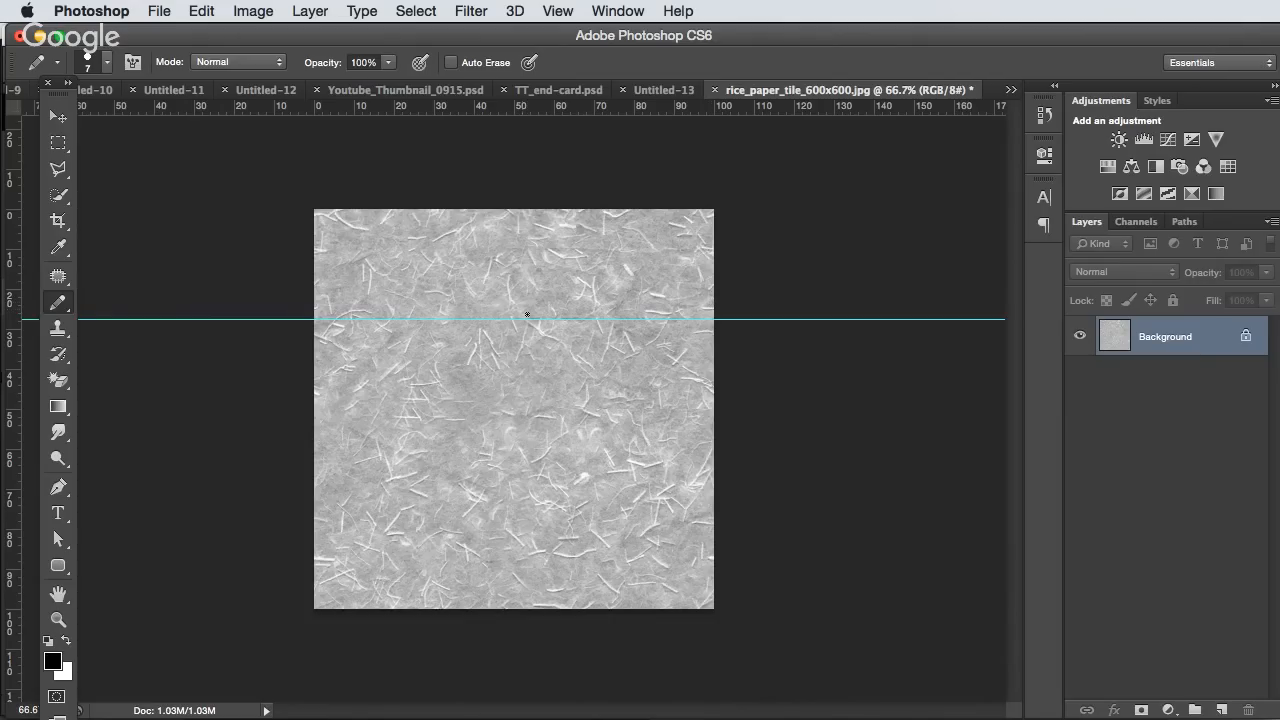
{"action": "left_click", "coordinate": [290, 10]}
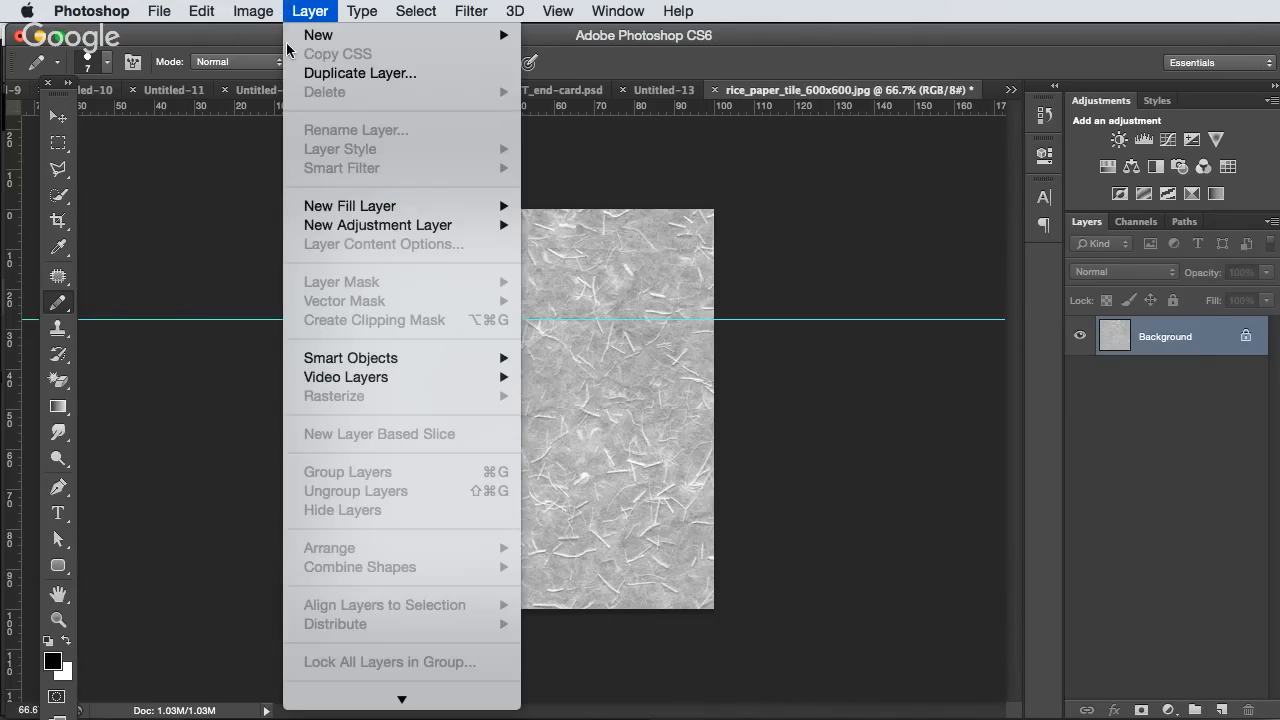
{"action": "mouse_move", "coordinate": [273, 12]}
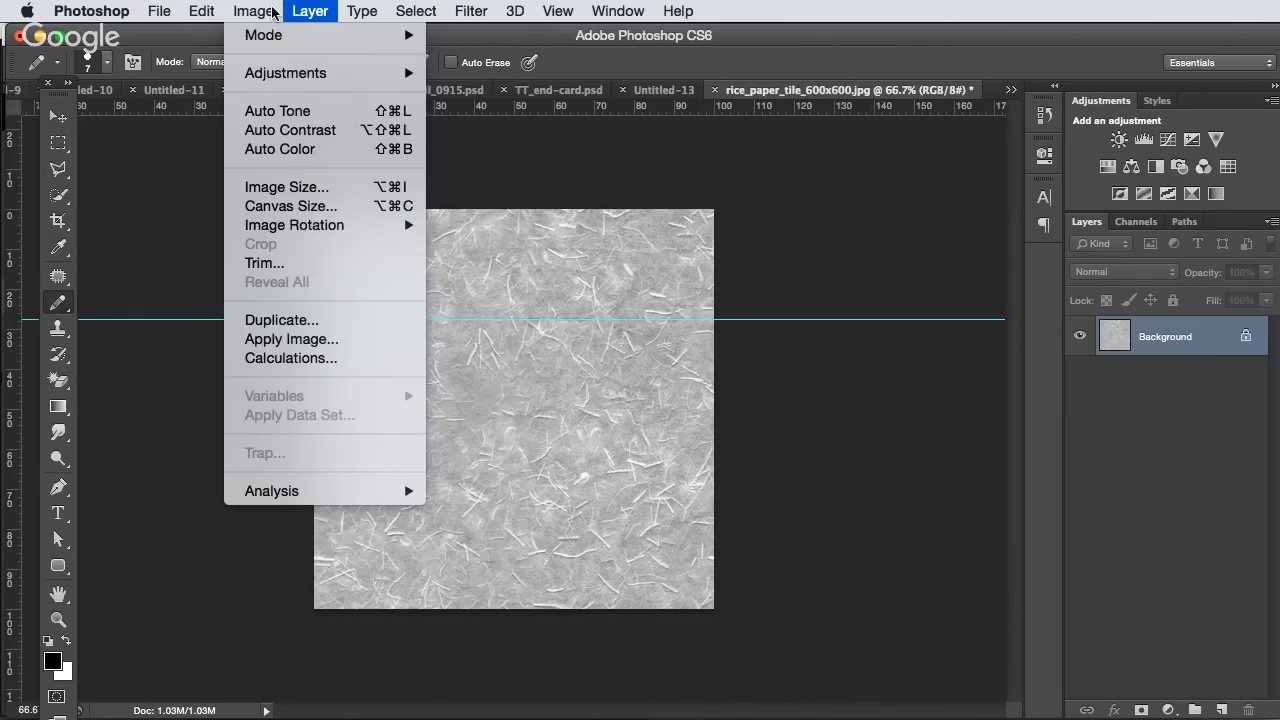
{"action": "left_click", "coordinate": [310, 190]}
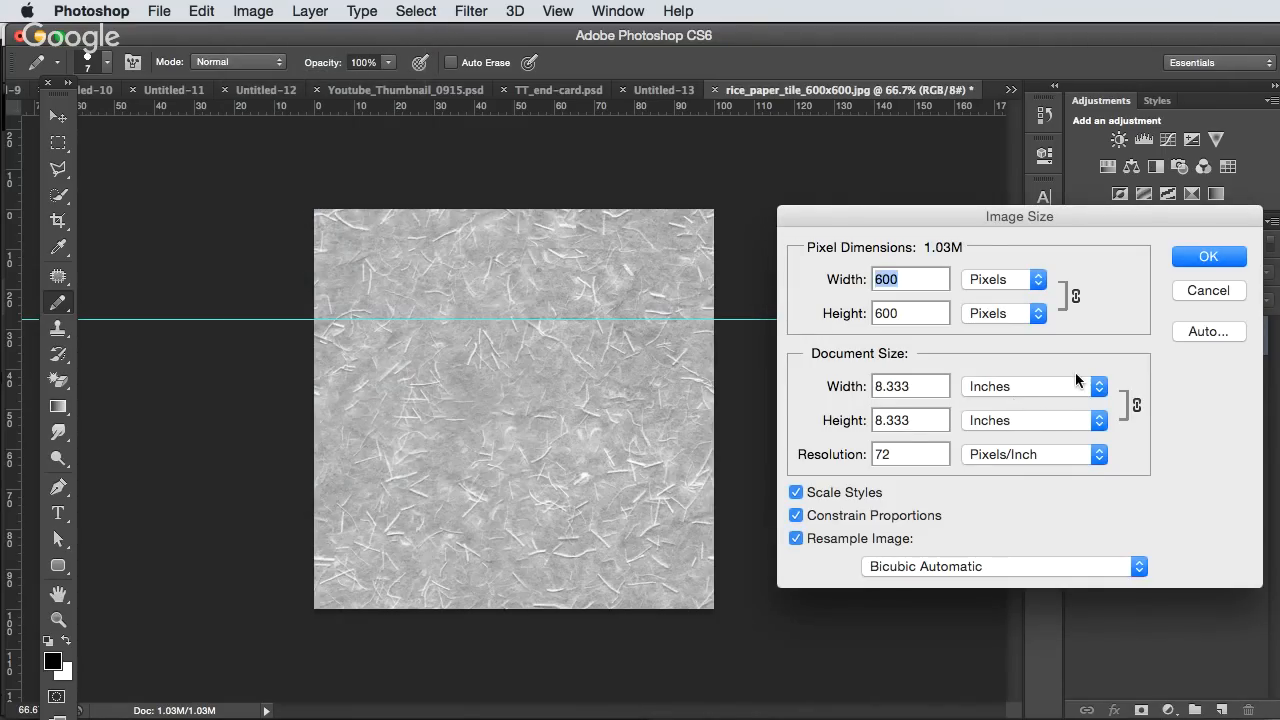
{"action": "left_click", "coordinate": [1204, 292]}
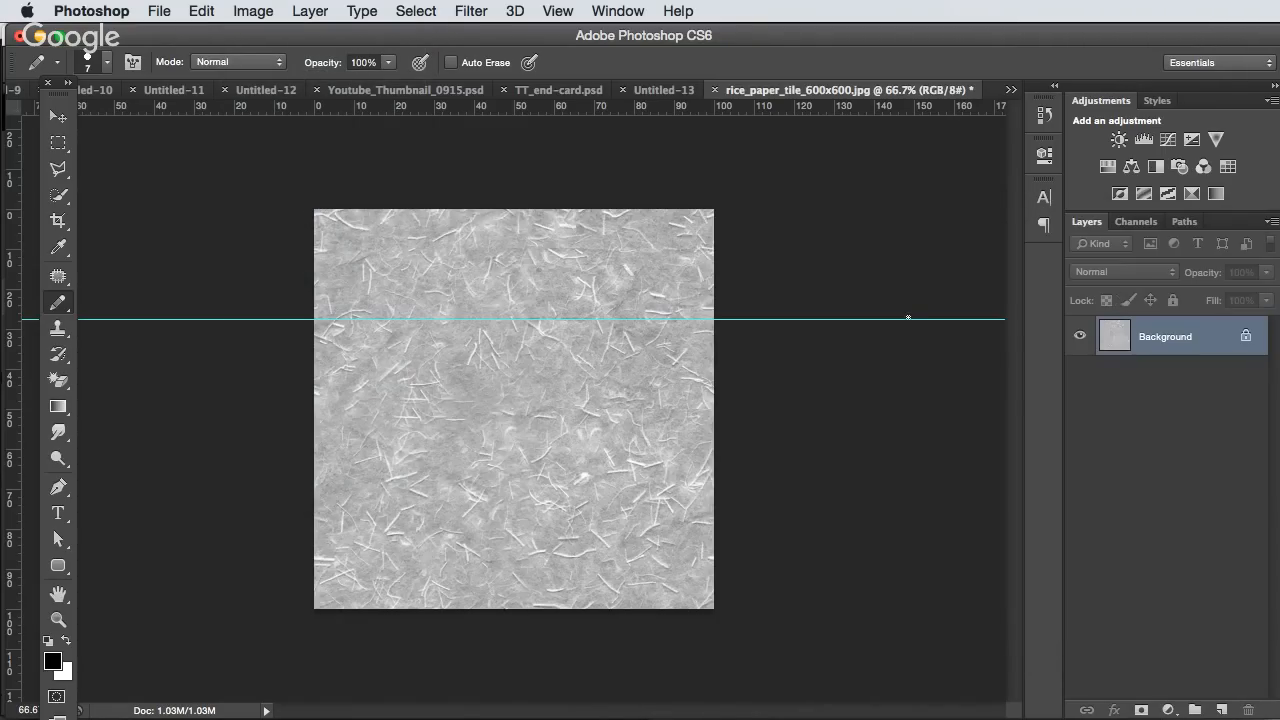
Return to Harmony Premium, show the fish-P-P layer again, and inspect the rice paper texture on the fish at different magnifications
{"action": "mouse_move", "coordinate": [445, 705]}
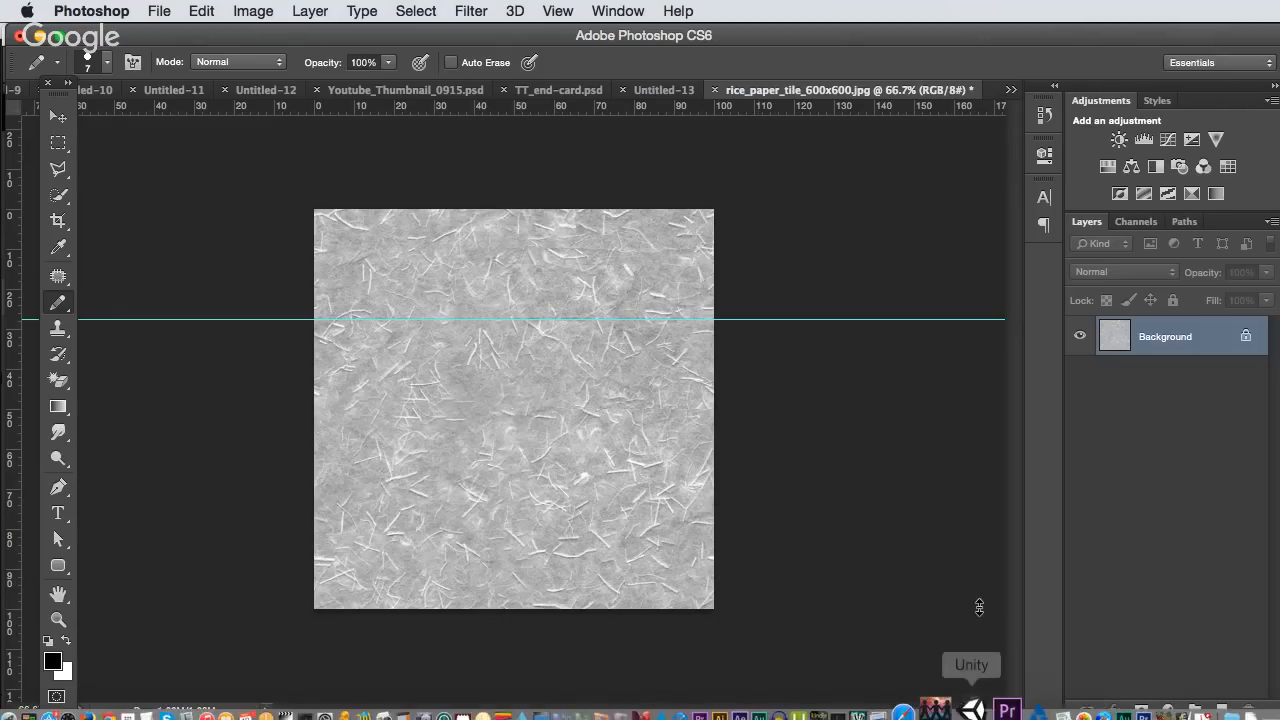
{"action": "mouse_move", "coordinate": [1172, 716]}
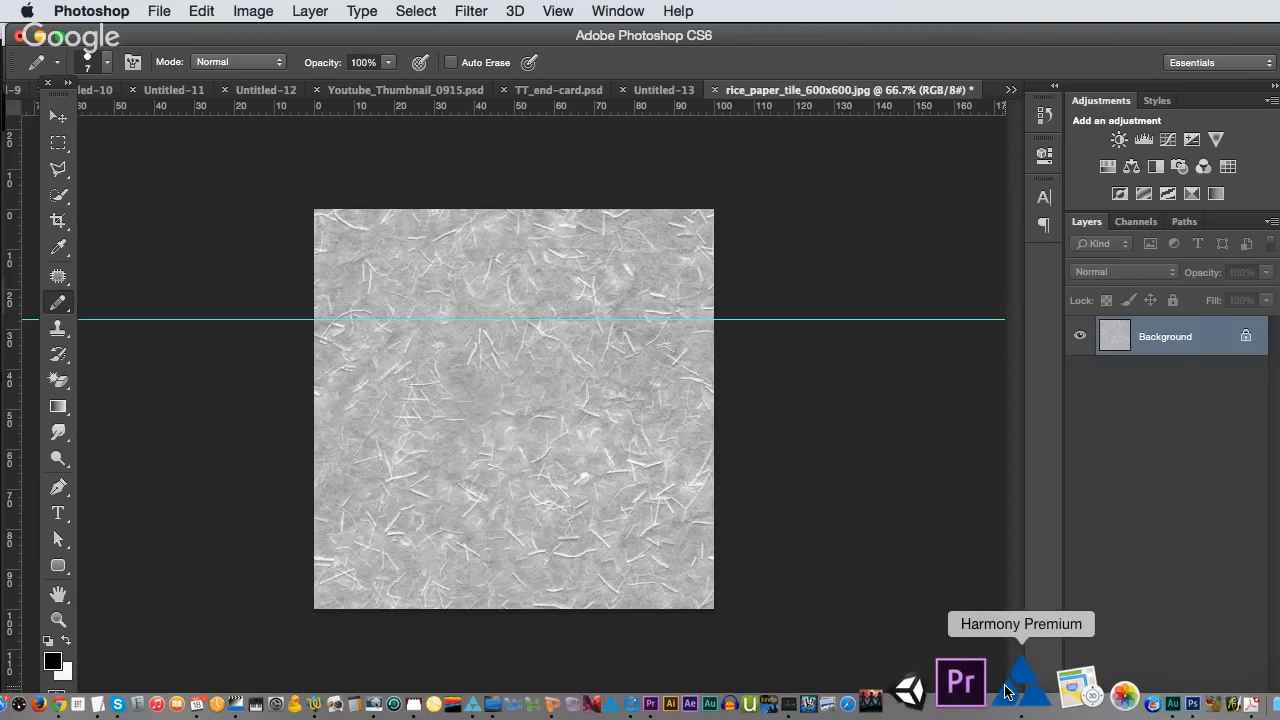
{"action": "left_click", "coordinate": [1019, 684]}
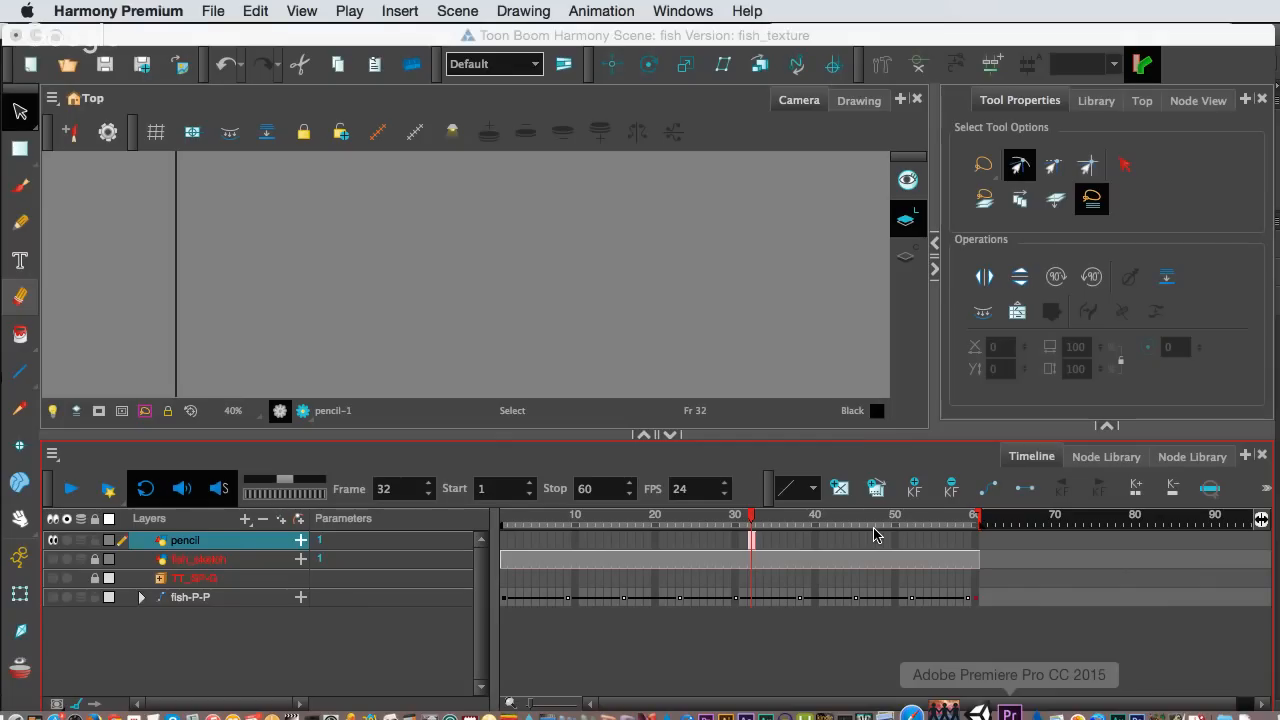
{"action": "left_click", "coordinate": [53, 597]}
{"action": "scroll", "coordinate": [505, 240], "scroll_direction": "up", "scroll_amount": 2}
{"action": "scroll", "coordinate": [505, 240], "scroll_direction": "up", "scroll_amount": 3}
{"action": "scroll", "coordinate": [505, 240], "scroll_direction": "down", "scroll_amount": 3}
{"action": "scroll", "coordinate": [505, 240], "scroll_direction": "up", "scroll_amount": 4}
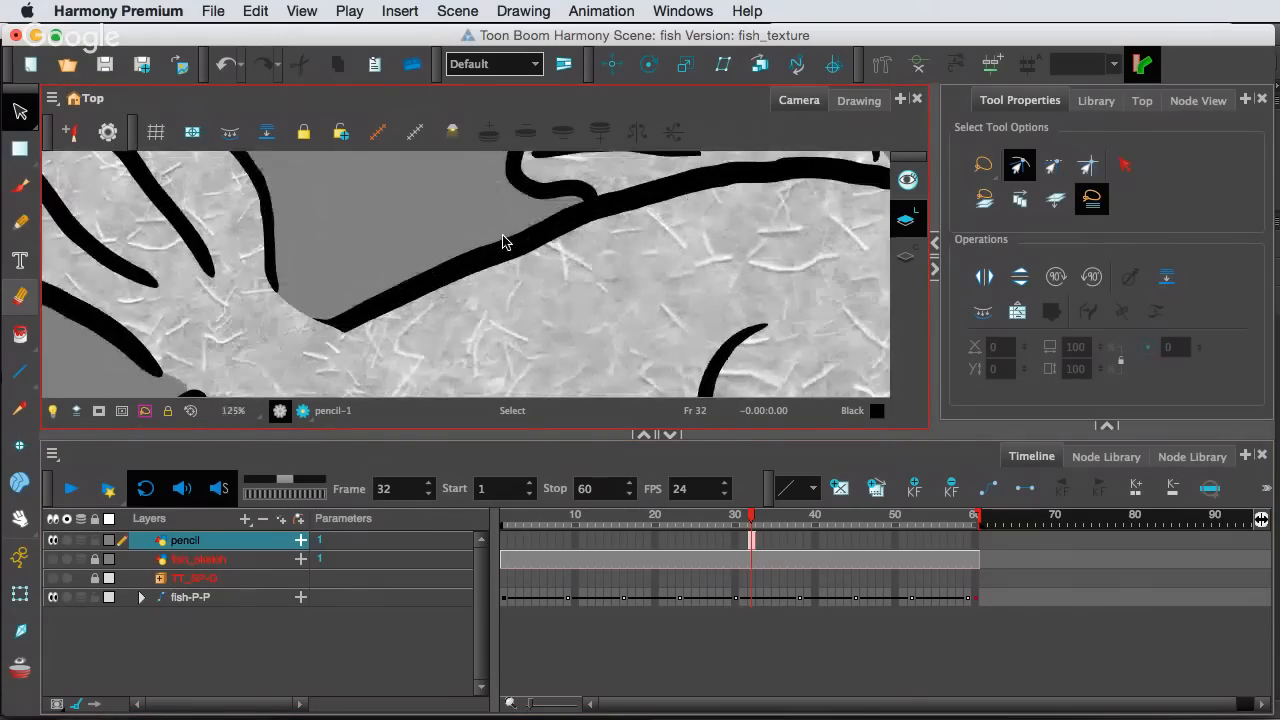
{"action": "scroll", "coordinate": [505, 240], "scroll_direction": "down", "scroll_amount": 4}
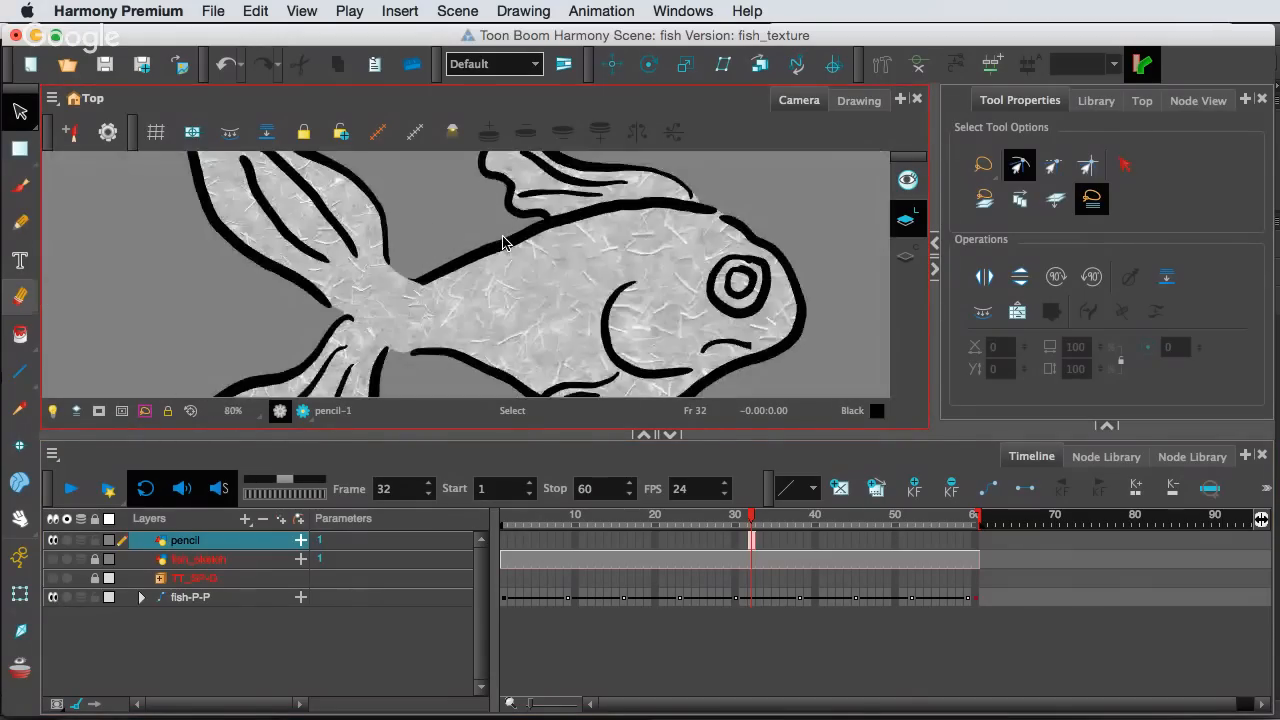
{"action": "scroll", "coordinate": [505, 240], "scroll_direction": "up", "scroll_amount": 2}
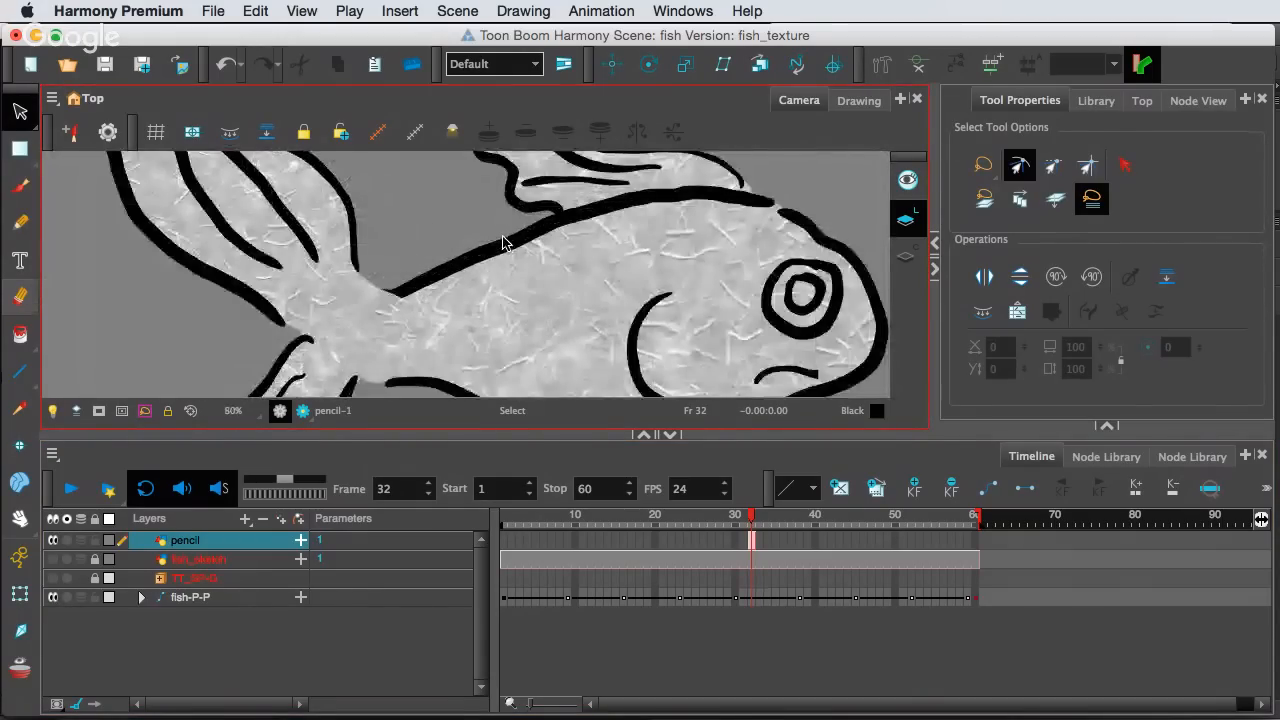
{"action": "scroll", "coordinate": [505, 240], "scroll_direction": "down", "scroll_amount": 2}
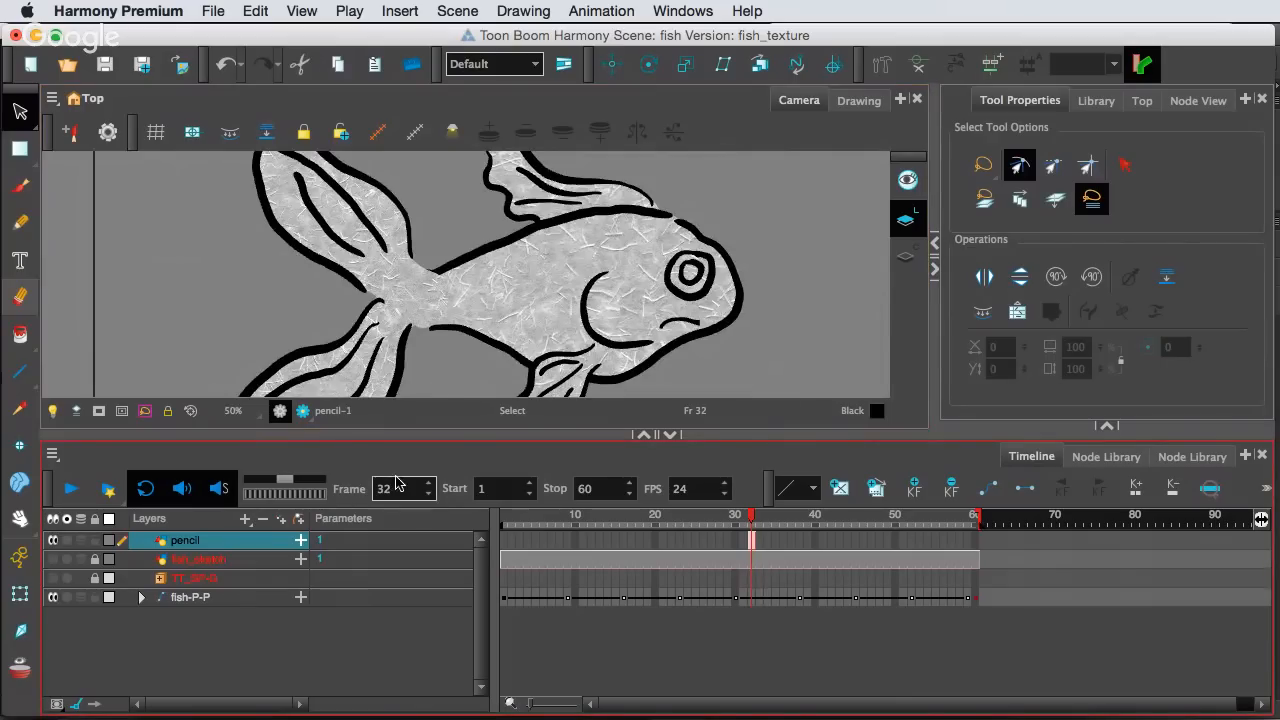
Clear the layer selection and add a Colour-Card layer to the scene as a background behind the fish
{"action": "left_click", "coordinate": [186, 636]}
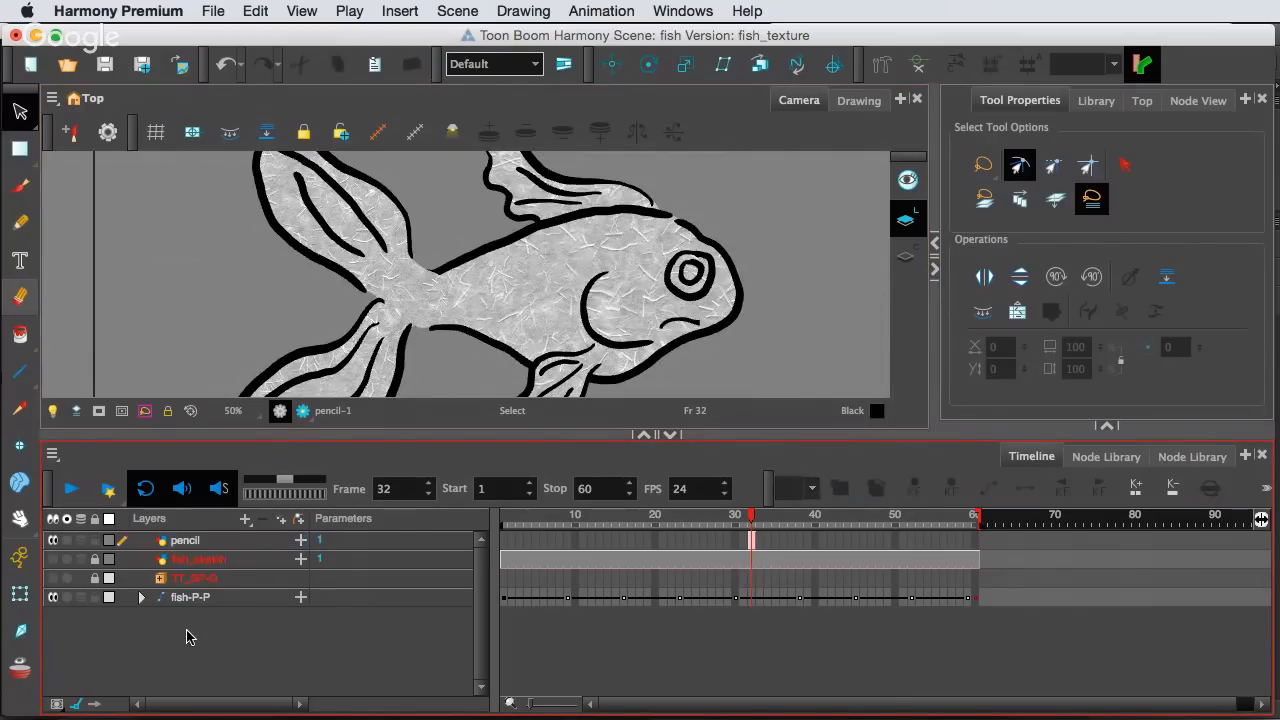
{"action": "left_click", "coordinate": [245, 519]}
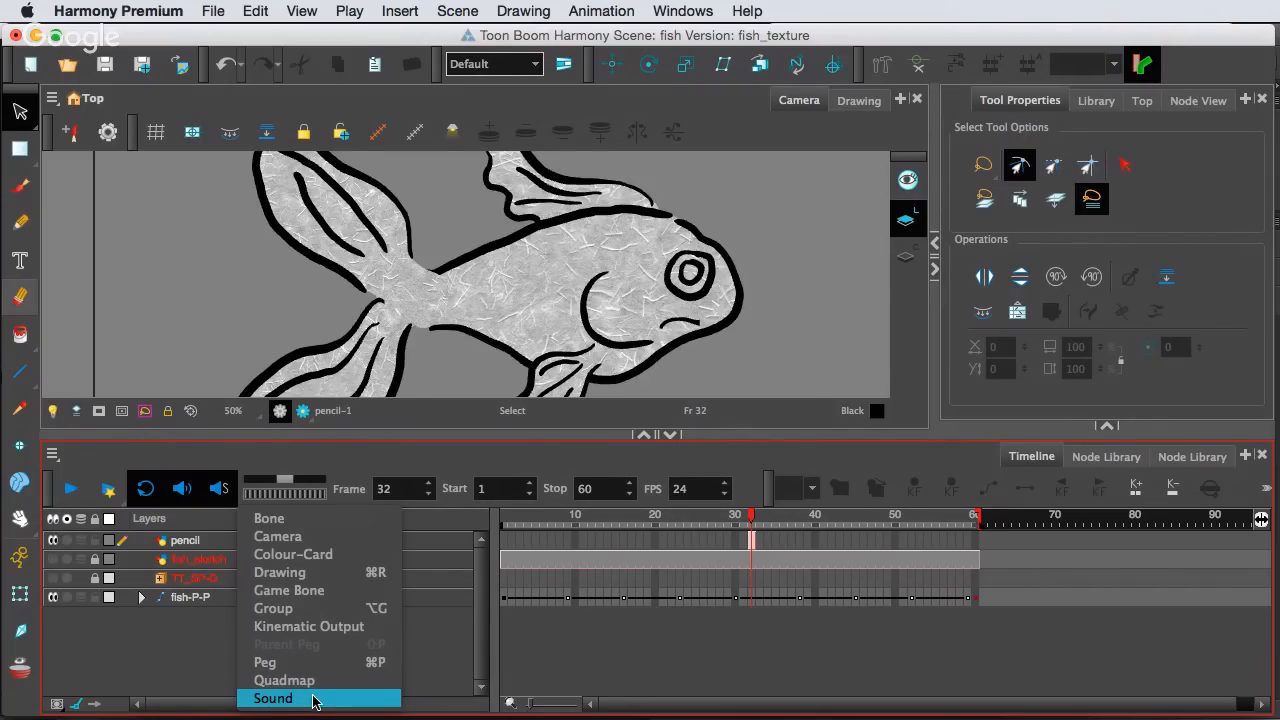
{"action": "left_click", "coordinate": [324, 558]}
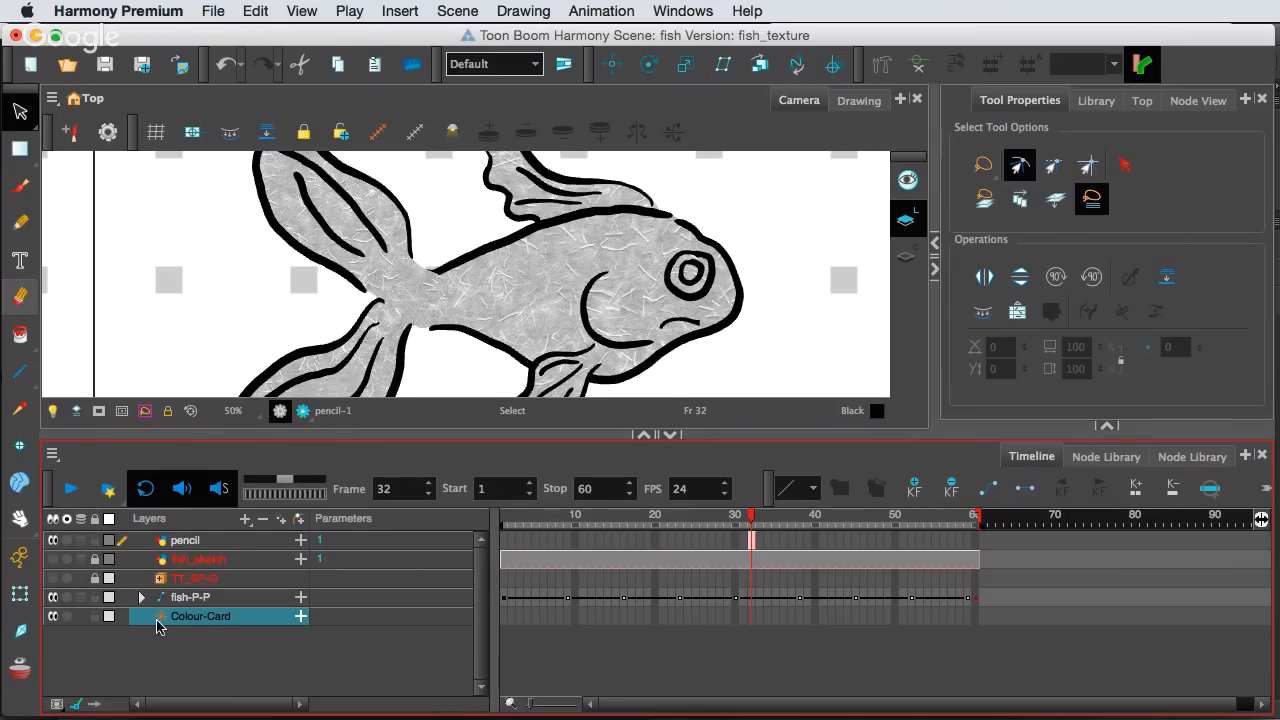
Set the Colour-Card layer's colour to a light blue with Red 138, Green 171 and Blue 244, and close its properties
{"action": "double_click", "coordinate": [146, 620]}
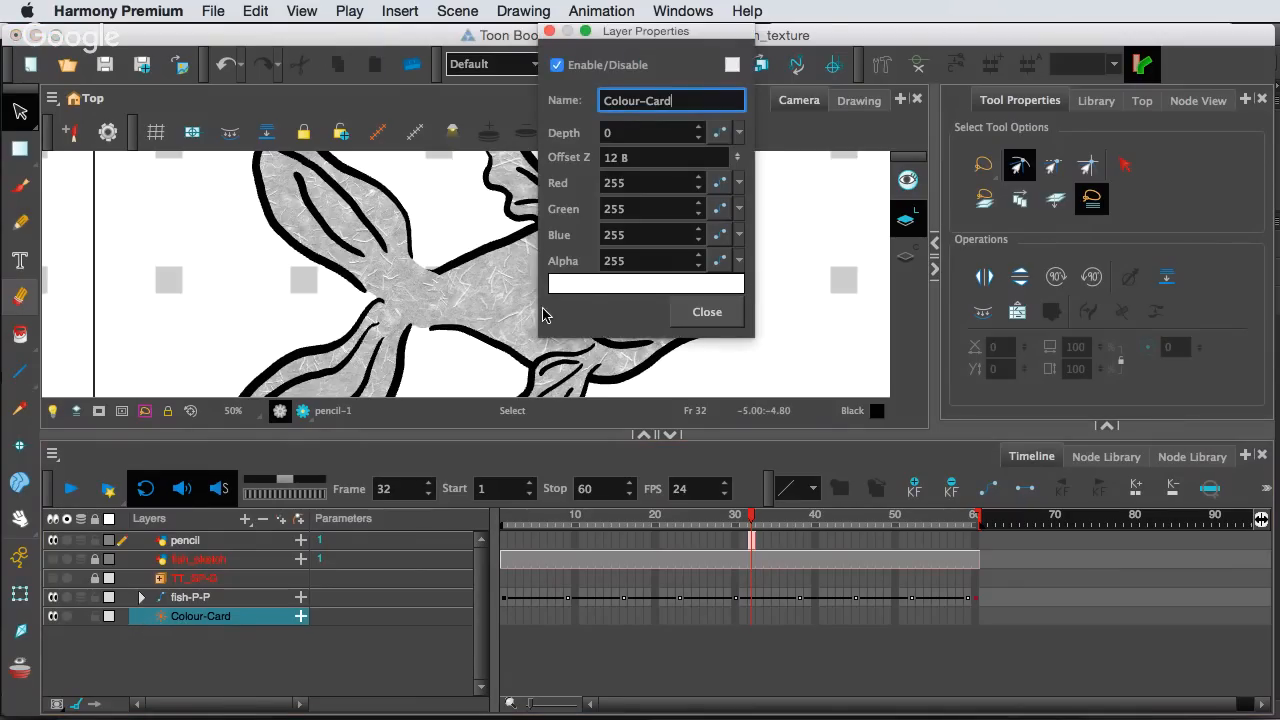
{"action": "left_click", "coordinate": [595, 288]}
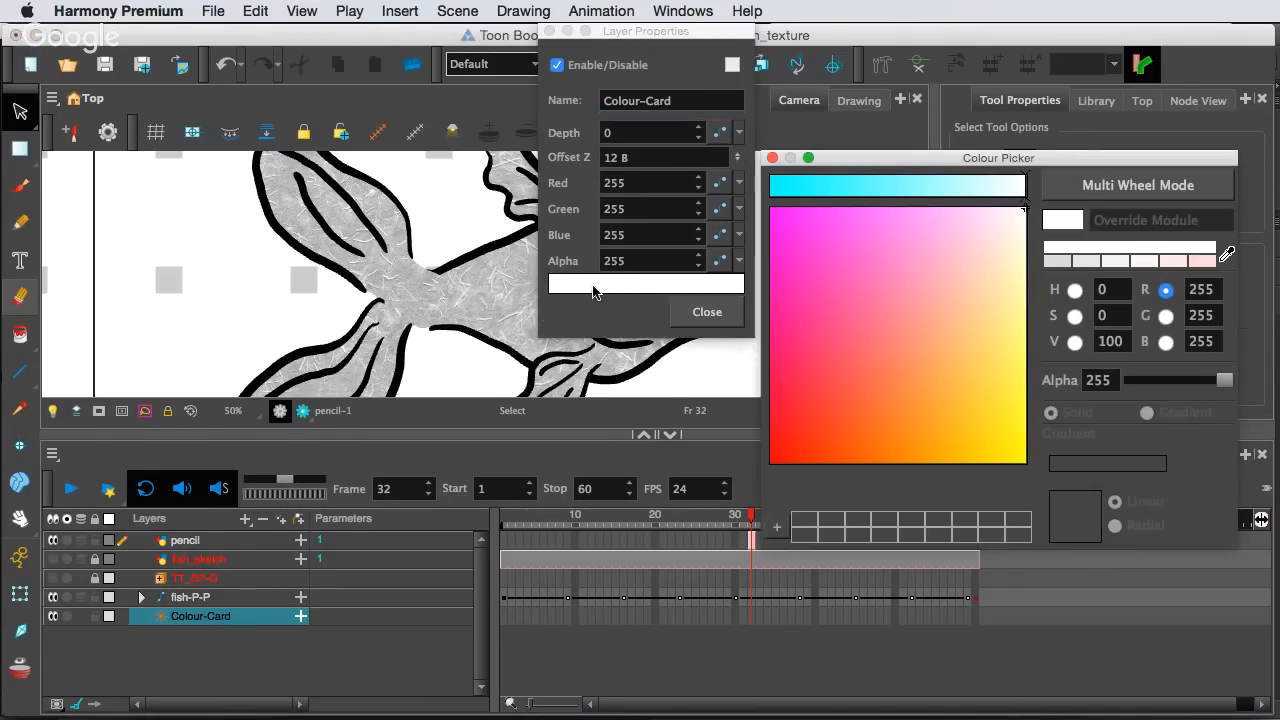
{"action": "left_click", "coordinate": [852, 190]}
{"action": "mouse_move", "coordinate": [852, 190]}
{"action": "left_mouse_down"}
{"action": "mouse_move", "coordinate": [908, 189]}
{"action": "mouse_move", "coordinate": [886, 211]}
{"action": "mouse_move", "coordinate": [940, 217]}
{"action": "left_mouse_up"}
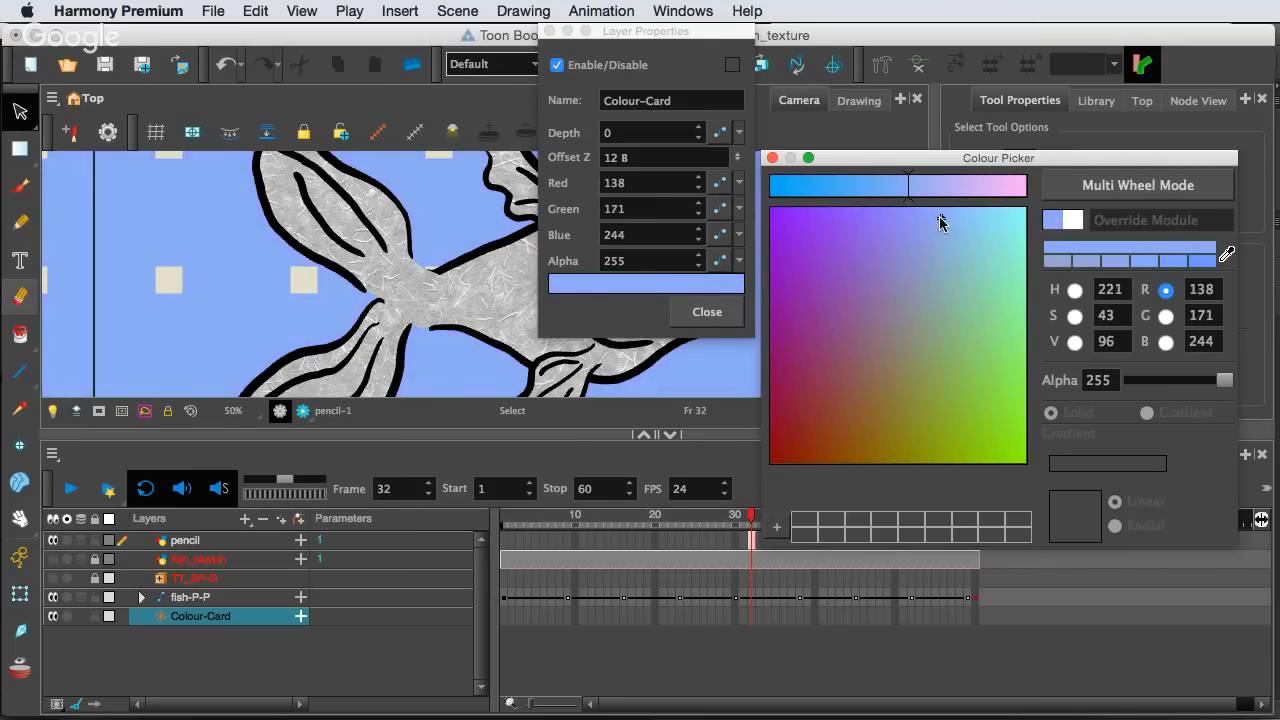
{"action": "left_click", "coordinate": [773, 158]}
{"action": "left_click", "coordinate": [702, 311]}
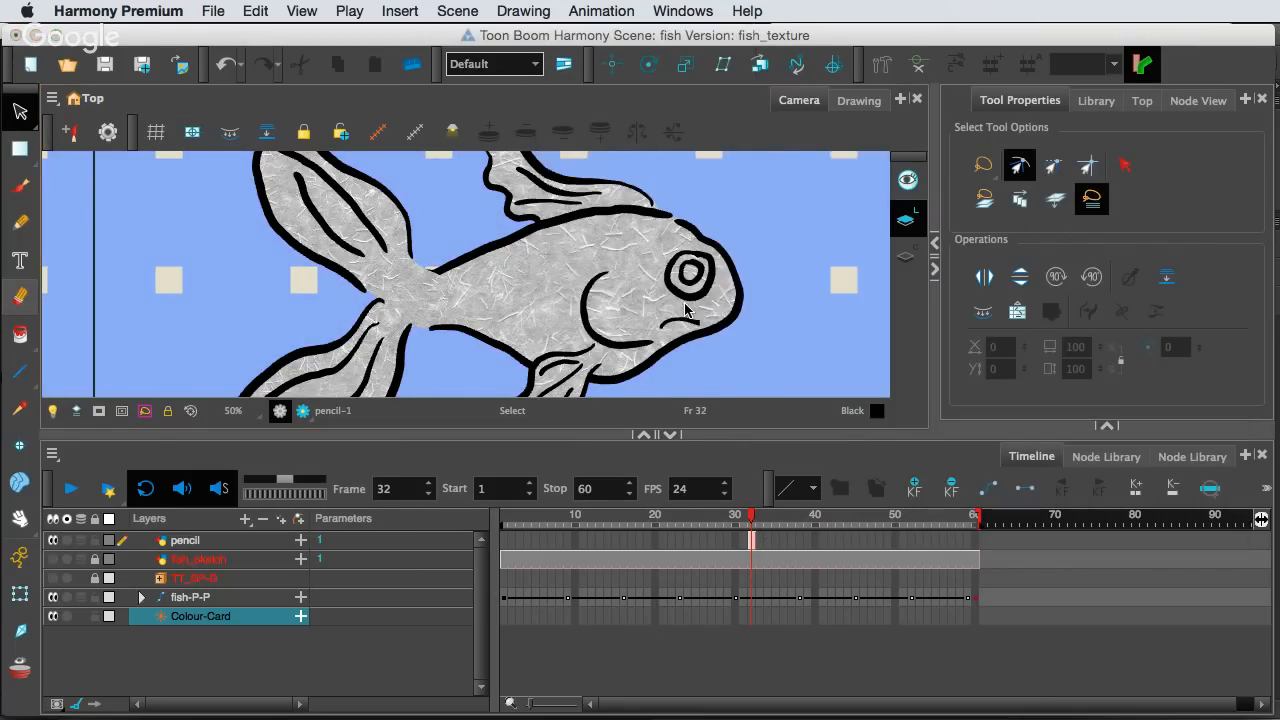
Clear the layer selection, fit the scene to the Camera view, and enlarge the Camera view by shrinking the Timeline
{"action": "left_click", "coordinate": [262, 688]}
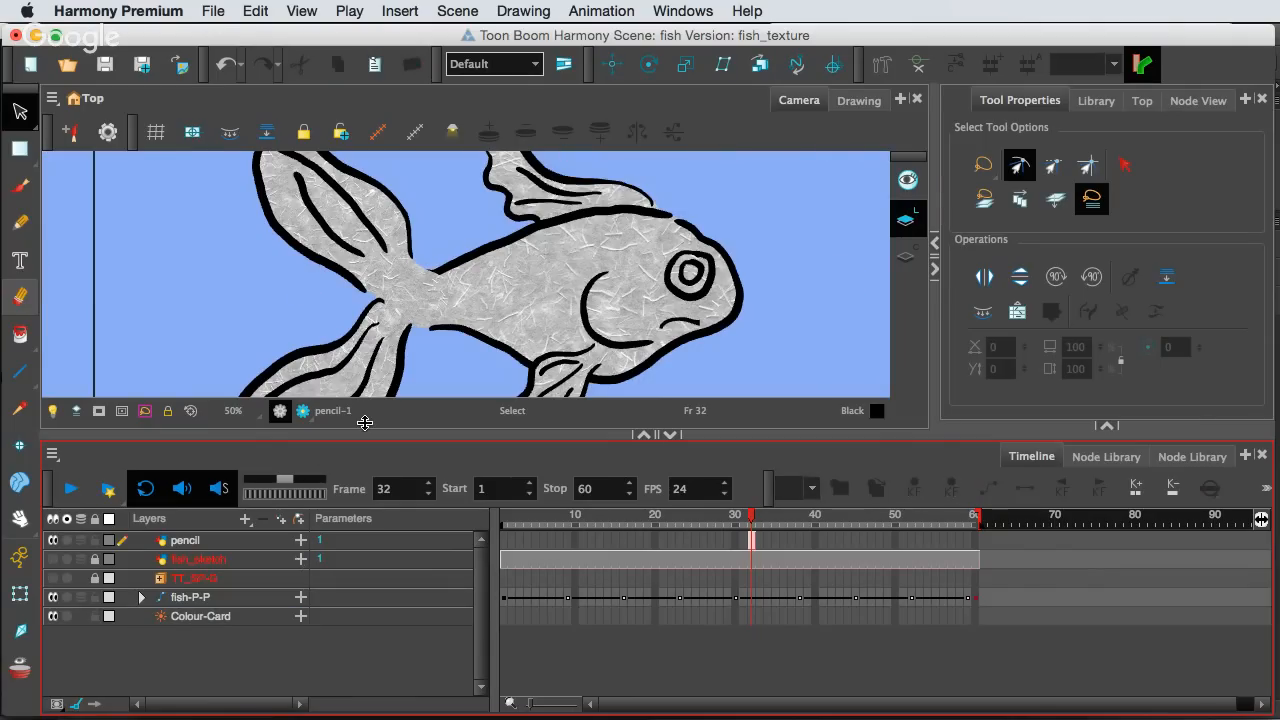
{"action": "scroll", "coordinate": [380, 423], "scroll_direction": "down", "scroll_amount": 2}
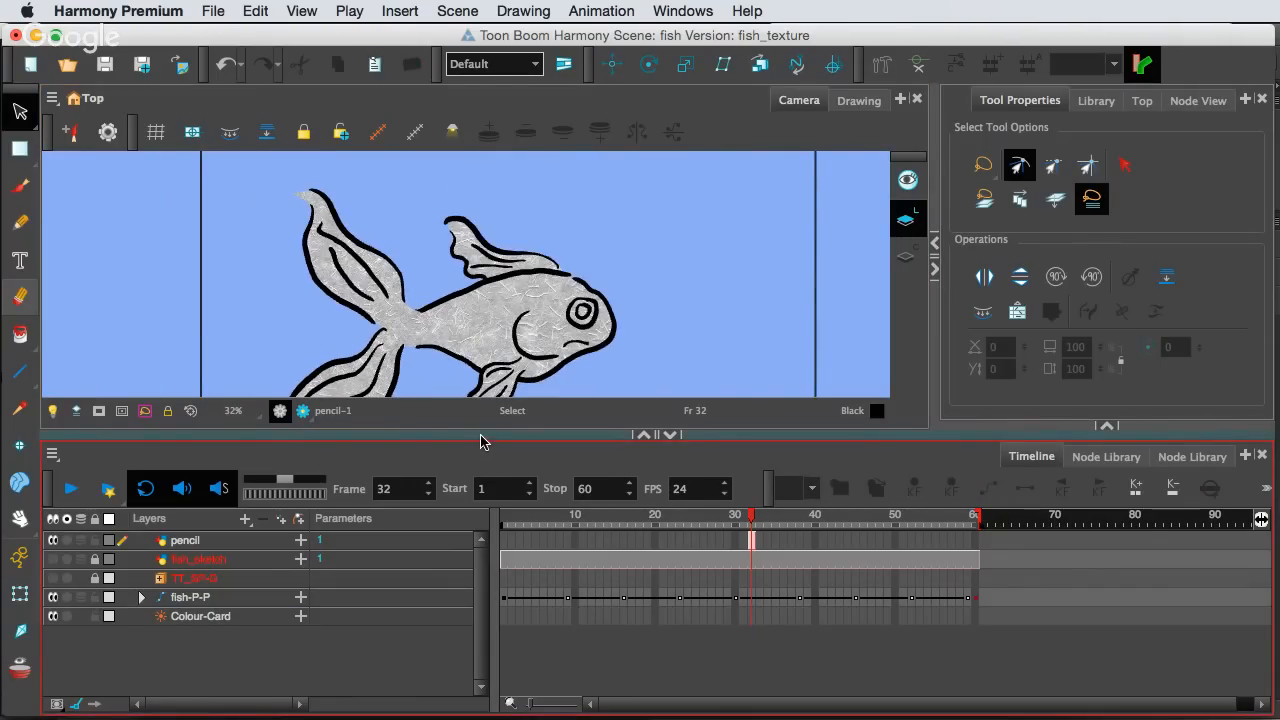
{"action": "left_click", "coordinate": [231, 411]}
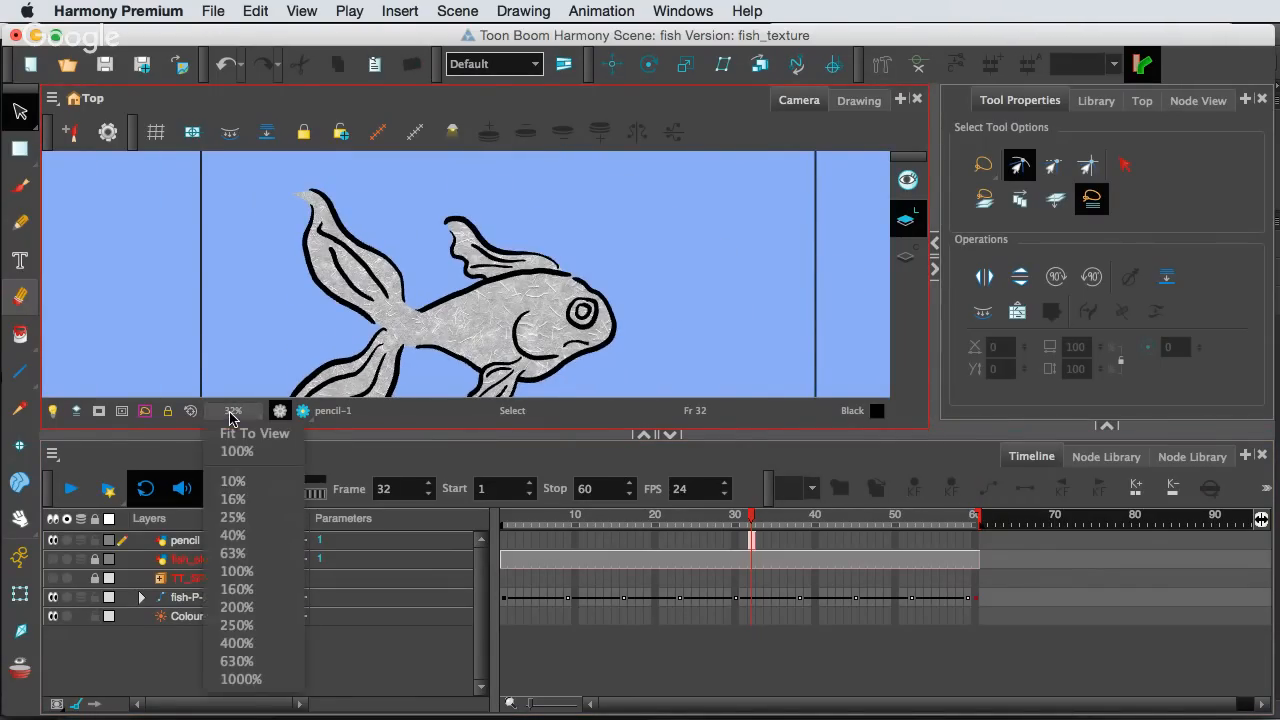
{"action": "left_click", "coordinate": [239, 453]}
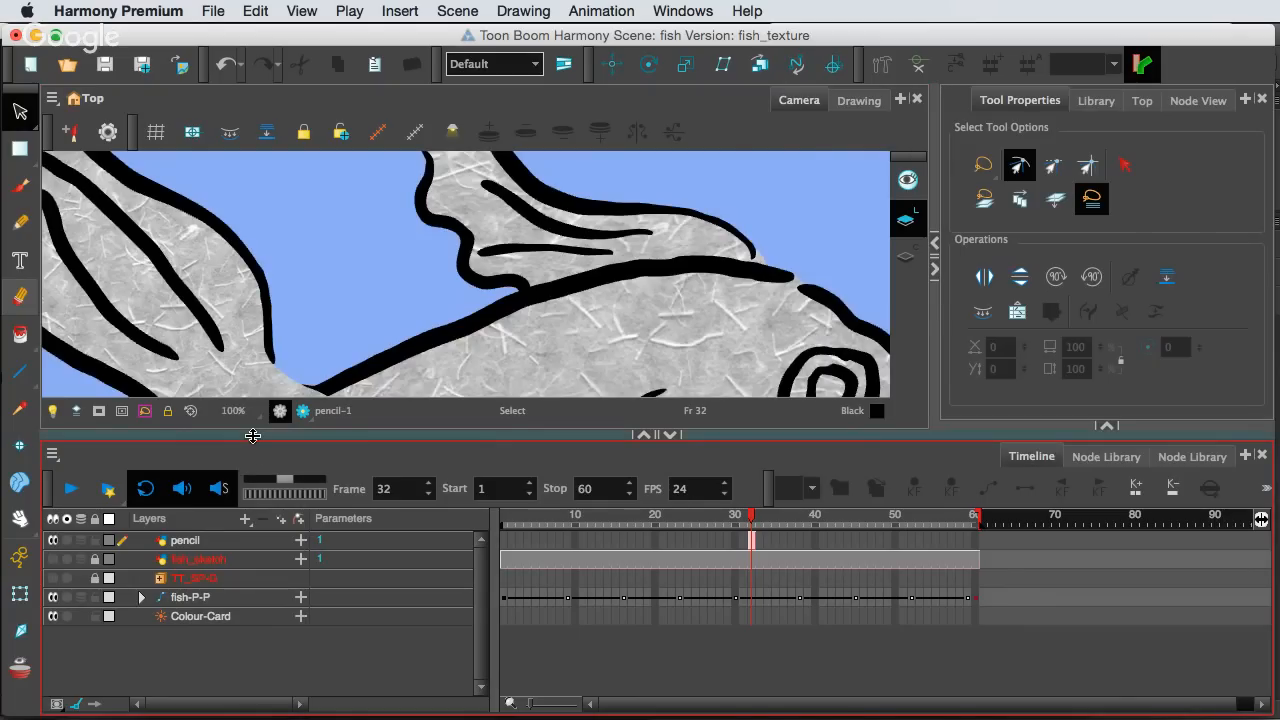
{"action": "left_click", "coordinate": [240, 411]}
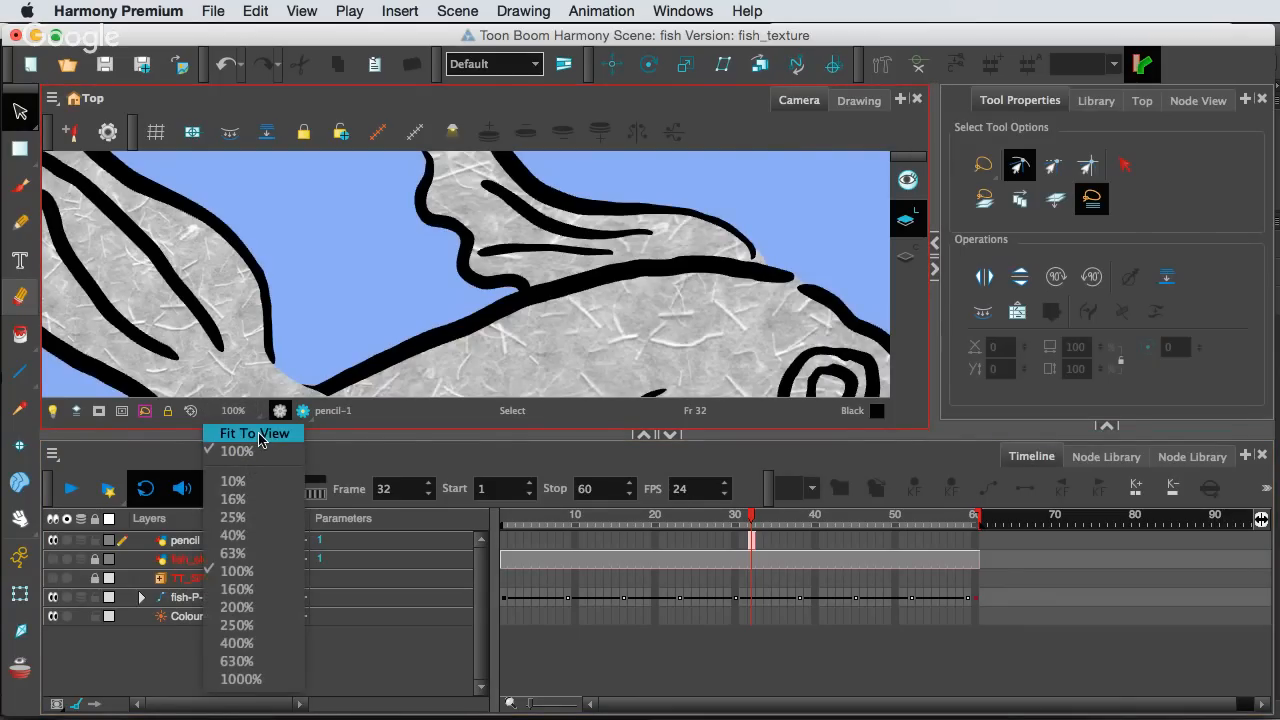
{"action": "left_click", "coordinate": [255, 434]}
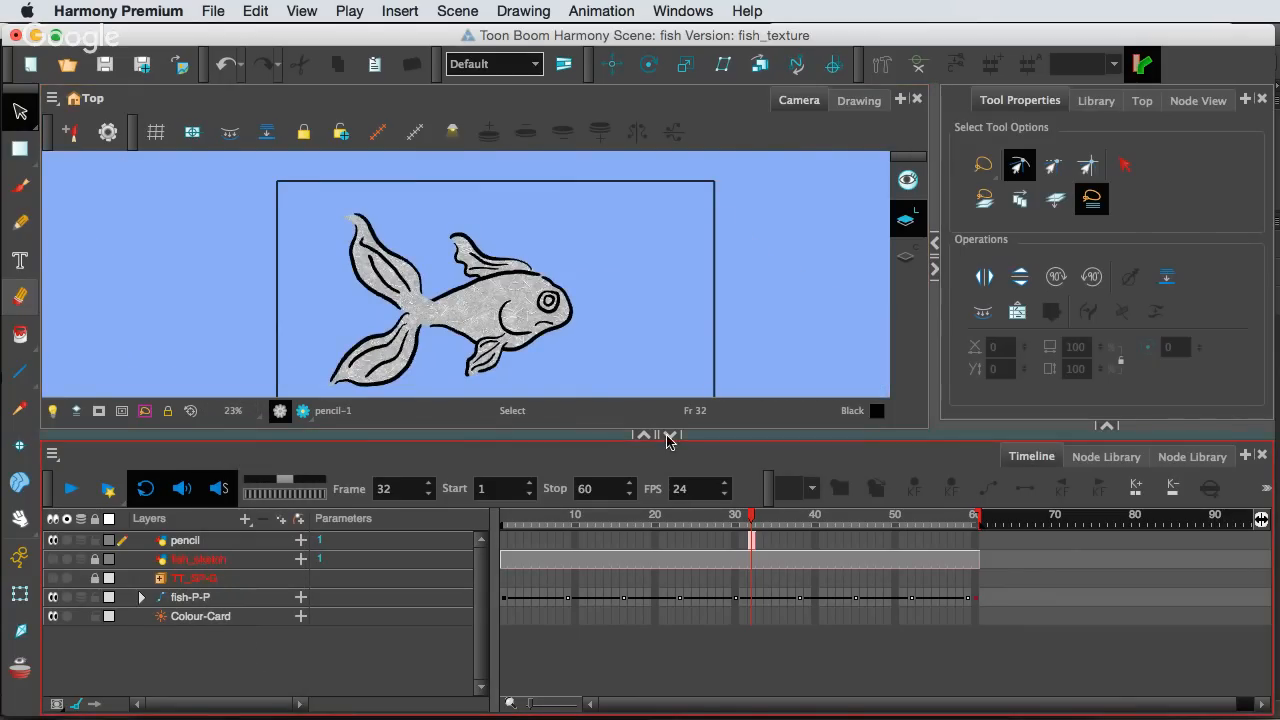
{"action": "left_click_drag", "start_coordinate": [672, 440], "coordinate": [670, 640]}
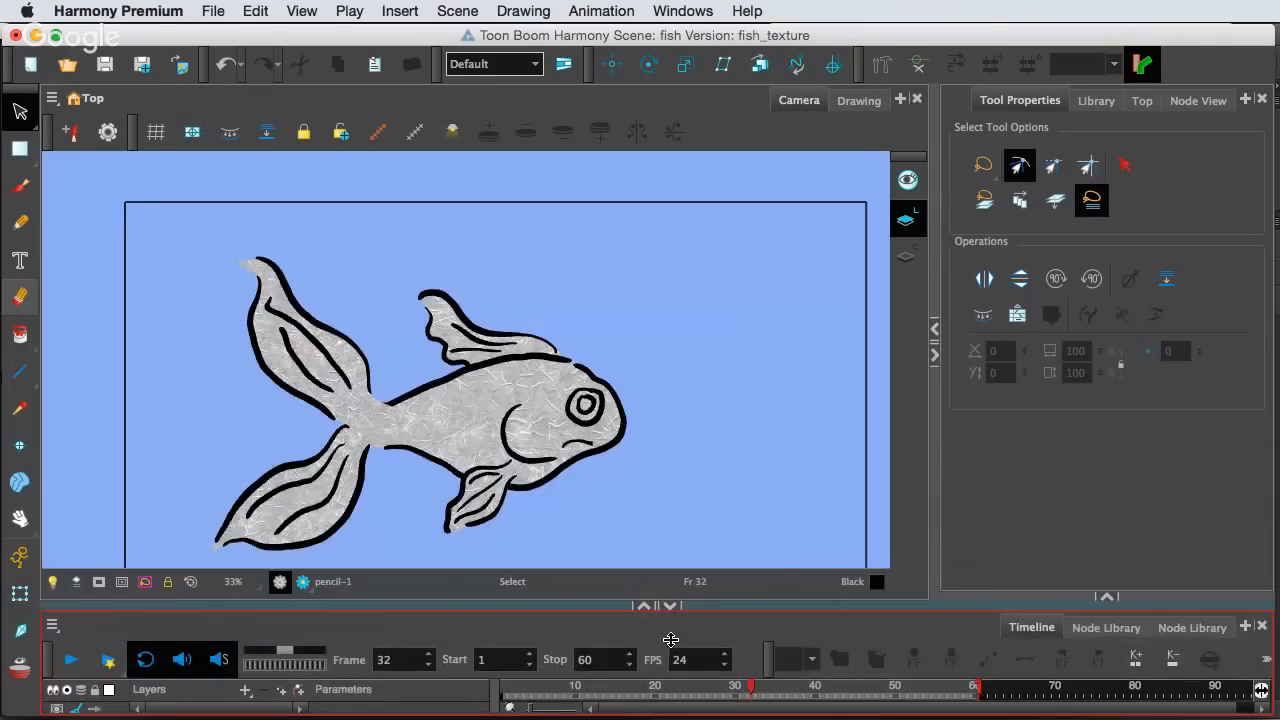
Render a preview of the current frame, inspect the fish's rice paper texture up close, and return to the normal working display
{"action": "scroll", "coordinate": [571, 461], "scroll_direction": "up", "scroll_amount": 2}
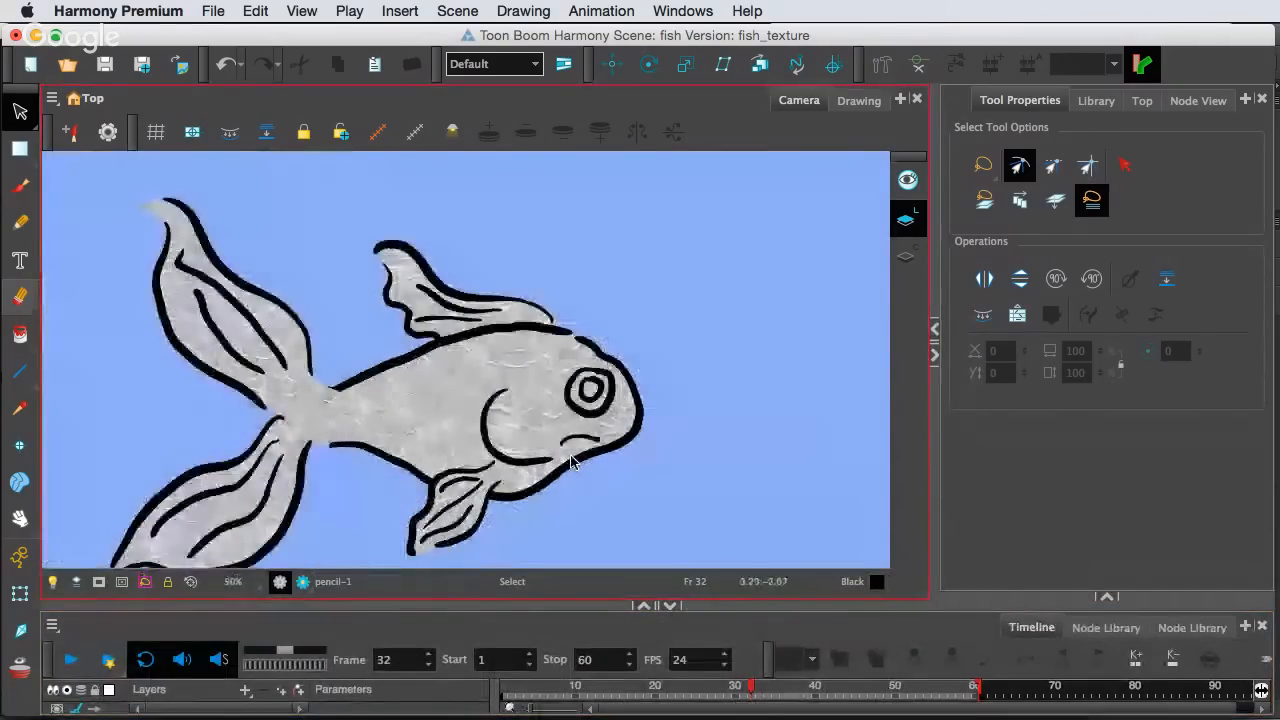
{"action": "left_click_drag", "start_coordinate": [289, 420], "coordinate": [387, 346]}
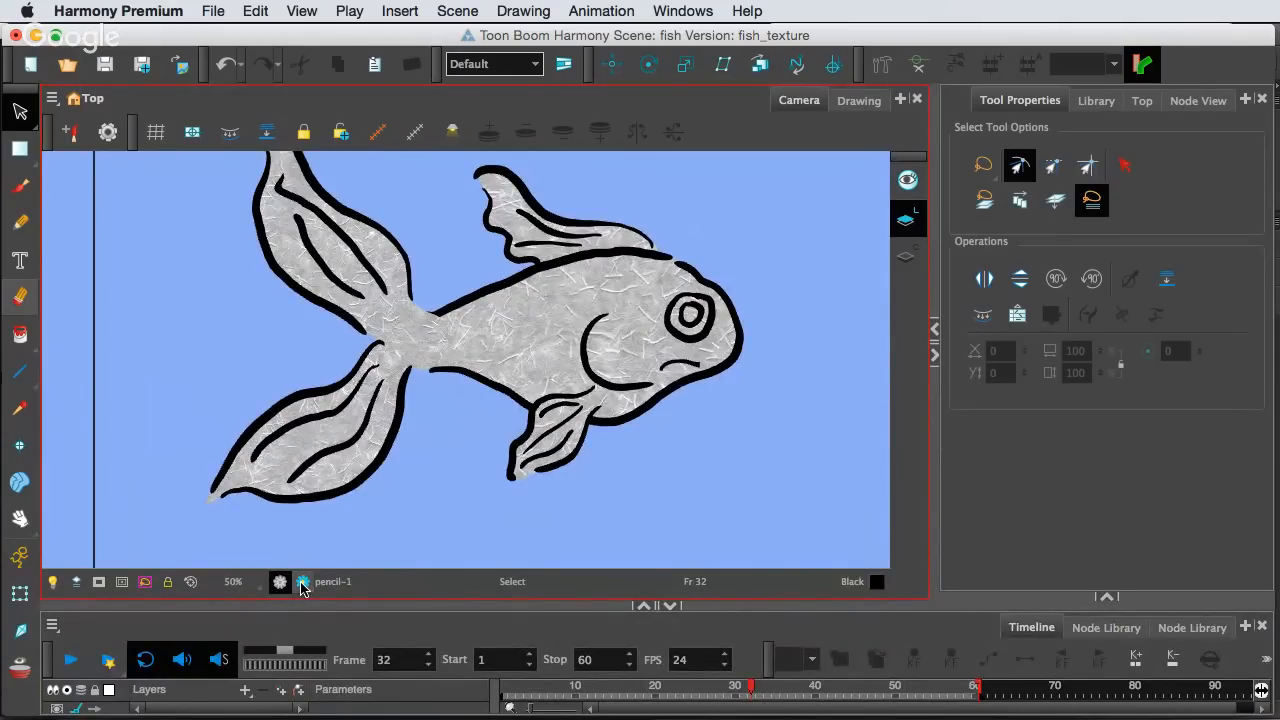
{"action": "left_click", "coordinate": [302, 583]}
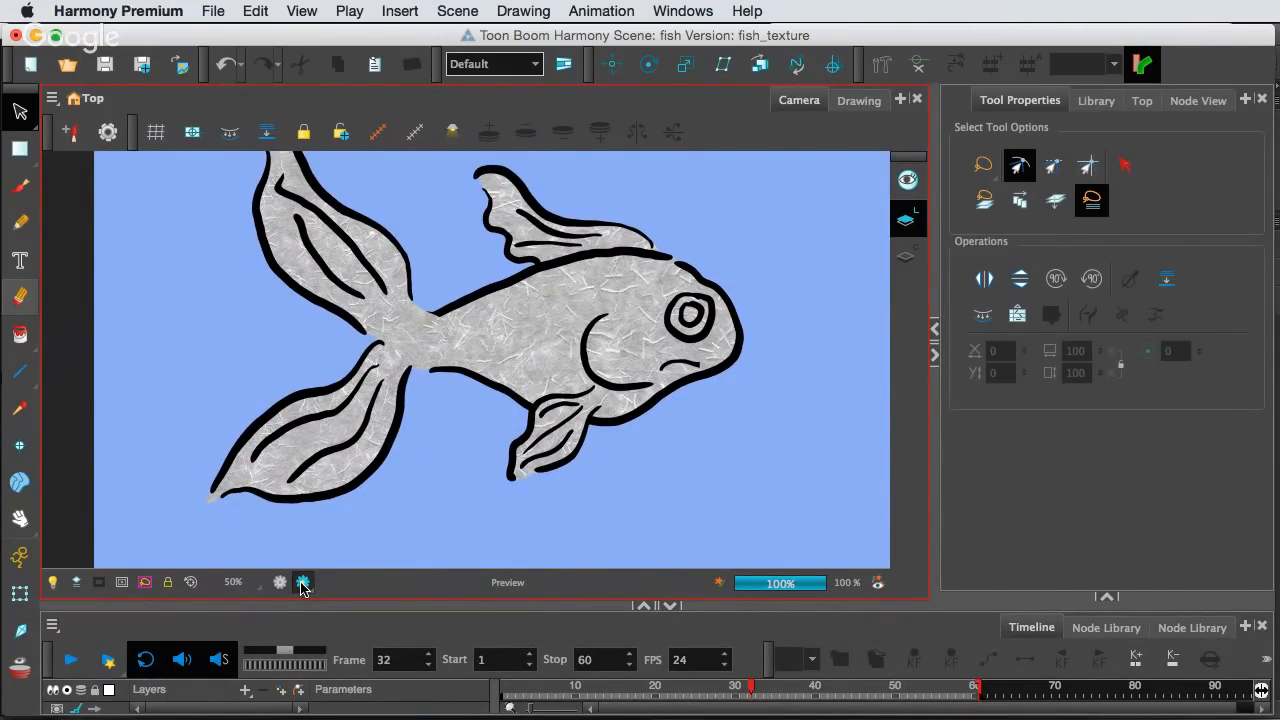
{"action": "scroll", "coordinate": [399, 449], "scroll_direction": "up", "scroll_amount": 2}
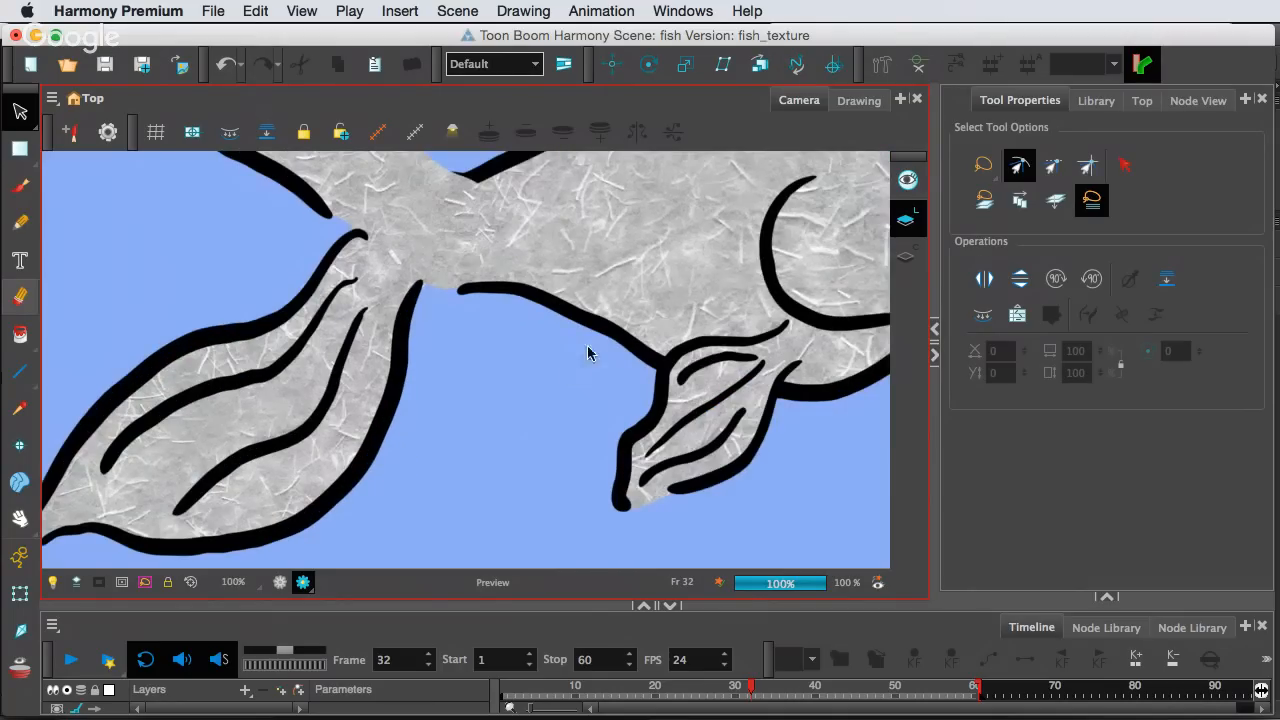
{"action": "mouse_move", "coordinate": [611, 280]}
{"action": "left_mouse_down"}
{"action": "mouse_move", "coordinate": [407, 397]}
{"action": "mouse_move", "coordinate": [320, 405]}
{"action": "mouse_move", "coordinate": [491, 397]}
{"action": "mouse_move", "coordinate": [508, 304]}
{"action": "left_mouse_up"}
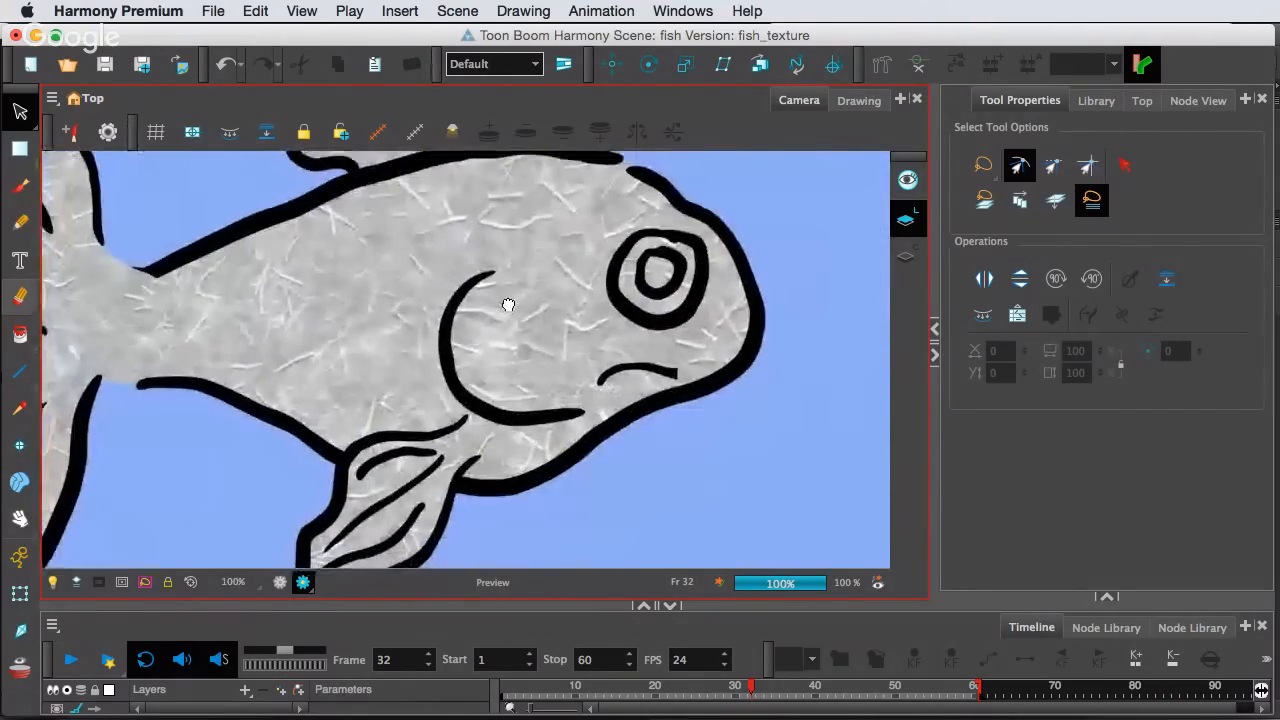
{"action": "scroll", "coordinate": [508, 304], "scroll_direction": "down", "scroll_amount": 2}
{"action": "scroll", "coordinate": [480, 348], "scroll_direction": "up", "scroll_amount": 2}
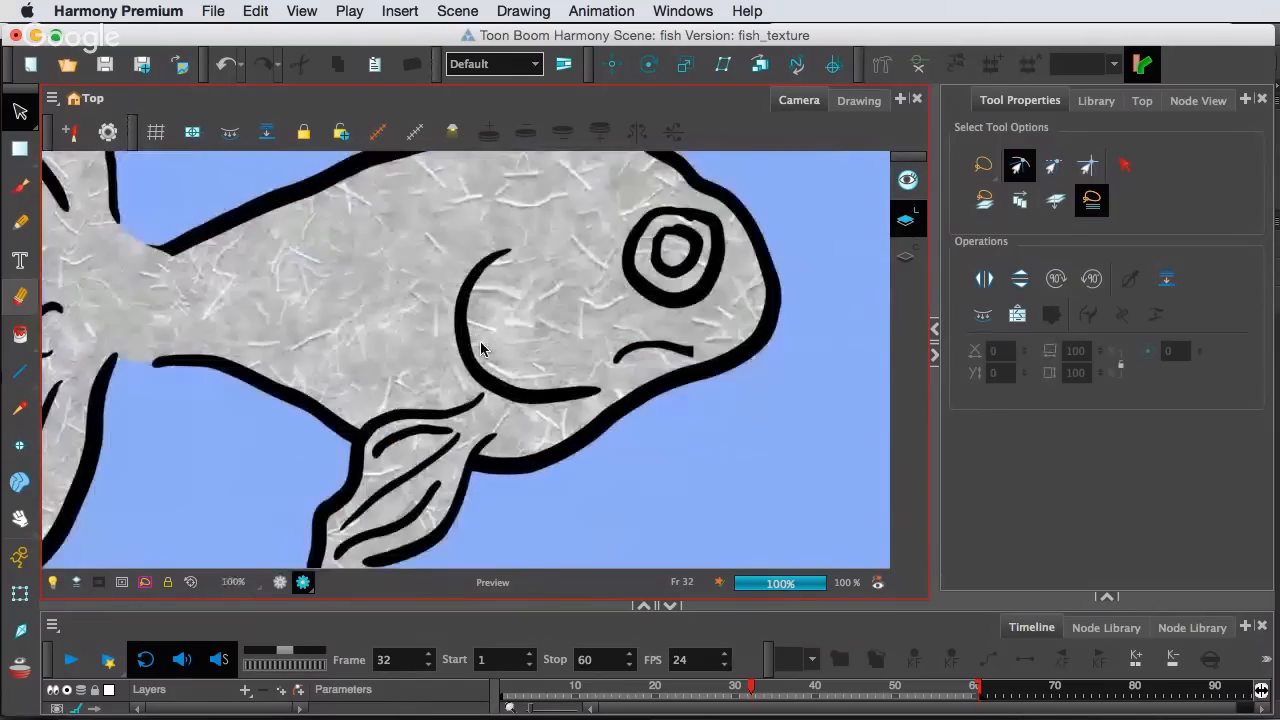
{"action": "scroll", "coordinate": [480, 348], "scroll_direction": "down", "scroll_amount": 3}
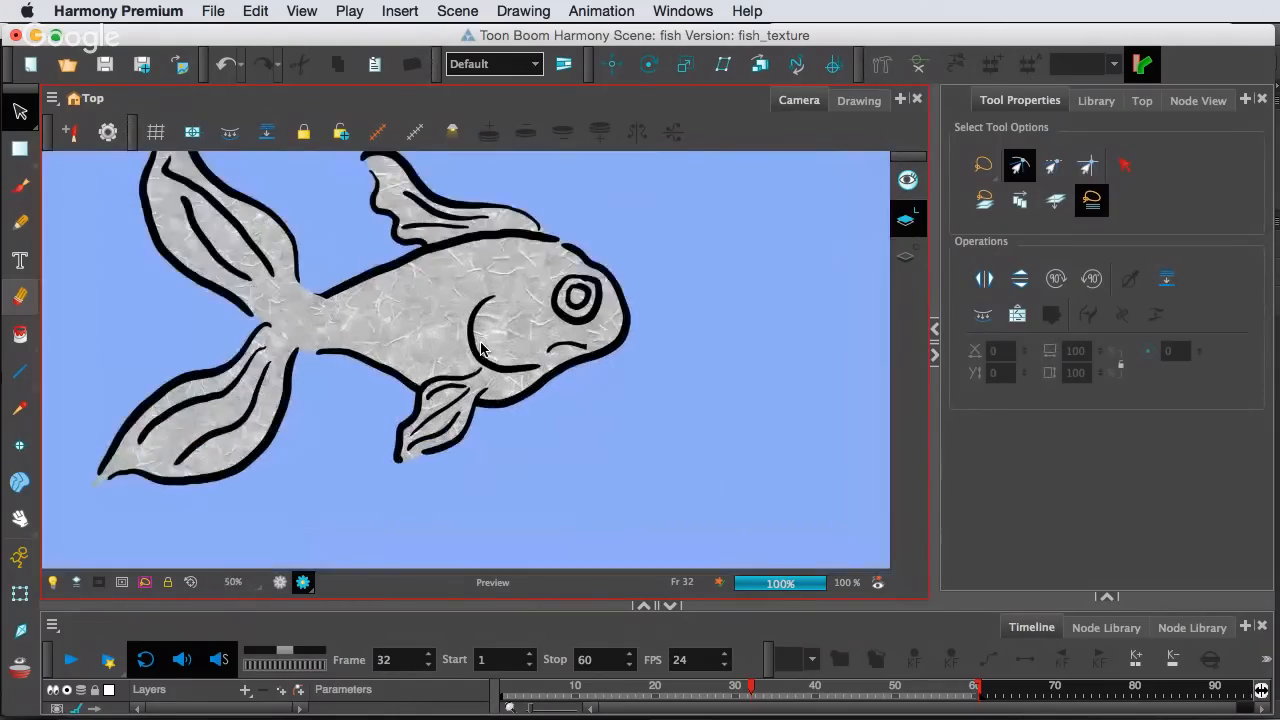
{"action": "scroll", "coordinate": [467, 352], "scroll_direction": "up", "scroll_amount": 1}
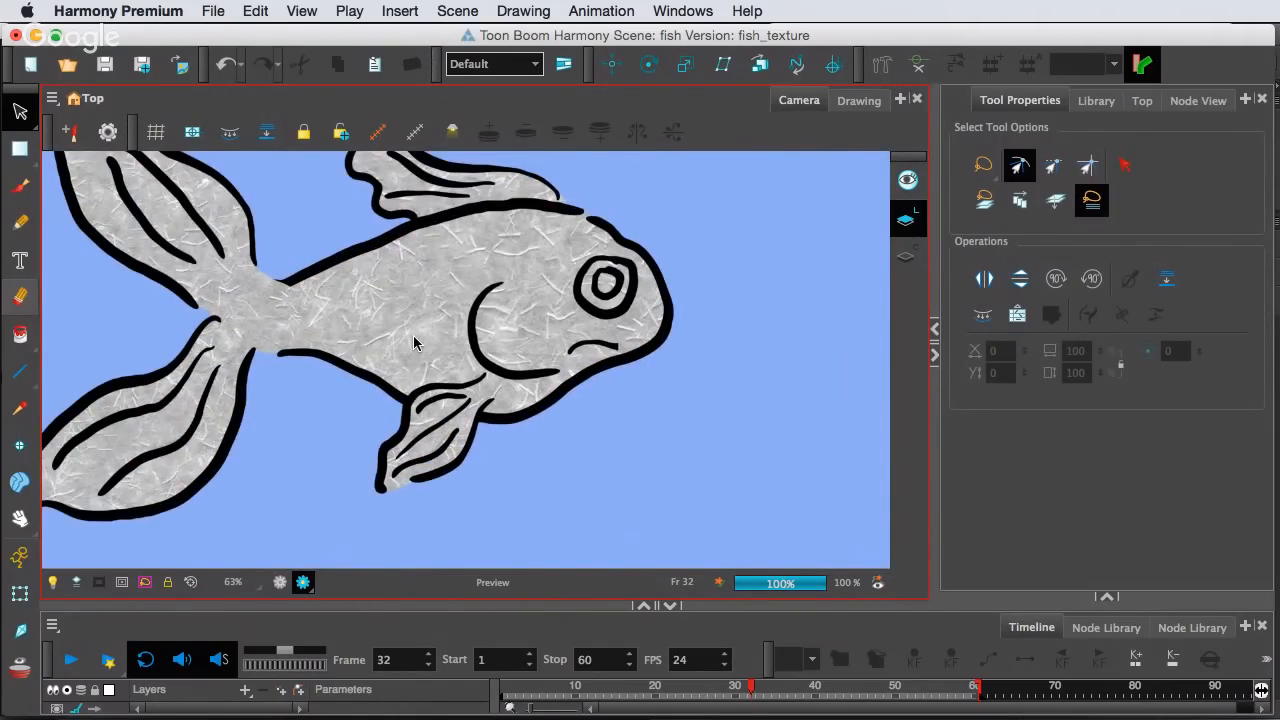
{"action": "left_click", "coordinate": [279, 582]}
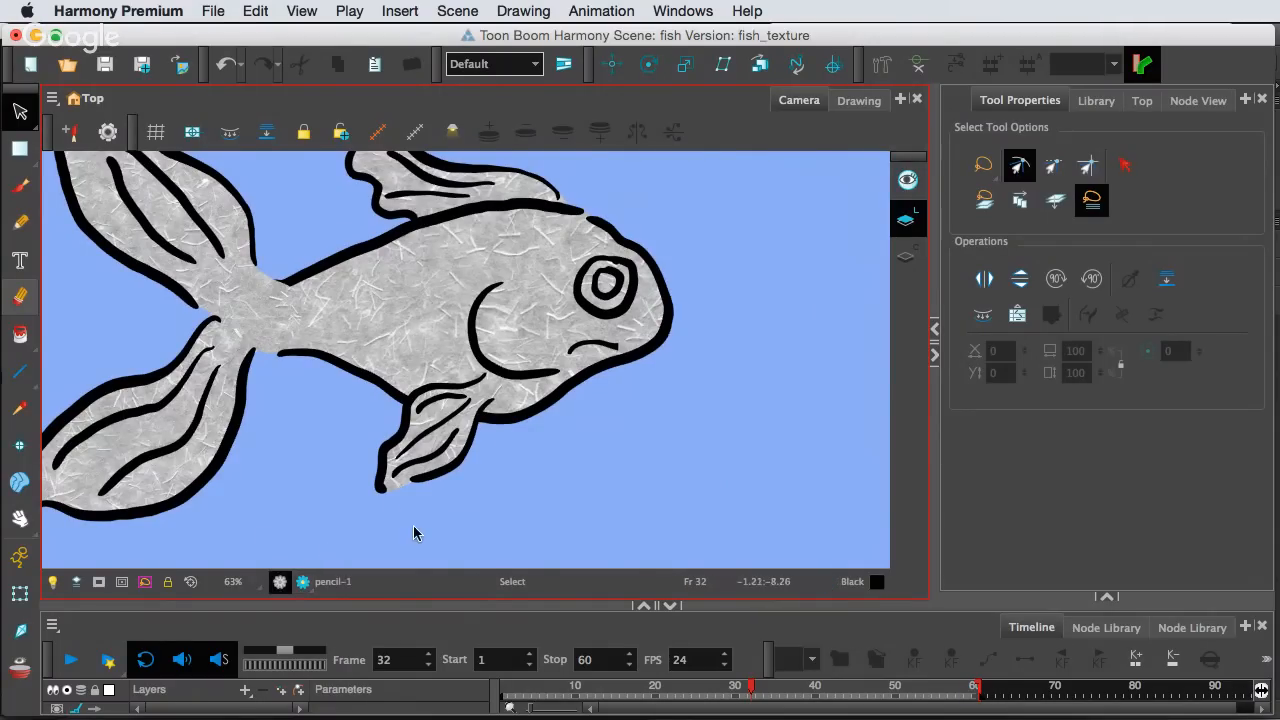
{"action": "scroll", "coordinate": [607, 462], "scroll_direction": "down", "scroll_amount": 1}
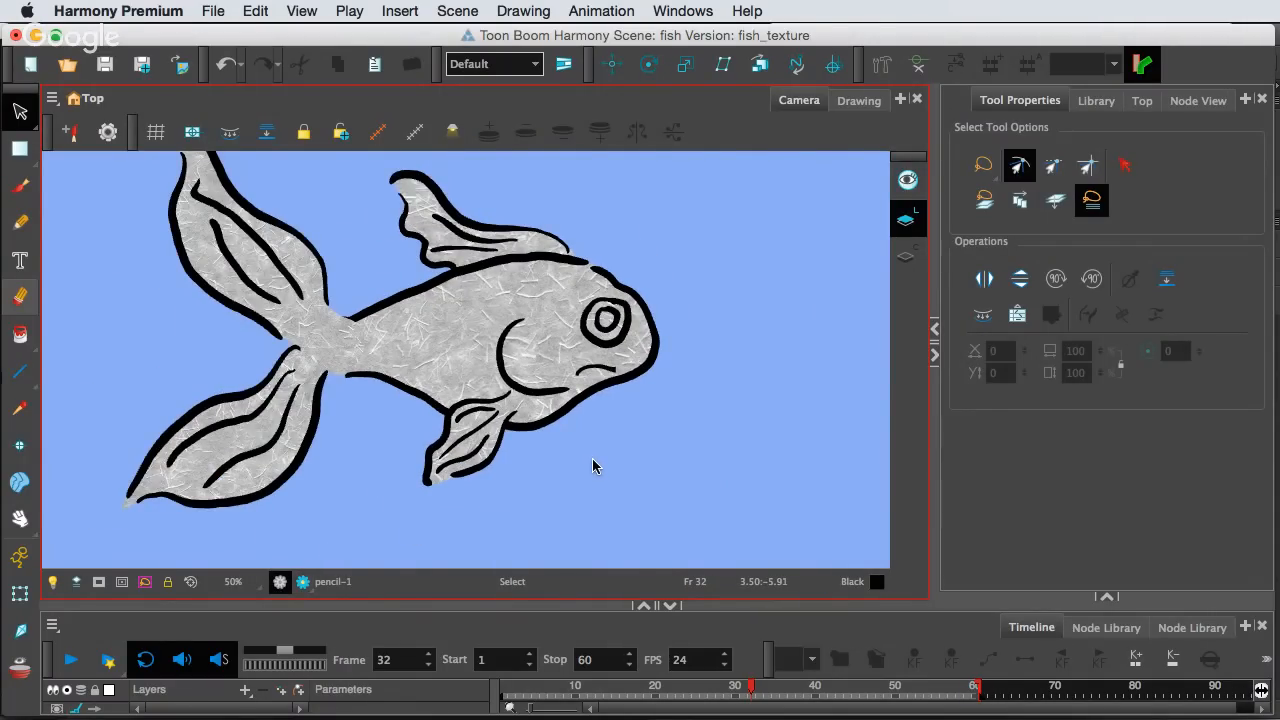
Switch to Google Chrome, check the viewer questions in the Hangouts broadcast window, and bring the main browser window forward
{"action": "mouse_move", "coordinate": [247, 715]}
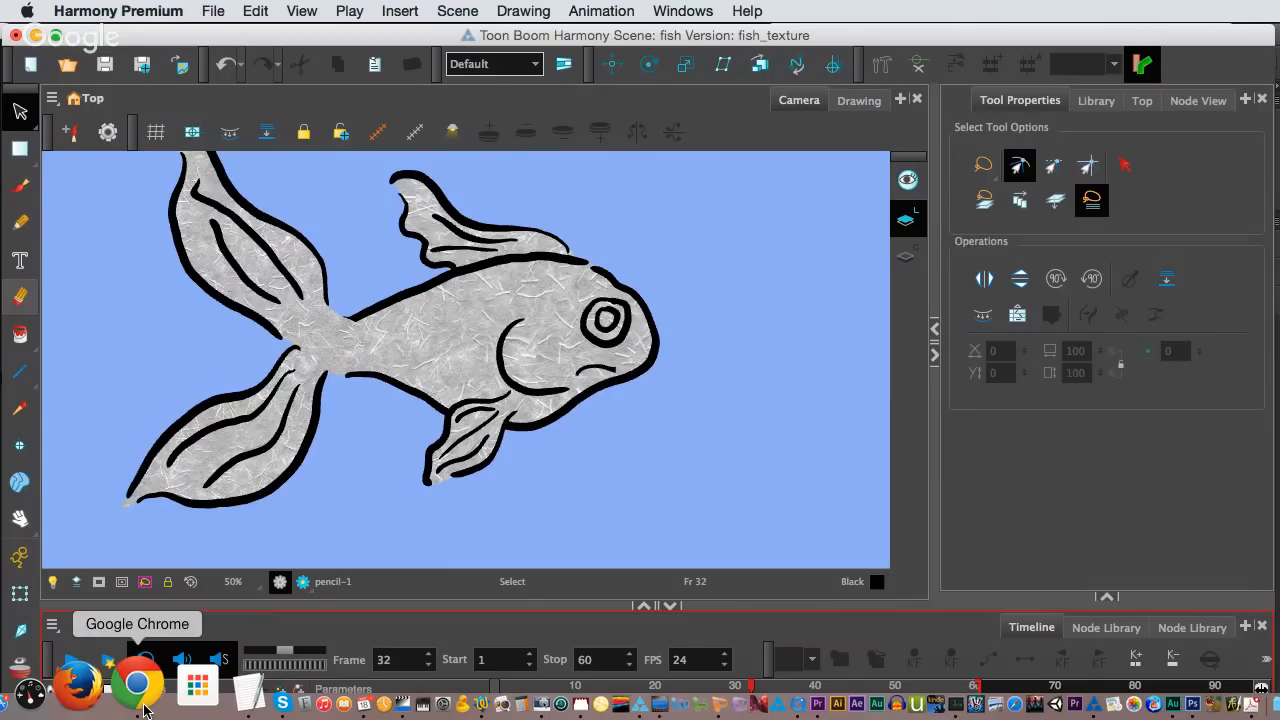
{"action": "left_click", "coordinate": [143, 708]}
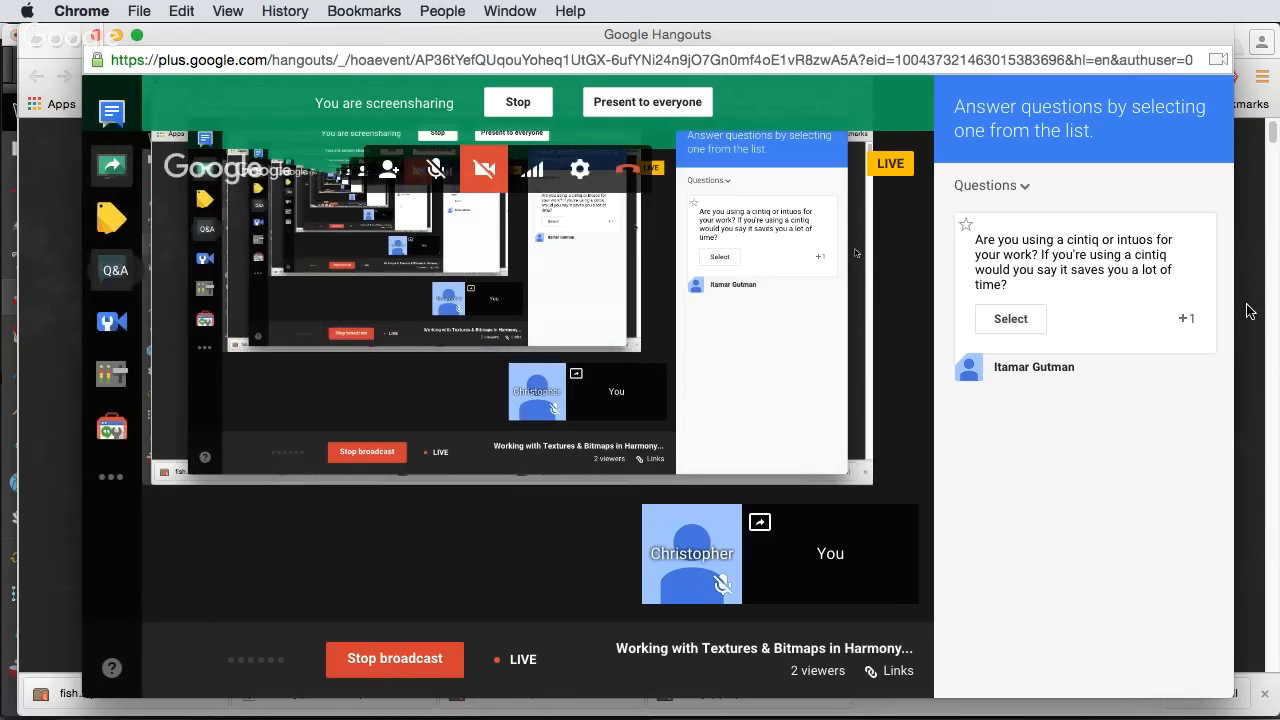
{"action": "left_click", "coordinate": [1247, 311]}
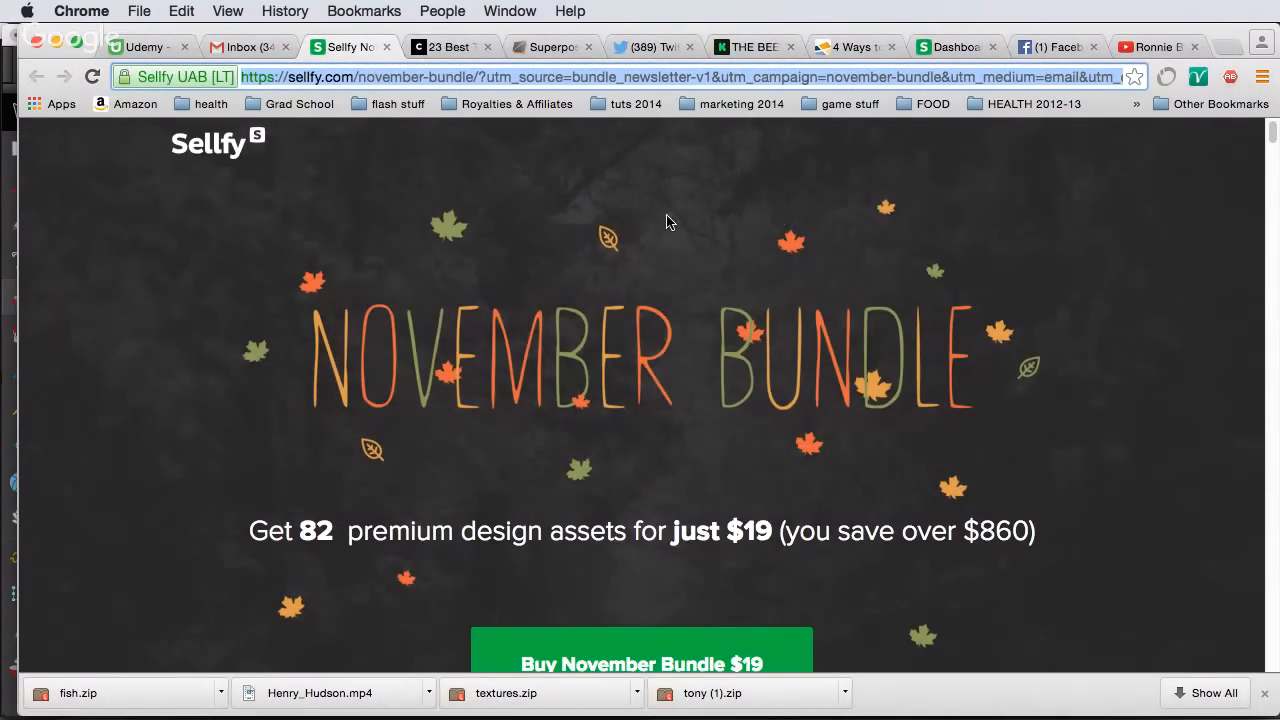
Return to Harmony Premium and review the textured fish against its background at different magnifications
{"action": "mouse_move", "coordinate": [629, 716]}
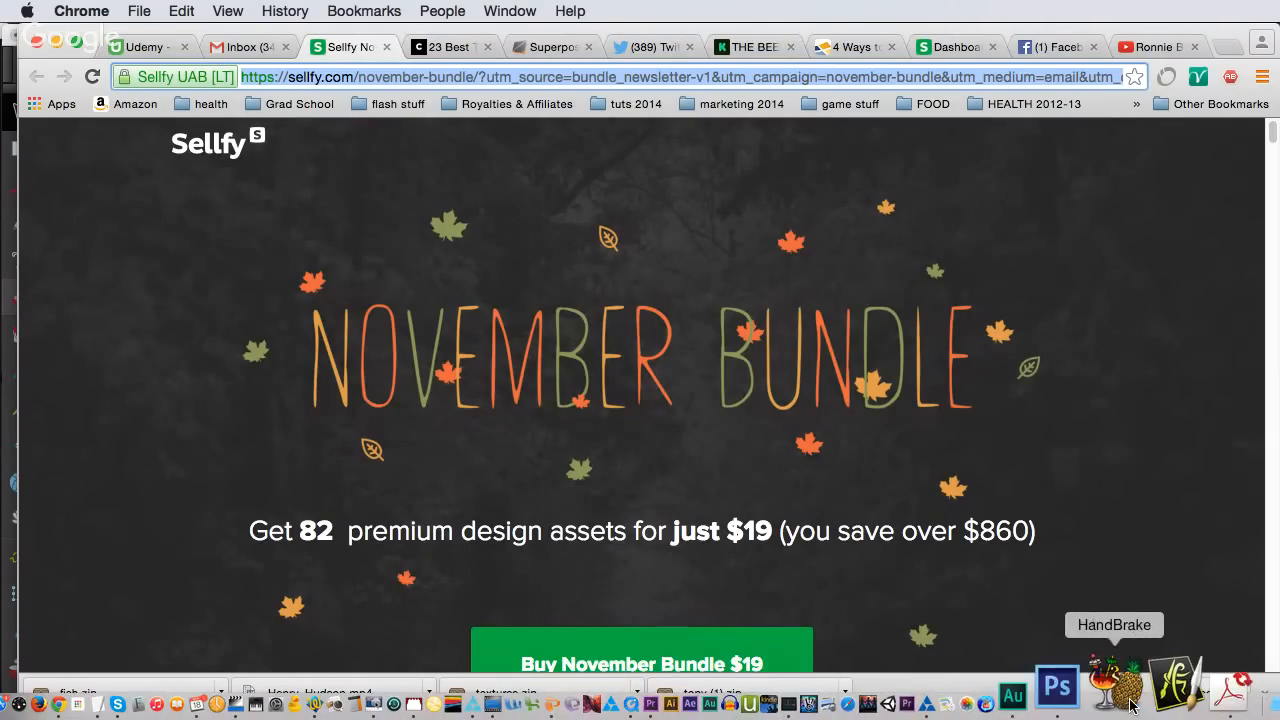
{"action": "left_click", "coordinate": [1010, 700]}
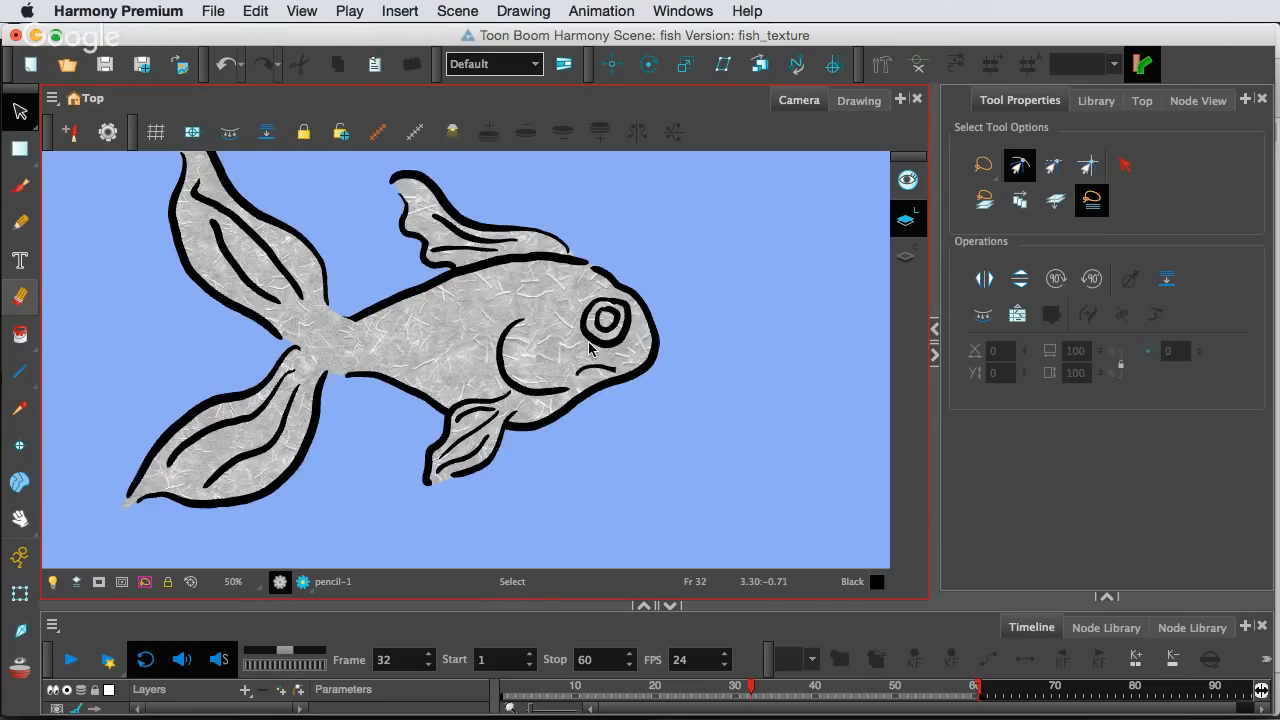
{"action": "scroll", "coordinate": [594, 347], "scroll_direction": "down", "scroll_amount": 1}
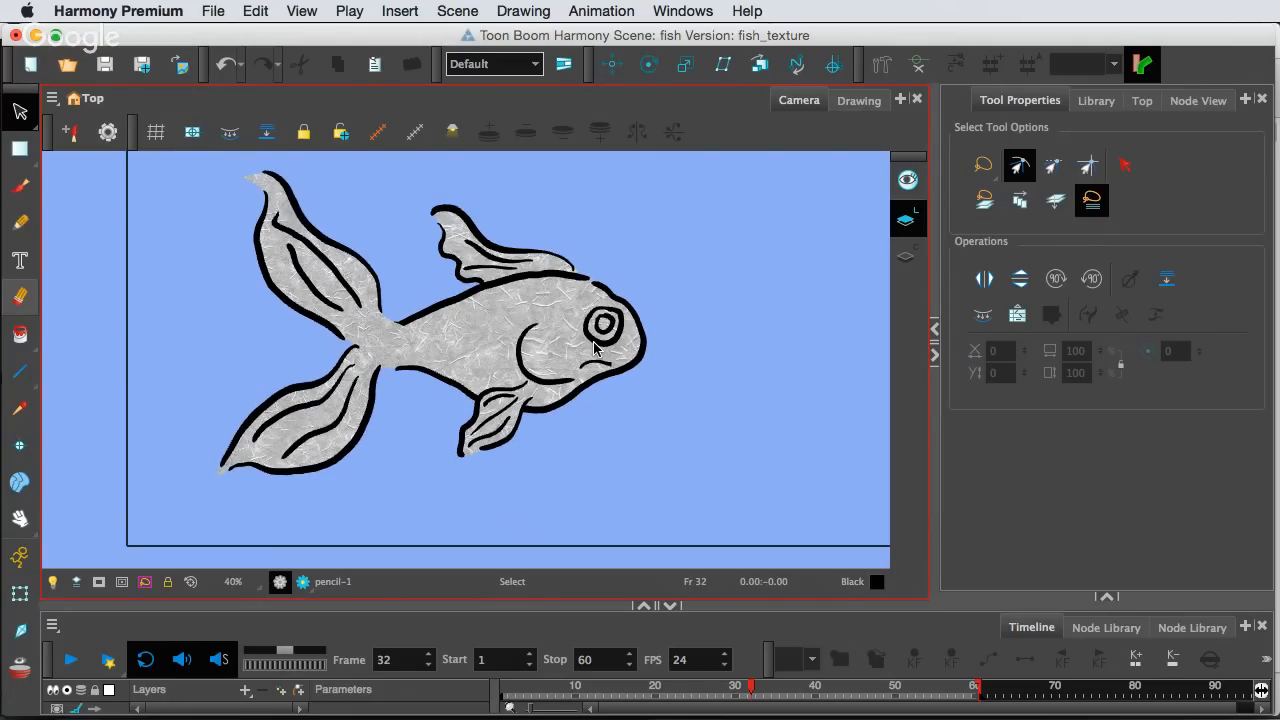
{"action": "scroll", "coordinate": [594, 347], "scroll_direction": "down", "scroll_amount": 1}
{"action": "scroll", "coordinate": [594, 347], "scroll_direction": "up", "scroll_amount": 1}
{"action": "scroll", "coordinate": [594, 347], "scroll_direction": "up", "scroll_amount": 2}
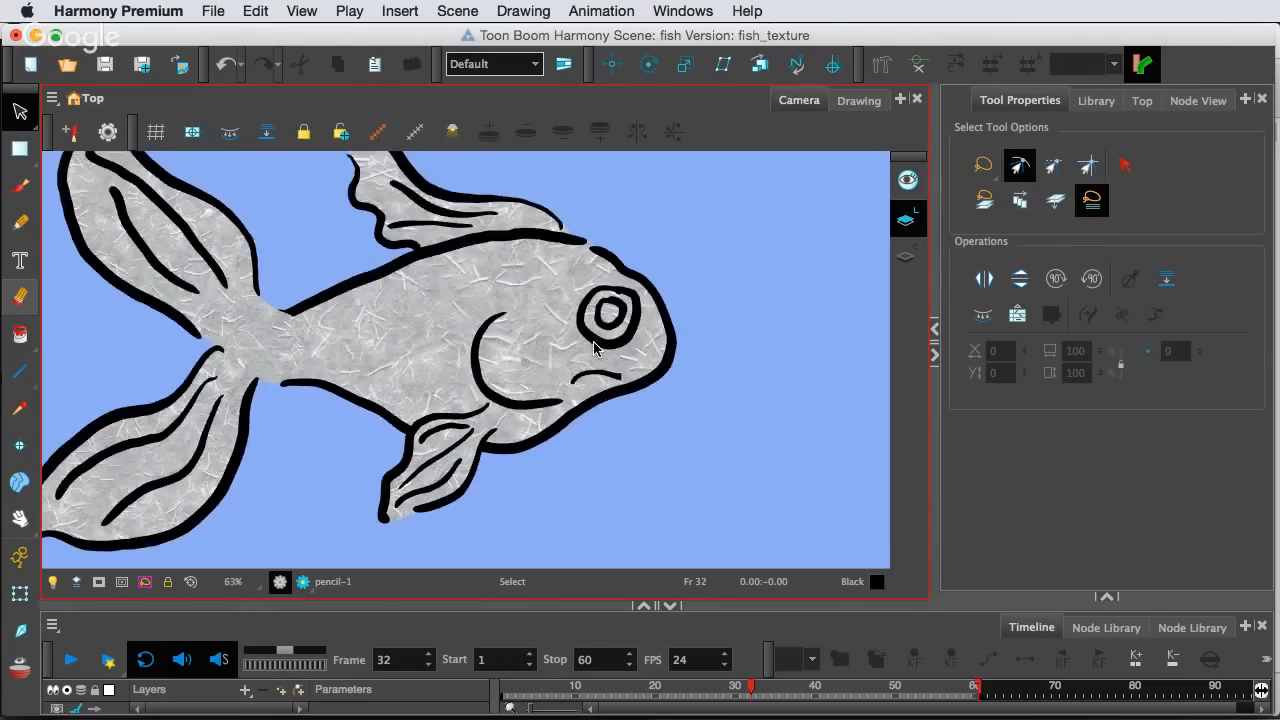
{"action": "scroll", "coordinate": [594, 347], "scroll_direction": "down", "scroll_amount": 1}
{"action": "scroll", "coordinate": [465, 422], "scroll_direction": "down", "scroll_amount": 1}
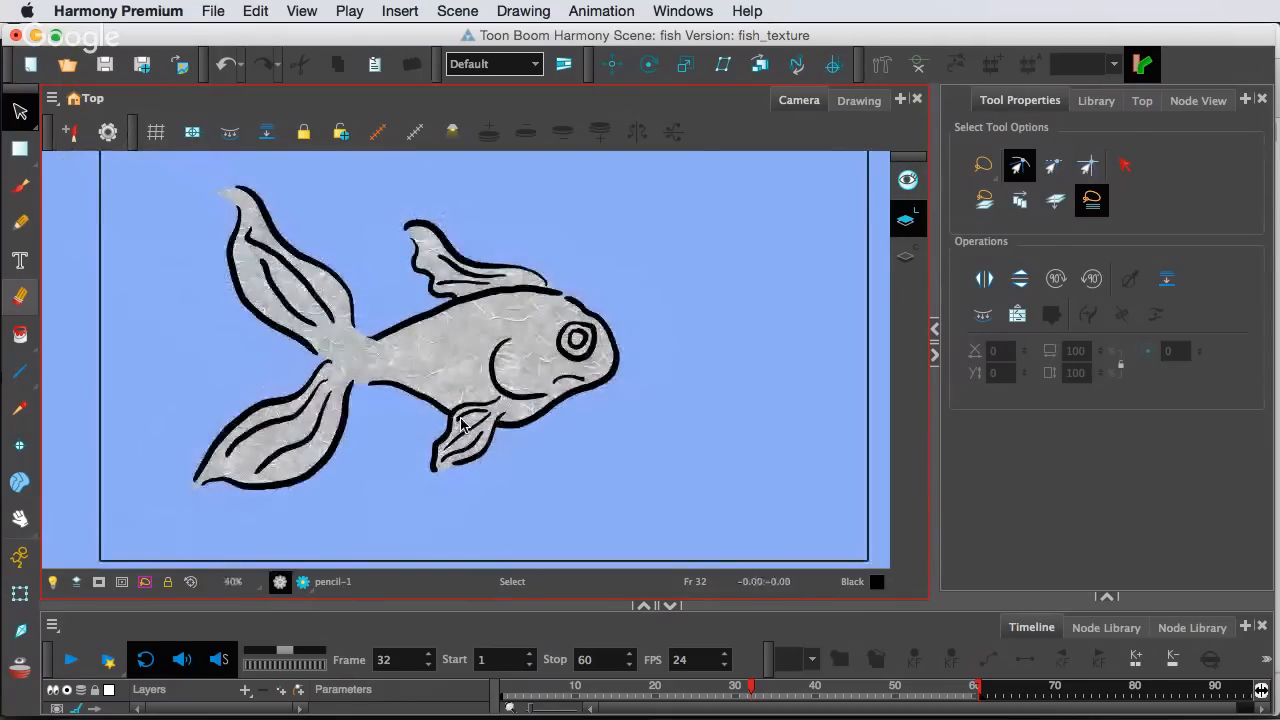
Switch to Google Chrome and open Creator Studio for the tonyteach YouTube account
{"action": "mouse_move", "coordinate": [680, 712]}
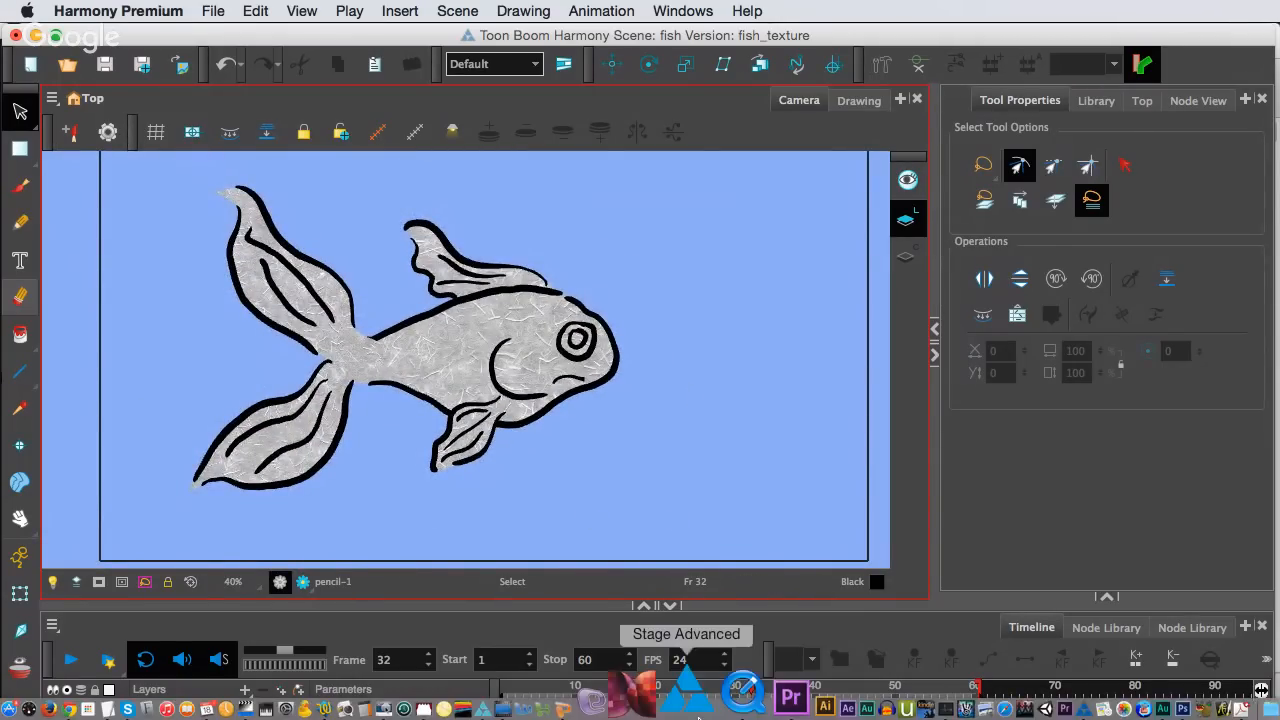
{"action": "left_click", "coordinate": [145, 712]}
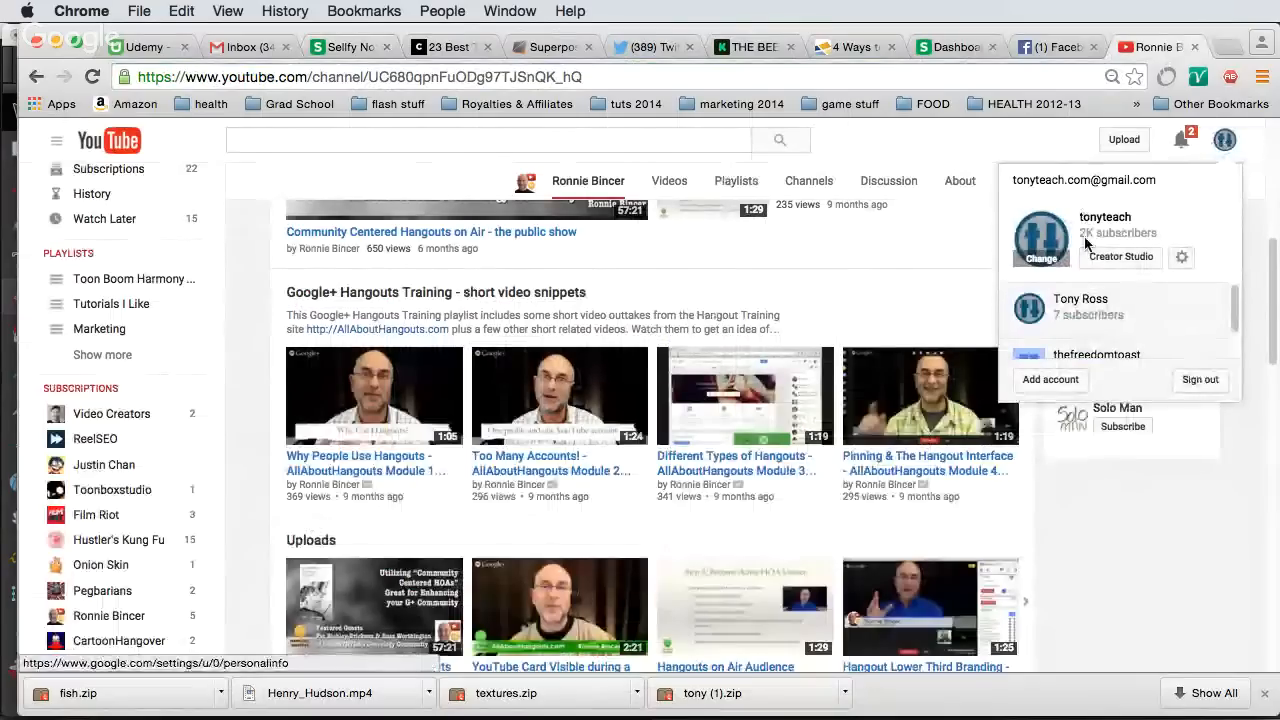
{"action": "left_click", "coordinate": [1098, 259]}
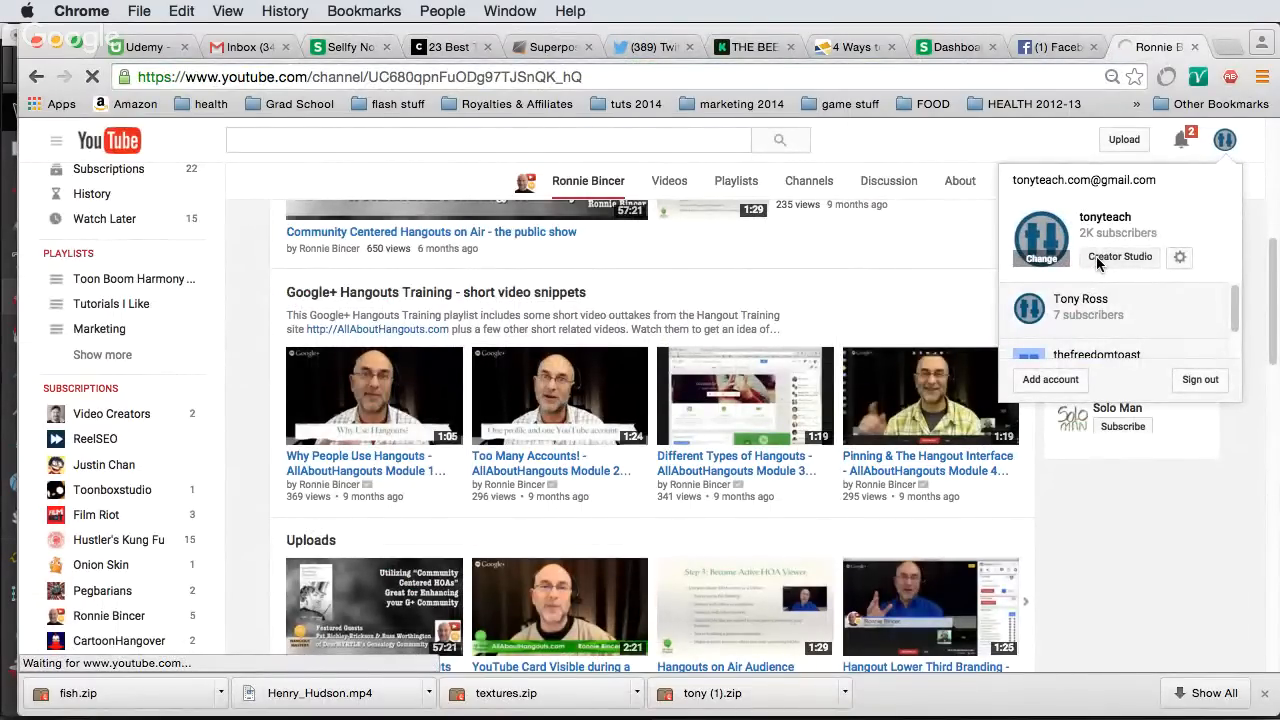
Go to youtube.com/tonyteach and look through the channel's home page down to the featured videos
{"action": "left_click", "coordinate": [367, 78]}
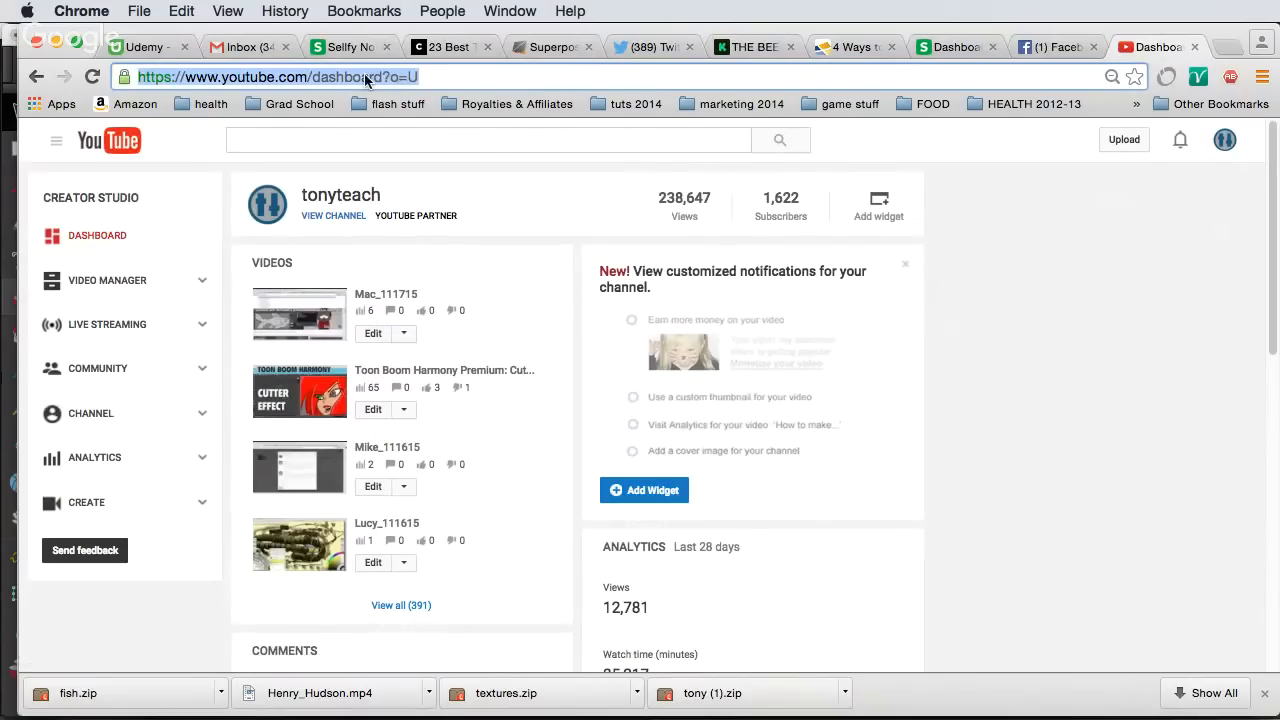
{"action": "double_click", "coordinate": [323, 79]}
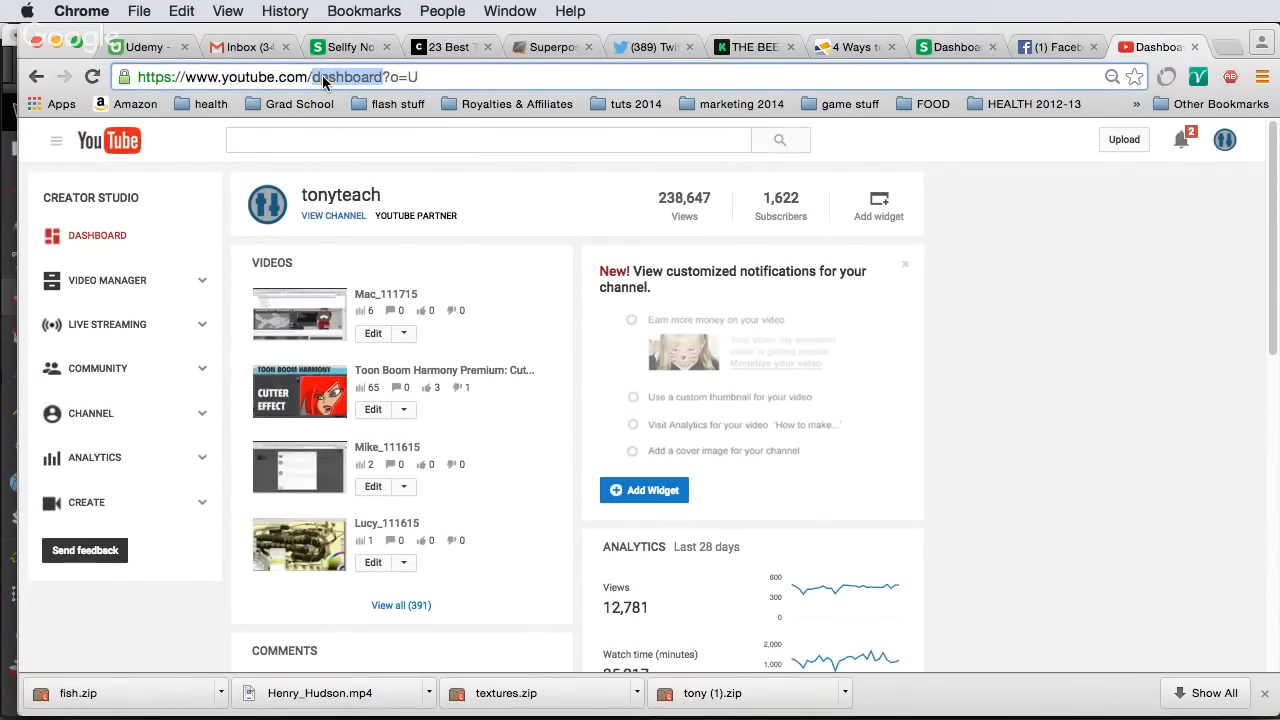
{"action": "left_click_drag", "start_coordinate": [323, 79], "coordinate": [514, 76]}
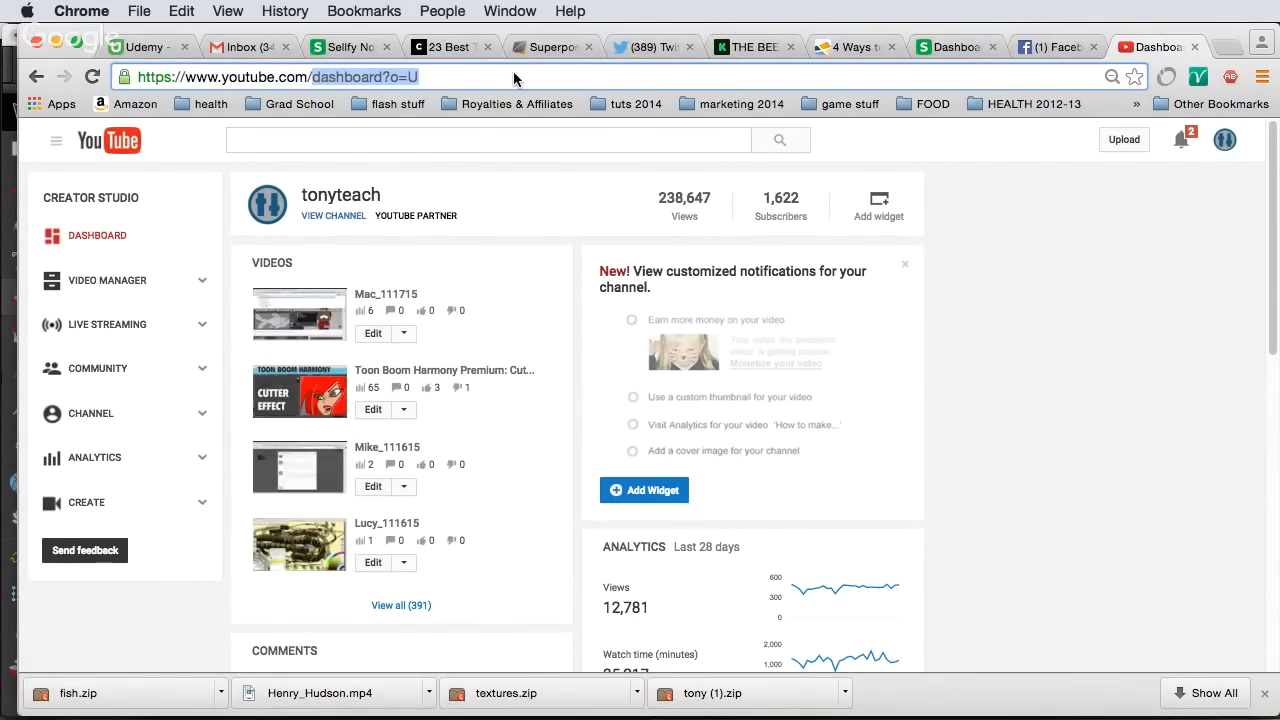
{"action": "type", "text": "t"}
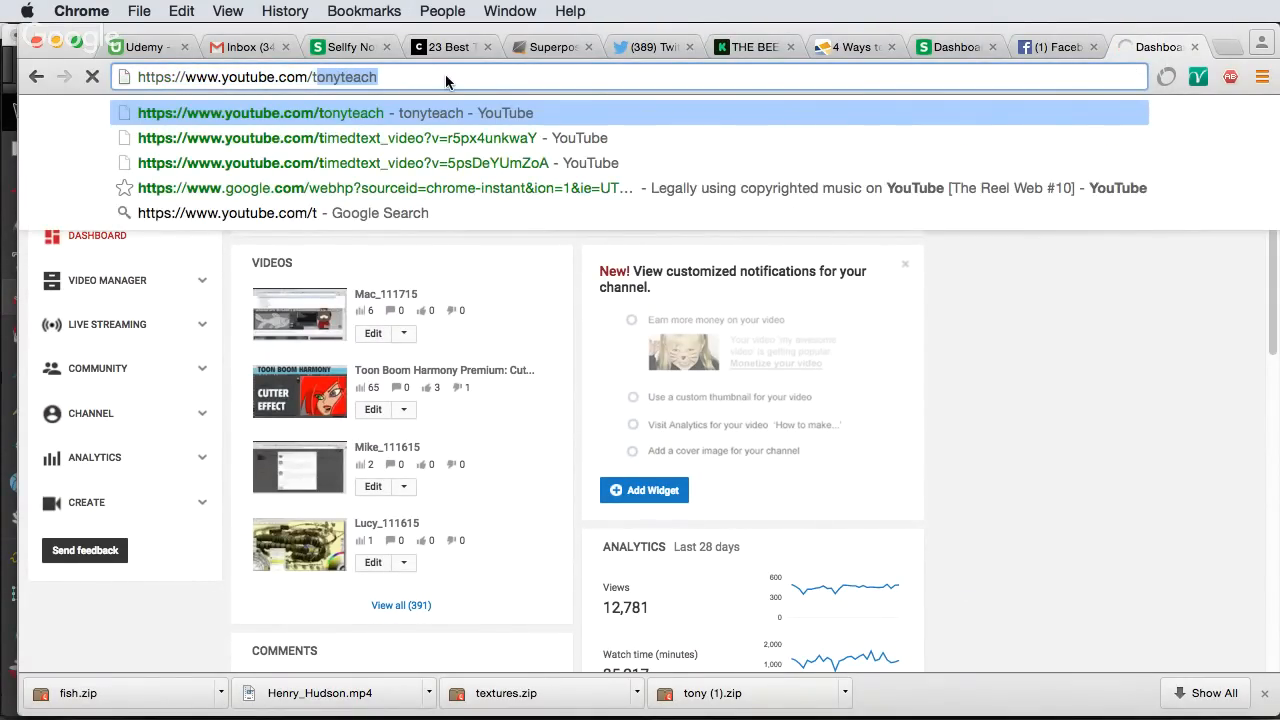
{"action": "key", "text": "Return"}
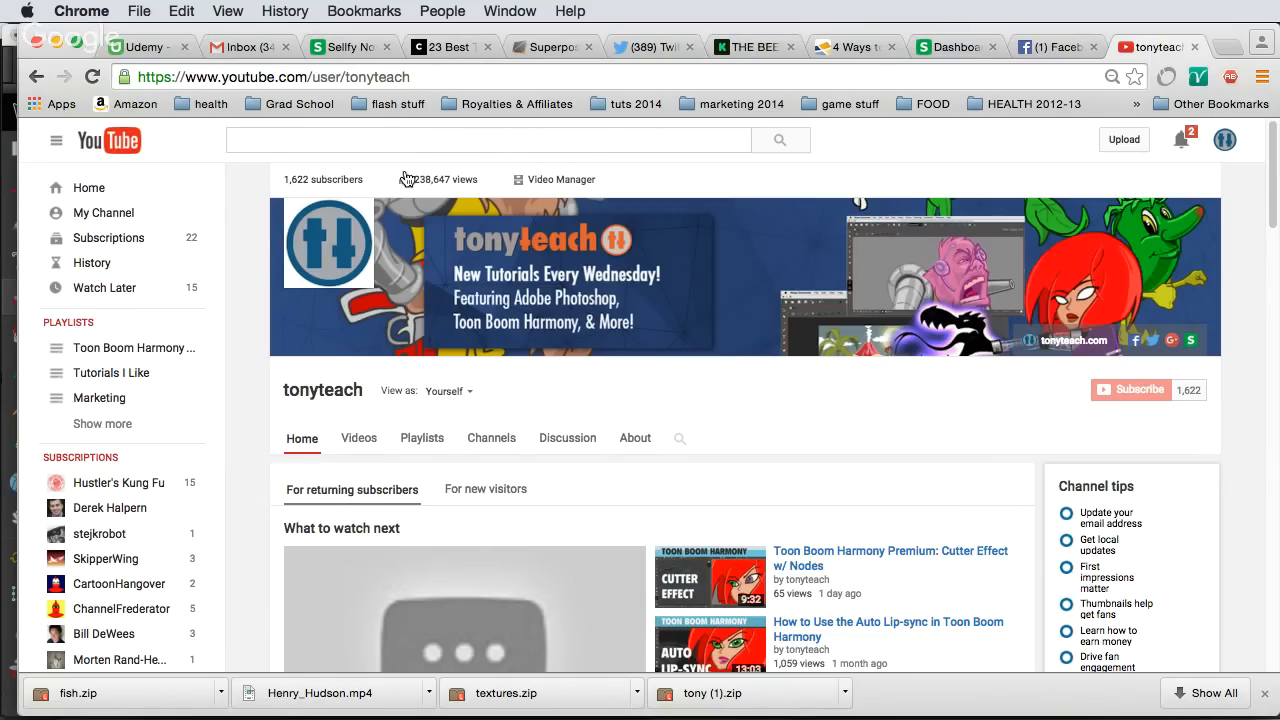
{"action": "scroll", "coordinate": [666, 414], "scroll_direction": "down", "scroll_amount": 2}
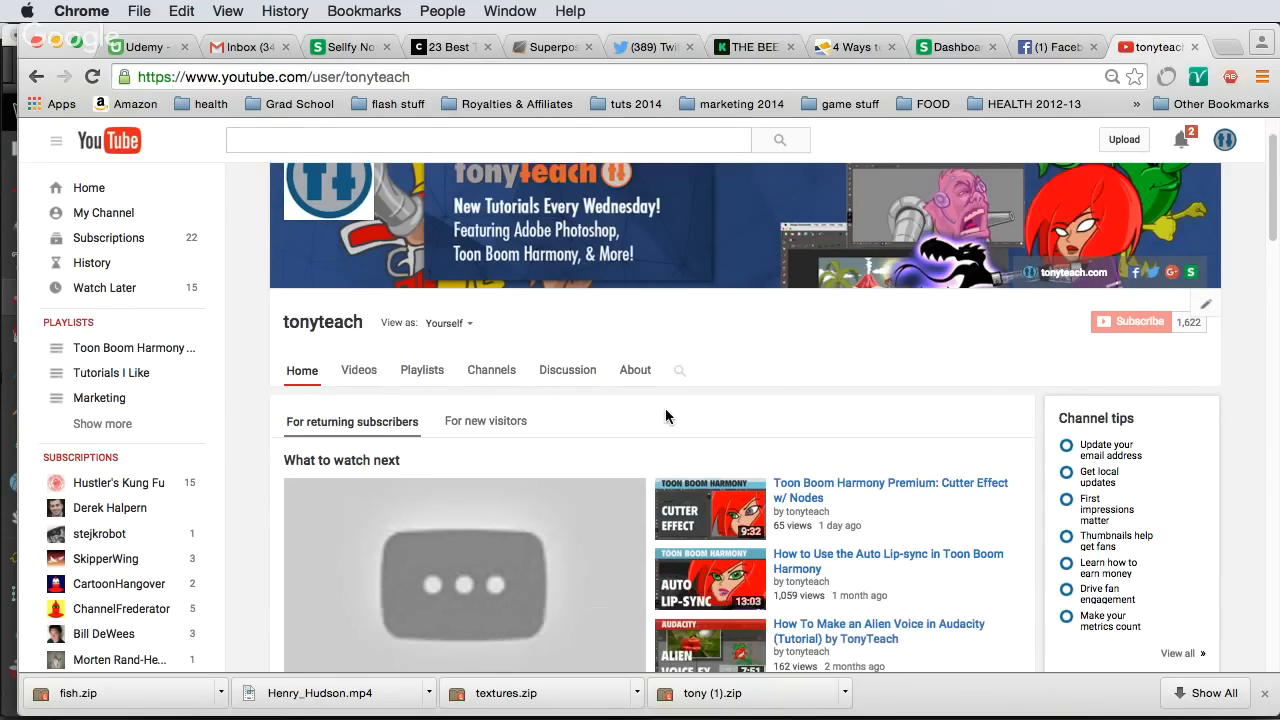
{"action": "scroll", "coordinate": [665, 410], "scroll_direction": "down", "scroll_amount": 2}
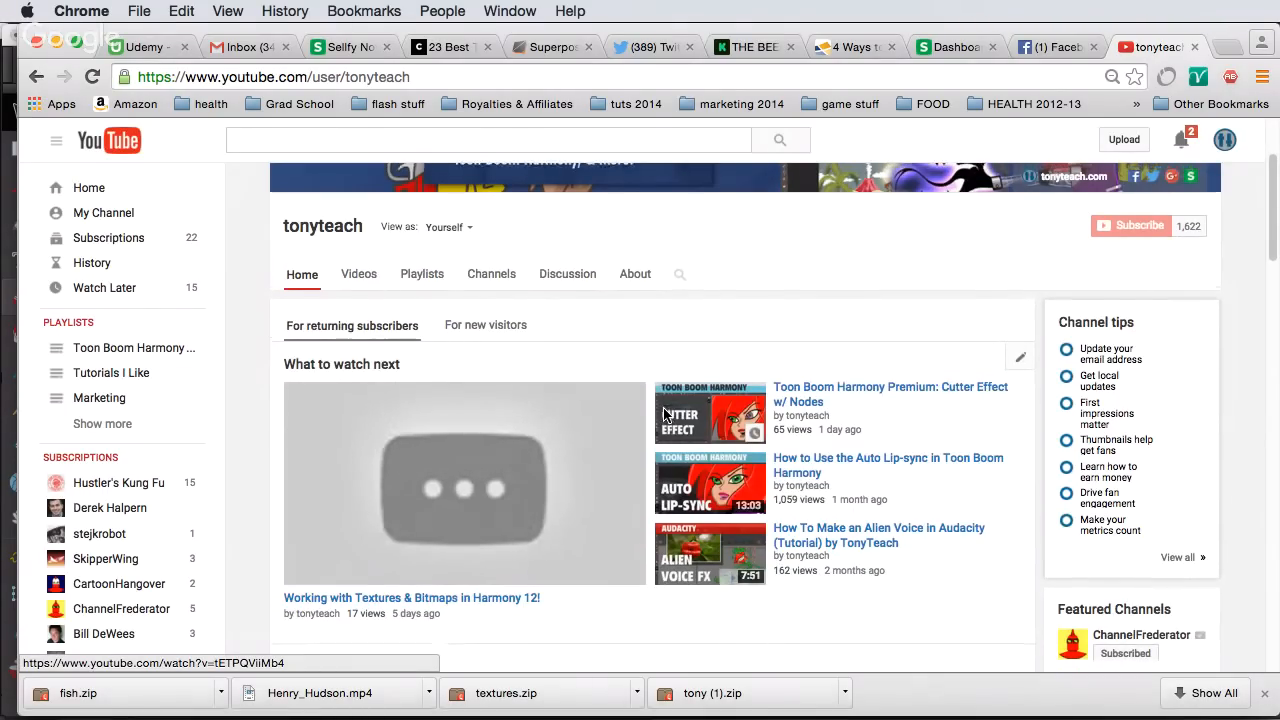
Open the tonyteach store page at sellfy.com/tonyteach
{"action": "scroll", "coordinate": [664, 414], "scroll_direction": "up", "scroll_amount": 4}
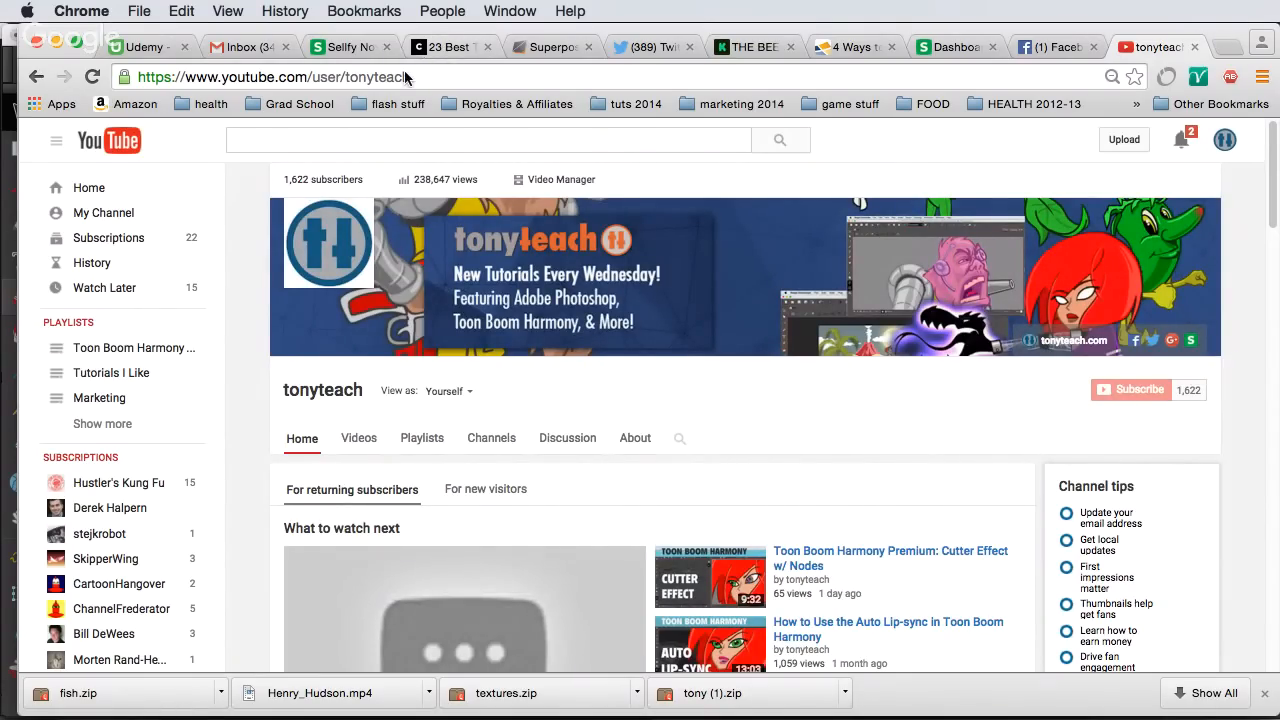
{"action": "left_click", "coordinate": [337, 73]}
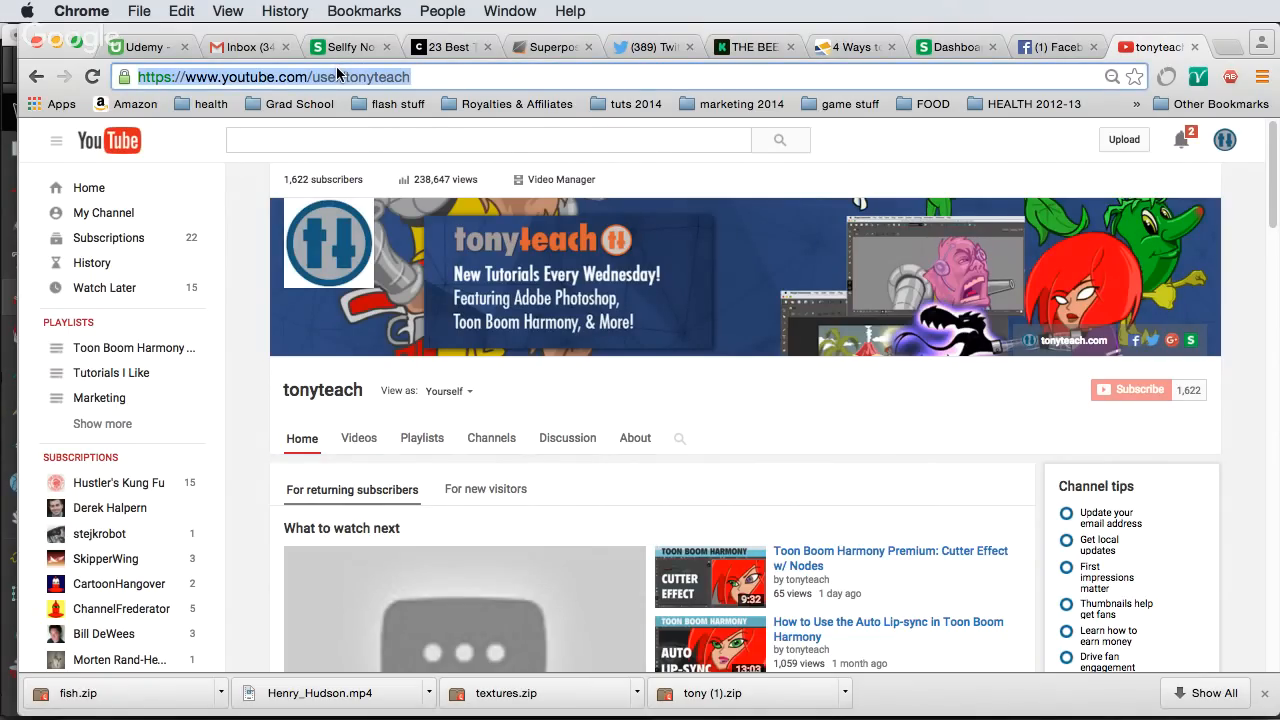
{"action": "type", "text": "sellfy.com"}
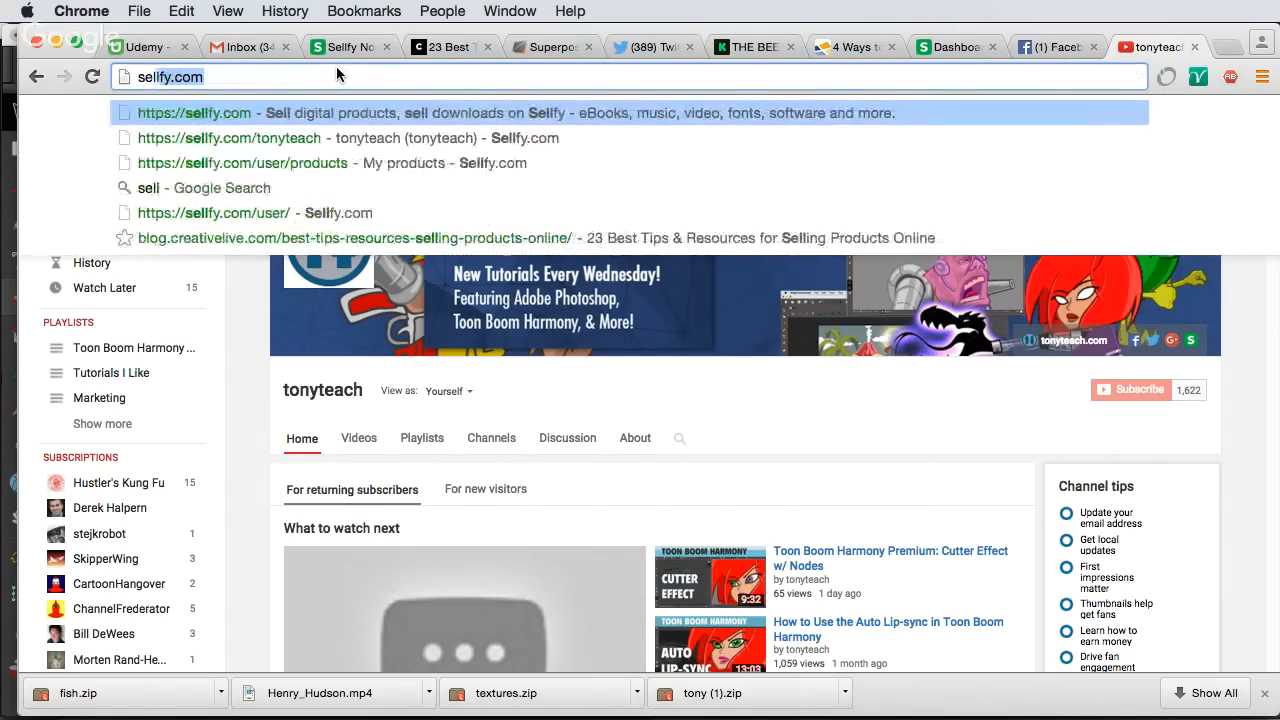
{"action": "left_click", "coordinate": [258, 137]}
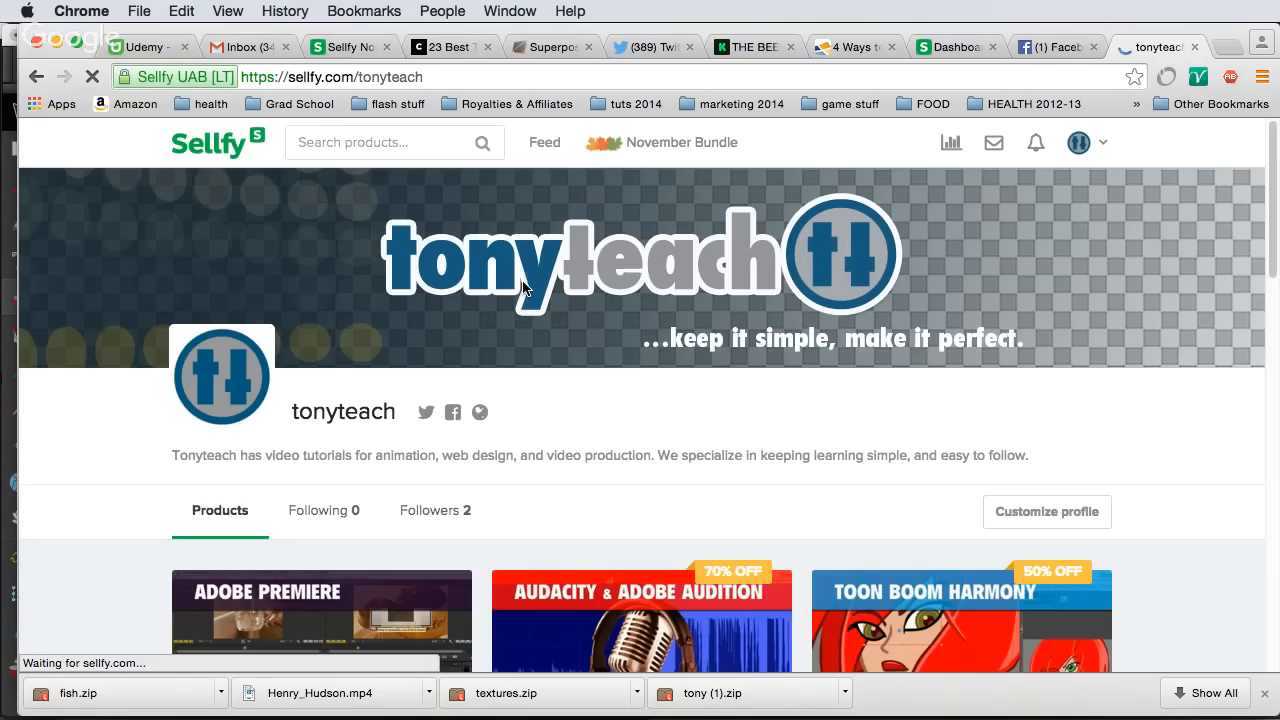
Look through the tonyteach store's products down to the free Pepper bone deformer rig
{"action": "scroll", "coordinate": [499, 253], "scroll_direction": "down", "scroll_amount": 5}
{"action": "scroll", "coordinate": [499, 253], "scroll_direction": "up", "scroll_amount": 5}
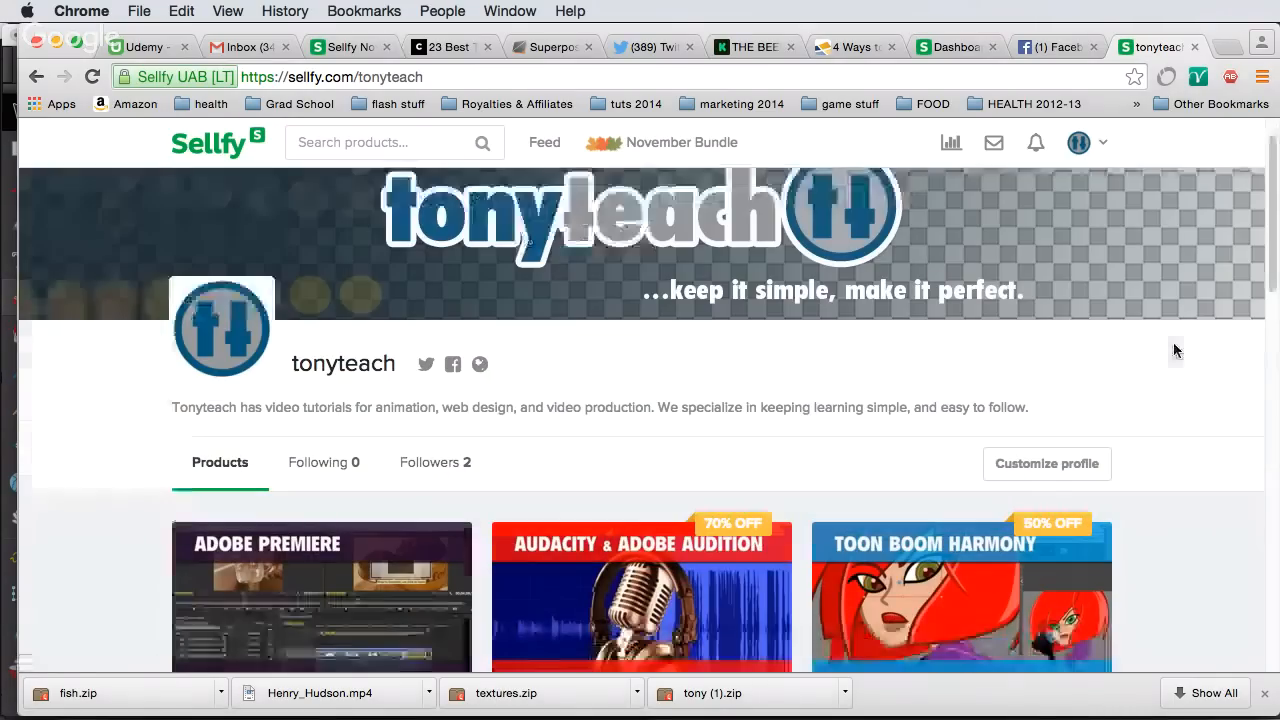
{"action": "scroll", "coordinate": [1175, 350], "scroll_direction": "down", "scroll_amount": 5}
{"action": "scroll", "coordinate": [1175, 350], "scroll_direction": "up", "scroll_amount": 2}
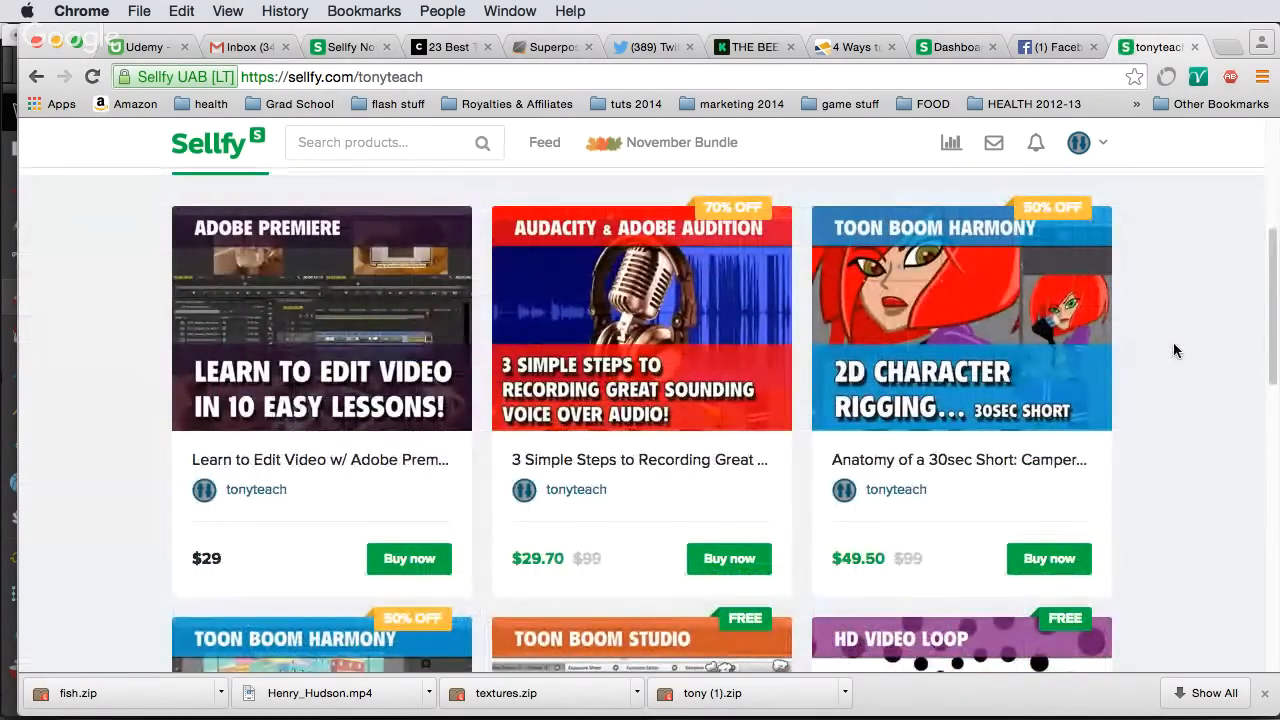
{"action": "scroll", "coordinate": [1175, 349], "scroll_direction": "down", "scroll_amount": 3}
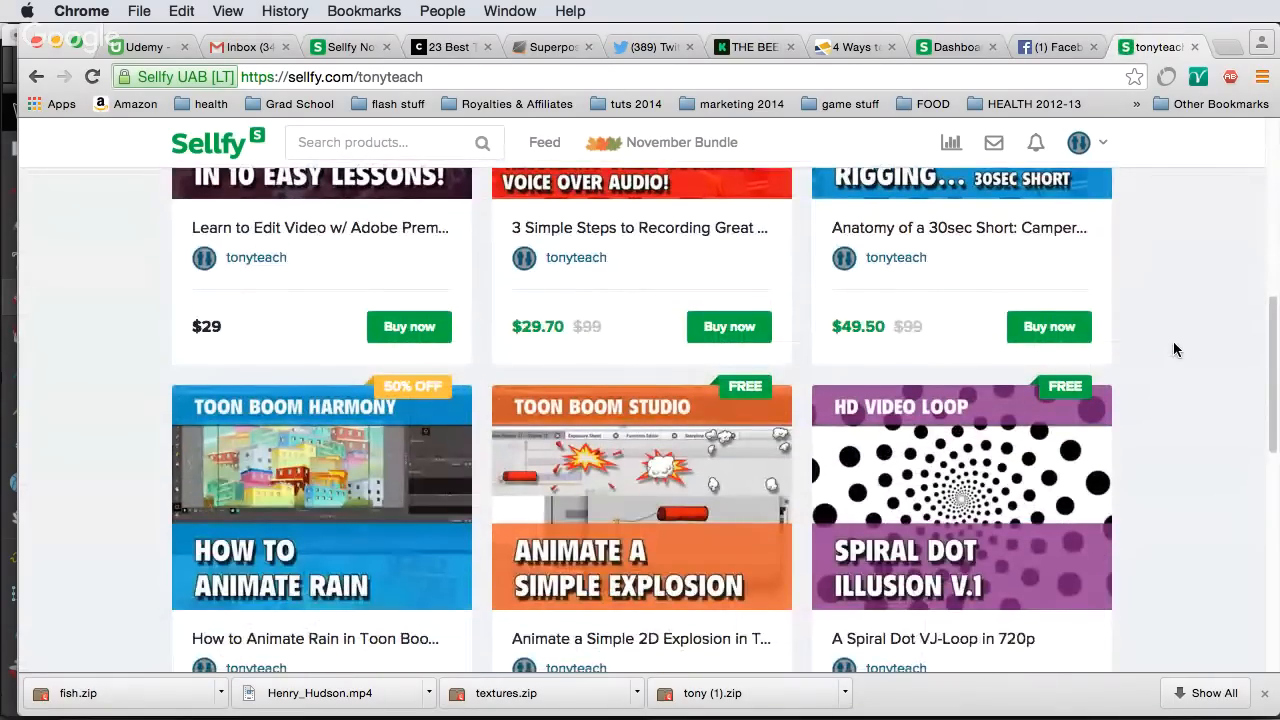
{"action": "scroll", "coordinate": [1175, 345], "scroll_direction": "down", "scroll_amount": 2}
{"action": "scroll", "coordinate": [1175, 343], "scroll_direction": "down", "scroll_amount": 2}
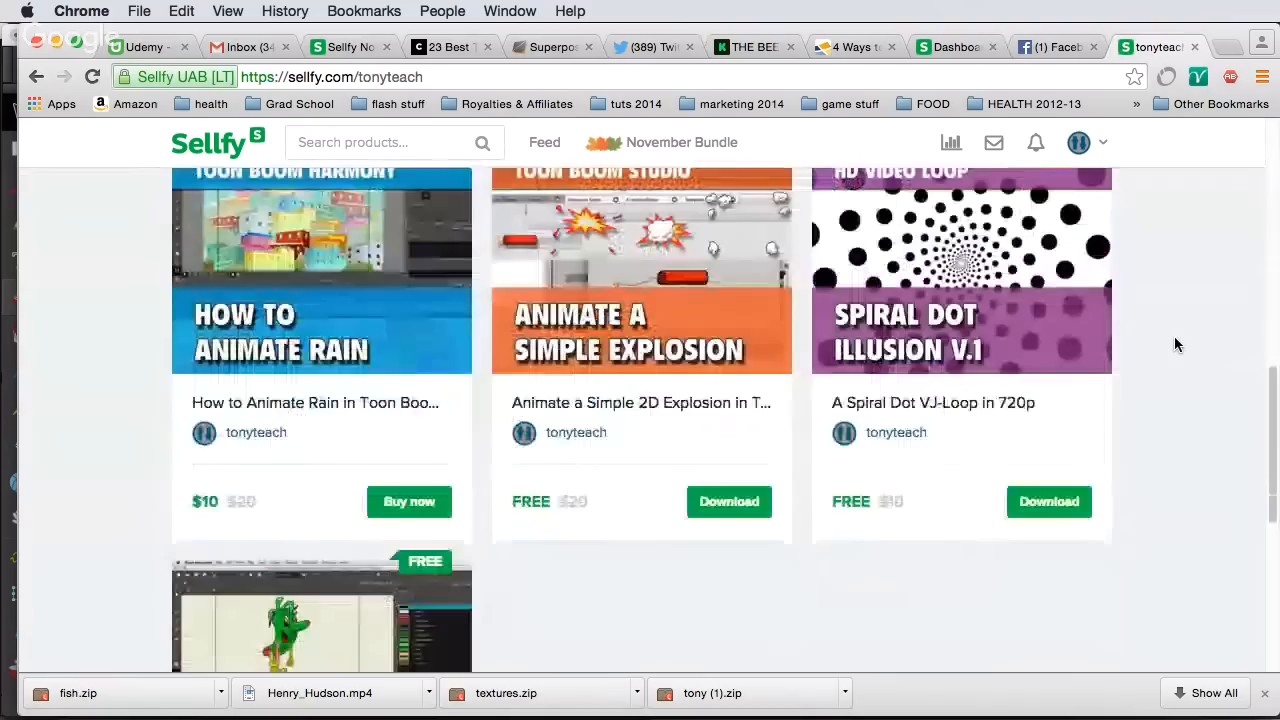
{"action": "scroll", "coordinate": [1174, 345], "scroll_direction": "down", "scroll_amount": 4}
{"action": "mouse_move", "coordinate": [347, 362]}
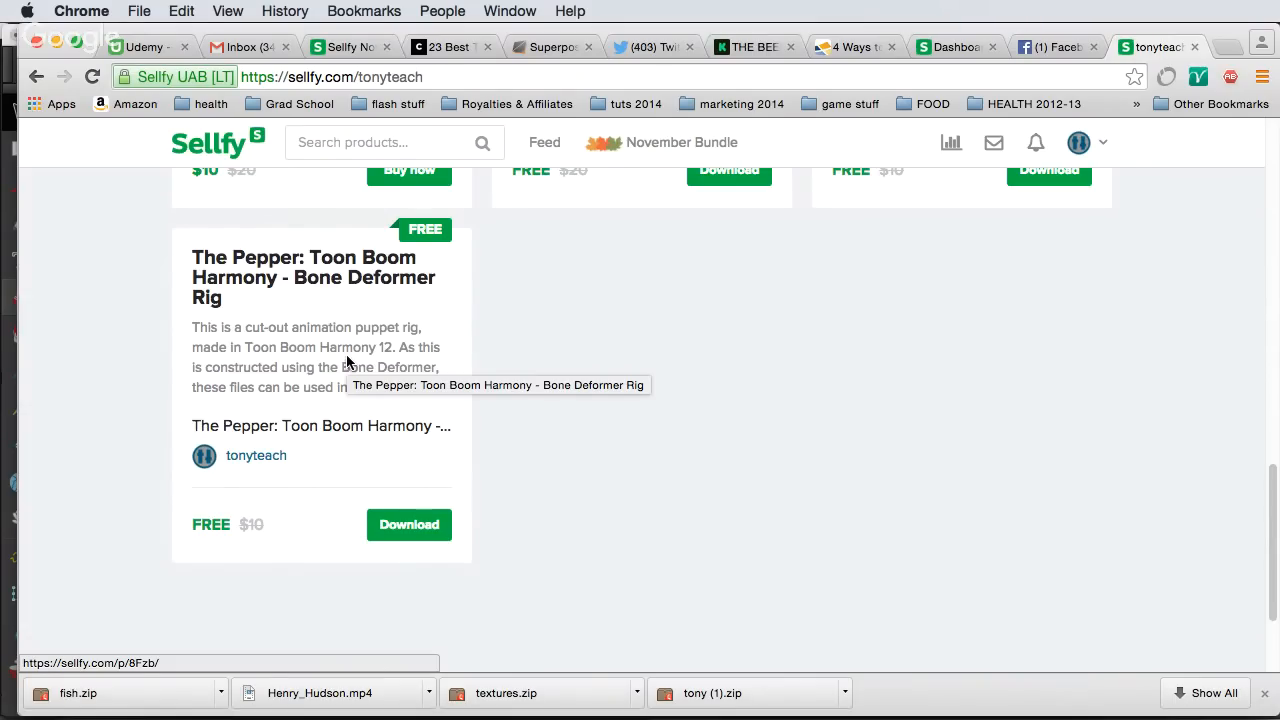
Review the store's products back up to the page banner and glance at the open Facebook page before returning to the store
{"action": "scroll", "coordinate": [744, 413], "scroll_direction": "up", "scroll_amount": 1}
{"action": "scroll", "coordinate": [743, 409], "scroll_direction": "up", "scroll_amount": 2}
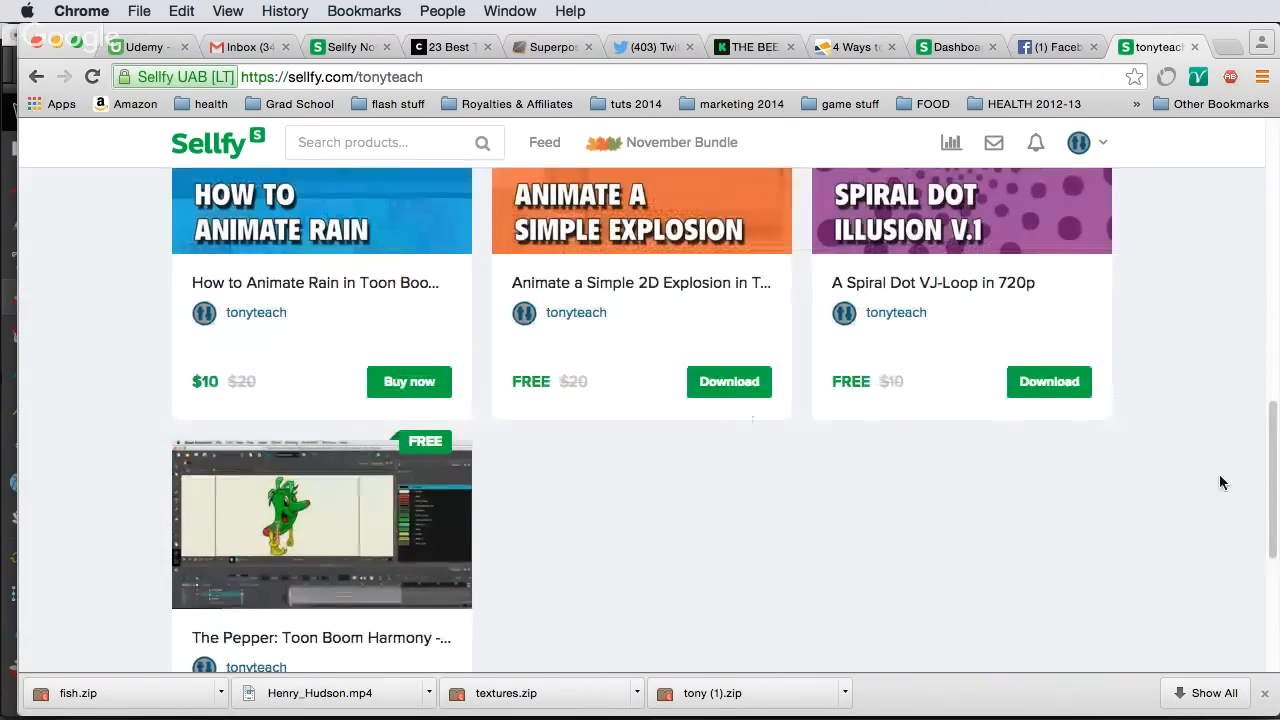
{"action": "scroll", "coordinate": [1219, 478], "scroll_direction": "up", "scroll_amount": 4}
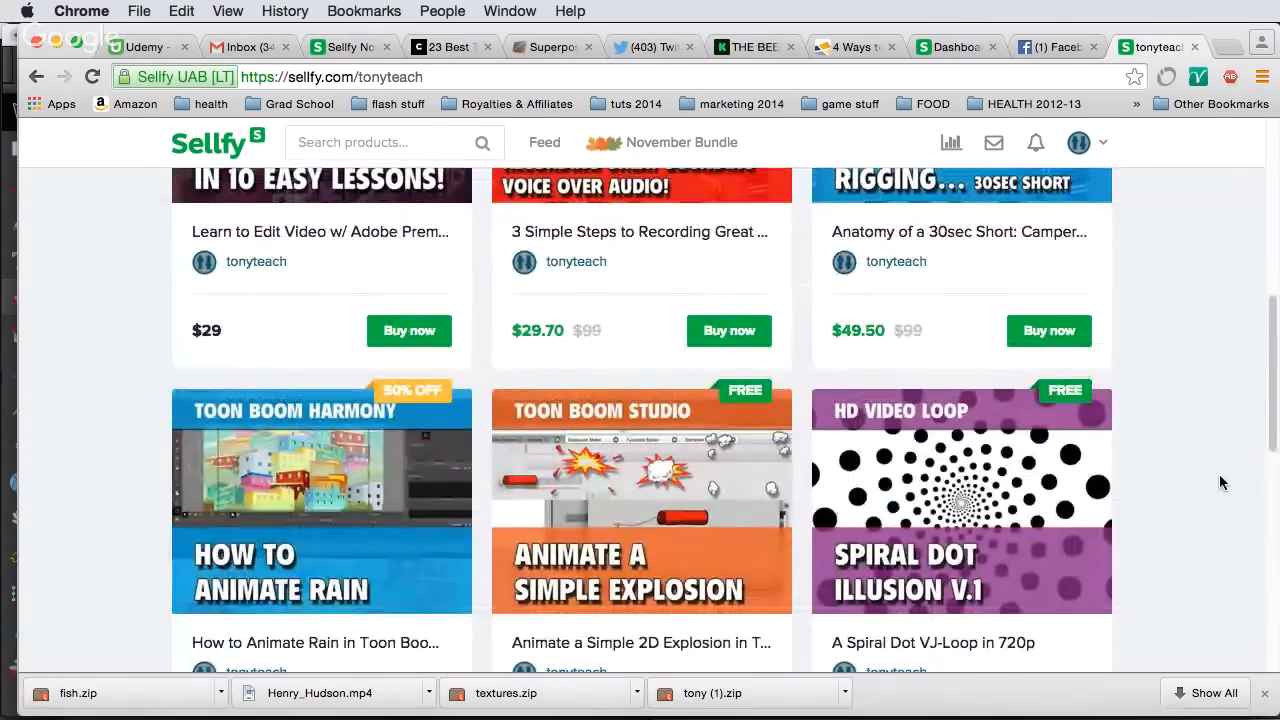
{"action": "scroll", "coordinate": [1219, 478], "scroll_direction": "up", "scroll_amount": 3}
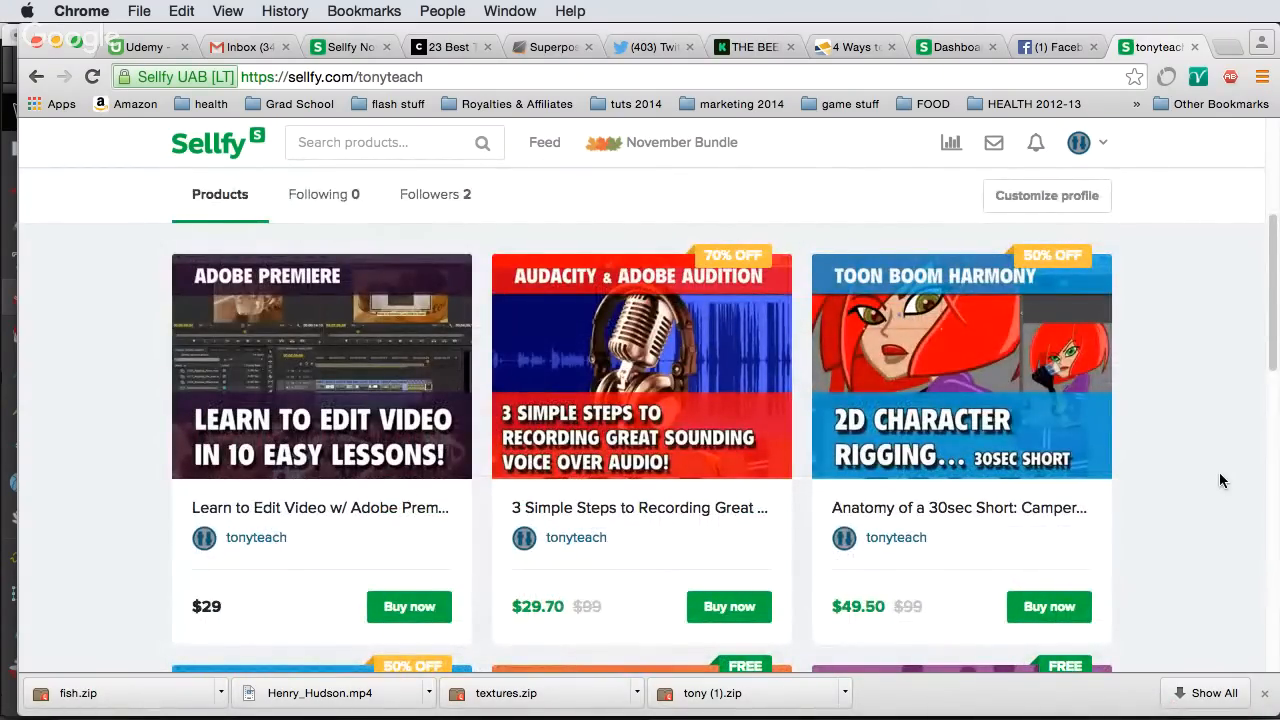
{"action": "scroll", "coordinate": [1219, 471], "scroll_direction": "up", "scroll_amount": 1}
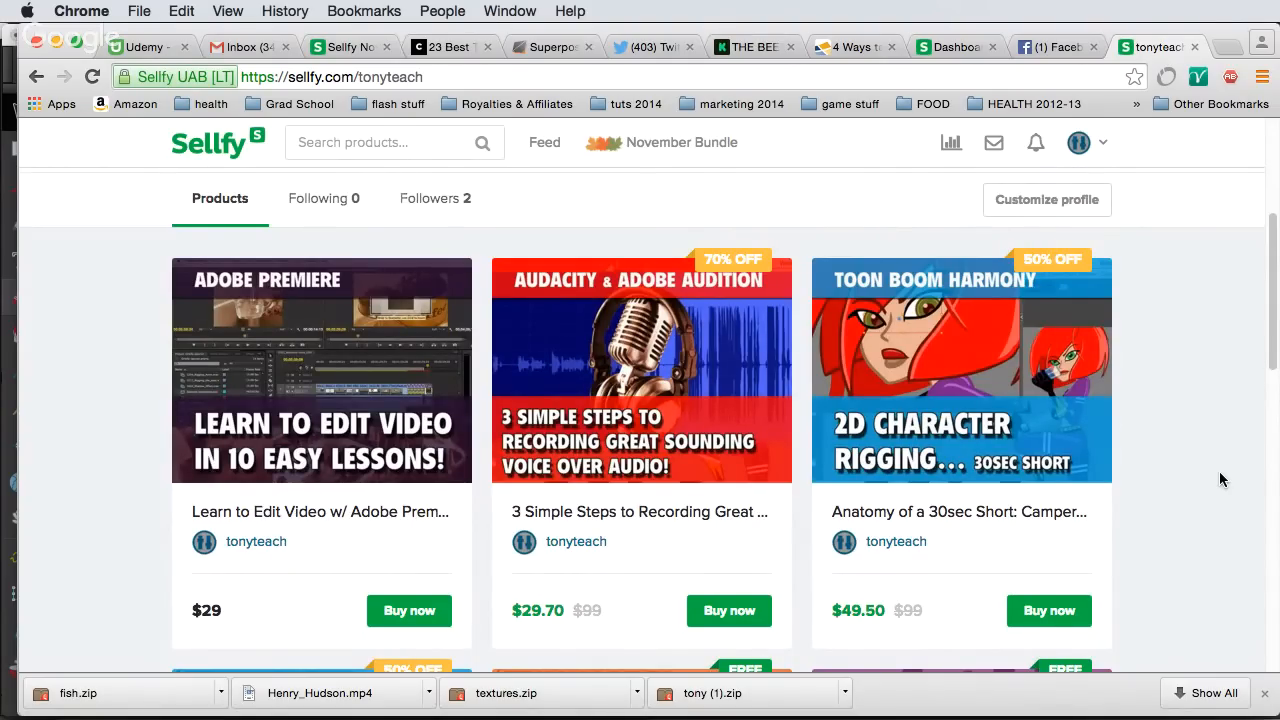
{"action": "scroll", "coordinate": [1219, 471], "scroll_direction": "up", "scroll_amount": 6}
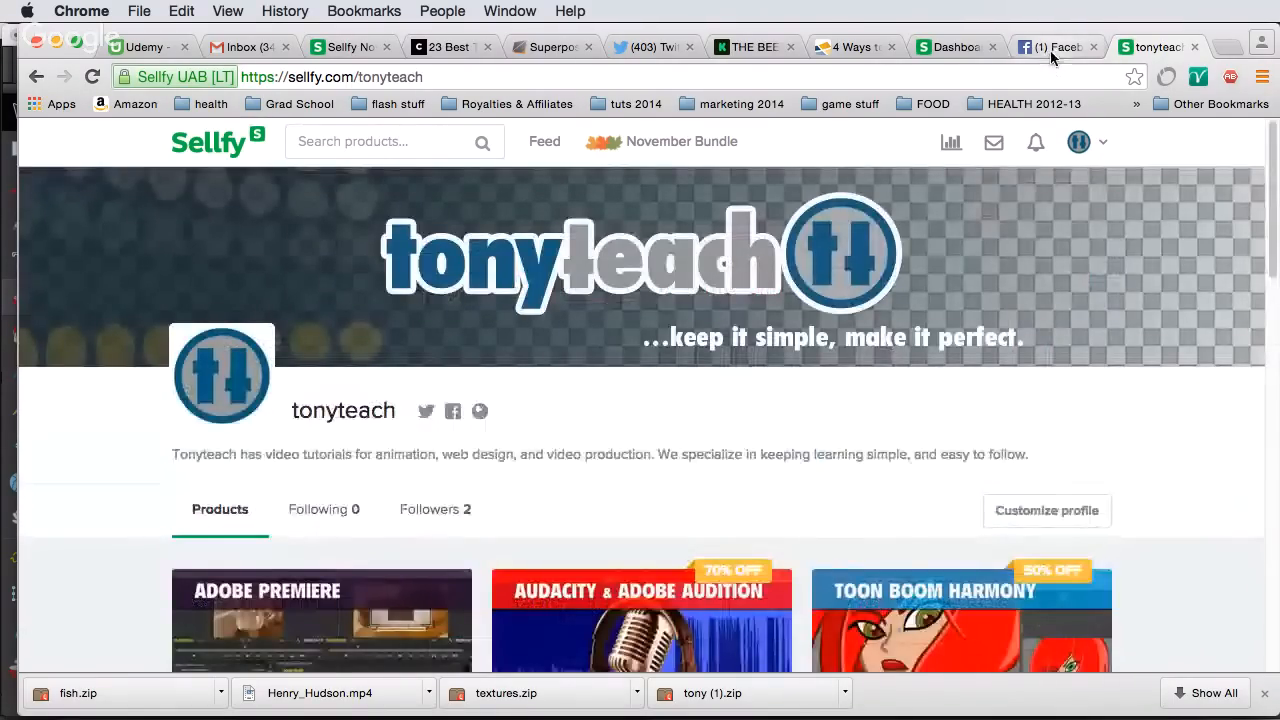
{"action": "left_click", "coordinate": [1050, 50]}
{"action": "left_click", "coordinate": [1136, 51]}
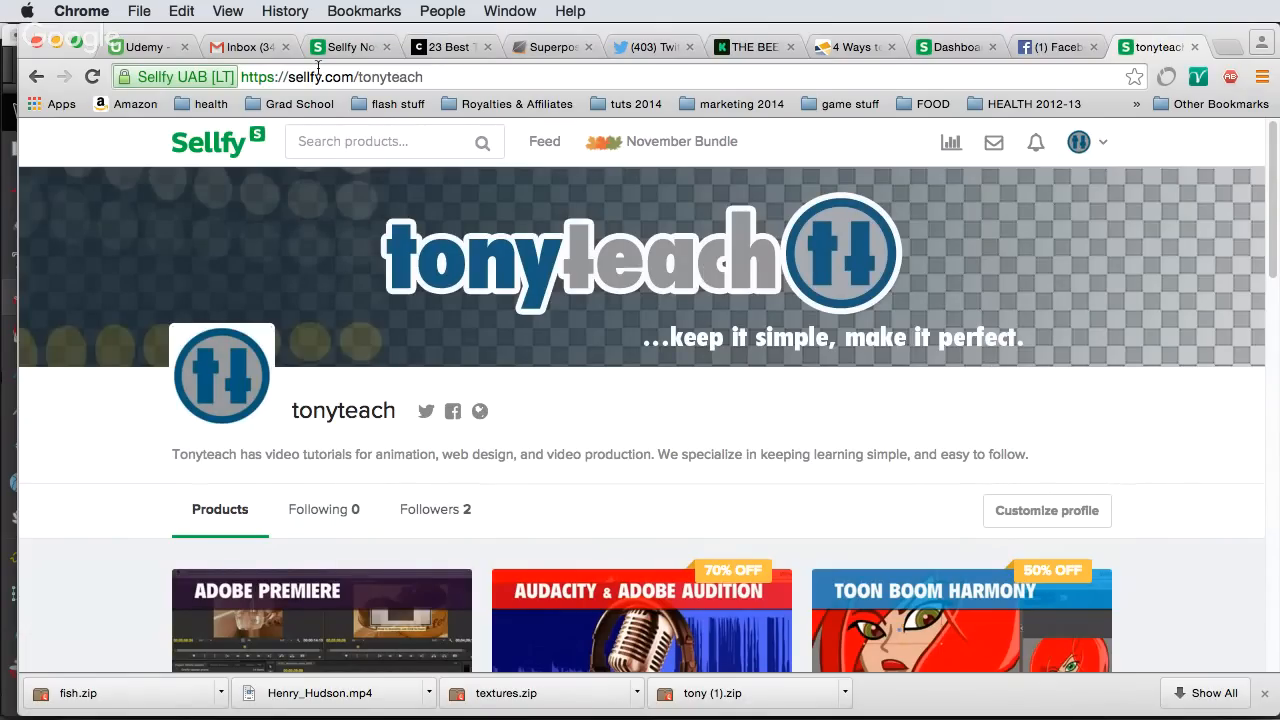
Check the viewer question in the Google Hangouts broadcast window and return to the Sellfy store window
{"action": "left_click", "coordinate": [490, 10]}
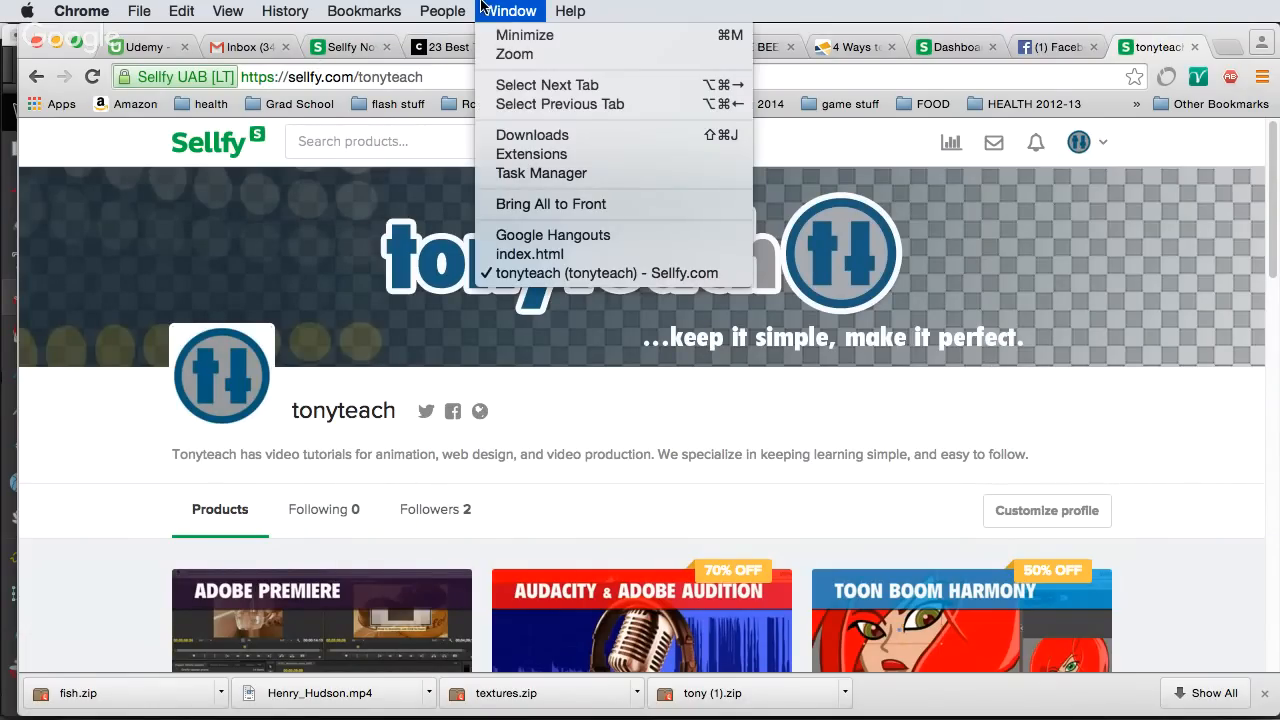
{"action": "left_click", "coordinate": [522, 236]}
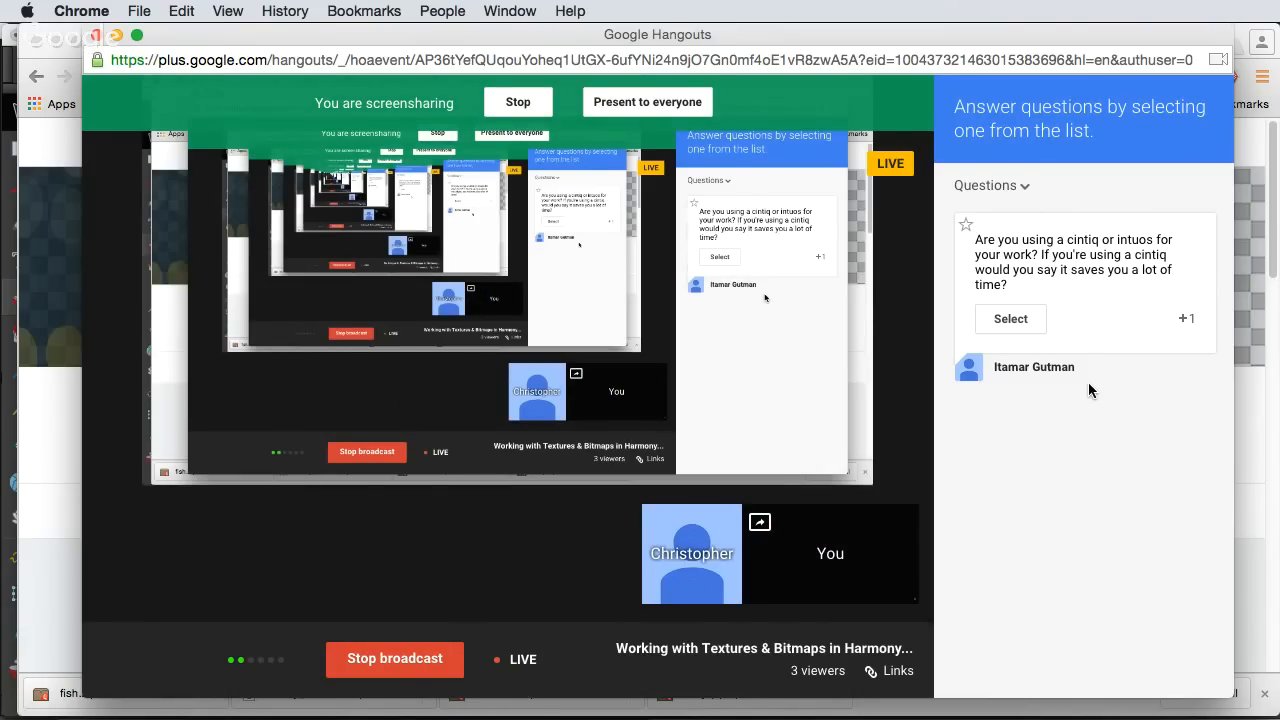
{"action": "left_click", "coordinate": [830, 571]}
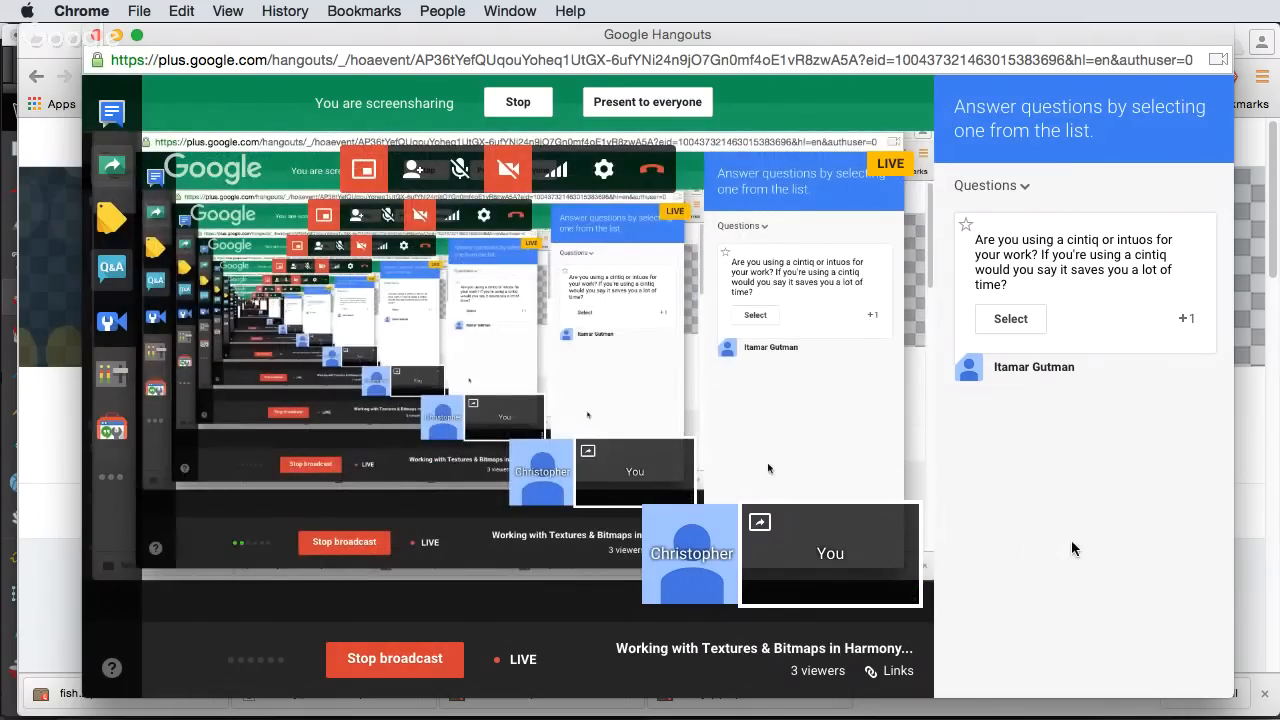
{"action": "left_click", "coordinate": [33, 460]}
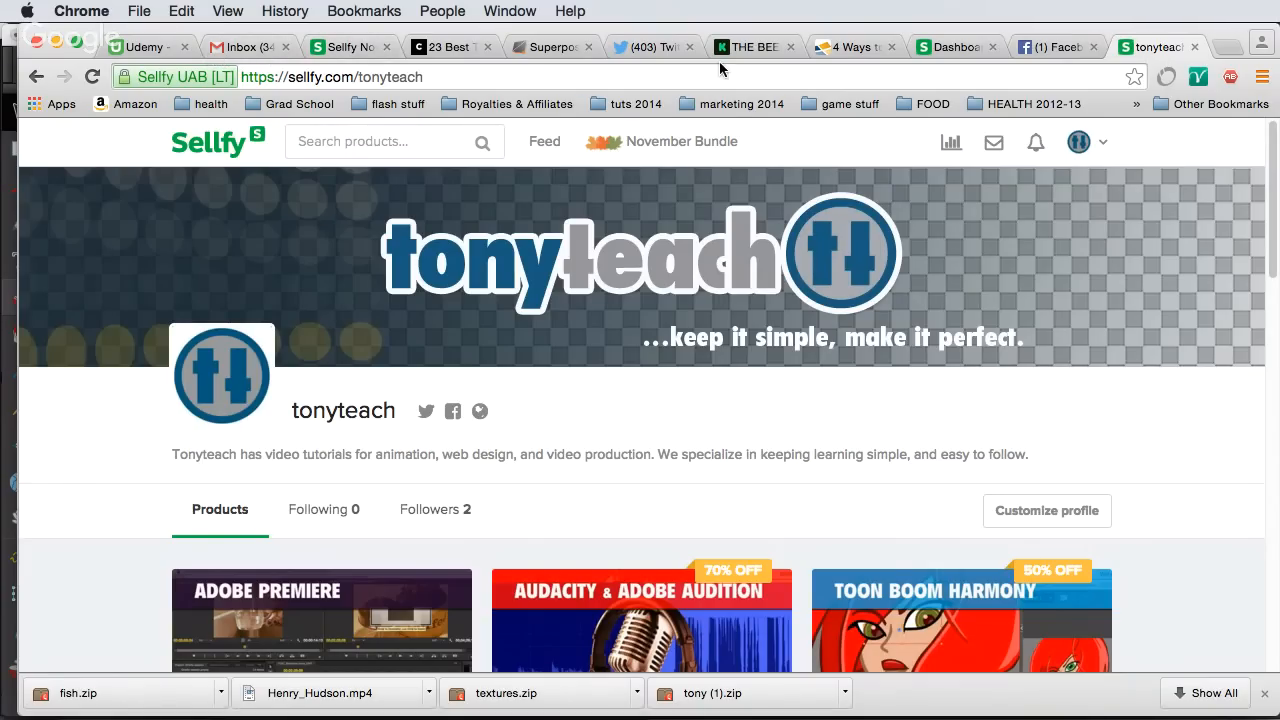
Switch to Harmony Premium and enlarge the Timeline view so all scene layers are listed below the Camera view
{"action": "left_click", "coordinate": [520, 9]}
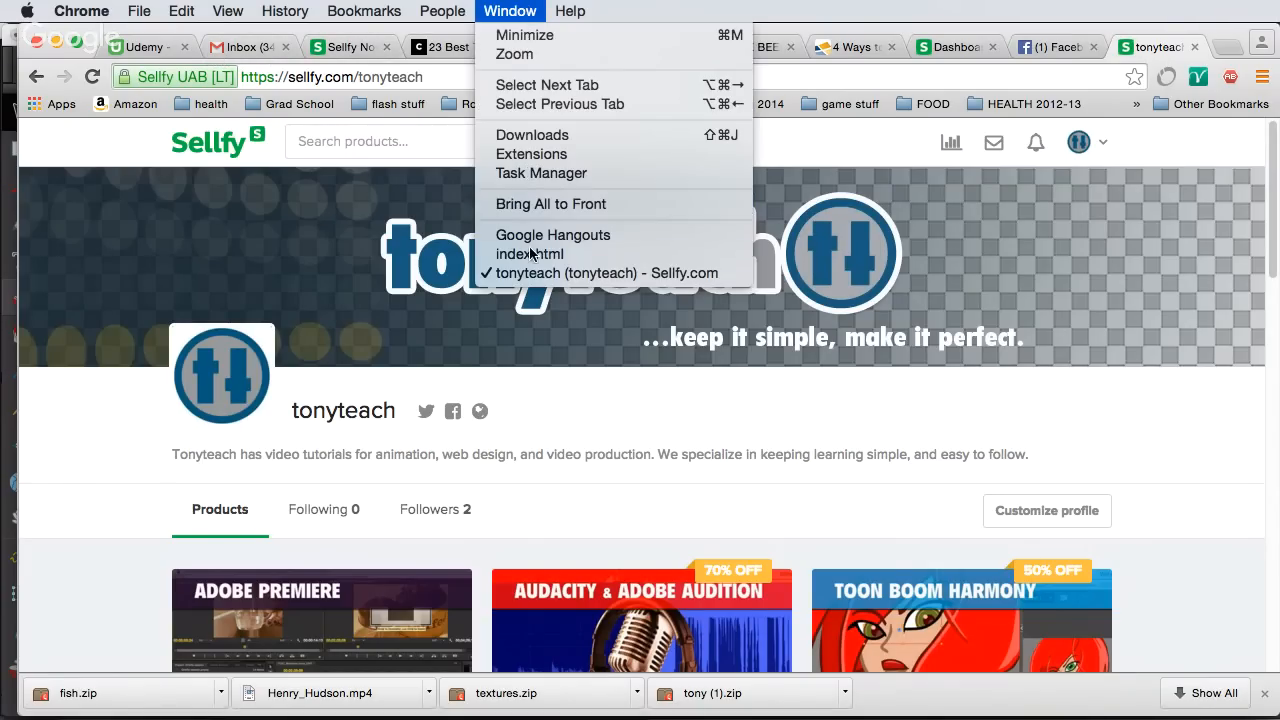
{"action": "left_click", "coordinate": [679, 6]}
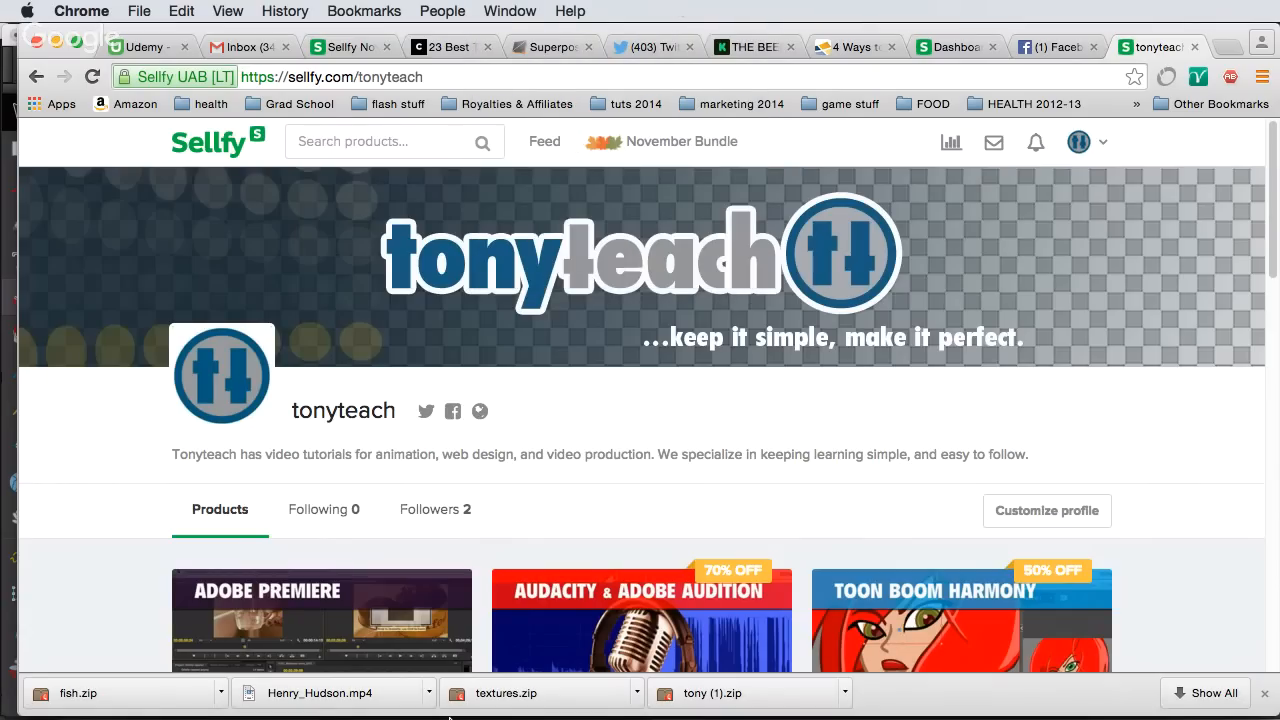
{"action": "mouse_move", "coordinate": [770, 705]}
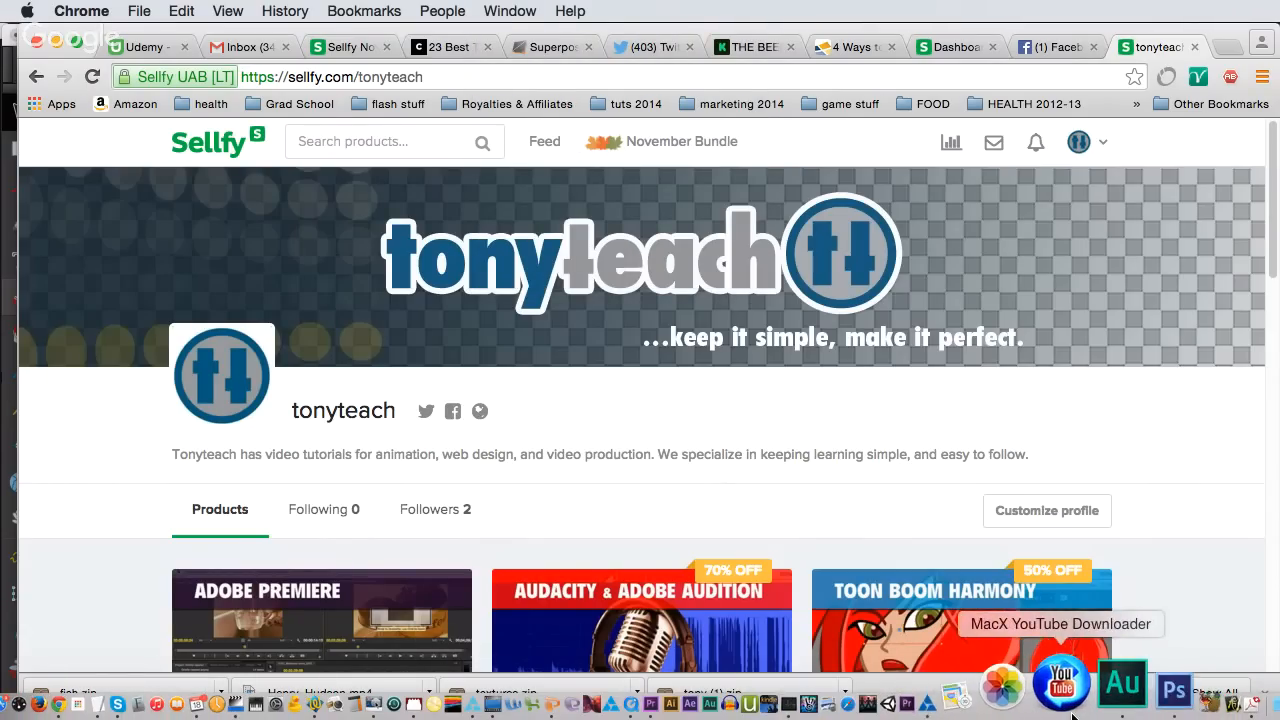
{"action": "left_click", "coordinate": [1015, 711]}
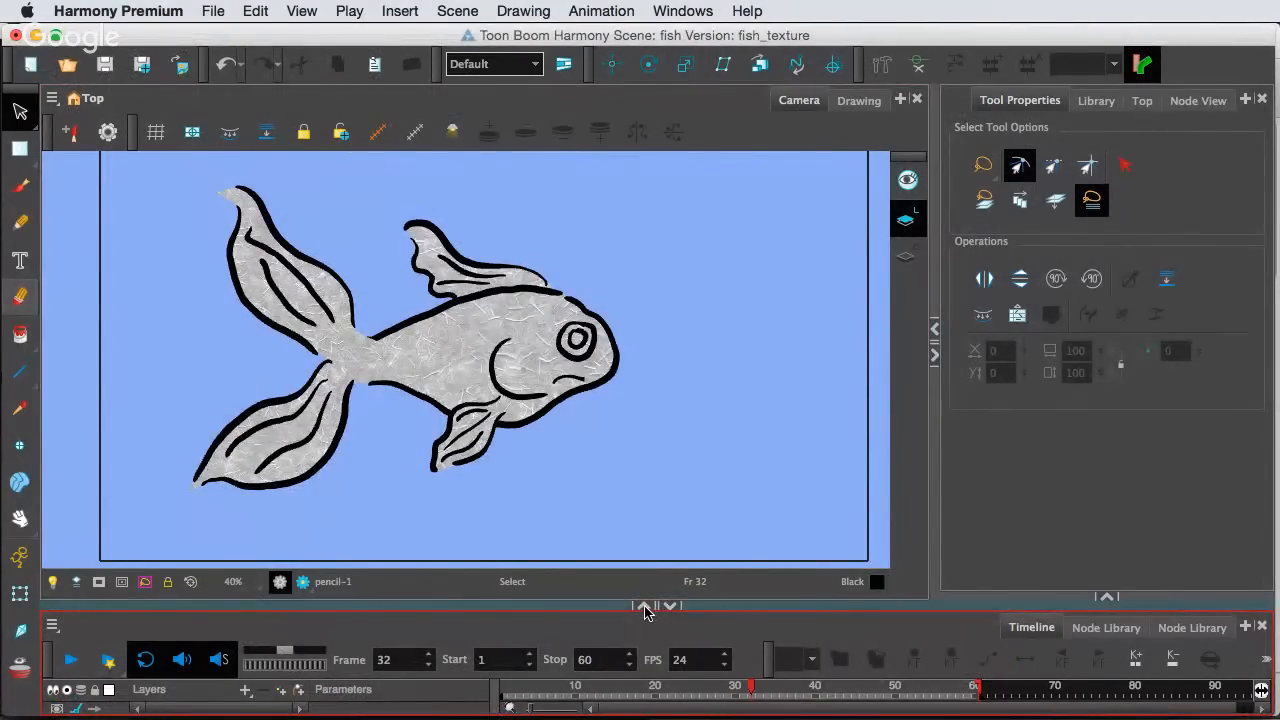
{"action": "left_click", "coordinate": [644, 607]}
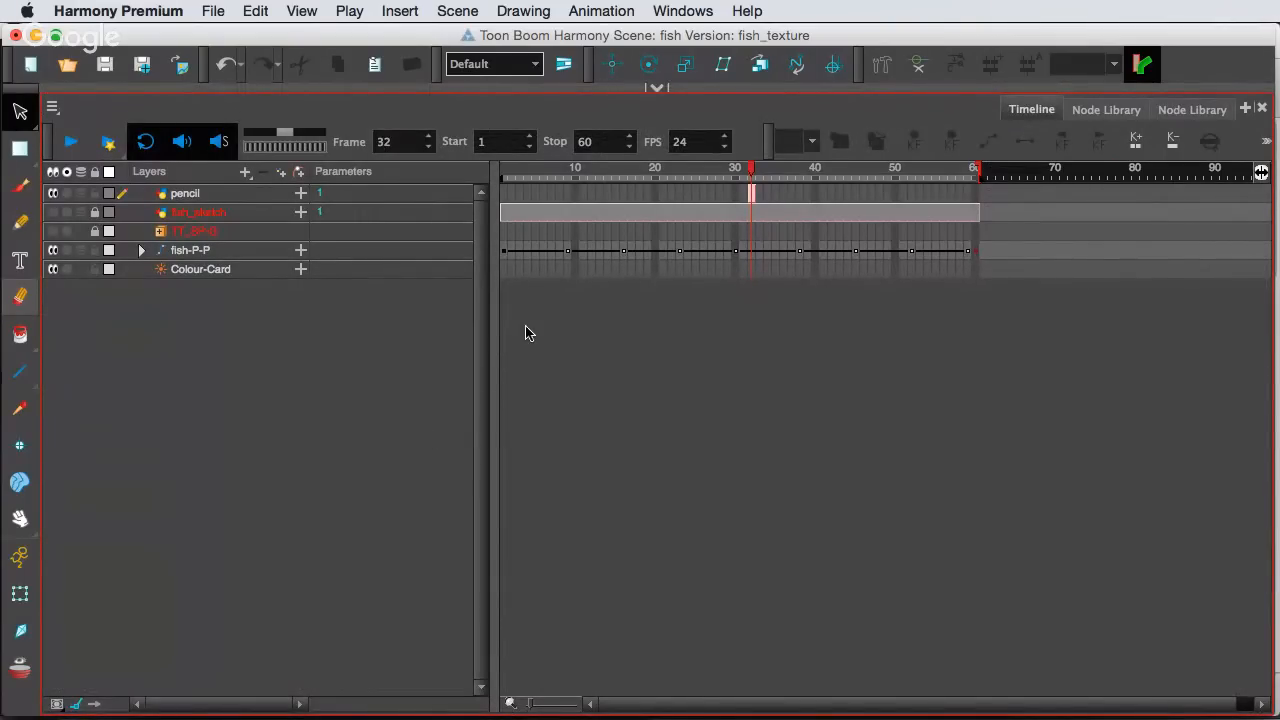
{"action": "left_click", "coordinate": [651, 88]}
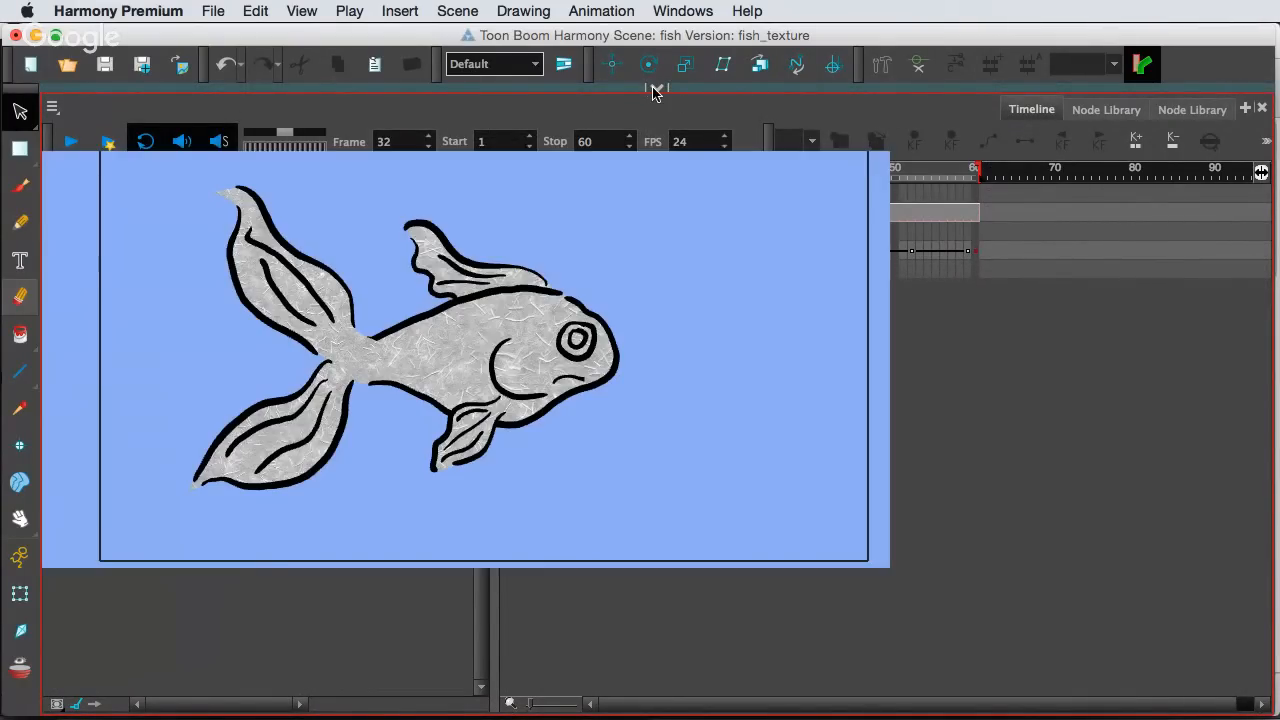
{"action": "left_click_drag", "start_coordinate": [505, 607], "coordinate": [540, 417]}
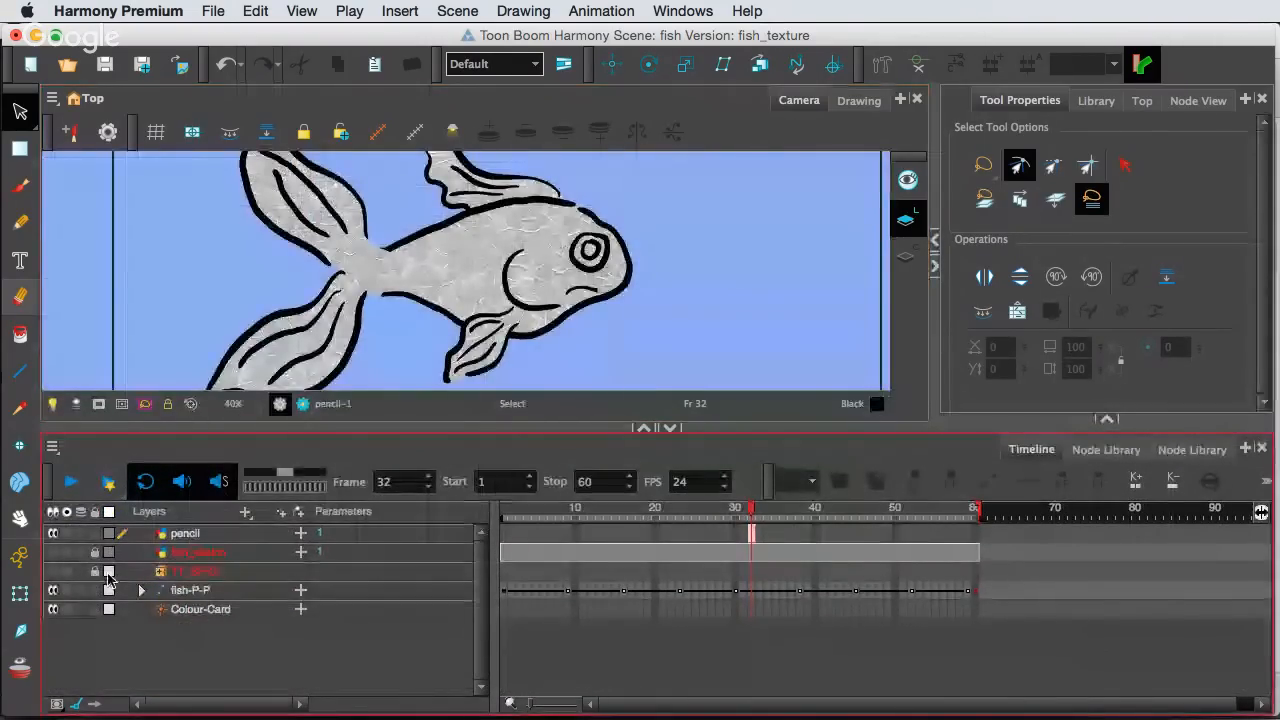
Hide the fish-P-P and Colour-Card layers and show the locked bitmap layer directly above fish-P-P, with its whole image in the Camera view
{"action": "left_click", "coordinate": [53, 591]}
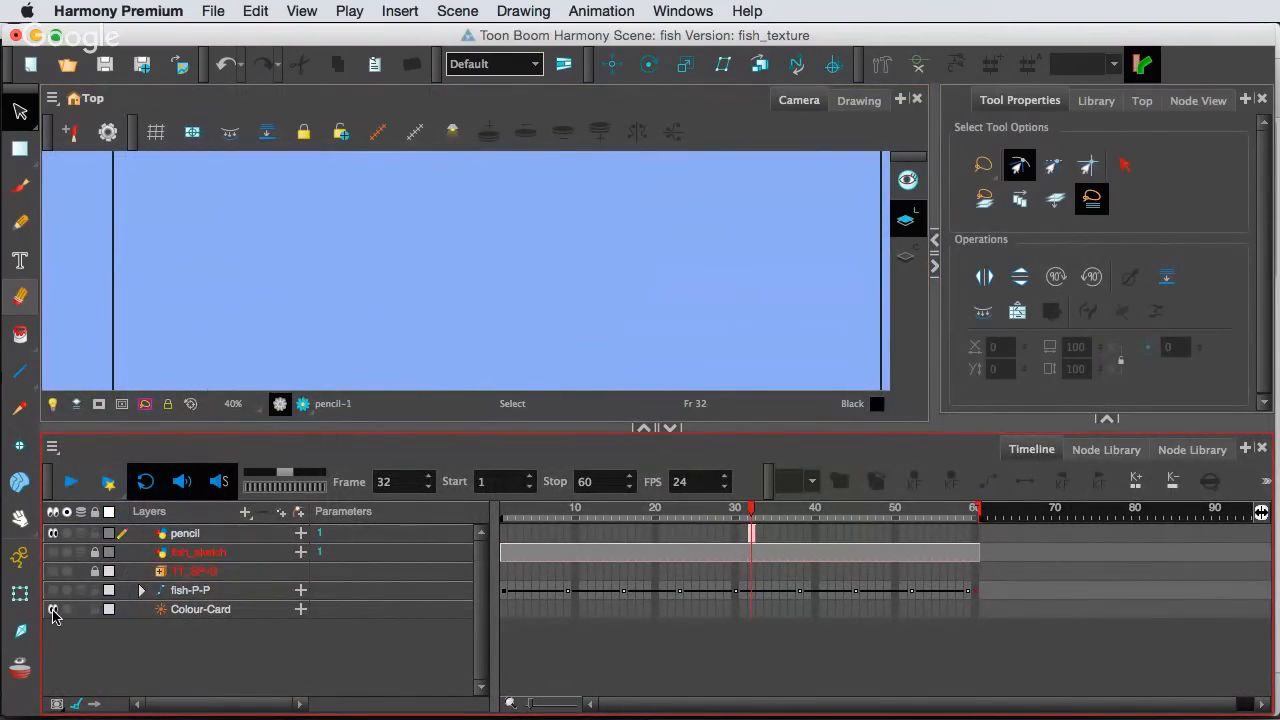
{"action": "left_click", "coordinate": [53, 609]}
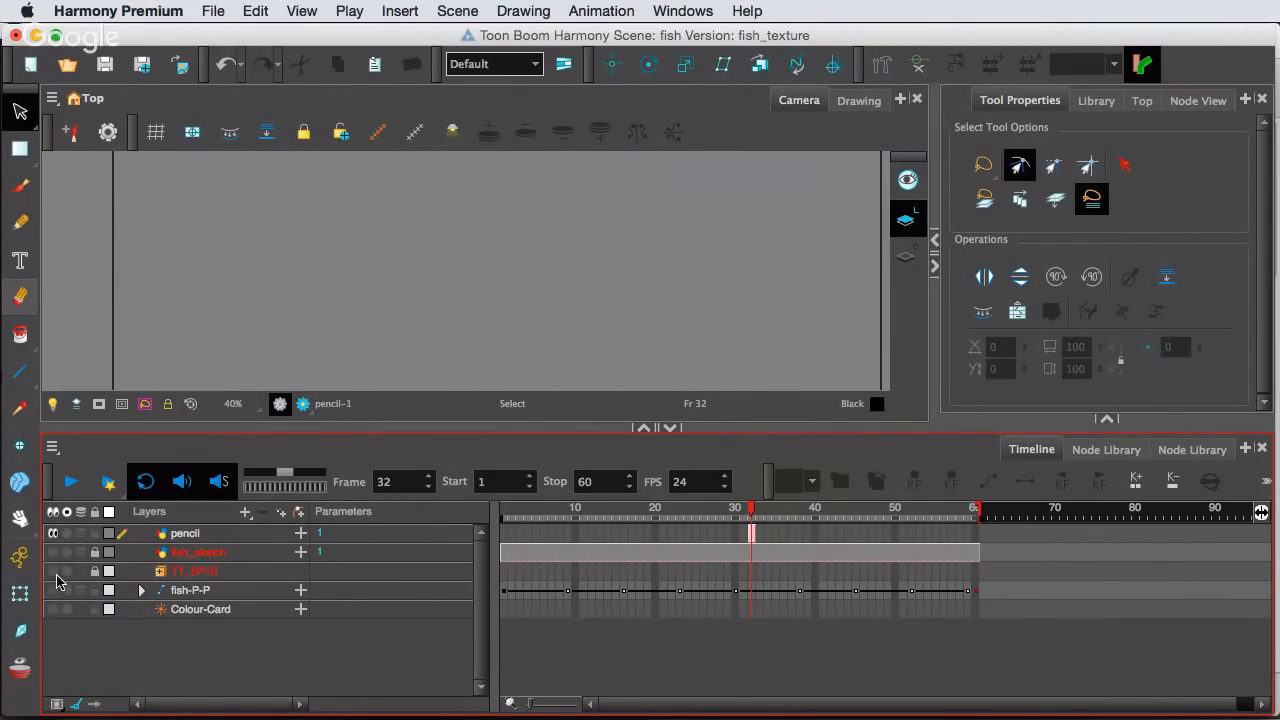
{"action": "left_click", "coordinate": [55, 573]}
{"action": "scroll", "coordinate": [247, 355], "scroll_direction": "down", "scroll_amount": 2}
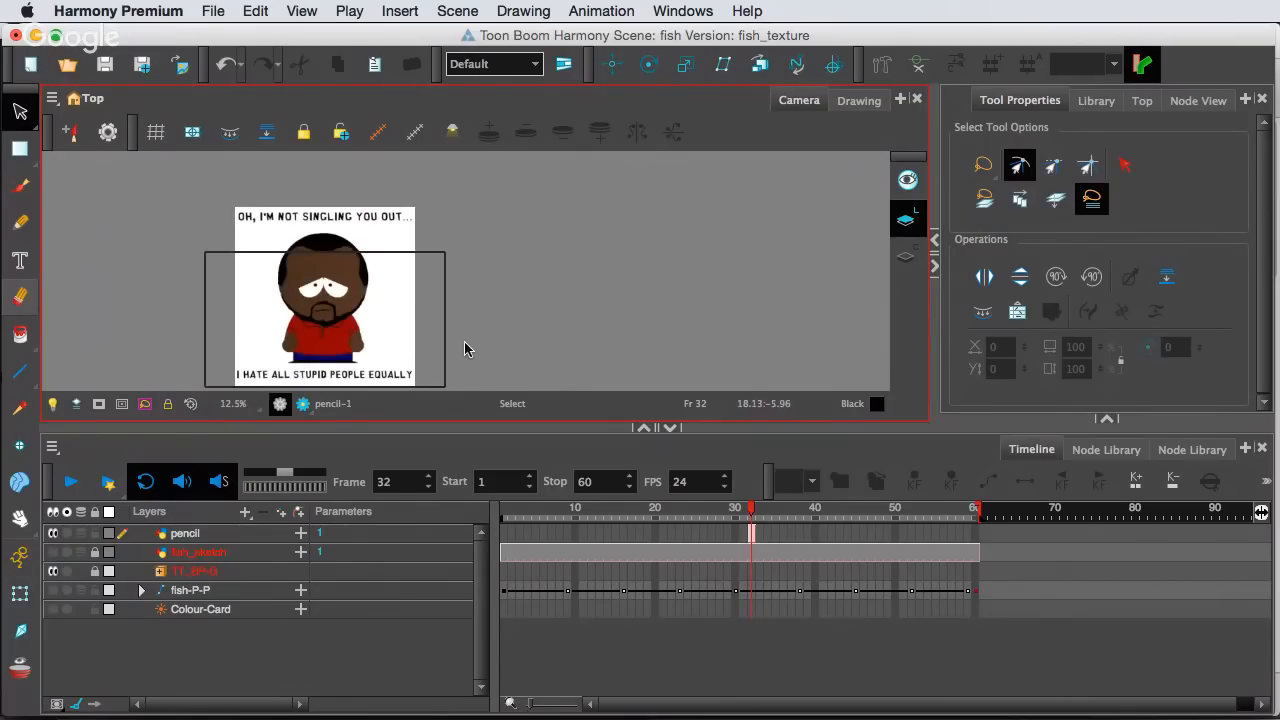
{"action": "left_click_drag", "start_coordinate": [521, 326], "coordinate": [745, 303]}
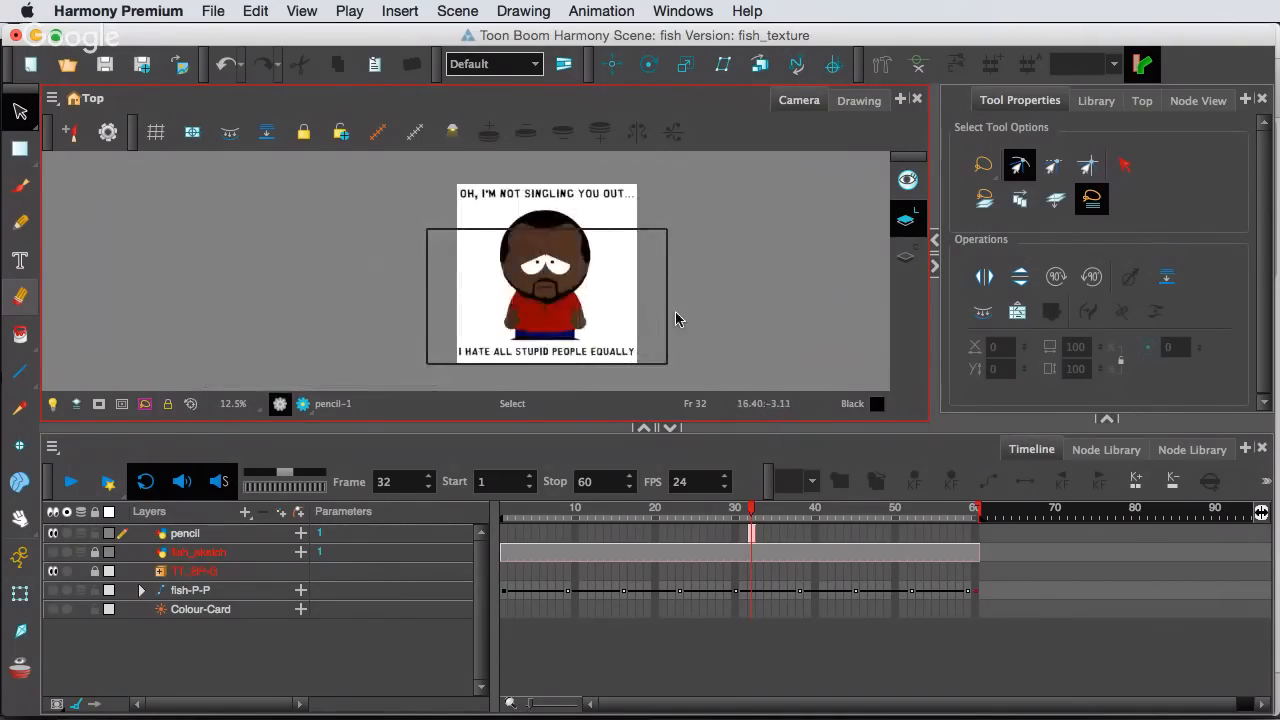
{"action": "scroll", "coordinate": [674, 314], "scroll_direction": "up", "scroll_amount": 1}
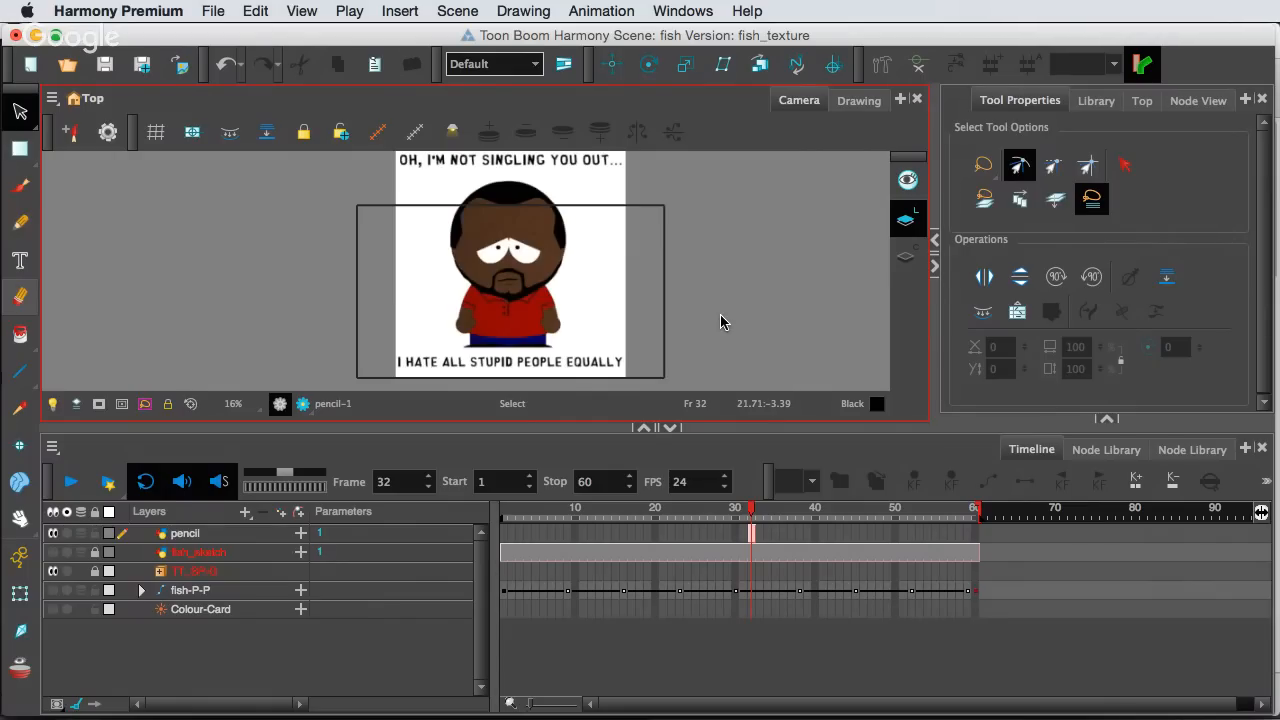
Switch to Google Chrome and bring the Google Hangouts broadcast window forward
{"action": "mouse_move", "coordinate": [392, 716]}
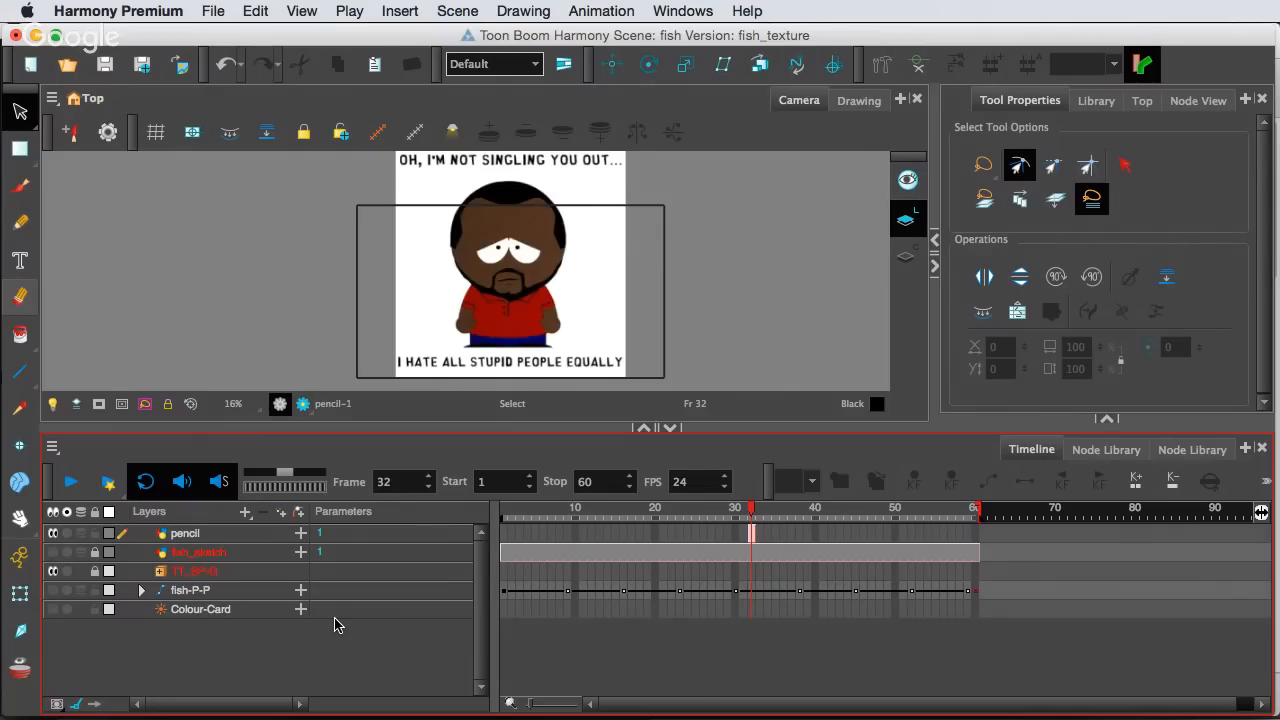
{"action": "mouse_move", "coordinate": [240, 712]}
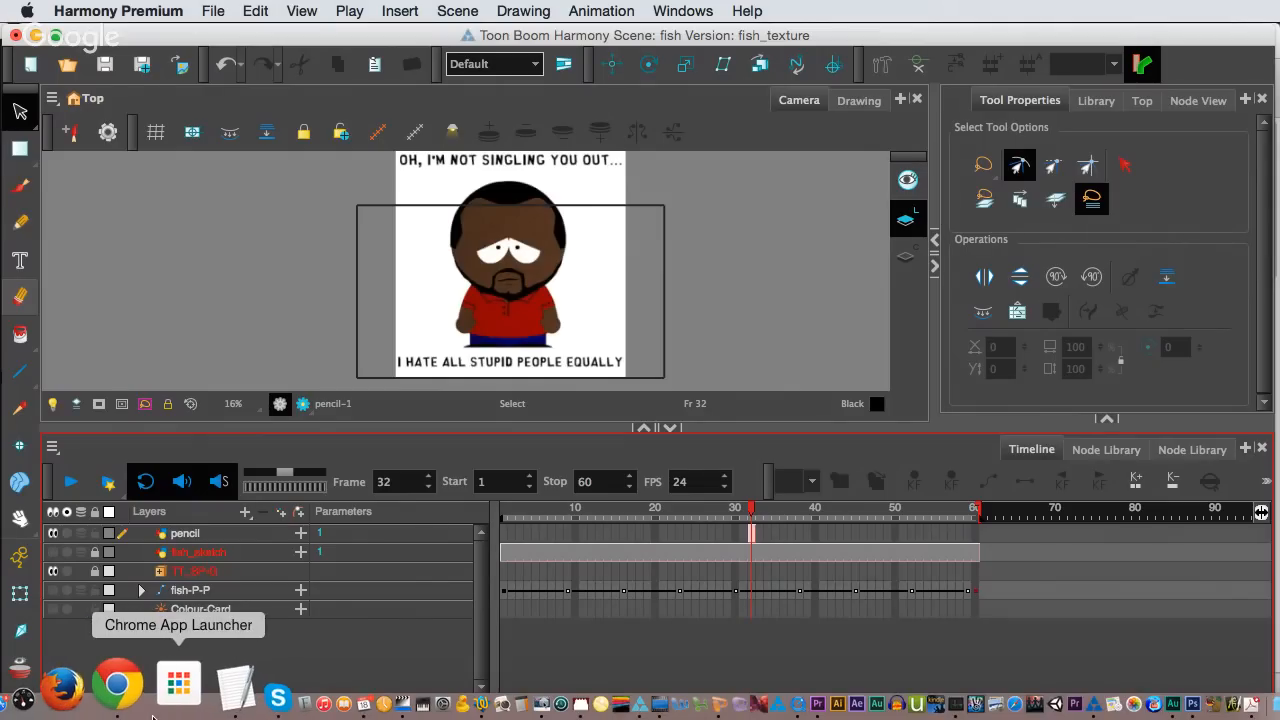
{"action": "left_click", "coordinate": [137, 685]}
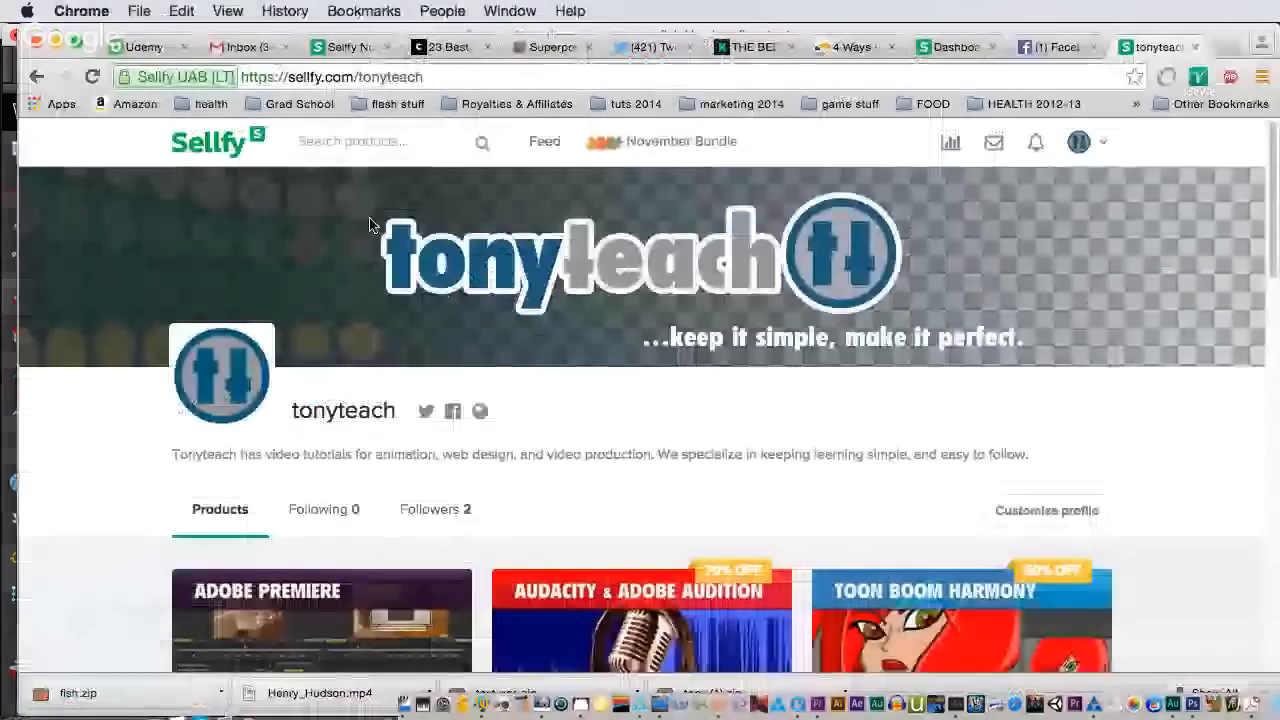
{"action": "left_click", "coordinate": [510, 11]}
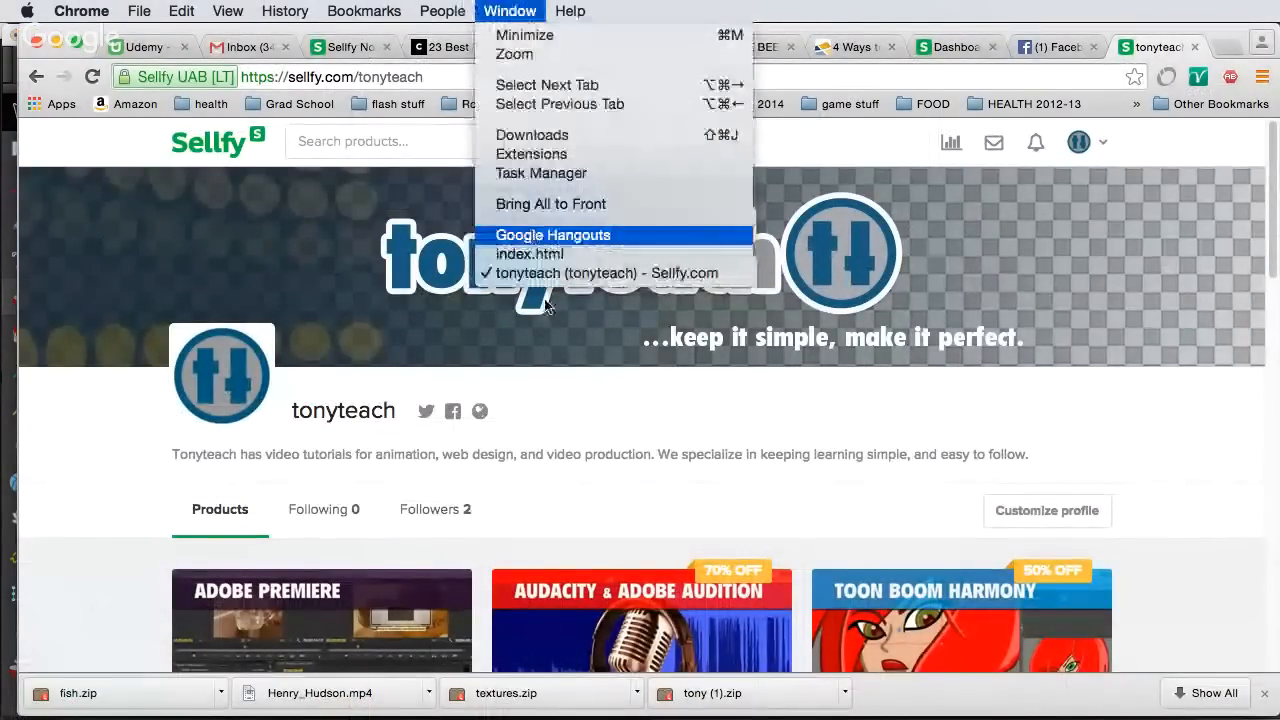
{"action": "left_click", "coordinate": [553, 235]}
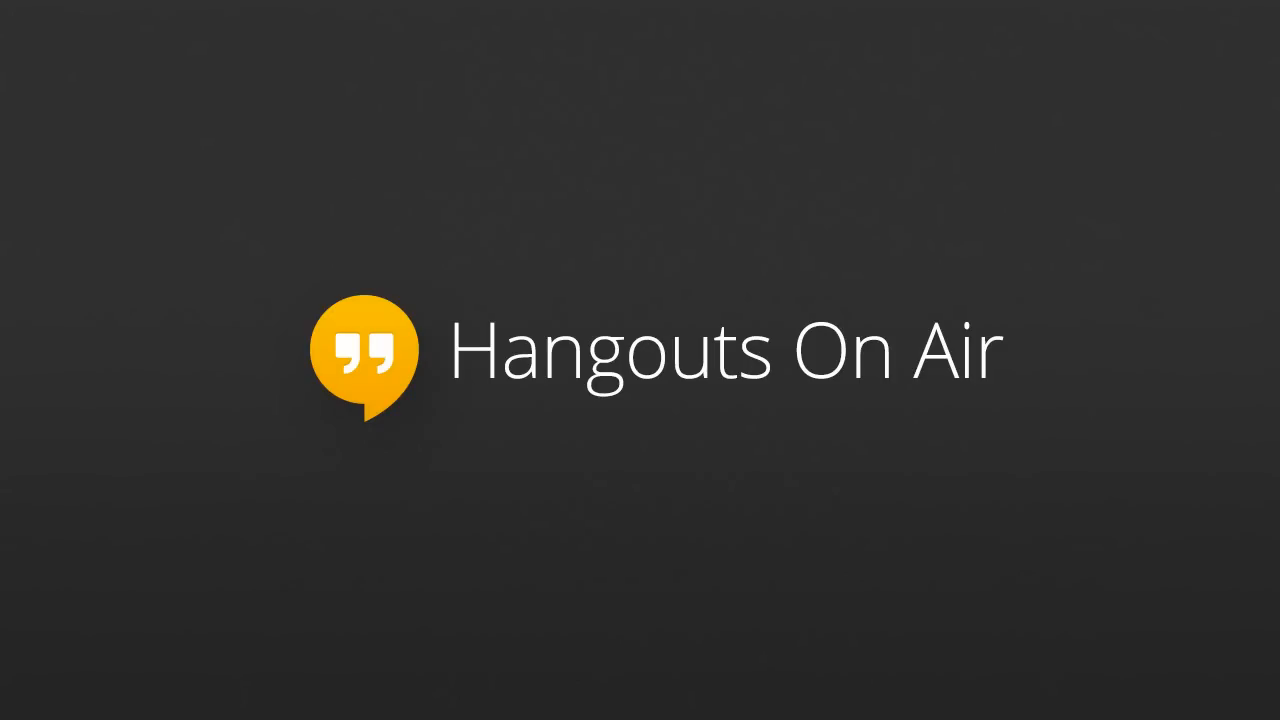